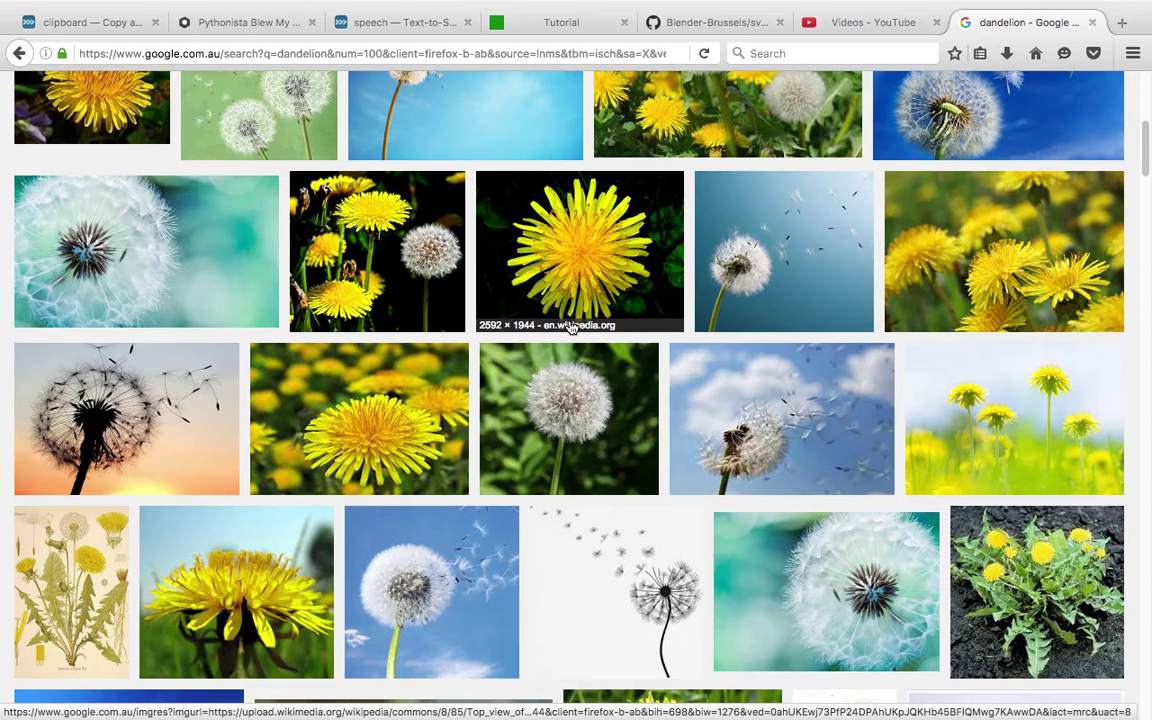
Browse the dandelion image results for reference pictures of seed heads and drifting seeds
{"action": "scroll", "coordinate": [730, 362], "scroll_direction": "down", "scroll_amount": 5}
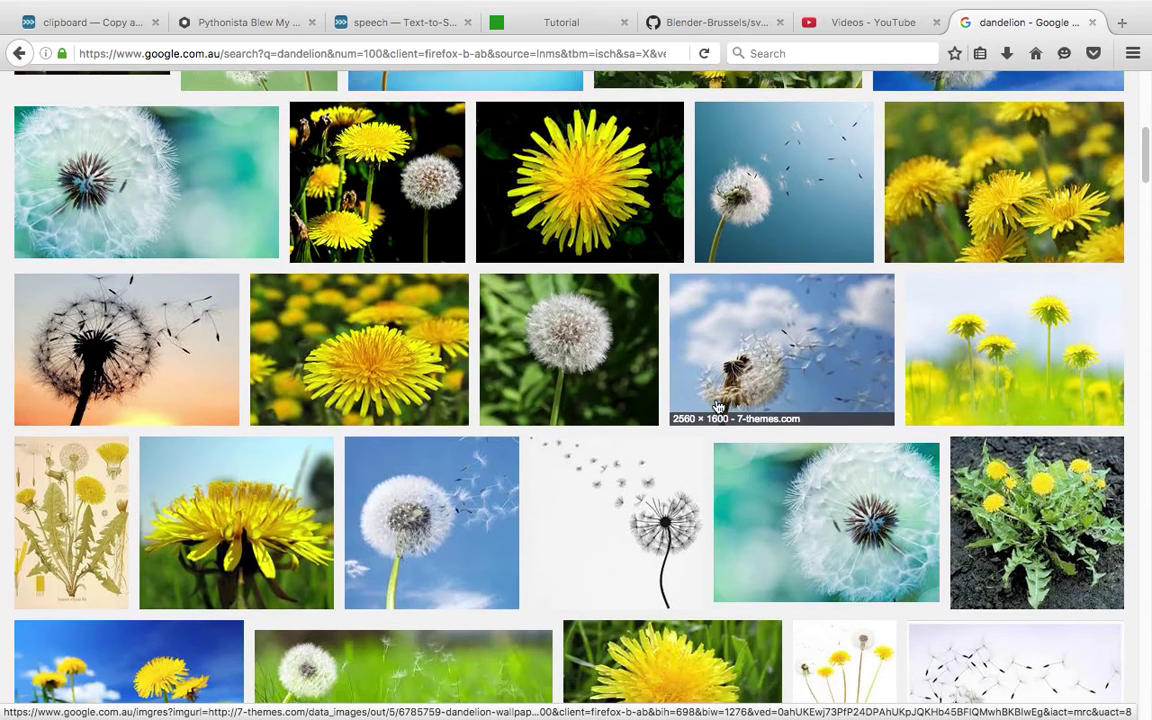
{"action": "scroll", "coordinate": [704, 420], "scroll_direction": "down", "scroll_amount": 2}
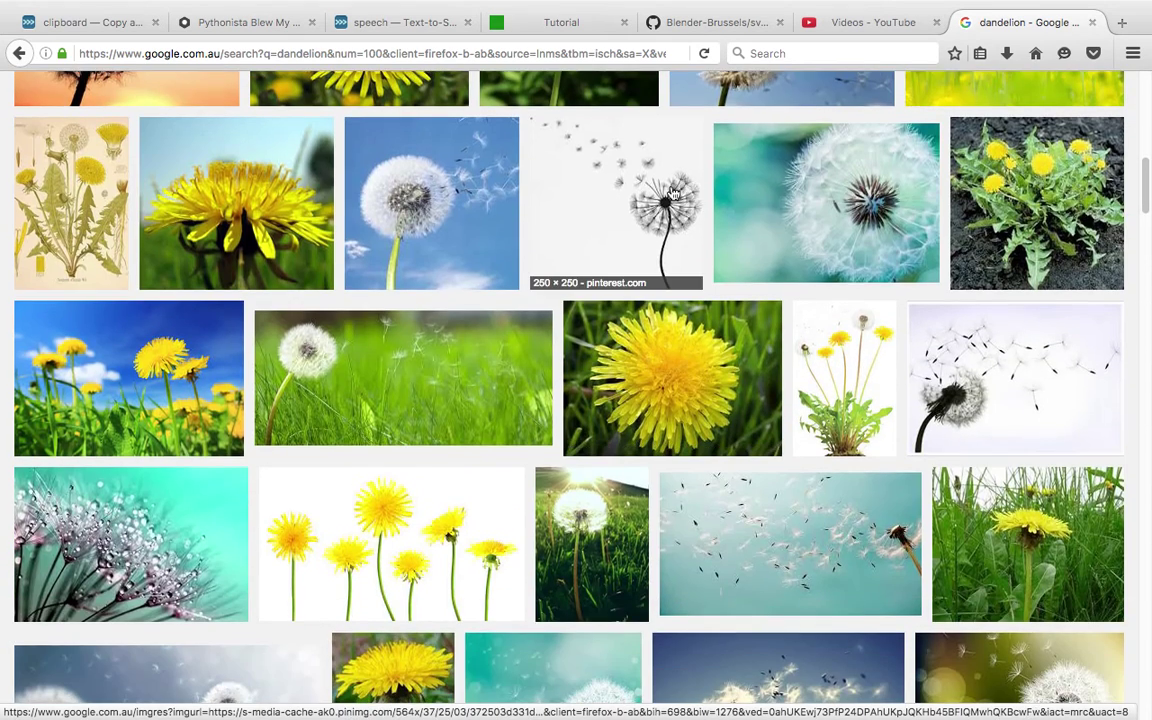
{"action": "scroll", "coordinate": [690, 370], "scroll_direction": "down", "scroll_amount": 2}
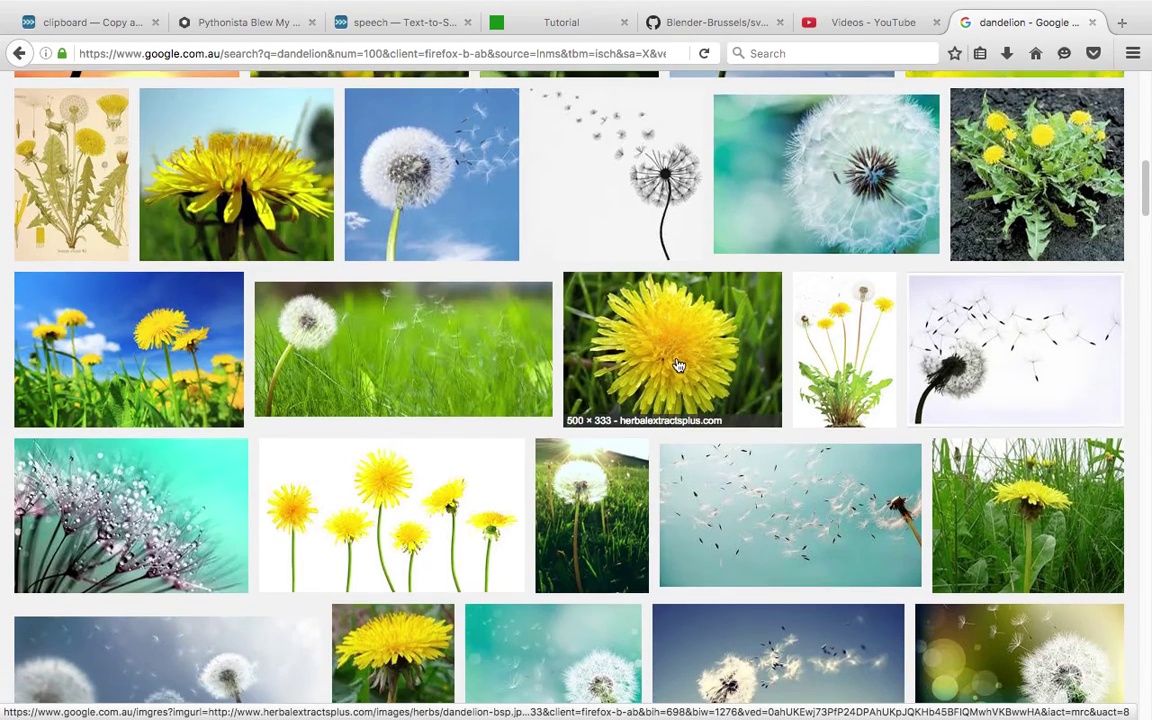
{"action": "scroll", "coordinate": [640, 411], "scroll_direction": "down", "scroll_amount": 2}
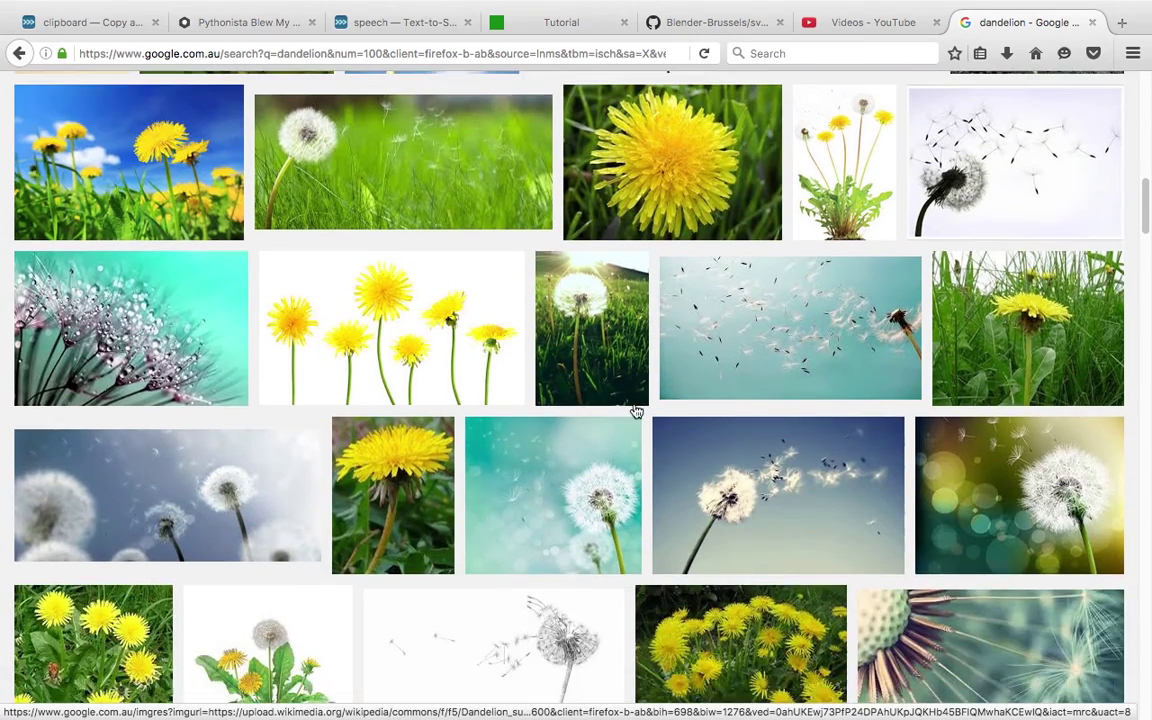
{"action": "scroll", "coordinate": [650, 420], "scroll_direction": "up", "scroll_amount": 3}
{"action": "scroll", "coordinate": [670, 426], "scroll_direction": "down", "scroll_amount": 10}
{"action": "scroll", "coordinate": [670, 426], "scroll_direction": "down", "scroll_amount": 2}
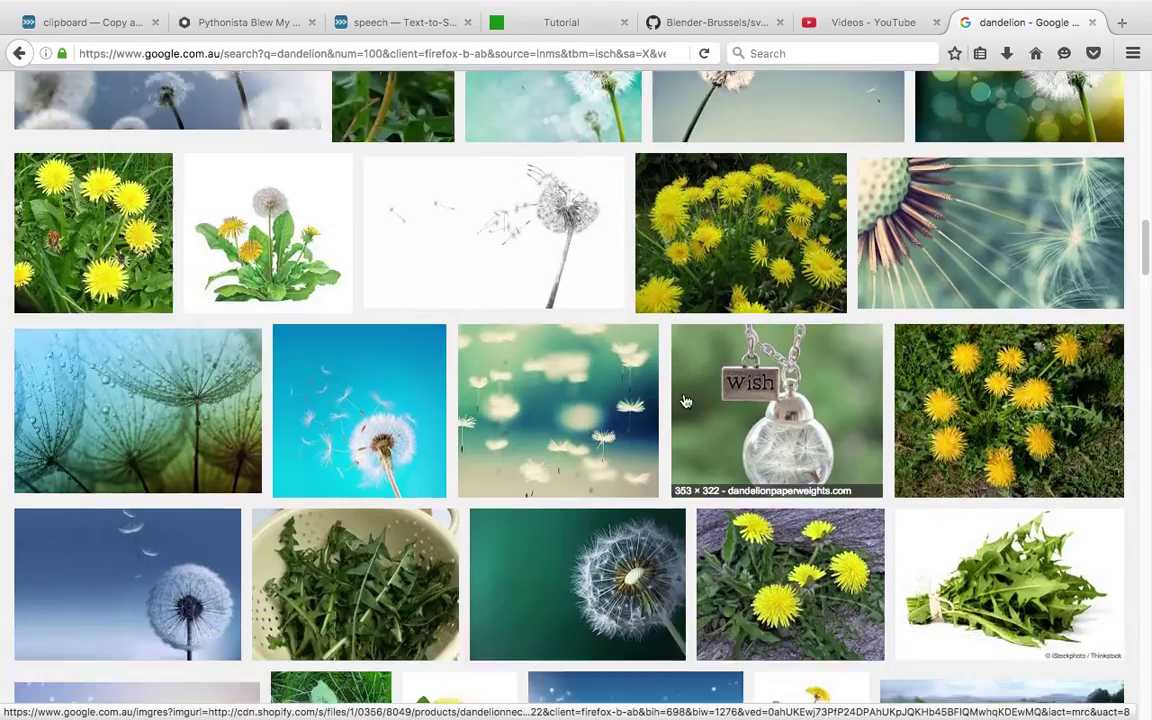
{"action": "scroll", "coordinate": [674, 375], "scroll_direction": "up", "scroll_amount": 2}
{"action": "scroll", "coordinate": [594, 307], "scroll_direction": "up", "scroll_amount": 15}
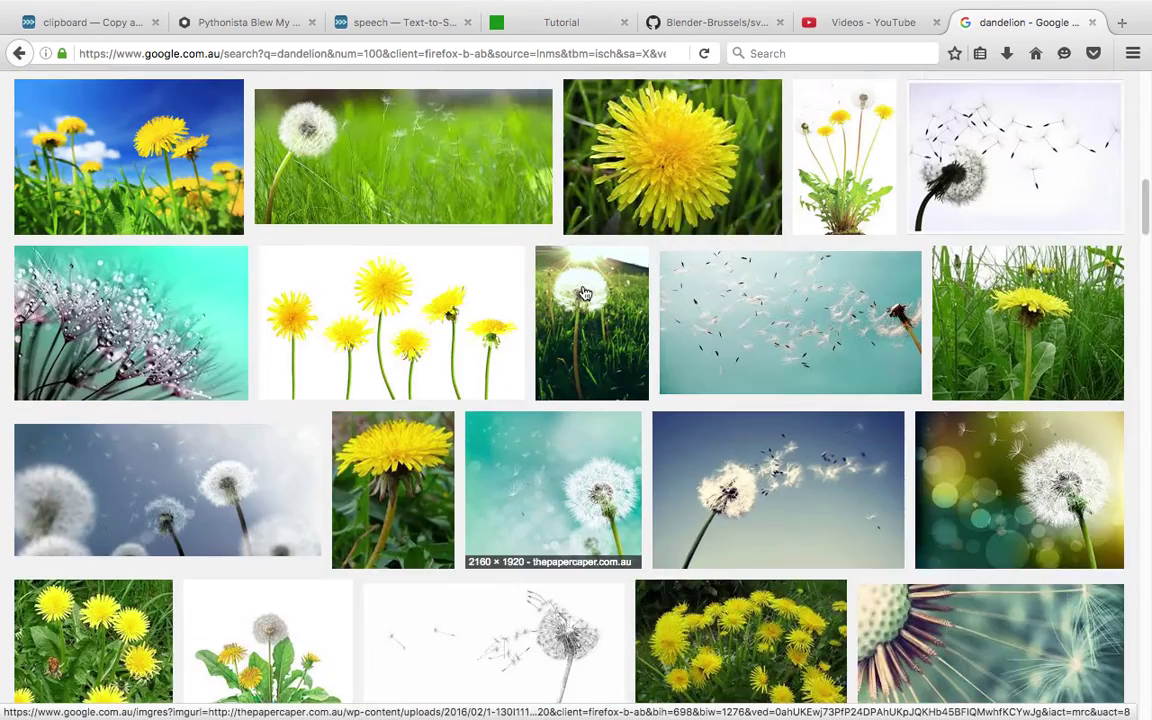
{"action": "scroll", "coordinate": [594, 298], "scroll_direction": "up", "scroll_amount": 3}
{"action": "scroll", "coordinate": [585, 440], "scroll_direction": "down", "scroll_amount": 11}
{"action": "scroll", "coordinate": [629, 441], "scroll_direction": "down", "scroll_amount": 11}
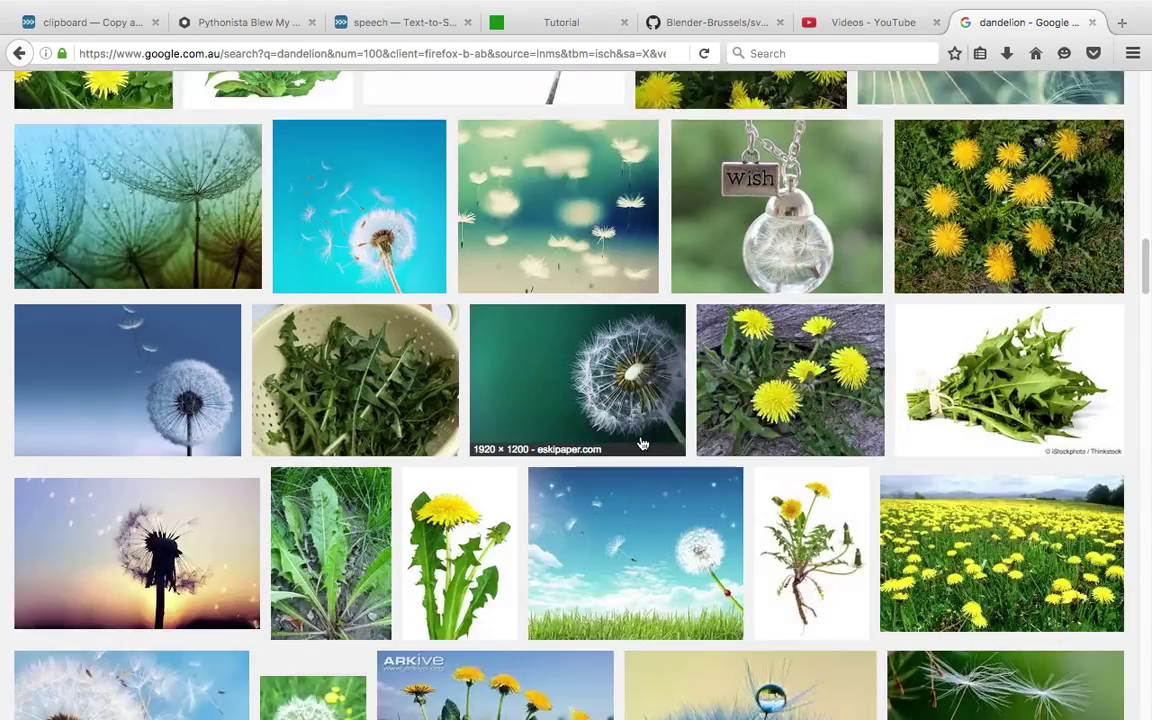
{"action": "scroll", "coordinate": [623, 412], "scroll_direction": "up", "scroll_amount": 4}
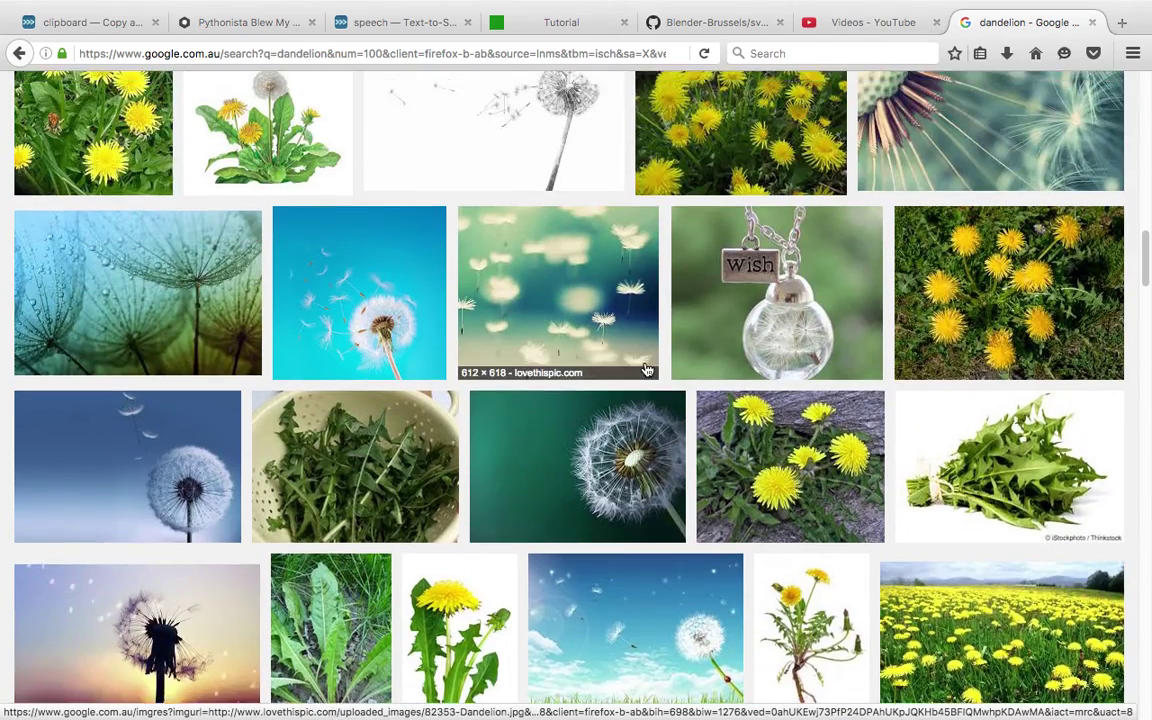
{"action": "scroll", "coordinate": [623, 412], "scroll_direction": "down", "scroll_amount": 3}
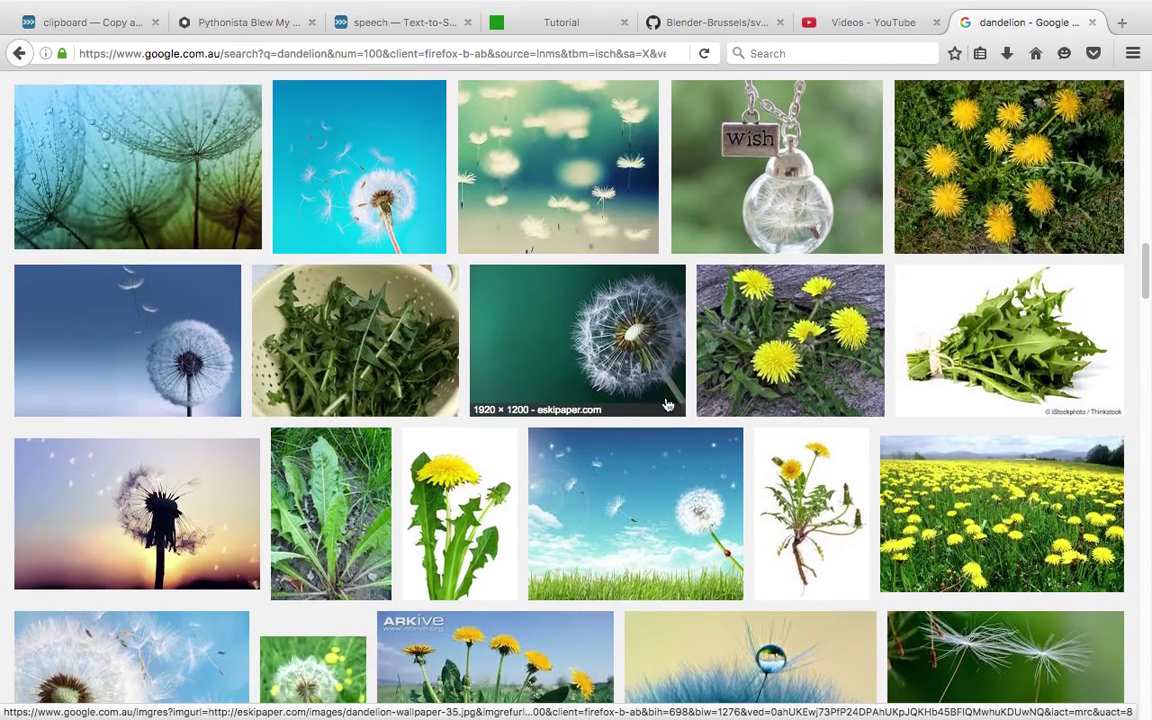
{"action": "scroll", "coordinate": [640, 320], "scroll_direction": "down", "scroll_amount": 3}
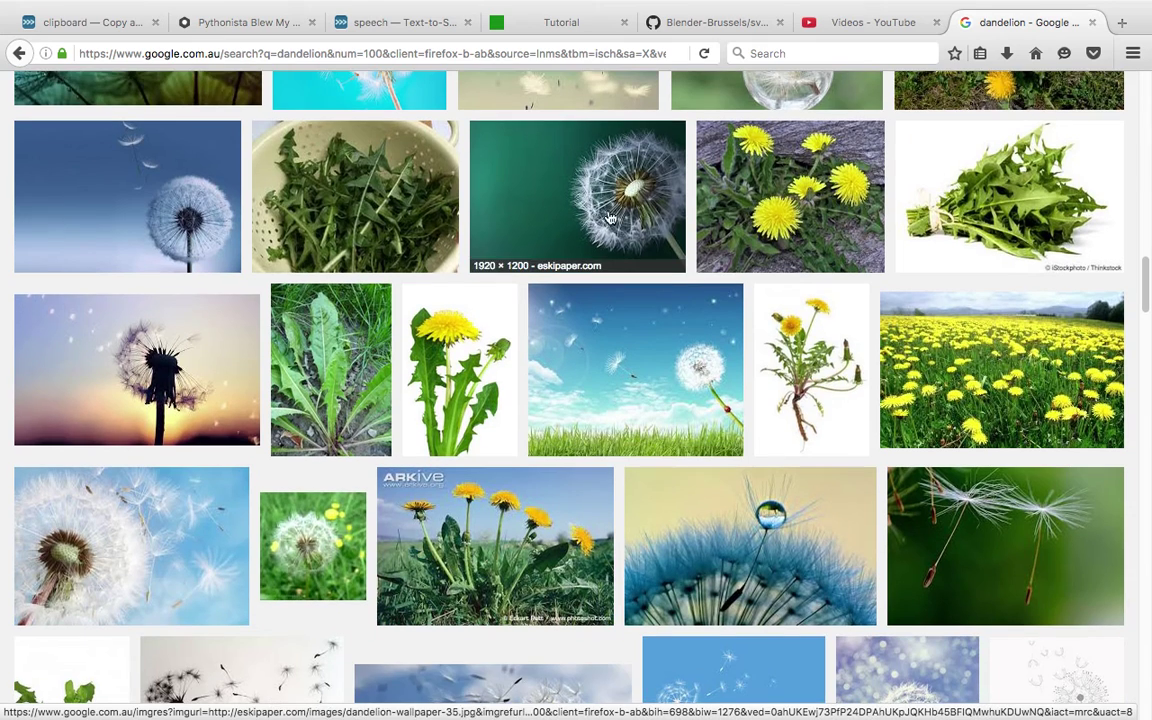
{"action": "scroll", "coordinate": [688, 335], "scroll_direction": "down", "scroll_amount": 3}
{"action": "scroll", "coordinate": [688, 335], "scroll_direction": "down", "scroll_amount": 2}
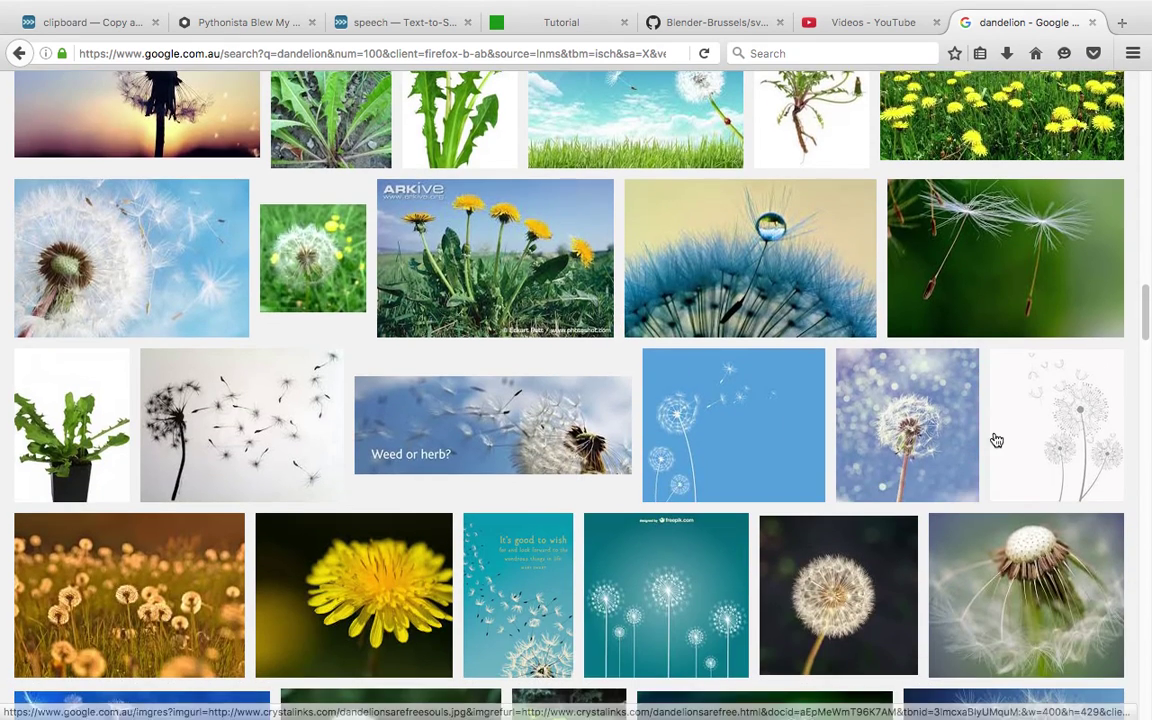
Preview the dandelion flower clipart and the "Weed or herb?" banner, and look through further image results
{"action": "left_click", "coordinate": [1052, 424]}
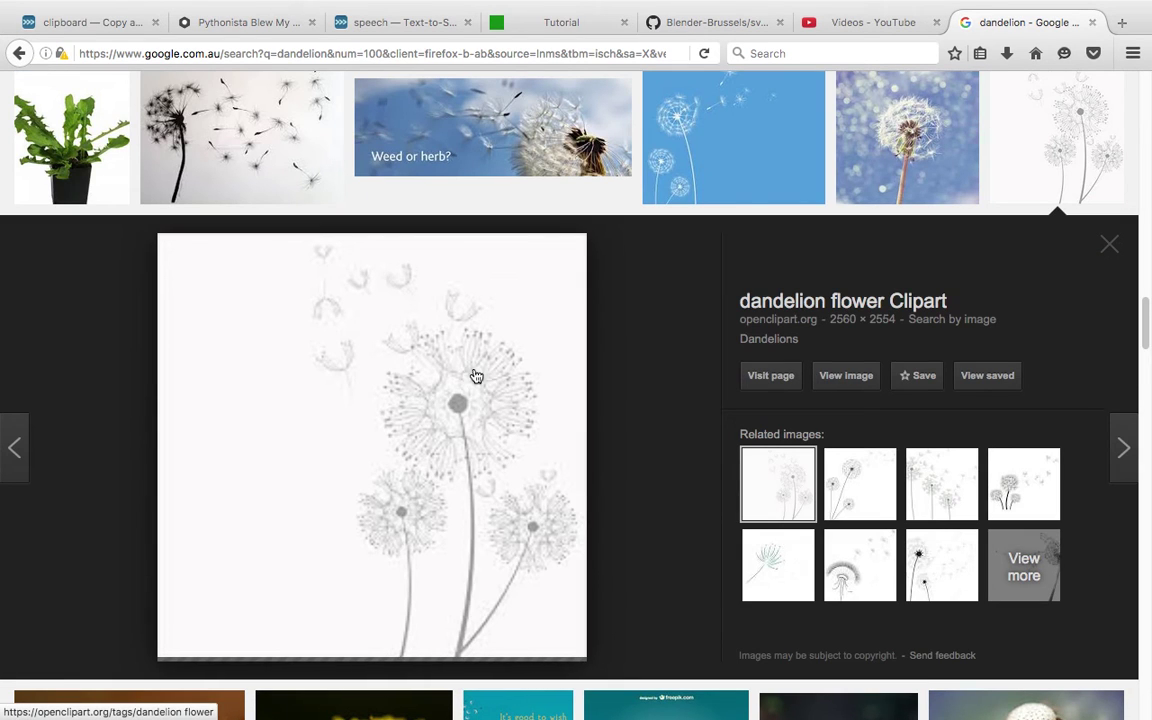
{"action": "left_click", "coordinate": [560, 183]}
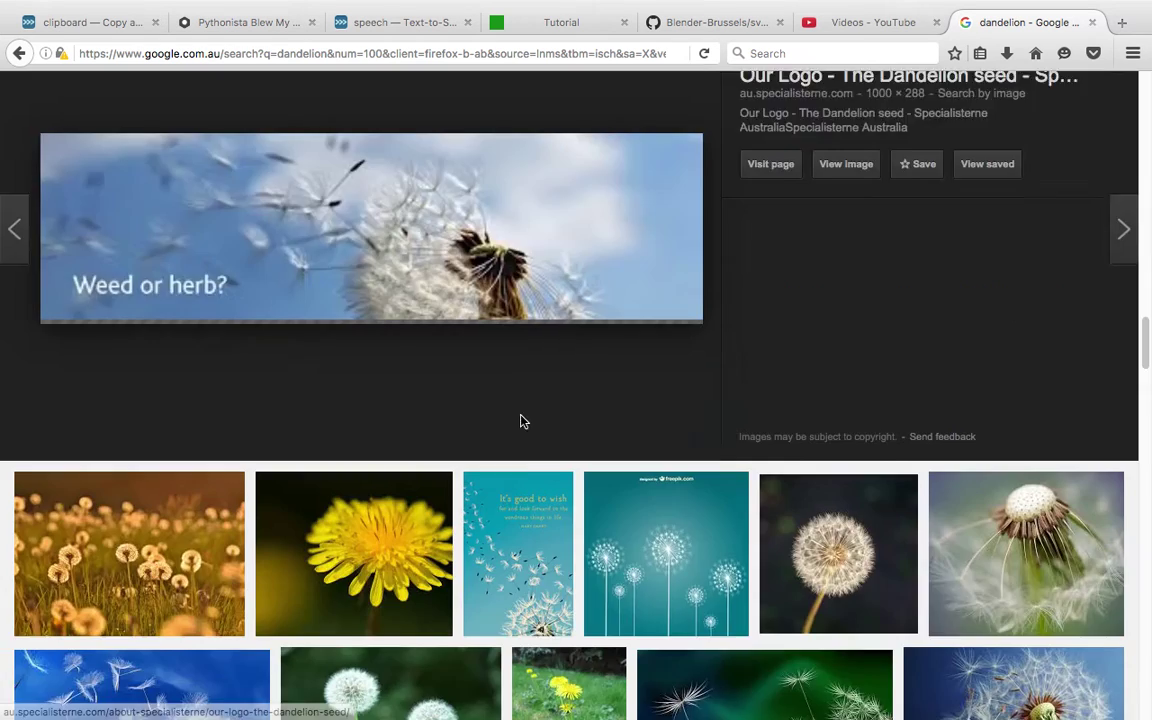
{"action": "scroll", "coordinate": [522, 419], "scroll_direction": "down", "scroll_amount": 3}
{"action": "scroll", "coordinate": [527, 424], "scroll_direction": "down", "scroll_amount": 3}
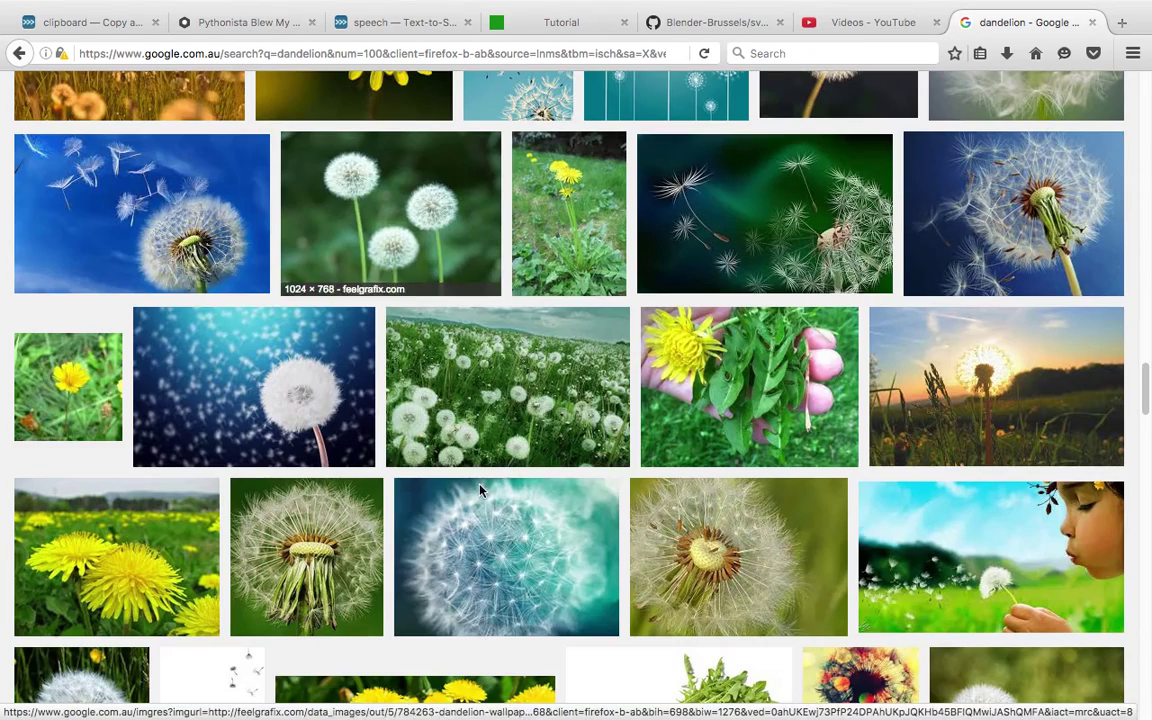
{"action": "scroll", "coordinate": [560, 500], "scroll_direction": "down", "scroll_amount": 3}
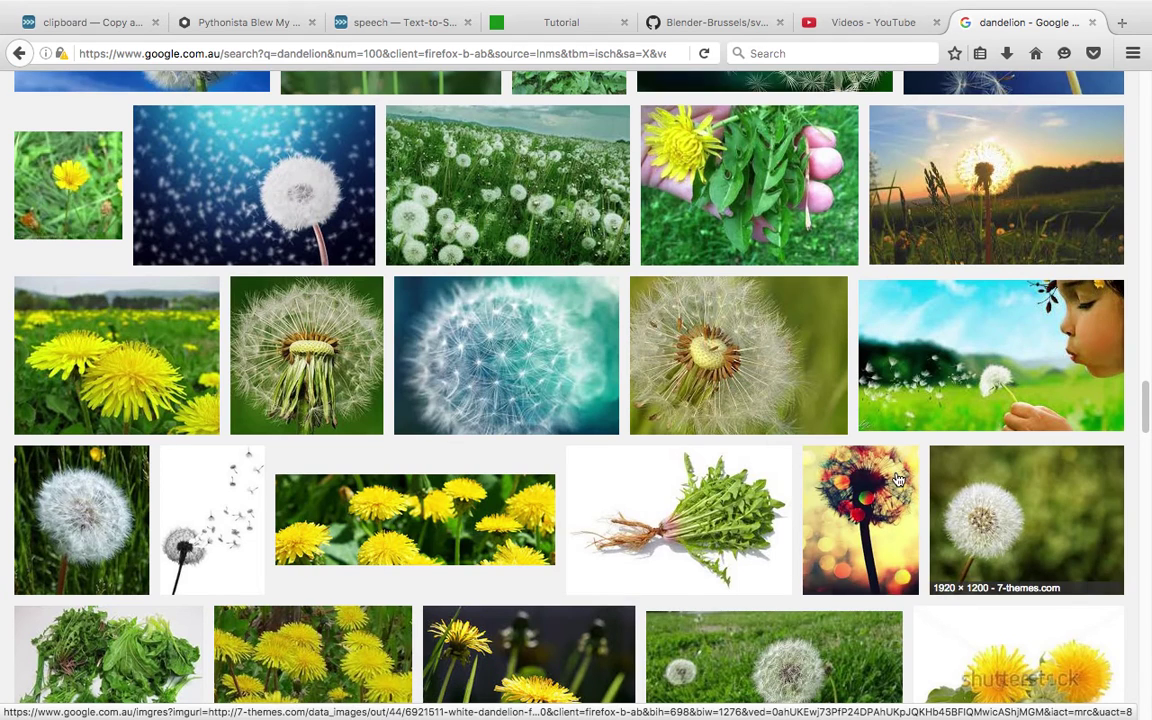
{"action": "scroll", "coordinate": [765, 461], "scroll_direction": "down", "scroll_amount": 1}
{"action": "scroll", "coordinate": [766, 490], "scroll_direction": "down", "scroll_amount": 3}
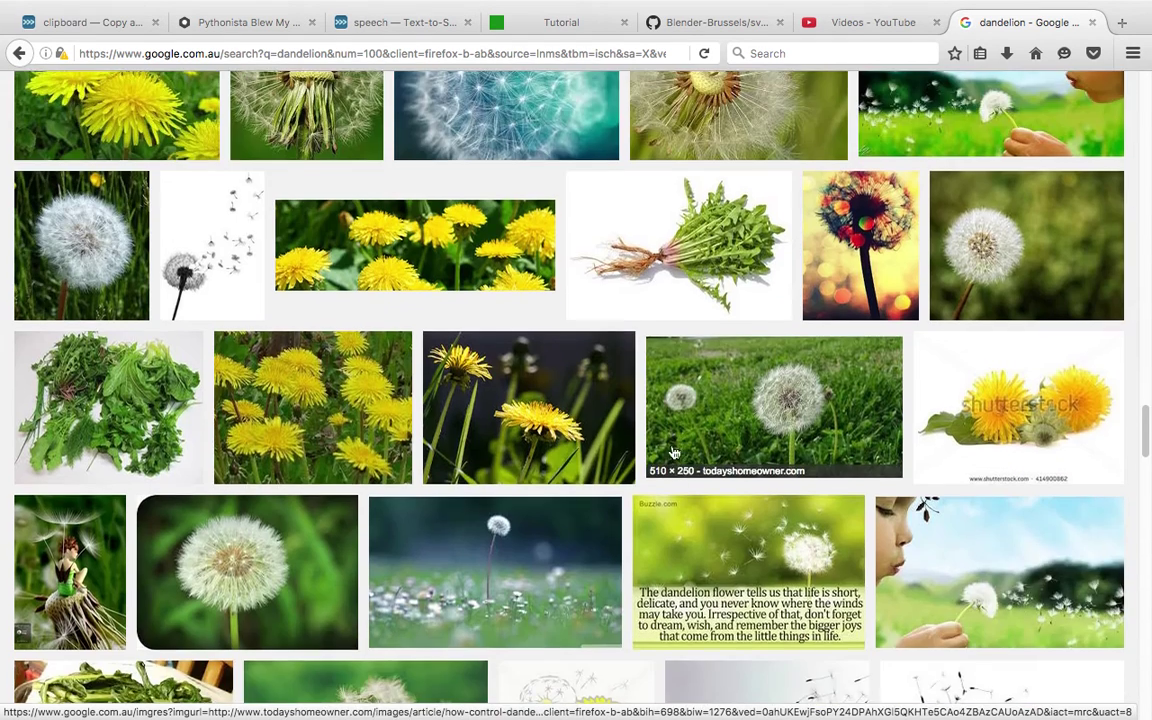
{"action": "scroll", "coordinate": [700, 480], "scroll_direction": "down", "scroll_amount": 3}
Preview the Brickworkz picture of a dandelion blowing in the wind and review the surrounding results
{"action": "left_click", "coordinate": [745, 490]}
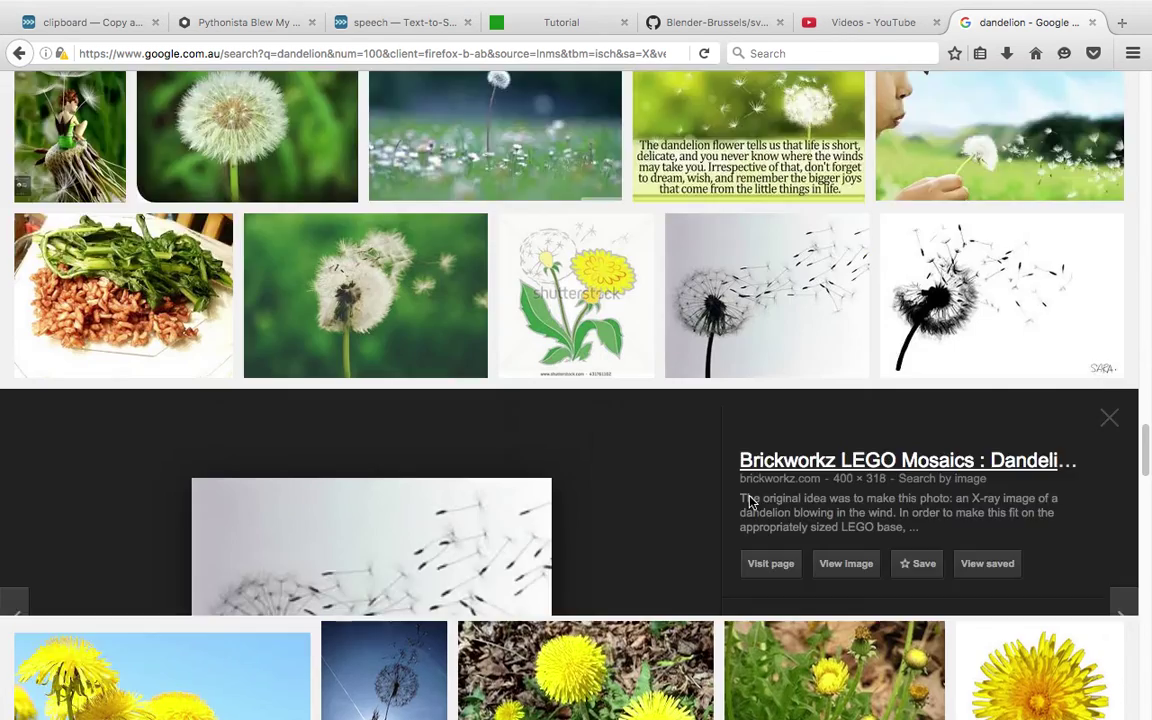
{"action": "scroll", "coordinate": [848, 476], "scroll_direction": "down", "scroll_amount": 3}
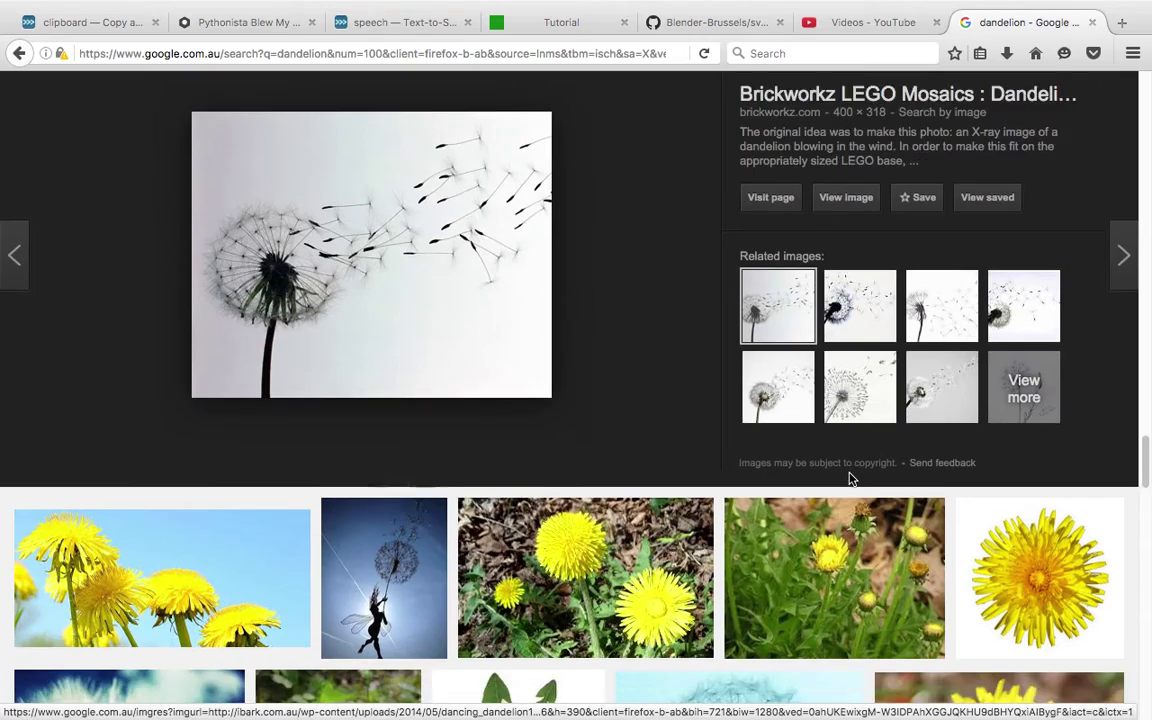
{"action": "scroll", "coordinate": [843, 481], "scroll_direction": "down", "scroll_amount": 2}
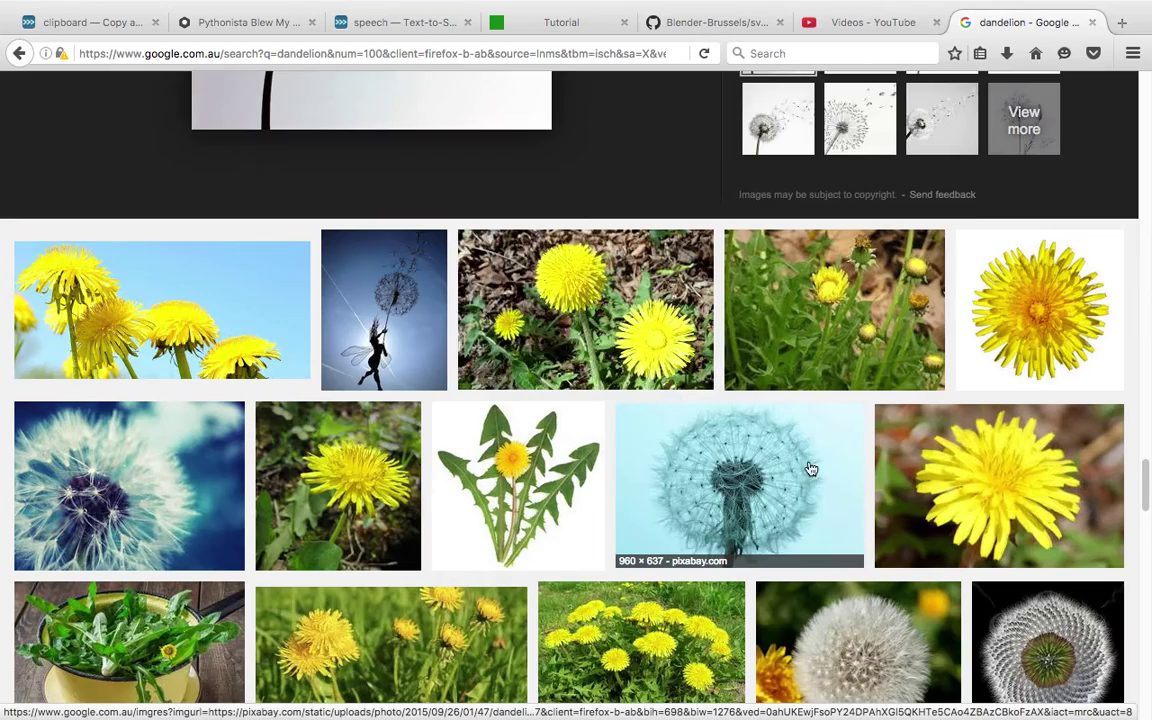
{"action": "scroll", "coordinate": [816, 480], "scroll_direction": "down", "scroll_amount": 3}
{"action": "scroll", "coordinate": [900, 420], "scroll_direction": "up", "scroll_amount": 15}
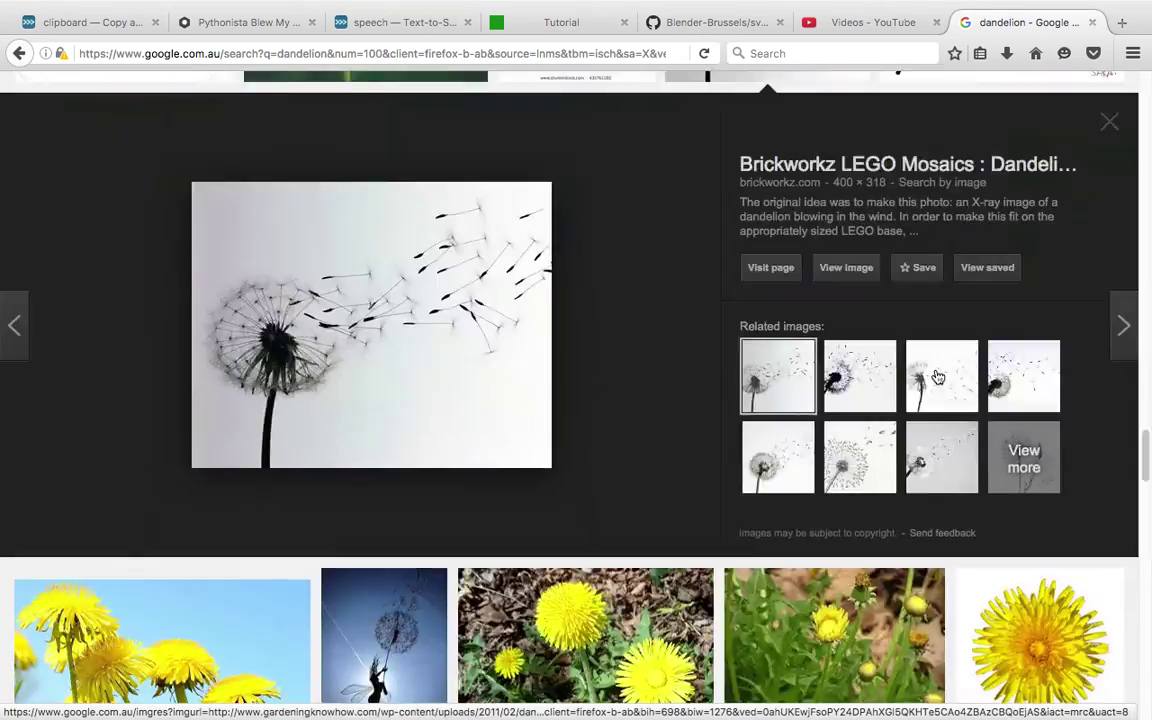
{"action": "scroll", "coordinate": [937, 377], "scroll_direction": "up", "scroll_amount": 20}
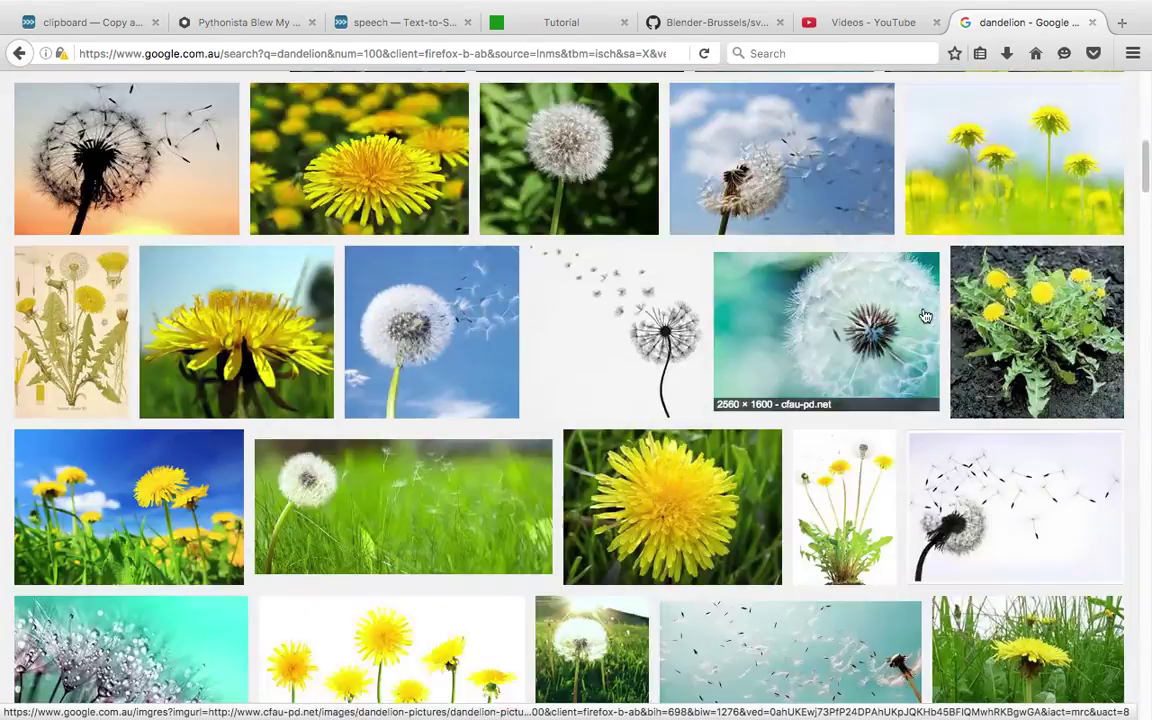
{"action": "scroll", "coordinate": [879, 309], "scroll_direction": "up", "scroll_amount": 3}
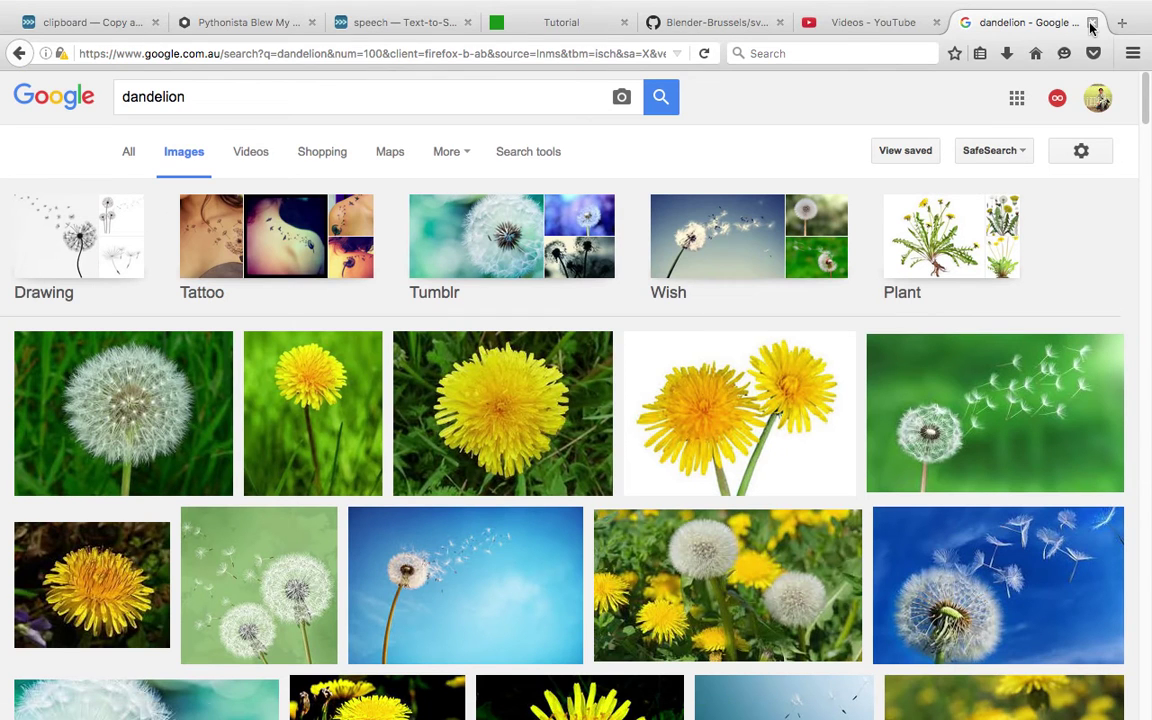
Switch to Blender and delete the default cube from the scene
{"action": "mouse_move", "coordinate": [197, 7]}
{"action": "left_click", "coordinate": [70, 9]}
{"action": "left_click", "coordinate": [98, 178]}
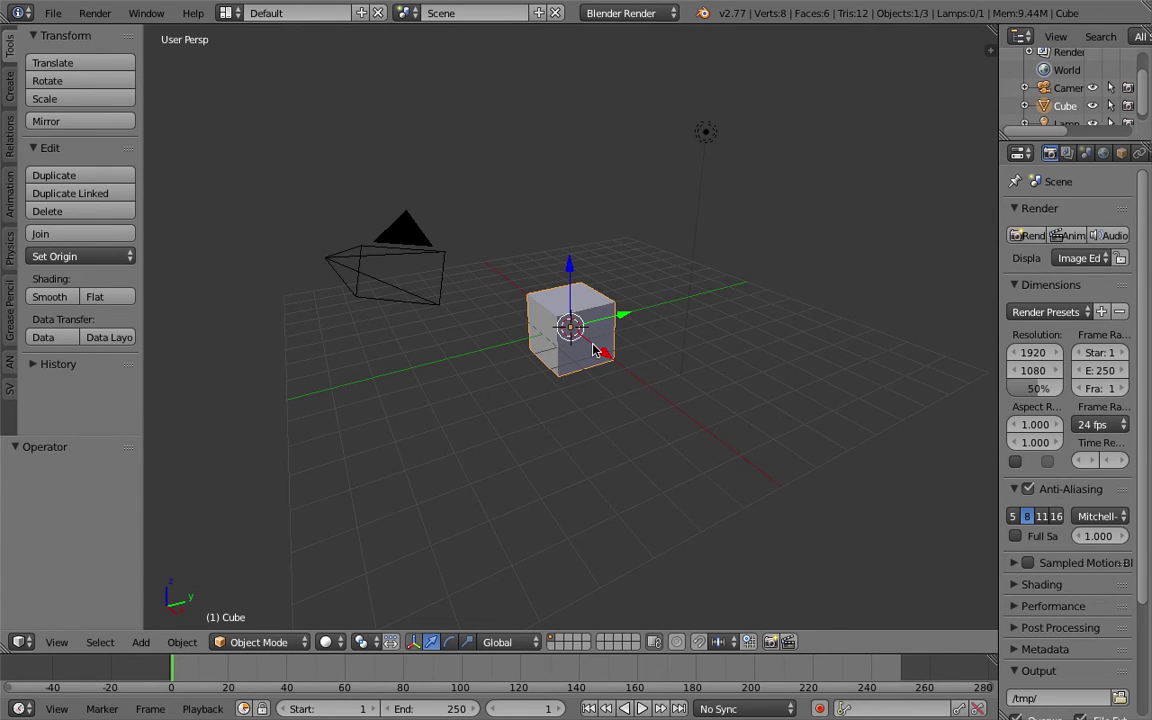
{"action": "middle_click_drag", "start_coordinate": [580, 322], "coordinate": [614, 425]}
{"action": "key", "text": "x"}
{"action": "left_click", "coordinate": [614, 309]}
{"action": "middle_click_drag", "start_coordinate": [520, 405], "coordinate": [538, 472]}
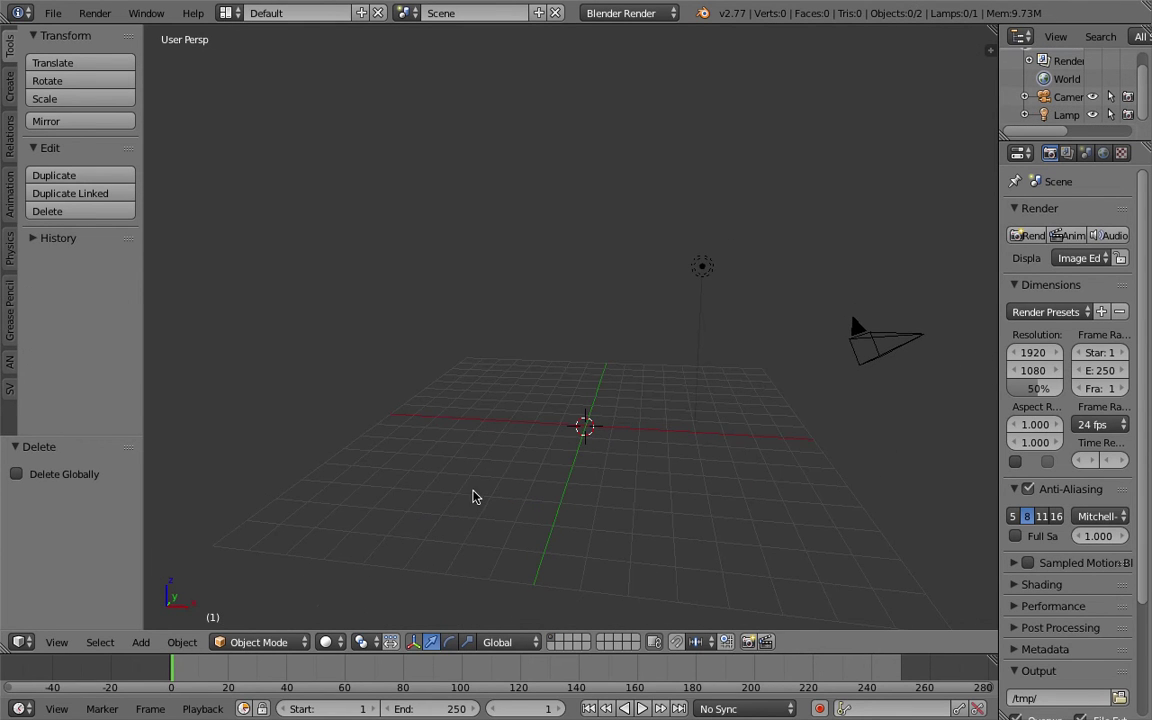
Sketch a small round dandelion core with long stalks radiating outward, using grease pencil strokes in the 3D view
{"action": "mouse_move", "coordinate": [503, 446]}
{"action": "left_mouse_down"}
{"action": "mouse_move", "coordinate": [517, 419]}
{"action": "mouse_move", "coordinate": [522, 428]}
{"action": "left_mouse_up"}
{"action": "left_click_drag", "start_coordinate": [563, 350], "coordinate": [566, 313]}
{"action": "mouse_move", "coordinate": [446, 313]}
{"action": "left_mouse_down"}
{"action": "mouse_move", "coordinate": [486, 404]}
{"action": "mouse_move", "coordinate": [390, 437]}
{"action": "left_mouse_up"}
{"action": "mouse_move", "coordinate": [505, 458]}
{"action": "left_mouse_down"}
{"action": "mouse_move", "coordinate": [418, 605]}
{"action": "mouse_move", "coordinate": [578, 626]}
{"action": "mouse_move", "coordinate": [735, 490]}
{"action": "left_mouse_up"}
{"action": "left_click_drag", "start_coordinate": [540, 455], "coordinate": [808, 312]}
{"action": "left_click_drag", "start_coordinate": [548, 425], "coordinate": [693, 232]}
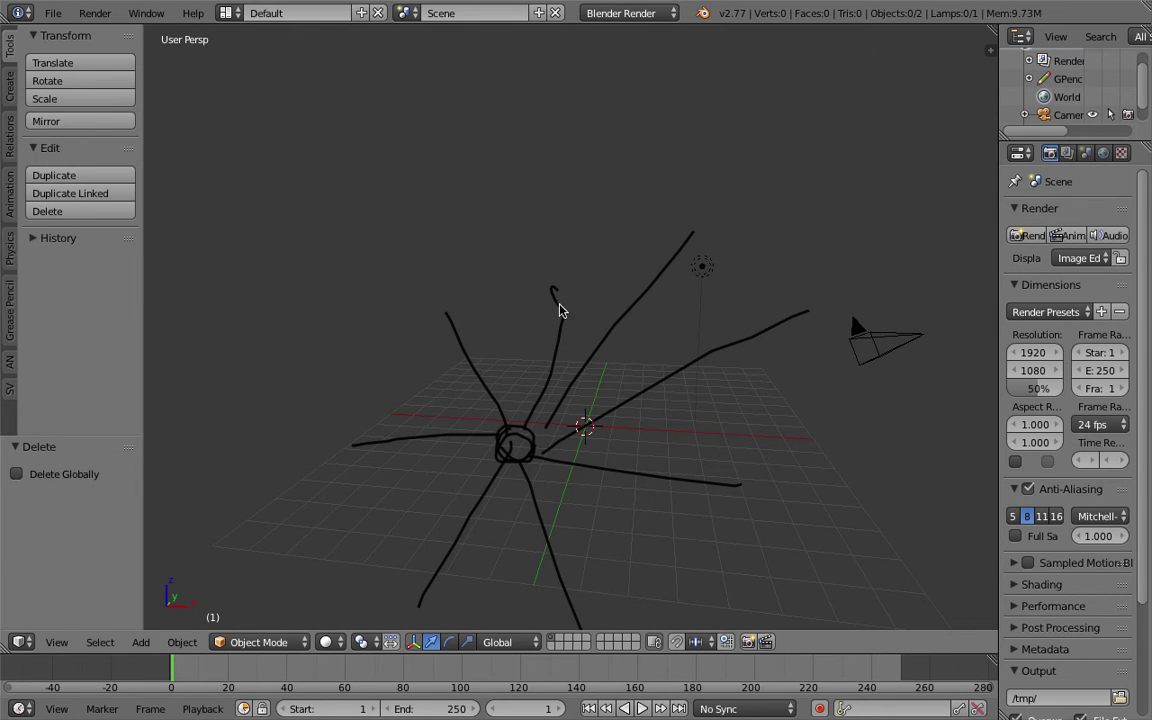
Sketch short branching tufts at the outer tips of the dandelion stalks with grease pencil
{"action": "left_click_drag", "start_coordinate": [565, 307], "coordinate": [493, 284]}
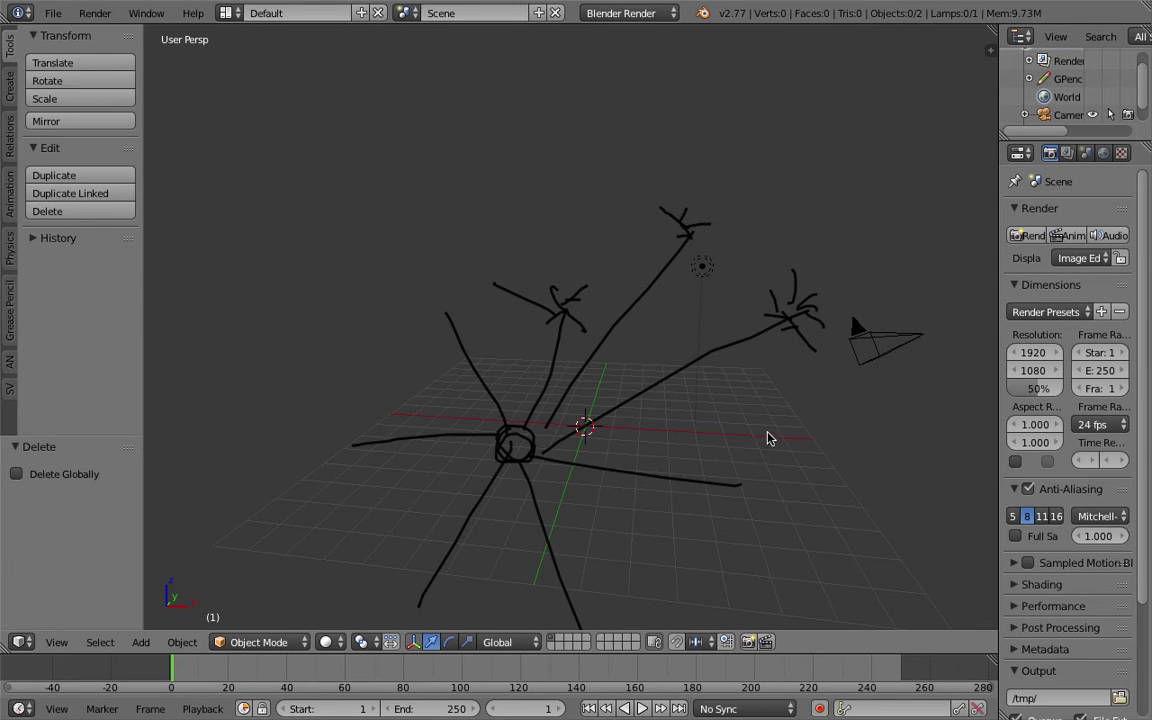
{"action": "left_click_drag", "start_coordinate": [750, 446], "coordinate": [771, 472]}
{"action": "left_click_drag", "start_coordinate": [753, 482], "coordinate": [765, 506]}
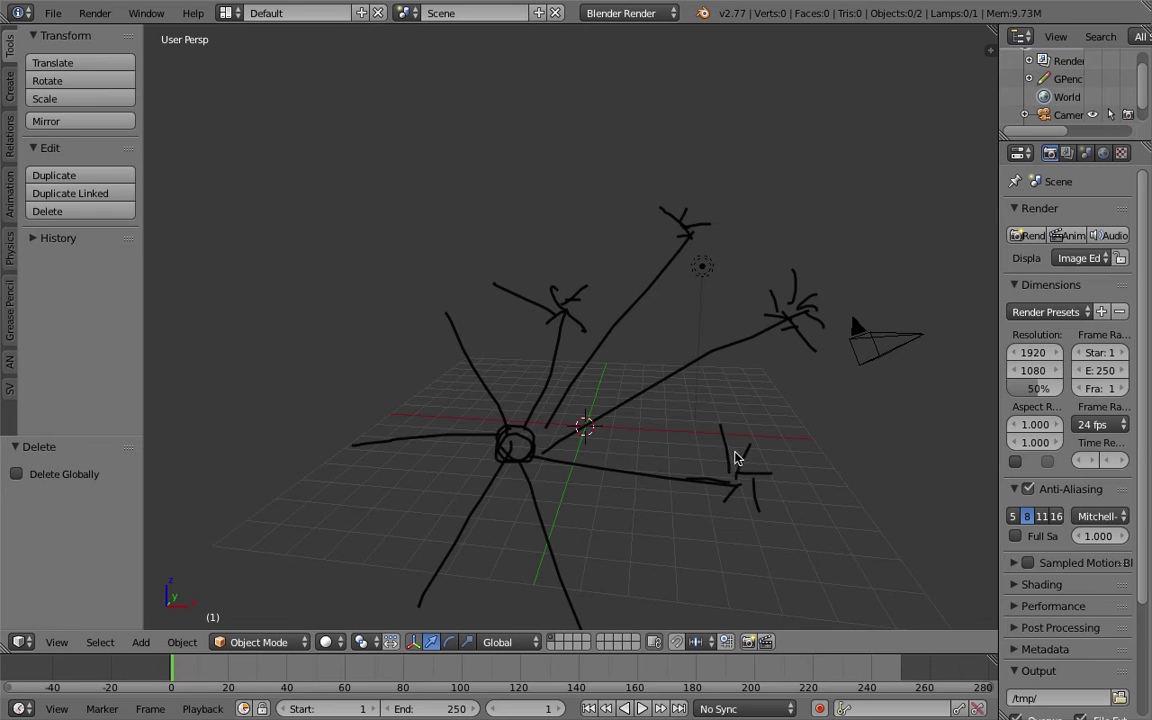
Circle the tuft at the end of one sketched stalk with several loose grease pencil loops
{"action": "middle_click_drag", "start_coordinate": [416, 412], "coordinate": [515, 394]}
{"action": "scroll", "coordinate": [573, 398], "scroll_direction": "down", "scroll_amount": 2}
{"action": "middle_click_drag", "start_coordinate": [687, 363], "coordinate": [636, 350]}
{"action": "mouse_move", "coordinate": [706, 279]}
{"action": "left_mouse_down"}
{"action": "mouse_move", "coordinate": [663, 288]}
{"action": "mouse_move", "coordinate": [710, 350]}
{"action": "left_mouse_up"}
{"action": "mouse_move", "coordinate": [706, 277]}
{"action": "left_mouse_down"}
{"action": "mouse_move", "coordinate": [753, 363]}
{"action": "mouse_move", "coordinate": [720, 337]}
{"action": "left_mouse_up"}
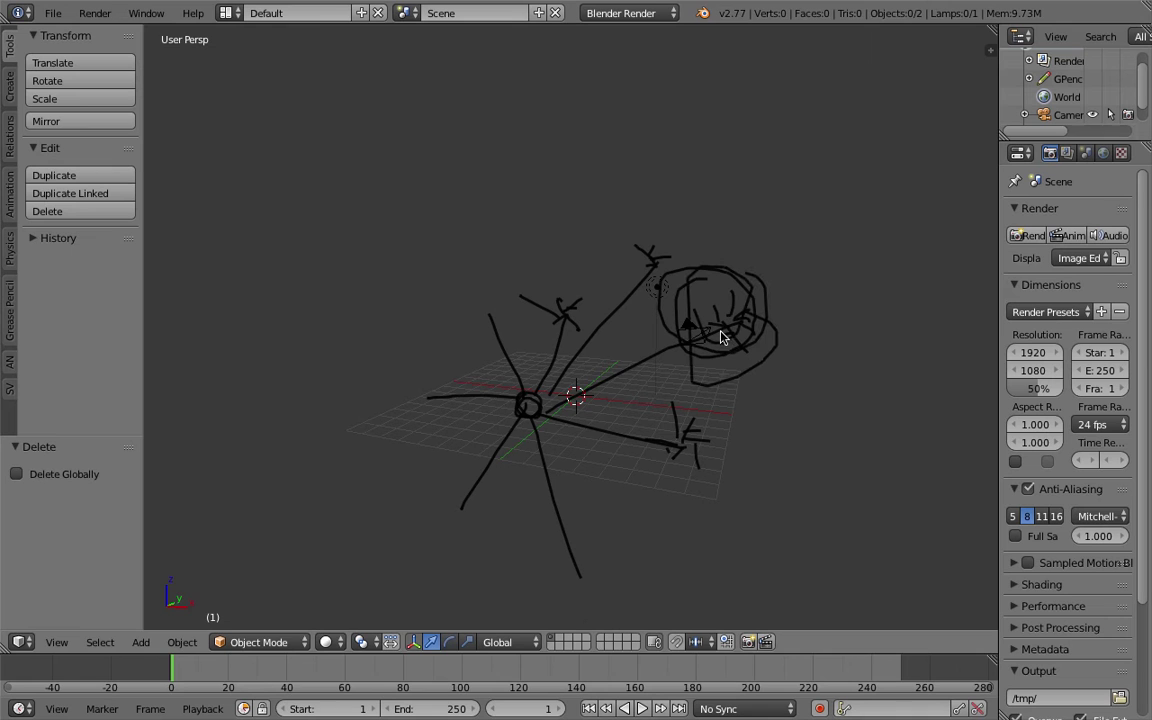
Start a new file and delete its default cube
{"action": "left_click", "coordinate": [55, 14]}
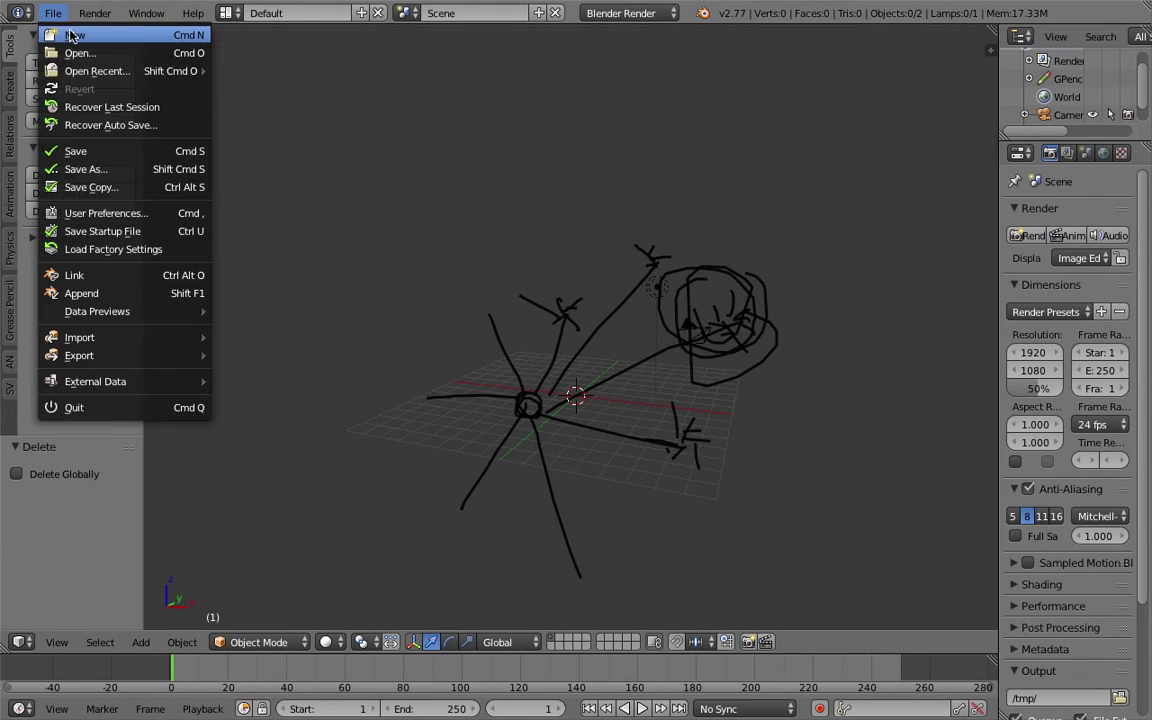
{"action": "left_click", "coordinate": [72, 36]}
{"action": "left_click", "coordinate": [80, 49]}
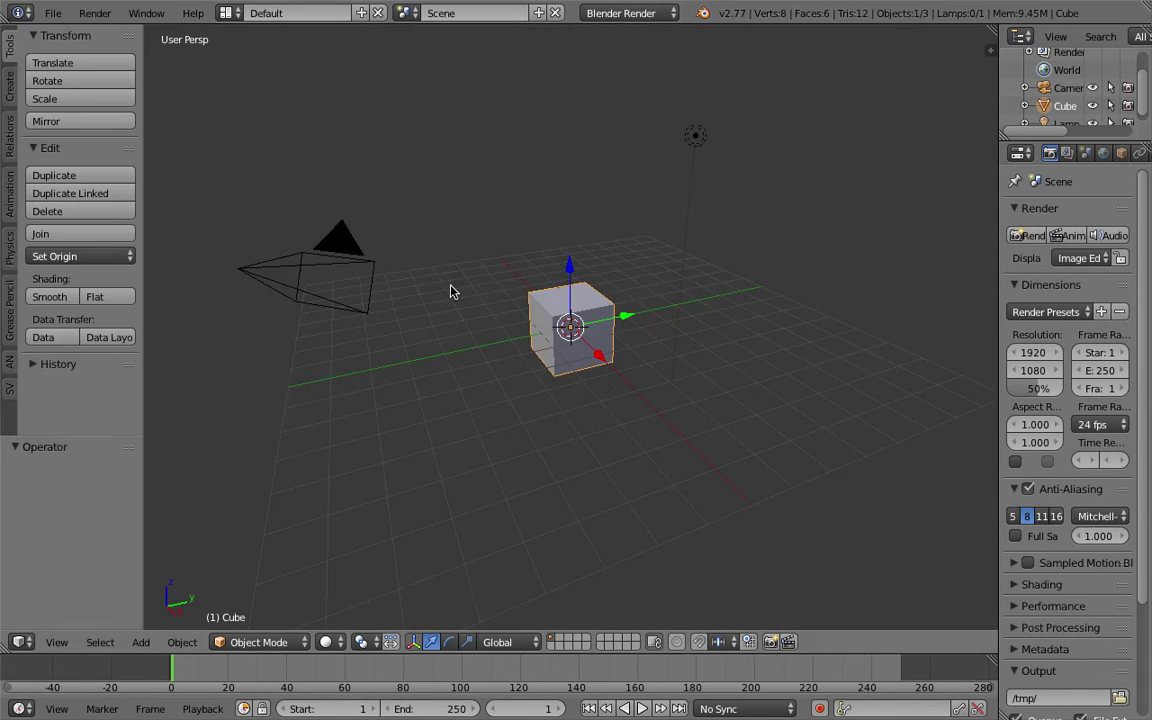
{"action": "key", "text": "Delete"}
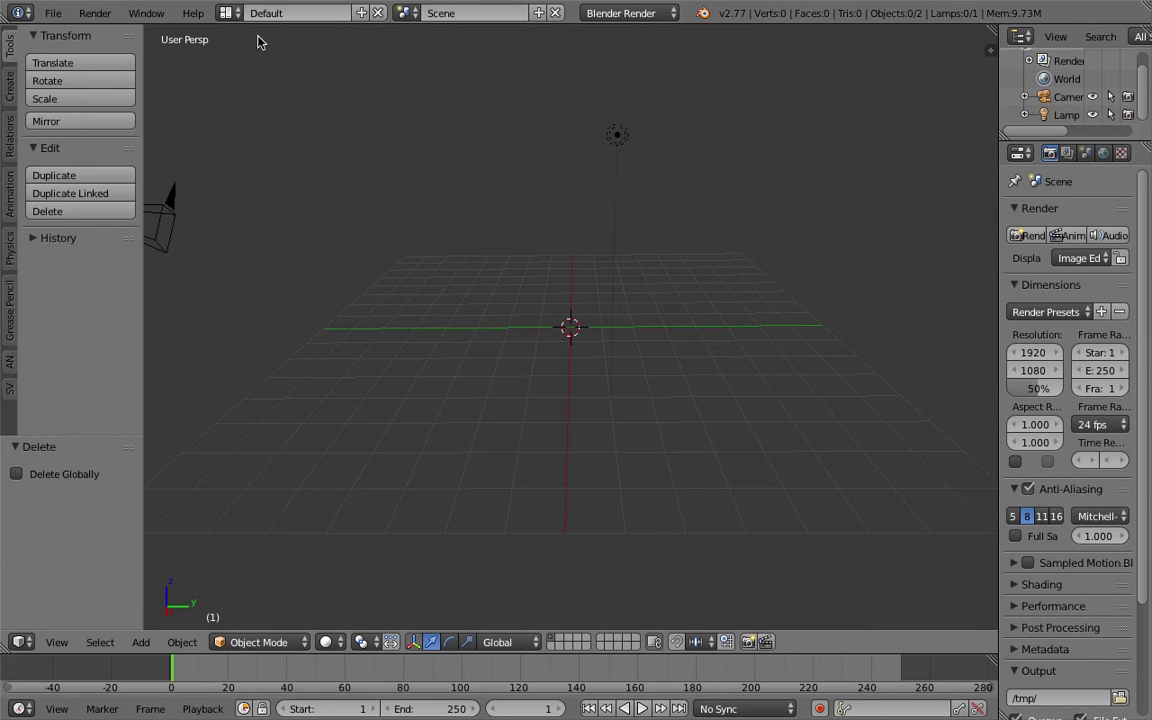
Switch to the Compositing screen layout, enlarge the node editor and create a new Animation node tree
{"action": "left_click", "coordinate": [227, 12]}
{"action": "left_click", "coordinate": [266, 76]}
{"action": "left_click_drag", "start_coordinate": [230, 431], "coordinate": [230, 347]}
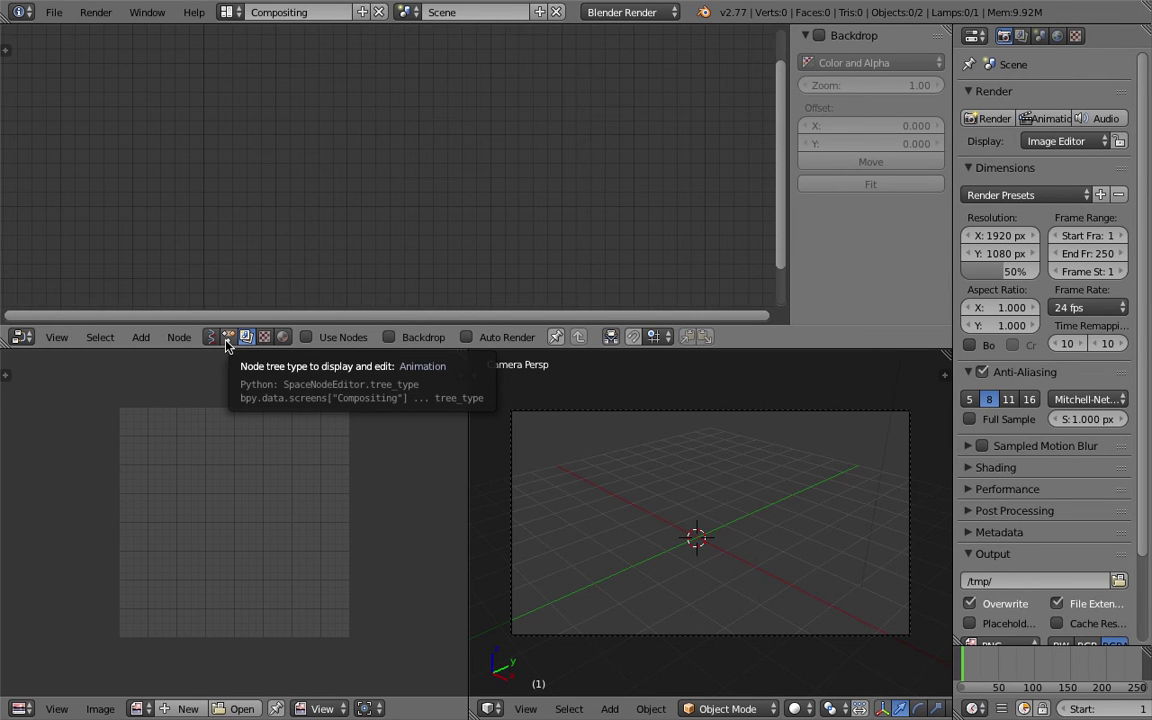
{"action": "left_click", "coordinate": [228, 337]}
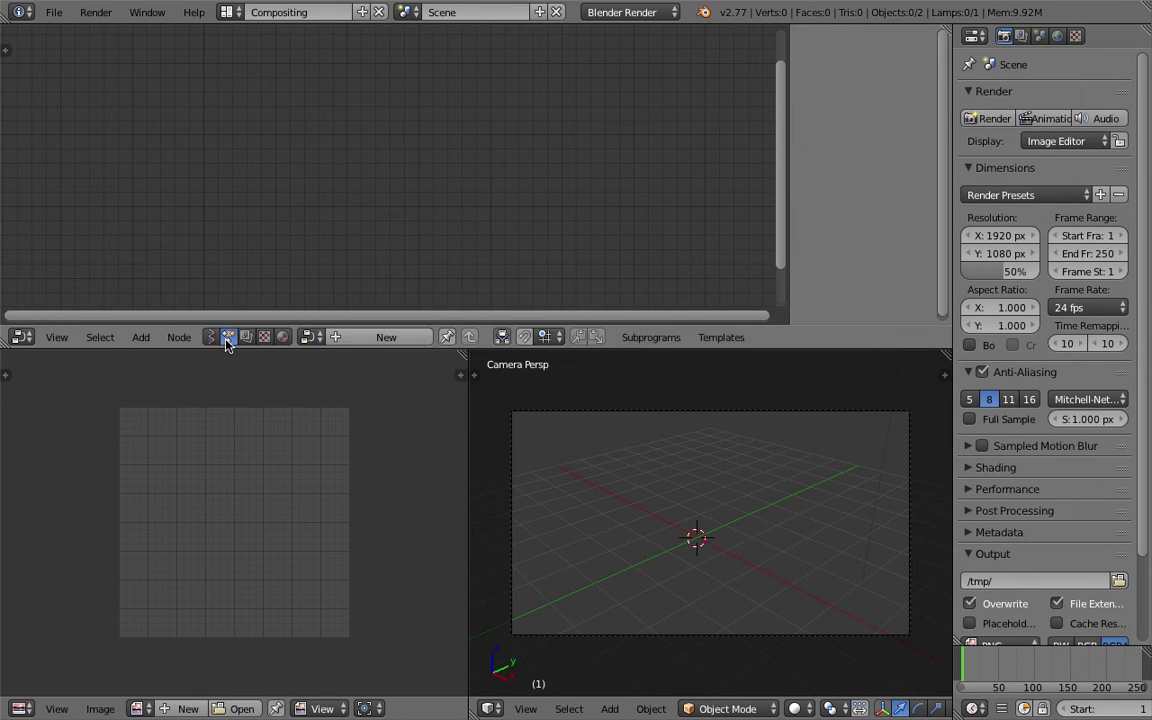
{"action": "left_click", "coordinate": [395, 339]}
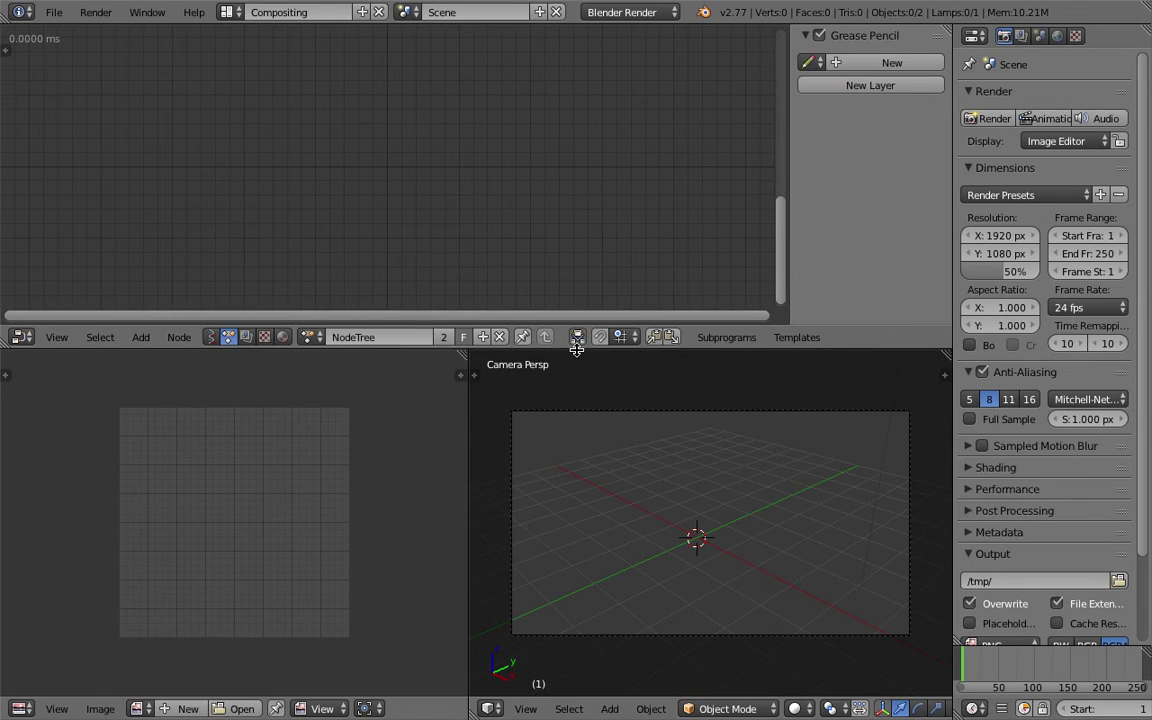
Merge the image editor area into the 3D view so the viewport spans the space below the node editor
{"action": "left_click_drag", "start_coordinate": [576, 349], "coordinate": [585, 360]}
{"action": "middle_click_drag", "start_coordinate": [617, 476], "coordinate": [661, 494]}
{"action": "left_click_drag", "start_coordinate": [461, 366], "coordinate": [98, 342]}
{"action": "left_click_drag", "start_coordinate": [465, 370], "coordinate": [516, 377]}
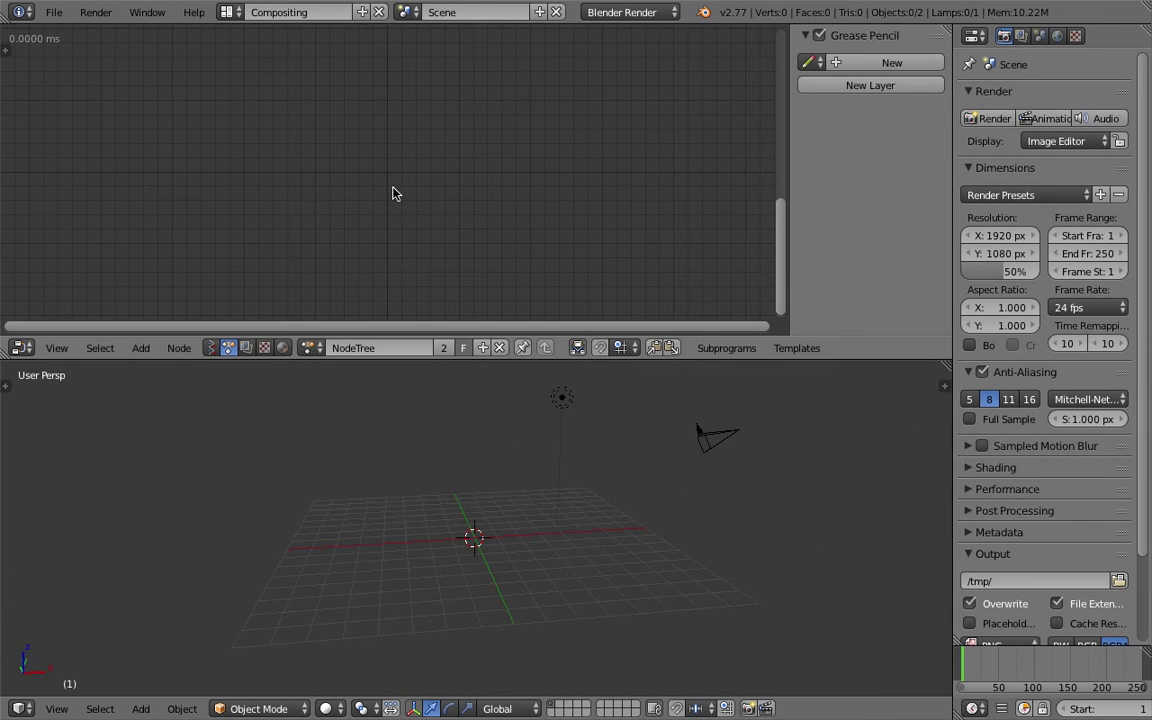
Add a Line Mesh node to the Animation Nodes tree and place it in the node editor
{"action": "key", "text": "space"}
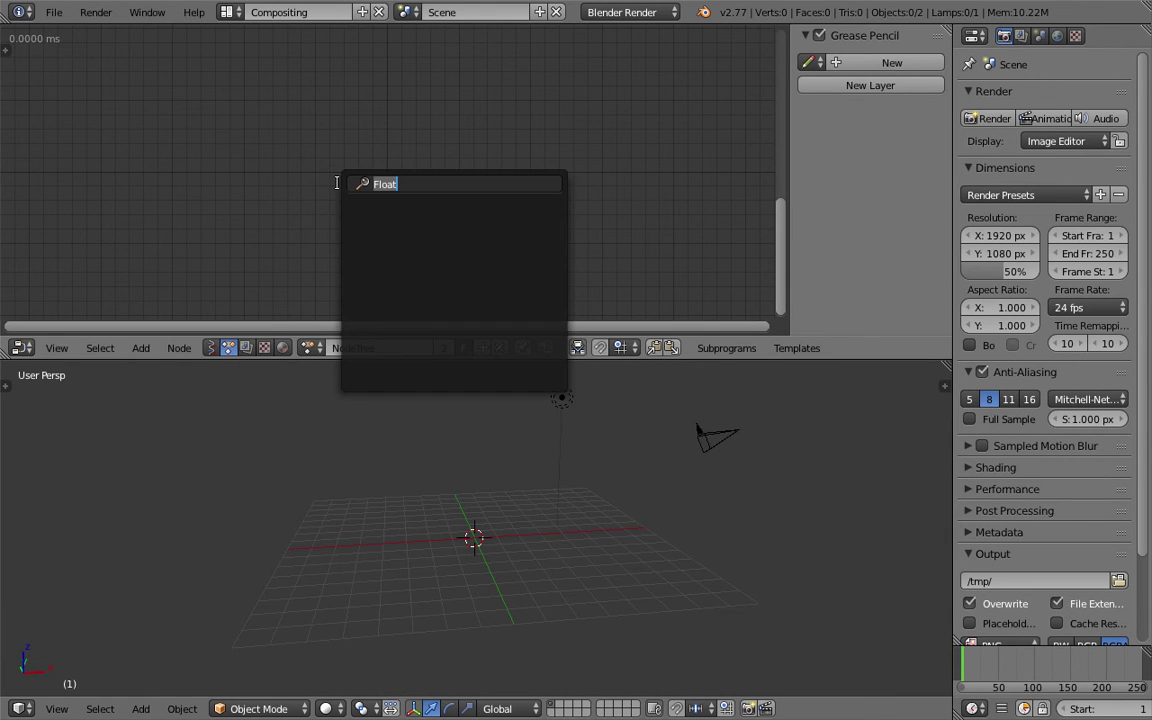
{"action": "key", "text": "shift+a"}
{"action": "left_click", "coordinate": [257, 168]}
{"action": "type", "text": "line m"}
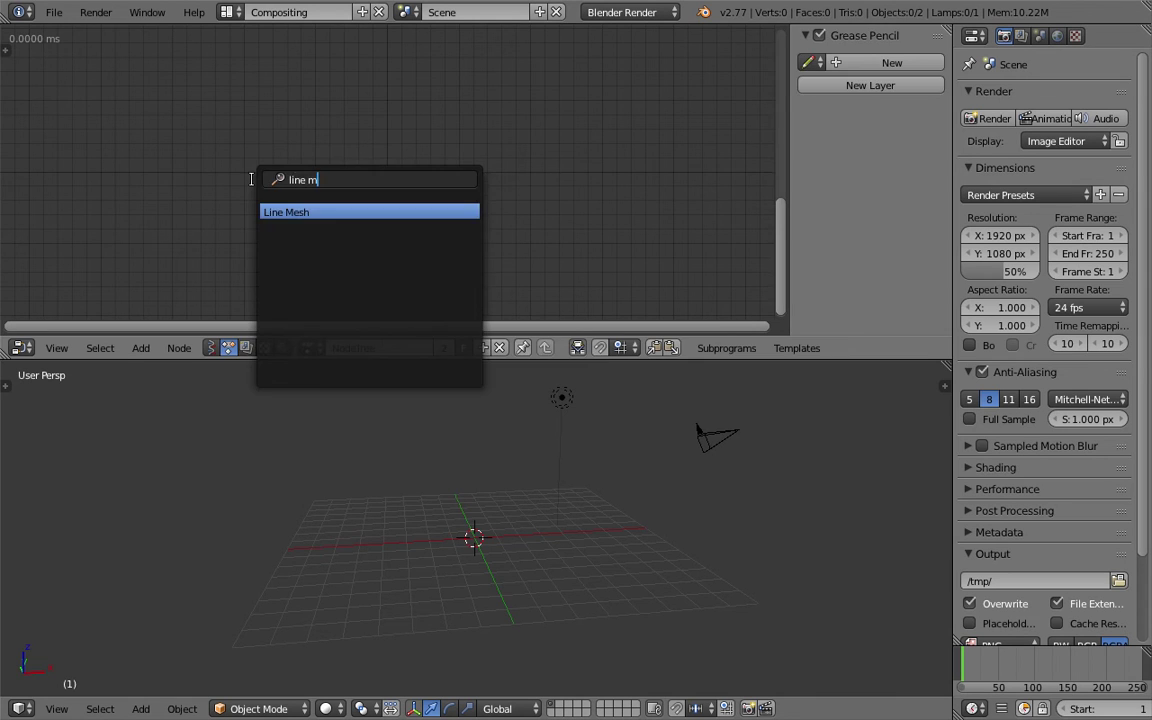
{"action": "key", "text": "Return"}
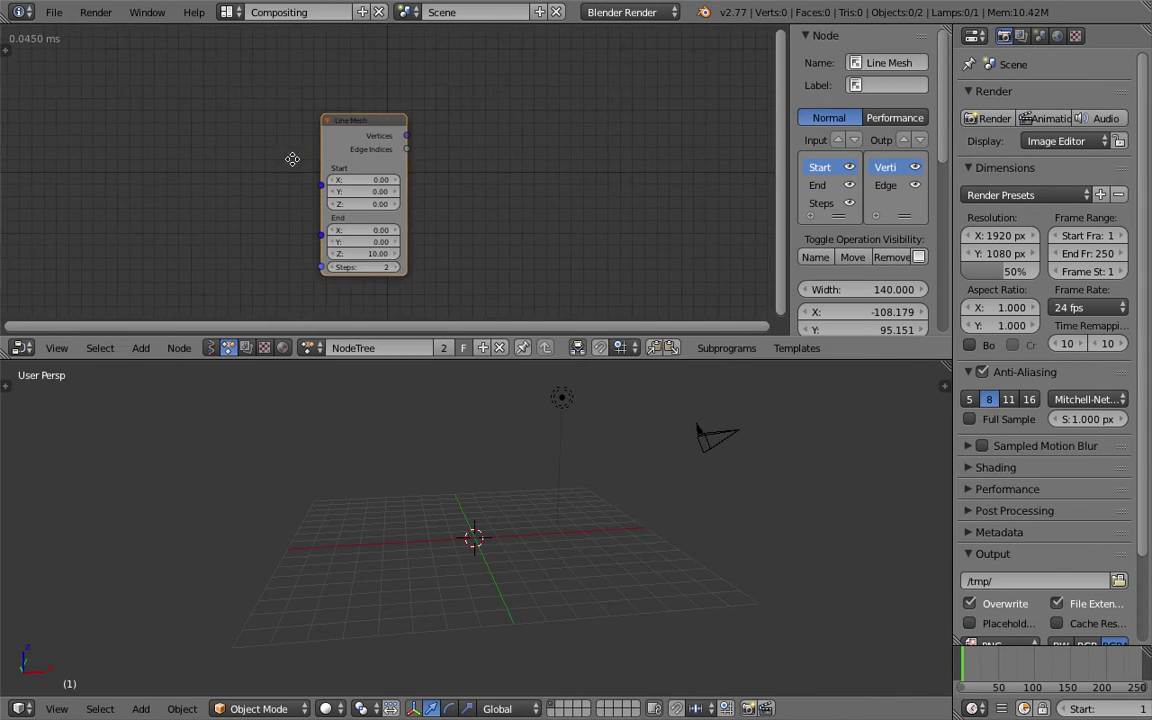
{"action": "left_click", "coordinate": [340, 163]}
Add a Mesh Object Output node and place it to the right of the Line Mesh node
{"action": "scroll", "coordinate": [514, 149], "scroll_direction": "down", "scroll_amount": 1, "text": "ctrl"}
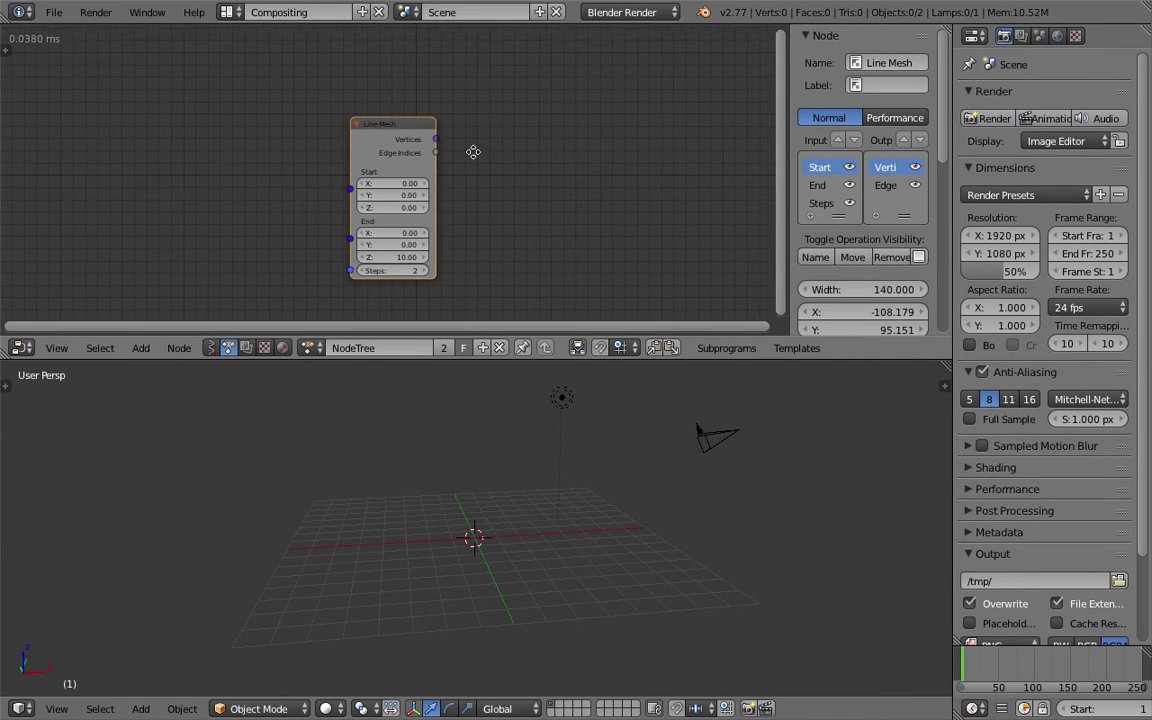
{"action": "scroll", "coordinate": [473, 151], "scroll_direction": "down", "scroll_amount": 4, "text": "ctrl"}
{"action": "key", "text": "shift+a"}
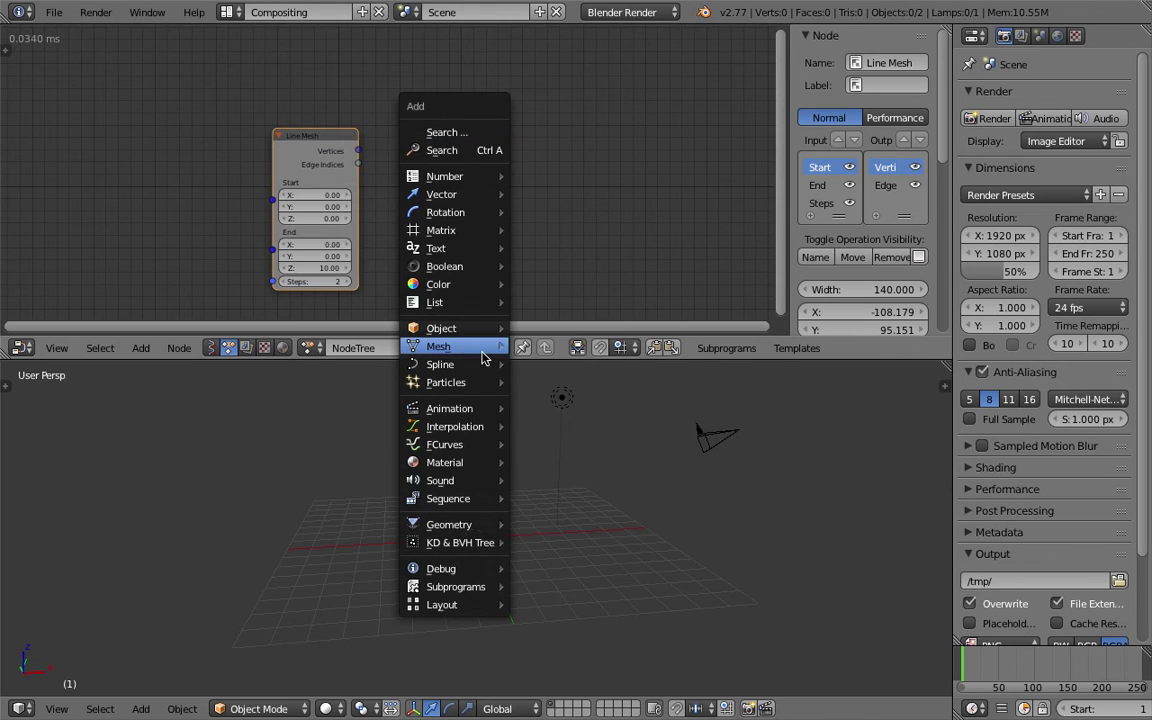
{"action": "mouse_move", "coordinate": [510, 350]}
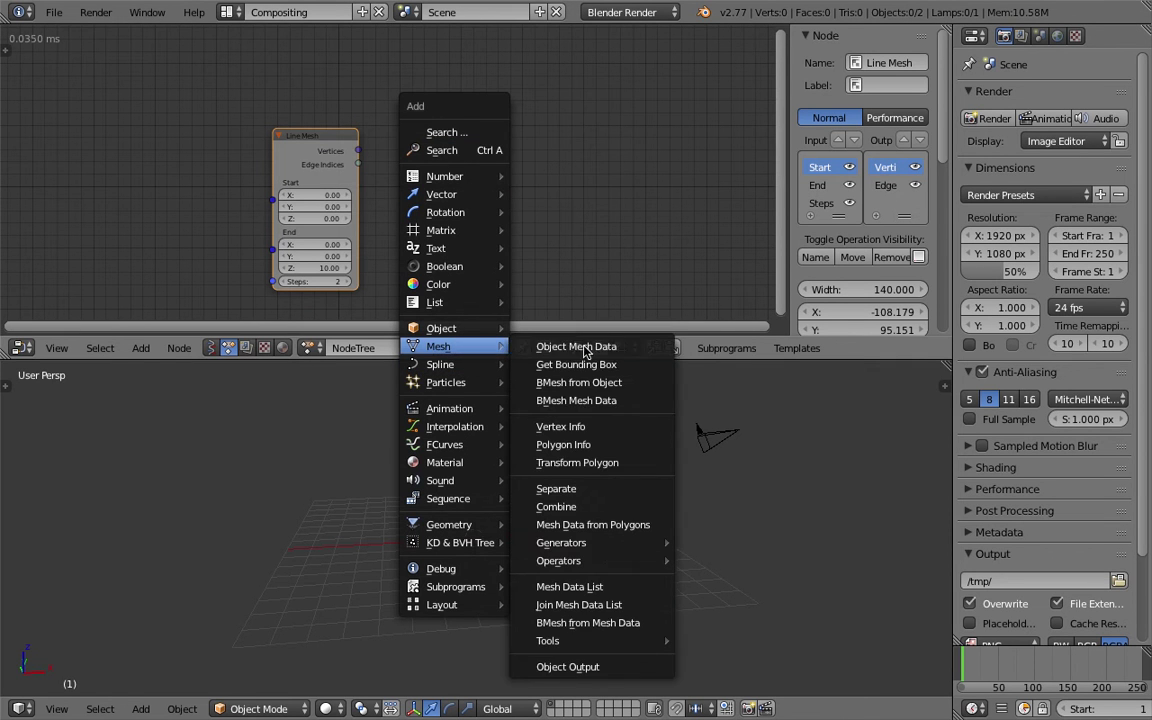
{"action": "left_click", "coordinate": [568, 666]}
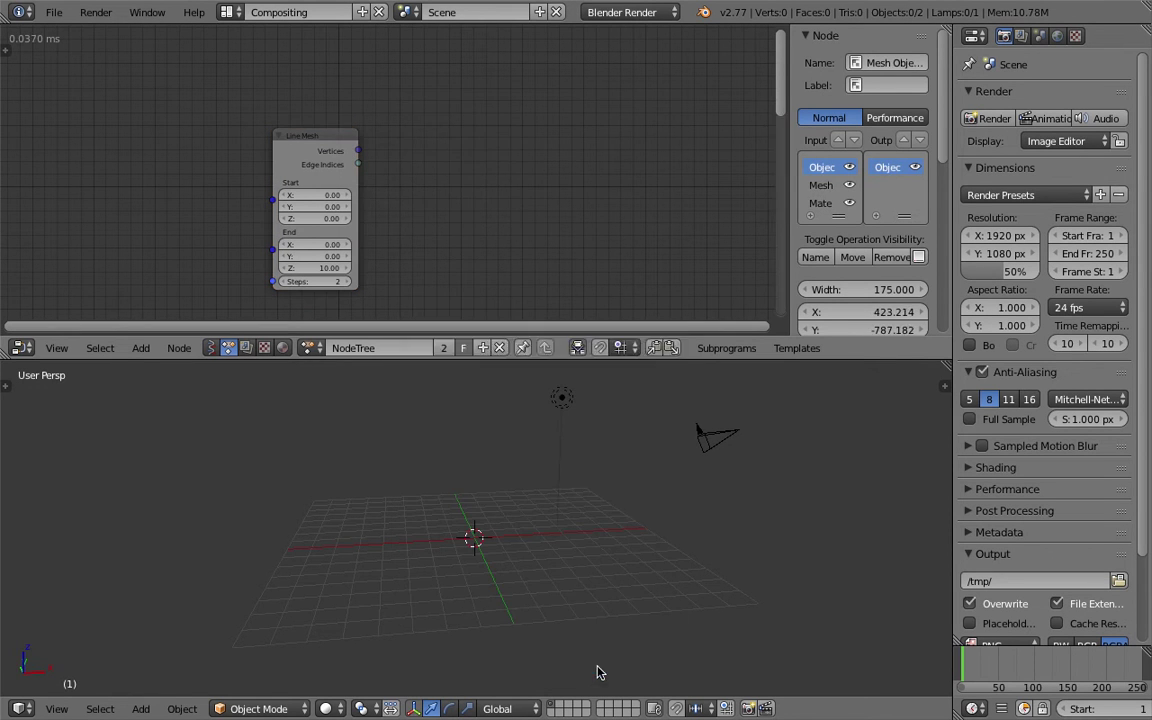
{"action": "left_click", "coordinate": [476, 98]}
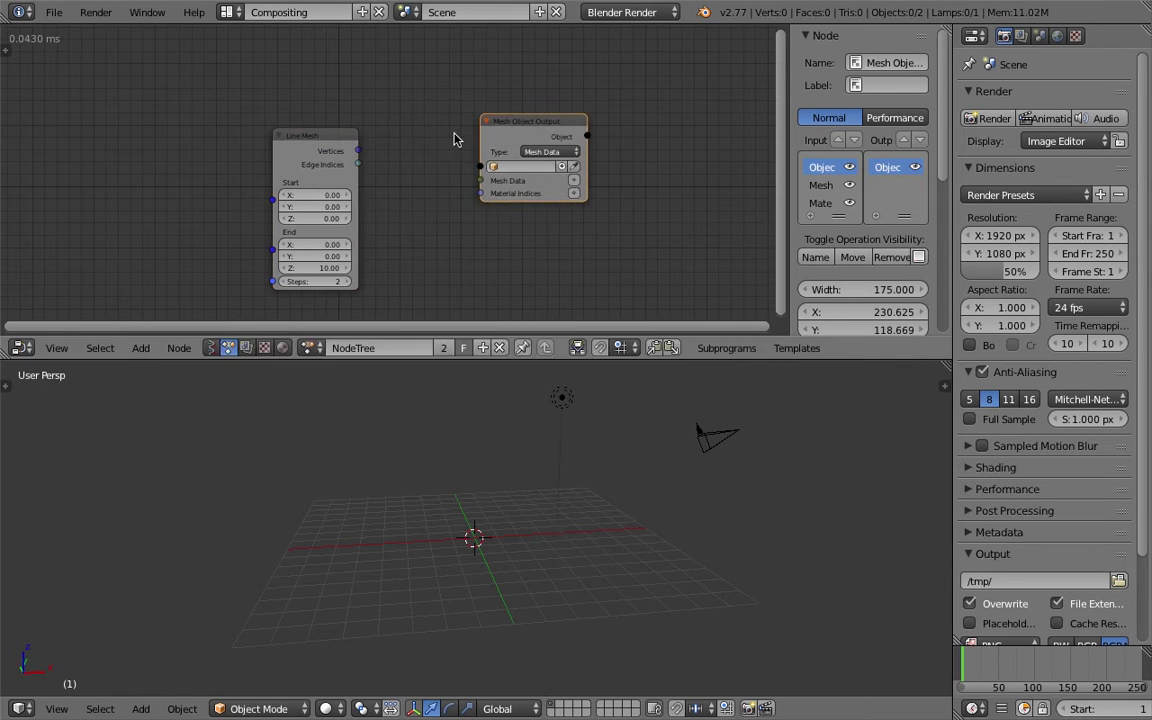
Create a new target object in the Mesh Object Output node and enable its Mesh Data input
{"action": "mouse_move", "coordinate": [633, 180]}
{"action": "middle_mouse_down"}
{"action": "mouse_move", "coordinate": [634, 214]}
{"action": "mouse_move", "coordinate": [653, 190]}
{"action": "middle_mouse_up"}
{"action": "scroll", "coordinate": [633, 214], "scroll_direction": "up", "scroll_amount": 1}
{"action": "left_click", "coordinate": [582, 204]}
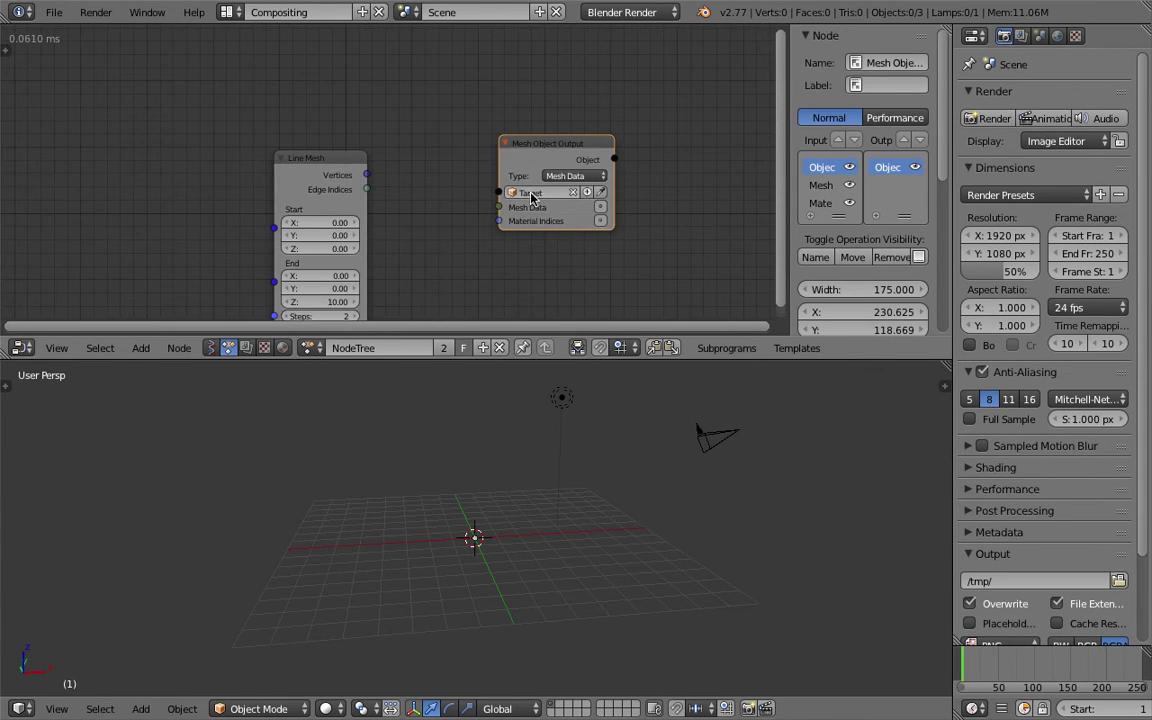
{"action": "left_click", "coordinate": [601, 208]}
Connect the Line Mesh vertices and edge indices through a Combine Mesh Data node into the output's Mesh Data
{"action": "key", "text": "g"}
{"action": "left_click", "coordinate": [395, 185]}
{"action": "left_click_drag", "start_coordinate": [368, 175], "coordinate": [312, 146]}
{"action": "left_click_drag", "start_coordinate": [426, 160], "coordinate": [404, 144]}
{"action": "left_click_drag", "start_coordinate": [342, 166], "coordinate": [367, 187]}
Select the lamp and the camera and move them to layer 2, out of the visible layer
{"action": "scroll", "coordinate": [334, 524], "scroll_direction": "down", "scroll_amount": 5}
{"action": "right_click", "coordinate": [475, 477]}
{"action": "middle_click_drag", "start_coordinate": [490, 463], "coordinate": [496, 449]}
{"action": "middle_click_drag", "start_coordinate": [496, 447], "coordinate": [513, 495], "text": "shift"}
{"action": "scroll", "coordinate": [512, 494], "scroll_direction": "up", "scroll_amount": 1}
{"action": "middle_click_drag", "start_coordinate": [385, 281], "coordinate": [336, 276]}
{"action": "left_click", "coordinate": [425, 517]}
{"action": "right_click", "coordinate": [526, 517]}
{"action": "right_click", "coordinate": [620, 534], "text": "shift"}
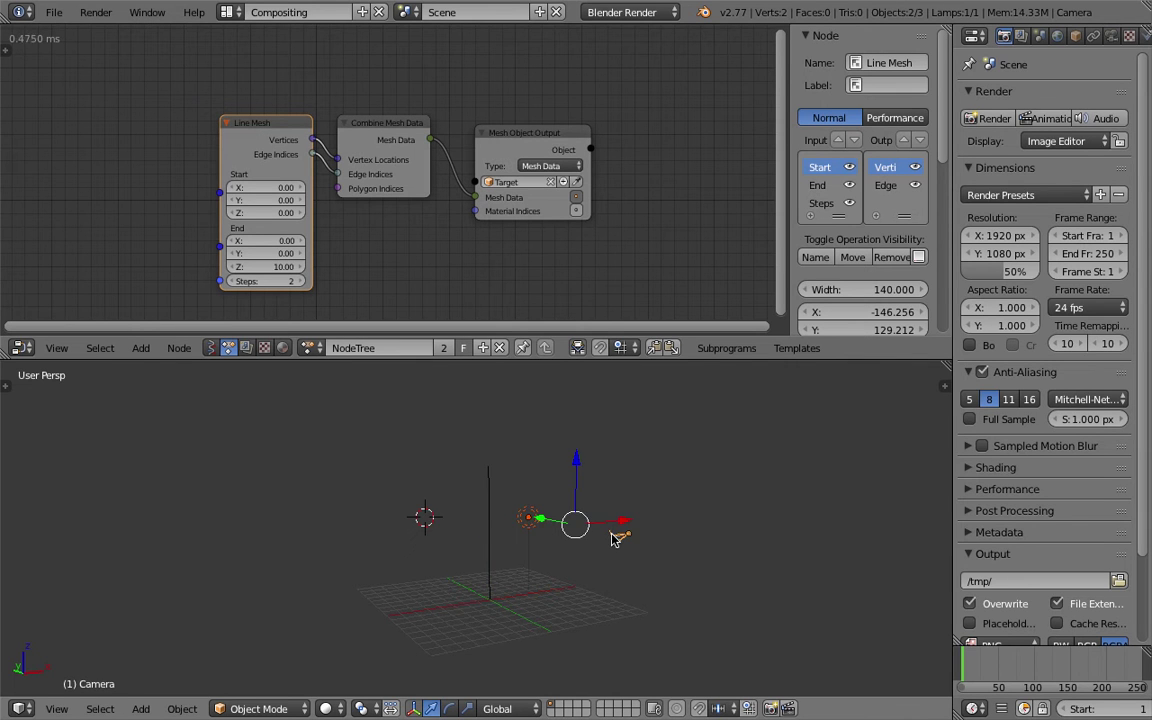
{"action": "key", "text": "m"}
{"action": "key", "text": "2"}
{"action": "left_click", "coordinate": [601, 489]}
Set the Line Mesh End Z to 2.56 and shift the node slightly away from Combine Mesh Data
{"action": "middle_click_drag", "start_coordinate": [565, 503], "coordinate": [513, 497]}
{"action": "left_click_drag", "start_coordinate": [275, 270], "coordinate": [311, 266]}
{"action": "middle_click_drag", "start_coordinate": [400, 198], "coordinate": [461, 193]}
{"action": "left_click_drag", "start_coordinate": [320, 117], "coordinate": [295, 114]}
{"action": "middle_click_drag", "start_coordinate": [442, 180], "coordinate": [482, 167]}
{"action": "scroll", "coordinate": [444, 230], "scroll_direction": "down", "scroll_amount": 1}
{"action": "middle_click_drag", "start_coordinate": [558, 558], "coordinate": [584, 560]}
{"action": "scroll", "coordinate": [345, 168], "scroll_direction": "up", "scroll_amount": 1}
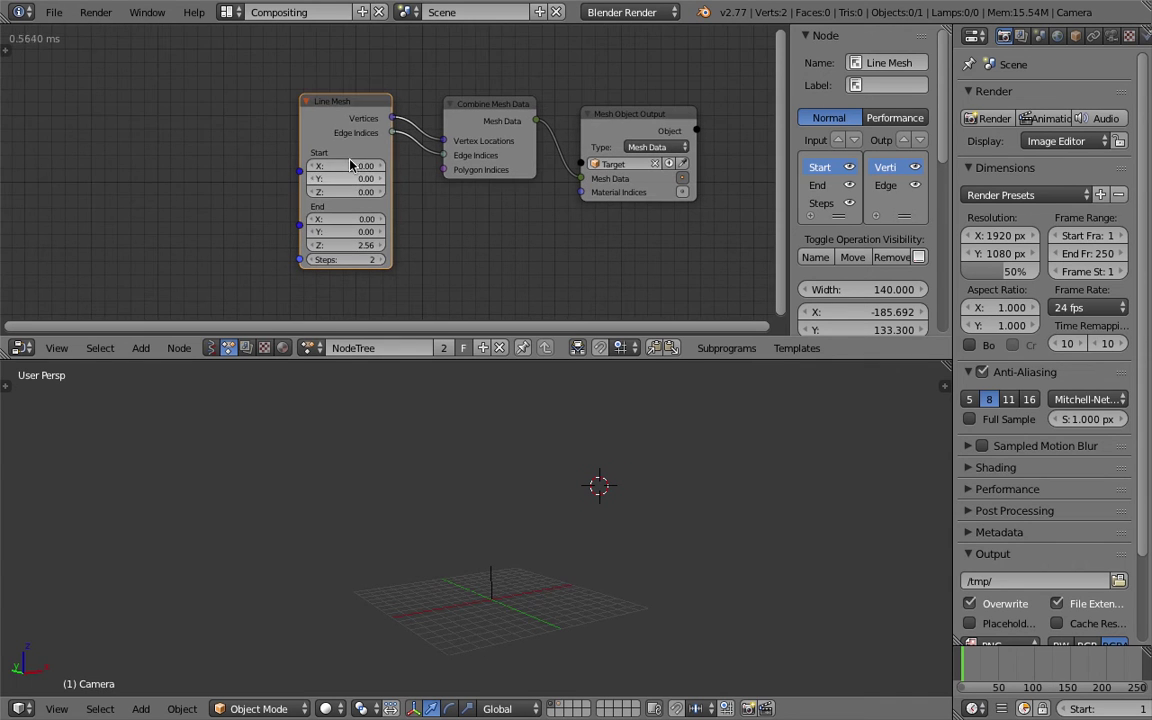
Set the Line Mesh End to X 7.68, Y 4.38, Z 4.06 and narrow the properties editor
{"action": "middle_click_drag", "start_coordinate": [527, 545], "coordinate": [529, 596]}
{"action": "left_click_drag", "start_coordinate": [345, 245], "coordinate": [450, 231]}
{"action": "left_click_drag", "start_coordinate": [345, 219], "coordinate": [420, 219]}
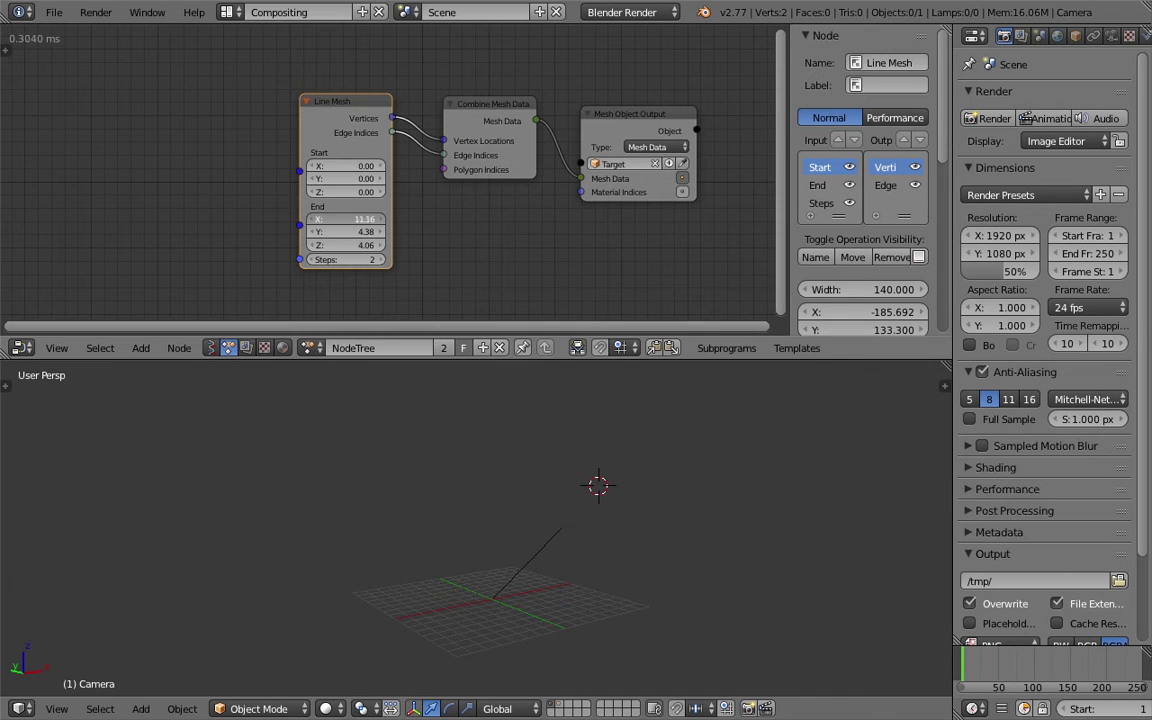
{"action": "left_click_drag", "start_coordinate": [381, 281], "coordinate": [378, 281]}
{"action": "middle_click_drag", "start_coordinate": [456, 585], "coordinate": [530, 554]}
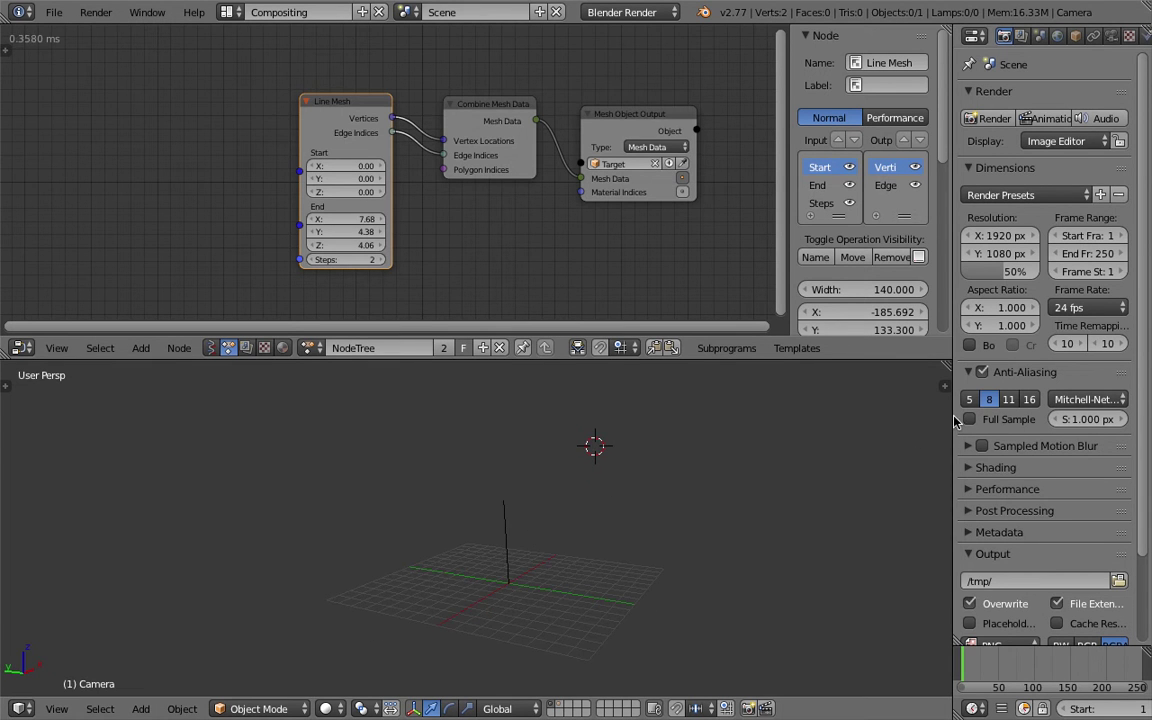
{"action": "left_click_drag", "start_coordinate": [955, 421], "coordinate": [999, 421]}
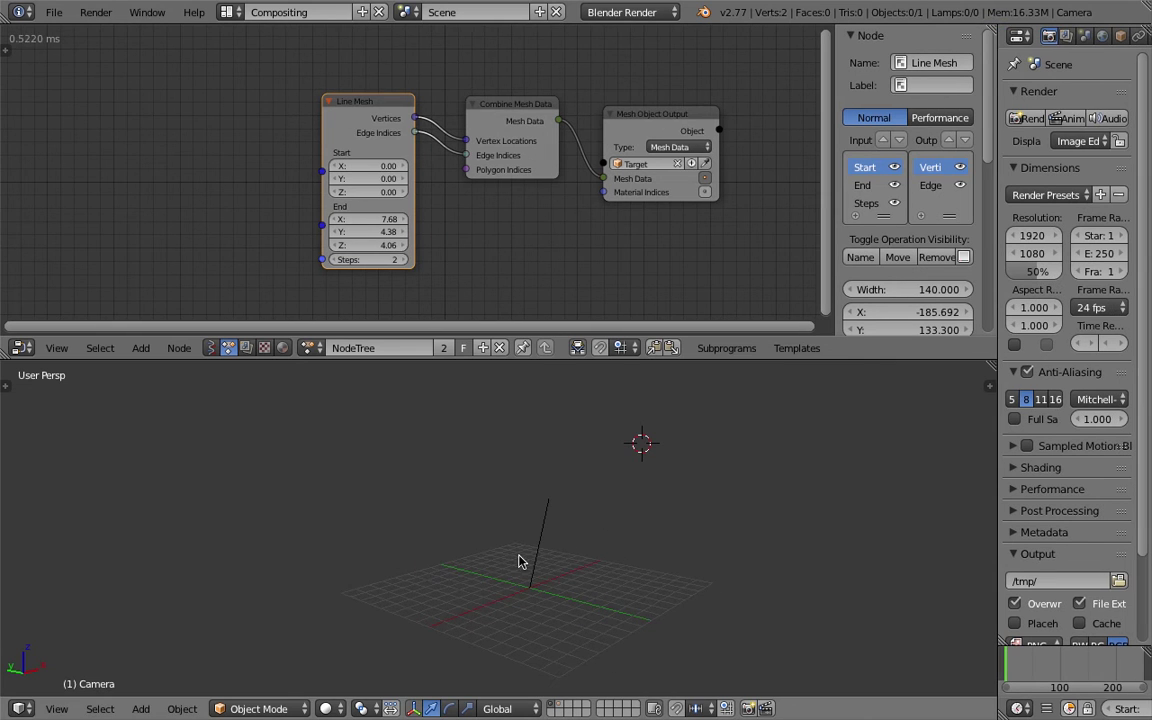
Add a Random Vector node beside Line Mesh and link its Vector output to the Line Mesh End input
{"action": "scroll", "coordinate": [205, 180], "scroll_direction": "down", "scroll_amount": 1}
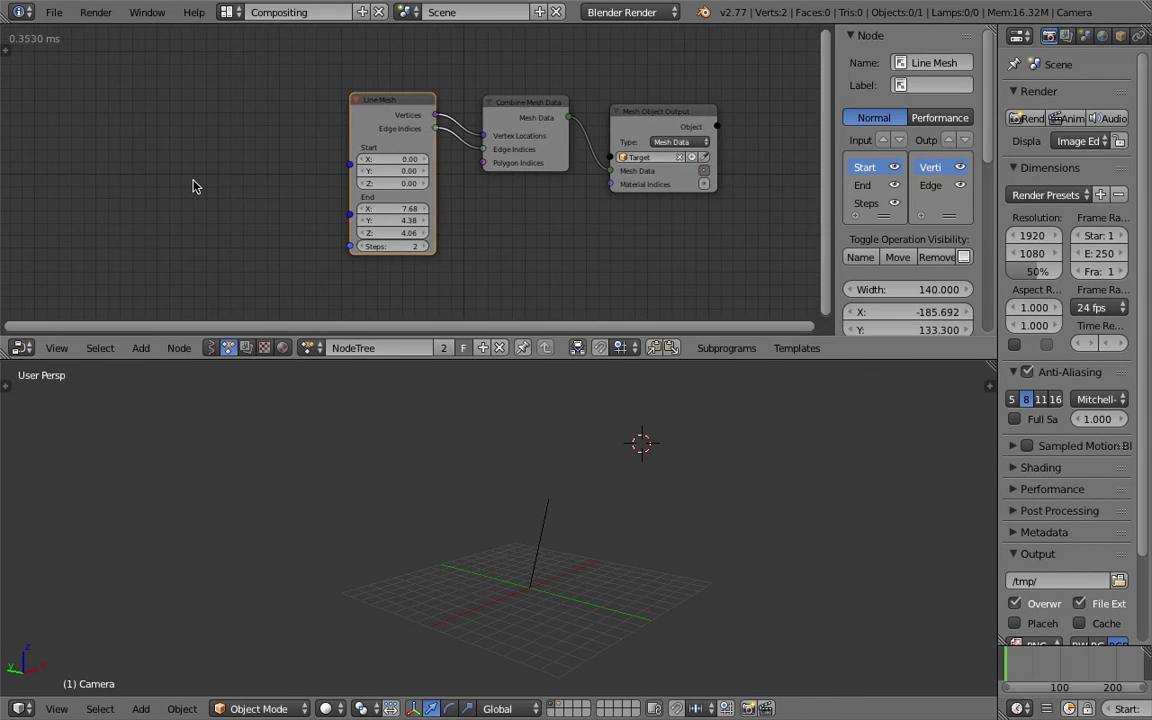
{"action": "key", "text": "shift+a"}
{"action": "left_click", "coordinate": [180, 65]}
{"action": "type", "text": "RANDOM"}
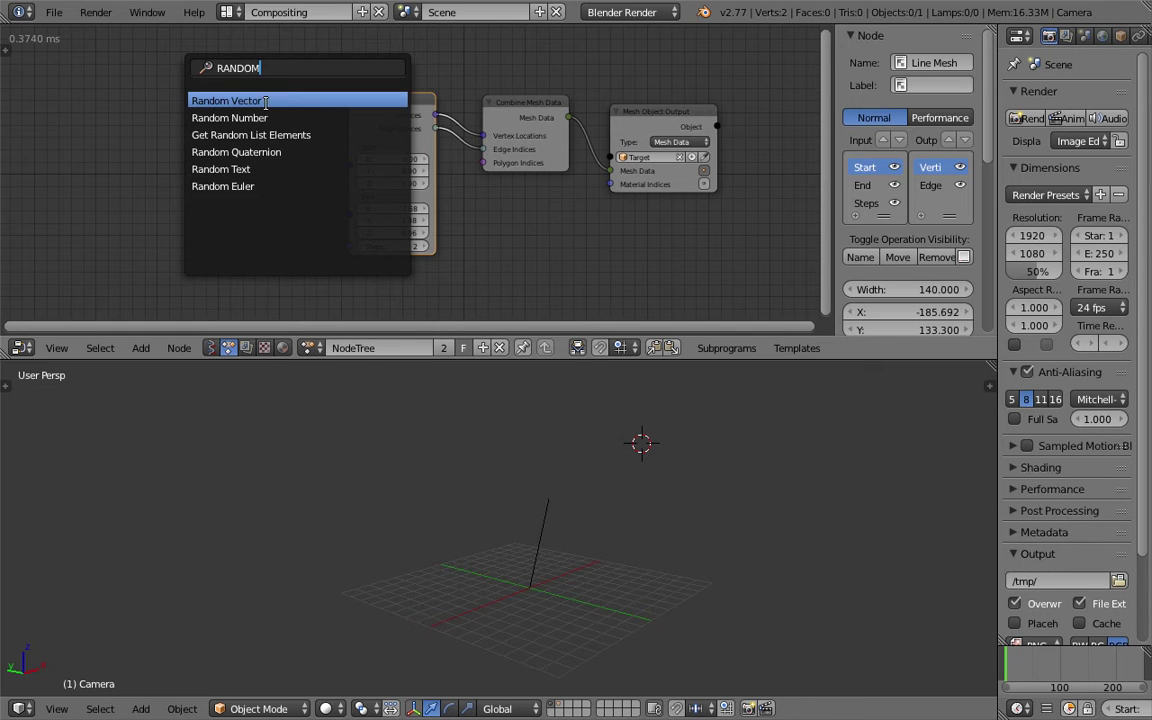
{"action": "left_click", "coordinate": [257, 101]}
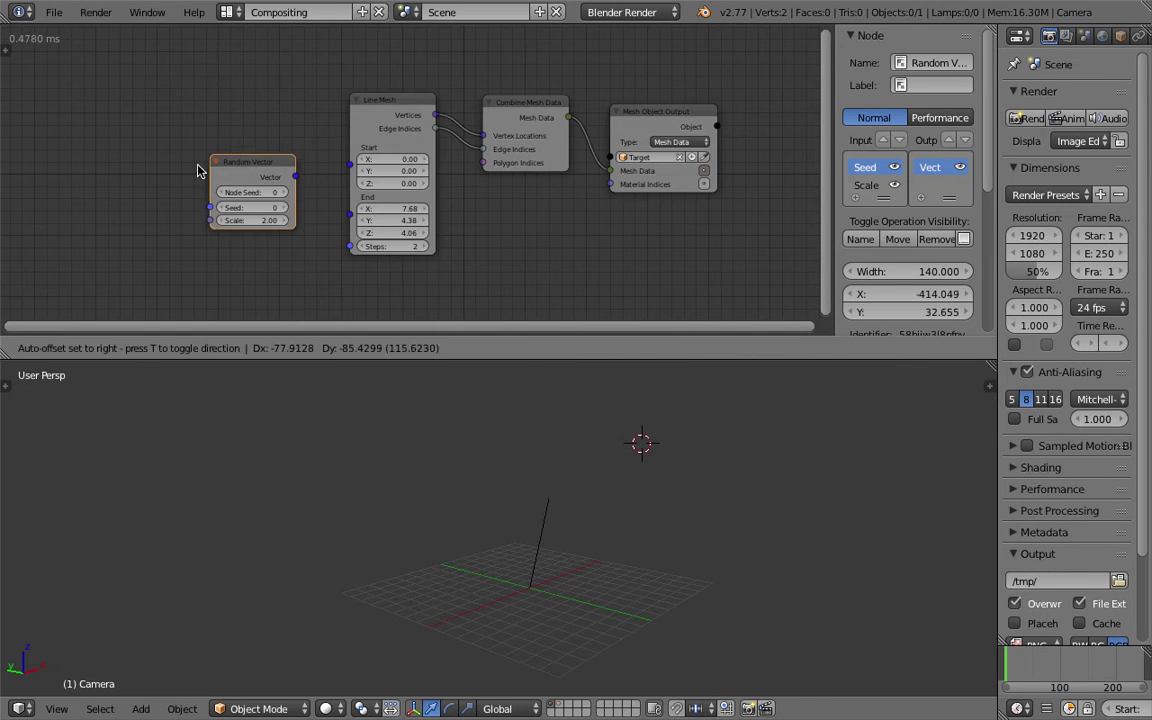
{"action": "left_click", "coordinate": [288, 178]}
{"action": "left_click_drag", "start_coordinate": [288, 173], "coordinate": [355, 183]}
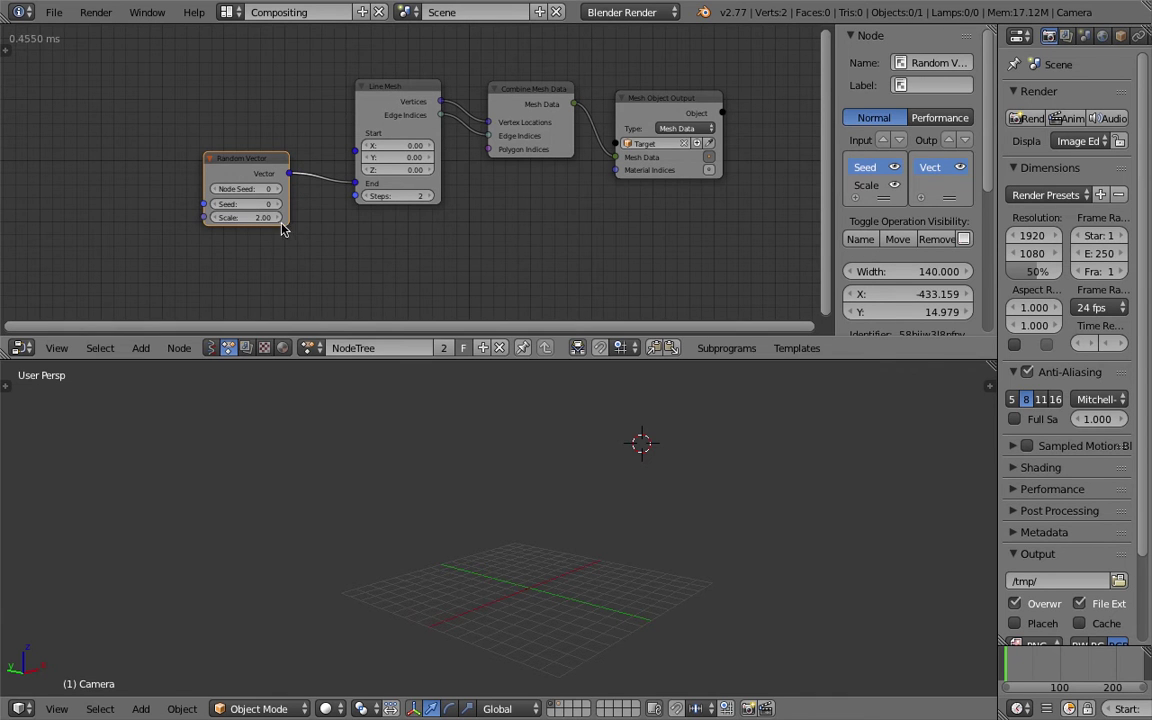
Set the Random Vector node seed to 19 and seed to 22, and select the line object in the viewport
{"action": "scroll", "coordinate": [281, 226], "scroll_direction": "up", "scroll_amount": 2}
{"action": "mouse_move", "coordinate": [236, 208]}
{"action": "left_mouse_down"}
{"action": "mouse_move", "coordinate": [272, 208]}
{"action": "mouse_move", "coordinate": [238, 193]}
{"action": "left_mouse_up"}
{"action": "key", "text": "g"}
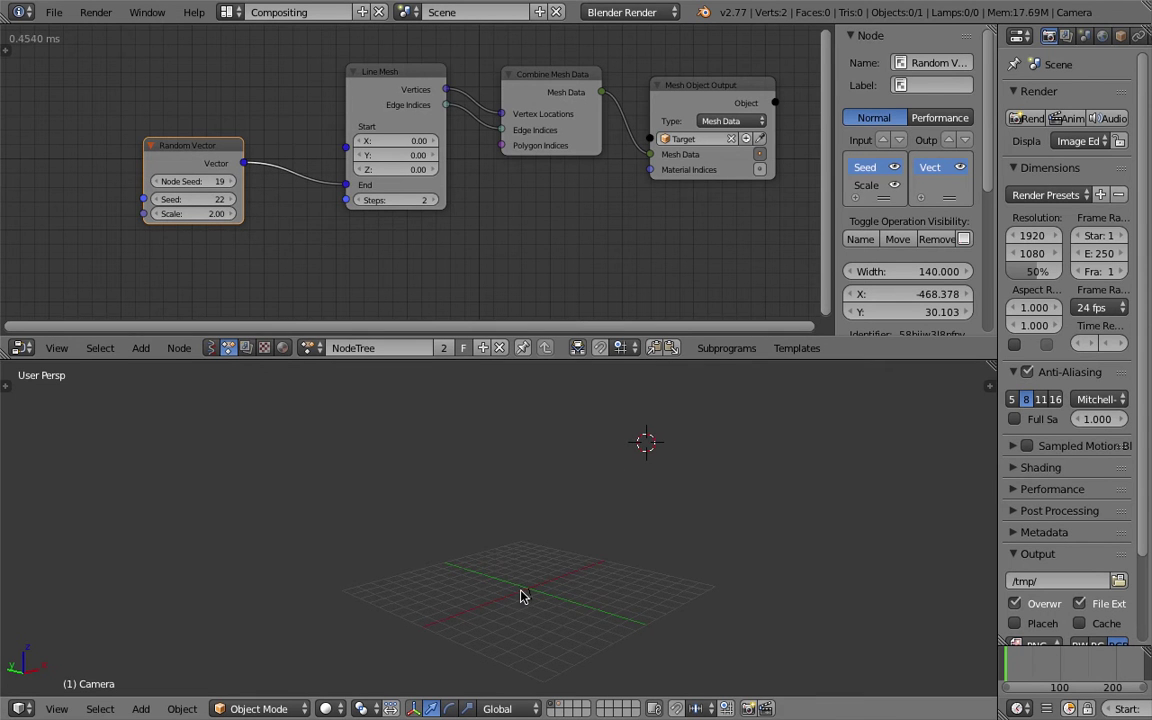
{"action": "right_click", "coordinate": [529, 589]}
{"action": "scroll", "coordinate": [513, 530], "scroll_direction": "up", "scroll_amount": 2, "text": "shift"}
{"action": "scroll", "coordinate": [489, 491], "scroll_direction": "down", "scroll_amount": 3, "text": "shift"}
{"action": "scroll", "coordinate": [480, 490], "scroll_direction": "up", "scroll_amount": 3}
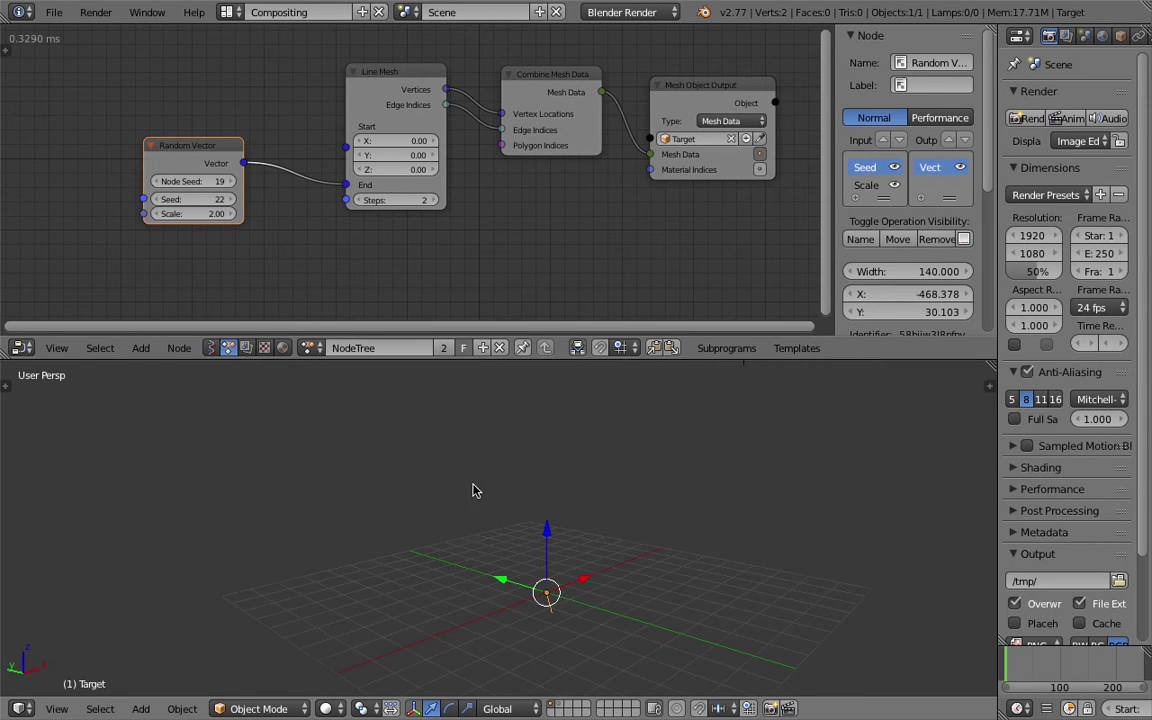
Vary the Random Vector seed to test different line directions, finishing at seed 2366
{"action": "left_click_drag", "start_coordinate": [198, 199], "coordinate": [200, 199]}
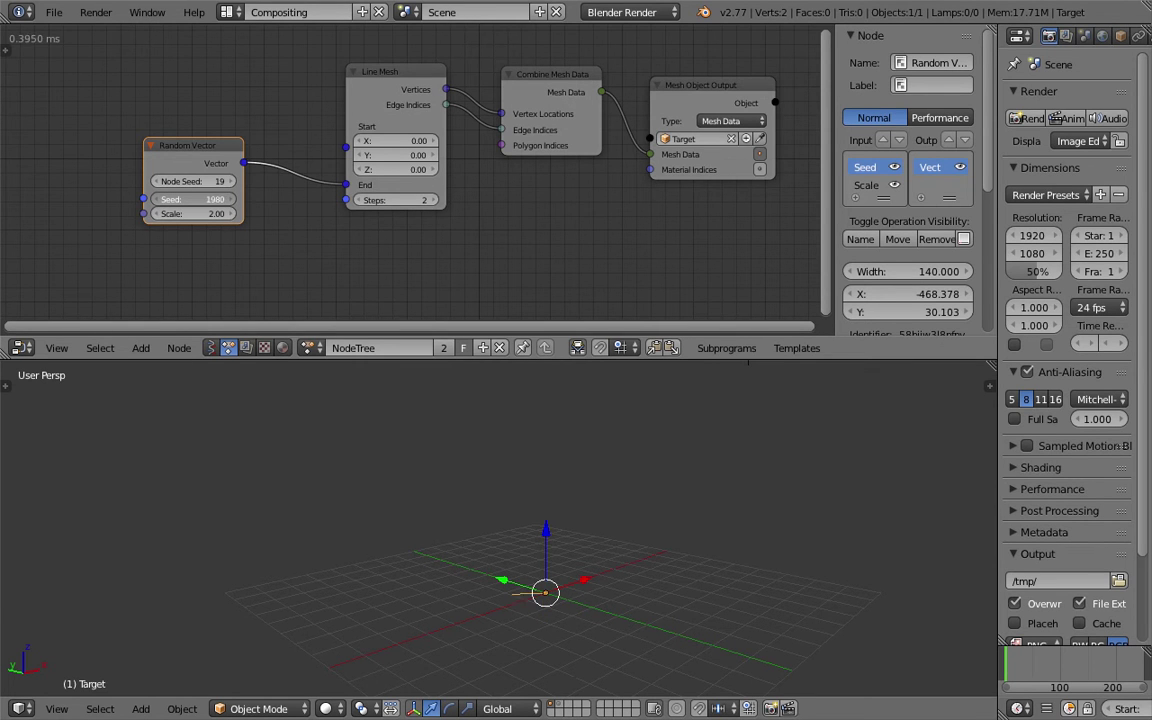
{"action": "left_click_drag", "start_coordinate": [199, 199], "coordinate": [199, 199]}
{"action": "middle_click_drag", "start_coordinate": [442, 483], "coordinate": [638, 535]}
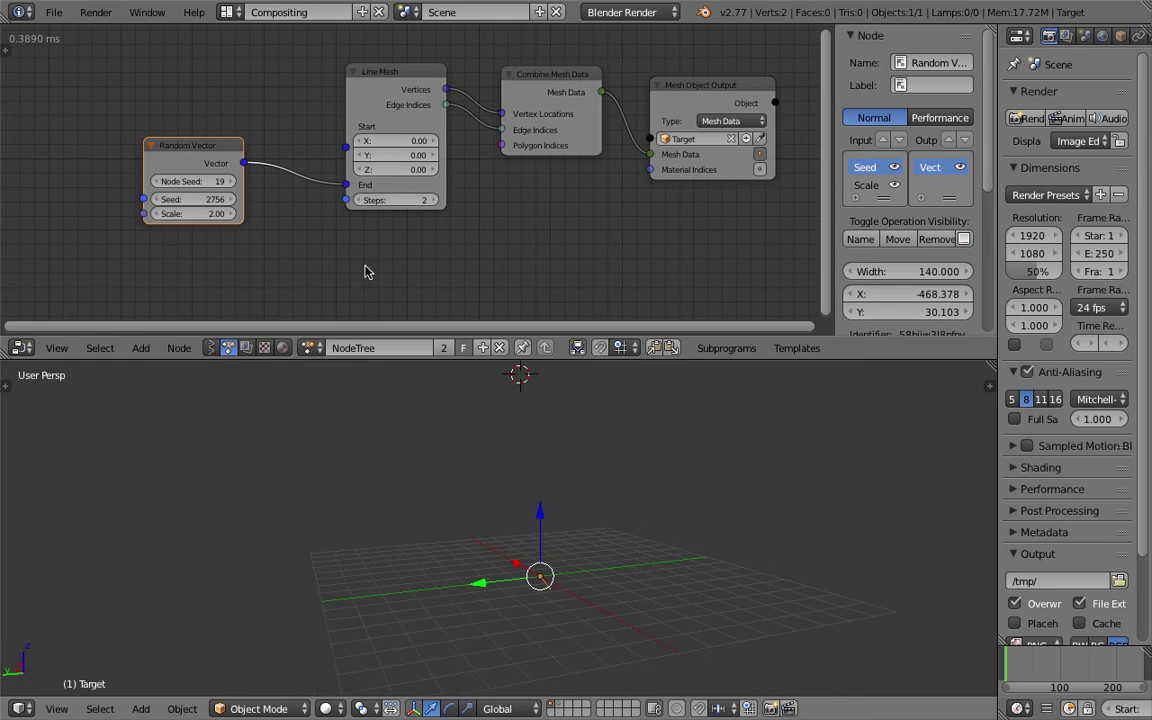
{"action": "left_click_drag", "start_coordinate": [157, 196], "coordinate": [165, 196]}
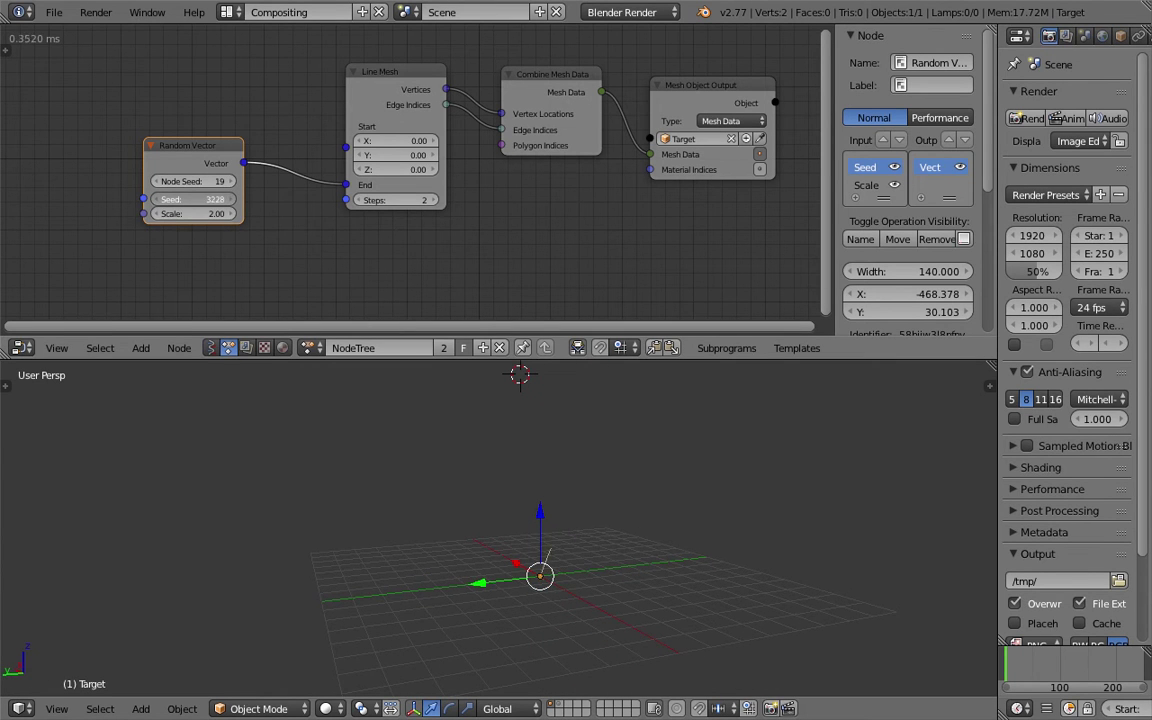
{"action": "left_click_drag", "start_coordinate": [330, 330], "coordinate": [336, 330]}
{"action": "middle_click_drag", "start_coordinate": [430, 500], "coordinate": [477, 562]}
{"action": "middle_click_drag", "start_coordinate": [600, 569], "coordinate": [617, 509]}
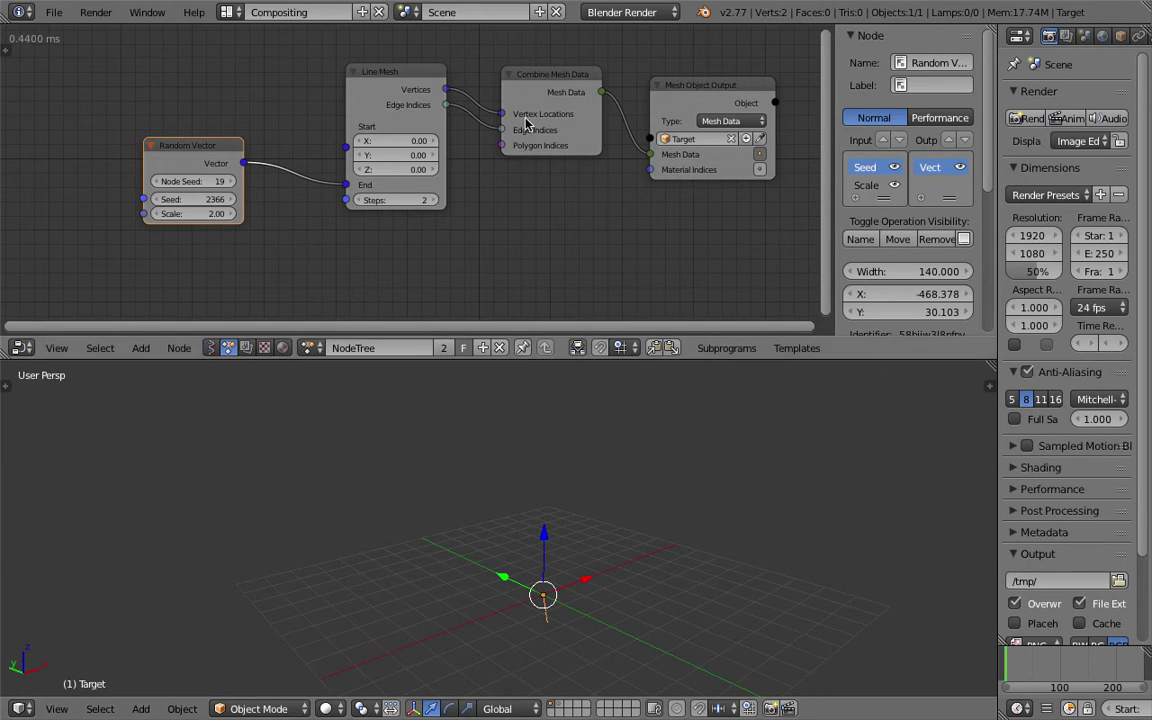
Move the Line Mesh, Combine Mesh Data and Mesh Object Output nodes closer together and widen the properties editor
{"action": "scroll", "coordinate": [470, 112], "scroll_direction": "down", "scroll_amount": 1}
{"action": "left_click_drag", "start_coordinate": [365, 85], "coordinate": [329, 82]}
{"action": "left_click_drag", "start_coordinate": [487, 93], "coordinate": [445, 101]}
{"action": "left_click_drag", "start_coordinate": [655, 98], "coordinate": [590, 74]}
{"action": "middle_click_drag", "start_coordinate": [725, 540], "coordinate": [584, 484]}
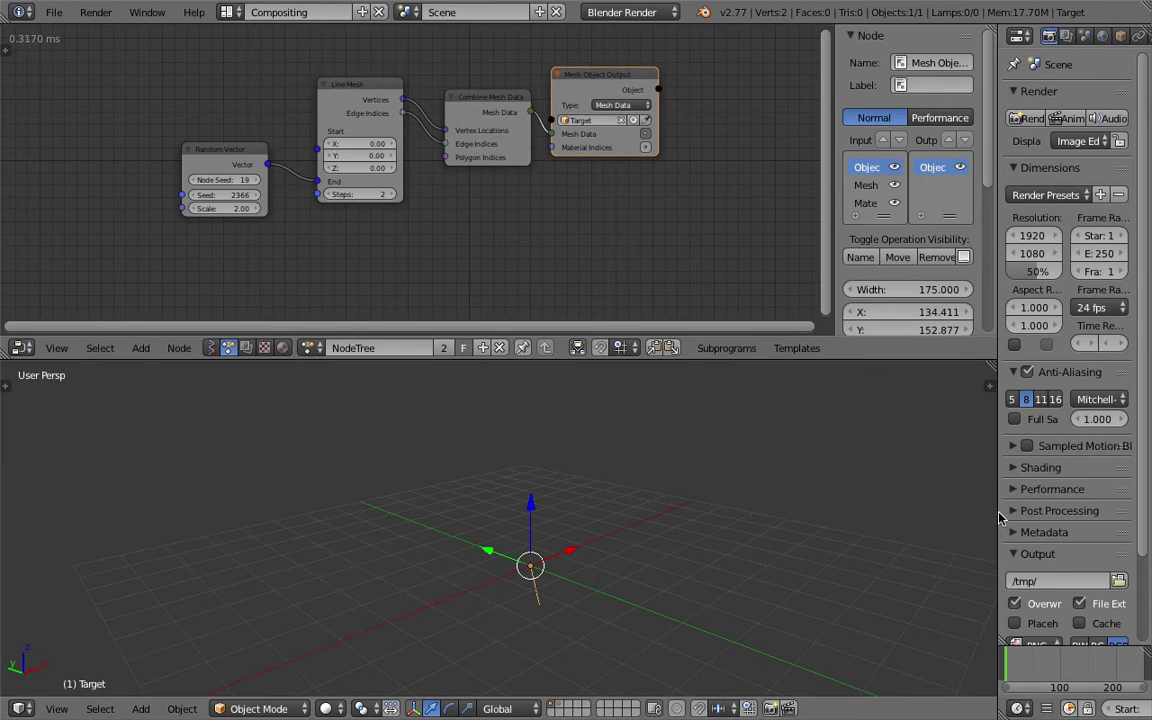
{"action": "left_click_drag", "start_coordinate": [1002, 510], "coordinate": [931, 504]}
{"action": "middle_click_drag", "start_coordinate": [533, 510], "coordinate": [541, 559]}
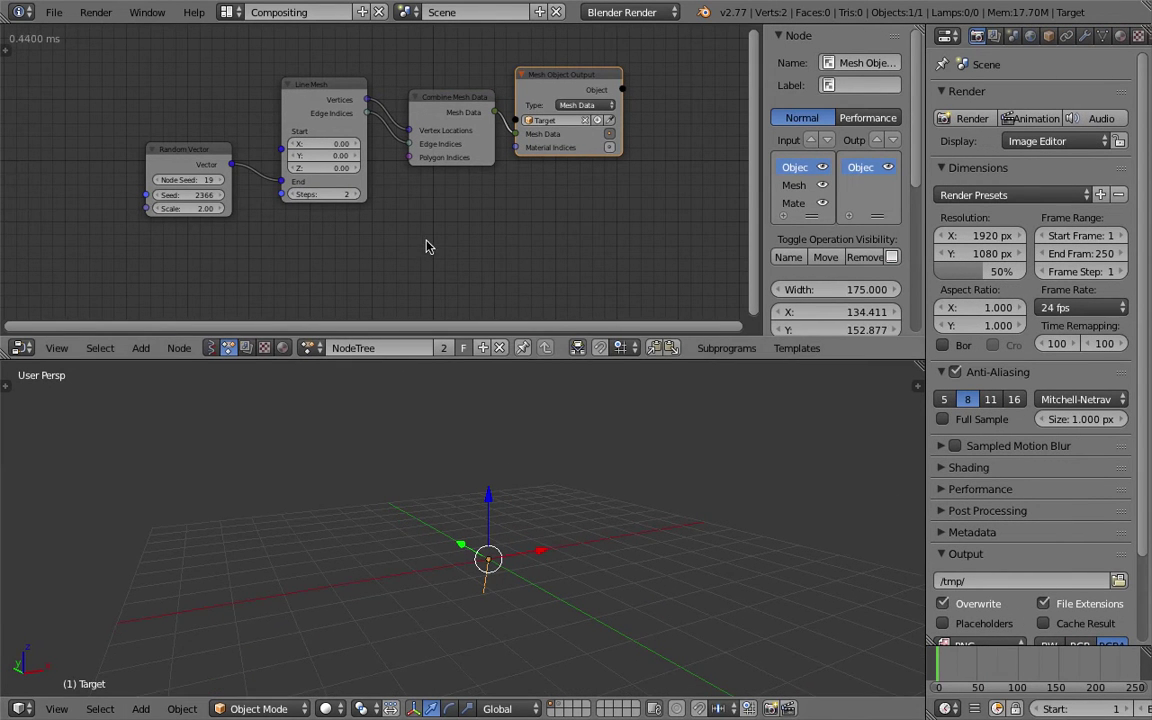
Rearrange all four nodes into a compact row with little space between them
{"action": "scroll", "coordinate": [380, 200], "scroll_direction": "down", "scroll_amount": 1}
{"action": "left_click_drag", "start_coordinate": [212, 145], "coordinate": [243, 108]}
{"action": "left_click_drag", "start_coordinate": [320, 103], "coordinate": [285, 83]}
{"action": "left_click_drag", "start_coordinate": [440, 107], "coordinate": [396, 87]}
{"action": "left_click_drag", "start_coordinate": [519, 97], "coordinate": [477, 86]}
Draw a rough question mark with the grease pencil beside the Mesh Object Output node
{"action": "key", "text": "d"}
{"action": "mouse_move", "coordinate": [612, 78]}
{"action": "left_mouse_down"}
{"action": "mouse_move", "coordinate": [617, 56]}
{"action": "mouse_move", "coordinate": [656, 84]}
{"action": "mouse_move", "coordinate": [634, 102]}
{"action": "left_mouse_up"}
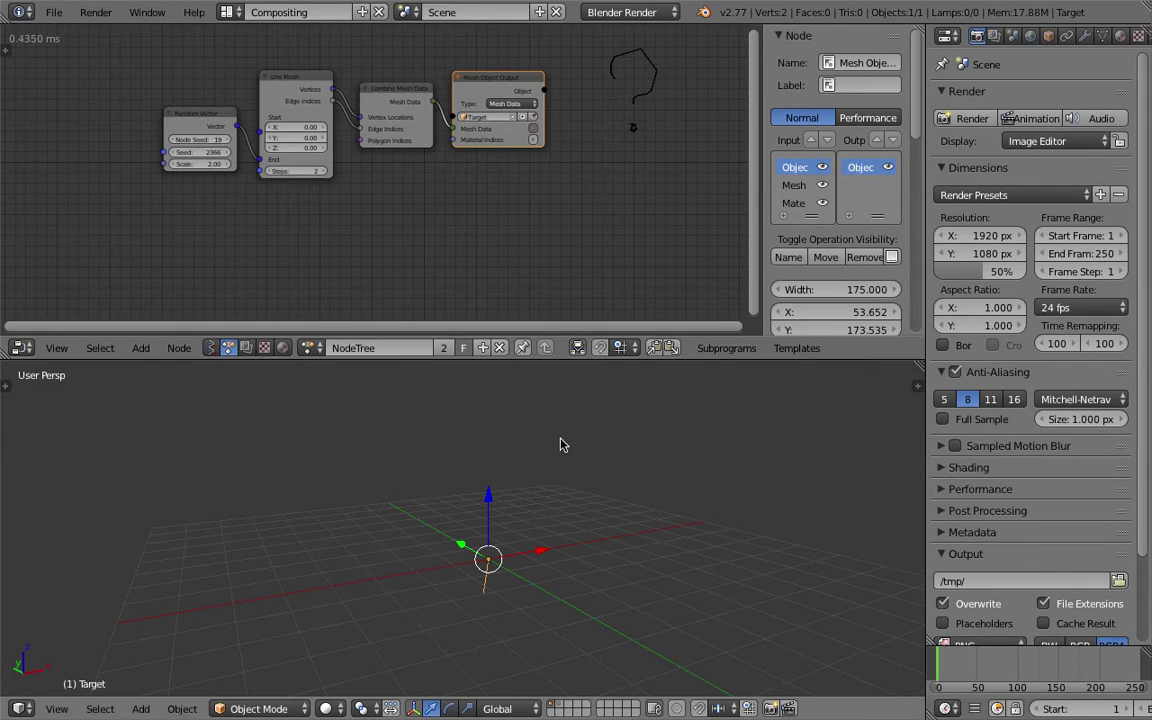
{"action": "middle_click_drag", "start_coordinate": [410, 455], "coordinate": [425, 463]}
{"action": "middle_click_drag", "start_coordinate": [313, 239], "coordinate": [331, 245]}
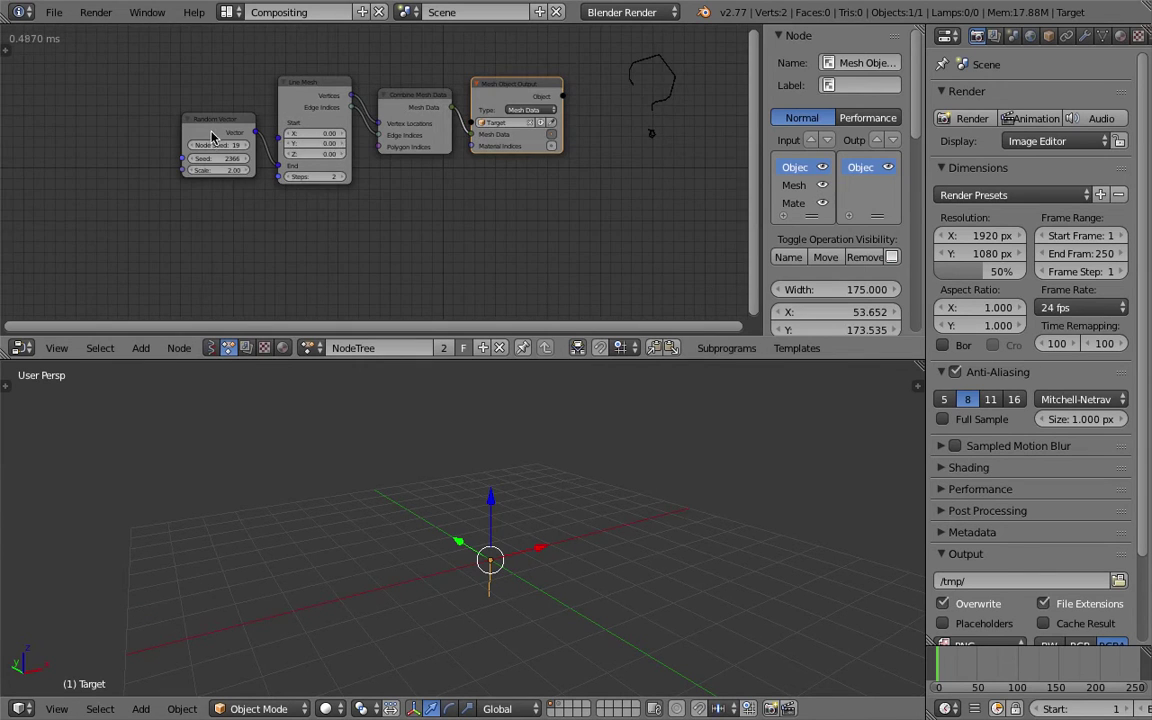
Hide the node editor's properties sidebar and move Random Vector well away from Line Mesh, leaving a wide gap
{"action": "scroll", "coordinate": [212, 137], "scroll_direction": "up", "scroll_amount": 3}
{"action": "left_click_drag", "start_coordinate": [762, 119], "coordinate": [915, 120]}
{"action": "left_click_drag", "start_coordinate": [248, 127], "coordinate": [212, 118]}
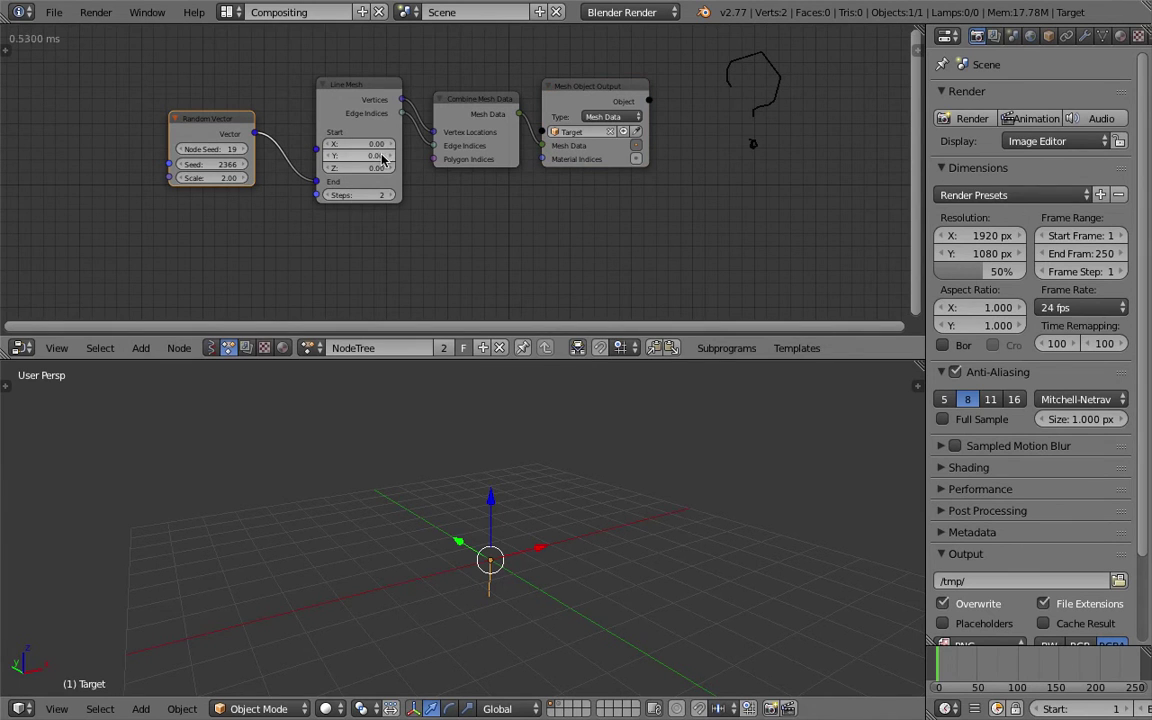
{"action": "left_click_drag", "start_coordinate": [225, 128], "coordinate": [152, 153]}
{"action": "middle_click_drag", "start_coordinate": [218, 113], "coordinate": [297, 106]}
{"action": "left_click_drag", "start_coordinate": [675, 79], "coordinate": [703, 91]}
{"action": "left_click_drag", "start_coordinate": [196, 141], "coordinate": [118, 153]}
{"action": "key", "text": "Home"}
{"action": "left_click_drag", "start_coordinate": [198, 146], "coordinate": [158, 157]}
{"action": "key", "text": "Home"}
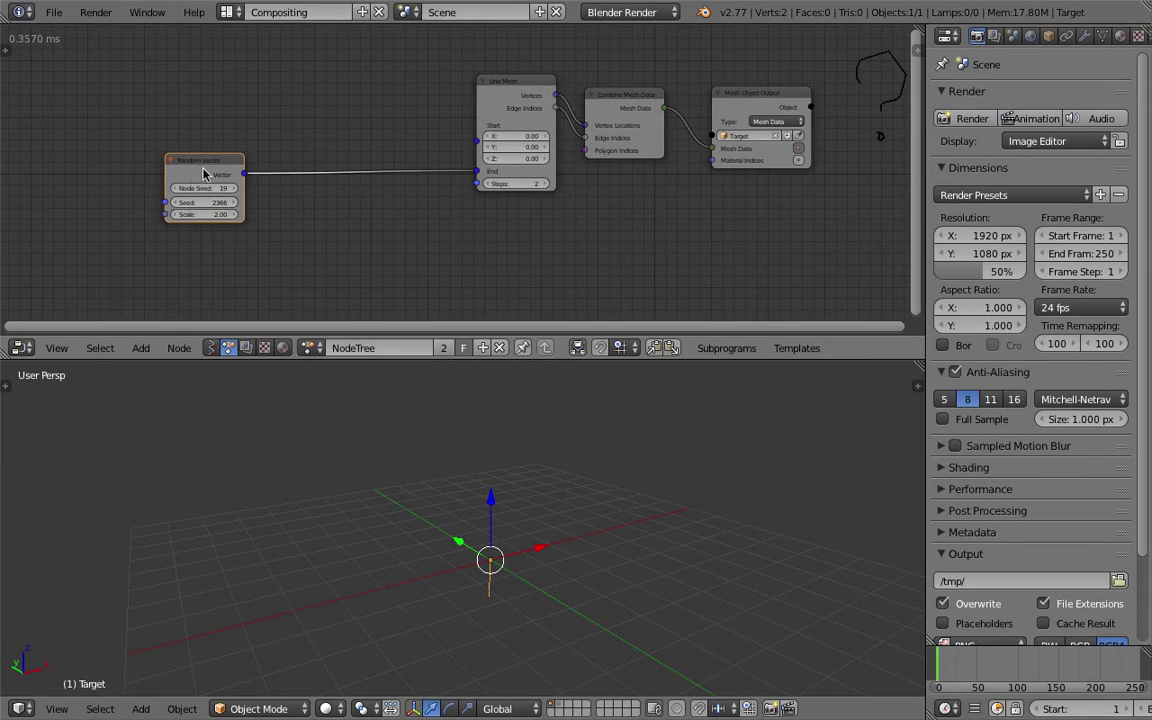
{"action": "scroll", "coordinate": [195, 170], "scroll_direction": "up", "scroll_amount": 1}
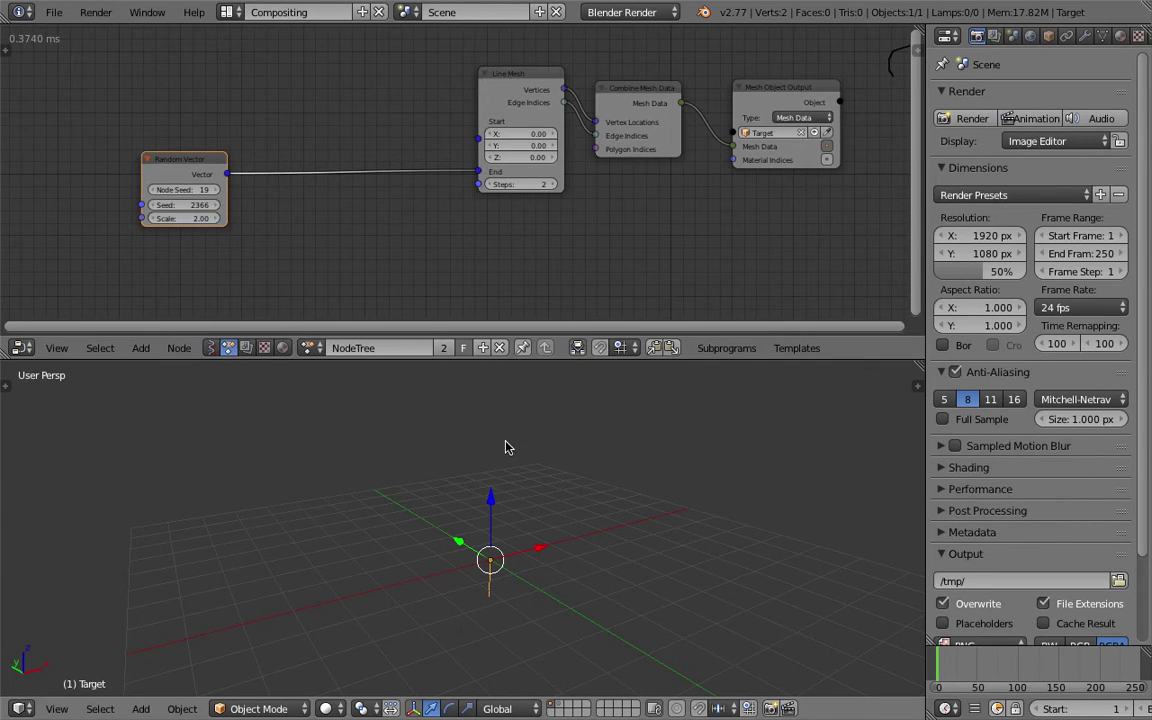
Deselect the Target line object in the 3D view
{"action": "key", "text": "g"}
{"action": "key", "text": "Escape"}
{"action": "mouse_move", "coordinate": [440, 482]}
{"action": "middle_mouse_down"}
{"action": "mouse_move", "coordinate": [424, 481]}
{"action": "mouse_move", "coordinate": [428, 469]}
{"action": "middle_mouse_up"}
{"action": "key", "text": "a"}
Cut the link from Random Vector to the Line Mesh End input and move Random Vector farther from Line Mesh
{"action": "left_click_drag", "start_coordinate": [193, 165], "coordinate": [260, 160]}
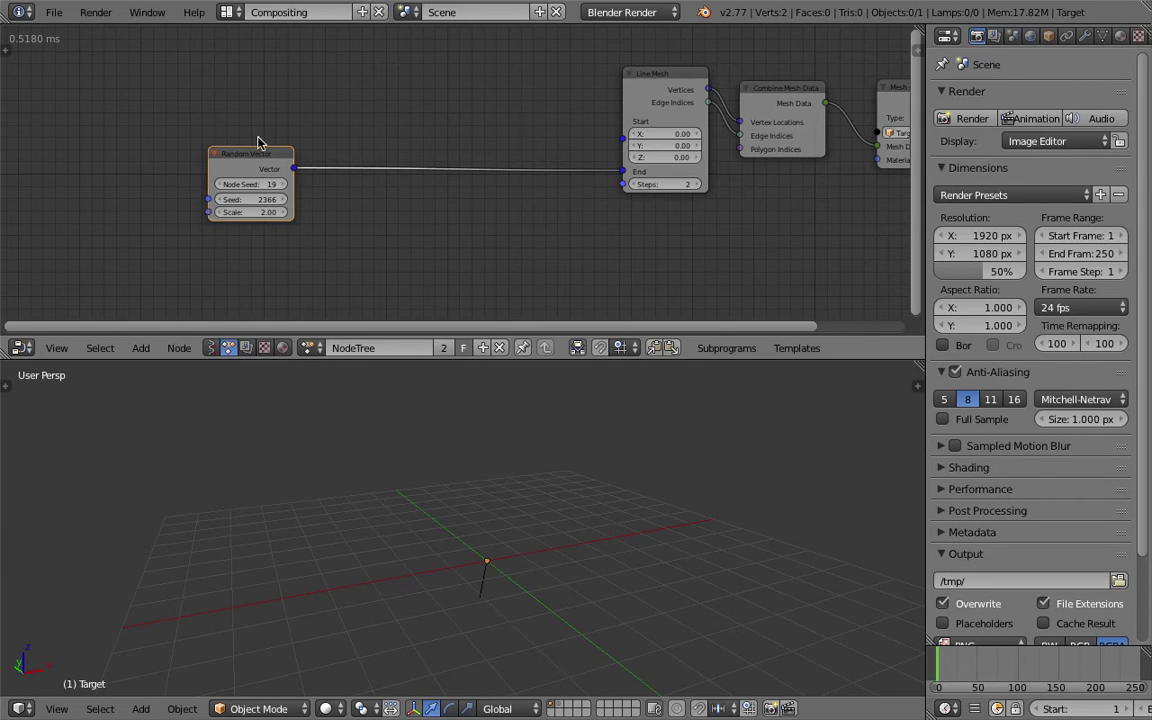
{"action": "right_click_drag", "start_coordinate": [437, 145], "coordinate": [456, 196], "text": "ctrl"}
{"action": "left_click_drag", "start_coordinate": [251, 151], "coordinate": [207, 147]}
{"action": "middle_click_drag", "start_coordinate": [117, 128], "coordinate": [195, 123]}
Add a Loop Input node to the left of Random Vector and align Random Vector beside it
{"action": "key", "text": "shift+a"}
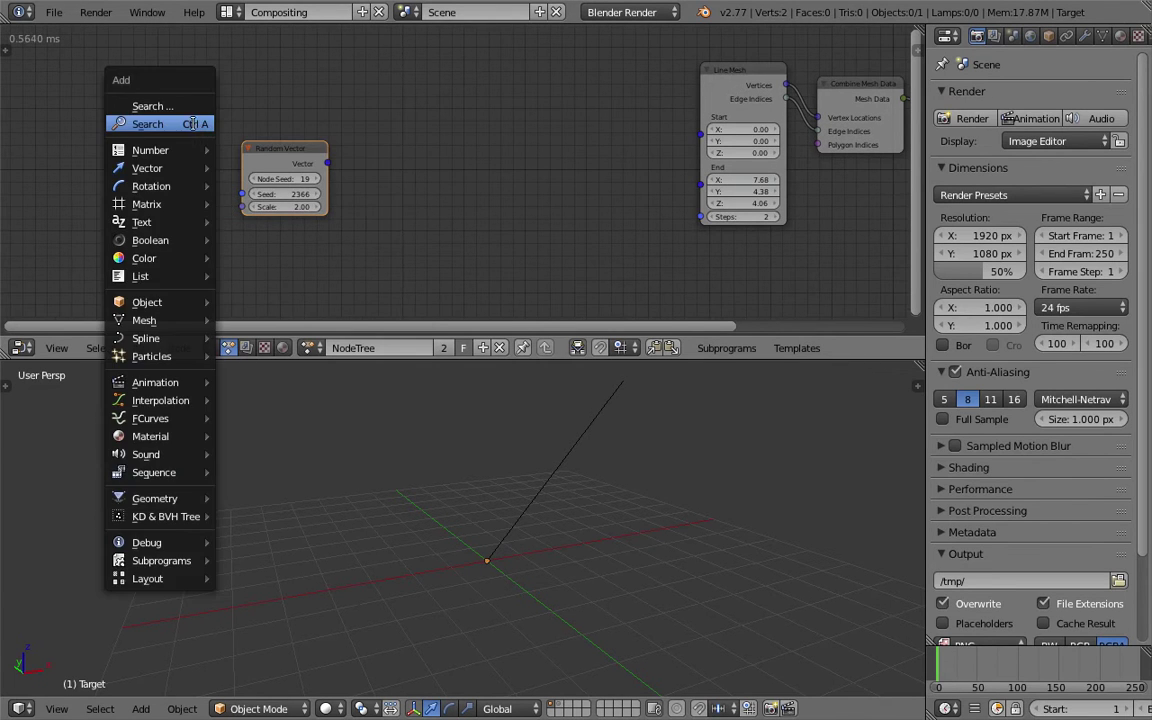
{"action": "left_click", "coordinate": [193, 123]}
{"action": "type", "text": "loop"}
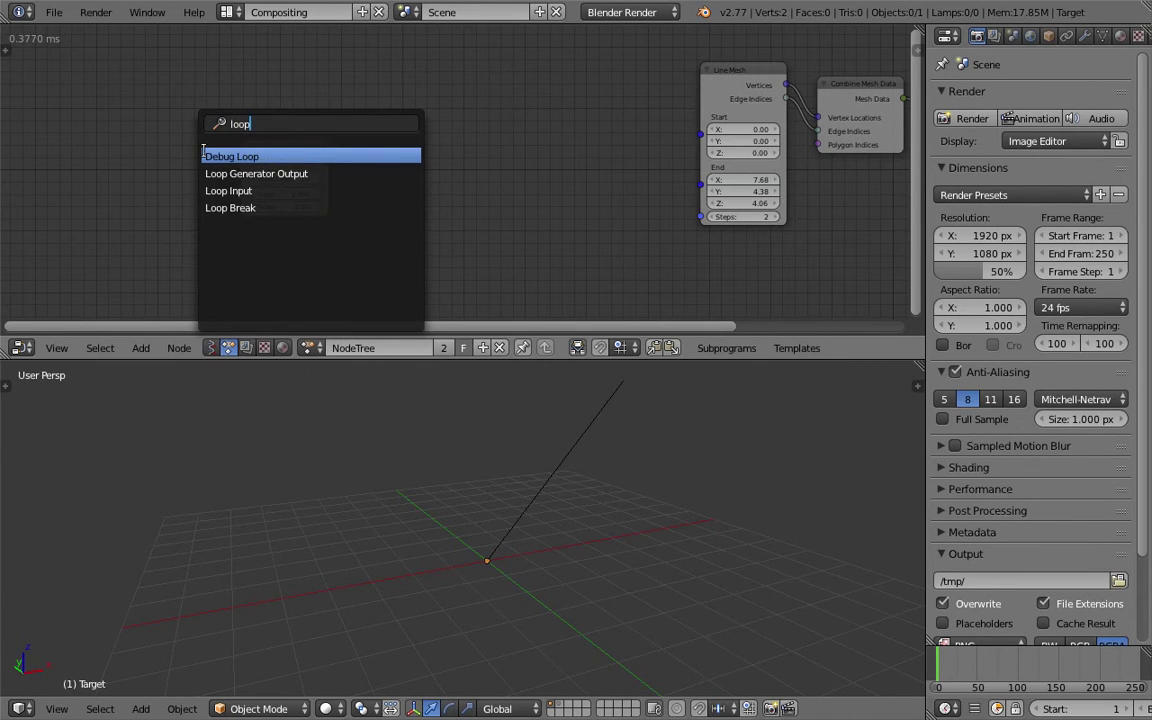
{"action": "left_click", "coordinate": [205, 190]}
{"action": "left_click", "coordinate": [117, 128]}
{"action": "left_click_drag", "start_coordinate": [267, 147], "coordinate": [263, 130]}
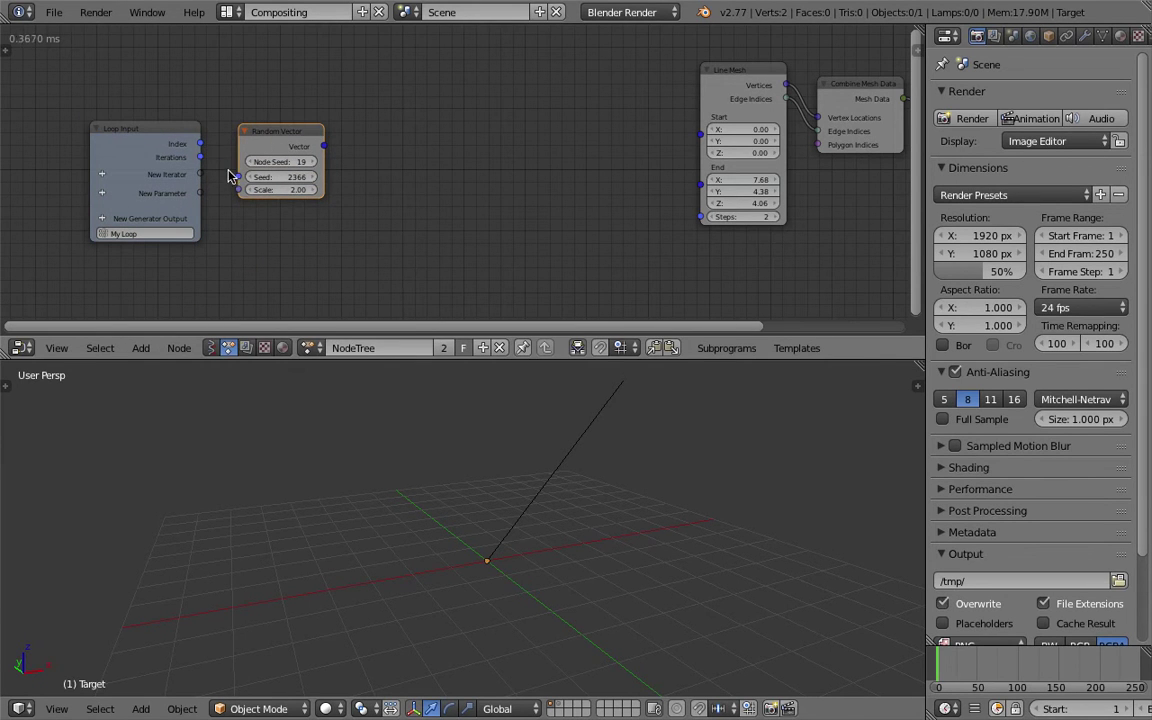
Link the loop's Index to Random Vector's Seed and add a Vector List generator output fed by the random Vector
{"action": "left_click_drag", "start_coordinate": [200, 147], "coordinate": [238, 177]}
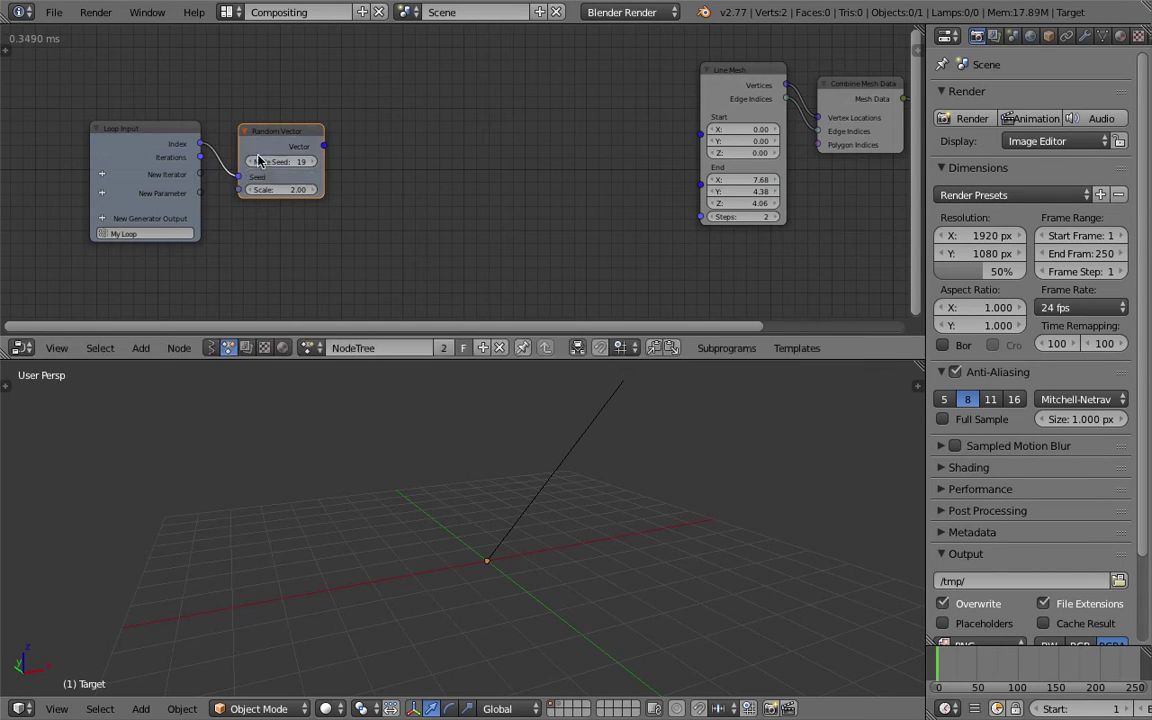
{"action": "left_click", "coordinate": [104, 220]}
{"action": "type", "text": "vecl"}
{"action": "key", "text": "Return"}
{"action": "left_click", "coordinate": [340, 146]}
{"action": "left_click_drag", "start_coordinate": [321, 148], "coordinate": [355, 174]}
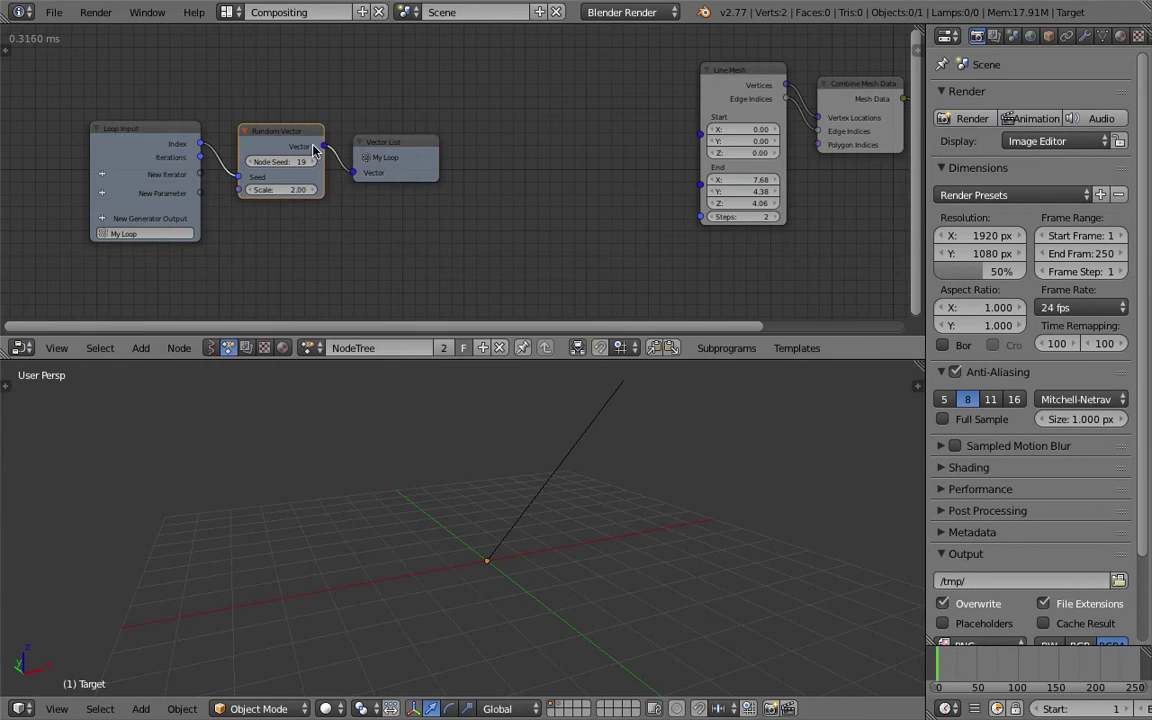
Add an Invoke Subprogram node for My Loop below the loop nodes and set its Iterations to 20
{"action": "scroll", "coordinate": [286, 208], "scroll_direction": "down", "scroll_amount": 2}
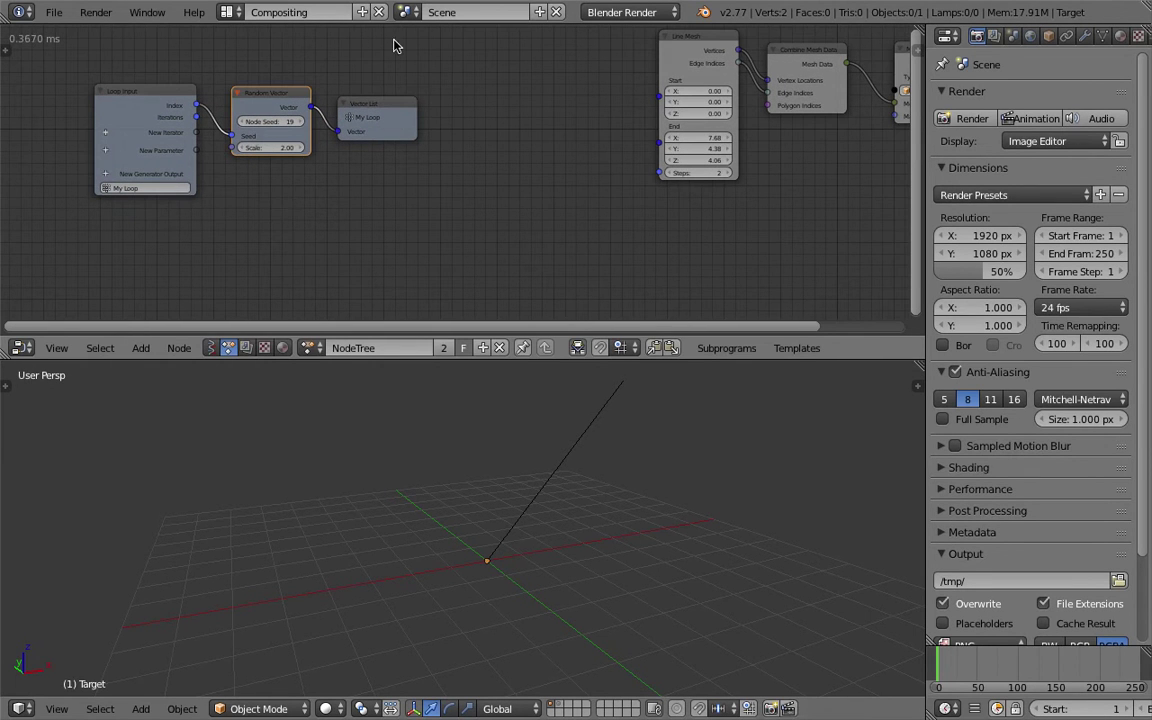
{"action": "key", "text": "shift+a"}
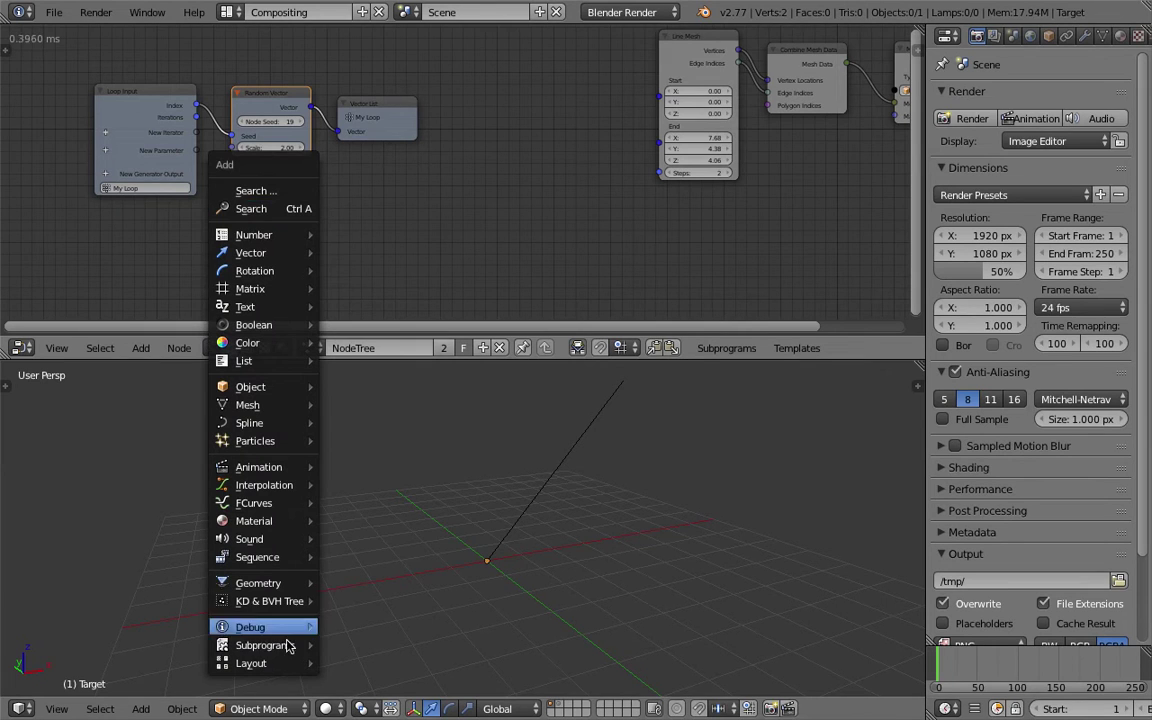
{"action": "mouse_move", "coordinate": [270, 645]}
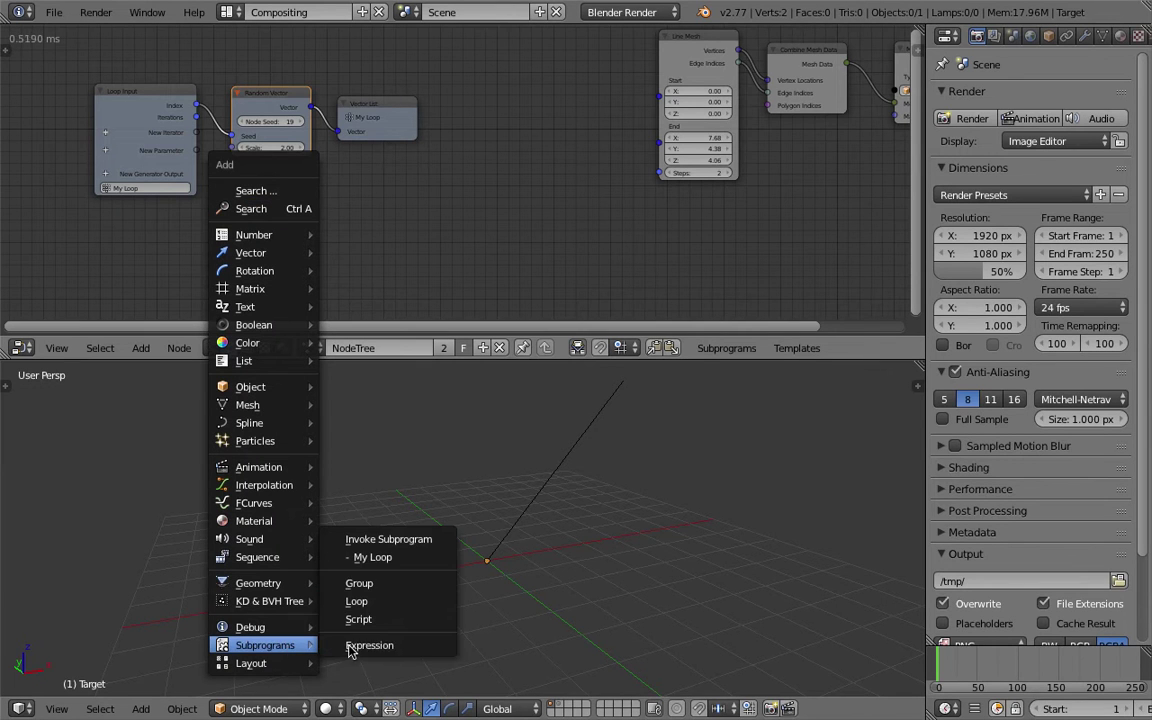
{"action": "left_click", "coordinate": [389, 560]}
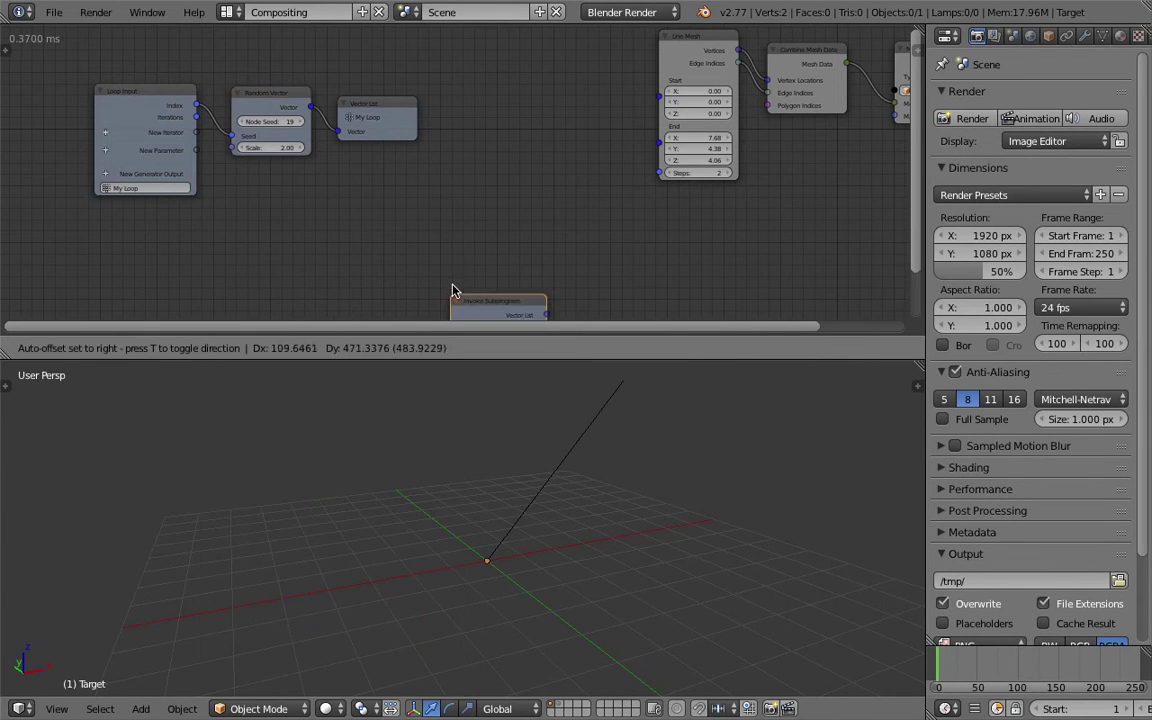
{"action": "left_click", "coordinate": [380, 208]}
{"action": "type", "text": "20"}
{"action": "key", "text": "Return"}
{"action": "middle_click_drag", "start_coordinate": [522, 225], "coordinate": [495, 217]}
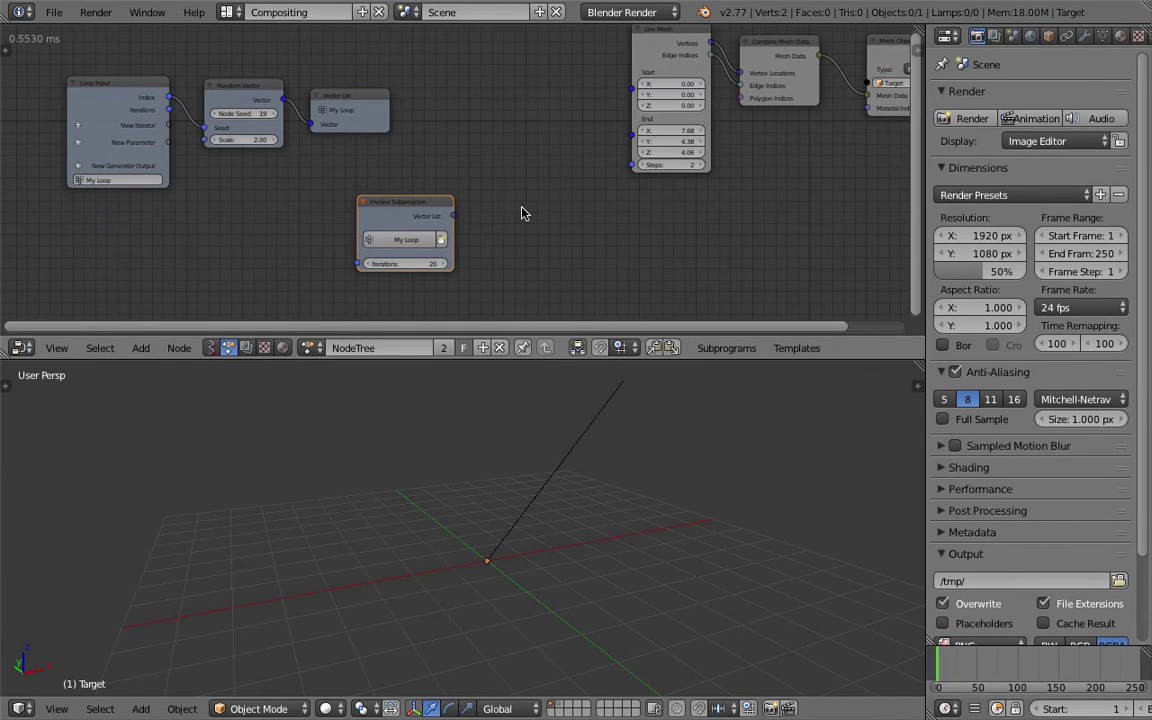
Add a Debug List node beside the Invoke Subprogram node
{"action": "key", "text": "shift+a"}
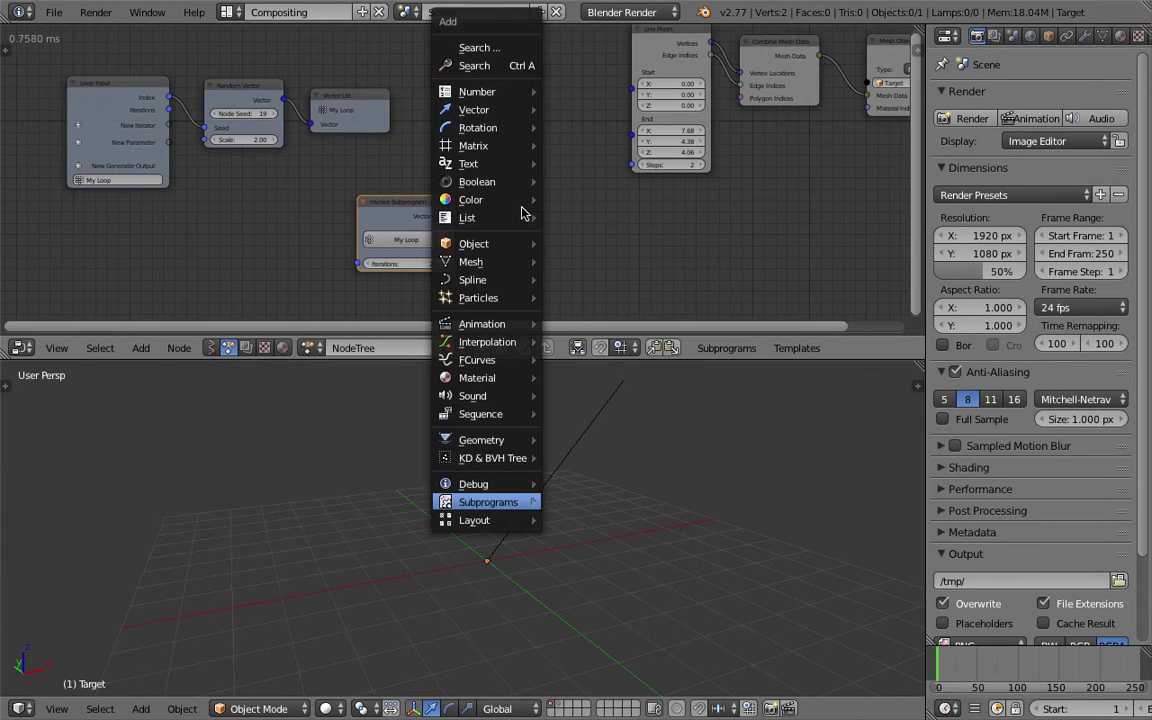
{"action": "left_click", "coordinate": [522, 66]}
{"action": "type", "text": "debug"}
{"action": "key", "text": "Down"}
{"action": "key", "text": "Down"}
{"action": "key", "text": "Down"}
{"action": "key", "text": "Down"}
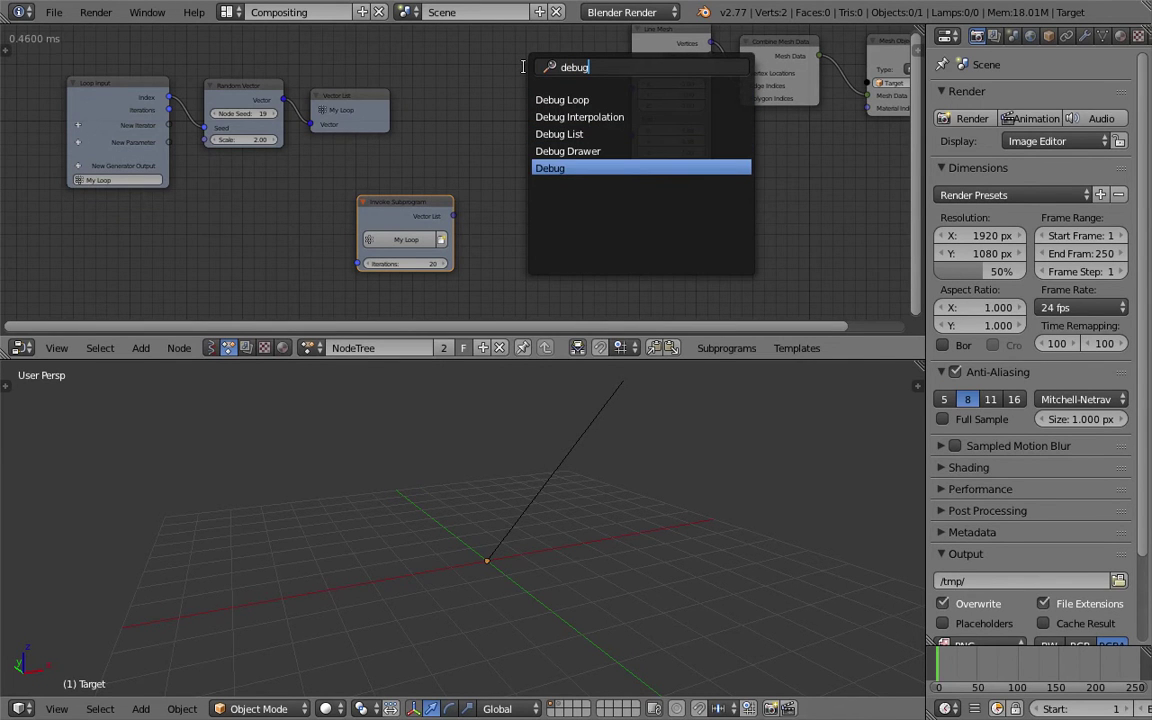
{"action": "left_click", "coordinate": [568, 128]}
{"action": "left_click", "coordinate": [515, 230]}
Link the Invoke Subprogram's Vector List to Debug List's Data, open its output in a text viewer and widen that viewer
{"action": "scroll", "coordinate": [450, 193], "scroll_direction": "up", "scroll_amount": 1}
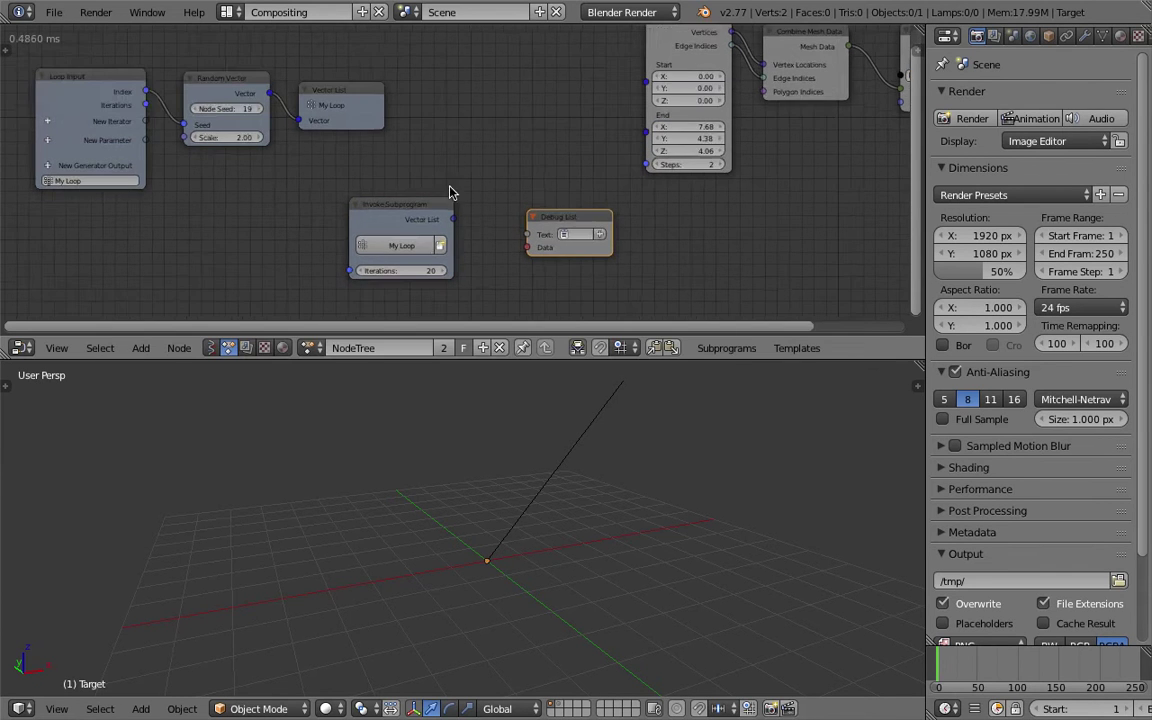
{"action": "middle_click_drag", "start_coordinate": [450, 193], "coordinate": [416, 173]}
{"action": "left_click_drag", "start_coordinate": [419, 200], "coordinate": [547, 231]}
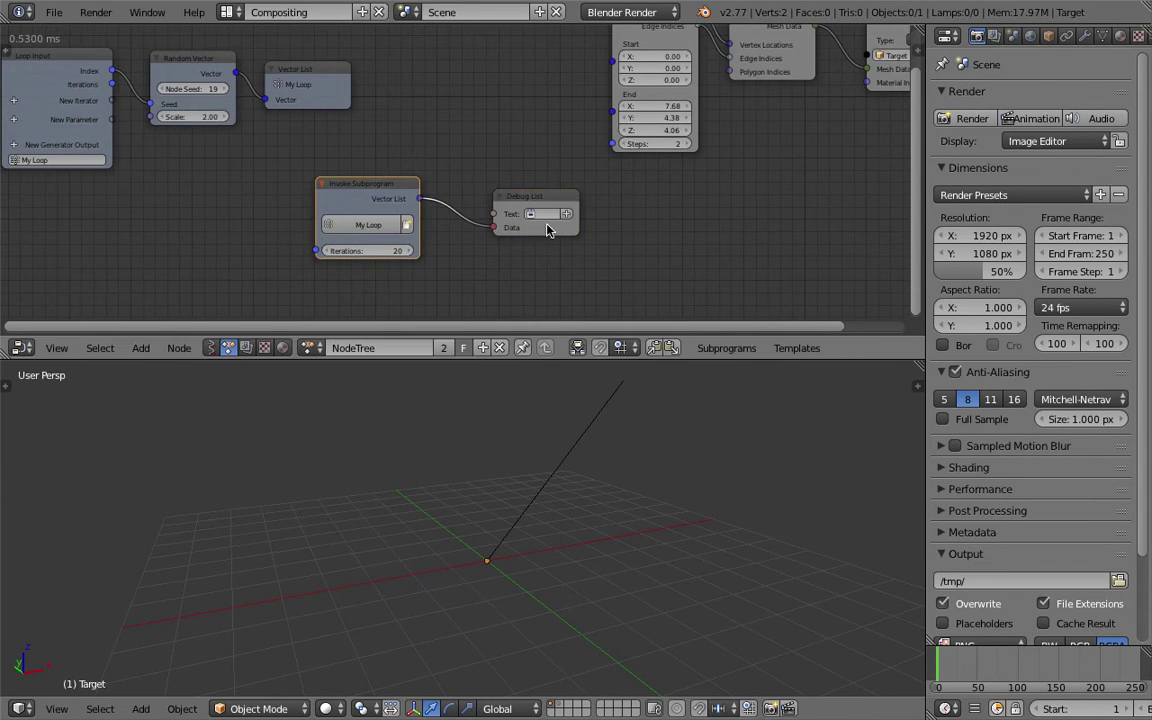
{"action": "left_click", "coordinate": [566, 217]}
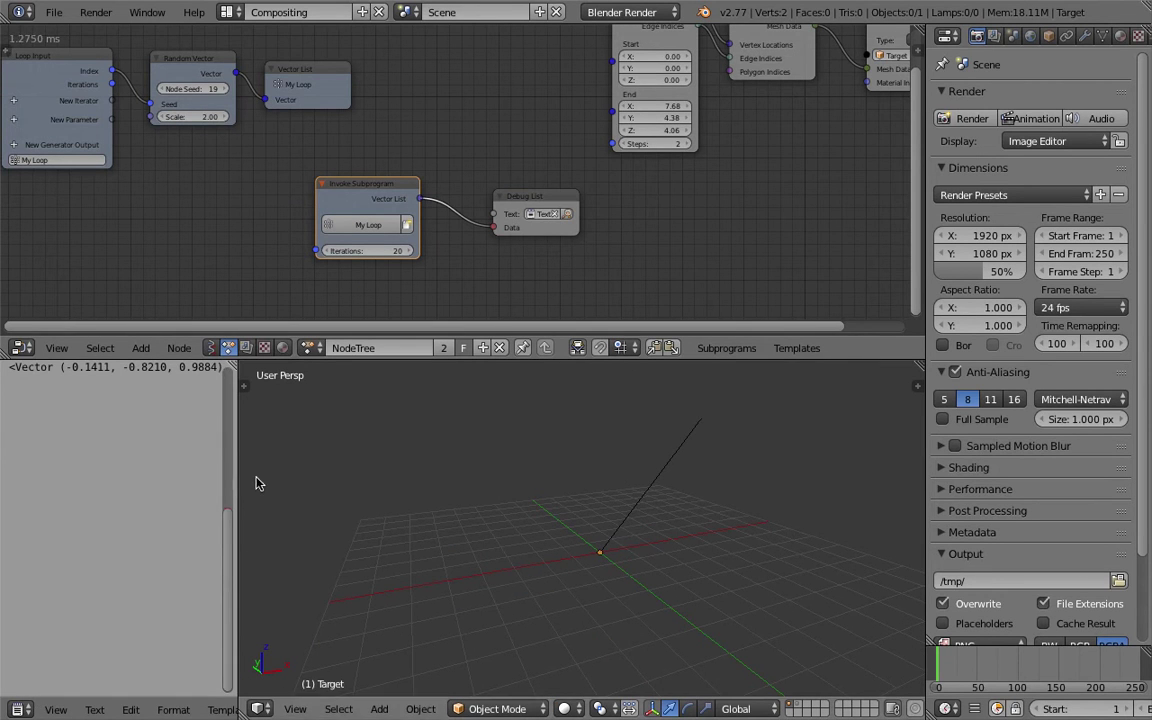
{"action": "left_click_drag", "start_coordinate": [226, 527], "coordinate": [305, 411]}
Move Line Mesh, Combine Mesh Data and Mesh Object Output together farther from the Debug List node and slightly downward
{"action": "middle_click_drag", "start_coordinate": [419, 145], "coordinate": [352, 160]}
{"action": "left_click_drag", "start_coordinate": [431, 211], "coordinate": [408, 209]}
{"action": "scroll", "coordinate": [473, 160], "scroll_direction": "down", "scroll_amount": 2}
{"action": "middle_click_drag", "start_coordinate": [544, 66], "coordinate": [482, 81]}
{"action": "left_click", "coordinate": [506, 60]}
{"action": "left_click", "coordinate": [752, 66]}
{"action": "left_click", "coordinate": [618, 66], "text": "shift"}
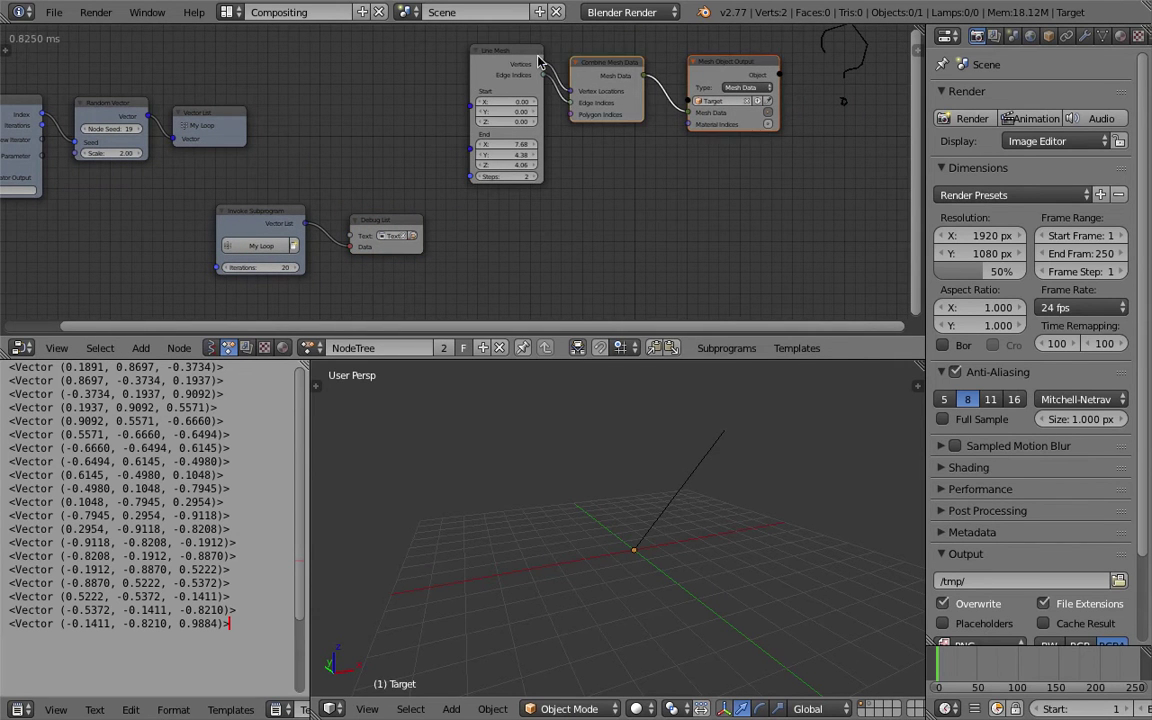
{"action": "left_click", "coordinate": [525, 72], "text": "shift"}
{"action": "middle_click_drag", "start_coordinate": [606, 82], "coordinate": [531, 91]}
{"action": "key", "text": "g"}
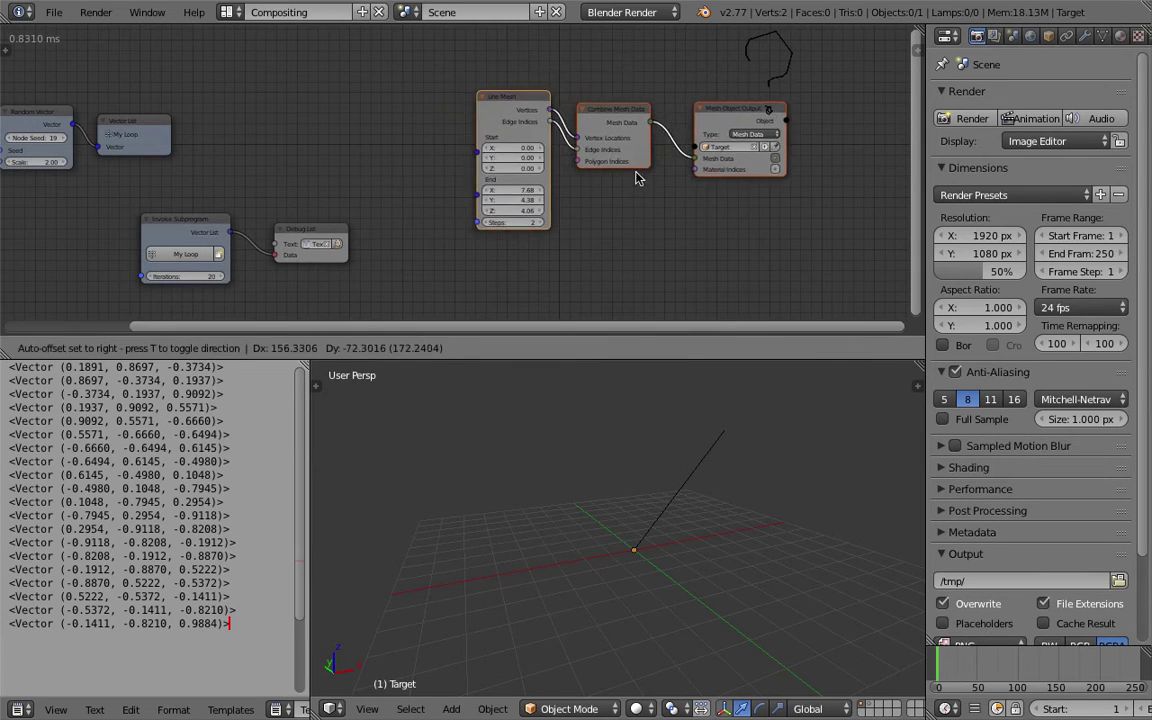
{"action": "left_click", "coordinate": [678, 235]}
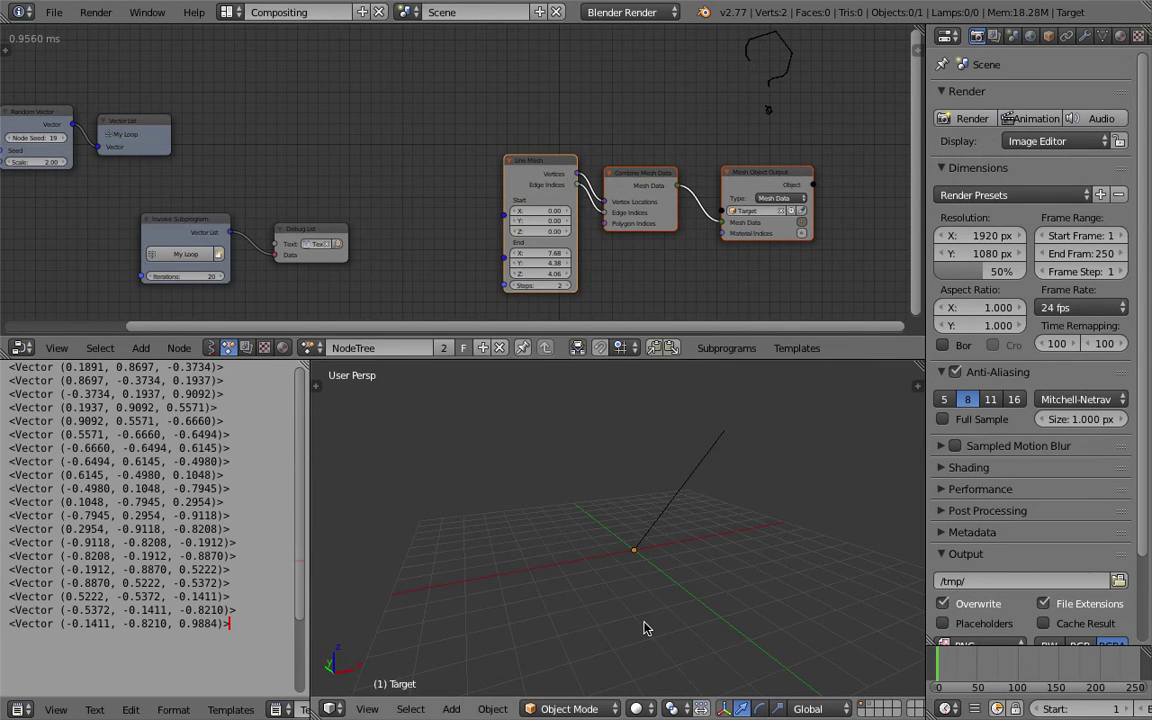
Delete the Debug List node and move the Invoke Subprogram node up closer to Vector List
{"action": "middle_click_drag", "start_coordinate": [439, 177], "coordinate": [457, 151]}
{"action": "left_click_drag", "start_coordinate": [324, 208], "coordinate": [255, 208]}
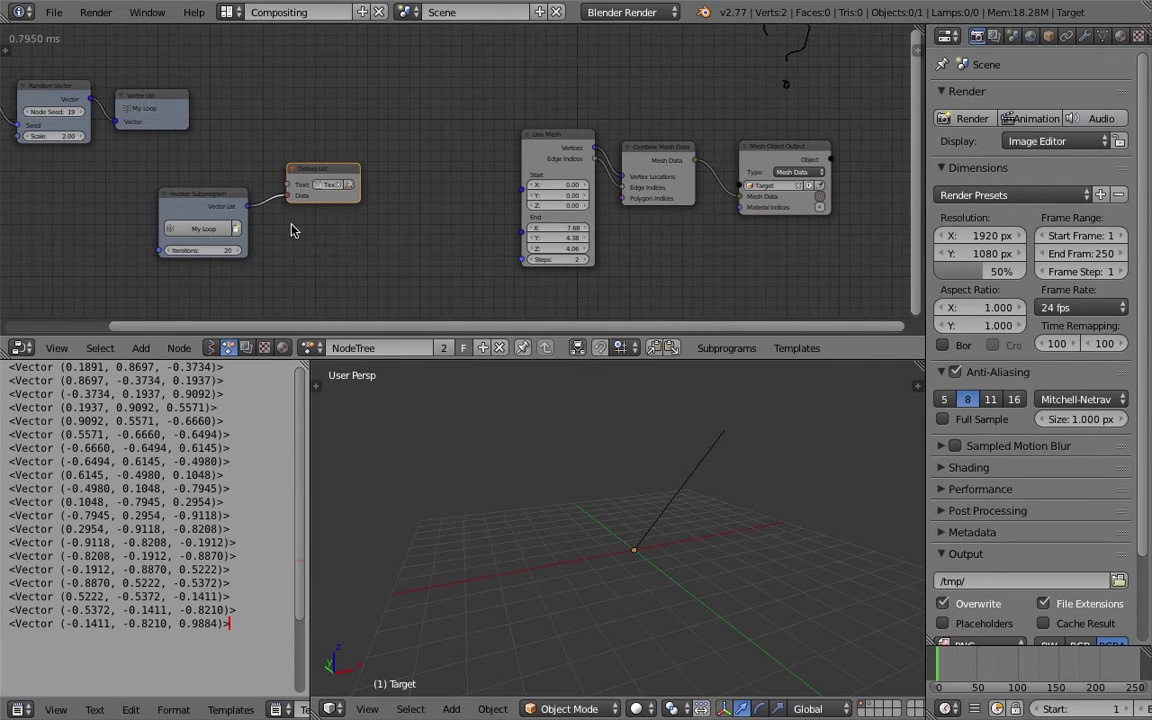
{"action": "left_click_drag", "start_coordinate": [318, 166], "coordinate": [300, 111]}
{"action": "left_click_drag", "start_coordinate": [214, 198], "coordinate": [208, 162]}
{"action": "left_click", "coordinate": [317, 119]}
{"action": "key", "text": "x"}
{"action": "scroll", "coordinate": [198, 228], "scroll_direction": "up", "scroll_amount": 1}
{"action": "scroll", "coordinate": [197, 233], "scroll_direction": "up", "scroll_amount": 1}
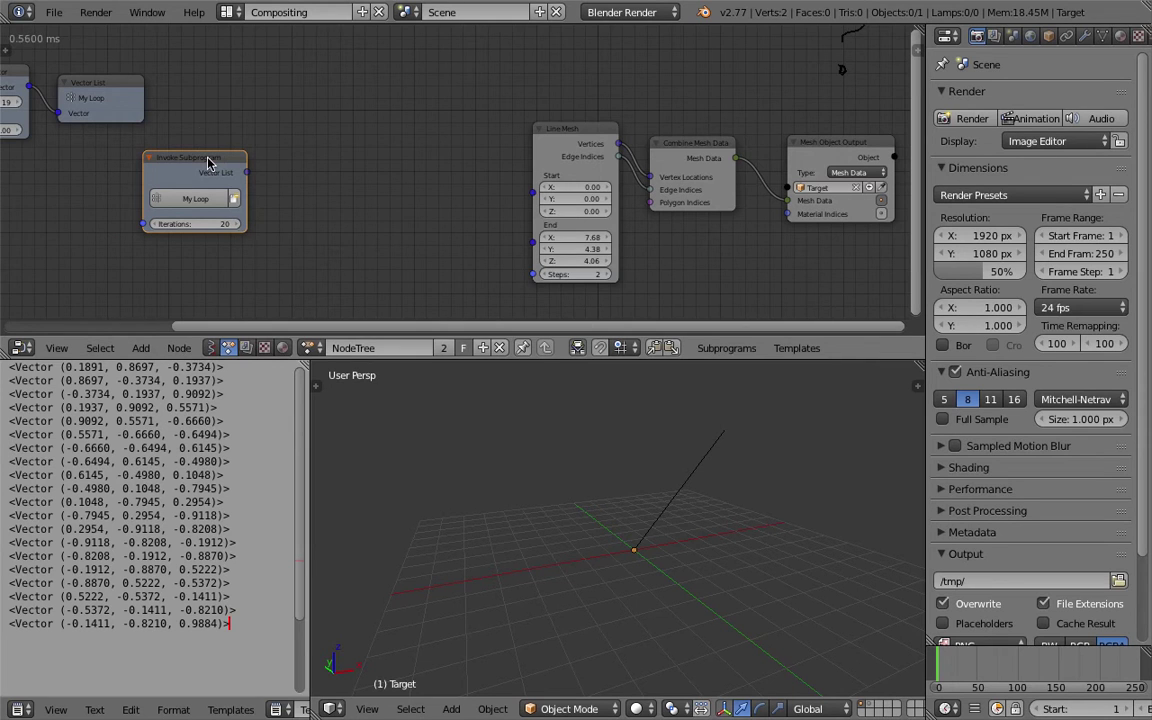
Create a second loop iterating over the Vector List output, placing its Invoke Subprogram and Loop Input nodes before Line Mesh
{"action": "key", "text": "w"}
{"action": "left_click", "coordinate": [335, 161]}
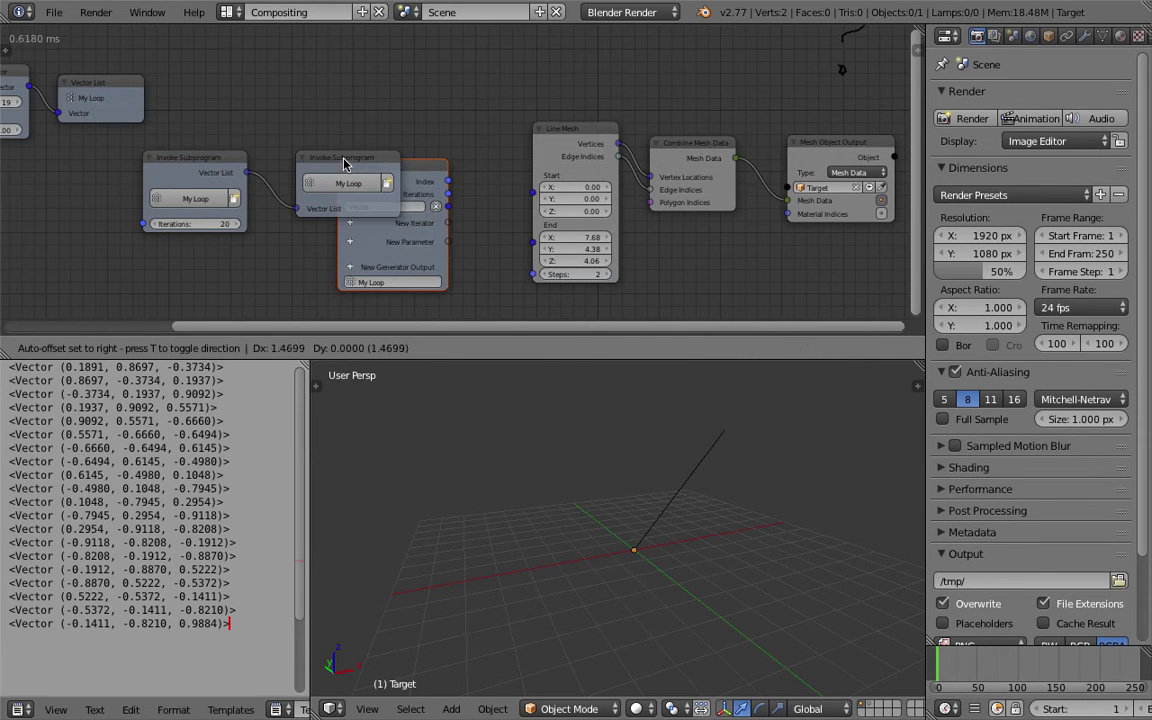
{"action": "left_click", "coordinate": [343, 158]}
{"action": "left_click", "coordinate": [418, 131]}
{"action": "middle_click_drag", "start_coordinate": [502, 122], "coordinate": [370, 107]}
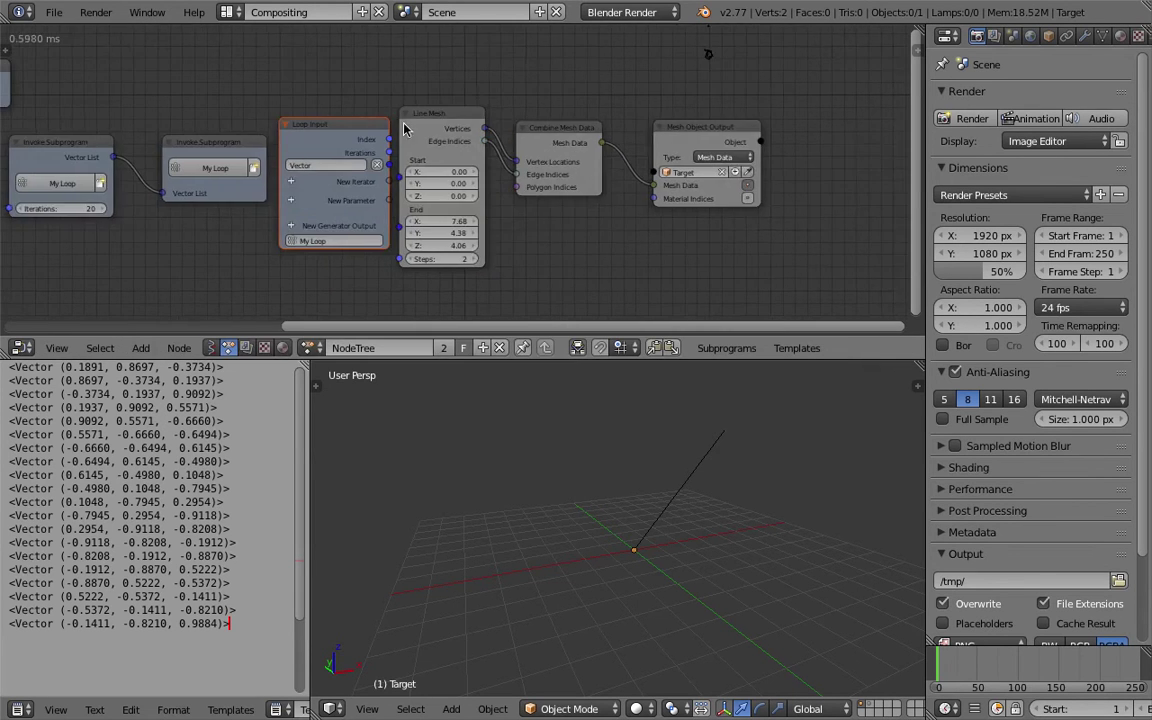
{"action": "scroll", "coordinate": [404, 128], "scroll_direction": "down", "scroll_amount": 2}
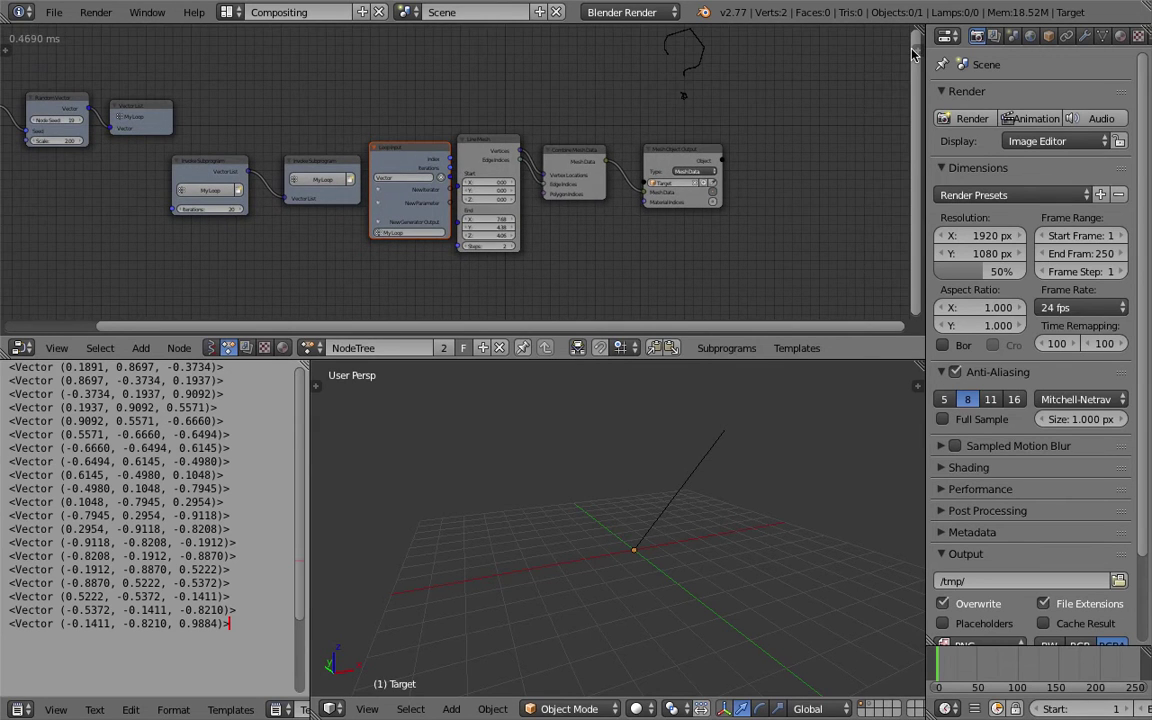
Save the file as ansv_dandelion_001.blend in the Desktop folder
{"action": "key", "text": "ctrl+s"}
{"action": "left_click", "coordinate": [328, 80]}
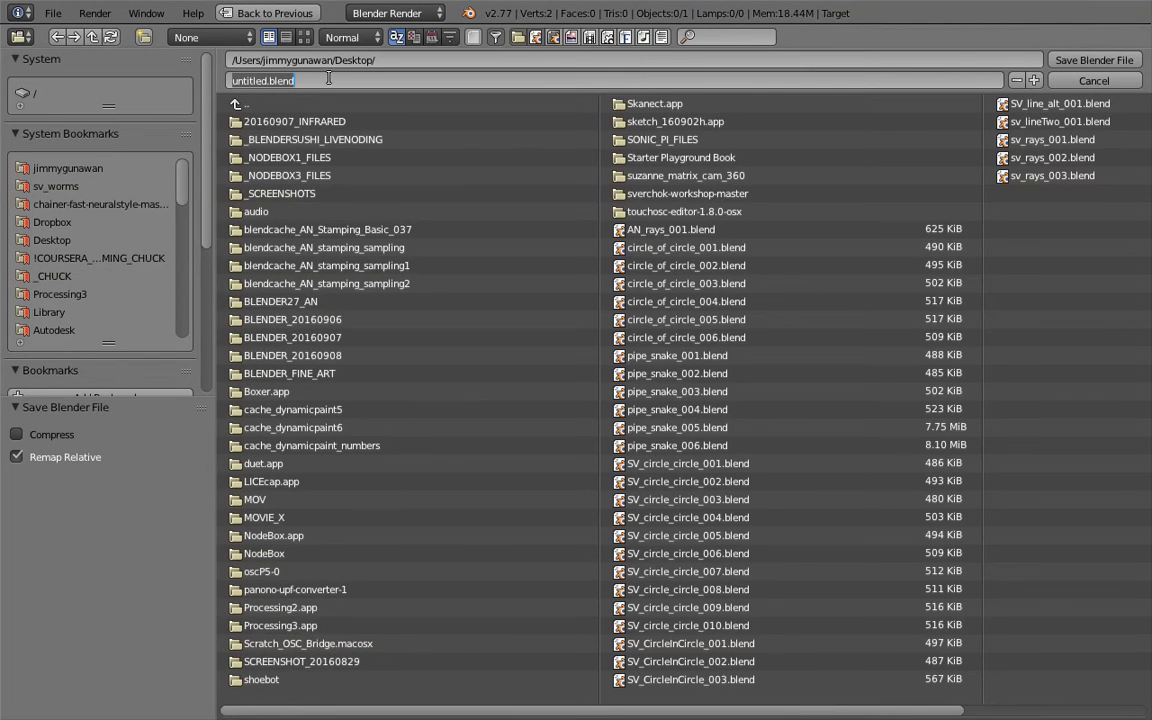
{"action": "type", "text": "ansv_dandelion"}
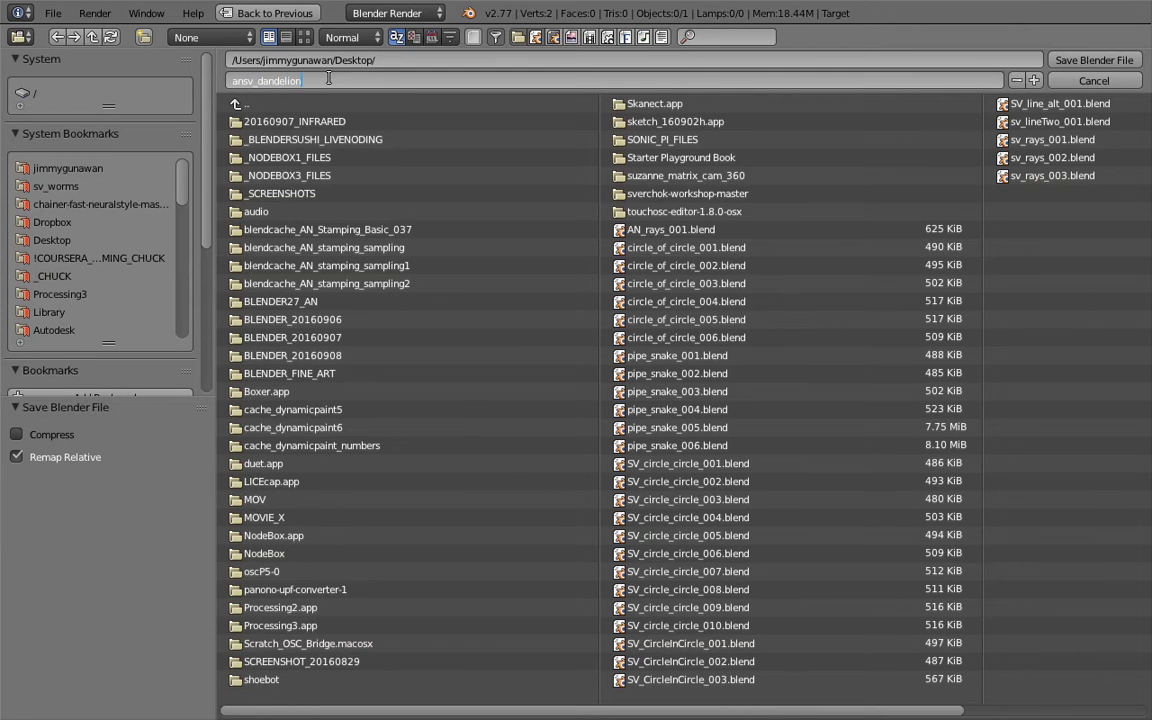
{"action": "type", "text": "_001"}
{"action": "key", "text": "Return"}
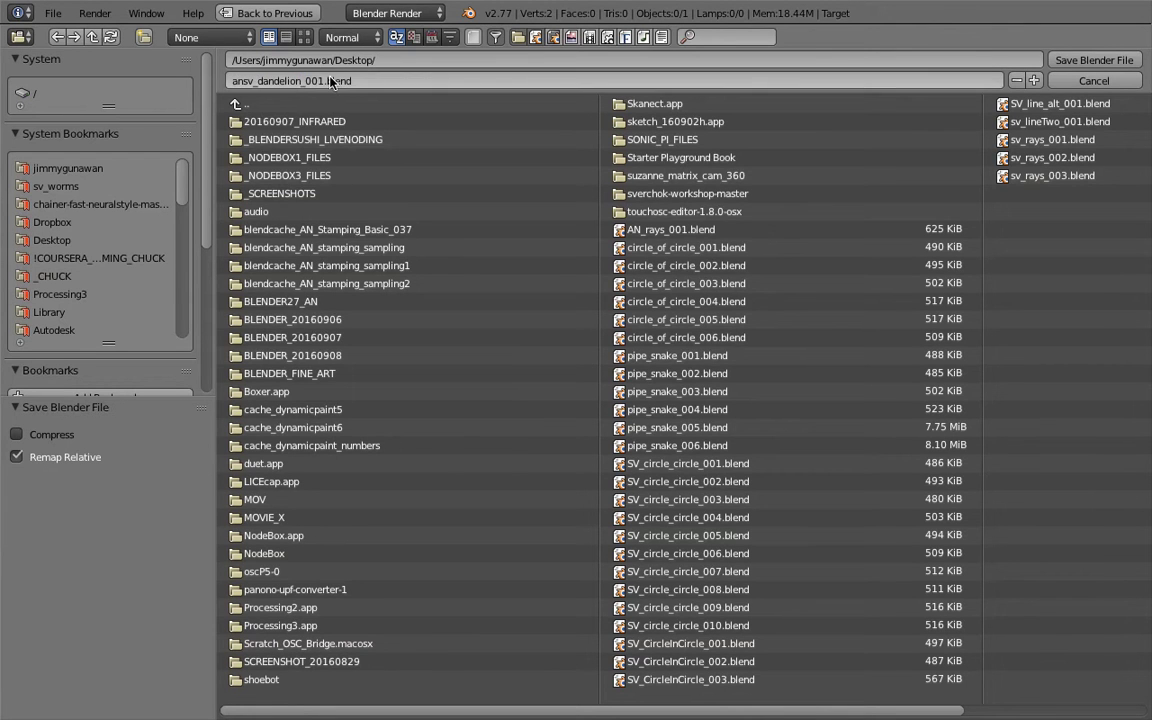
{"action": "left_click", "coordinate": [1093, 59]}
Show the node editor's properties sidebar and delete the GP_L grease pencil layer with its sketch
{"action": "scroll", "coordinate": [597, 157], "scroll_direction": "up", "scroll_amount": 1}
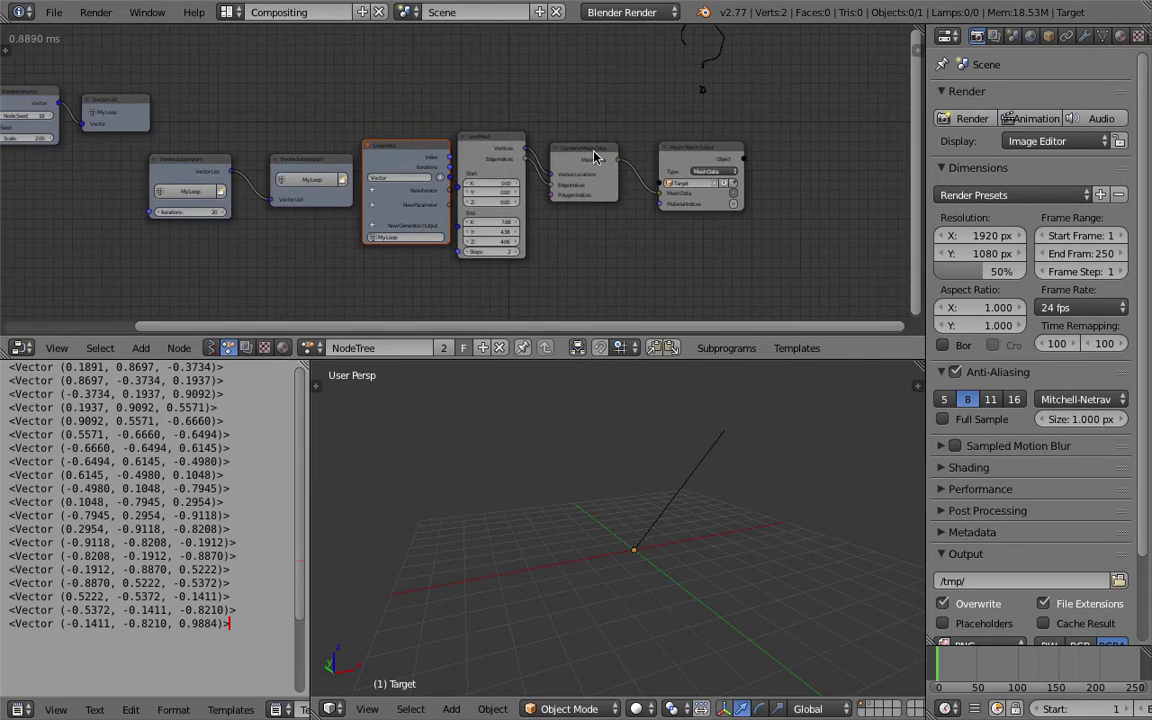
{"action": "key", "text": "n"}
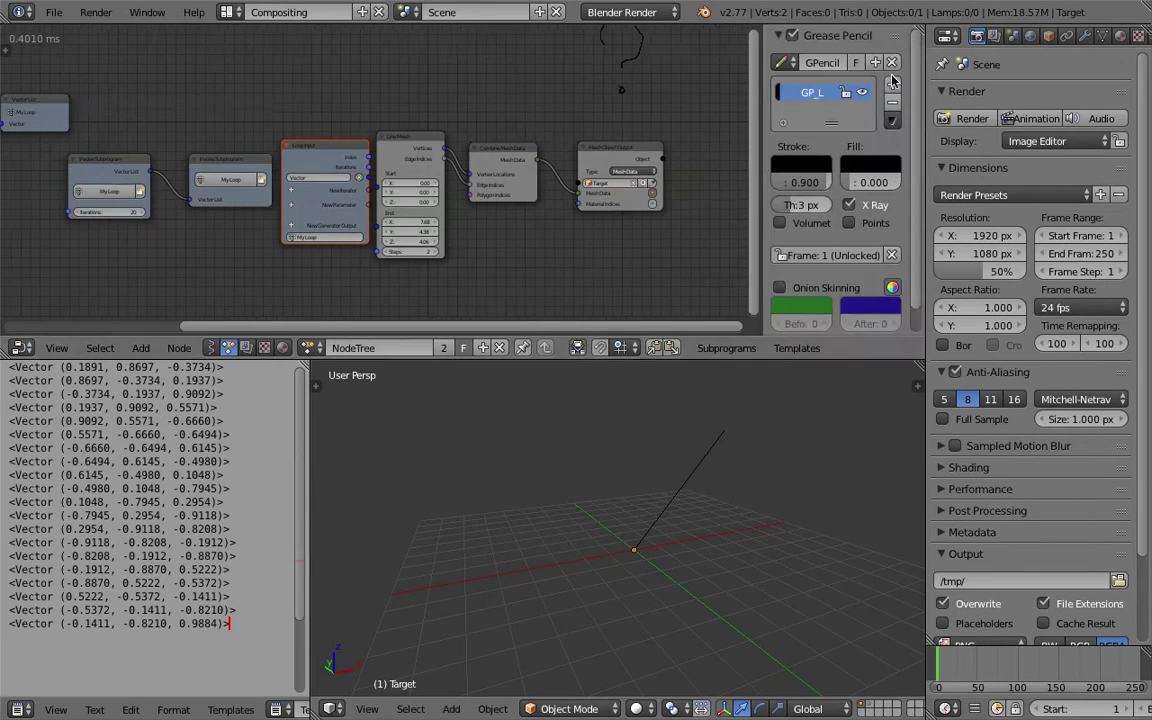
{"action": "scroll", "coordinate": [918, 267], "scroll_direction": "down", "scroll_amount": 1}
{"action": "left_click", "coordinate": [892, 80]}
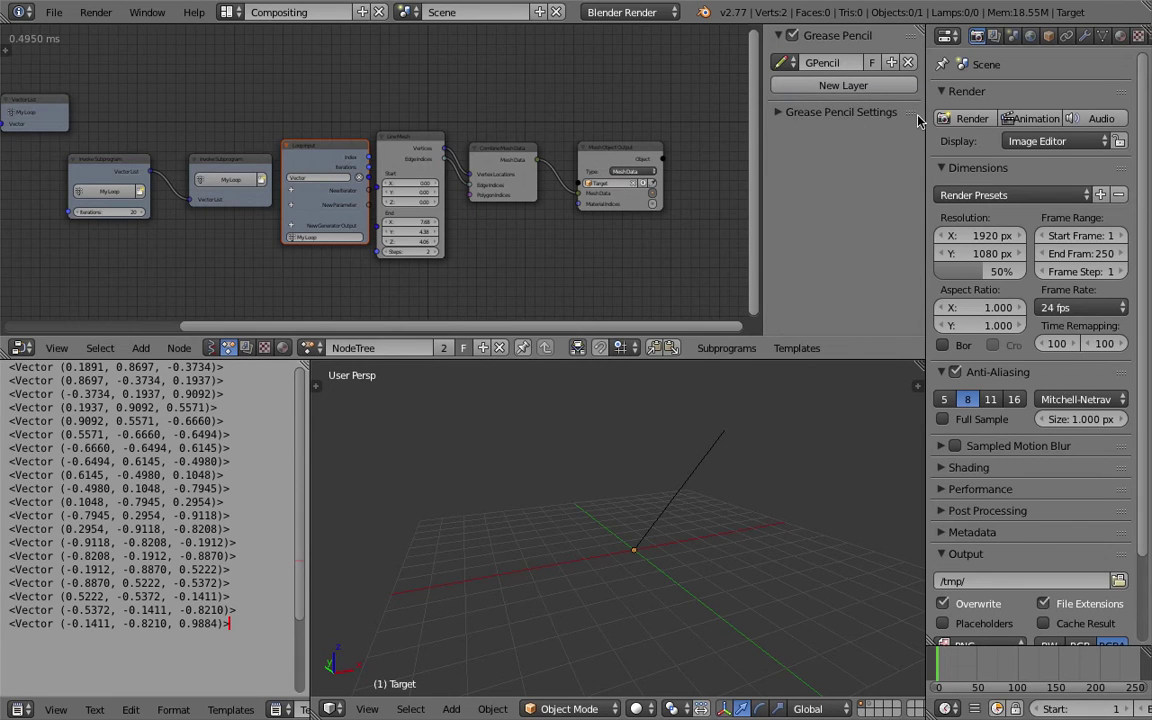
Colour the second Loop Input node green and hide the properties sidebar
{"action": "left_click", "coordinate": [299, 152]}
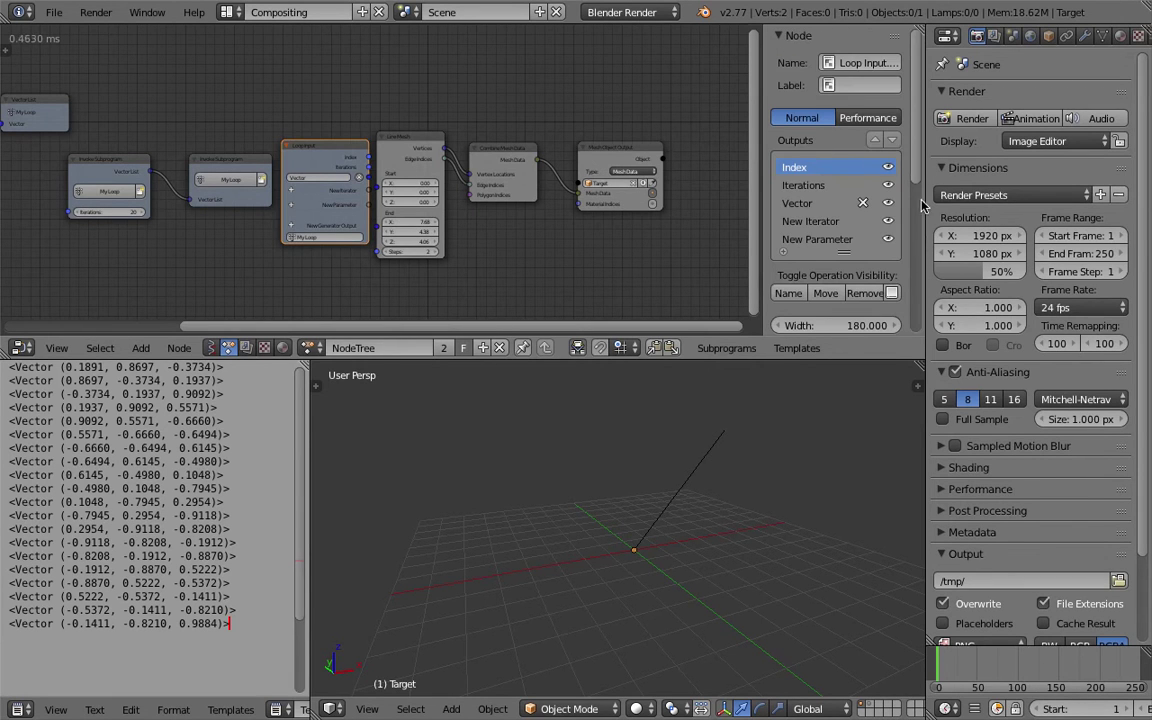
{"action": "scroll", "coordinate": [850, 230], "scroll_direction": "down", "scroll_amount": 5}
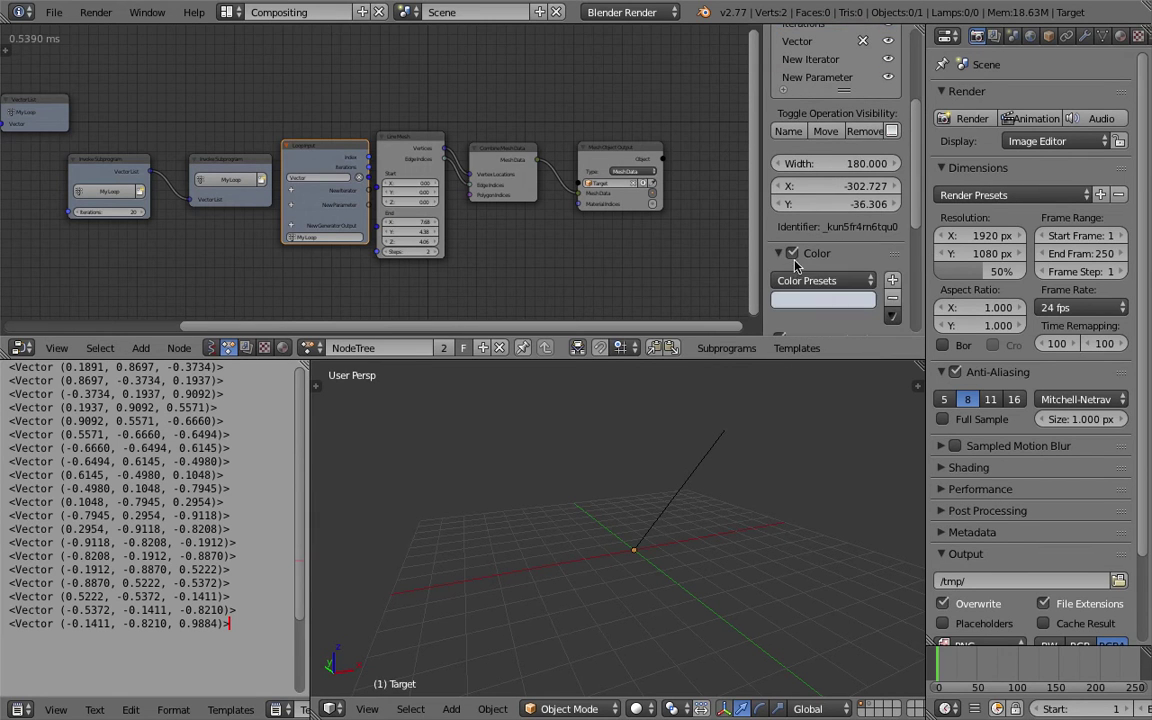
{"action": "left_click", "coordinate": [837, 300]}
{"action": "left_click_drag", "start_coordinate": [830, 111], "coordinate": [925, 105]}
Move the first loop's Loop Input, Random Vector and Vector List nodes up into a separate row above the others
{"action": "middle_click_drag", "start_coordinate": [260, 198], "coordinate": [409, 239]}
{"action": "left_click_drag", "start_coordinate": [87, 127], "coordinate": [75, 78]}
{"action": "left_click_drag", "start_coordinate": [160, 126], "coordinate": [152, 76]}
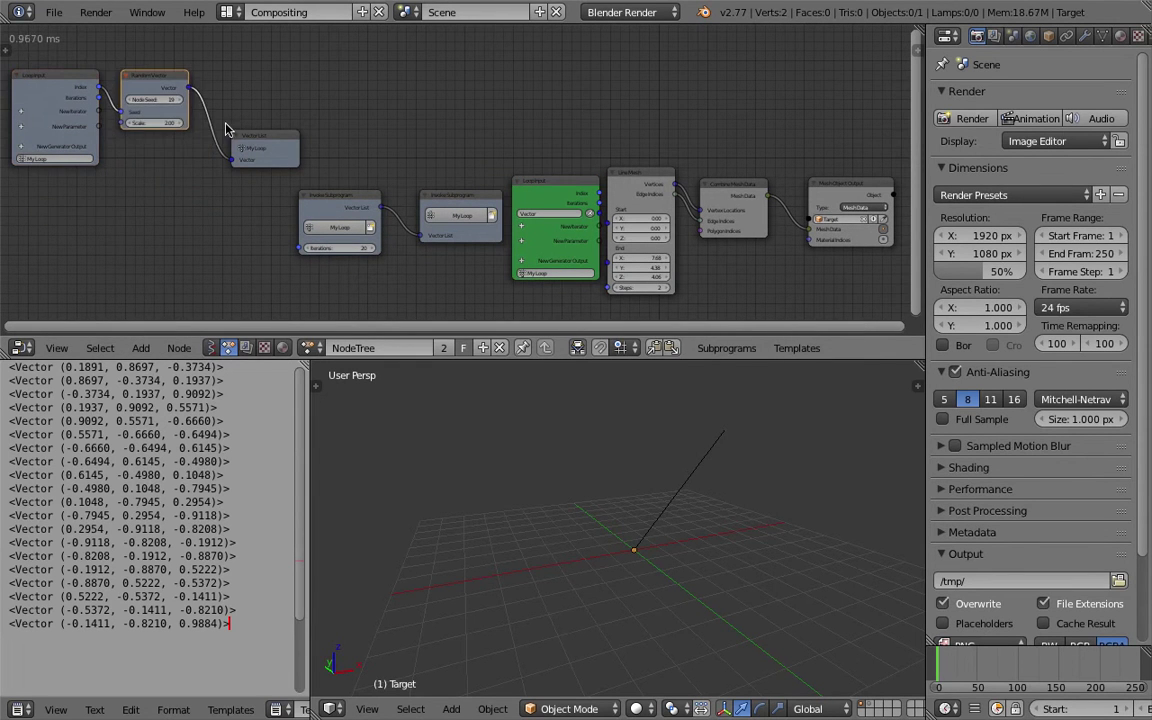
{"action": "left_click_drag", "start_coordinate": [251, 139], "coordinate": [224, 84]}
Space out both Invoke Subprogram nodes and the green Loop Input, leaving a gap before Line Mesh
{"action": "left_click_drag", "start_coordinate": [321, 202], "coordinate": [228, 206]}
{"action": "left_click_drag", "start_coordinate": [450, 205], "coordinate": [358, 188]}
{"action": "scroll", "coordinate": [327, 177], "scroll_direction": "up", "scroll_amount": 1}
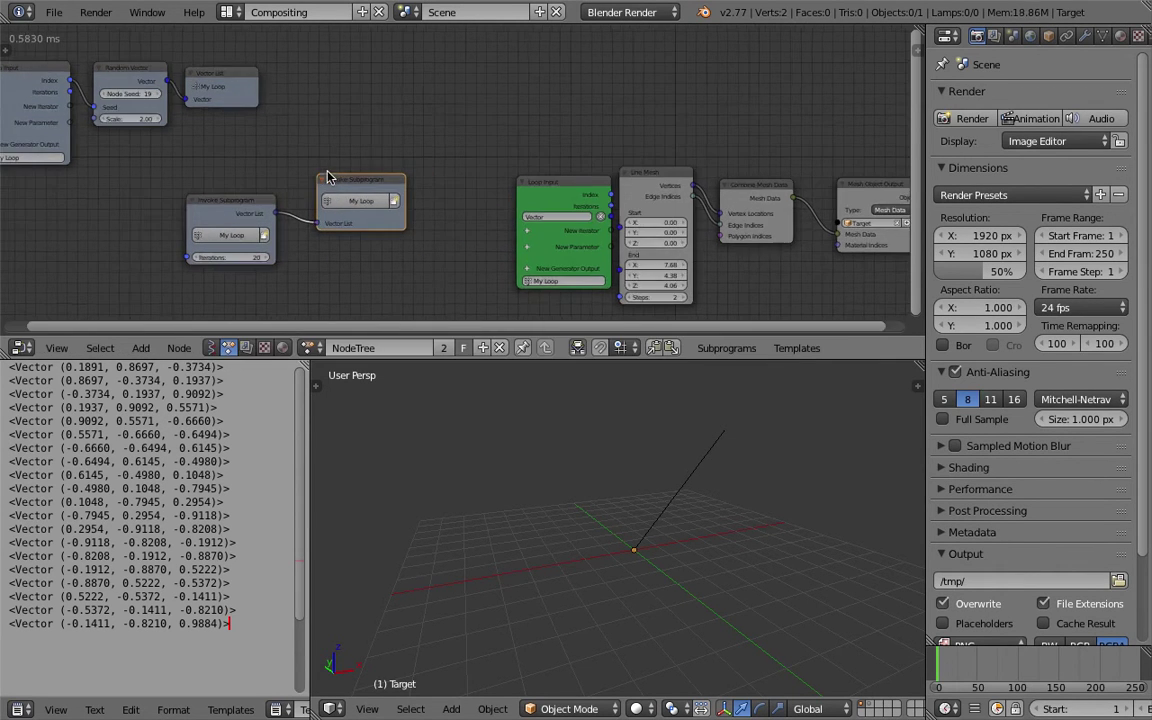
{"action": "left_click_drag", "start_coordinate": [537, 180], "coordinate": [511, 165]}
{"action": "middle_click_drag", "start_coordinate": [437, 160], "coordinate": [406, 152]}
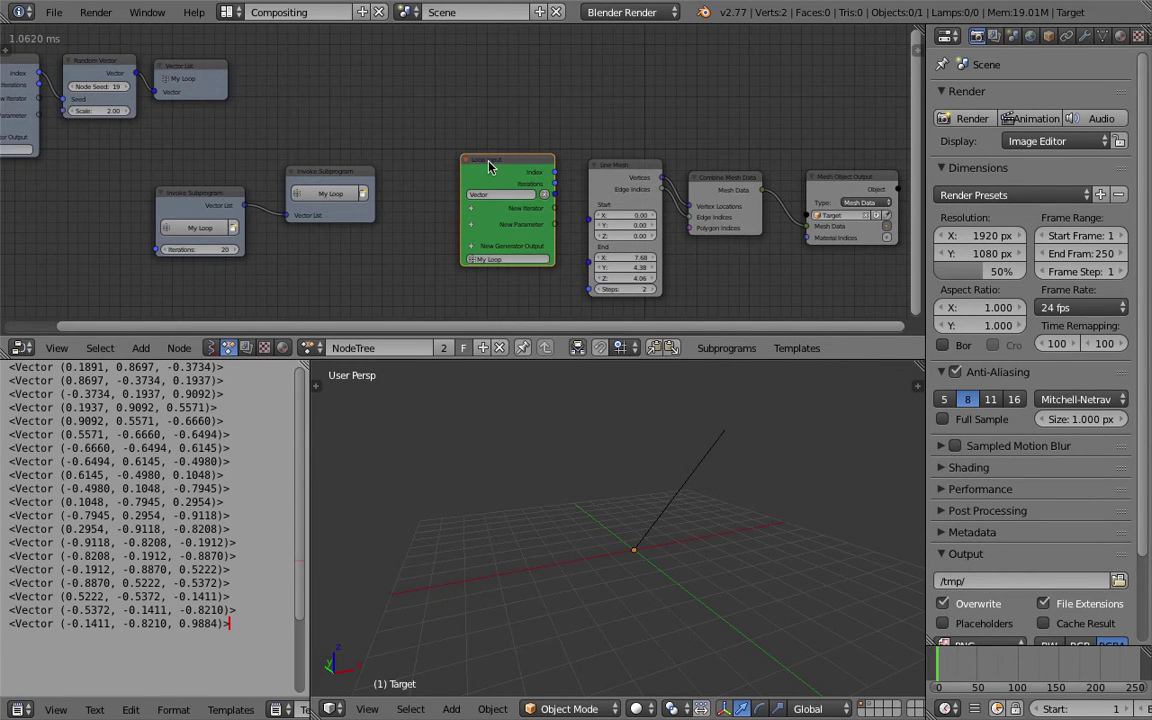
{"action": "middle_click_drag", "start_coordinate": [490, 164], "coordinate": [424, 158]}
{"action": "left_click_drag", "start_coordinate": [446, 155], "coordinate": [401, 152]}
Link the second loop's Vector iterator to the Line Mesh End input and inspect the line in the 3D view
{"action": "left_click", "coordinate": [431, 188]}
{"action": "left_click_drag", "start_coordinate": [446, 193], "coordinate": [527, 265]}
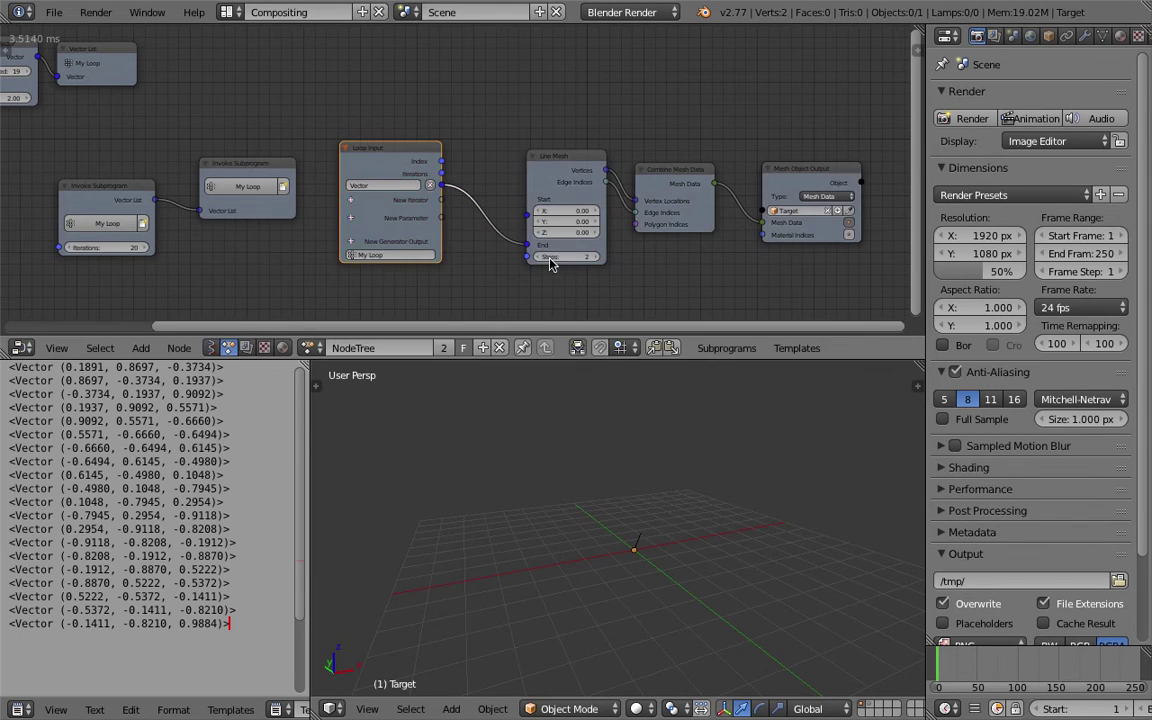
{"action": "middle_click_drag", "start_coordinate": [630, 450], "coordinate": [599, 273]}
Rearrange Line Mesh, Combine Mesh Data and Mesh Object Output, with Mesh Object Output raised above the other two
{"action": "left_click_drag", "start_coordinate": [573, 163], "coordinate": [559, 145]}
{"action": "left_click_drag", "start_coordinate": [674, 175], "coordinate": [668, 151]}
{"action": "left_click_drag", "start_coordinate": [797, 172], "coordinate": [790, 153]}
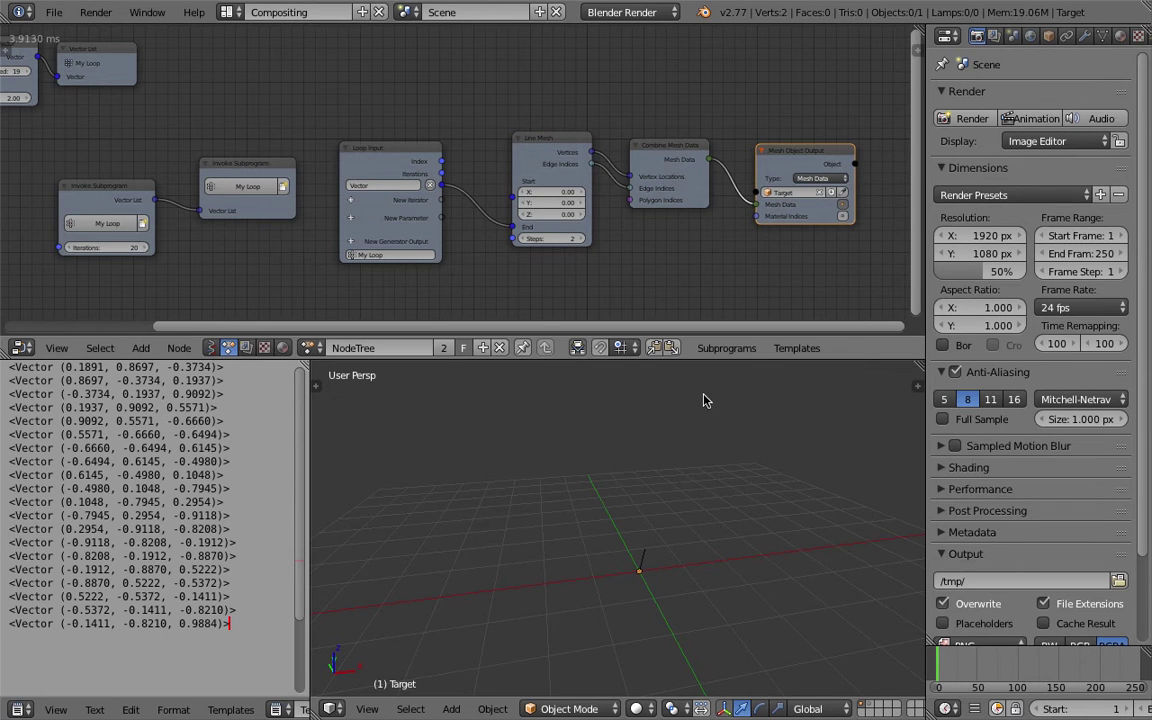
{"action": "middle_click_drag", "start_coordinate": [581, 594], "coordinate": [668, 566]}
{"action": "left_click_drag", "start_coordinate": [815, 143], "coordinate": [810, 115]}
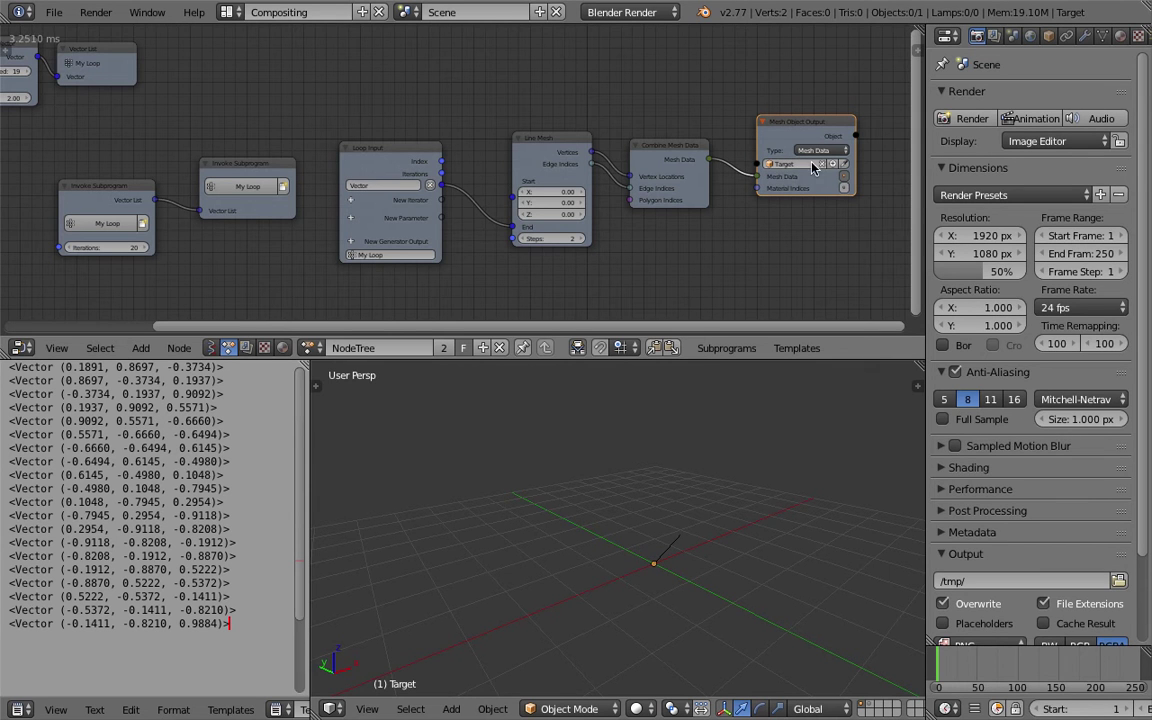
{"action": "left_click", "coordinate": [677, 176]}
{"action": "left_click_drag", "start_coordinate": [556, 145], "coordinate": [563, 176]}
{"action": "left_click", "coordinate": [652, 166]}
{"action": "left_click_drag", "start_coordinate": [661, 165], "coordinate": [667, 195]}
{"action": "middle_click_drag", "start_coordinate": [224, 290], "coordinate": [301, 222]}
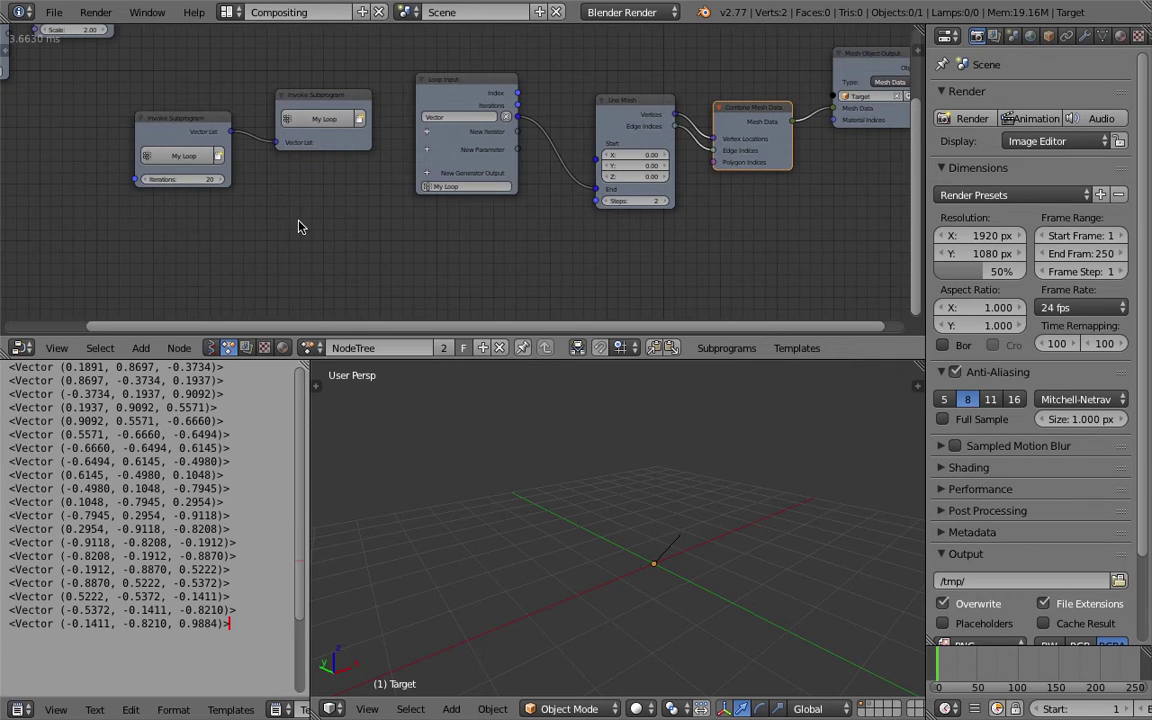
Add an Object Instancer node below the first Invoke Subprogram node
{"action": "key", "text": "ctrl+a"}
{"action": "type", "text": "object i"}
{"action": "key", "text": "Return"}
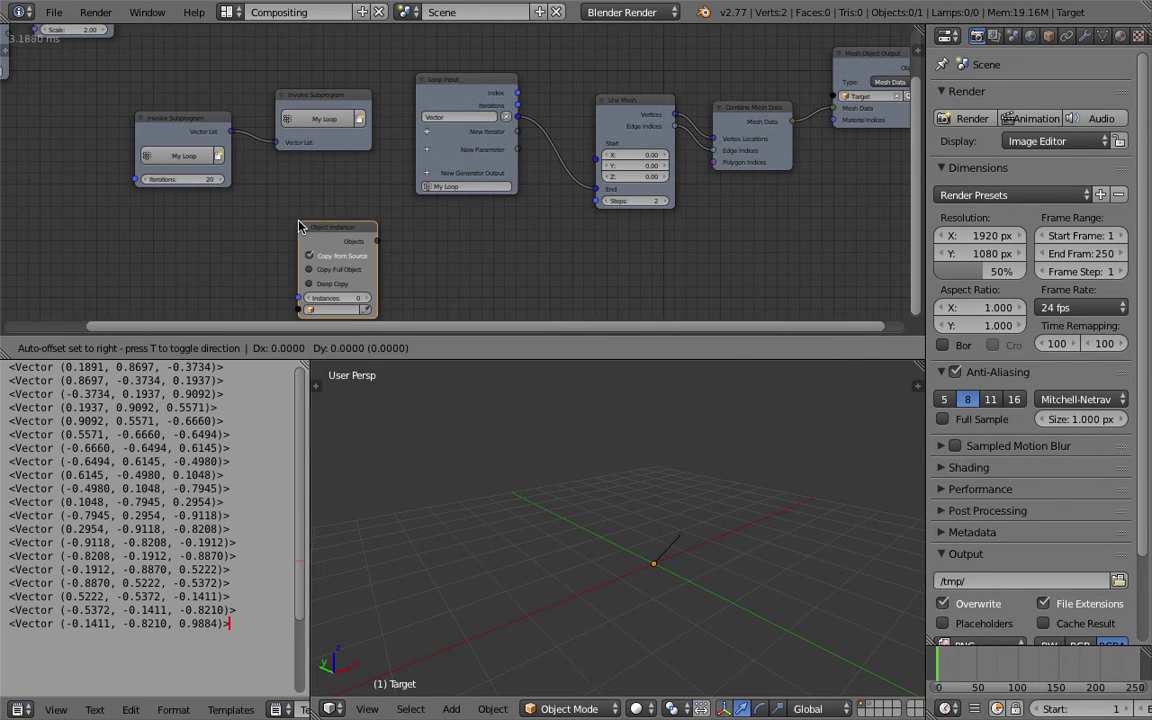
{"action": "left_click", "coordinate": [147, 200]}
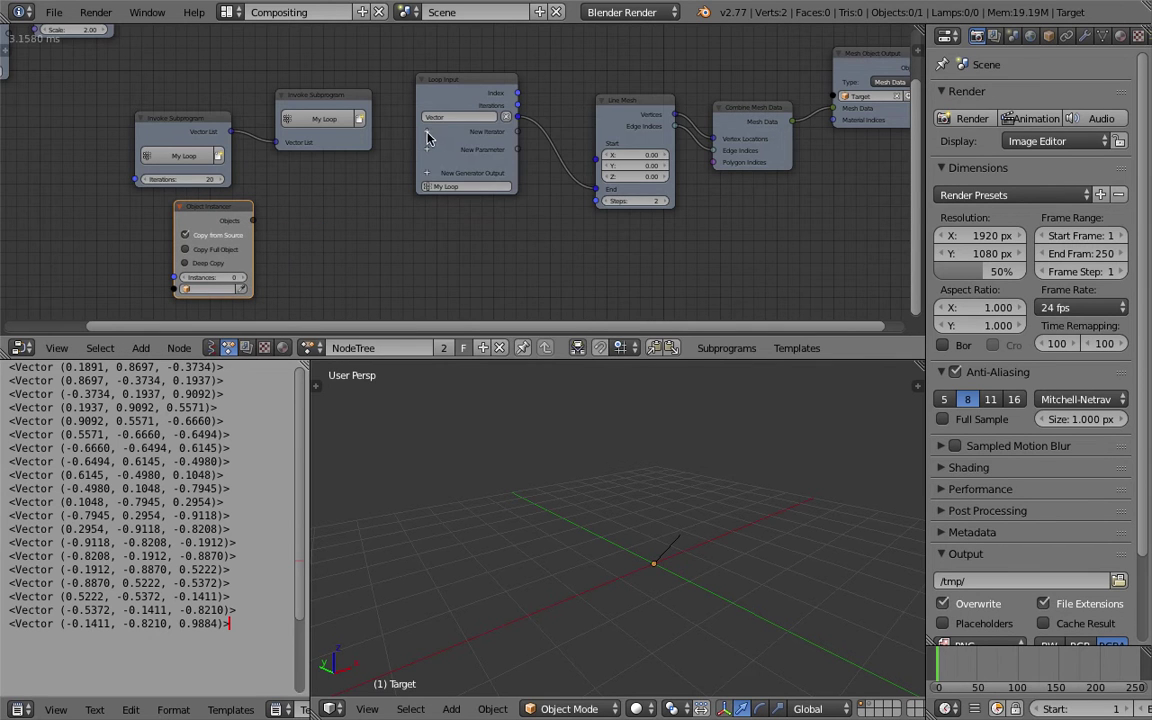
Add an Object List iterator to the second loop and link the Object Instancer's Objects output to its Object List input
{"action": "key", "text": "ctrl+a"}
{"action": "type", "text": "object li"}
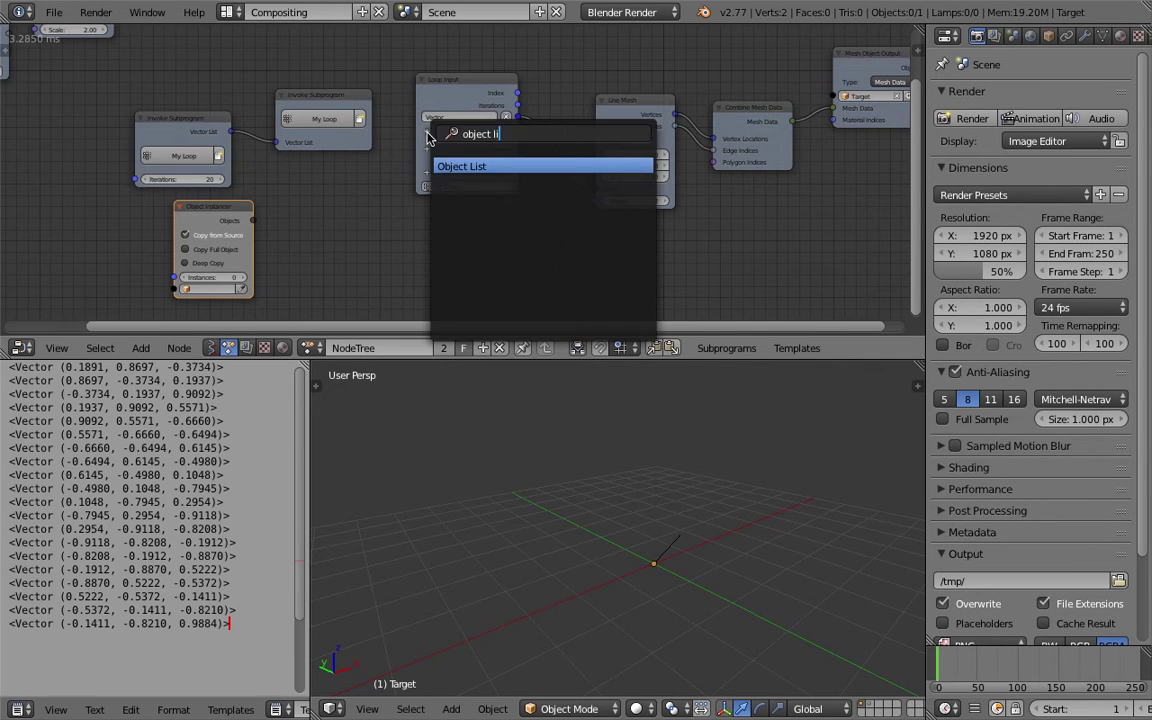
{"action": "key", "text": "Return"}
{"action": "left_click_drag", "start_coordinate": [253, 221], "coordinate": [274, 155]}
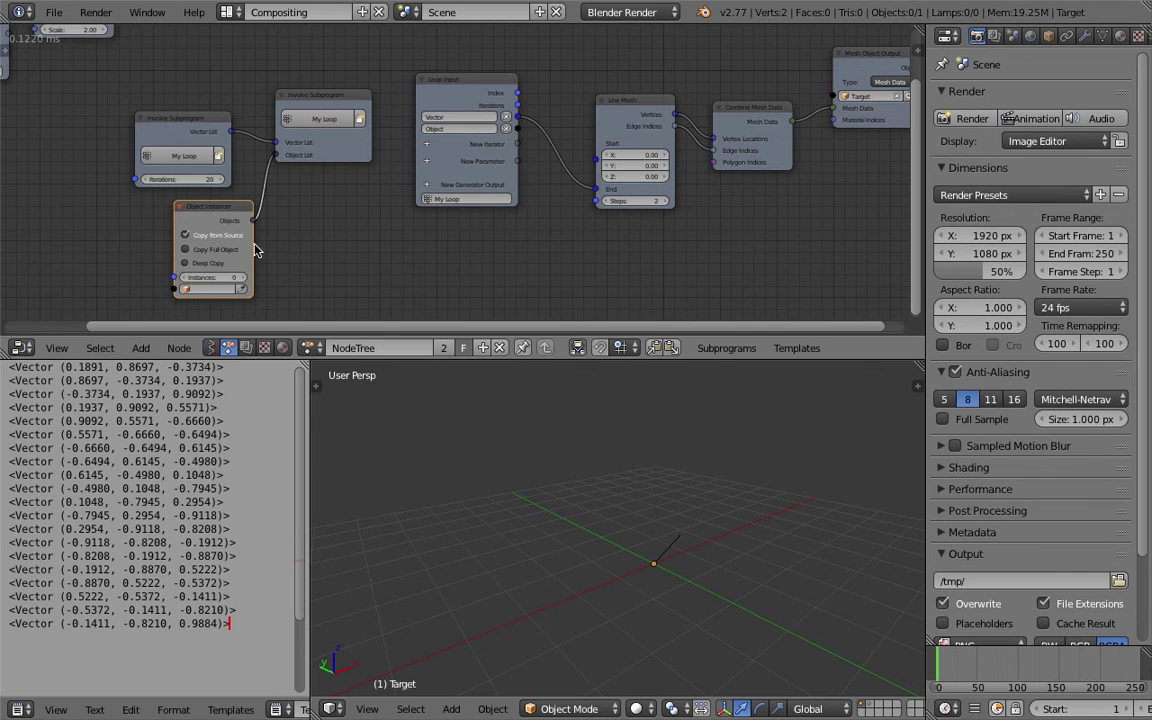
Disable Copy from Source on the Object Instancer and set its mesh instances to 20
{"action": "left_click", "coordinate": [190, 236]}
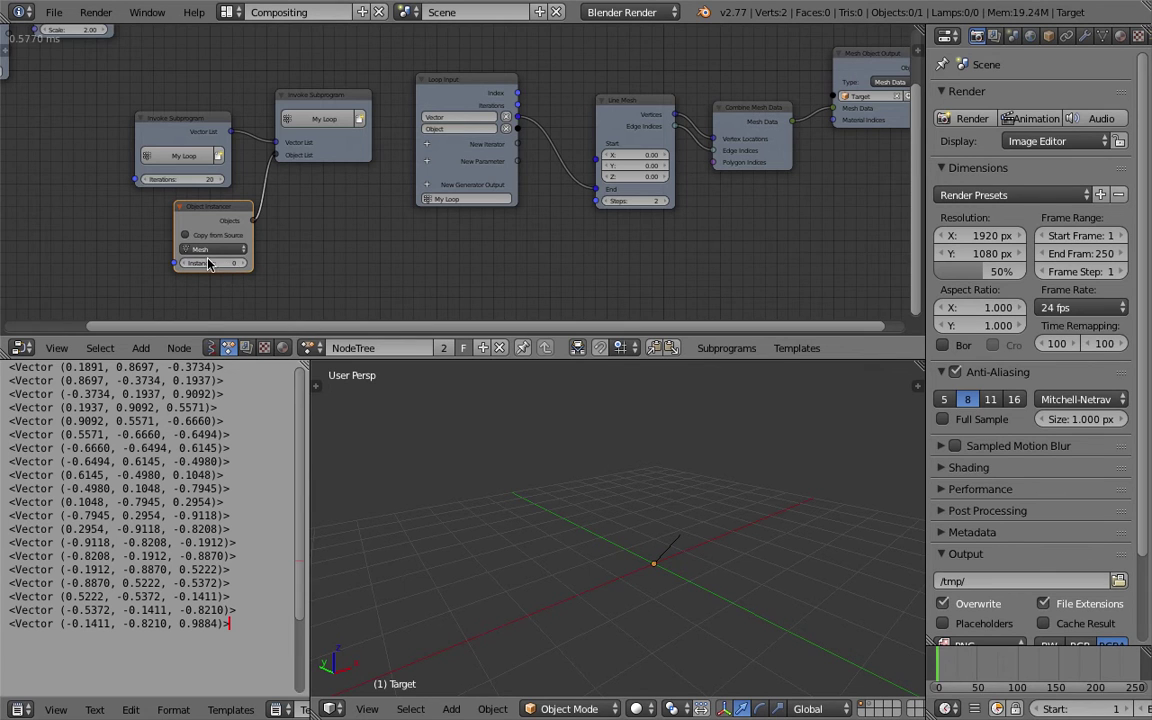
{"action": "left_click", "coordinate": [208, 263]}
{"action": "type", "text": "20"}
{"action": "key", "text": "Return"}
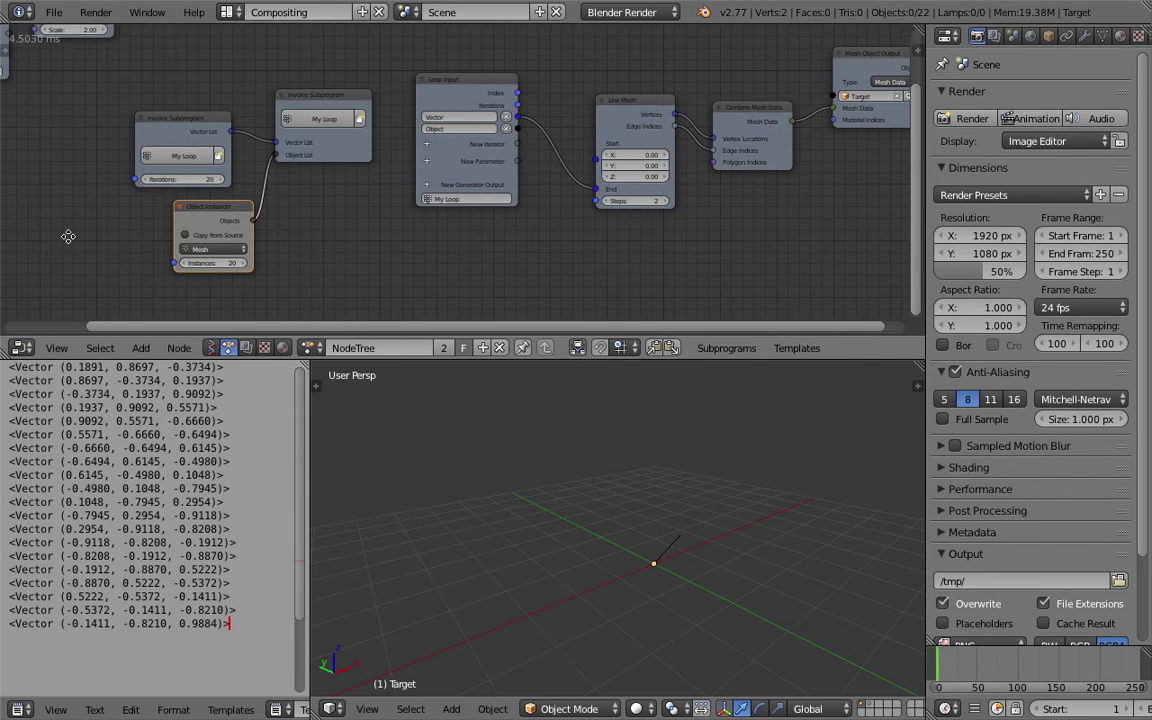
Add an Integer Input node before the first Invoke Subprogram node and set its value to 20
{"action": "middle_click_drag", "start_coordinate": [67, 236], "coordinate": [170, 236]}
{"action": "key", "text": "shift+a"}
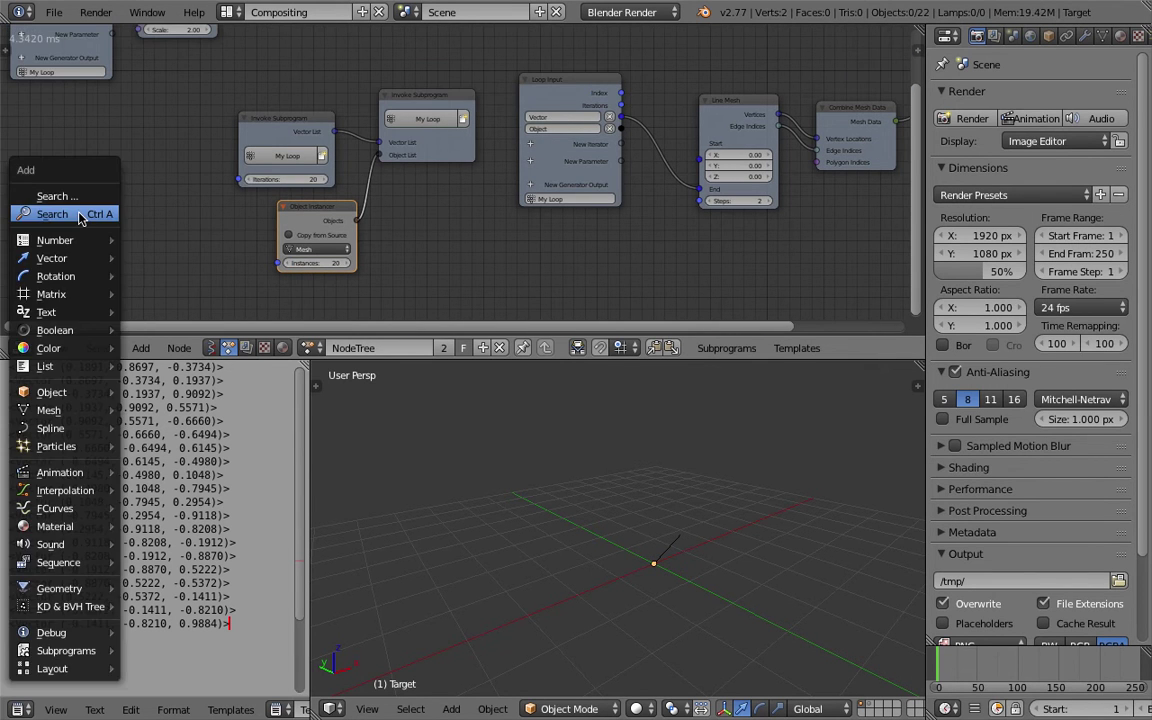
{"action": "left_click", "coordinate": [80, 218]}
{"action": "type", "text": "int"}
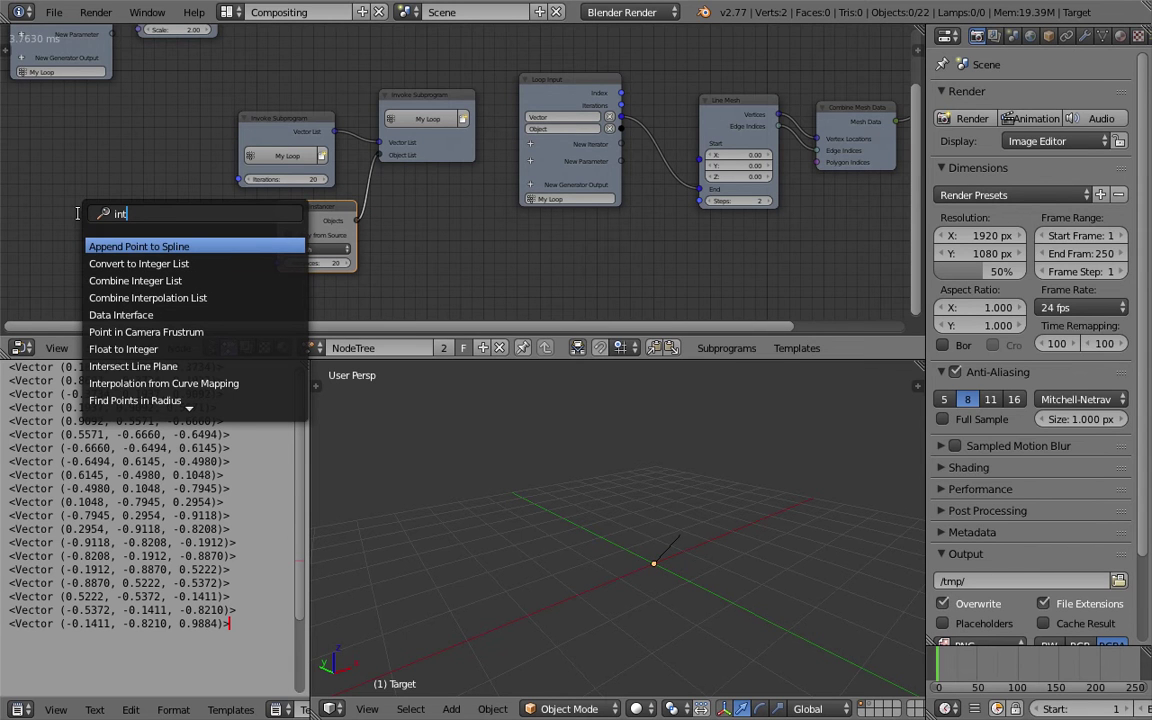
{"action": "type", "text": "eg"}
{"action": "key", "text": "Down"}
{"action": "key", "text": "Down"}
{"action": "key", "text": "Down"}
{"action": "key", "text": "Down"}
{"action": "key", "text": "Down"}
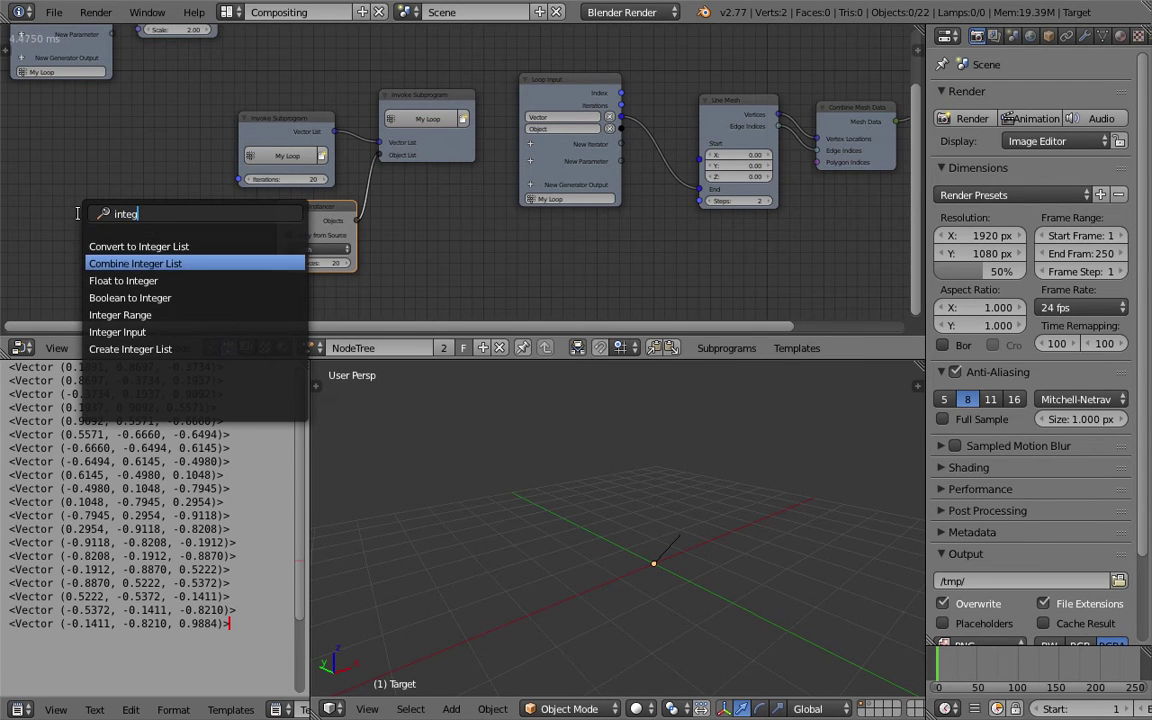
{"action": "key", "text": "Return"}
{"action": "left_click", "coordinate": [82, 218]}
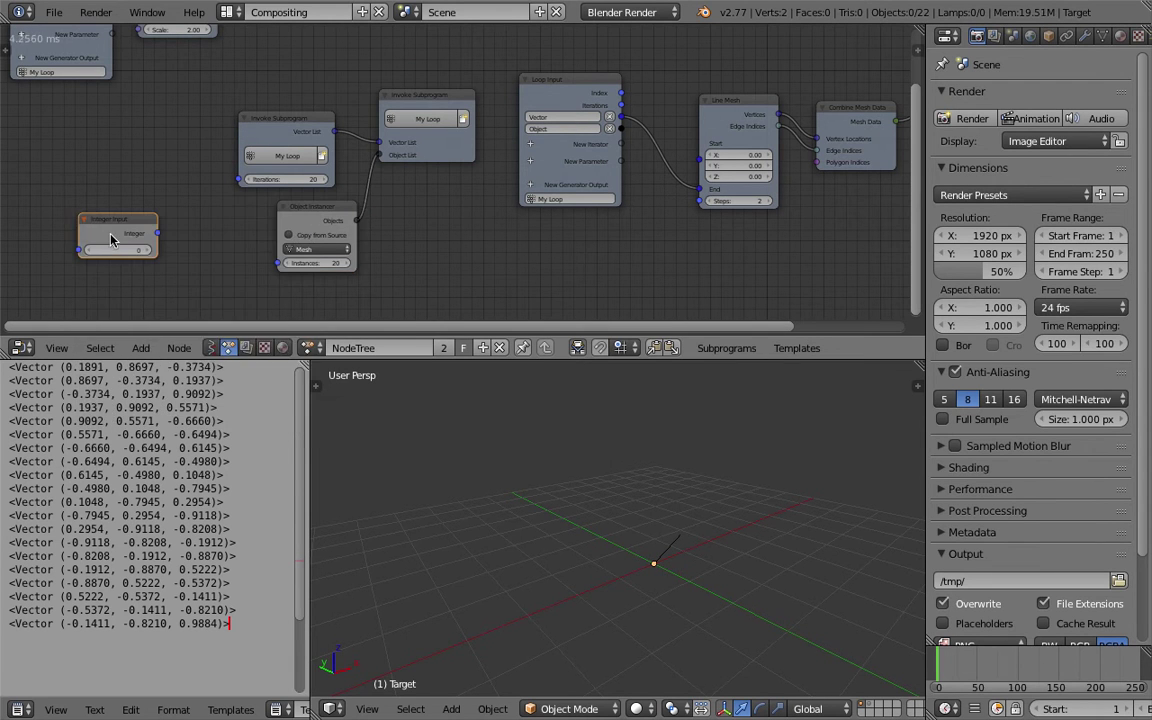
{"action": "left_click", "coordinate": [116, 249]}
{"action": "type", "text": "20"}
{"action": "key", "text": "Return"}
Link the Integer Input to both the first Invoke Subprogram's Iterations and the Object Instancer's Instances
{"action": "scroll", "coordinate": [150, 160], "scroll_direction": "up", "scroll_amount": 2}
{"action": "left_click_drag", "start_coordinate": [147, 230], "coordinate": [249, 162]}
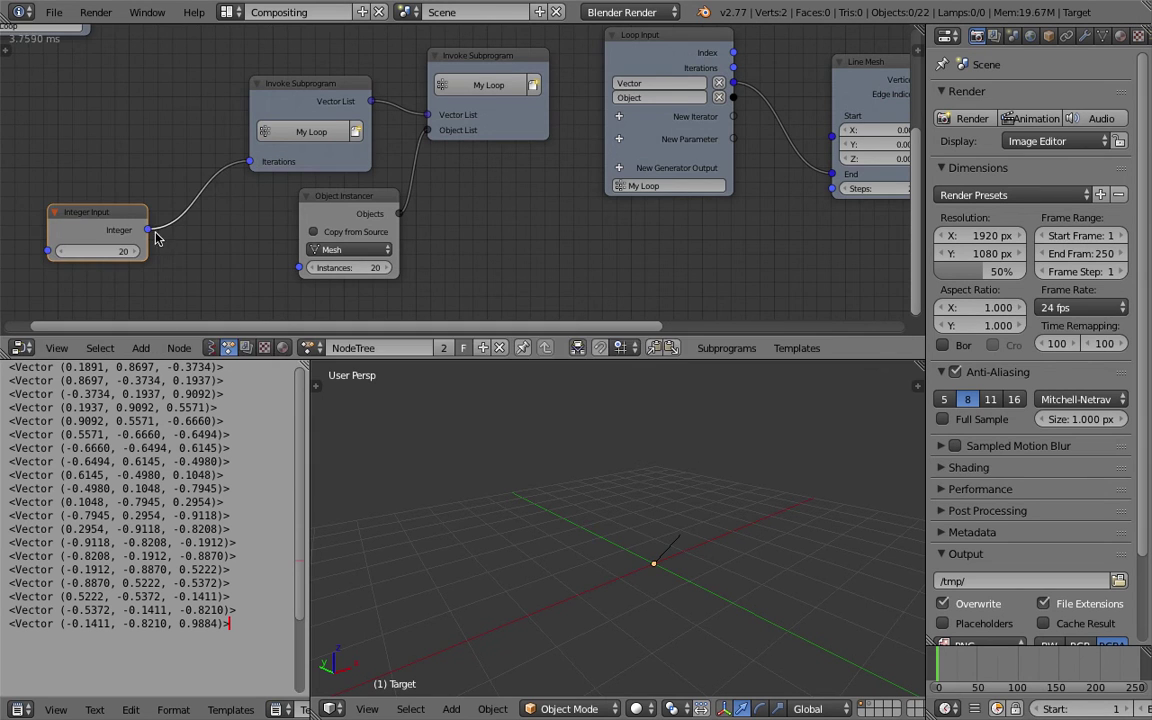
{"action": "key", "text": "g"}
{"action": "left_click", "coordinate": [187, 230]}
{"action": "left_click_drag", "start_coordinate": [185, 228], "coordinate": [298, 267]}
Link the loop's Object iterator to the Object input of Mesh Object Output and inspect the lines in the 3D view
{"action": "scroll", "coordinate": [604, 240], "scroll_direction": "down", "scroll_amount": 2}
{"action": "middle_click_drag", "start_coordinate": [604, 240], "coordinate": [301, 294]}
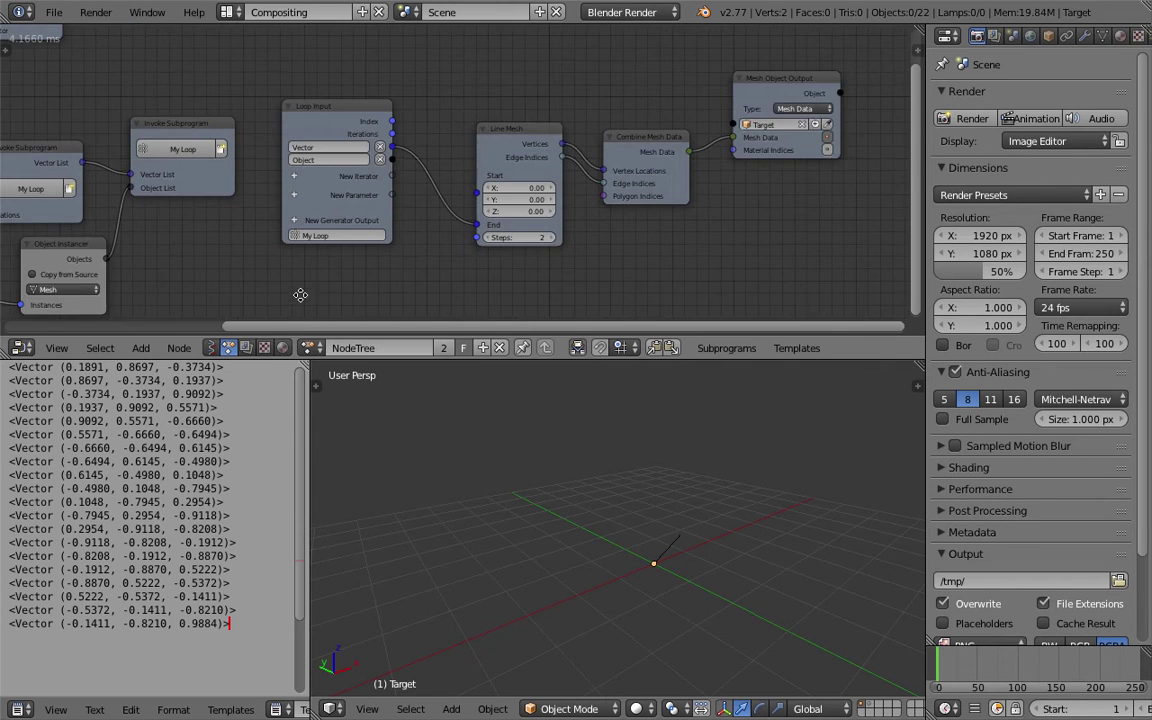
{"action": "left_click_drag", "start_coordinate": [391, 160], "coordinate": [732, 124]}
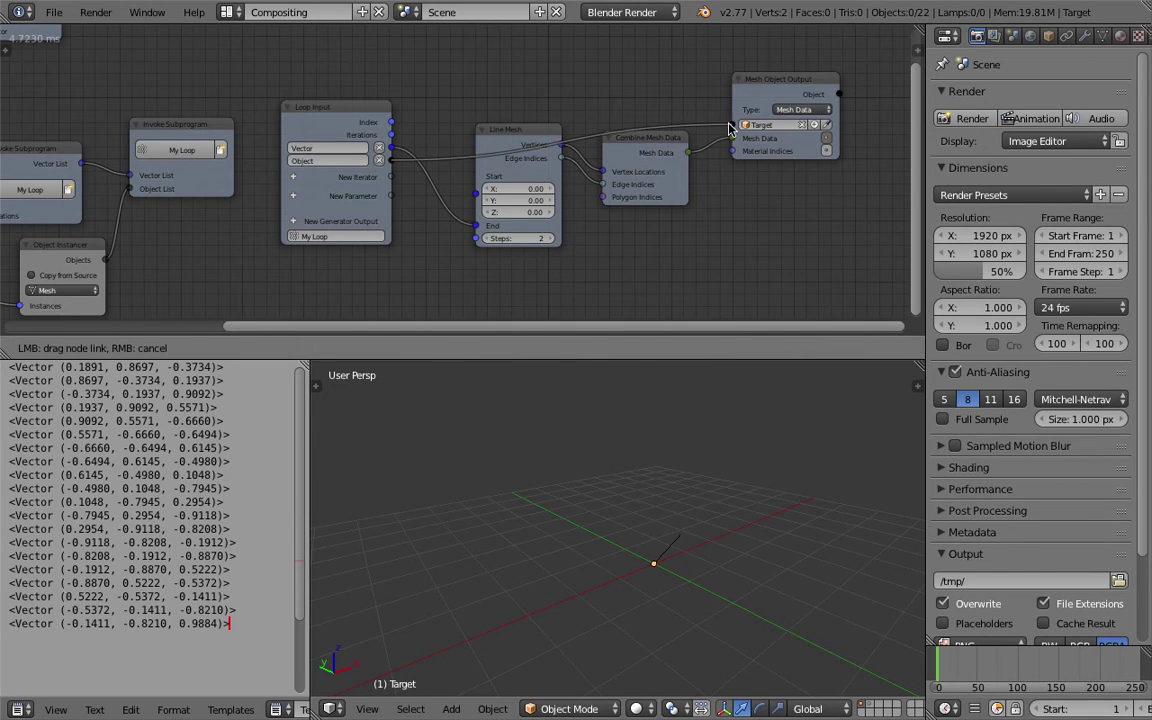
{"action": "middle_click_drag", "start_coordinate": [660, 515], "coordinate": [650, 570]}
{"action": "middle_click_drag", "start_coordinate": [548, 257], "coordinate": [543, 260]}
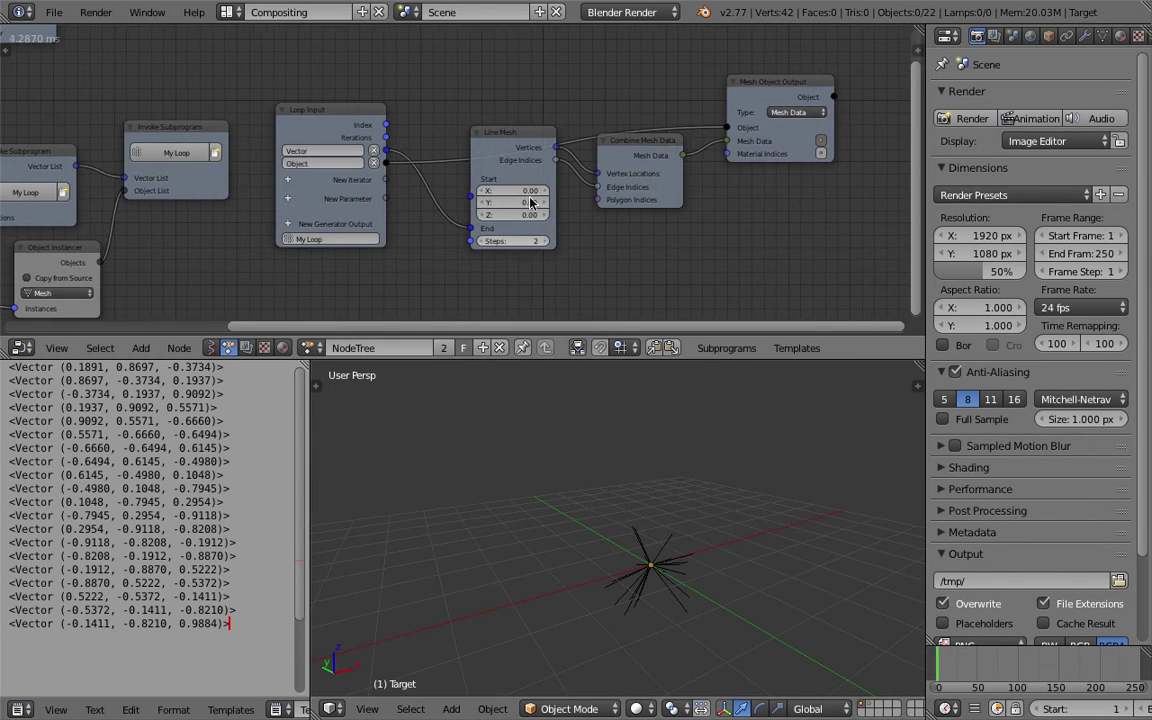
Raise the Integer Input value to 88 and orbit around the denser burst of lines
{"action": "middle_click_drag", "start_coordinate": [292, 248], "coordinate": [487, 237]}
{"action": "left_click_drag", "start_coordinate": [83, 282], "coordinate": [151, 282]}
{"action": "left_click", "coordinate": [80, 281]}
{"action": "key", "text": "Return"}
{"action": "middle_click_drag", "start_coordinate": [597, 482], "coordinate": [724, 456]}
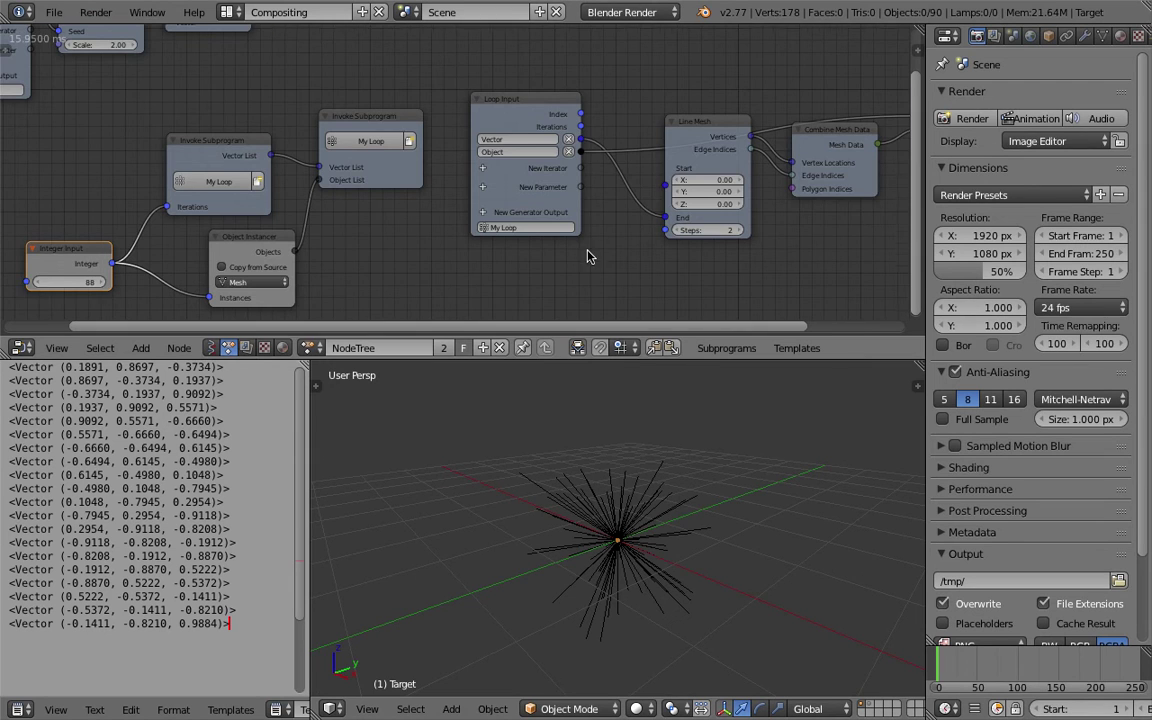
Spread out Mesh Object Output, Combine Mesh Data and Line Mesh, with Line Mesh further from Loop Input and slightly lower
{"action": "scroll", "coordinate": [589, 257], "scroll_direction": "down", "scroll_amount": 1}
{"action": "middle_click_drag", "start_coordinate": [559, 258], "coordinate": [469, 250]}
{"action": "middle_click_drag", "start_coordinate": [676, 128], "coordinate": [572, 136]}
{"action": "left_click_drag", "start_coordinate": [728, 83], "coordinate": [787, 64]}
{"action": "left_click_drag", "start_coordinate": [628, 134], "coordinate": [708, 142]}
{"action": "left_click_drag", "start_coordinate": [497, 129], "coordinate": [561, 163]}
{"action": "scroll", "coordinate": [475, 205], "scroll_direction": "up", "scroll_amount": 1}
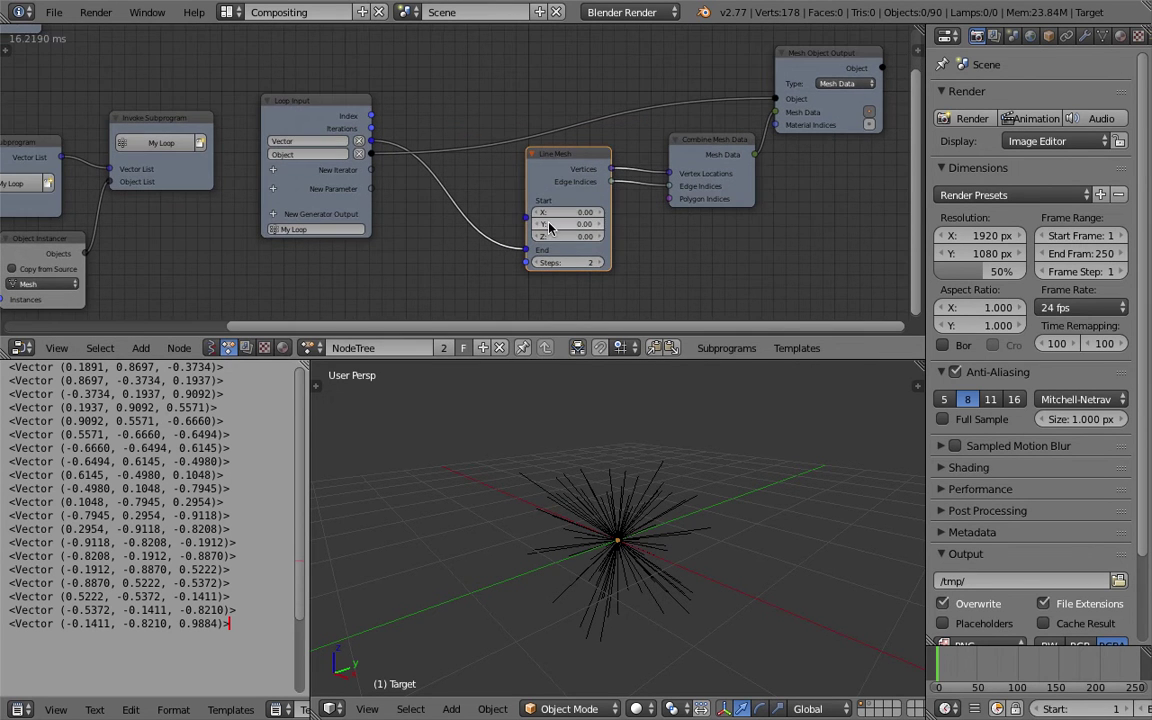
Save the Blender file
{"action": "middle_click_drag", "start_coordinate": [503, 218], "coordinate": [494, 224]}
{"action": "left_click", "coordinate": [59, 16]}
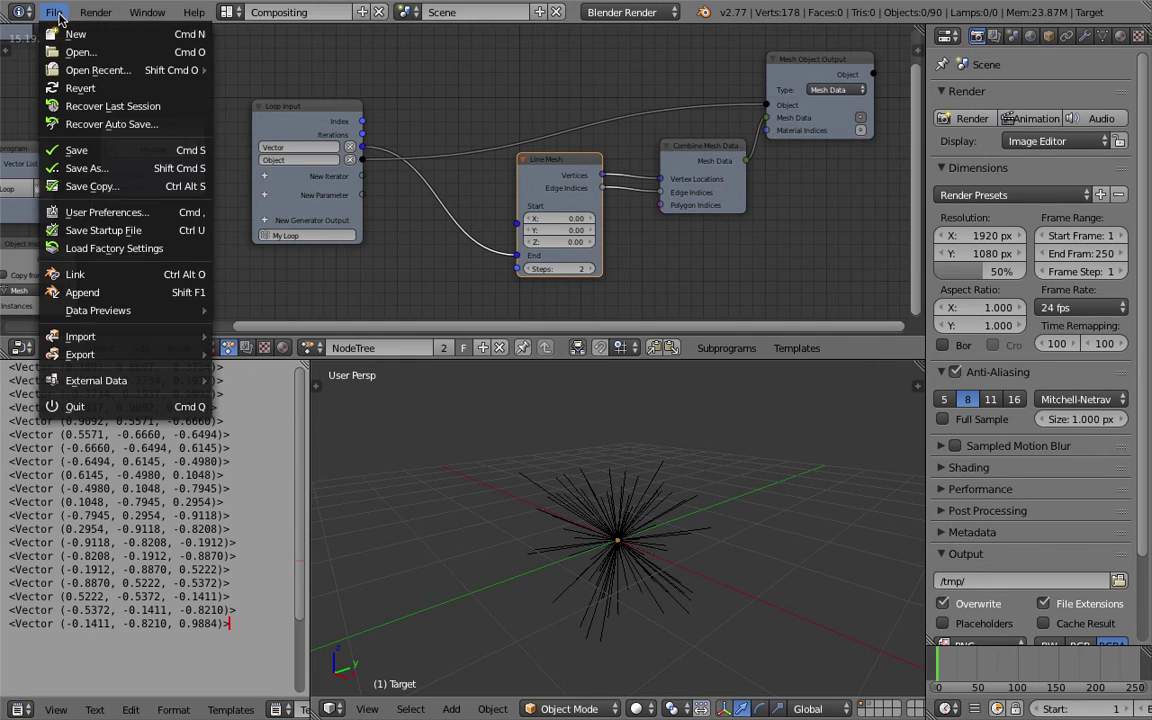
{"action": "left_click", "coordinate": [90, 150]}
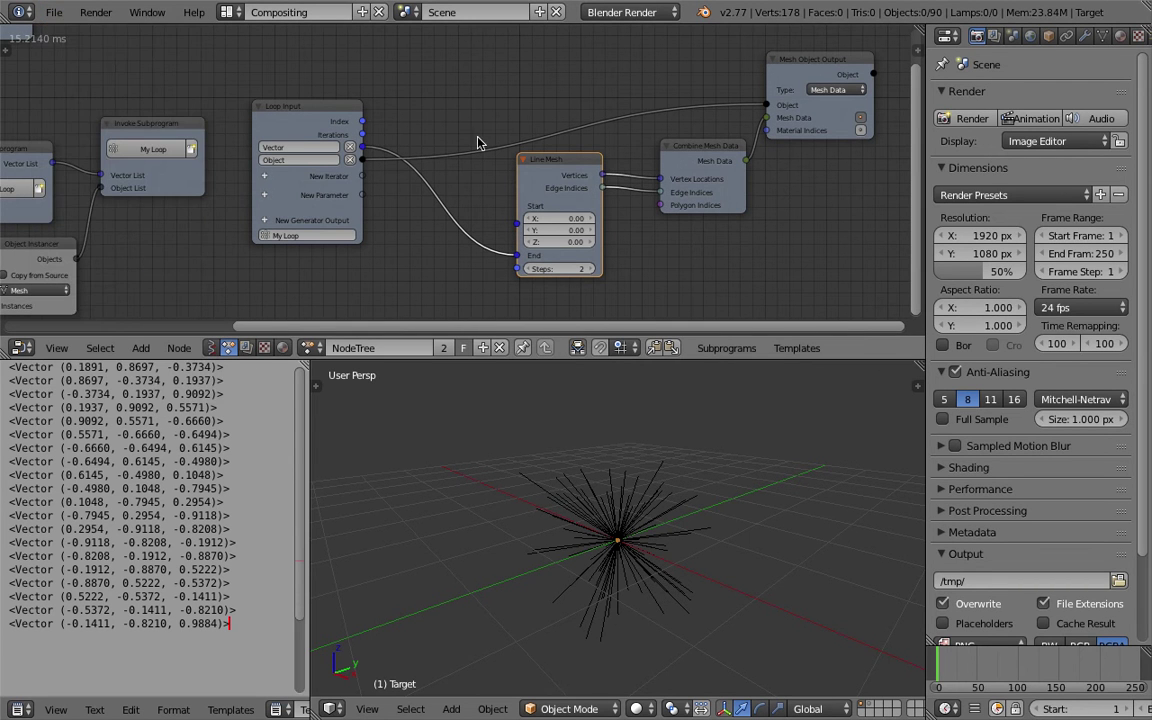
Enlarge the node editor area downward and sideways, narrowing the properties area
{"action": "scroll", "coordinate": [557, 203], "scroll_direction": "up", "scroll_amount": 1}
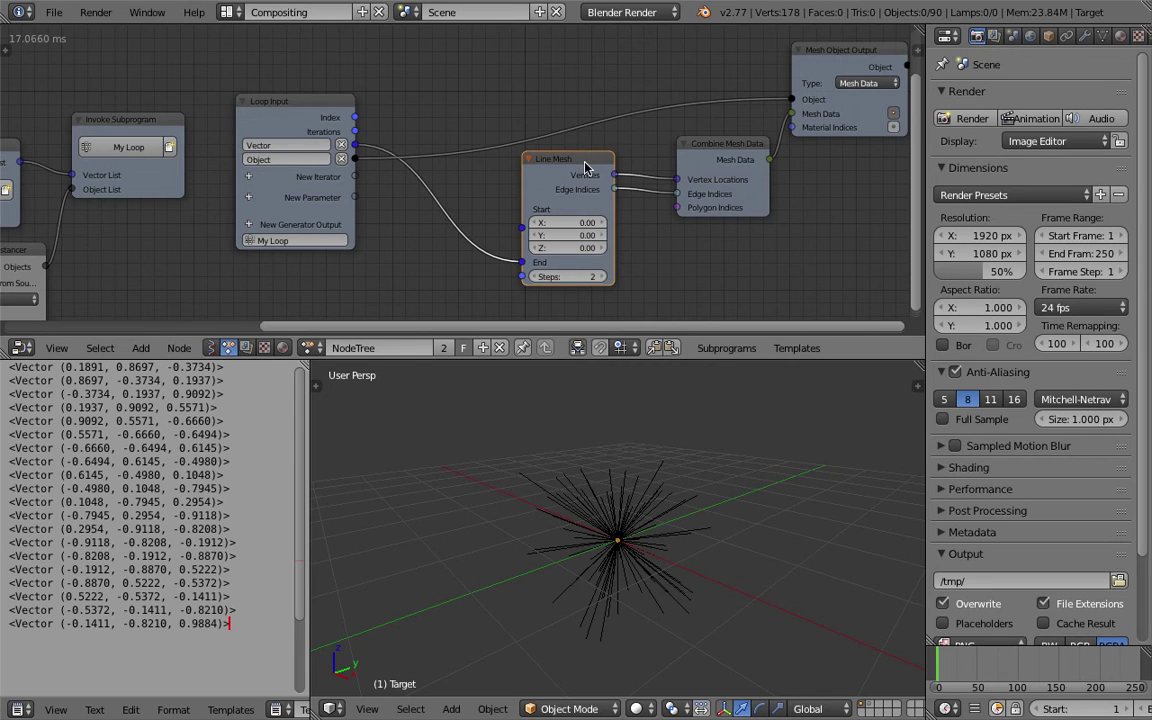
{"action": "middle_click_drag", "start_coordinate": [430, 230], "coordinate": [489, 226]}
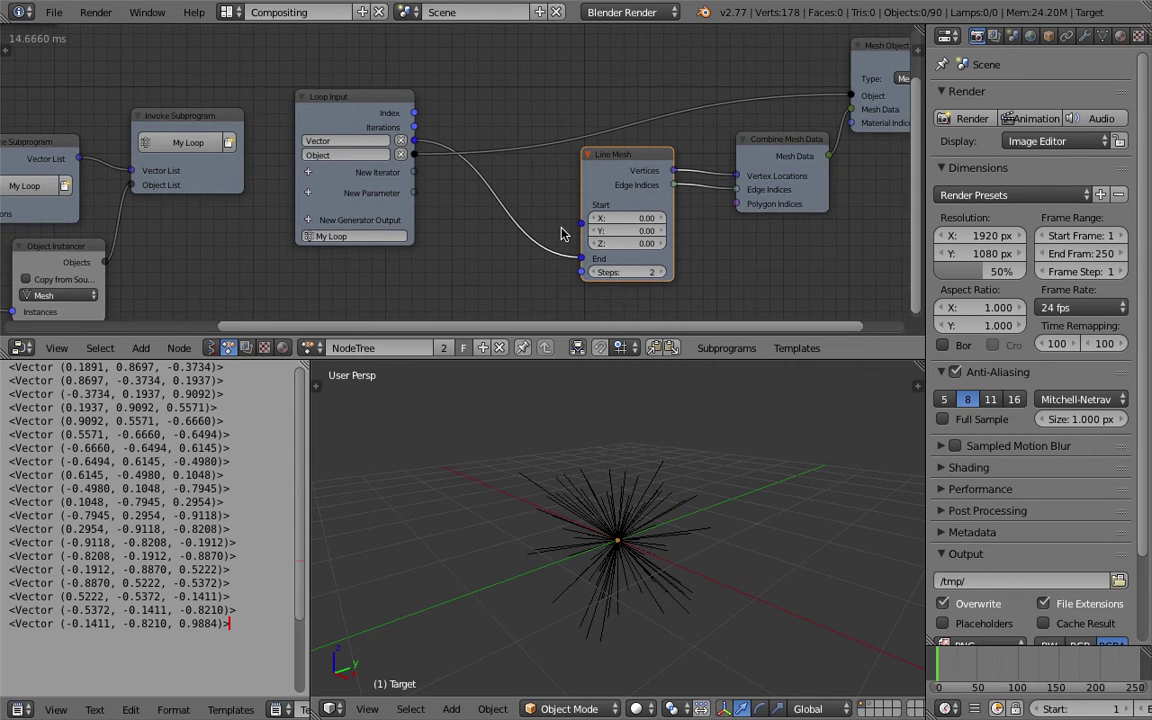
{"action": "scroll", "coordinate": [560, 234], "scroll_direction": "up", "scroll_amount": 1}
{"action": "left_click_drag", "start_coordinate": [766, 358], "coordinate": [775, 380]}
{"action": "left_click_drag", "start_coordinate": [928, 278], "coordinate": [969, 276]}
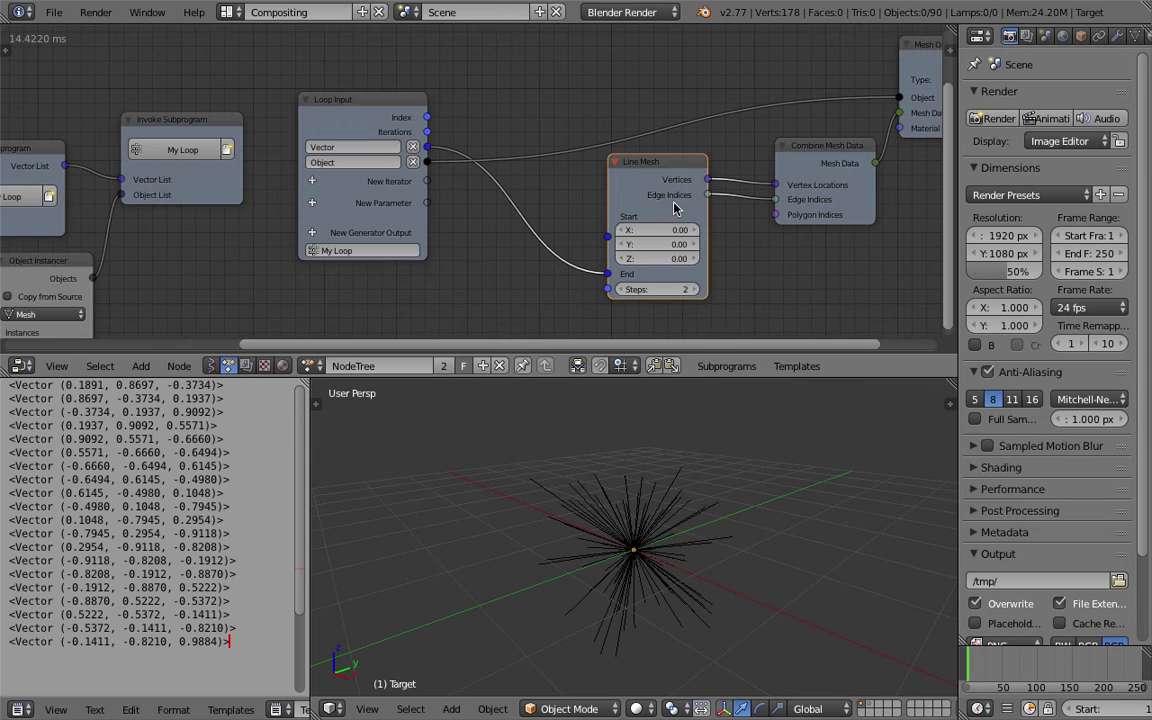
Move Line Mesh, Combine Mesh Data and Mesh Object Output further from Loop Input to make room for another node
{"action": "scroll", "coordinate": [600, 148], "scroll_direction": "down", "scroll_amount": 2}
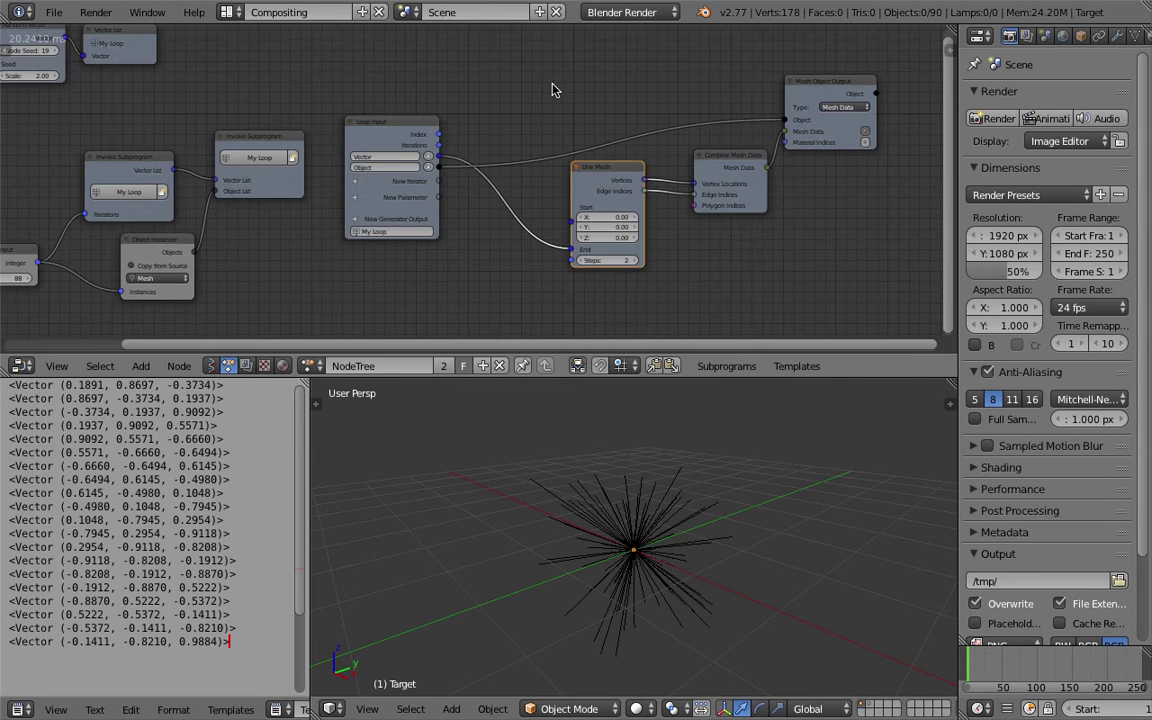
{"action": "key", "text": "g"}
{"action": "left_click", "coordinate": [425, 136]}
{"action": "left_click_drag", "start_coordinate": [729, 155], "coordinate": [726, 173]}
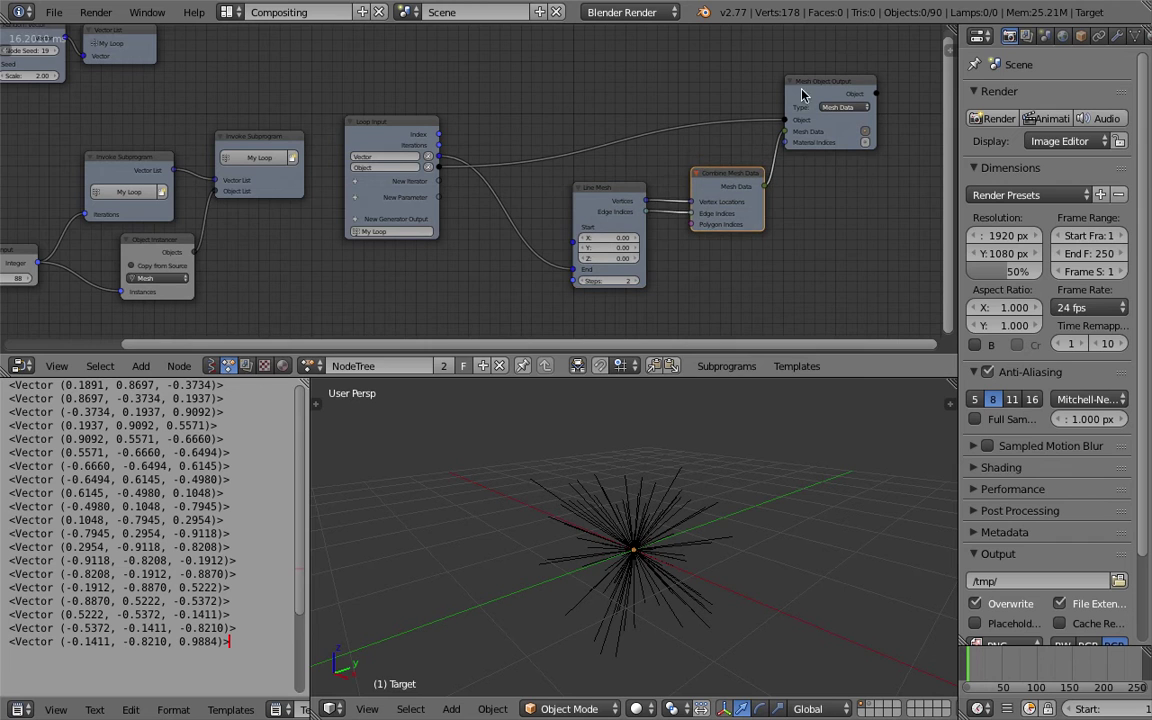
{"action": "left_click_drag", "start_coordinate": [826, 83], "coordinate": [842, 76]}
{"action": "left_click_drag", "start_coordinate": [735, 104], "coordinate": [737, 102]}
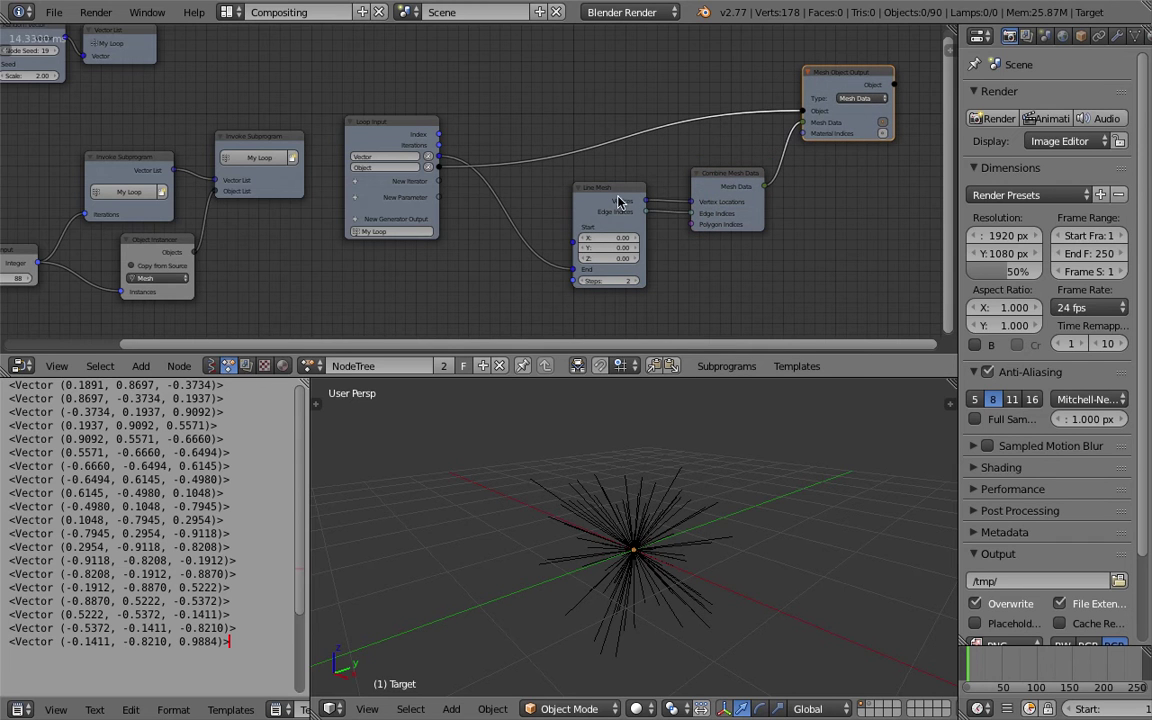
{"action": "left_click", "coordinate": [413, 120]}
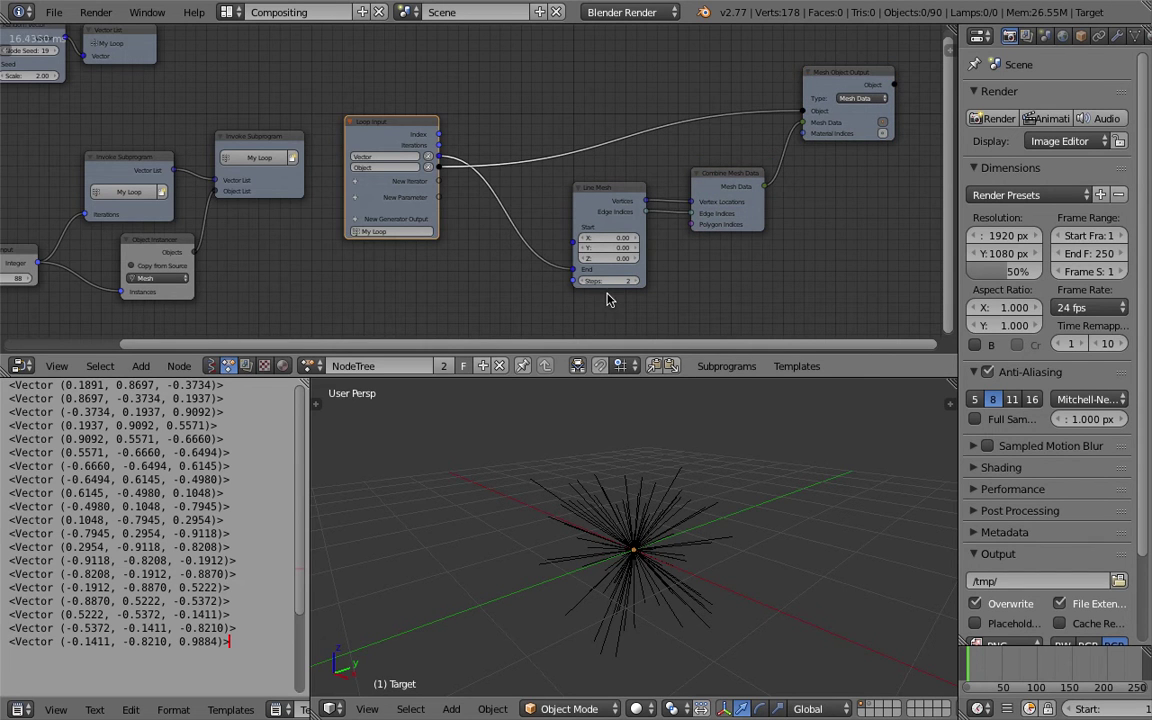
{"action": "middle_click_drag", "start_coordinate": [683, 498], "coordinate": [657, 494]}
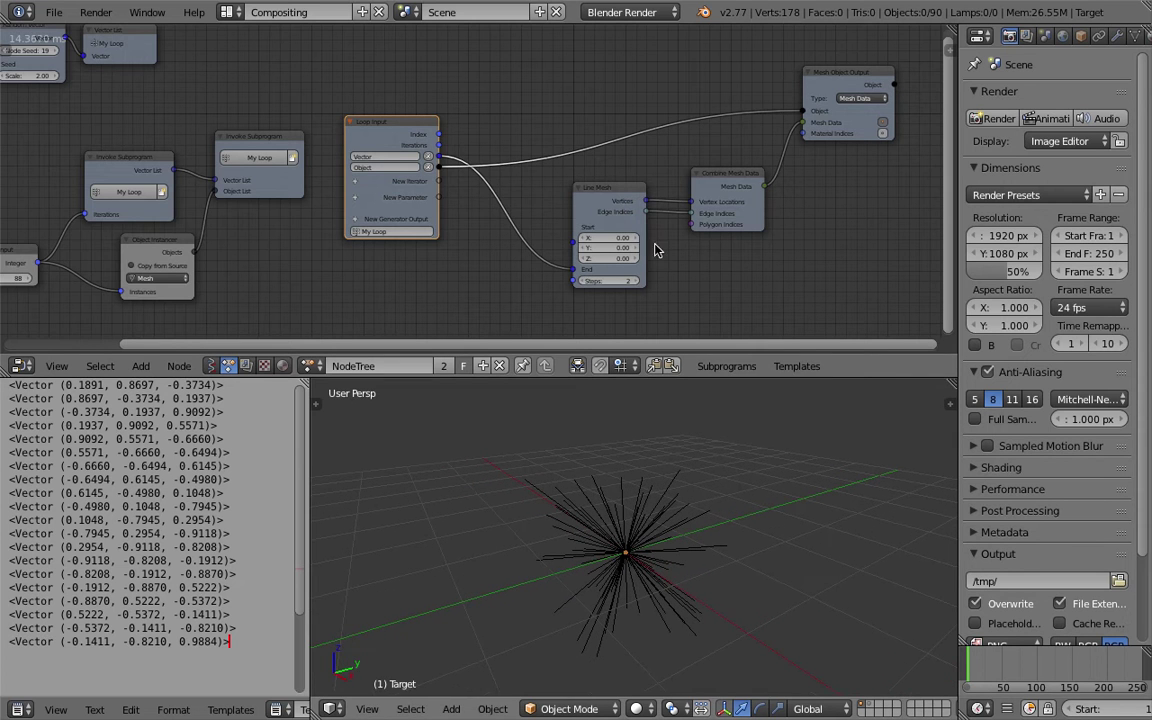
{"action": "left_click_drag", "start_coordinate": [627, 195], "coordinate": [645, 195]}
{"action": "left_click_drag", "start_coordinate": [731, 176], "coordinate": [738, 158]}
{"action": "left_click_drag", "start_coordinate": [839, 71], "coordinate": [858, 65]}
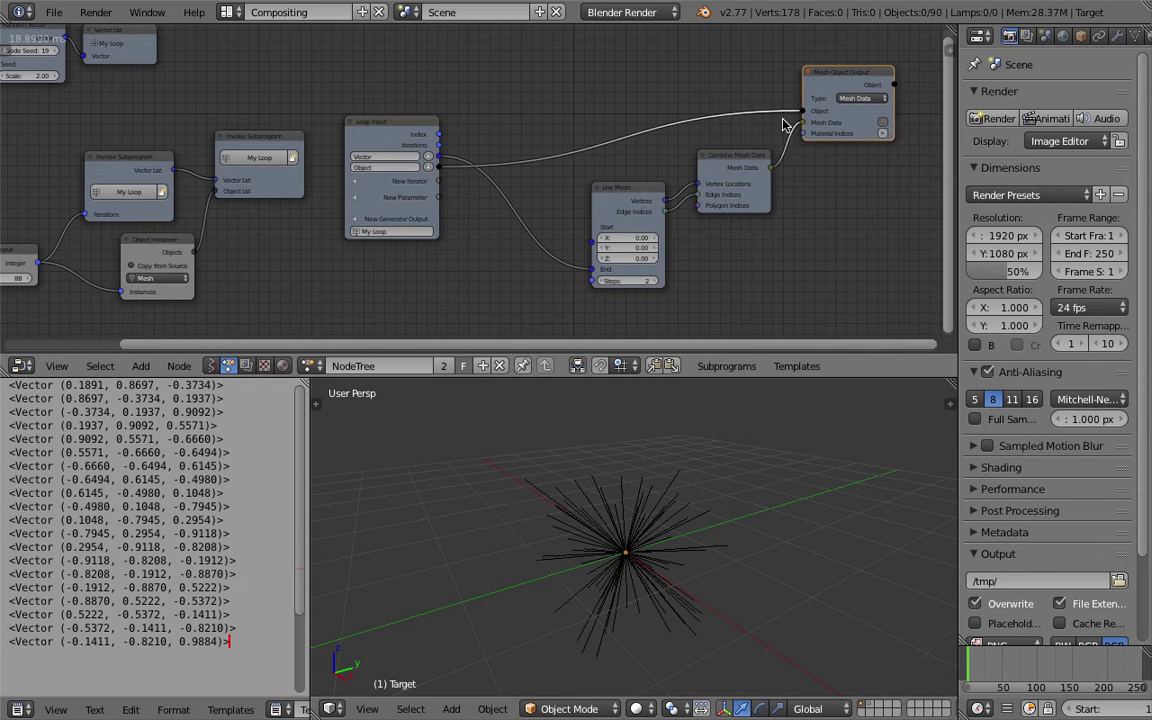
Add a Vector Math node in the space between Loop Input and Line Mesh
{"action": "key", "text": "shift+a"}
{"action": "left_click", "coordinate": [506, 243]}
{"action": "type", "text": "vector ma"}
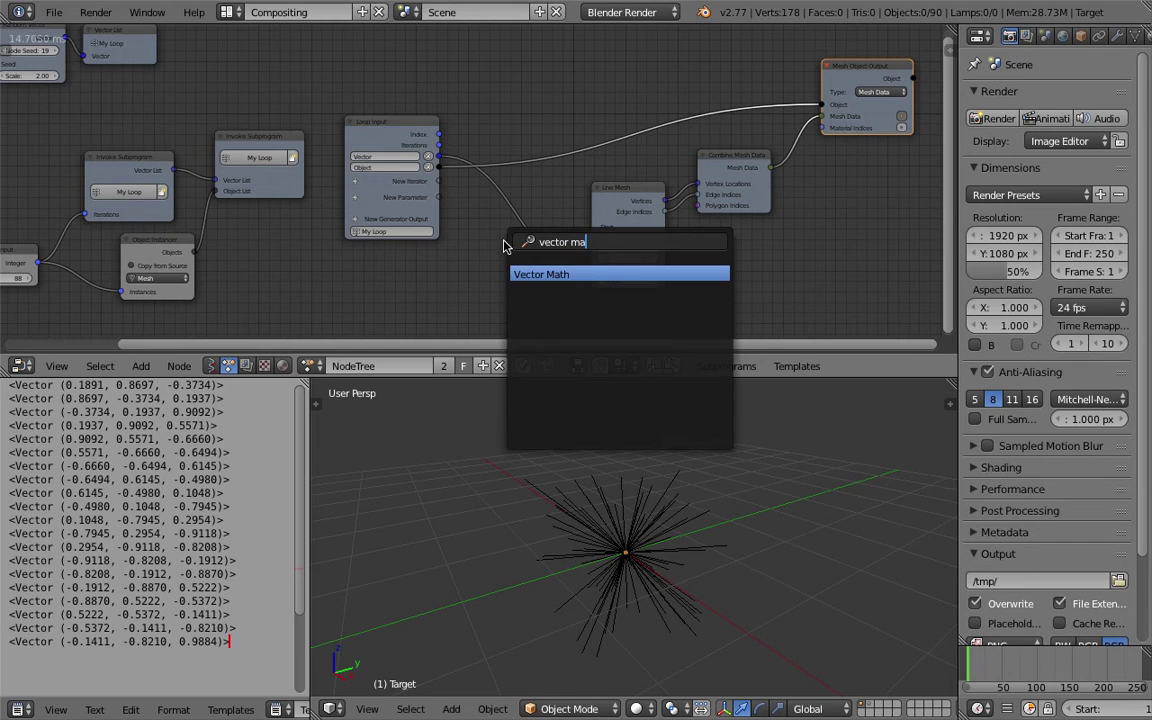
{"action": "key", "text": "Return"}
{"action": "left_click", "coordinate": [475, 268]}
{"action": "middle_click_drag", "start_coordinate": [477, 250], "coordinate": [485, 144]}
{"action": "scroll", "coordinate": [500, 170], "scroll_direction": "up", "scroll_amount": 1}
Set the Vector Math operation to Scale and insert the node into the link between the Vector iterator and Line Mesh End
{"action": "left_click", "coordinate": [518, 209]}
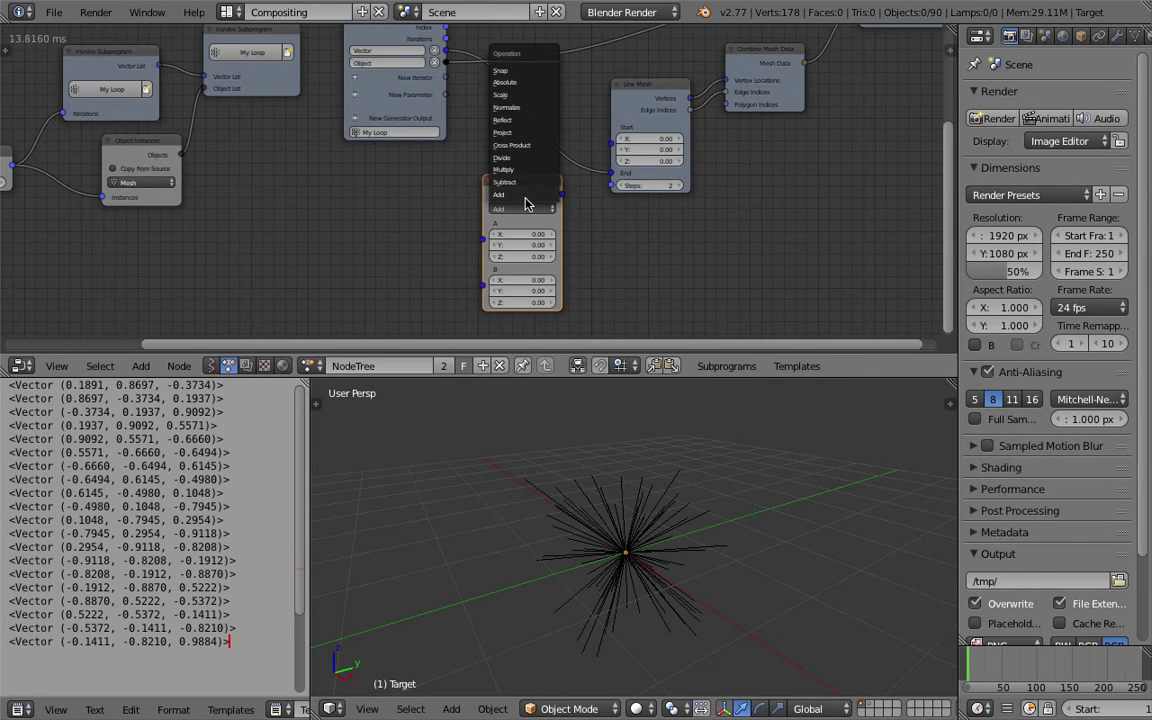
{"action": "left_click", "coordinate": [518, 97]}
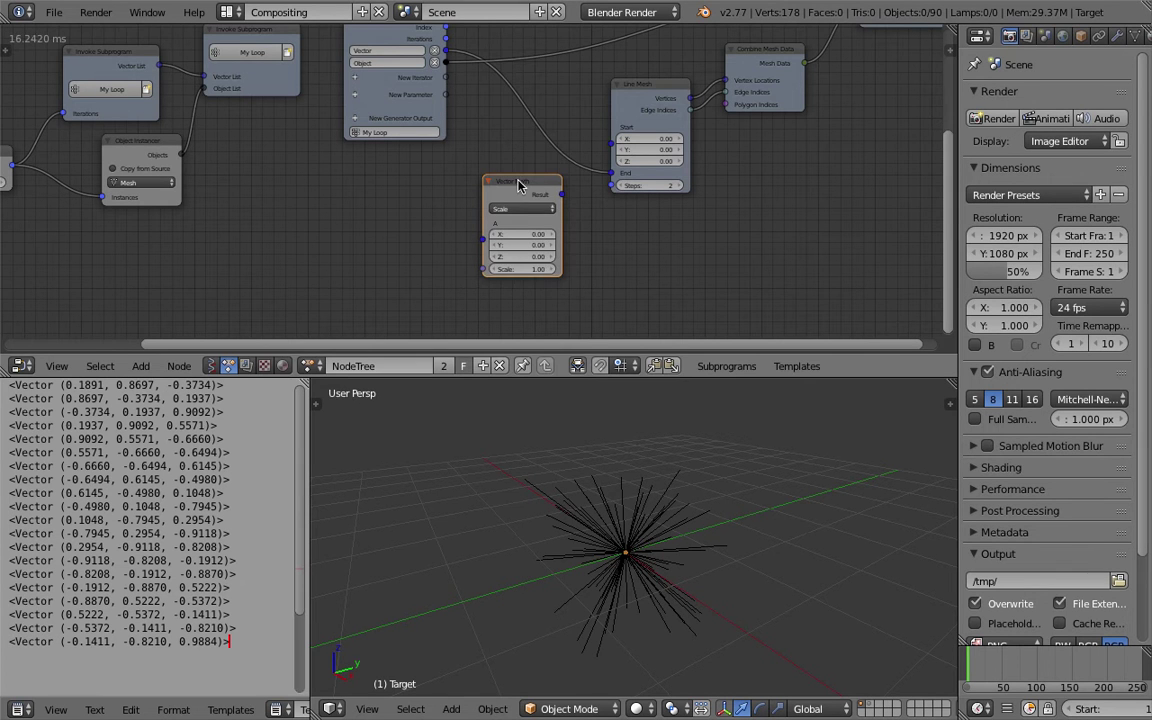
{"action": "key", "text": "g"}
{"action": "left_click", "coordinate": [545, 121]}
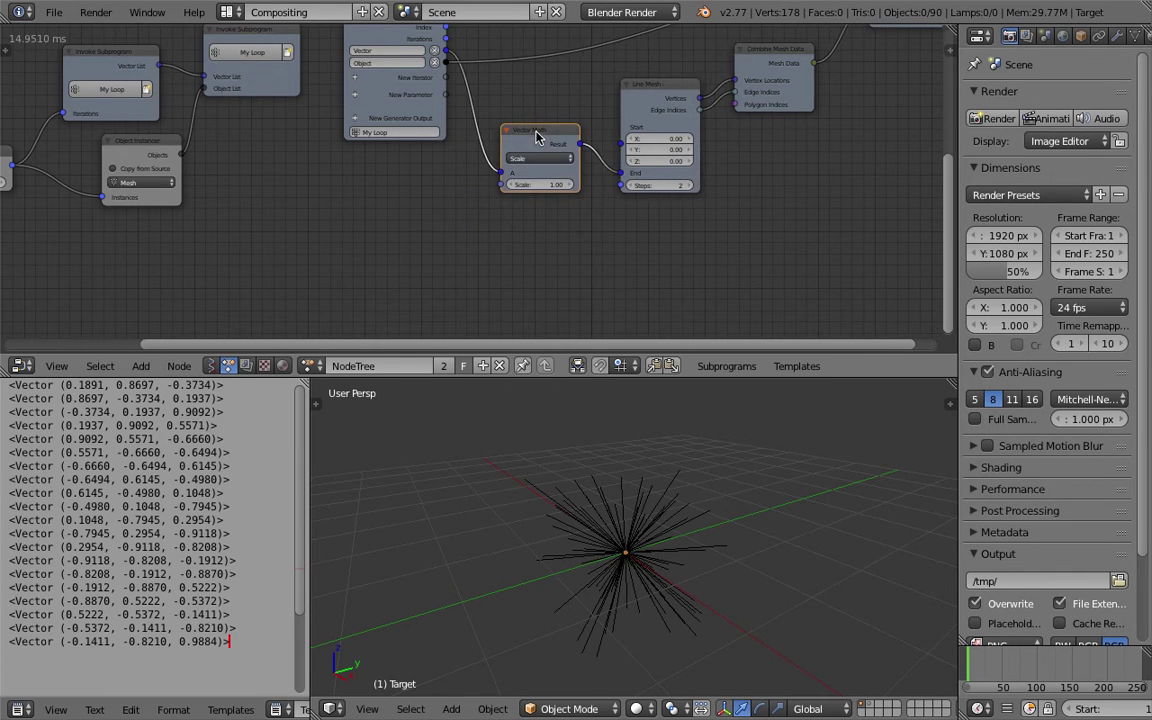
Reduce the Vector Math scale to 0.55 and delete the leftover original line object from the 3D view
{"action": "middle_click_drag", "start_coordinate": [549, 146], "coordinate": [558, 222]}
{"action": "left_click_drag", "start_coordinate": [549, 261], "coordinate": [521, 261]}
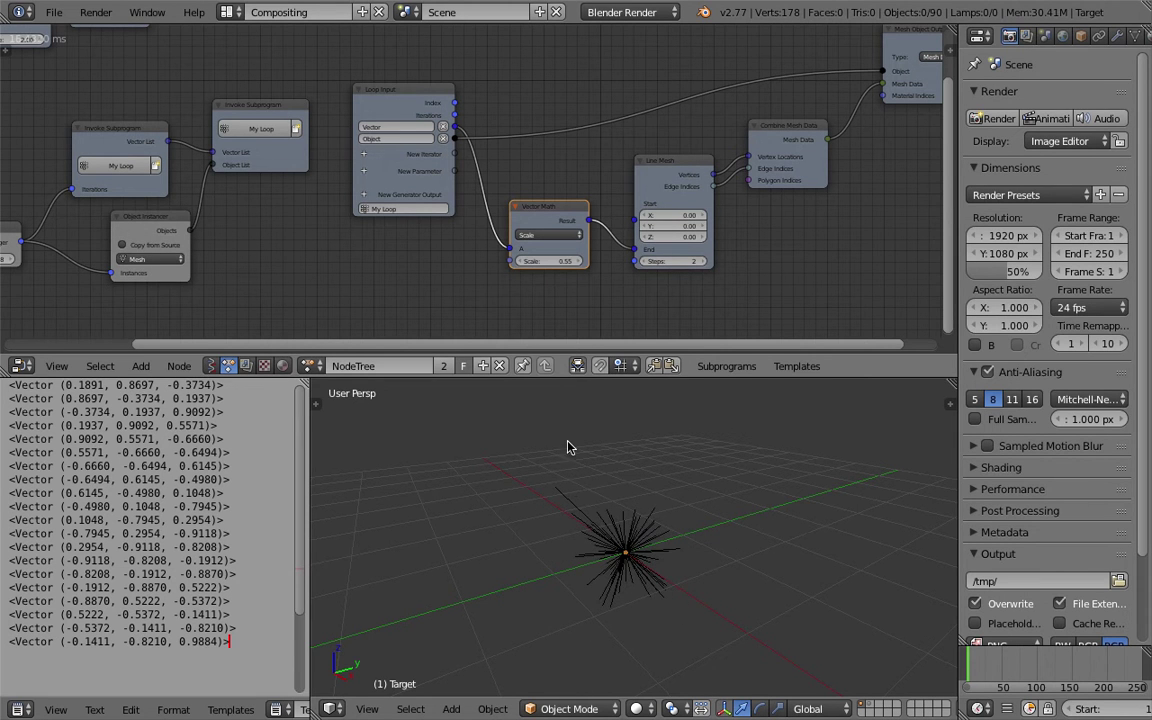
{"action": "right_click", "coordinate": [568, 500]}
{"action": "key", "text": "x"}
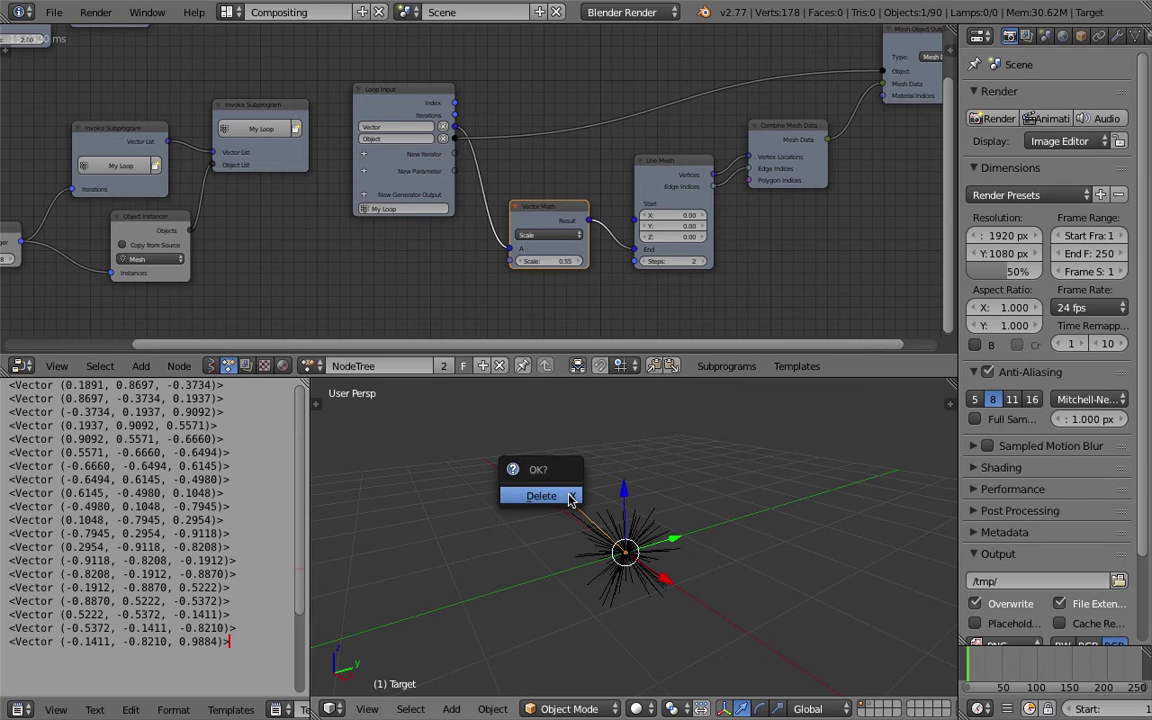
{"action": "left_click", "coordinate": [566, 497]}
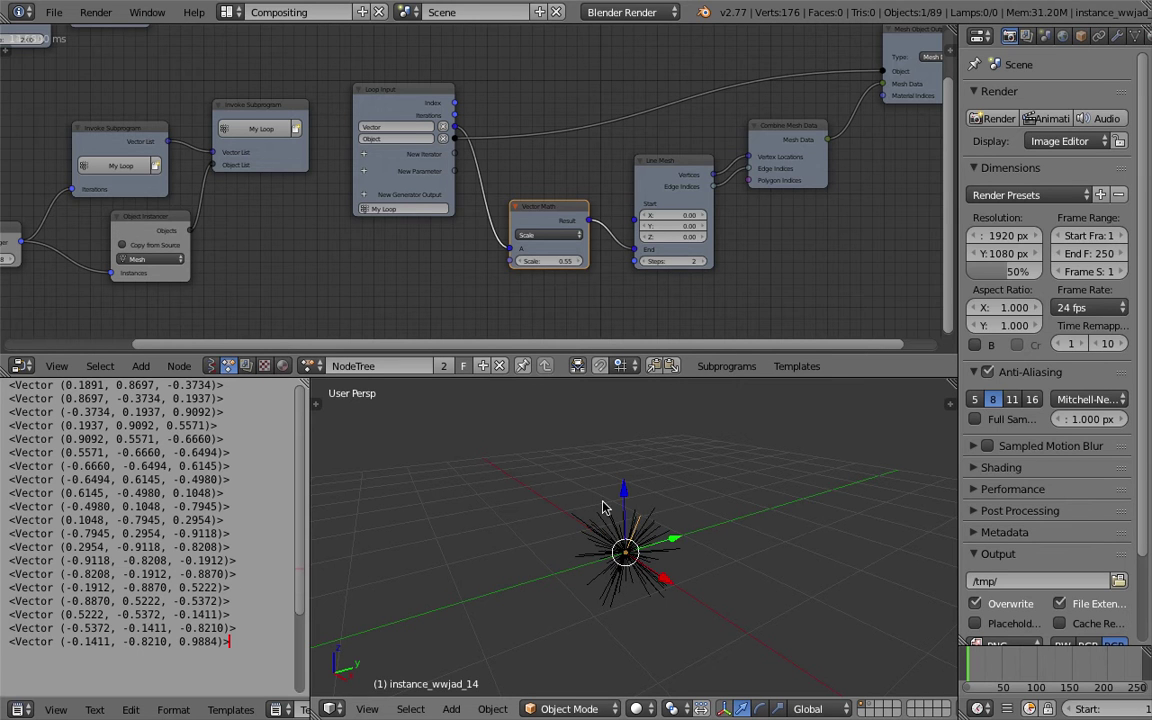
Set the Vector Math scale to 1.15 and orbit around the lines to inspect them
{"action": "left_click_drag", "start_coordinate": [548, 261], "coordinate": [611, 261]}
{"action": "left_click_drag", "start_coordinate": [695, 261], "coordinate": [608, 261]}
{"action": "middle_click_drag", "start_coordinate": [680, 499], "coordinate": [616, 497]}
{"action": "left_click", "coordinate": [635, 484]}
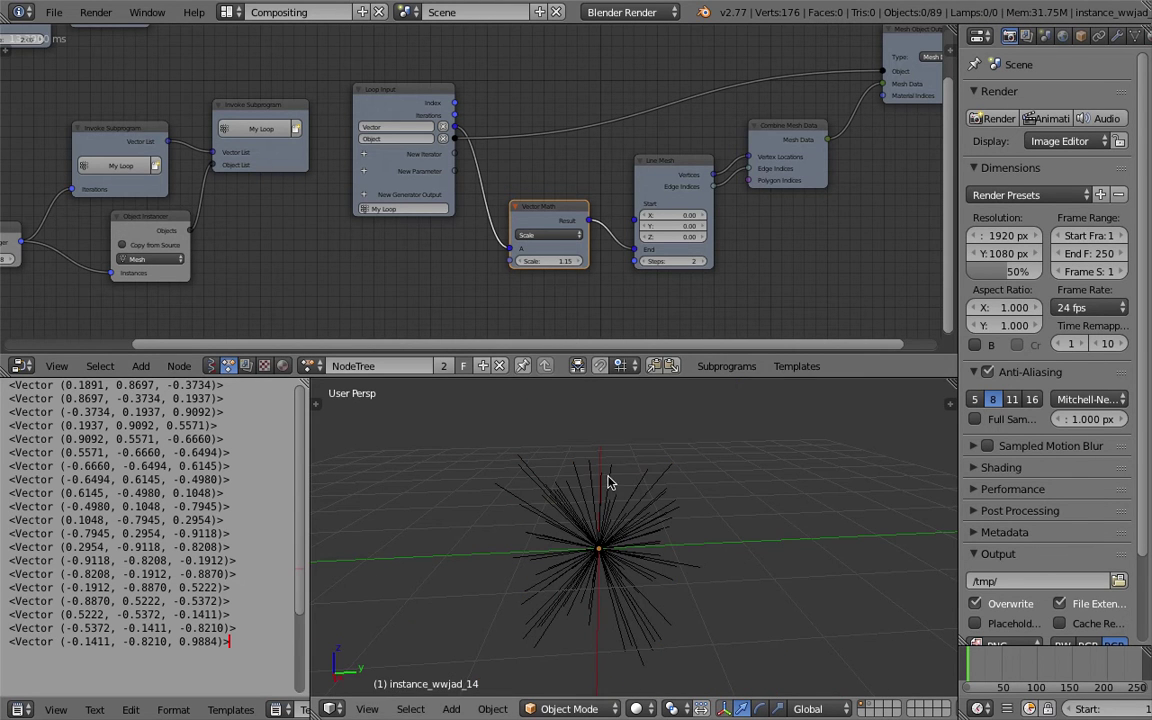
Reposition the Vector Math node slightly higher between Loop Input and Line Mesh
{"action": "left_click_drag", "start_coordinate": [530, 204], "coordinate": [517, 193]}
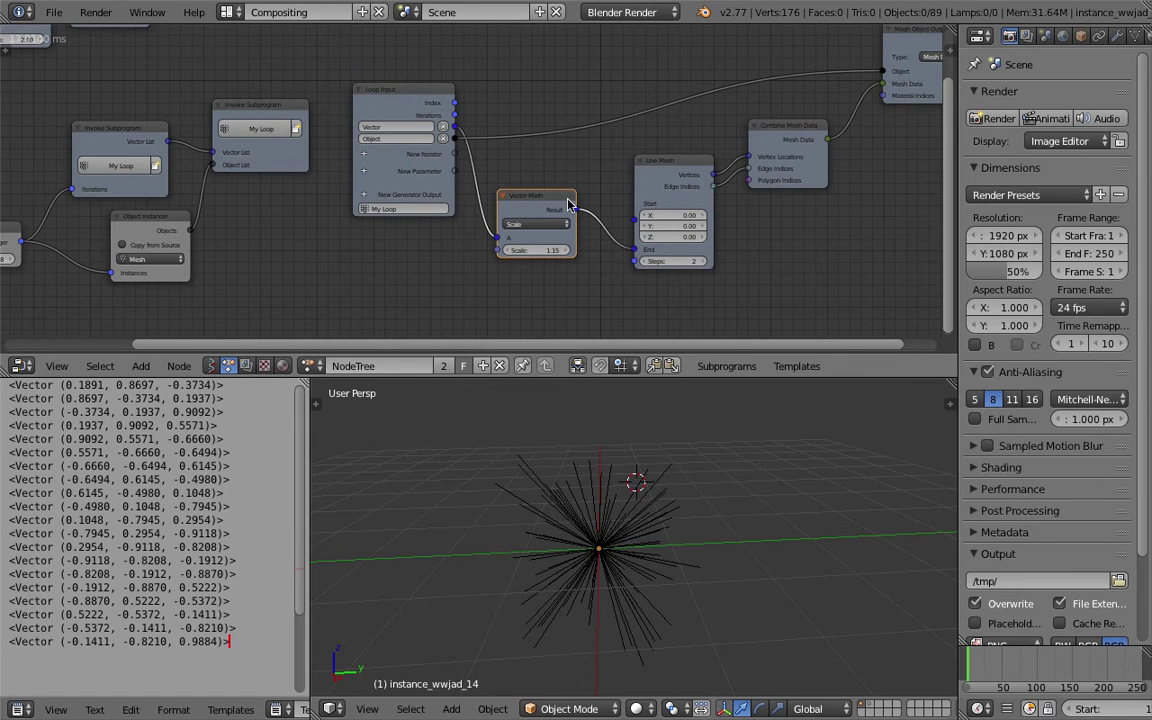
{"action": "left_click_drag", "start_coordinate": [557, 191], "coordinate": [569, 178]}
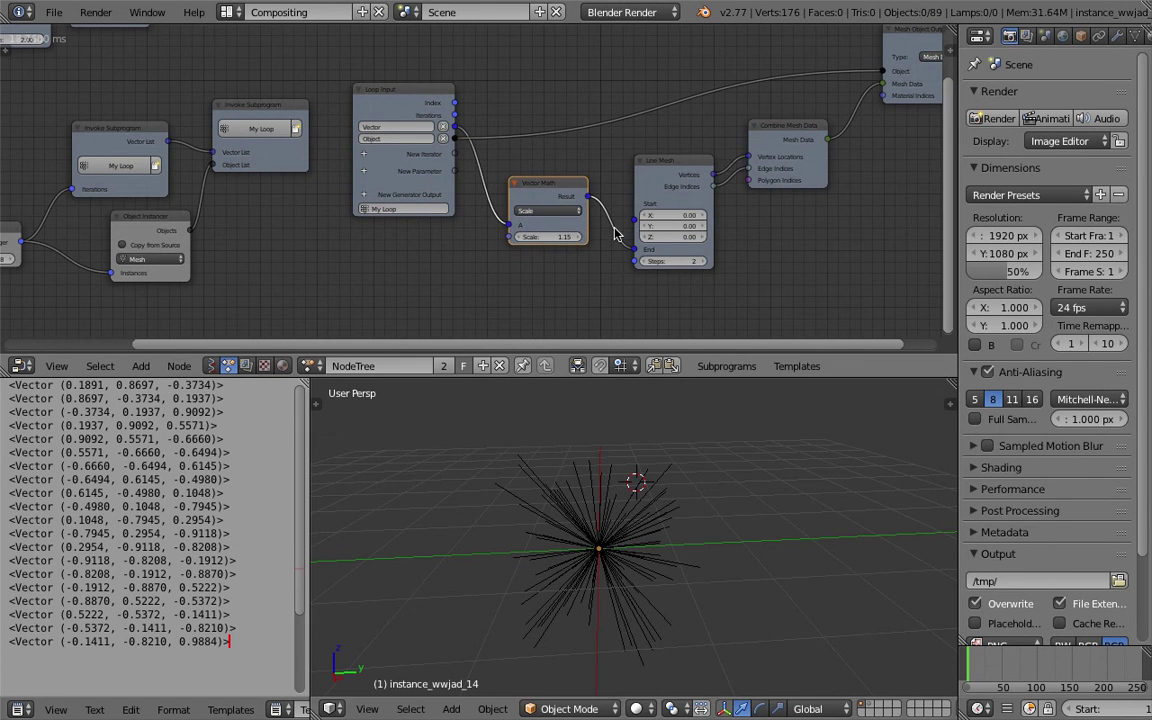
{"action": "left_click", "coordinate": [685, 168]}
Add a Random Number node in the free space above the Vector Math node
{"action": "scroll", "coordinate": [480, 125], "scroll_direction": "up", "scroll_amount": 1}
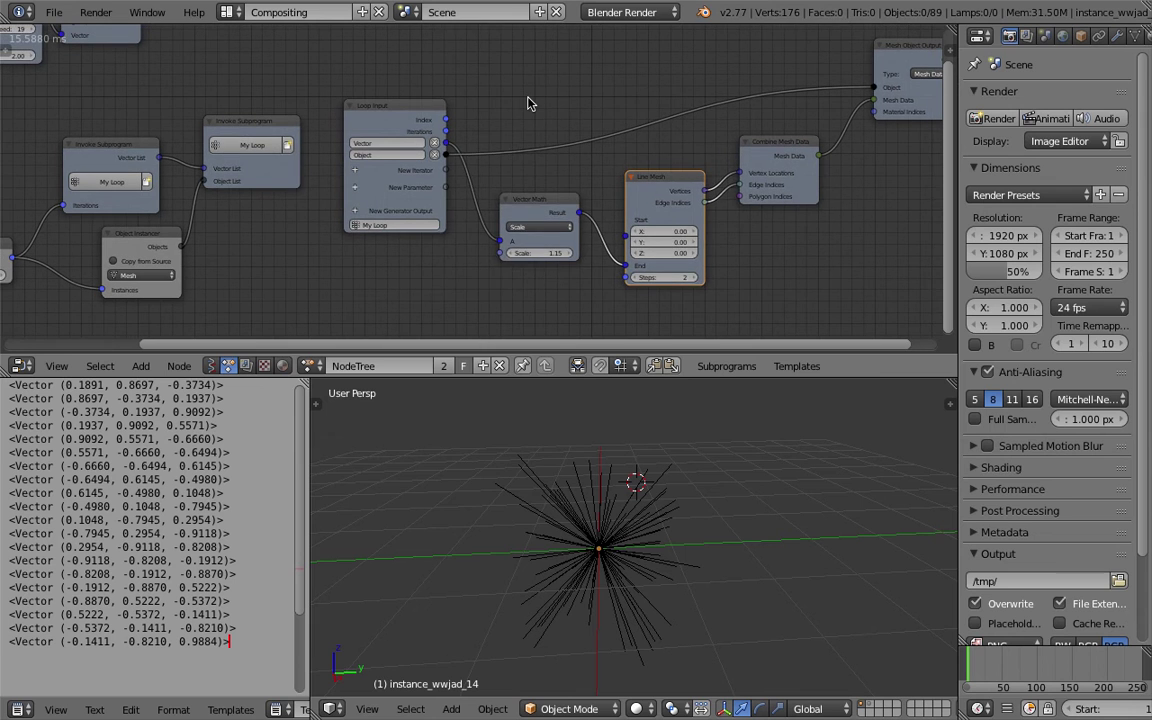
{"action": "key", "text": "shift+a"}
{"action": "left_click", "coordinate": [525, 98]}
{"action": "type", "text": "random"}
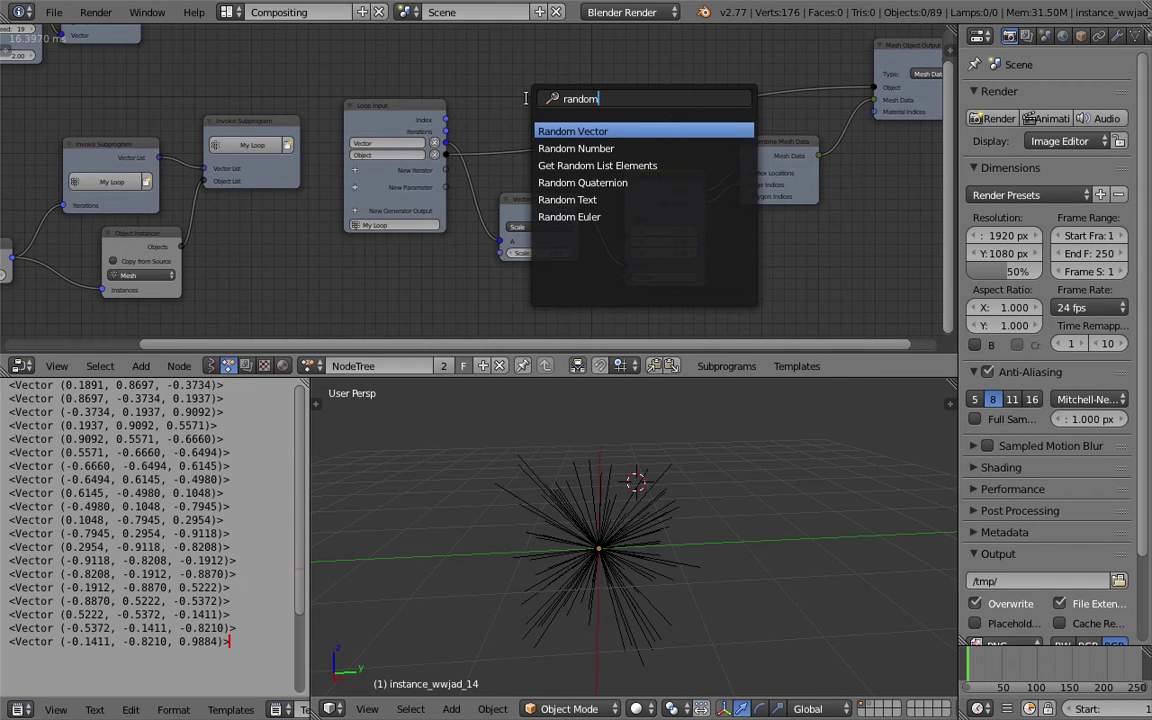
{"action": "key", "text": "Down"}
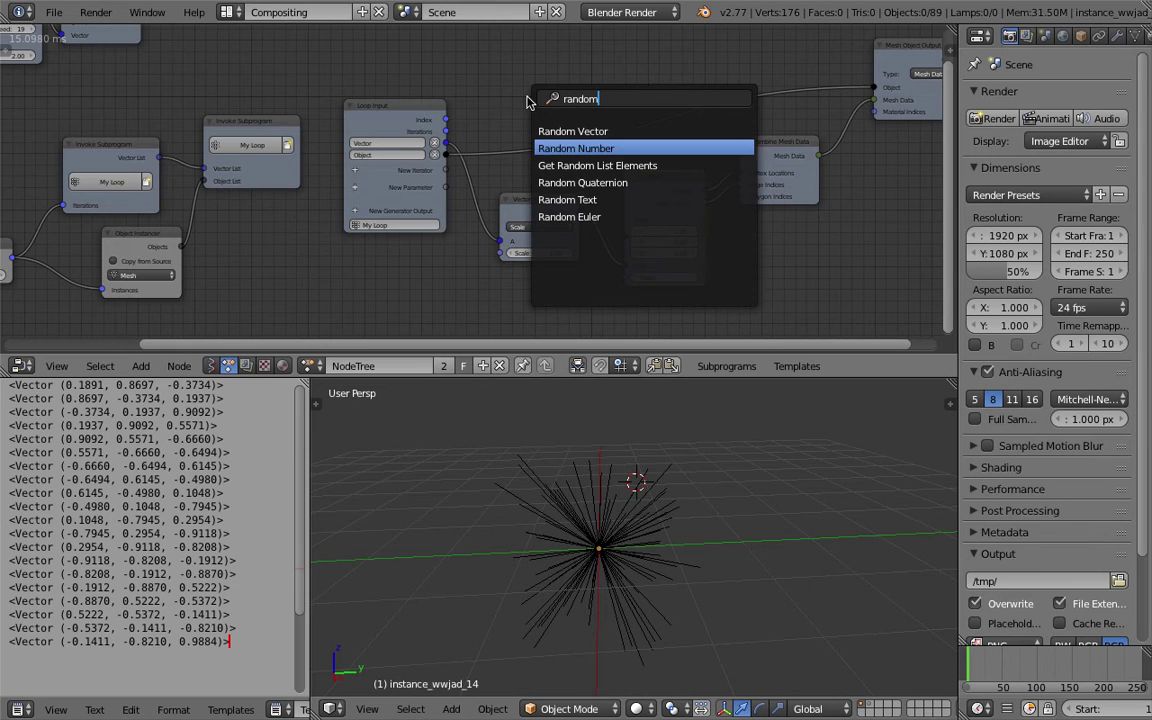
{"action": "key", "text": "Return"}
{"action": "left_click", "coordinate": [502, 48]}
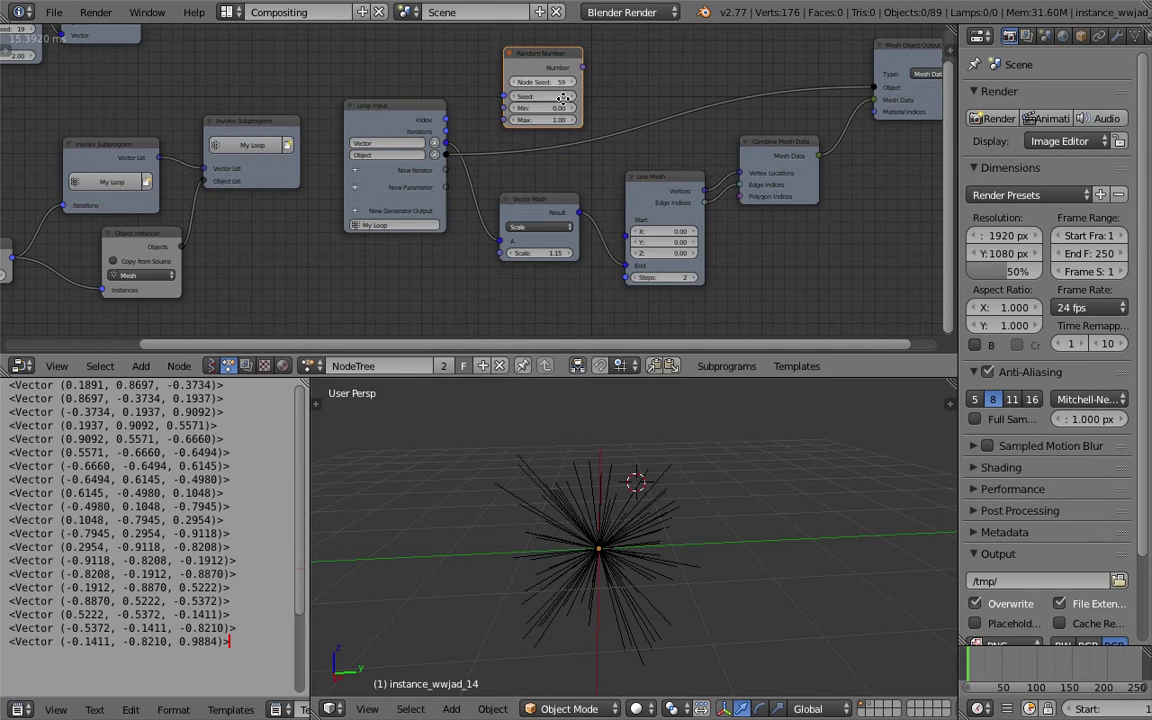
Spread the Line Mesh, Combine Mesh Data and Vector Math nodes apart to make room beside Loop Input
{"action": "middle_click_drag", "start_coordinate": [552, 122], "coordinate": [534, 148]}
{"action": "scroll", "coordinate": [534, 148], "scroll_direction": "up", "scroll_amount": 1}
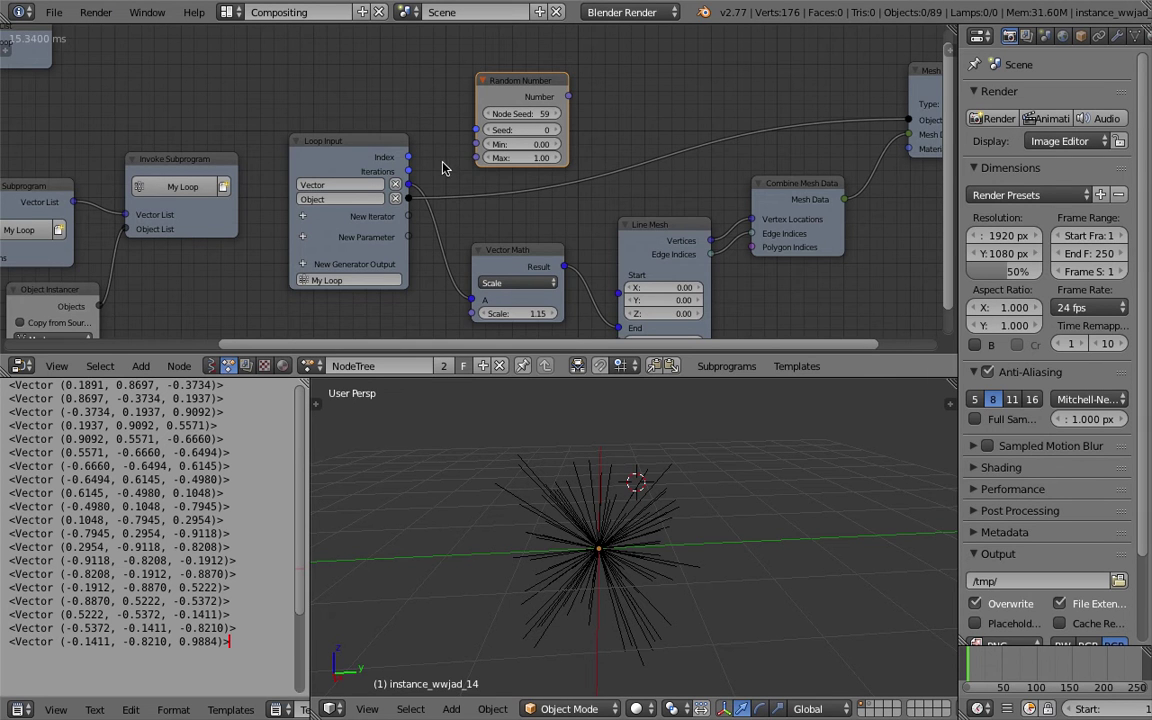
{"action": "left_click", "coordinate": [390, 140]}
{"action": "left_click", "coordinate": [530, 251]}
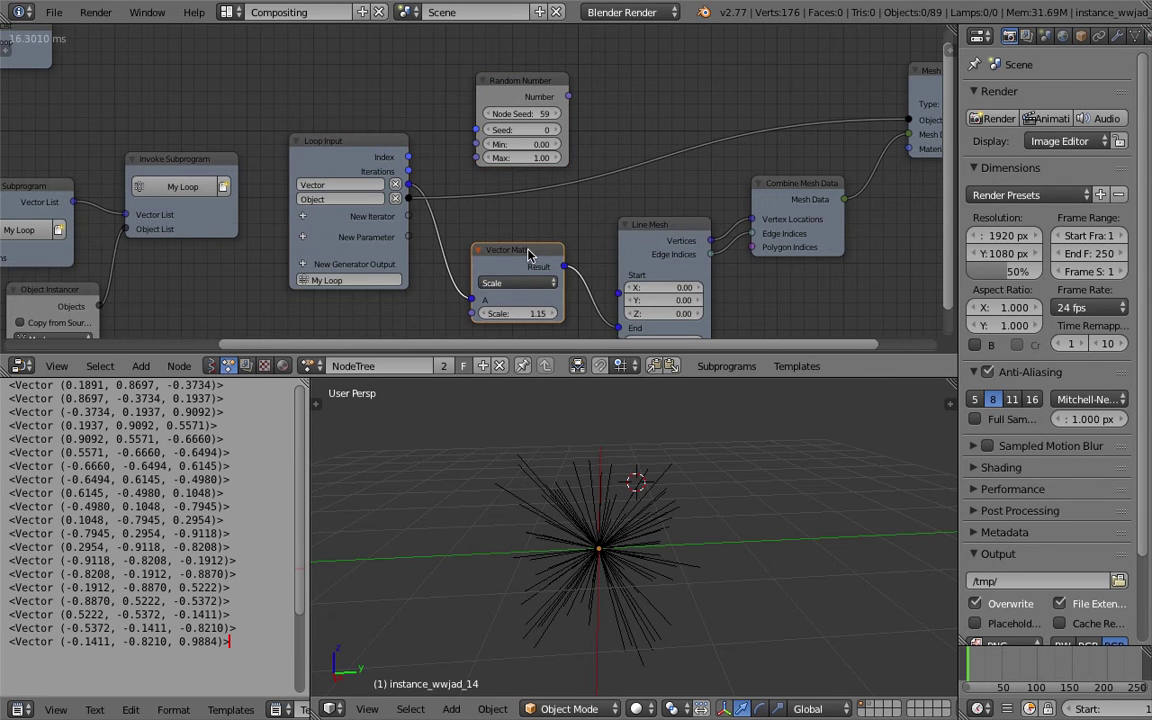
{"action": "left_click_drag", "start_coordinate": [685, 222], "coordinate": [697, 213]}
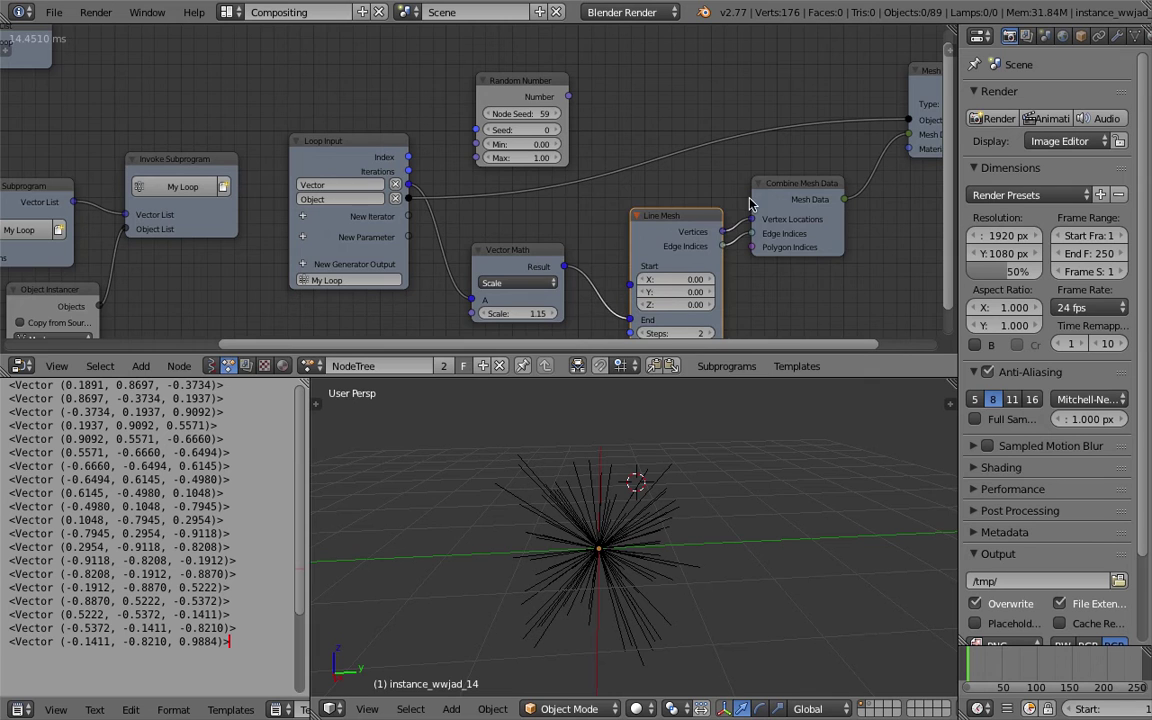
{"action": "left_click_drag", "start_coordinate": [785, 190], "coordinate": [825, 175]}
{"action": "left_click_drag", "start_coordinate": [525, 251], "coordinate": [552, 241]}
Link Loop Input Index to Random Number Seed and its Number output to Vector Math Scale, with Min 0.75 and Max 1.48
{"action": "left_click_drag", "start_coordinate": [408, 157], "coordinate": [476, 130]}
{"action": "left_click_drag", "start_coordinate": [568, 97], "coordinate": [498, 303]}
{"action": "mouse_move", "coordinate": [522, 145]}
{"action": "left_mouse_down"}
{"action": "mouse_move", "coordinate": [600, 158]}
{"action": "mouse_move", "coordinate": [535, 152]}
{"action": "left_mouse_up"}
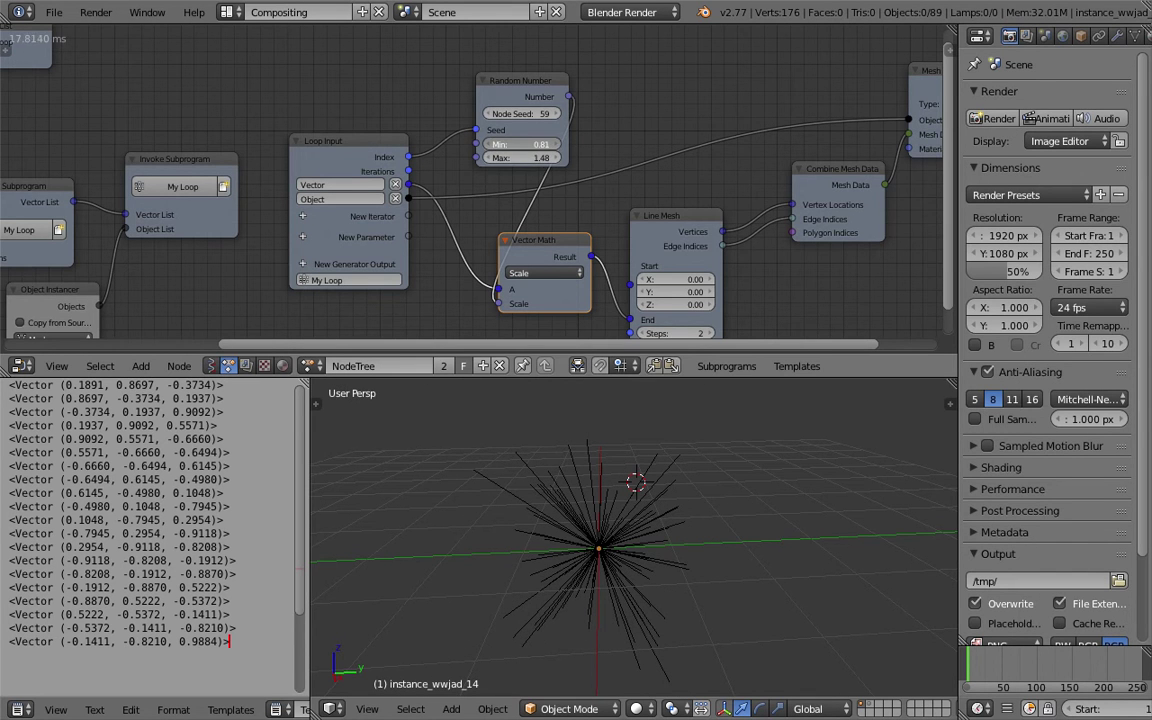
Move Mesh Object Output, Combine Mesh Data, Line Mesh and Vector Math further from Loop Input, and shift Random Number closer to it
{"action": "middle_click_drag", "start_coordinate": [905, 165], "coordinate": [803, 134]}
{"action": "scroll", "coordinate": [803, 134], "scroll_direction": "down", "scroll_amount": 2}
{"action": "left_click", "coordinate": [838, 58]}
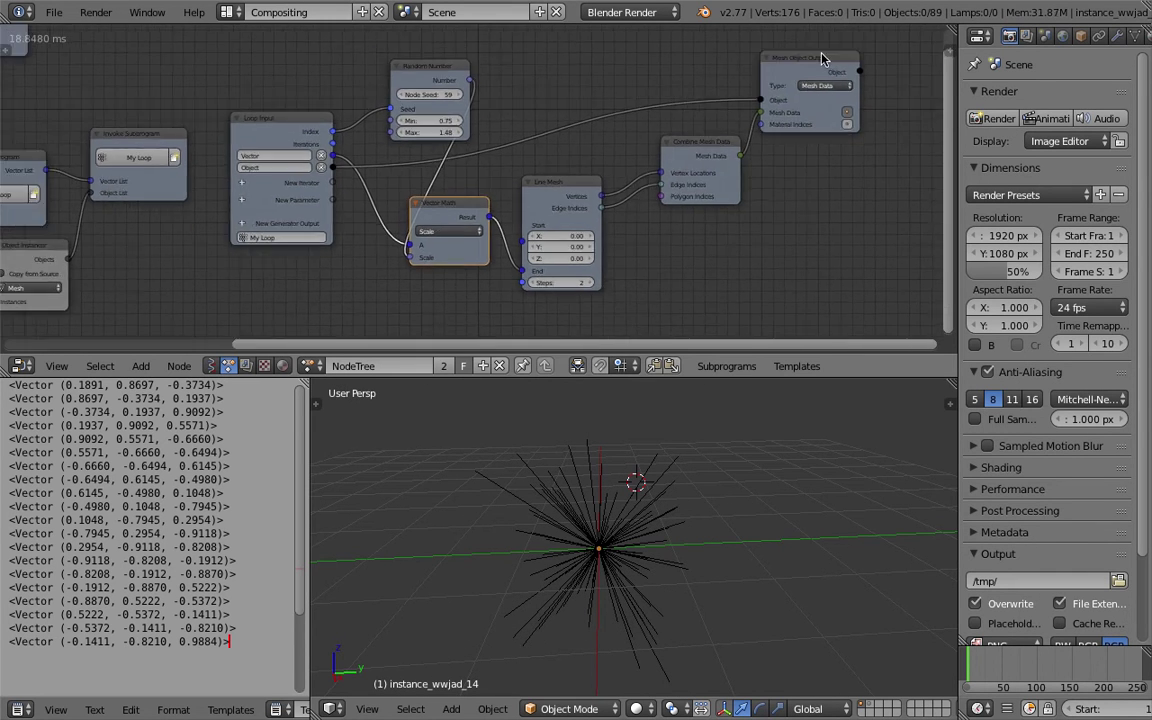
{"action": "left_click_drag", "start_coordinate": [838, 58], "coordinate": [873, 44]}
{"action": "left_click_drag", "start_coordinate": [715, 145], "coordinate": [750, 123]}
{"action": "left_click_drag", "start_coordinate": [577, 193], "coordinate": [615, 171]}
{"action": "left_click", "coordinate": [482, 207]}
{"action": "left_click_drag", "start_coordinate": [459, 206], "coordinate": [501, 196]}
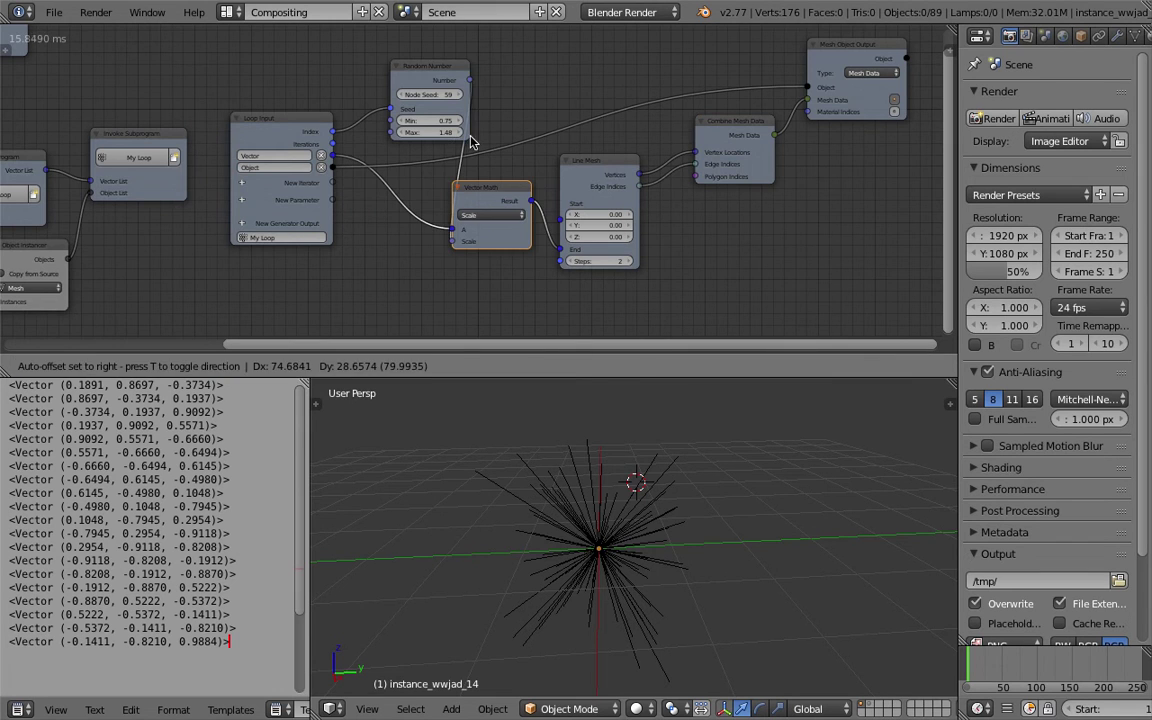
{"action": "left_click_drag", "start_coordinate": [425, 67], "coordinate": [386, 75]}
Set the Random Number Min to 0.20 and inspect the varied line lengths
{"action": "middle_click_drag", "start_coordinate": [425, 92], "coordinate": [477, 117]}
{"action": "scroll", "coordinate": [478, 117], "scroll_direction": "up", "scroll_amount": 2}
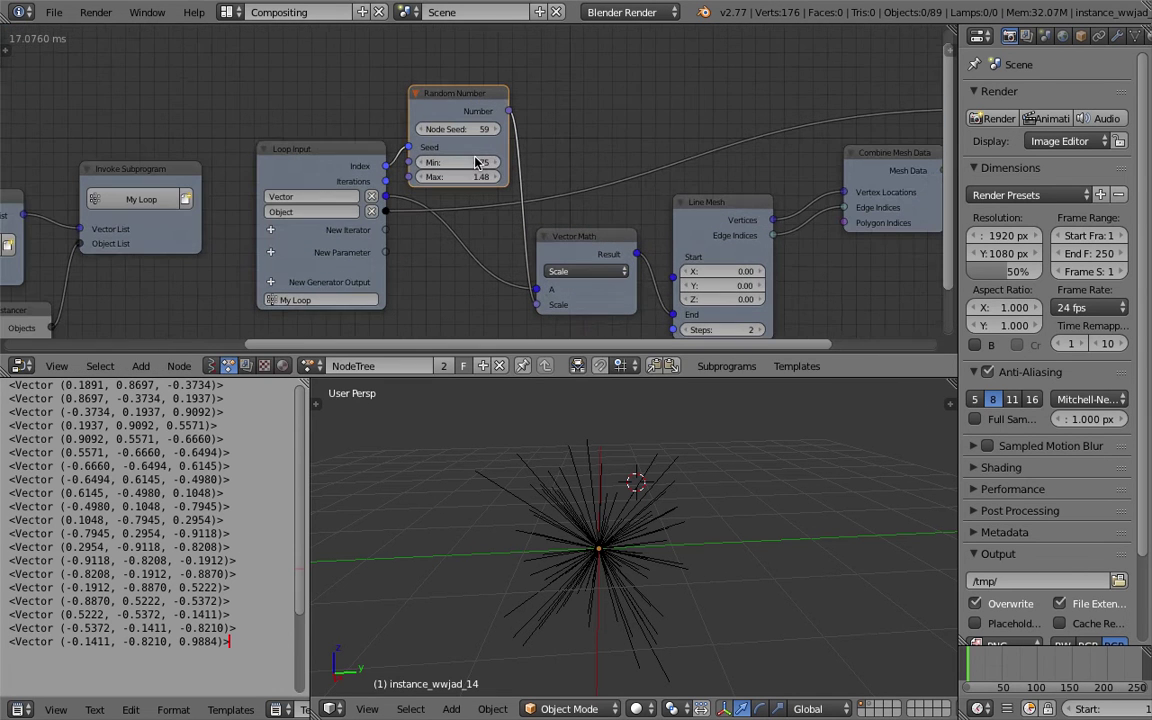
{"action": "left_click", "coordinate": [470, 164]}
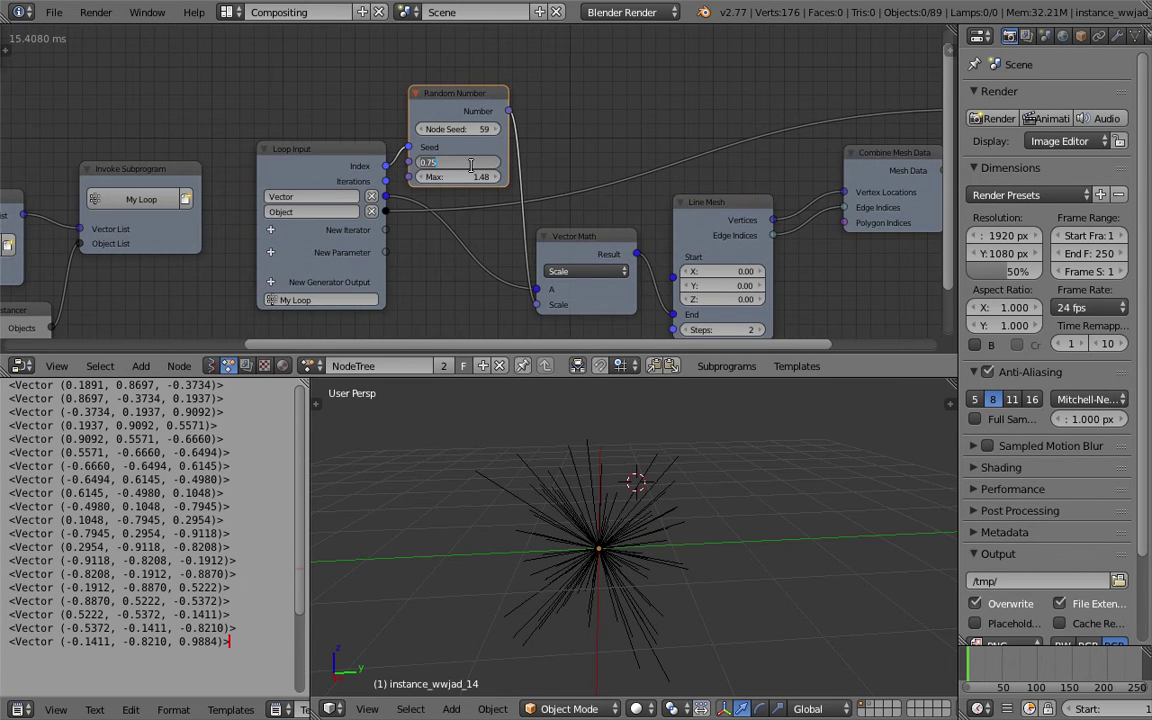
{"action": "key", "text": "Return"}
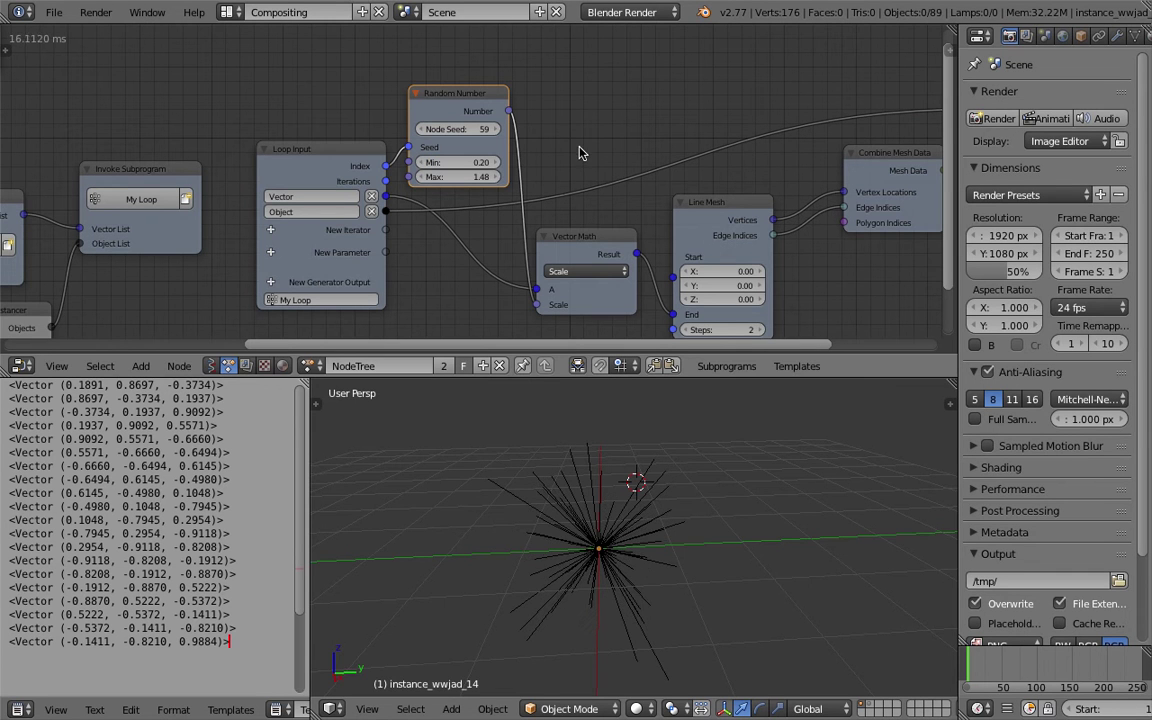
{"action": "middle_click_drag", "start_coordinate": [619, 517], "coordinate": [646, 510]}
{"action": "middle_click_drag", "start_coordinate": [655, 497], "coordinate": [585, 530]}
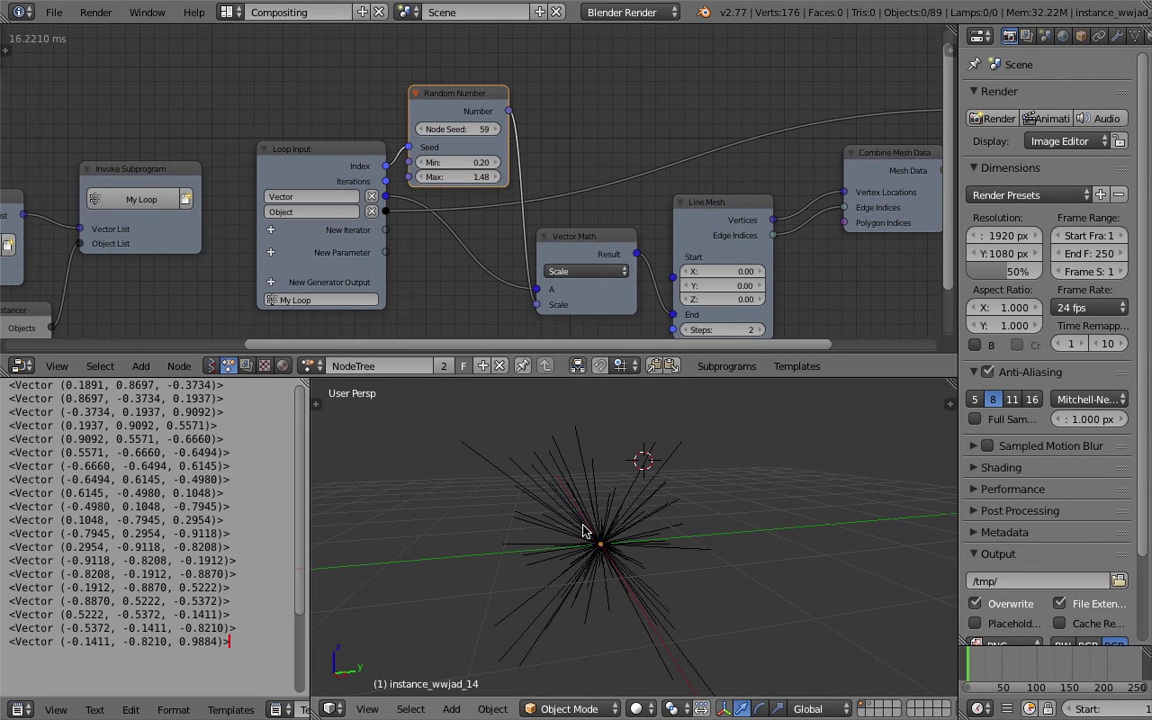
Set the Random Number Max to 1.00 and inspect the lines from another angle
{"action": "left_click", "coordinate": [478, 179]}
{"action": "type", "text": "1"}
{"action": "key", "text": "Return"}
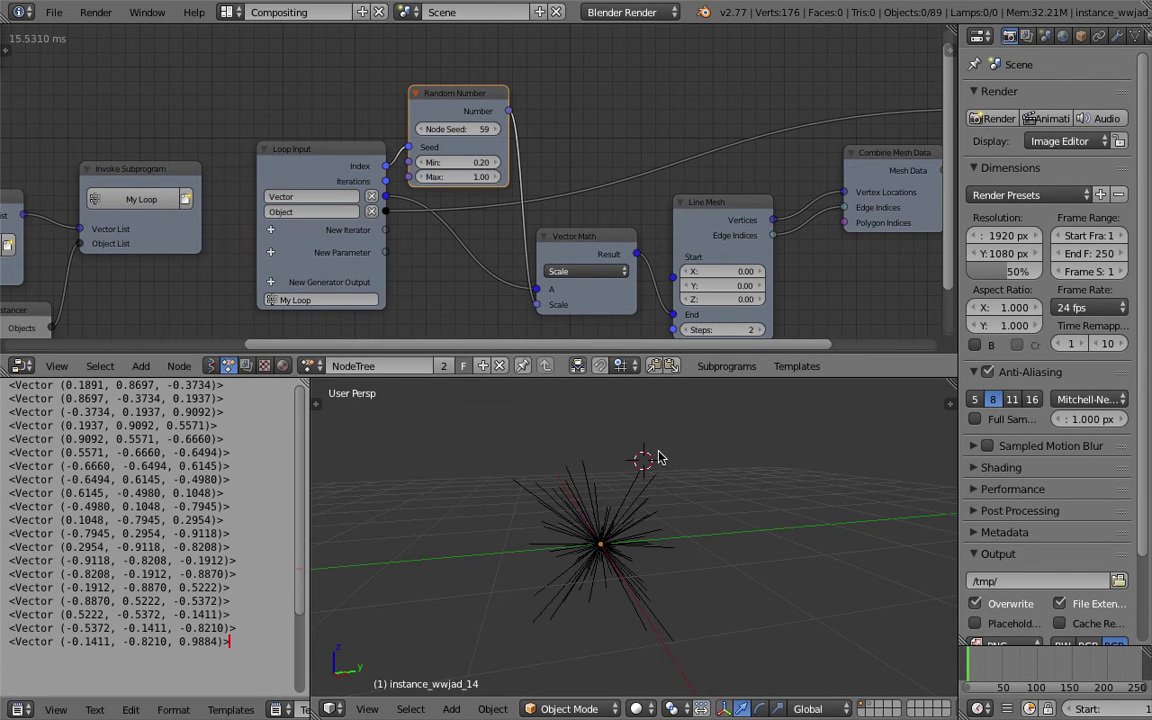
{"action": "middle_click_drag", "start_coordinate": [671, 482], "coordinate": [489, 455]}
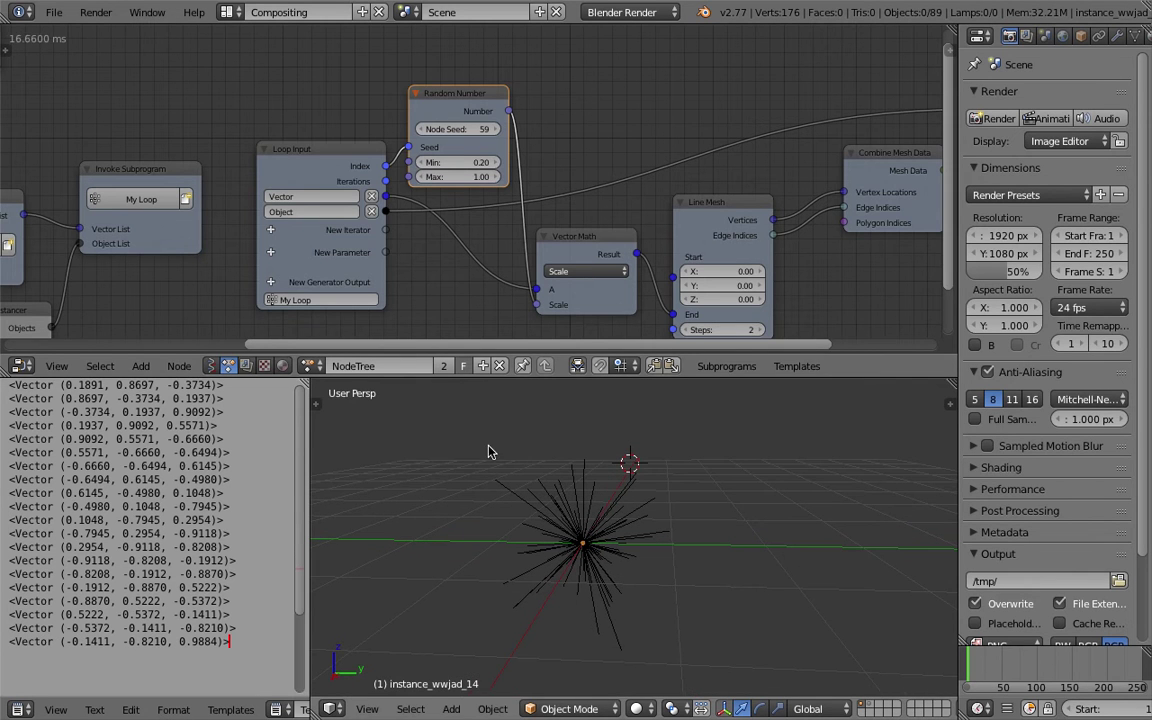
Raise the Random Number Max to 3.10 and check the longer lines
{"action": "left_click", "coordinate": [480, 180]}
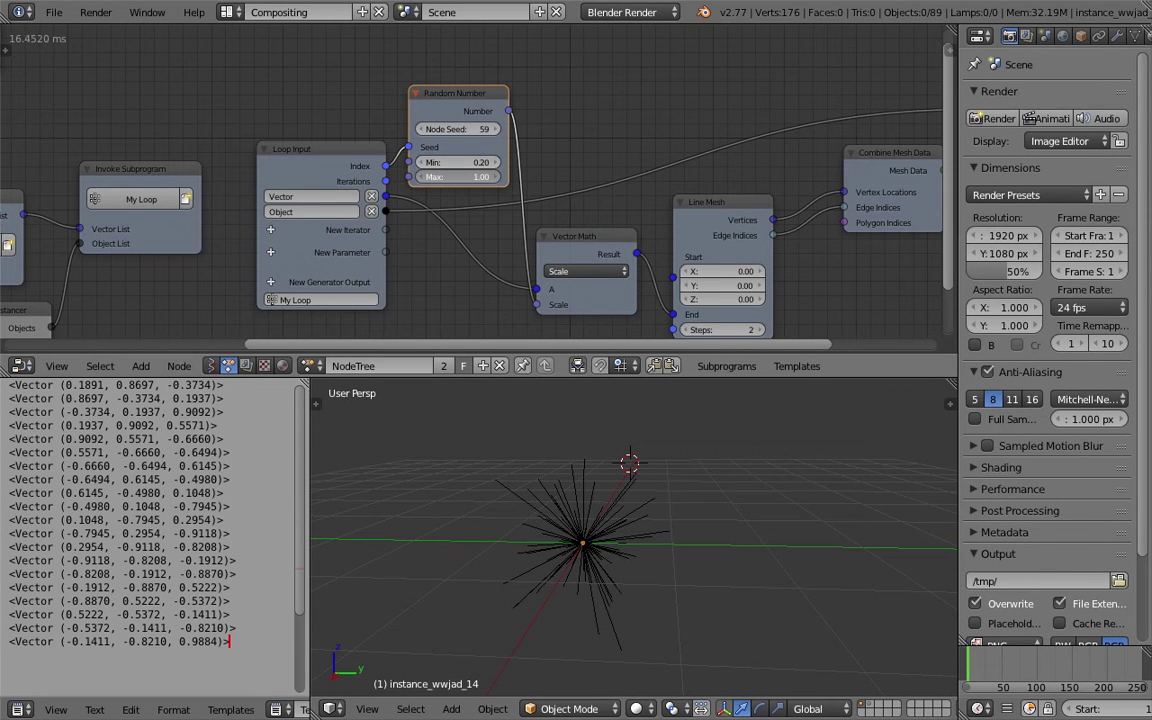
{"action": "left_click_drag", "start_coordinate": [480, 177], "coordinate": [687, 177]}
{"action": "scroll", "coordinate": [699, 590], "scroll_direction": "down", "scroll_amount": 2}
{"action": "middle_click_drag", "start_coordinate": [680, 470], "coordinate": [627, 523]}
{"action": "scroll", "coordinate": [648, 531], "scroll_direction": "down", "scroll_amount": 3}
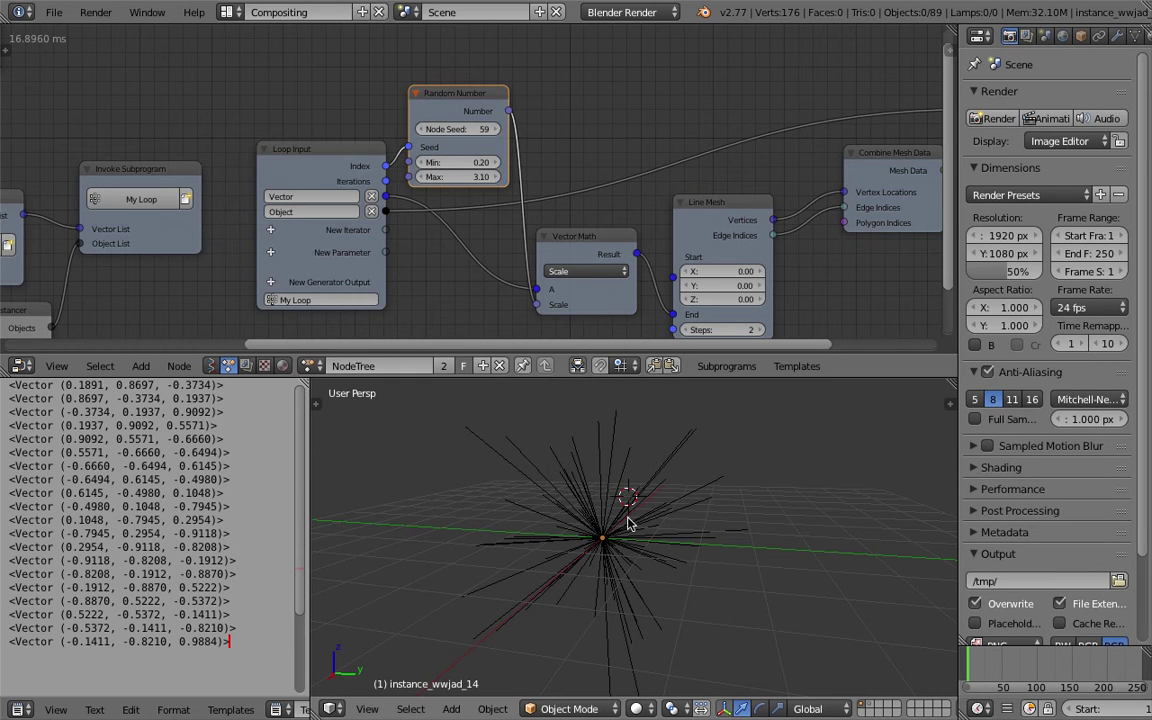
{"action": "middle_click_drag", "start_coordinate": [630, 517], "coordinate": [585, 523]}
Connect the Loop Input Vector to the Line Mesh Start so each line begins away from the centre
{"action": "left_click", "coordinate": [588, 245]}
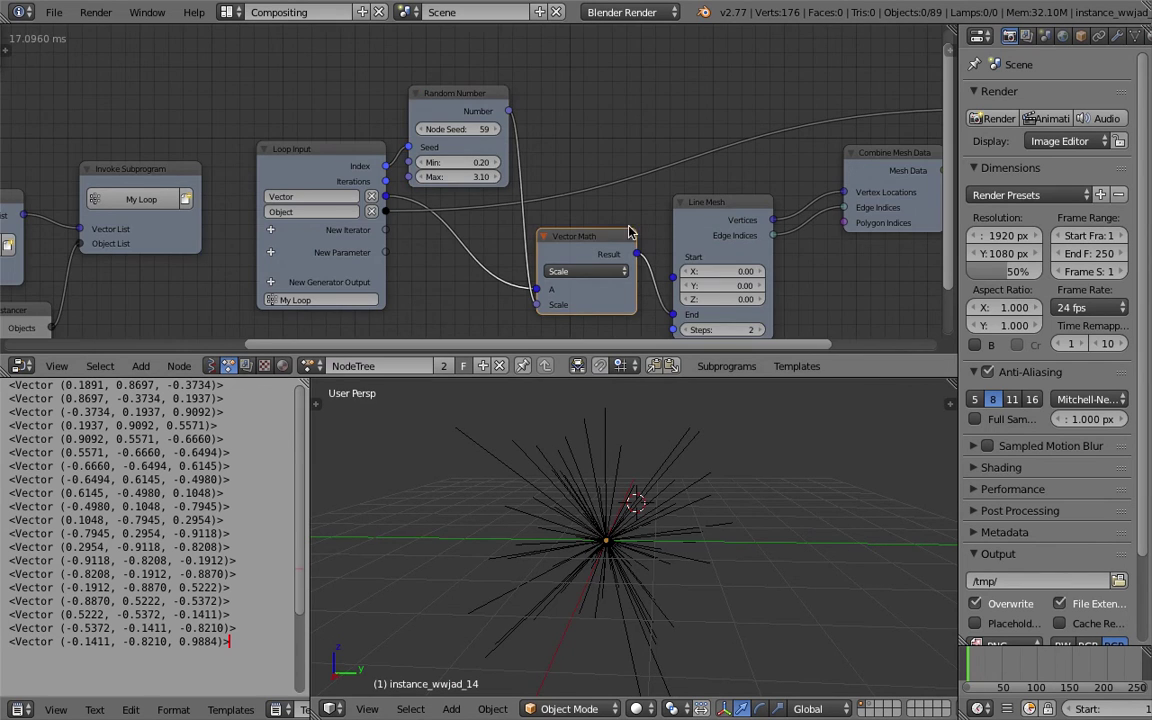
{"action": "scroll", "coordinate": [620, 257], "scroll_direction": "down", "scroll_amount": 2}
{"action": "middle_click_drag", "start_coordinate": [614, 253], "coordinate": [615, 246]}
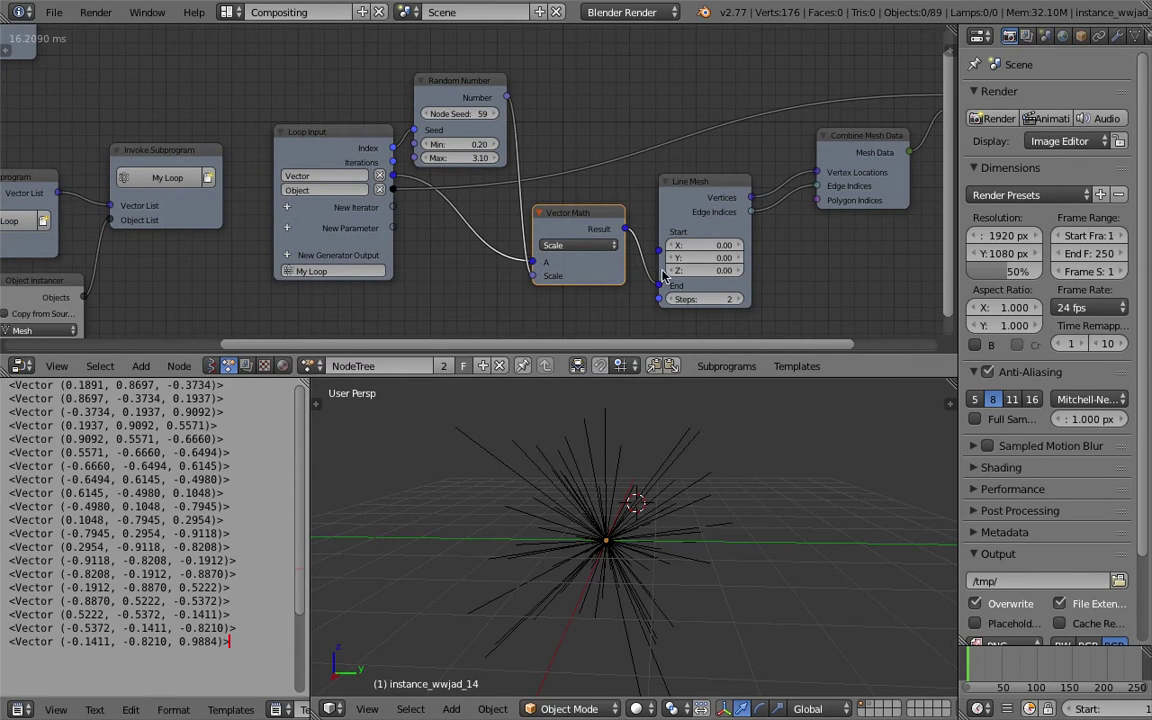
{"action": "left_click_drag", "start_coordinate": [543, 201], "coordinate": [535, 218]}
{"action": "left_click_drag", "start_coordinate": [394, 189], "coordinate": [676, 249]}
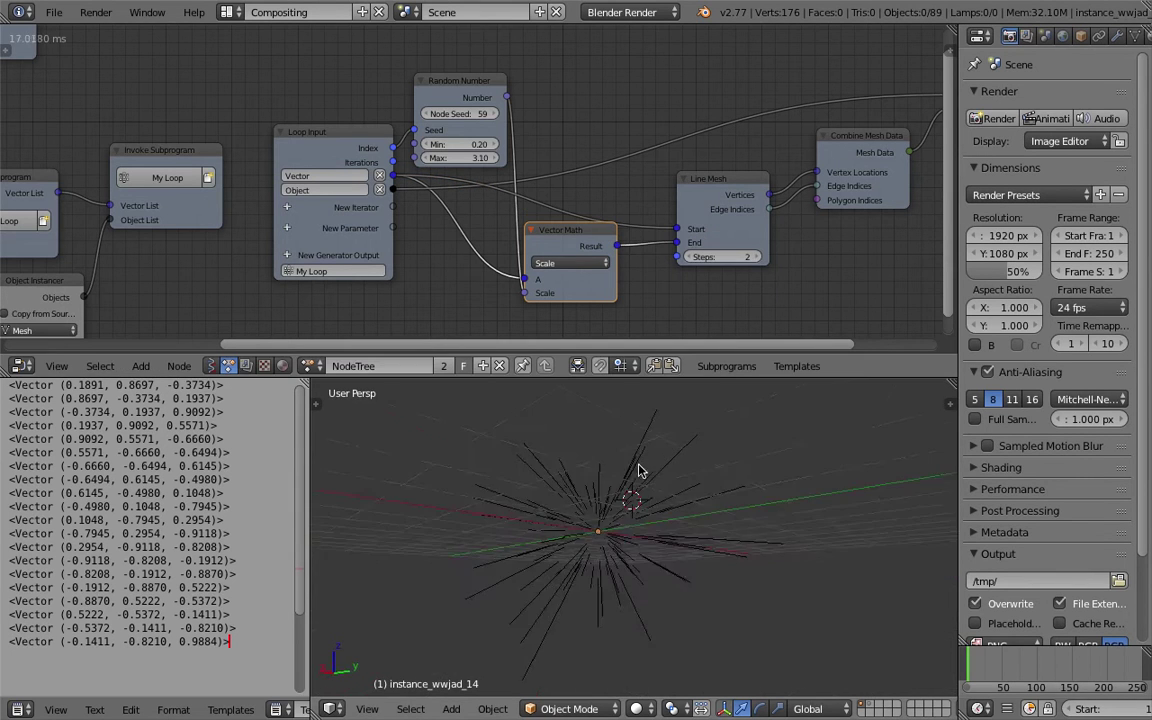
{"action": "left_click_drag", "start_coordinate": [577, 238], "coordinate": [577, 263]}
Set the Random Number Max to 2.00 and its Node Seed to 91
{"action": "left_click_drag", "start_coordinate": [476, 159], "coordinate": [478, 159]}
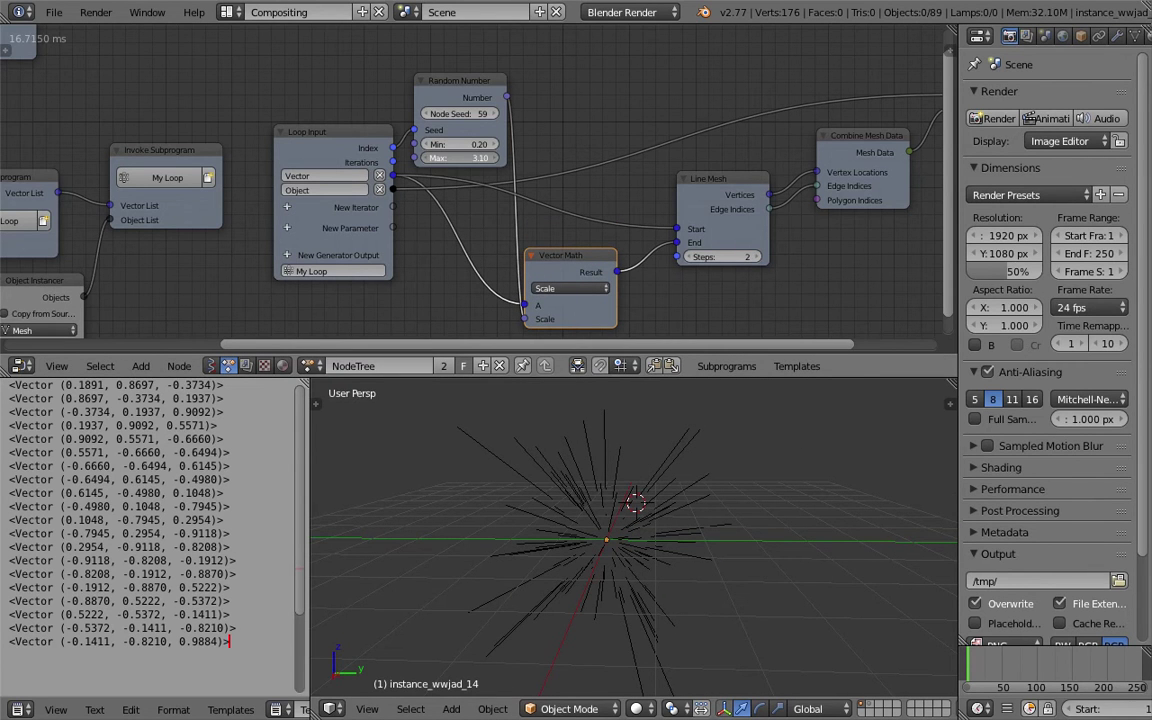
{"action": "left_click", "coordinate": [480, 157]}
{"action": "type", "text": "2"}
{"action": "key", "text": "Return"}
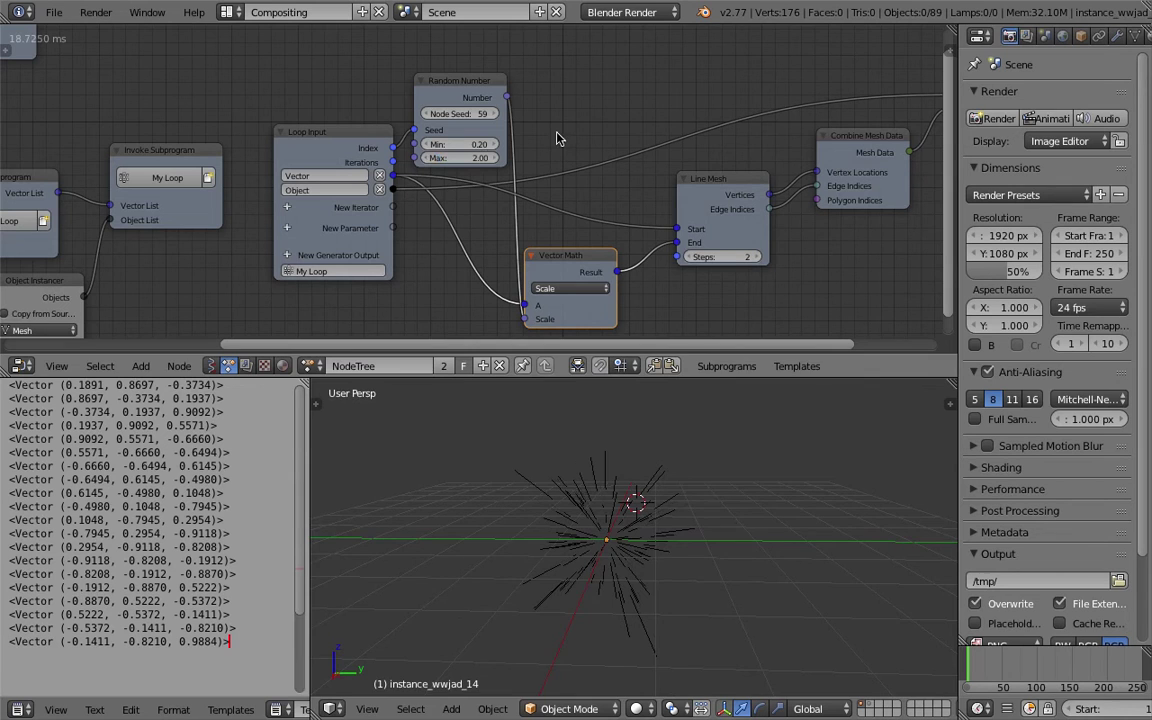
{"action": "left_click_drag", "start_coordinate": [432, 113], "coordinate": [458, 113]}
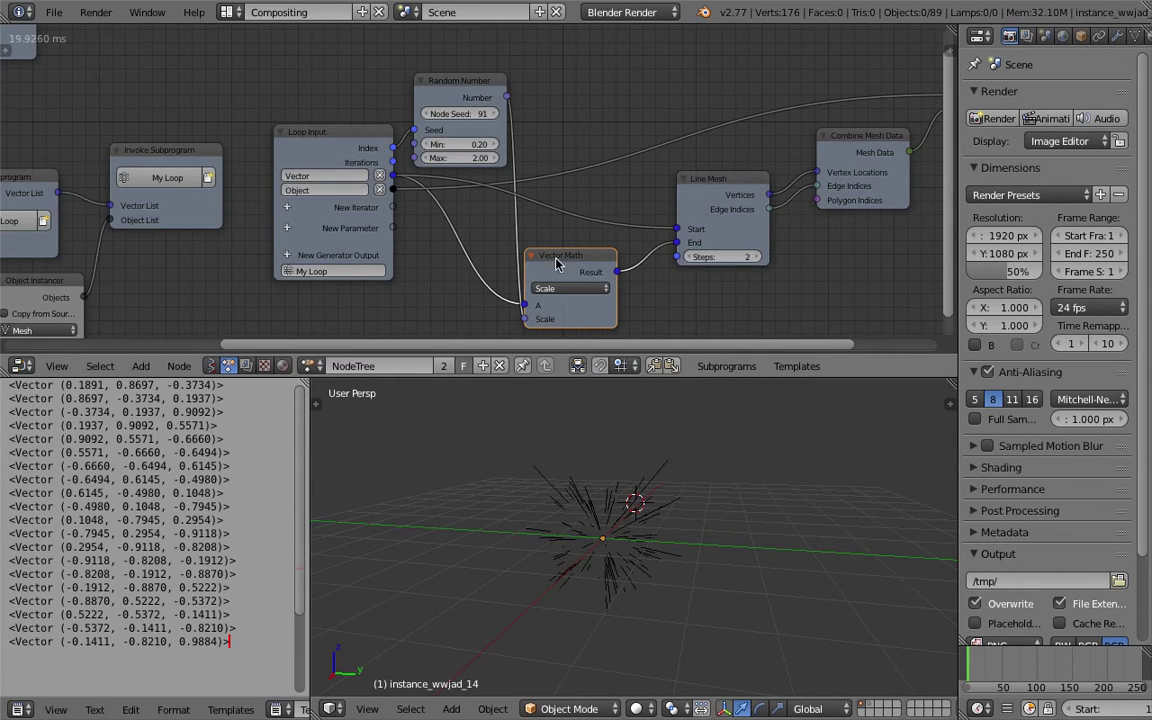
{"action": "key", "text": "x"}
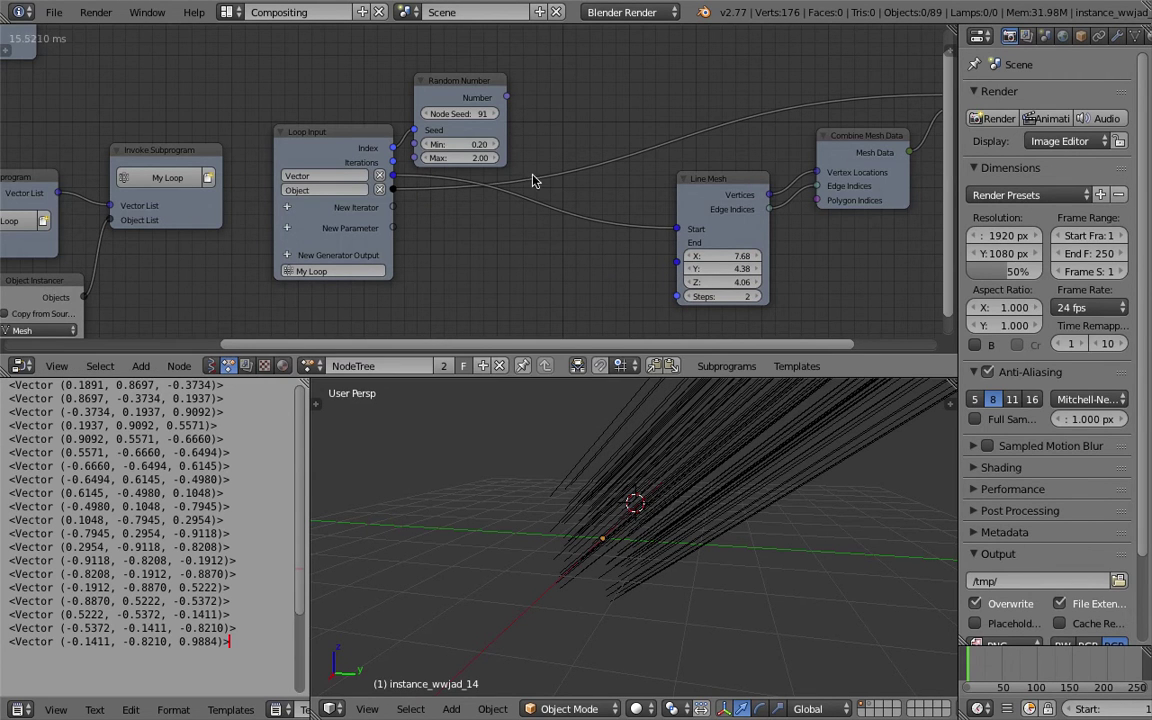
{"action": "left_click_drag", "start_coordinate": [484, 77], "coordinate": [506, 66]}
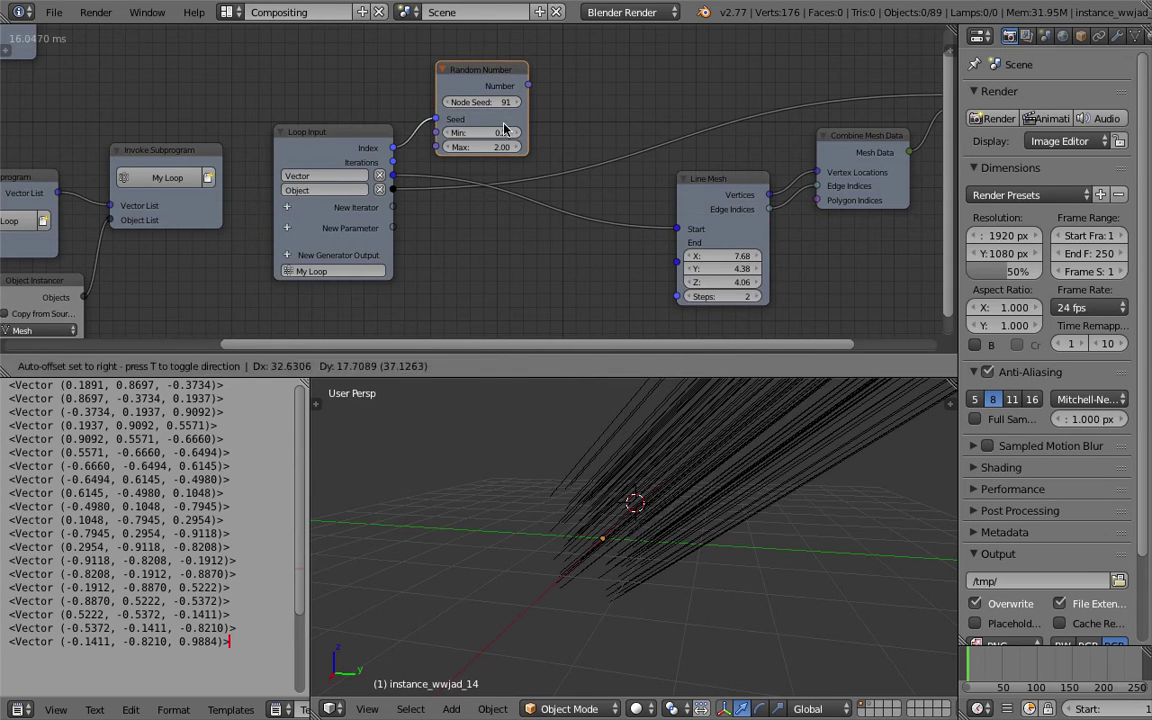
{"action": "key", "text": "ctrl+z"}
{"action": "left_click", "coordinate": [530, 260]}
{"action": "key", "text": "ctrl+z"}
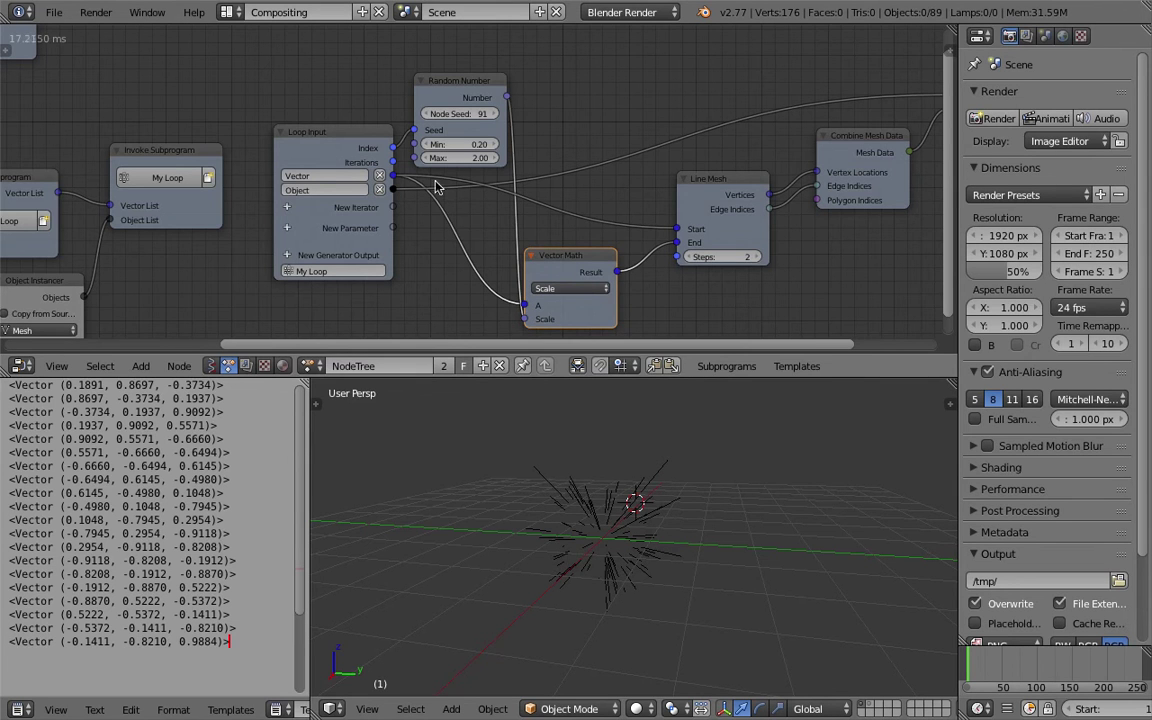
Disconnect the Vector link from Line Mesh Start and move the Random Number node down beside Vector Math
{"action": "left_click", "coordinate": [465, 90]}
{"action": "left_click_drag", "start_coordinate": [497, 80], "coordinate": [507, 256]}
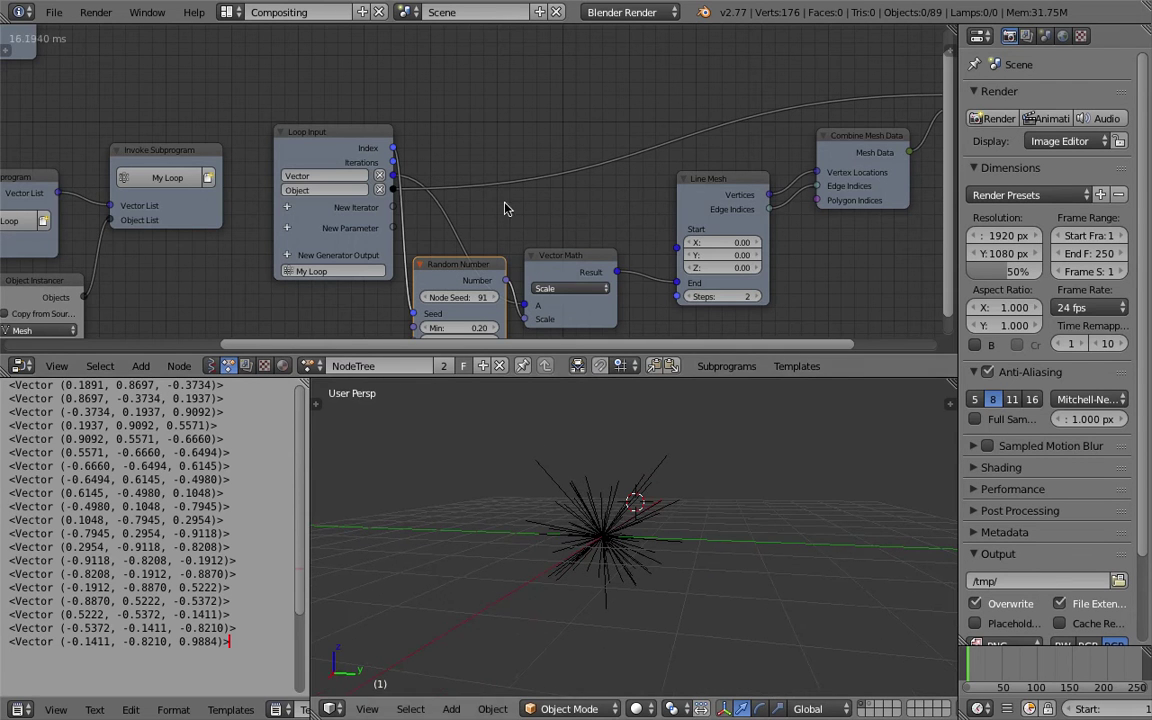
Set the network color of the line-mesh Loop Input network to green and save the file
{"action": "scroll", "coordinate": [490, 237], "scroll_direction": "down", "scroll_amount": 2}
{"action": "scroll", "coordinate": [500, 218], "scroll_direction": "down", "scroll_amount": 7}
{"action": "middle_click_drag", "start_coordinate": [463, 200], "coordinate": [500, 211]}
{"action": "scroll", "coordinate": [500, 211], "scroll_direction": "up", "scroll_amount": 2}
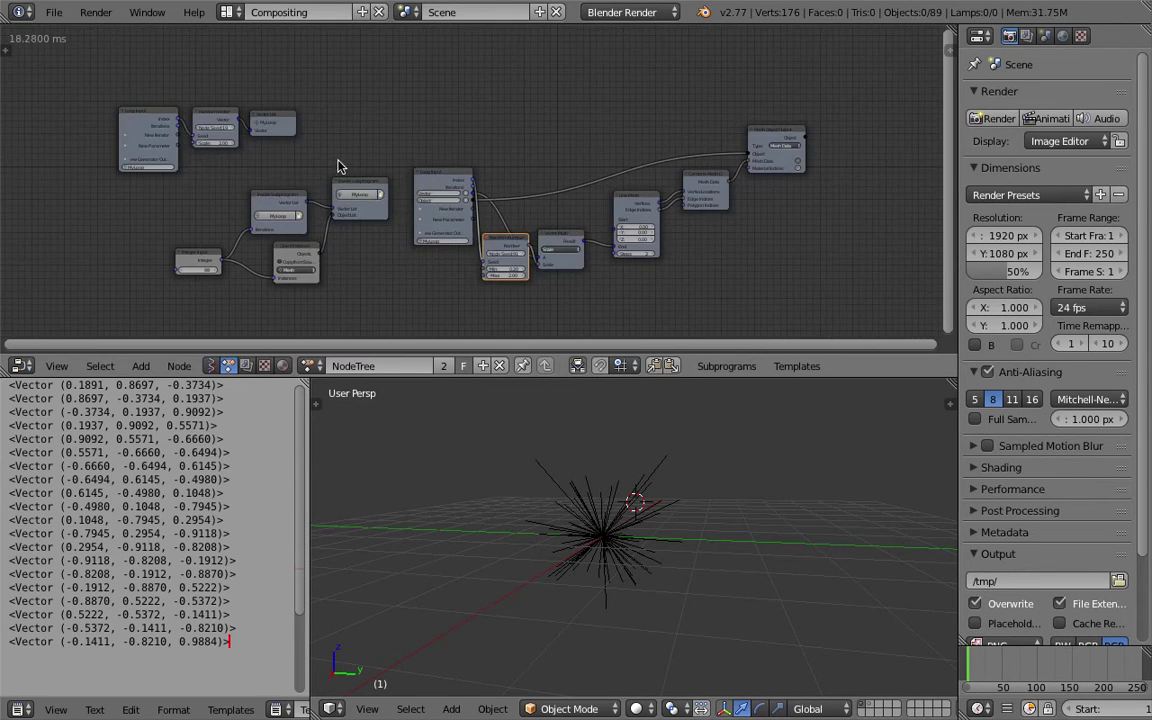
{"action": "scroll", "coordinate": [434, 173], "scroll_direction": "up", "scroll_amount": 1}
{"action": "left_click", "coordinate": [435, 173]}
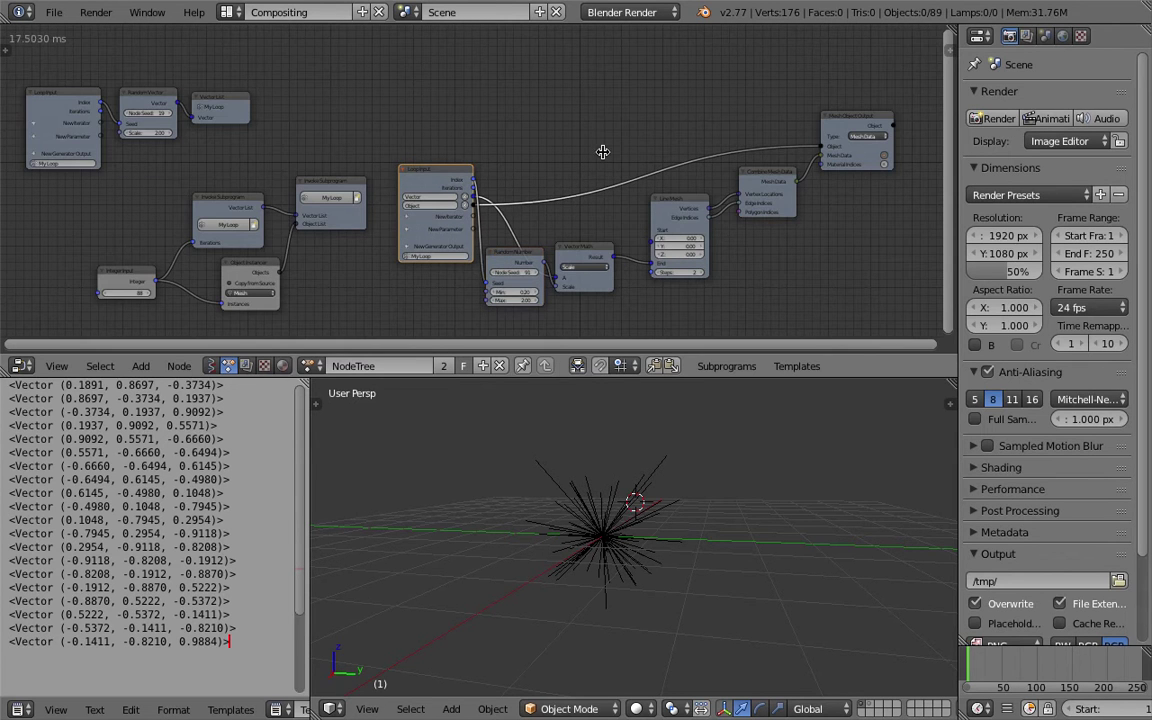
{"action": "left_click", "coordinate": [948, 42]}
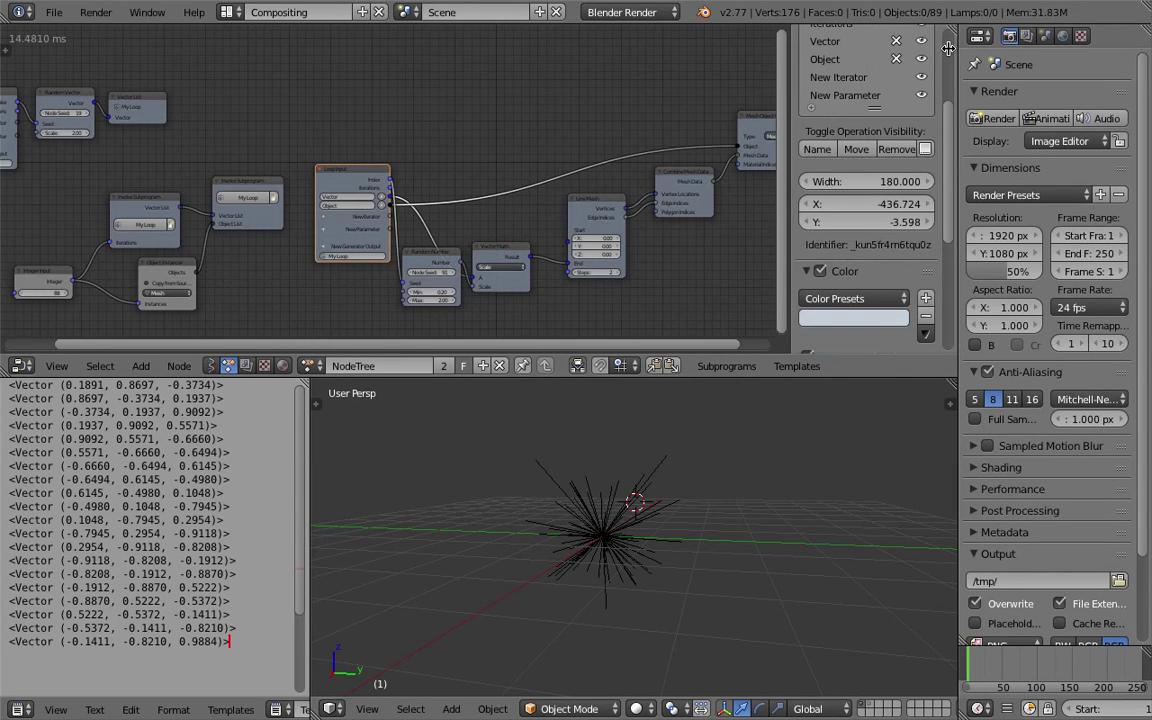
{"action": "scroll", "coordinate": [918, 235], "scroll_direction": "down", "scroll_amount": 3}
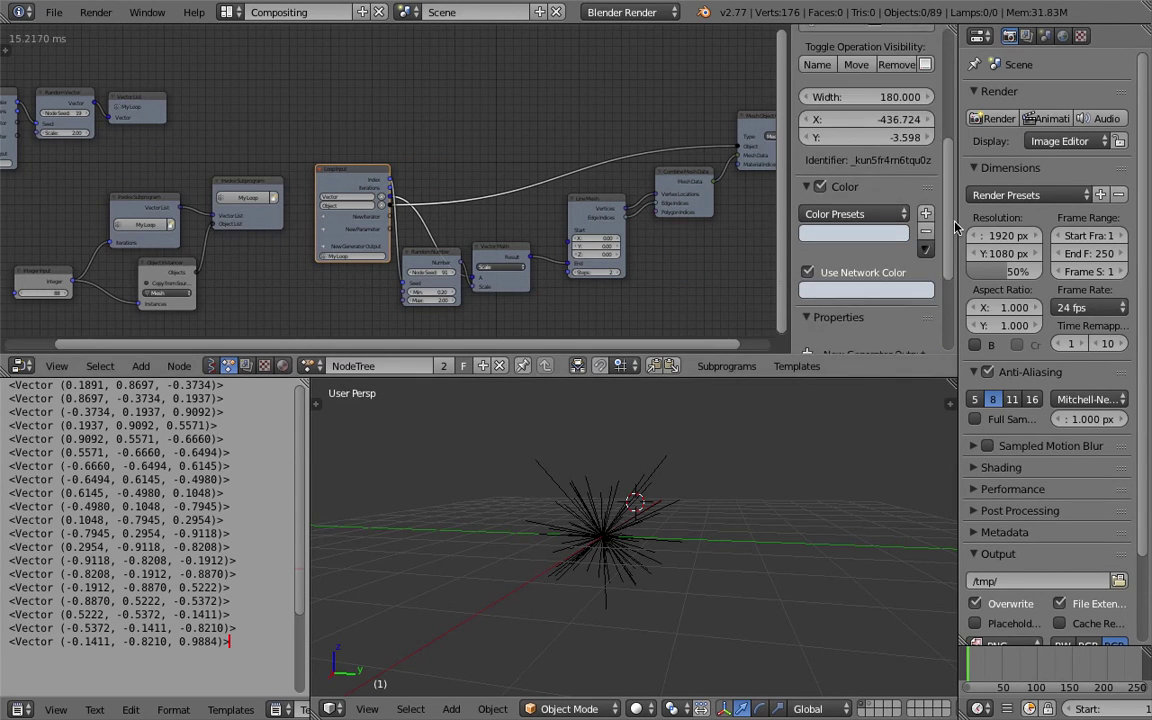
{"action": "left_click", "coordinate": [887, 277]}
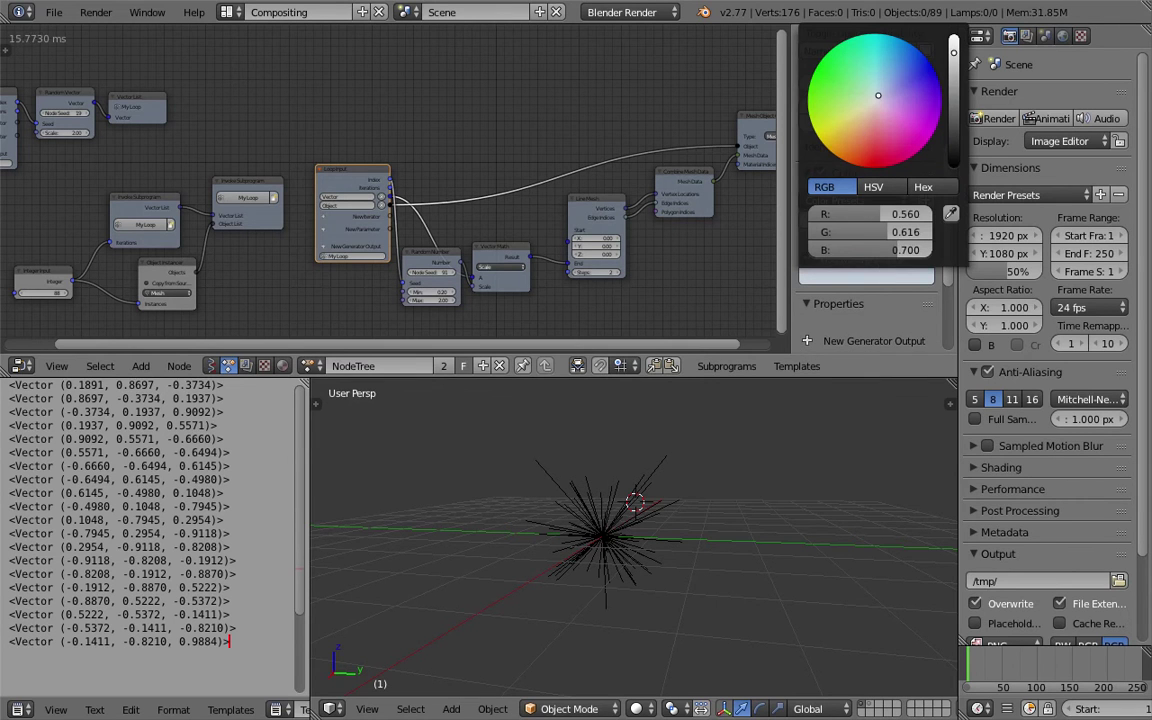
{"action": "left_click", "coordinate": [864, 83]}
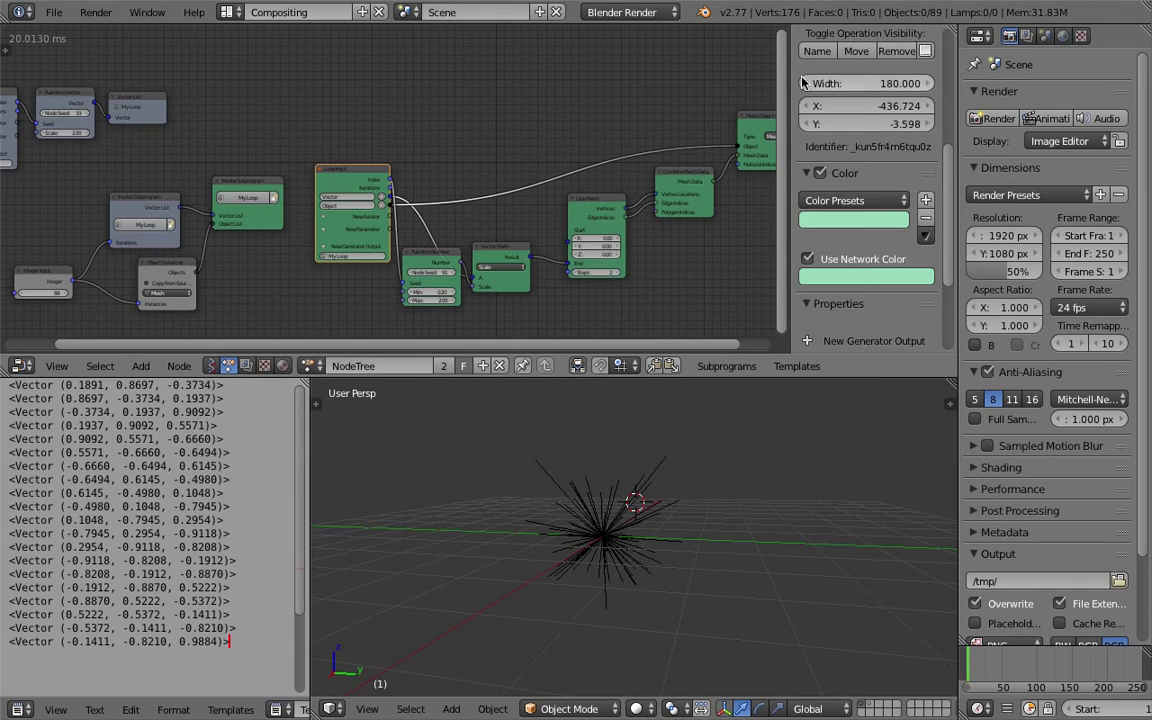
{"action": "left_click_drag", "start_coordinate": [799, 76], "coordinate": [985, 45]}
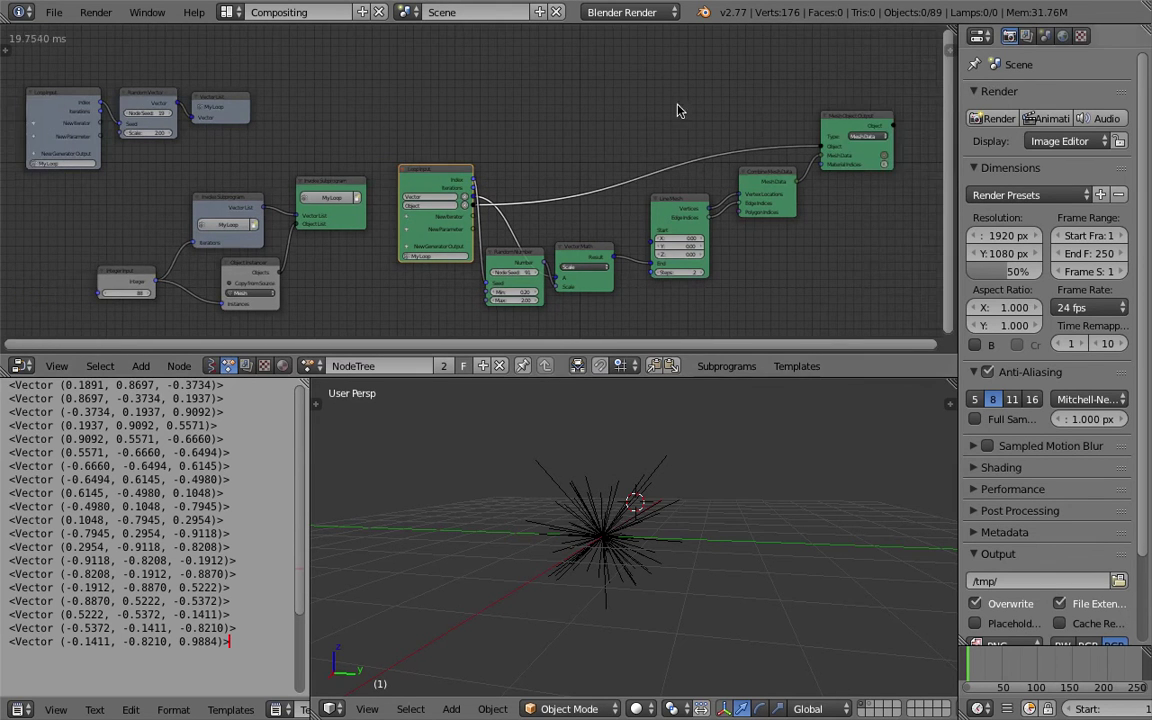
{"action": "middle_click_drag", "start_coordinate": [672, 109], "coordinate": [659, 98]}
{"action": "key", "text": "ctrl+s"}
{"action": "left_click", "coordinate": [659, 97]}
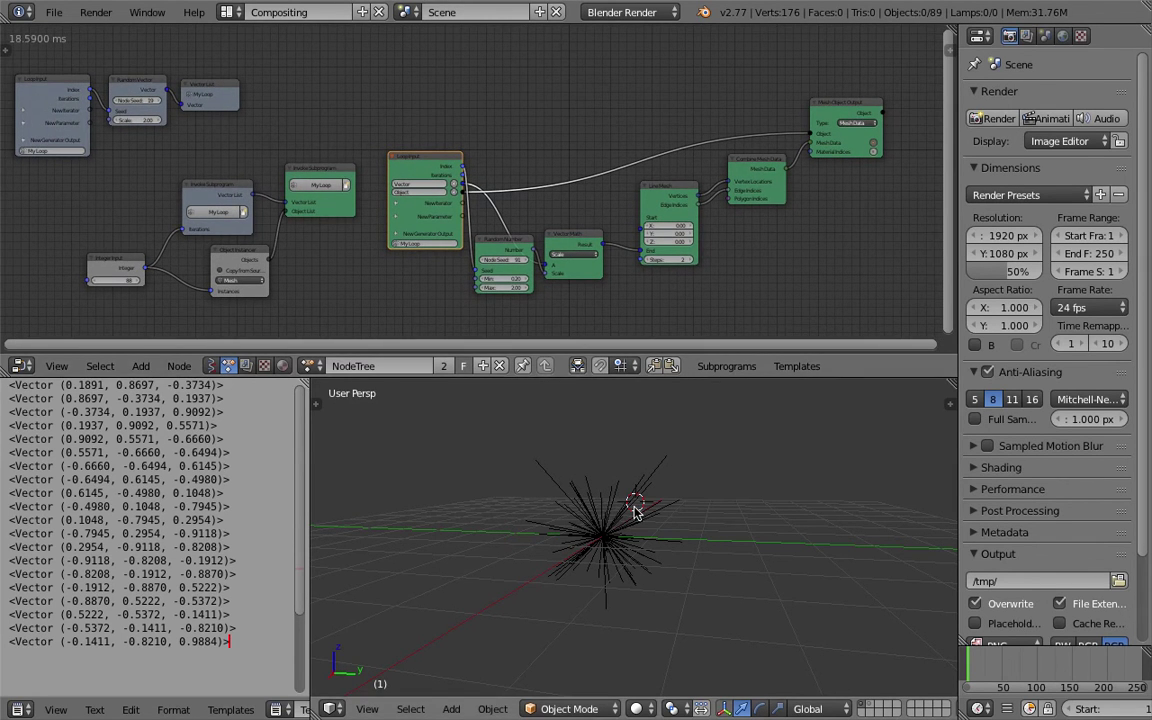
Select individual line instances around the centre to check that they are separate objects, and save the file
{"action": "right_click", "coordinate": [636, 512]}
{"action": "right_click", "coordinate": [631, 523]}
{"action": "right_click", "coordinate": [632, 547]}
{"action": "right_click", "coordinate": [604, 547]}
{"action": "right_click", "coordinate": [604, 533]}
{"action": "right_click", "coordinate": [596, 529]}
{"action": "right_click", "coordinate": [589, 528]}
{"action": "right_click", "coordinate": [581, 527]}
{"action": "right_click", "coordinate": [598, 501]}
{"action": "right_click", "coordinate": [617, 546]}
{"action": "right_click", "coordinate": [617, 548]}
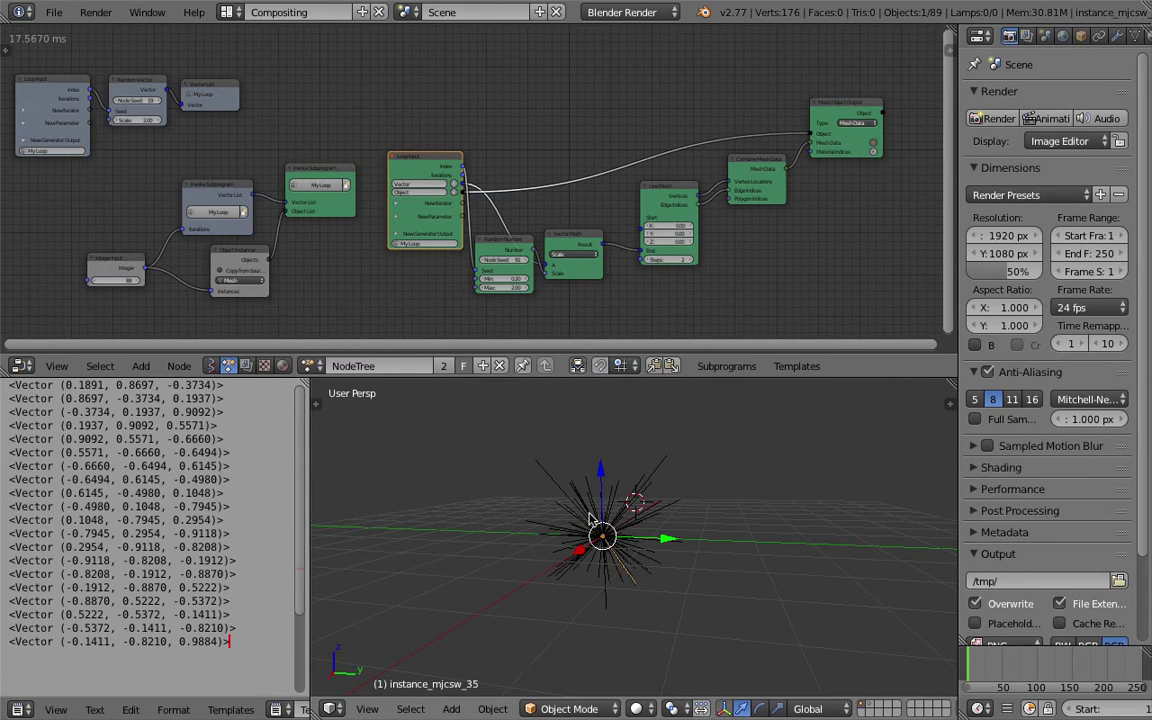
{"action": "middle_click_drag", "start_coordinate": [623, 549], "coordinate": [615, 550]}
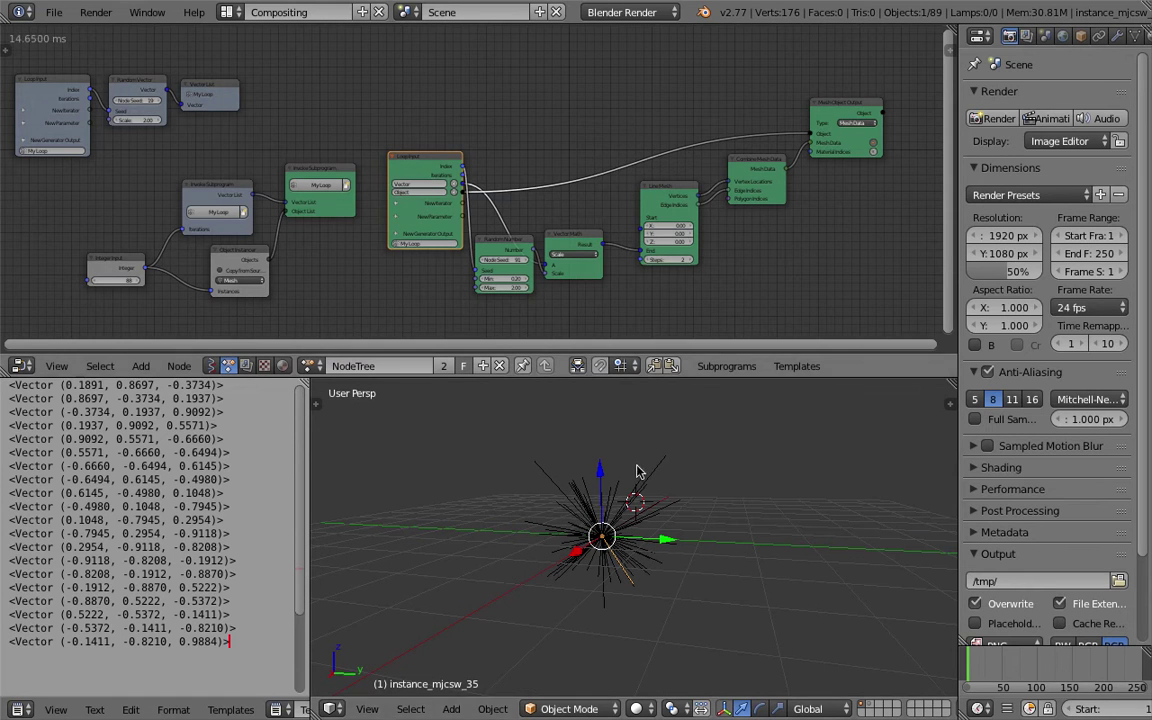
{"action": "key", "text": "ctrl+s"}
{"action": "key", "text": "Return"}
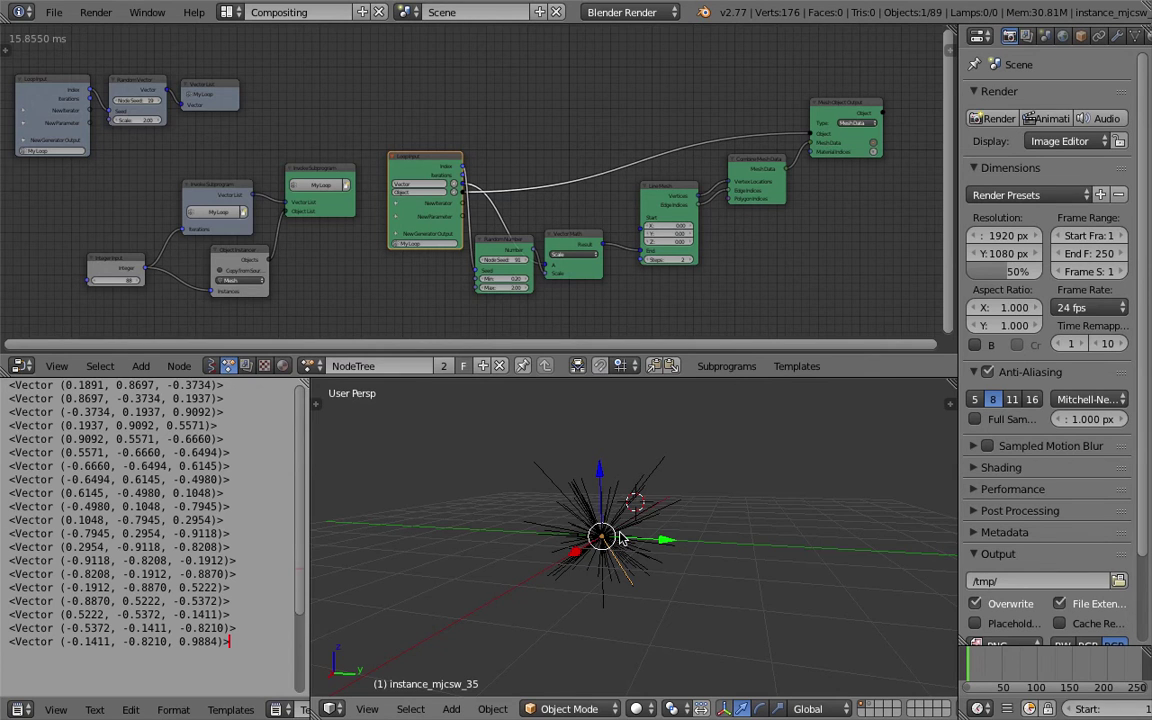
Try other random line lengths and set the Random Number Node Seed to 108
{"action": "scroll", "coordinate": [583, 539], "scroll_direction": "up", "scroll_amount": 3}
{"action": "middle_click_drag", "start_coordinate": [604, 529], "coordinate": [577, 500]}
{"action": "middle_click_drag", "start_coordinate": [290, 283], "coordinate": [468, 238]}
{"action": "middle_click_drag", "start_coordinate": [627, 237], "coordinate": [532, 241]}
{"action": "middle_click_drag", "start_coordinate": [622, 228], "coordinate": [556, 216]}
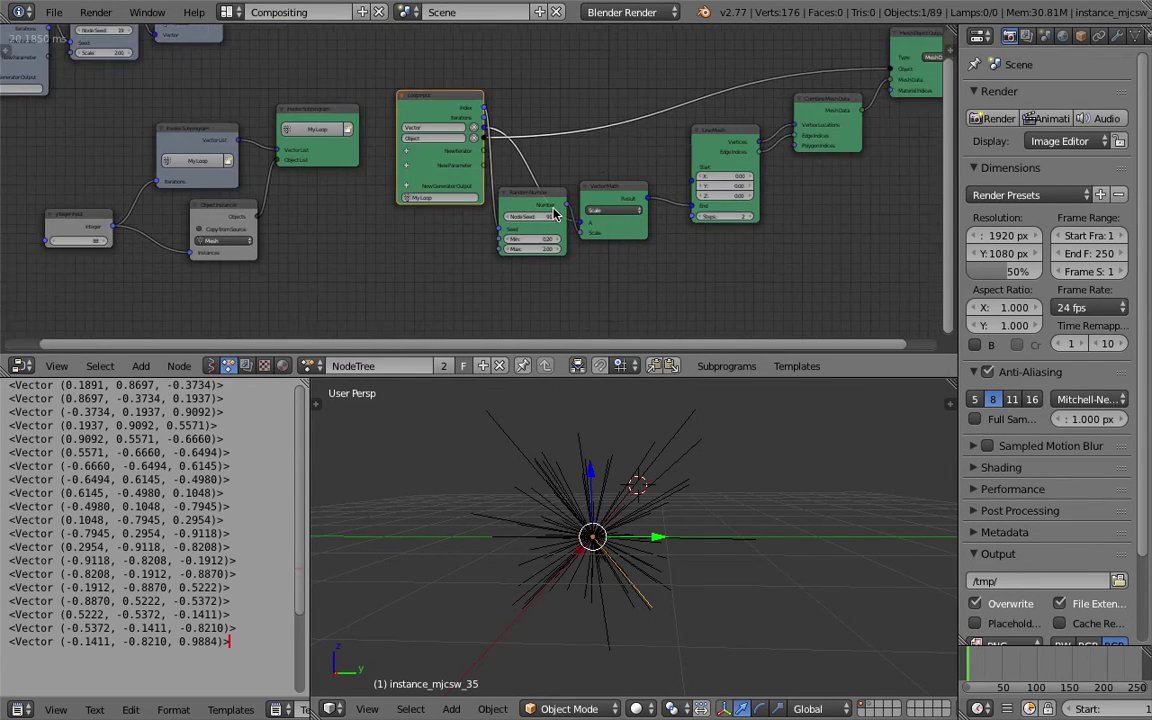
{"action": "scroll", "coordinate": [556, 216], "scroll_direction": "up", "scroll_amount": 2}
{"action": "left_click_drag", "start_coordinate": [530, 217], "coordinate": [570, 217]}
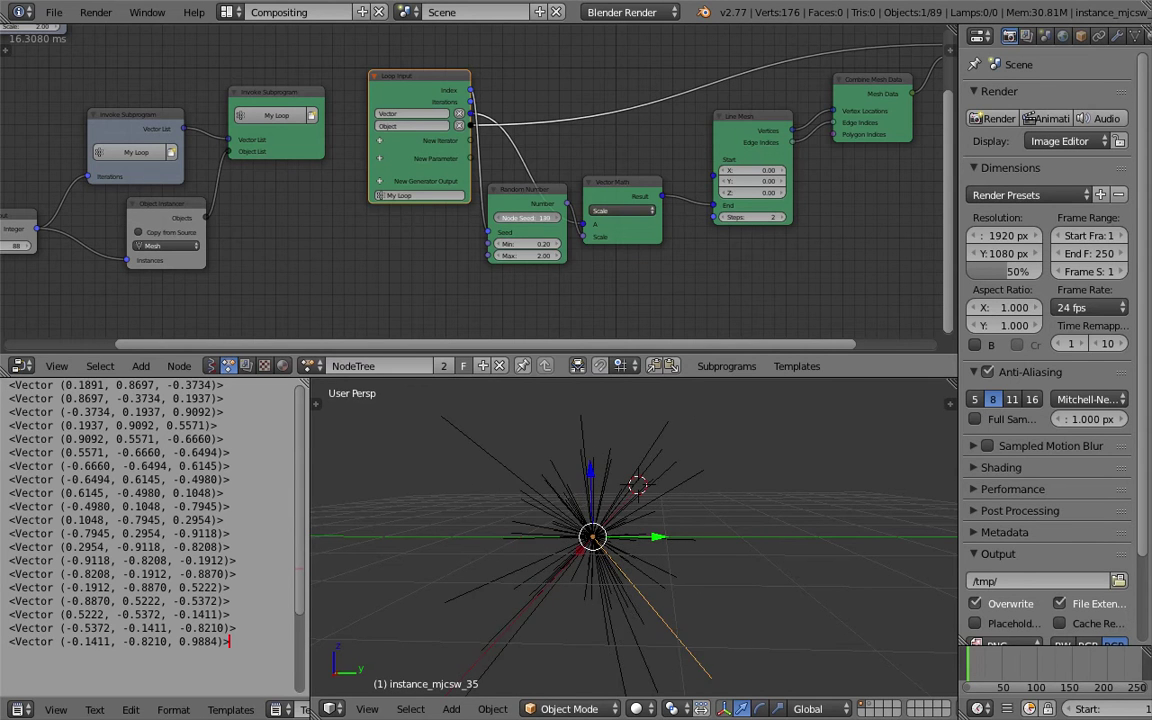
{"action": "scroll", "coordinate": [523, 220], "scroll_direction": "down", "scroll_amount": 1}
{"action": "middle_click_drag", "start_coordinate": [523, 220], "coordinate": [578, 216]}
{"action": "left_click_drag", "start_coordinate": [578, 216], "coordinate": [588, 216]}
Set the Random Vector Node Seed to 138 to change the line directions
{"action": "middle_click_drag", "start_coordinate": [342, 251], "coordinate": [644, 355]}
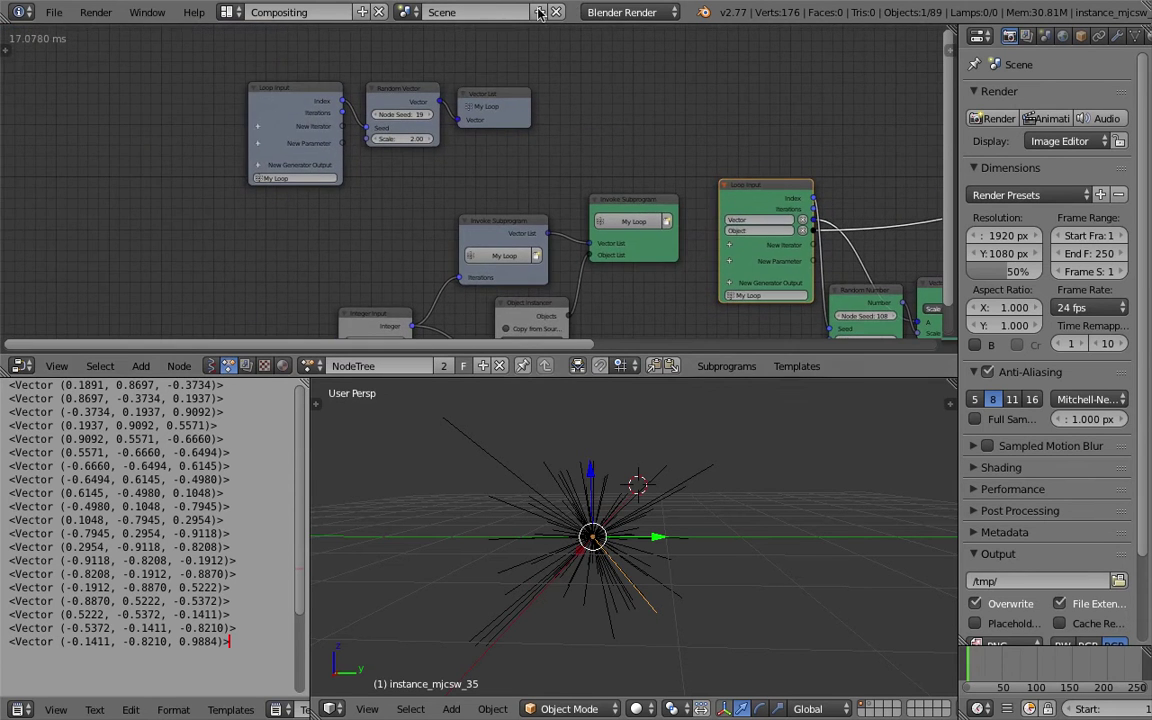
{"action": "scroll", "coordinate": [440, 85], "scroll_direction": "up", "scroll_amount": 3}
{"action": "left_click_drag", "start_coordinate": [392, 97], "coordinate": [511, 97]}
{"action": "middle_click_drag", "start_coordinate": [600, 486], "coordinate": [690, 507]}
Save the file, and save a new version as ansv_dandelion_002.blend
{"action": "key", "text": "ctrl+s"}
{"action": "left_click", "coordinate": [658, 502]}
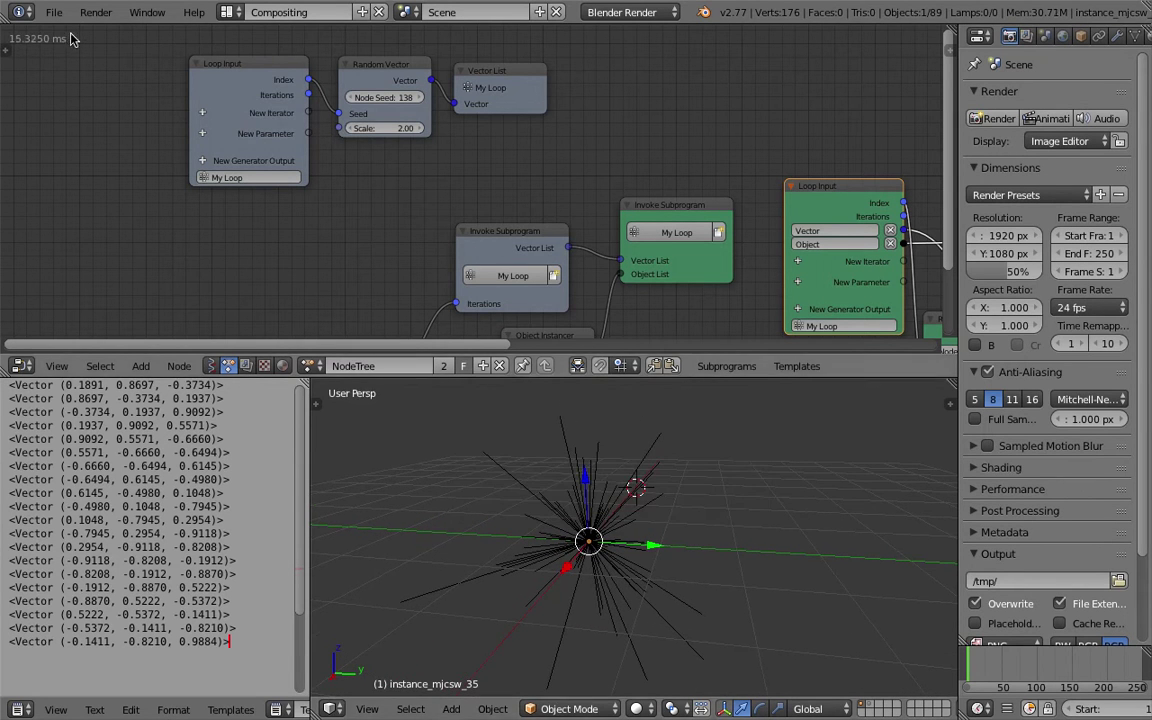
{"action": "left_click", "coordinate": [54, 12]}
{"action": "left_click", "coordinate": [91, 170]}
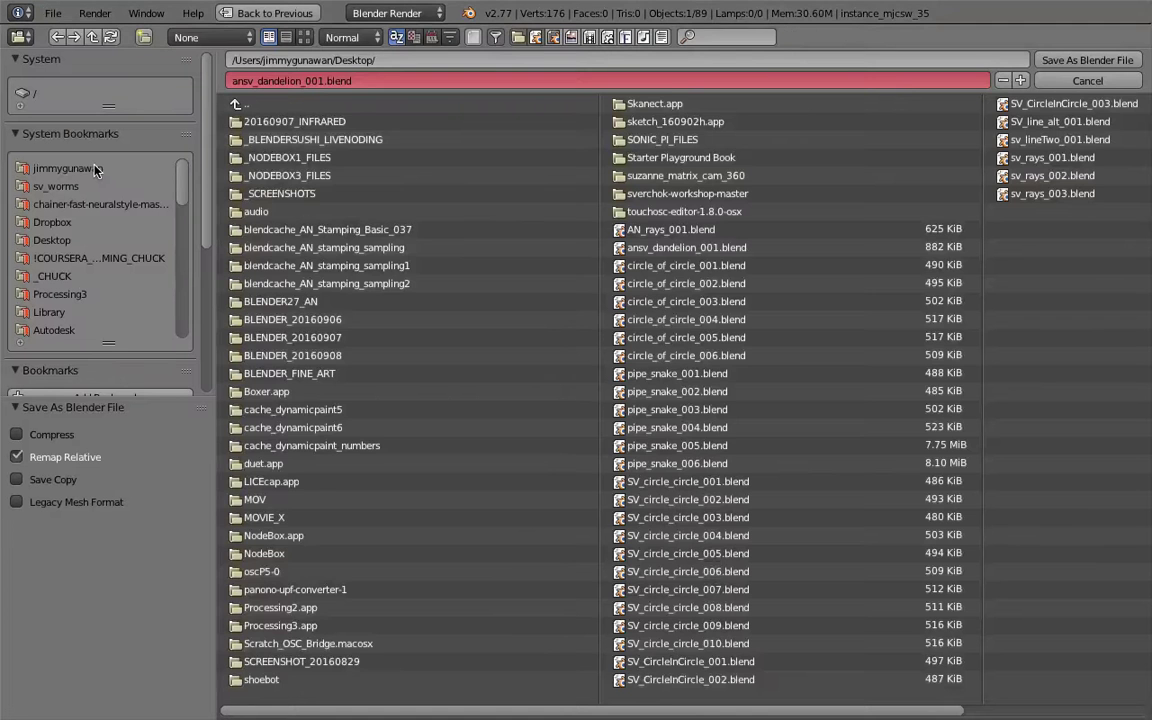
{"action": "left_click", "coordinate": [1060, 60]}
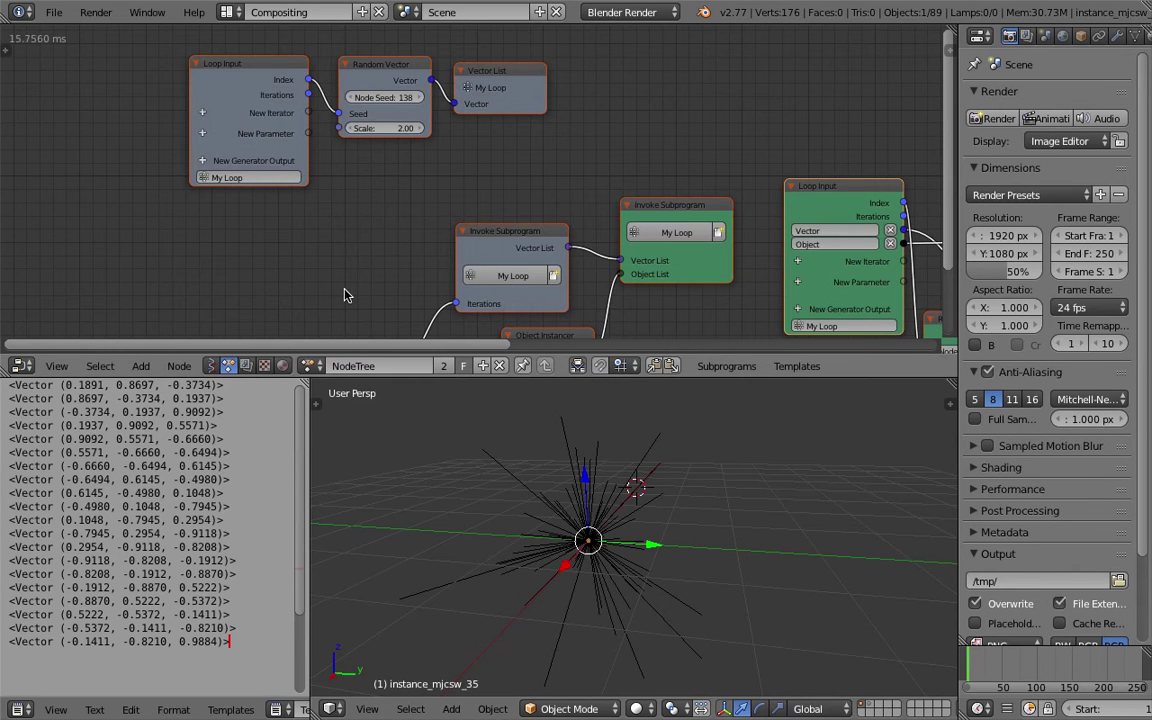
Start a new file from the start-up scene and save it as a Blender file on the Desktop
{"action": "left_click", "coordinate": [53, 12]}
{"action": "left_click", "coordinate": [56, 31]}
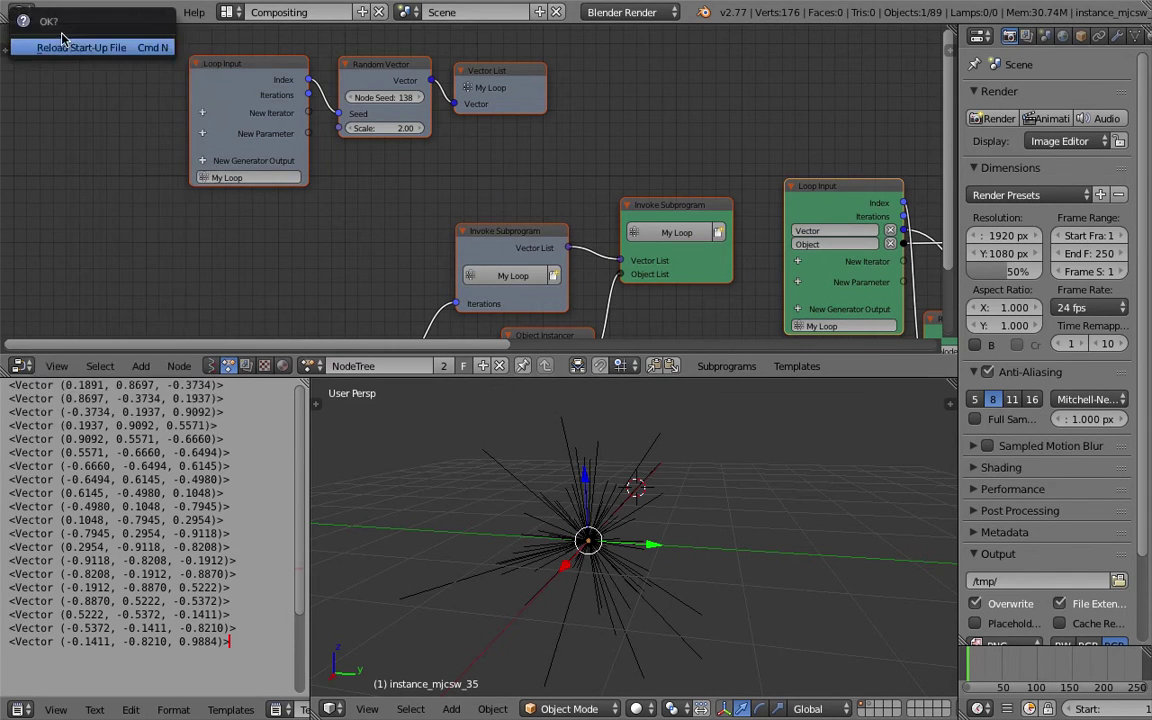
{"action": "left_click", "coordinate": [66, 45]}
{"action": "left_click", "coordinate": [53, 12]}
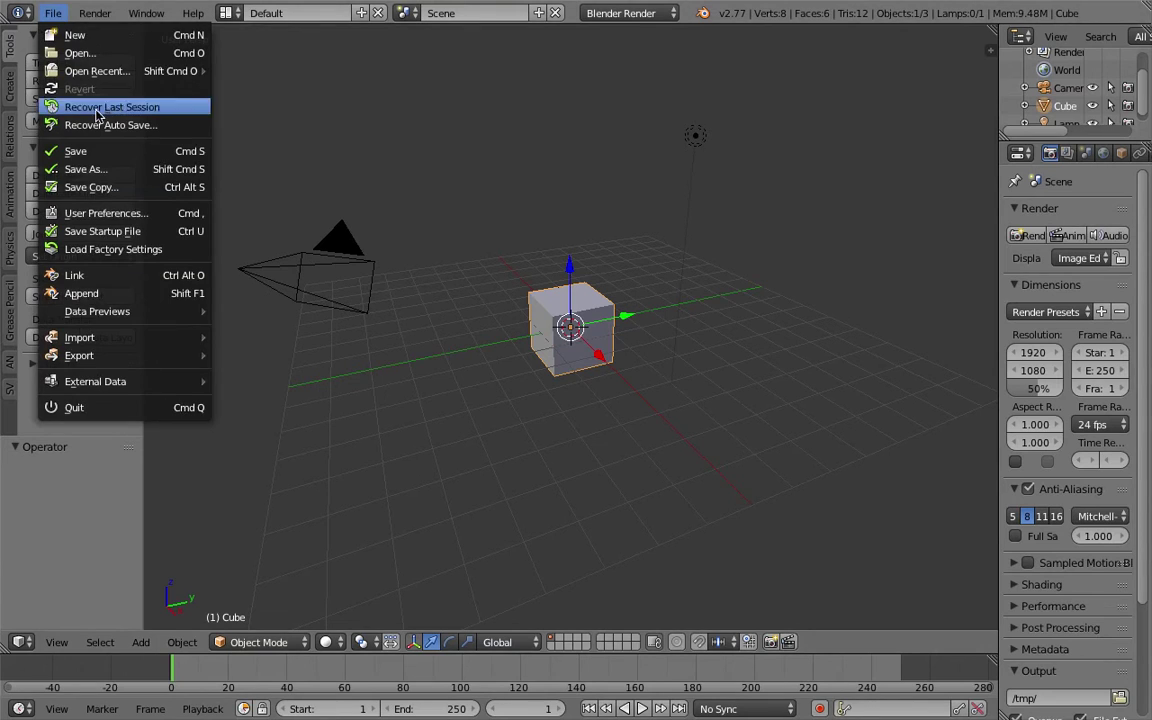
{"action": "left_click", "coordinate": [98, 168]}
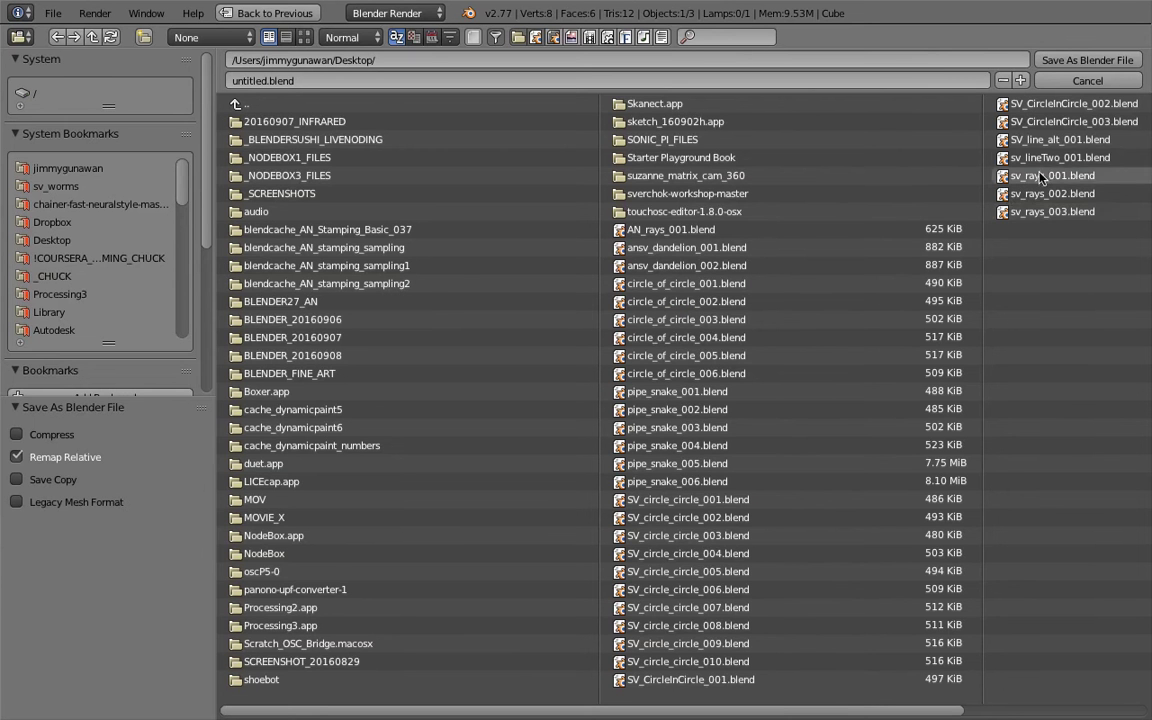
{"action": "left_click", "coordinate": [728, 265]}
{"action": "left_click", "coordinate": [1060, 60]}
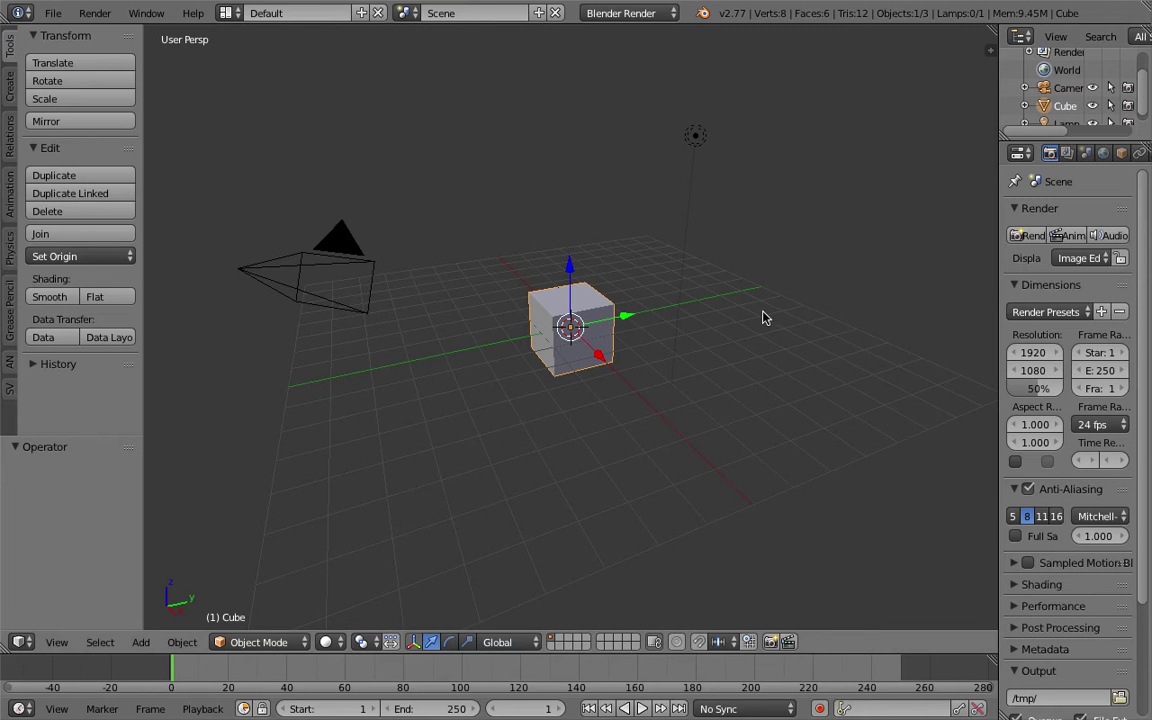
Set up the Compositing layout with a larger 3D view and a new Sverchok node tree, and delete the default cube
{"action": "middle_click_drag", "start_coordinate": [619, 359], "coordinate": [522, 328]}
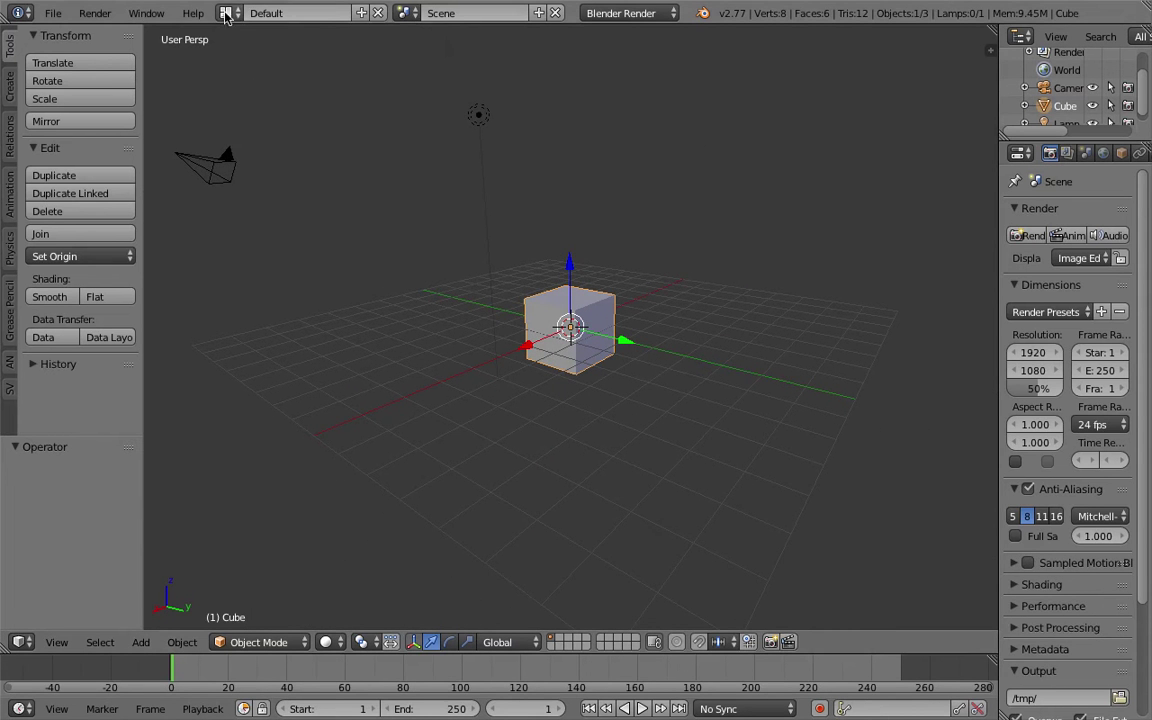
{"action": "left_click", "coordinate": [226, 13]}
{"action": "left_click", "coordinate": [250, 76]}
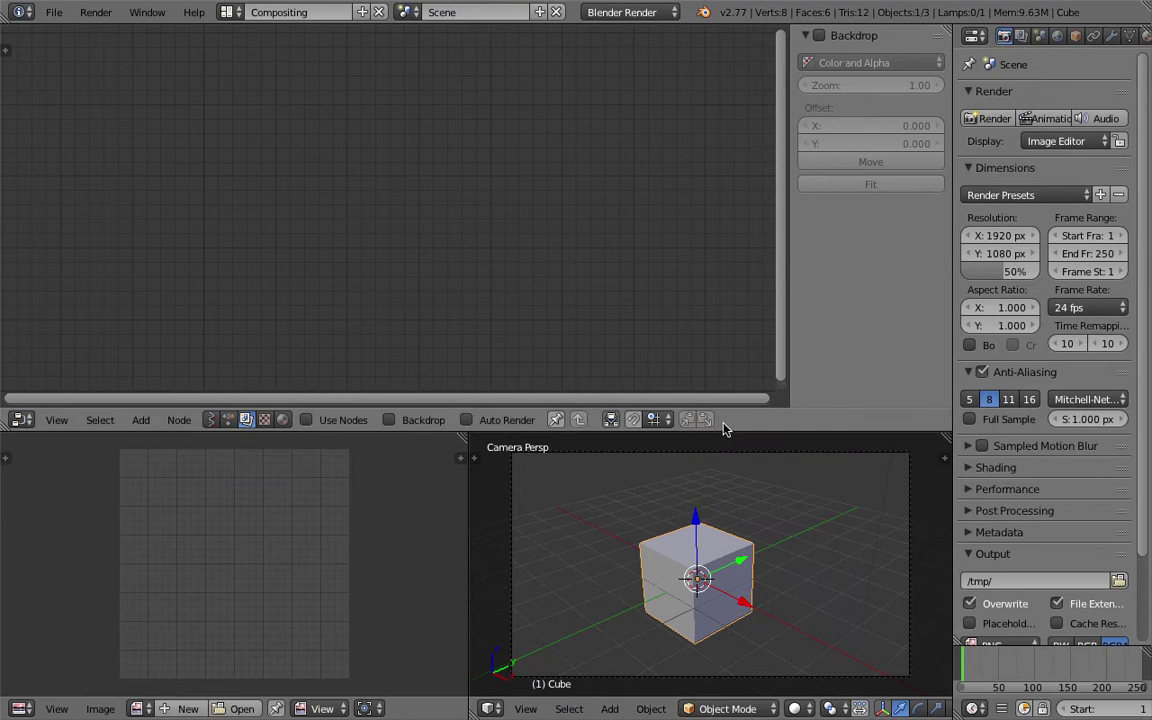
{"action": "left_click_drag", "start_coordinate": [727, 430], "coordinate": [727, 337]}
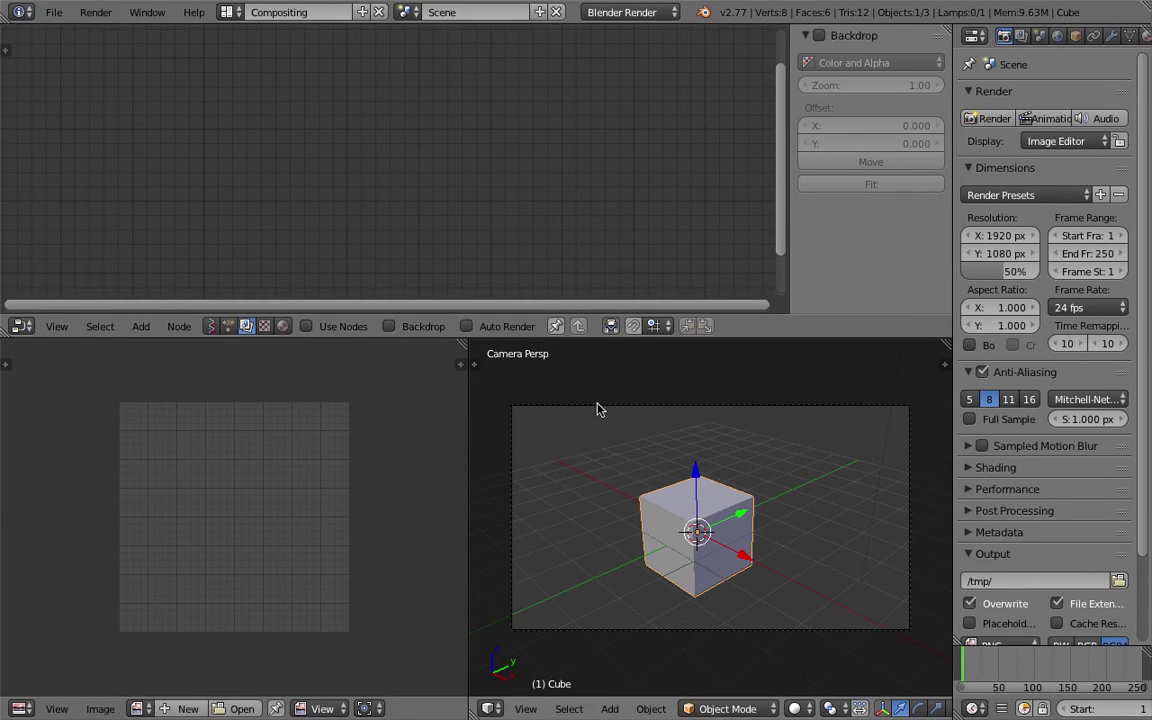
{"action": "left_click", "coordinate": [213, 326]}
{"action": "left_click", "coordinate": [378, 326]}
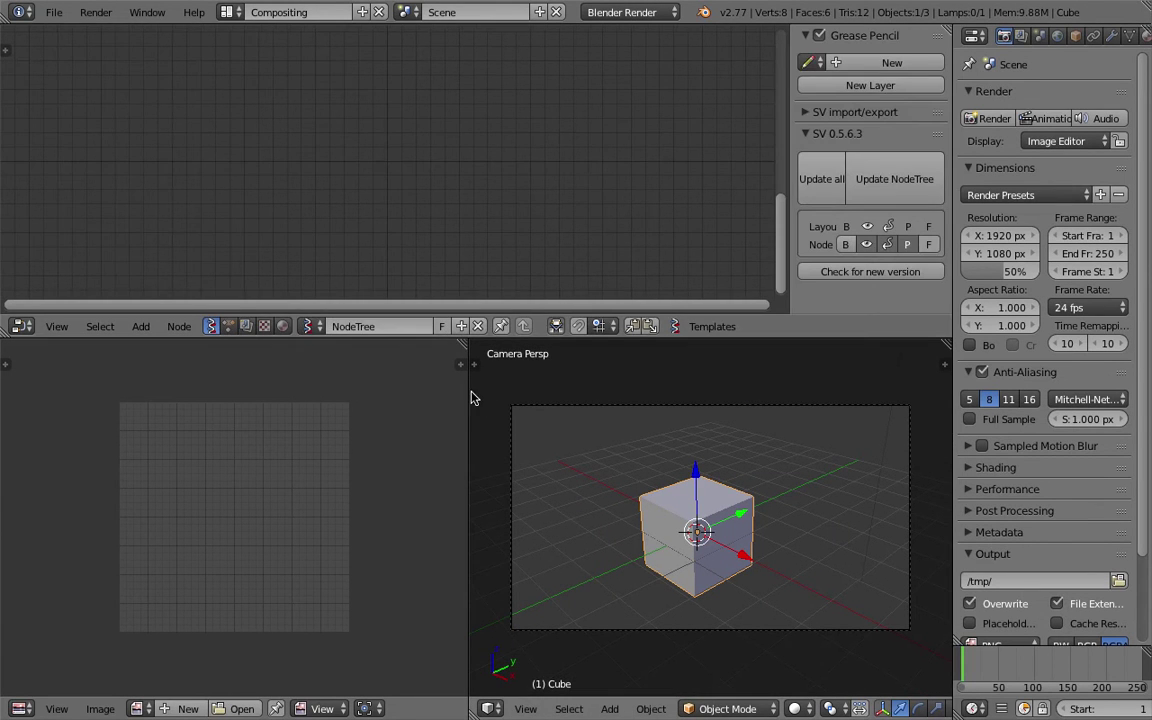
{"action": "middle_click_drag", "start_coordinate": [480, 400], "coordinate": [676, 496]}
{"action": "key", "text": "Delete"}
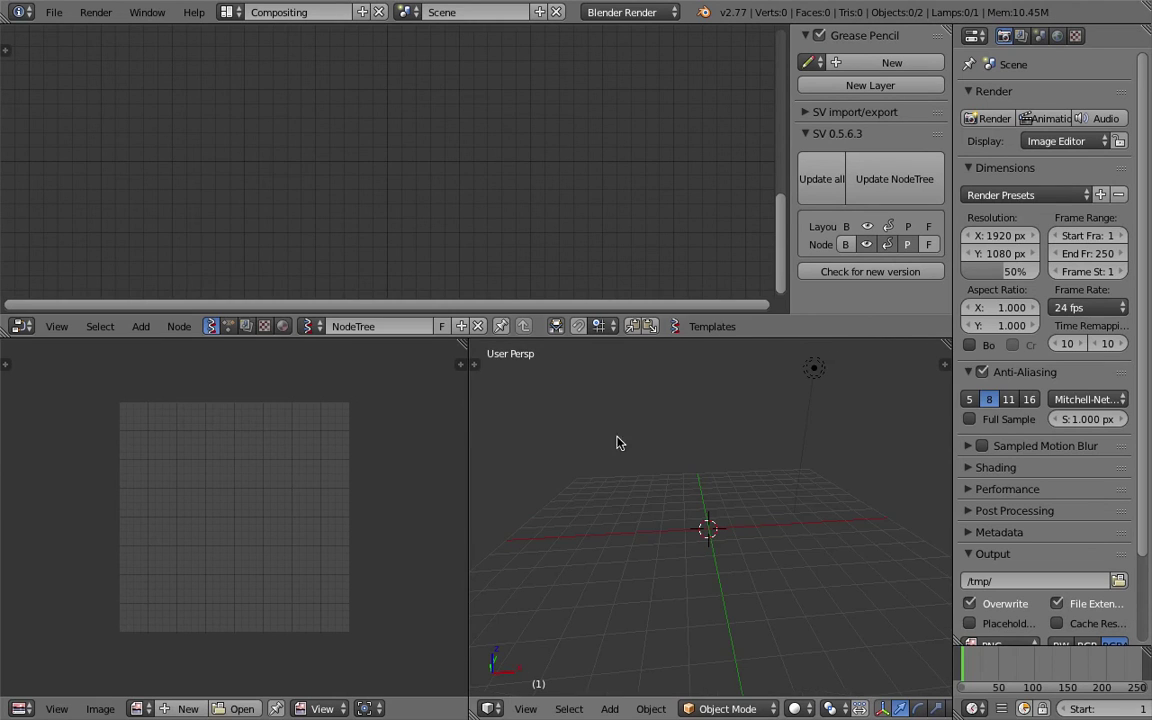
Search for the Line generator and add it to the Sverchok node tree
{"action": "key", "text": "shift+a"}
{"action": "left_click", "coordinate": [283, 153]}
{"action": "type", "text": "line"}
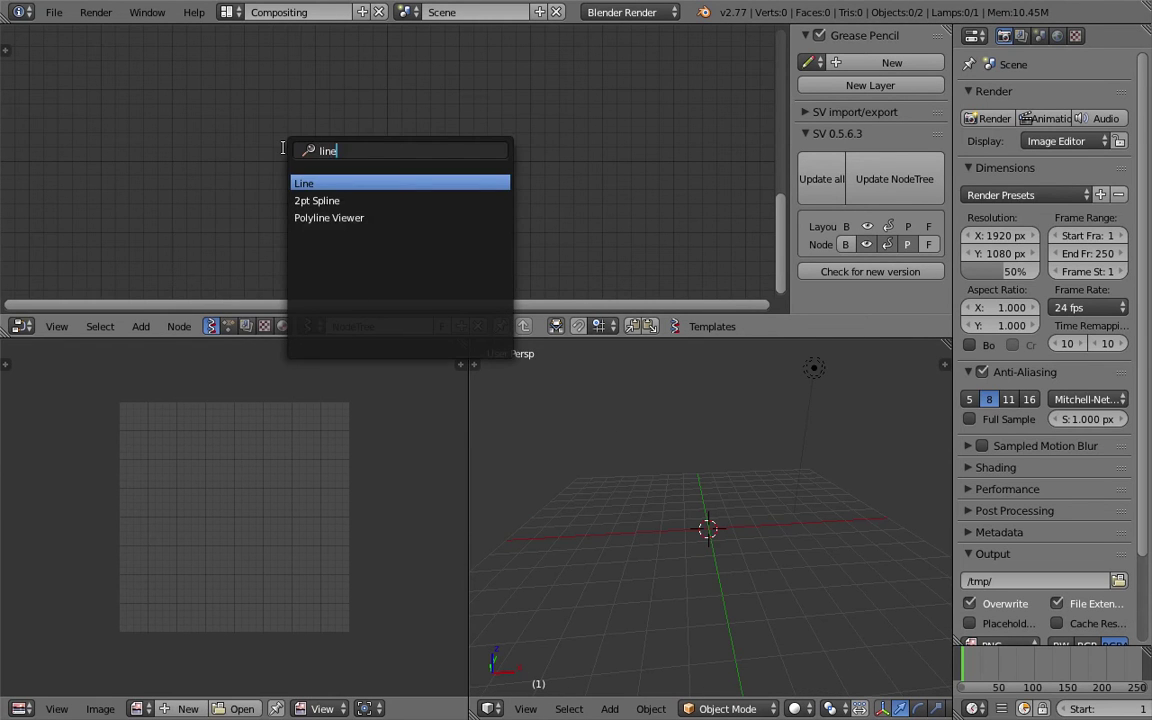
{"action": "key", "text": "Return"}
{"action": "left_click", "coordinate": [279, 124]}
{"action": "scroll", "coordinate": [279, 124], "scroll_direction": "up", "scroll_amount": 2}
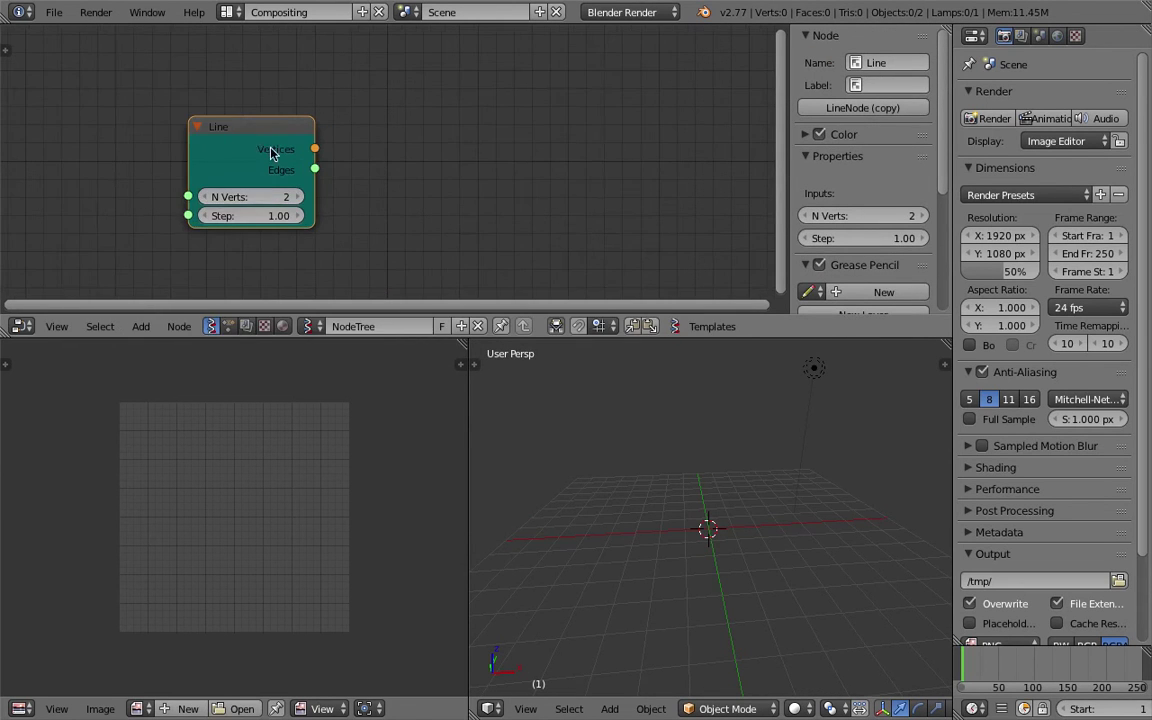
Add a Viewer Draw2 node and connect the Line node's Vertices and Edges to its vertices and edg_pol inputs
{"action": "key", "text": "shift+a"}
{"action": "left_click", "coordinate": [400, 144]}
{"action": "type", "text": "view"}
{"action": "key", "text": "Return"}
{"action": "left_click", "coordinate": [482, 74]}
{"action": "left_click_drag", "start_coordinate": [315, 149], "coordinate": [482, 226]}
Set the Line node's N Verts to 11 and widen the 3D view
{"action": "middle_click_drag", "start_coordinate": [694, 506], "coordinate": [621, 490]}
{"action": "key", "text": "a"}
{"action": "left_click", "coordinate": [298, 197]}
{"action": "left_click", "coordinate": [298, 197]}
{"action": "left_click", "coordinate": [298, 197]}
{"action": "left_click", "coordinate": [298, 197]}
{"action": "left_click", "coordinate": [298, 197]}
{"action": "left_click", "coordinate": [648, 495]}
{"action": "middle_click_drag", "start_coordinate": [584, 457], "coordinate": [557, 520]}
{"action": "left_click_drag", "start_coordinate": [468, 458], "coordinate": [410, 462]}
{"action": "middle_click_drag", "start_coordinate": [680, 530], "coordinate": [559, 498]}
{"action": "left_click", "coordinate": [272, 197]}
{"action": "mouse_move", "coordinate": [272, 197]}
{"action": "left_mouse_down"}
{"action": "mouse_move", "coordinate": [300, 197]}
{"action": "mouse_move", "coordinate": [230, 197]}
{"action": "mouse_move", "coordinate": [290, 197]}
{"action": "left_mouse_up"}
Move the camera and lamp to layer 2 to clear the 3D view
{"action": "middle_click_drag", "start_coordinate": [545, 411], "coordinate": [607, 450]}
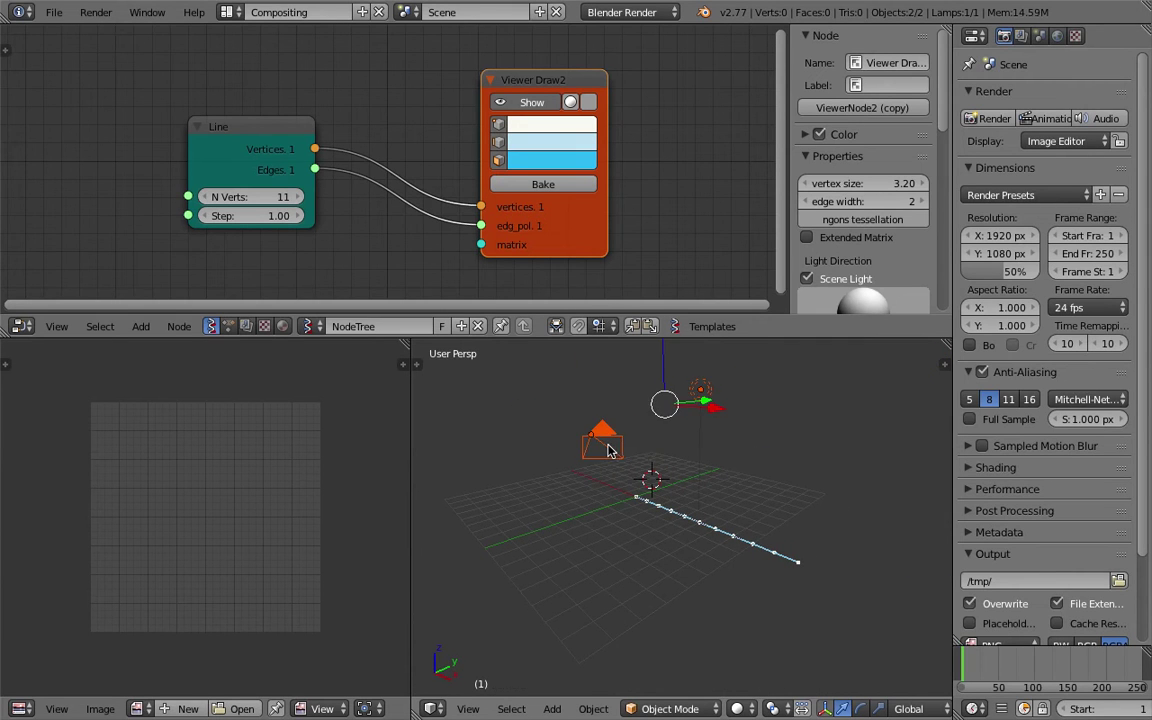
{"action": "right_click", "coordinate": [695, 400], "text": "shift"}
{"action": "key", "text": "m"}
{"action": "key", "text": "2"}
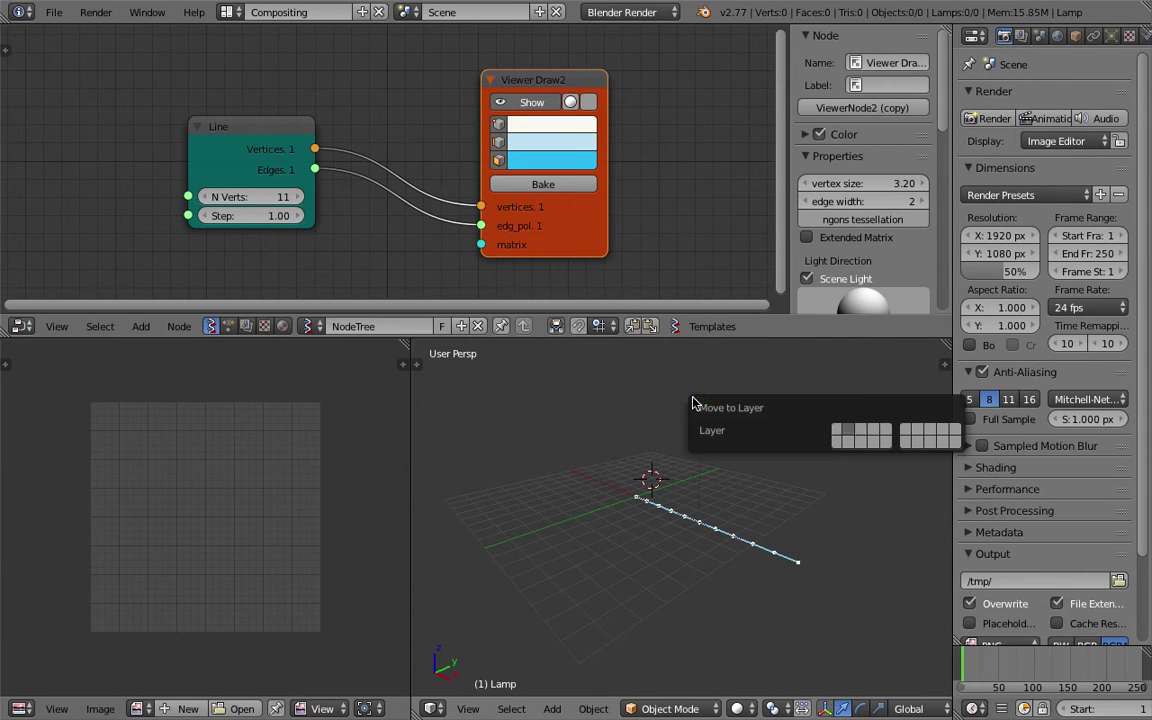
{"action": "middle_click_drag", "start_coordinate": [584, 453], "coordinate": [718, 505]}
{"action": "left_click", "coordinate": [704, 452]}
{"action": "scroll", "coordinate": [698, 478], "scroll_direction": "down", "scroll_amount": 1}
{"action": "scroll", "coordinate": [624, 472], "scroll_direction": "up", "scroll_amount": 1}
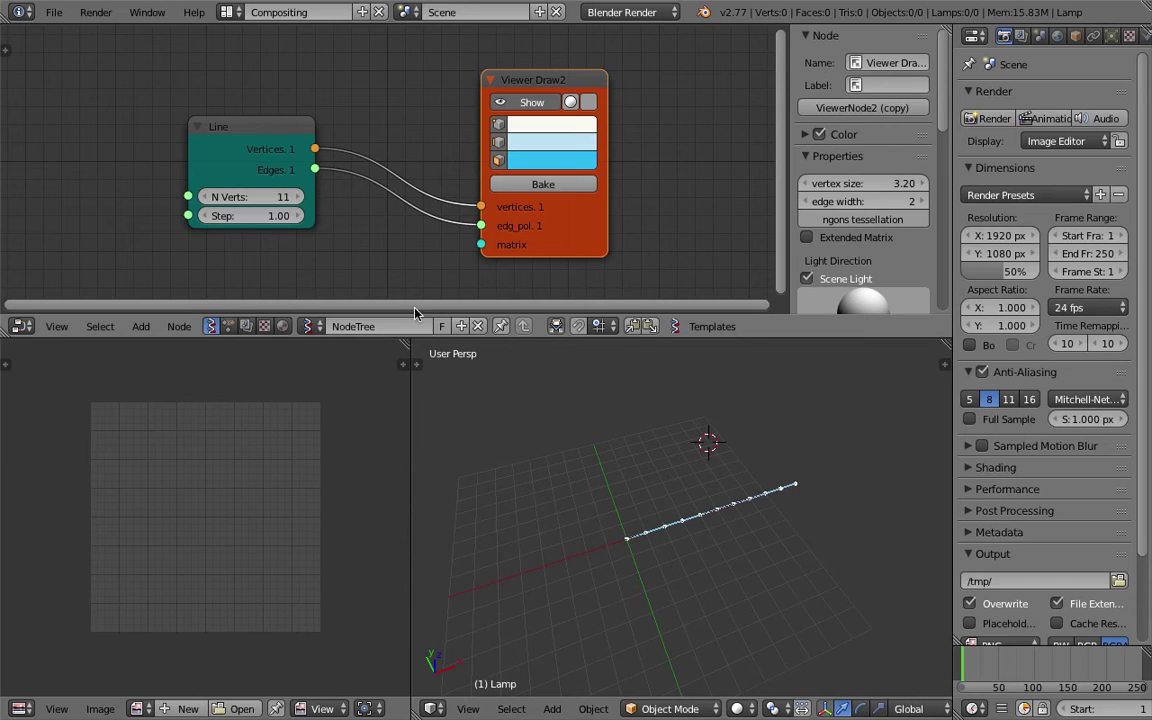
Enlarge the node editor slightly and move the Line and Viewer Draw2 nodes up to free space below them
{"action": "left_click_drag", "start_coordinate": [343, 337], "coordinate": [343, 352]}
{"action": "middle_click_drag", "start_coordinate": [620, 496], "coordinate": [540, 468]}
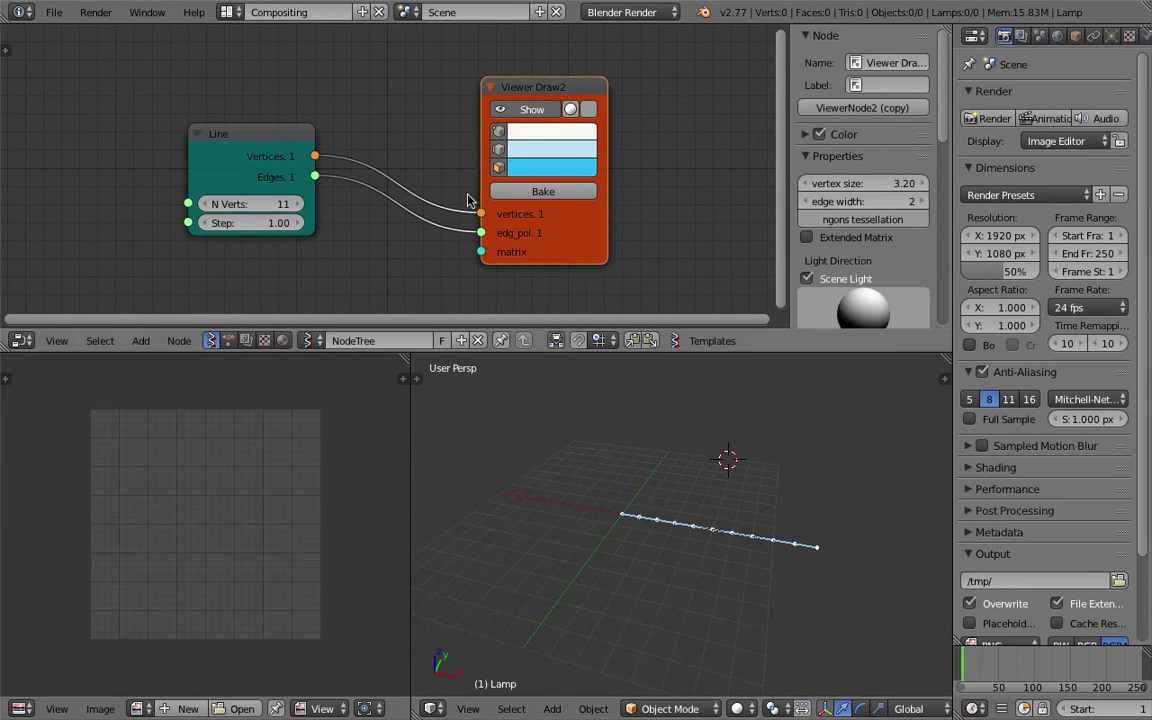
{"action": "left_click_drag", "start_coordinate": [519, 98], "coordinate": [550, 80]}
{"action": "left_click_drag", "start_coordinate": [283, 137], "coordinate": [260, 106]}
{"action": "scroll", "coordinate": [366, 163], "scroll_direction": "down", "scroll_amount": 2}
{"action": "scroll", "coordinate": [265, 118], "scroll_direction": "down", "scroll_amount": 2}
{"action": "middle_click_drag", "start_coordinate": [486, 213], "coordinate": [480, 184]}
{"action": "left_click_drag", "start_coordinate": [509, 72], "coordinate": [504, 49]}
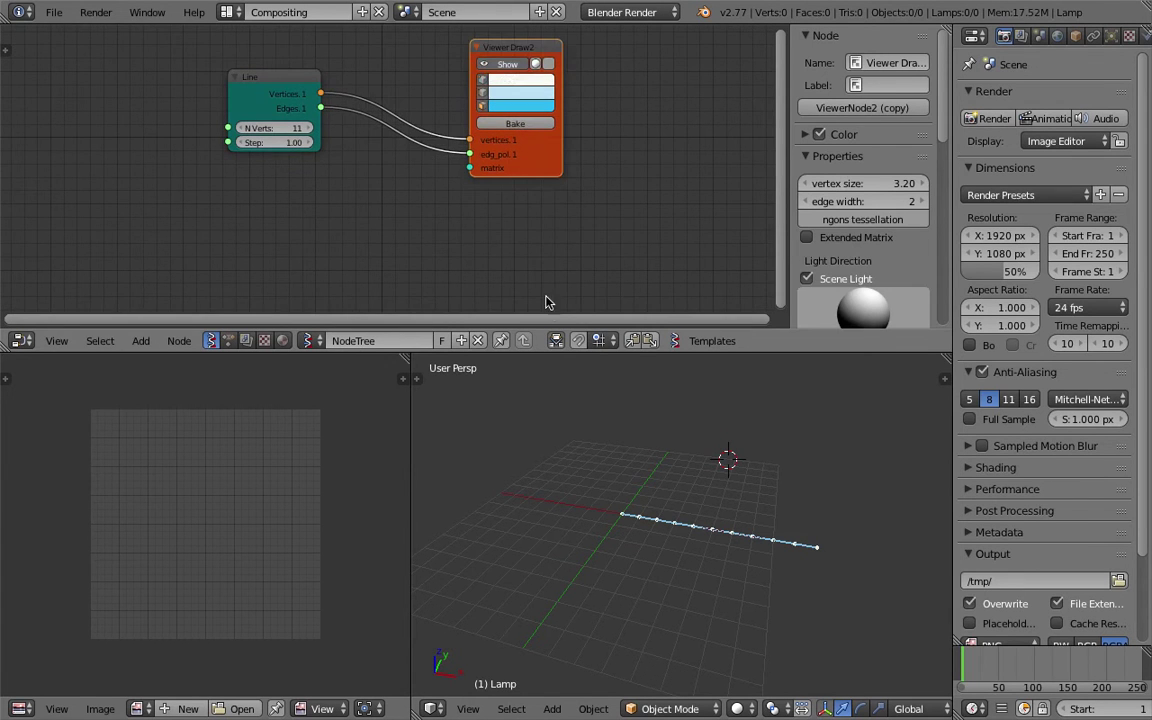
Make the node editor taller and move the Line node closer to Viewer Draw2
{"action": "left_click_drag", "start_coordinate": [560, 350], "coordinate": [558, 386]}
{"action": "left_click", "coordinate": [250, 95]}
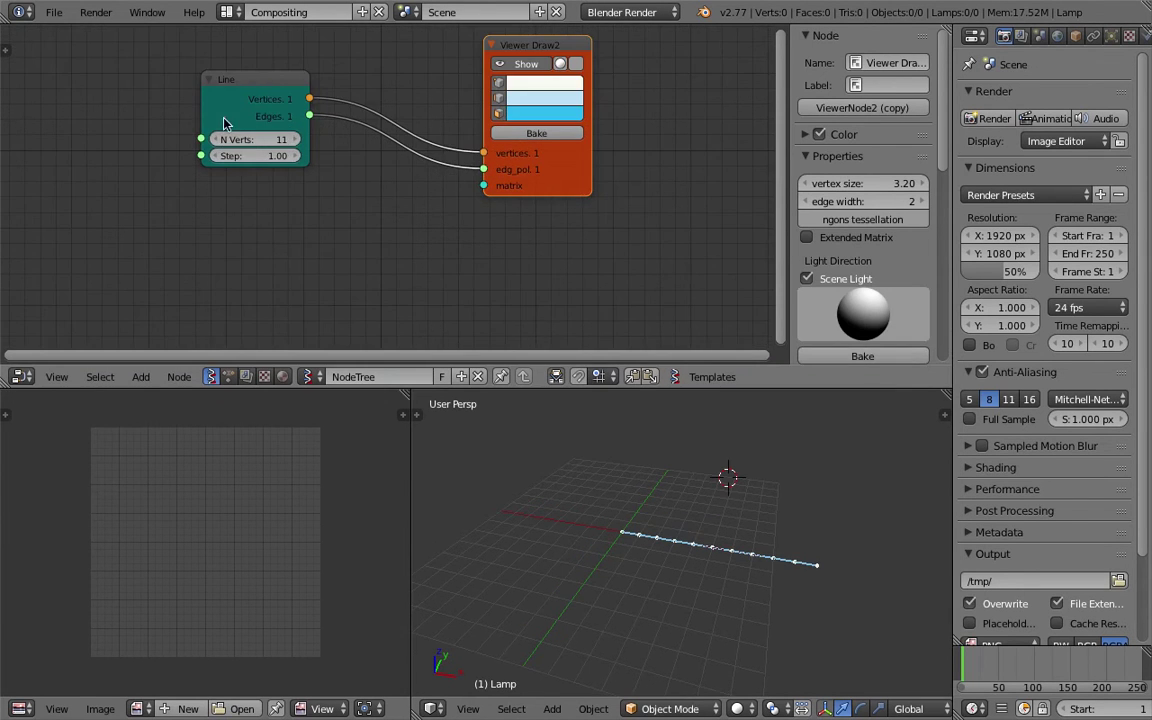
{"action": "left_click_drag", "start_coordinate": [260, 85], "coordinate": [338, 97]}
{"action": "middle_click_drag", "start_coordinate": [277, 134], "coordinate": [247, 129]}
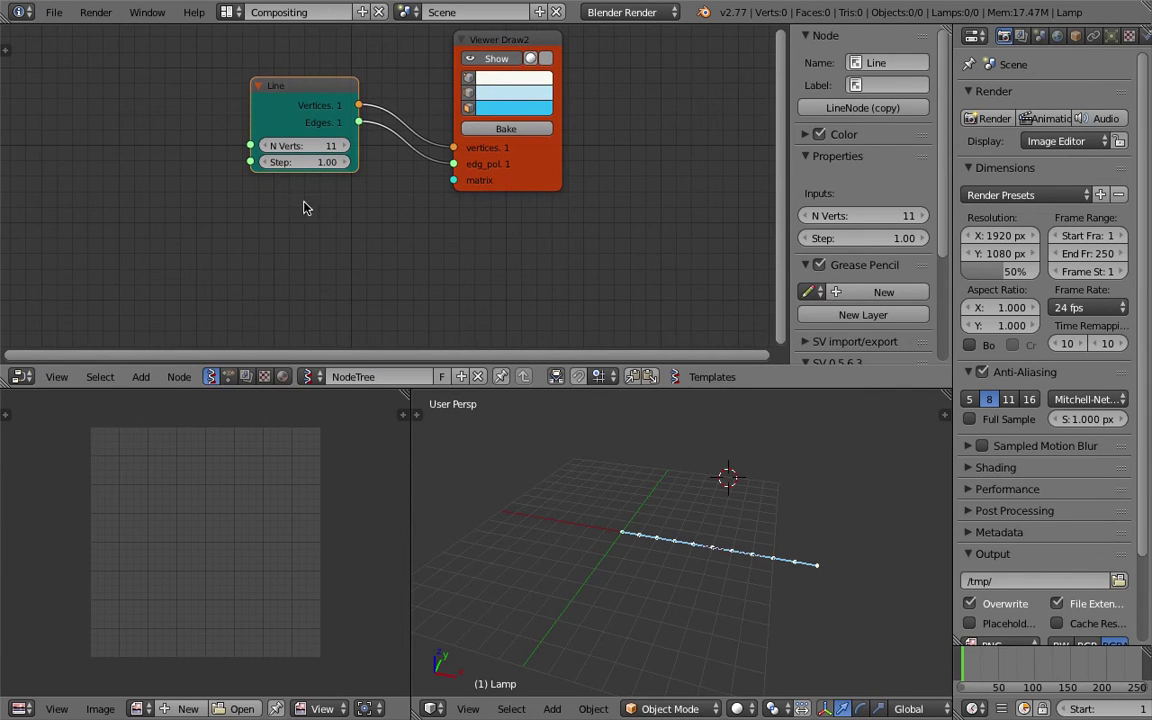
Duplicate the Viewer Draw2 node and place the copy directly below the original
{"action": "left_click", "coordinate": [488, 47]}
{"action": "key", "text": "shift+d"}
{"action": "left_click", "coordinate": [494, 229]}
{"action": "middle_click_drag", "start_coordinate": [402, 212], "coordinate": [415, 179]}
{"action": "scroll", "coordinate": [415, 179], "scroll_direction": "down", "scroll_amount": 1}
{"action": "scroll", "coordinate": [245, 190], "scroll_direction": "up", "scroll_amount": 2}
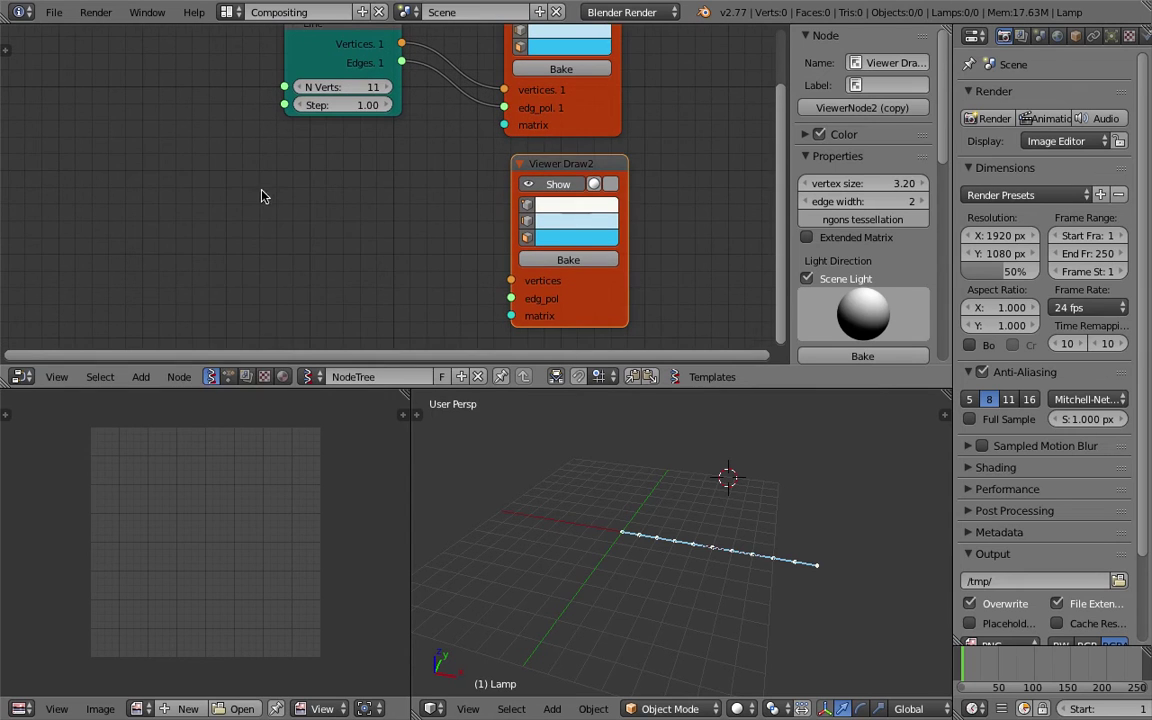
Add a Random Vector node in the free space below the Line node
{"action": "key", "text": "space"}
{"action": "type", "text": "ranm"}
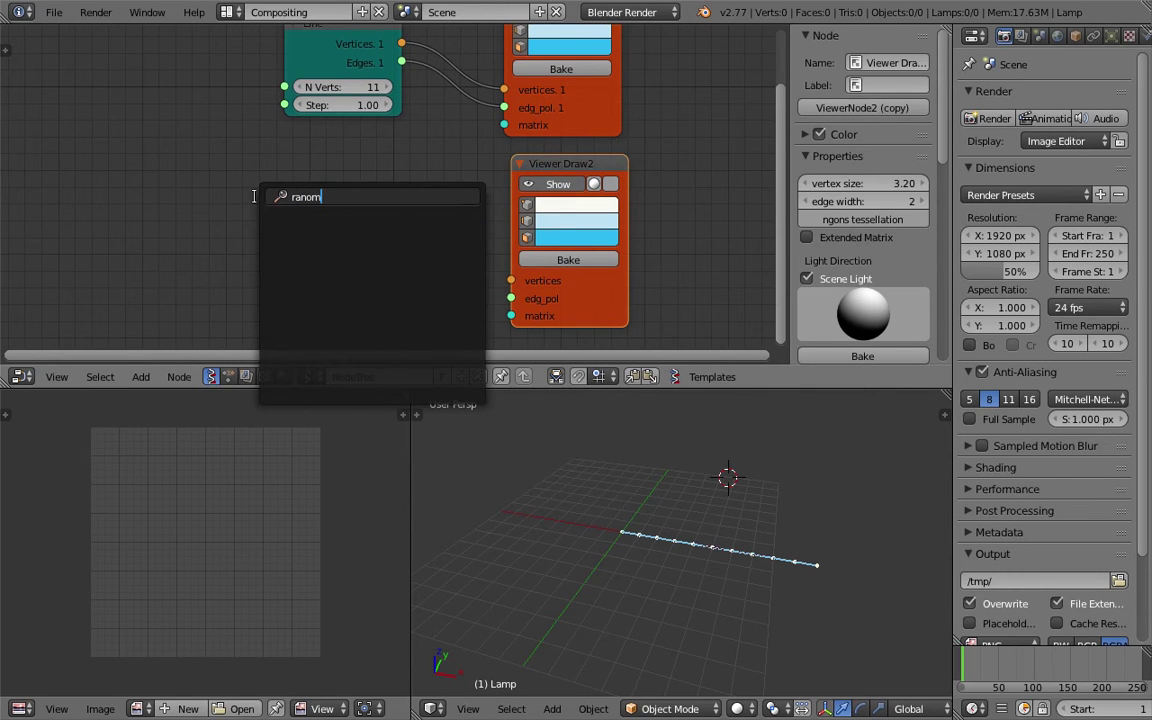
{"action": "key", "text": "BackSpace"}
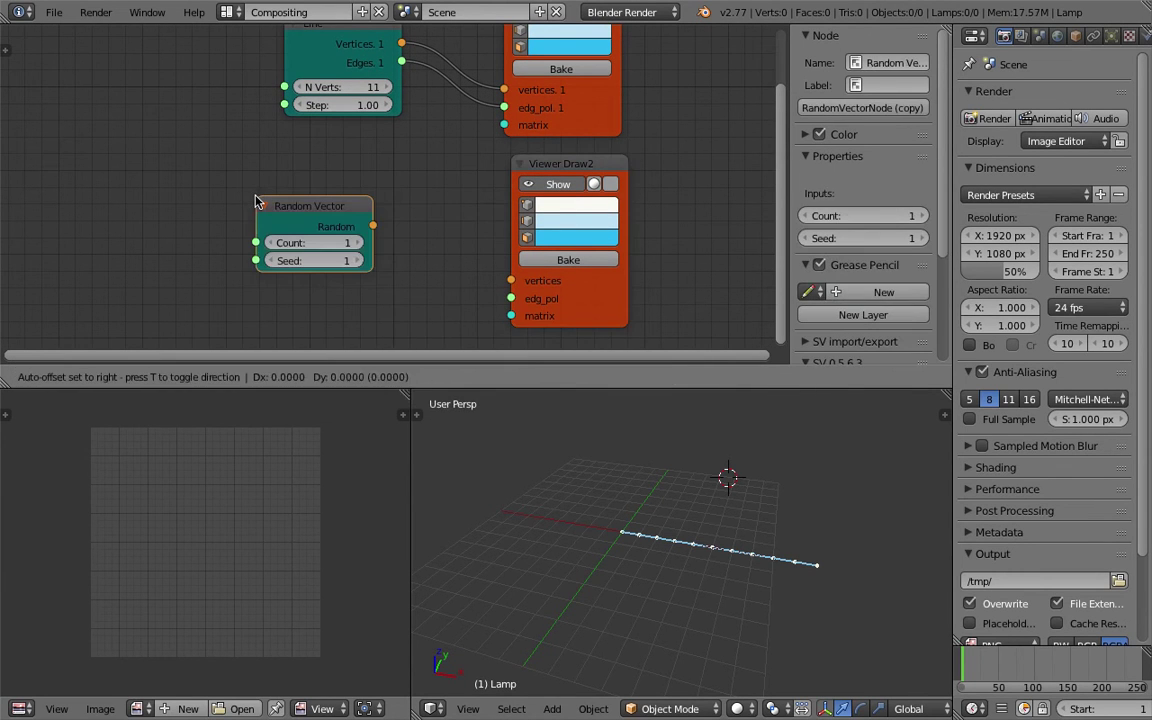
{"action": "left_click", "coordinate": [215, 206]}
{"action": "scroll", "coordinate": [236, 215], "scroll_direction": "up", "scroll_amount": 1}
{"action": "scroll", "coordinate": [288, 241], "scroll_direction": "down", "scroll_amount": 1}
{"action": "middle_click_drag", "start_coordinate": [293, 225], "coordinate": [295, 198]}
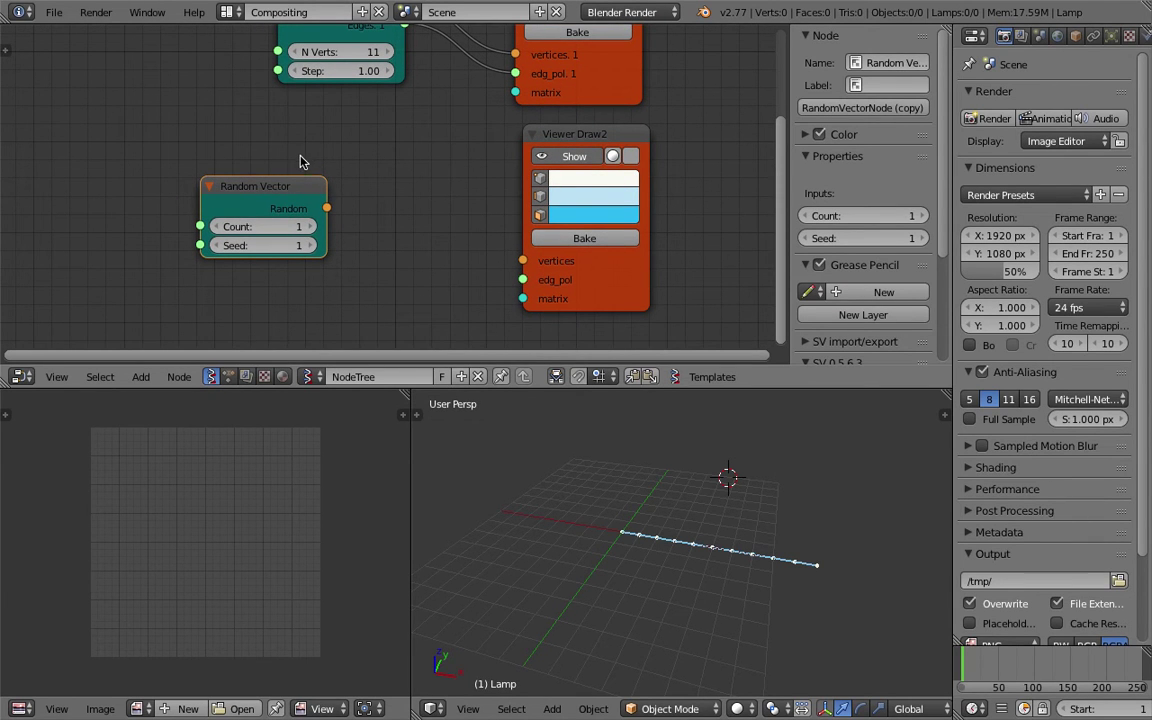
Connect Random Vector's output to the lower Viewer Draw2's vertices and set Count to 48 and Seed to 16
{"action": "left_click_drag", "start_coordinate": [309, 188], "coordinate": [466, 250]}
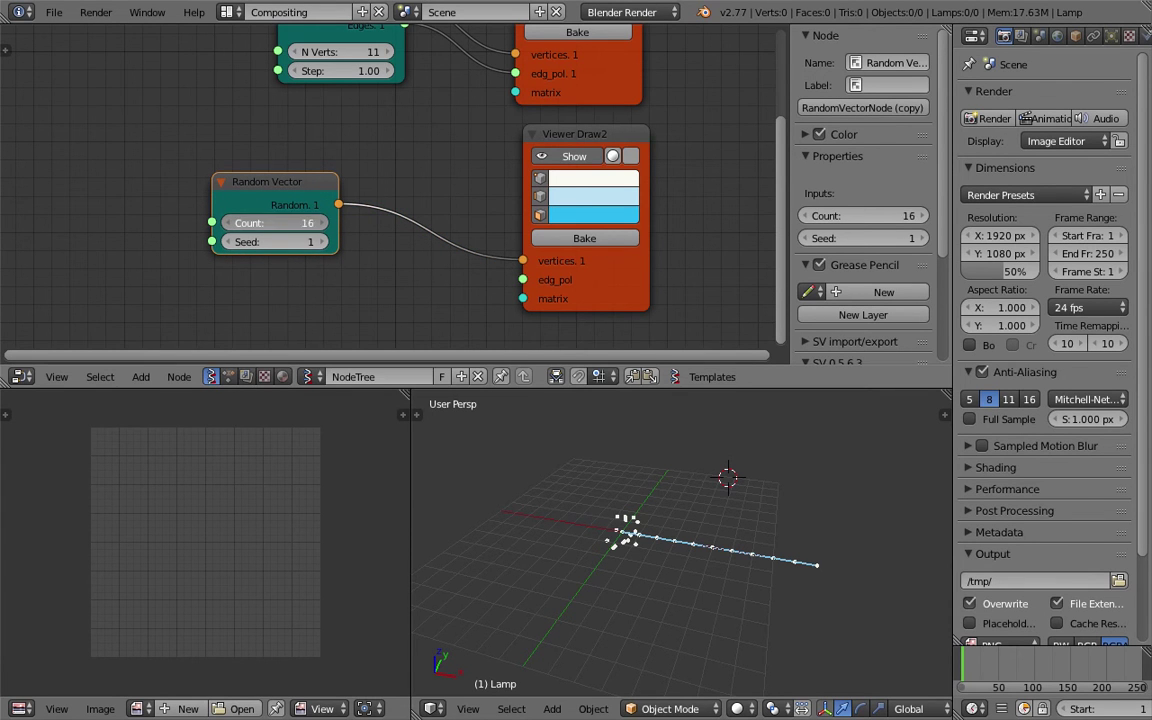
{"action": "left_click_drag", "start_coordinate": [300, 224], "coordinate": [390, 226]}
{"action": "left_click_drag", "start_coordinate": [310, 223], "coordinate": [271, 242]}
{"action": "scroll", "coordinate": [534, 415], "scroll_direction": "up", "scroll_amount": 2}
{"action": "scroll", "coordinate": [534, 415], "scroll_direction": "up", "scroll_amount": 2}
{"action": "scroll", "coordinate": [406, 329], "scroll_direction": "down", "scroll_amount": 2}
{"action": "scroll", "coordinate": [532, 514], "scroll_direction": "down", "scroll_amount": 3}
{"action": "middle_click_drag", "start_coordinate": [560, 515], "coordinate": [665, 514]}
{"action": "left_click_drag", "start_coordinate": [320, 229], "coordinate": [300, 231]}
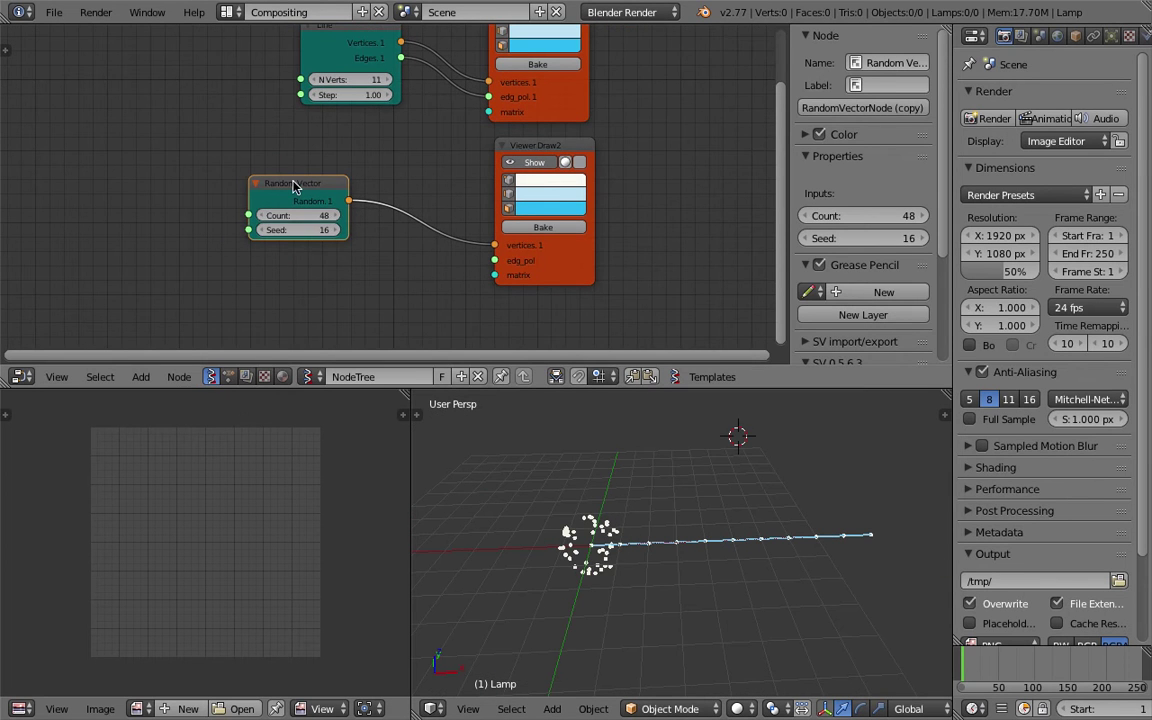
Move the Random Vector node farther from the lower Viewer Draw2 and set its Seed to 122
{"action": "left_click_drag", "start_coordinate": [293, 183], "coordinate": [251, 190]}
{"action": "scroll", "coordinate": [251, 191], "scroll_direction": "up", "scroll_amount": 3}
{"action": "left_click_drag", "start_coordinate": [234, 251], "coordinate": [288, 251]}
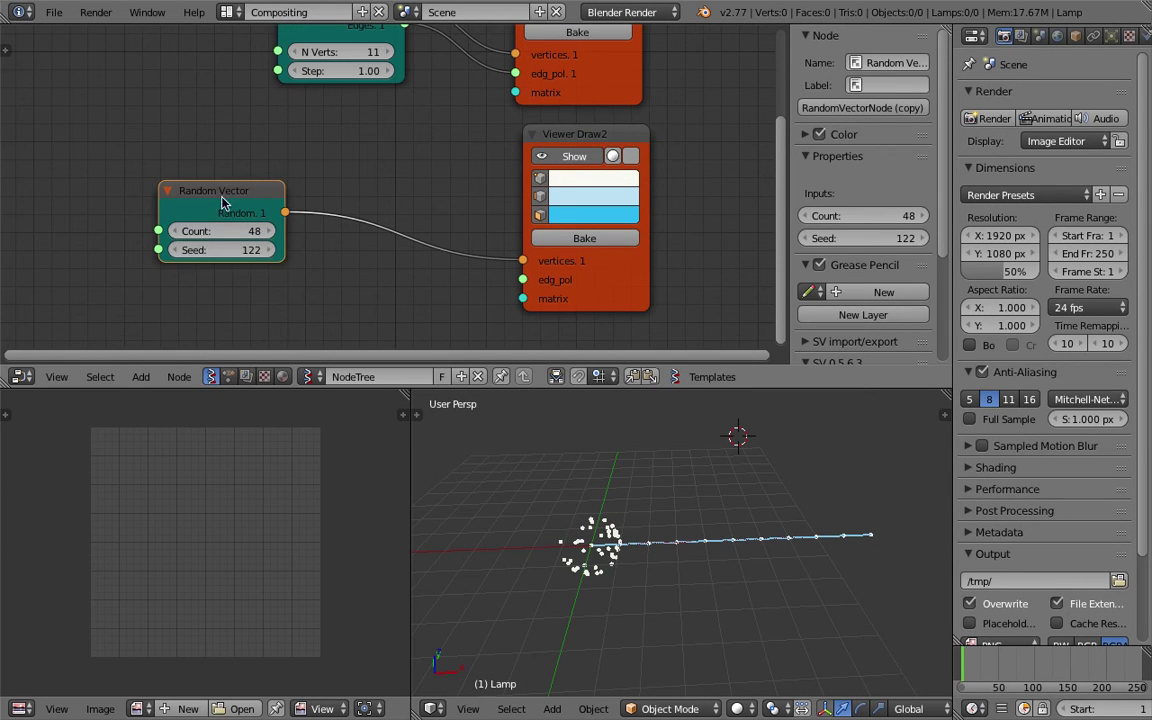
{"action": "left_click_drag", "start_coordinate": [225, 196], "coordinate": [201, 182]}
{"action": "middle_click_drag", "start_coordinate": [243, 180], "coordinate": [235, 174]}
{"action": "left_click_drag", "start_coordinate": [224, 178], "coordinate": [199, 169]}
{"action": "scroll", "coordinate": [295, 258], "scroll_direction": "down", "scroll_amount": 1}
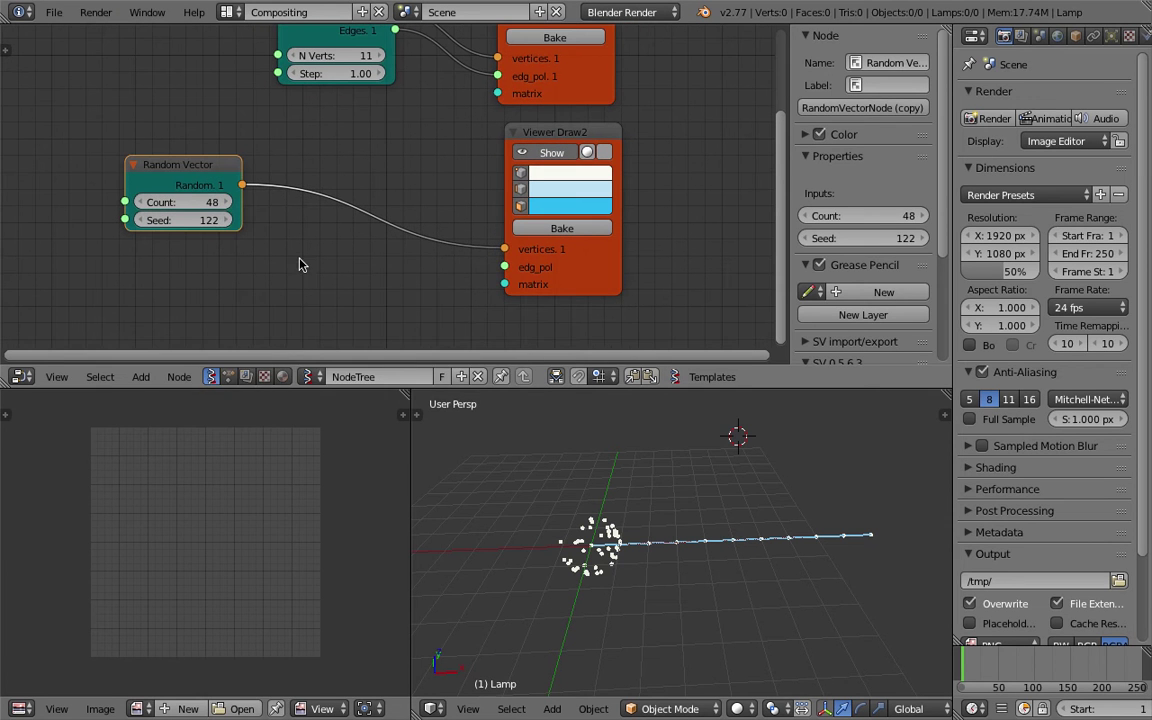
Insert a Vector Math node between Random Vector and the lower Viewer Draw2 and set its function to Multiply Scalar
{"action": "key", "text": "shift+a"}
{"action": "left_click", "coordinate": [292, 249]}
{"action": "type", "text": "vect"}
{"action": "key", "text": "Down"}
{"action": "key", "text": "Down"}
{"action": "key", "text": "Down"}
{"action": "key", "text": "Return"}
{"action": "left_click", "coordinate": [321, 200]}
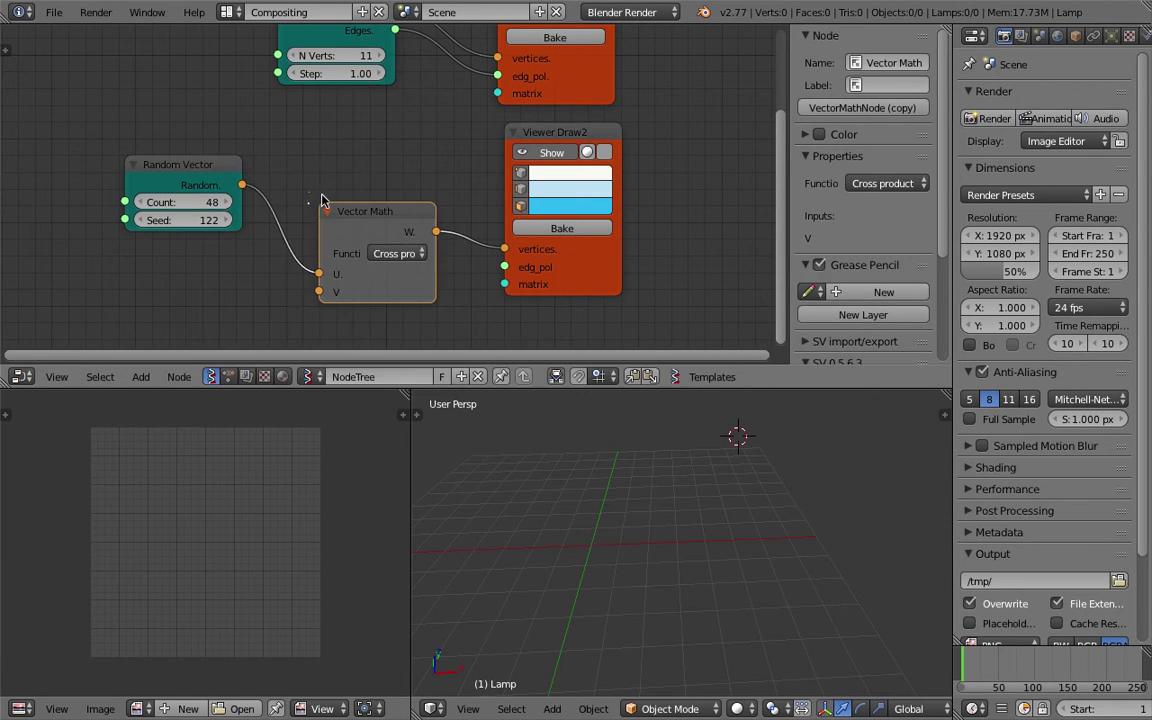
{"action": "left_click", "coordinate": [392, 253]}
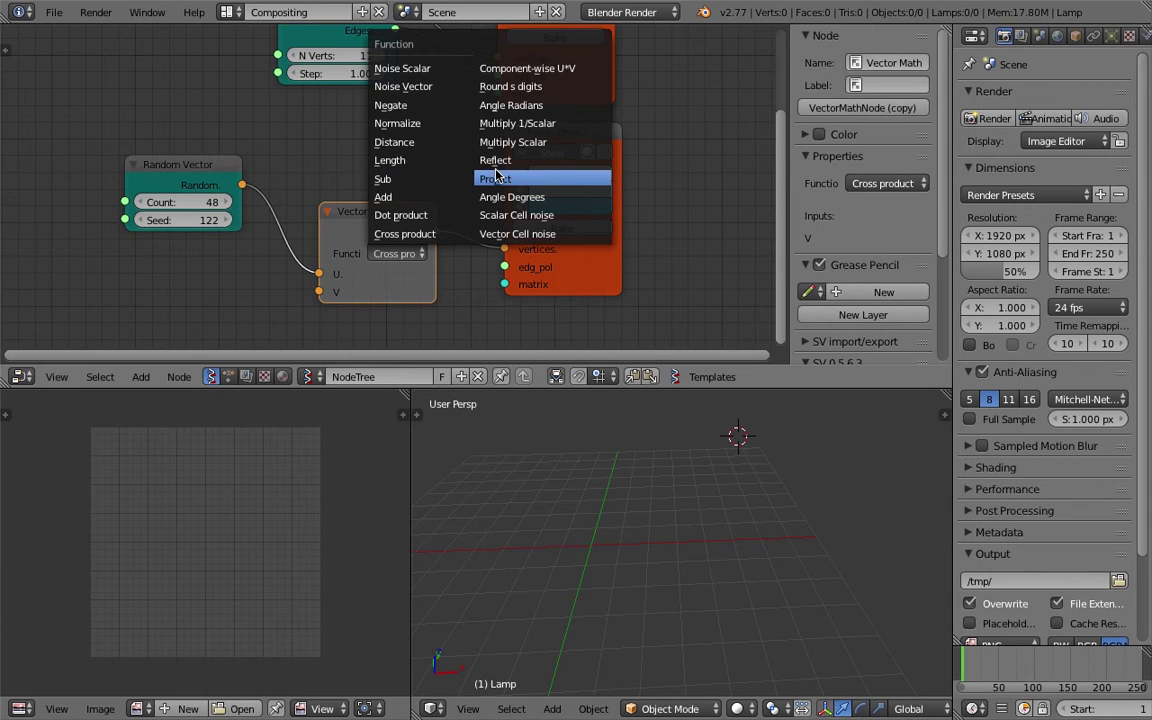
{"action": "left_click", "coordinate": [503, 142]}
Add a Float node set to 3.13 and connect it to the scalar input of the Multiply Scalar node
{"action": "key", "text": "Home"}
{"action": "key", "text": "space"}
{"action": "type", "text": "fl"}
{"action": "key", "text": "Down"}
{"action": "key", "text": "Return"}
{"action": "left_click", "coordinate": [241, 268]}
{"action": "left_click_drag", "start_coordinate": [322, 288], "coordinate": [352, 256]}
{"action": "left_click_drag", "start_coordinate": [286, 302], "coordinate": [252, 267]}
{"action": "mouse_move", "coordinate": [226, 287]}
{"action": "left_mouse_down"}
{"action": "mouse_move", "coordinate": [240, 276]}
{"action": "mouse_move", "coordinate": [210, 274]}
{"action": "left_mouse_up"}
{"action": "scroll", "coordinate": [251, 263], "scroll_direction": "down", "scroll_amount": 2}
Adjust Random Vector to Count 61 and Seed 356, and set the Float node's value to 2.89
{"action": "left_click_drag", "start_coordinate": [258, 179], "coordinate": [290, 179]}
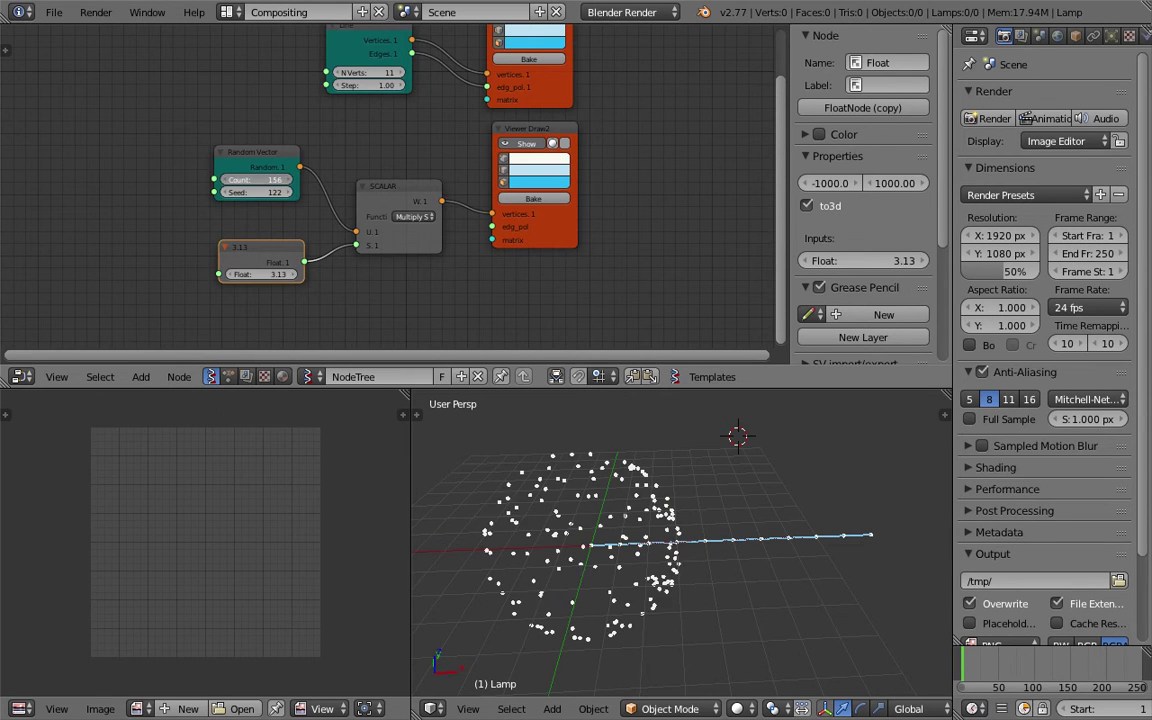
{"action": "mouse_move", "coordinate": [264, 193]}
{"action": "left_mouse_down"}
{"action": "mouse_move", "coordinate": [300, 193]}
{"action": "mouse_move", "coordinate": [272, 180]}
{"action": "mouse_move", "coordinate": [278, 196]}
{"action": "mouse_move", "coordinate": [330, 196]}
{"action": "mouse_move", "coordinate": [275, 198]}
{"action": "left_mouse_up"}
{"action": "mouse_move", "coordinate": [272, 275]}
{"action": "left_mouse_down"}
{"action": "mouse_move", "coordinate": [335, 275]}
{"action": "mouse_move", "coordinate": [269, 276]}
{"action": "left_mouse_up"}
{"action": "middle_click_drag", "start_coordinate": [733, 545], "coordinate": [548, 322]}
Delete both Viewer Draw2 nodes and the Line node
{"action": "left_click", "coordinate": [528, 132]}
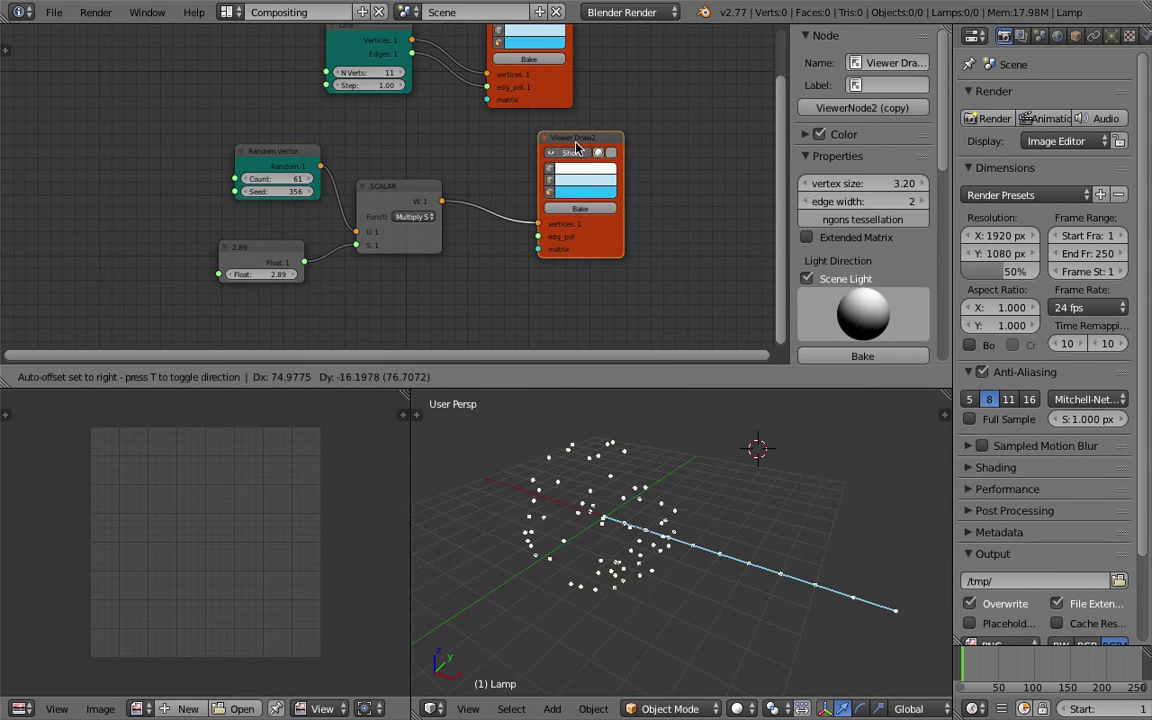
{"action": "key", "text": "x"}
{"action": "middle_click_drag", "start_coordinate": [540, 173], "coordinate": [463, 188]}
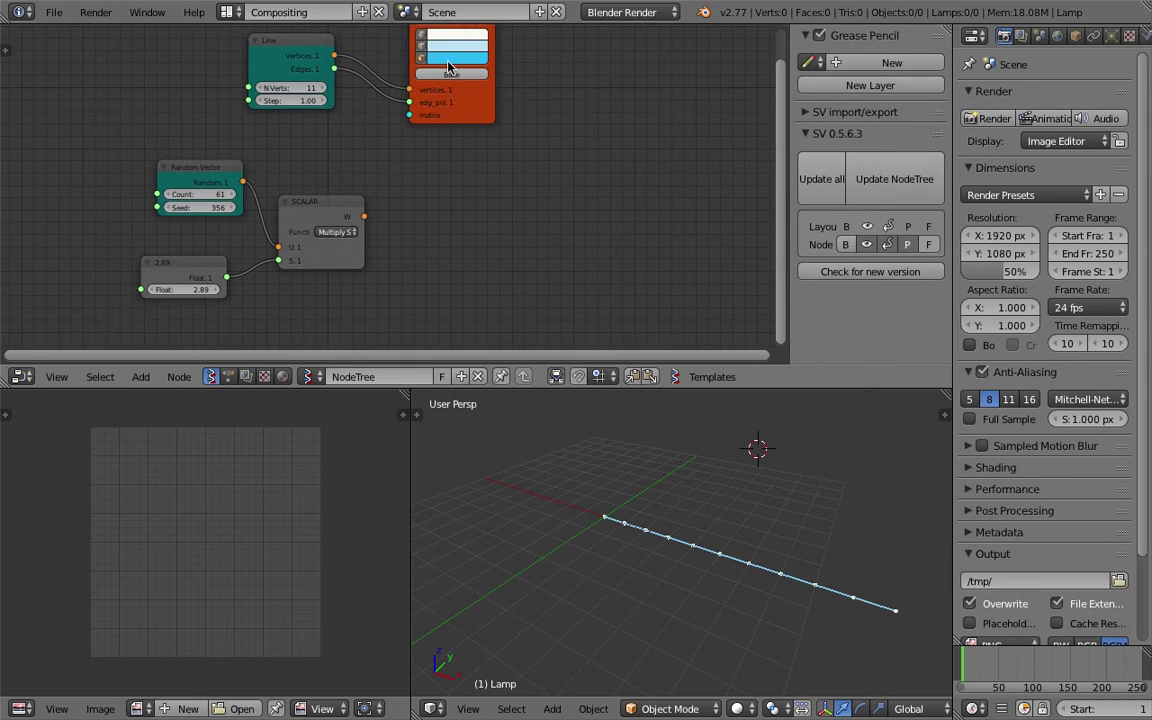
{"action": "middle_click_drag", "start_coordinate": [457, 42], "coordinate": [460, 62]}
{"action": "left_click", "coordinate": [420, 58]}
{"action": "key", "text": "x"}
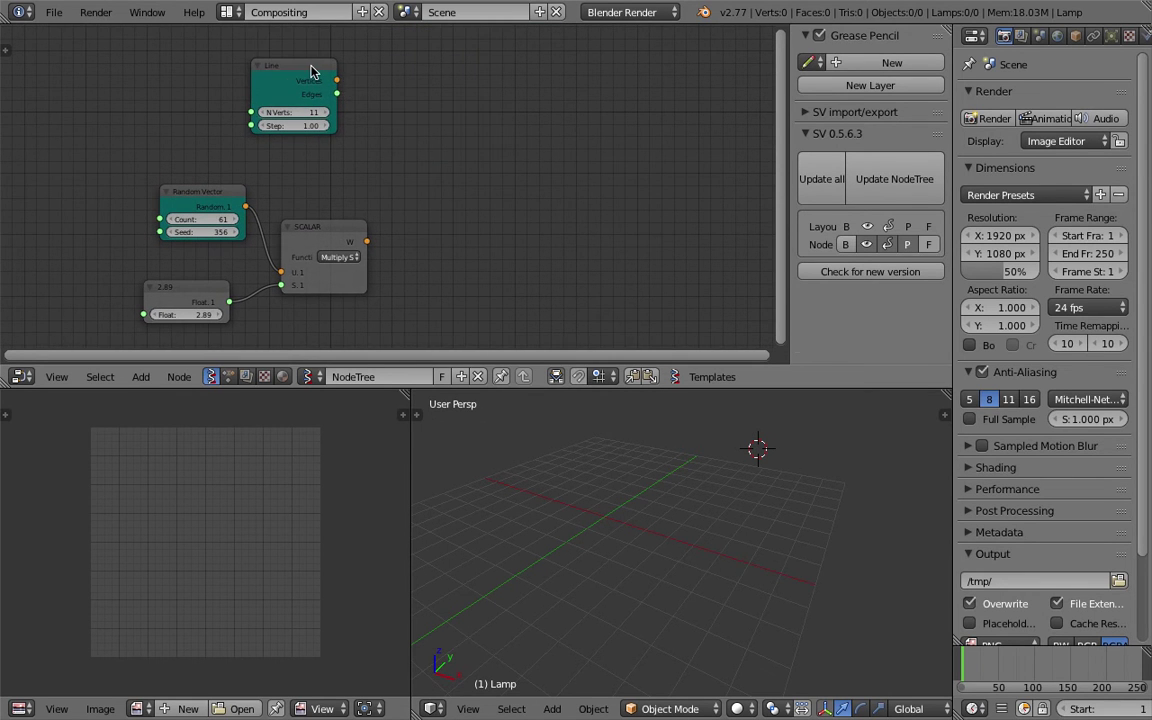
{"action": "left_click", "coordinate": [308, 72]}
{"action": "key", "text": "x"}
{"action": "middle_click_drag", "start_coordinate": [365, 114], "coordinate": [380, 83]}
{"action": "scroll", "coordinate": [615, 486], "scroll_direction": "down", "scroll_amount": 1}
{"action": "middle_click_drag", "start_coordinate": [443, 193], "coordinate": [443, 224]}
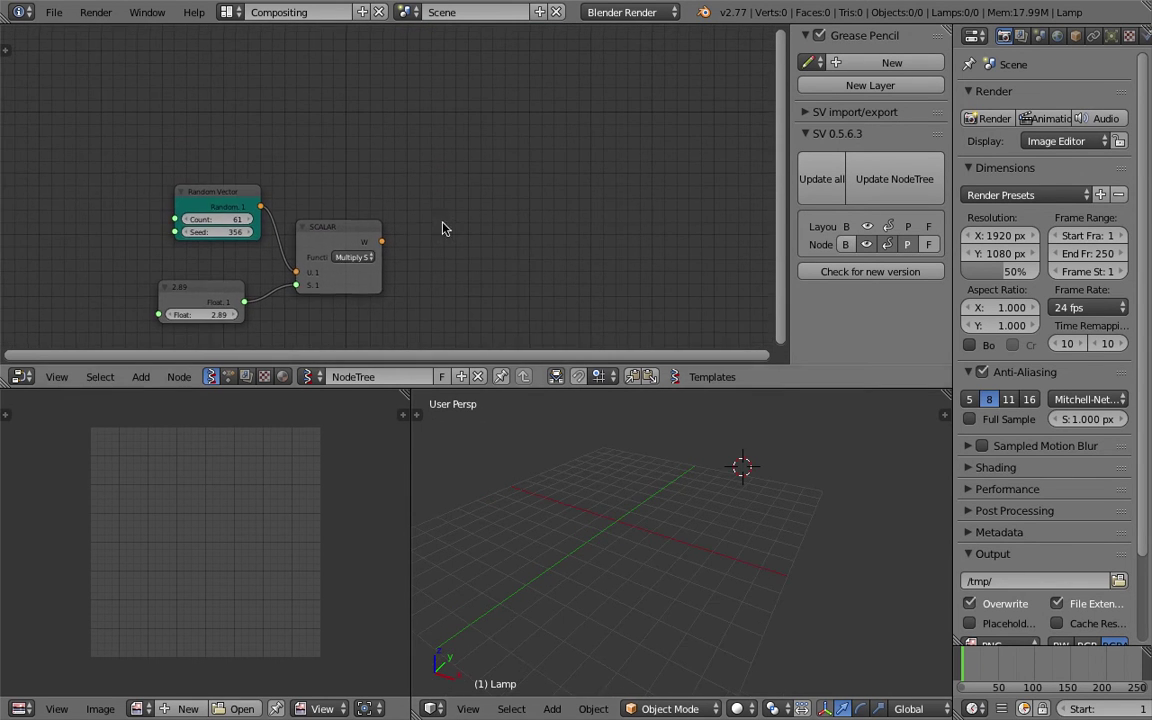
{"action": "middle_click_drag", "start_coordinate": [393, 137], "coordinate": [377, 149]}
{"action": "middle_click_drag", "start_coordinate": [446, 267], "coordinate": [443, 253]}
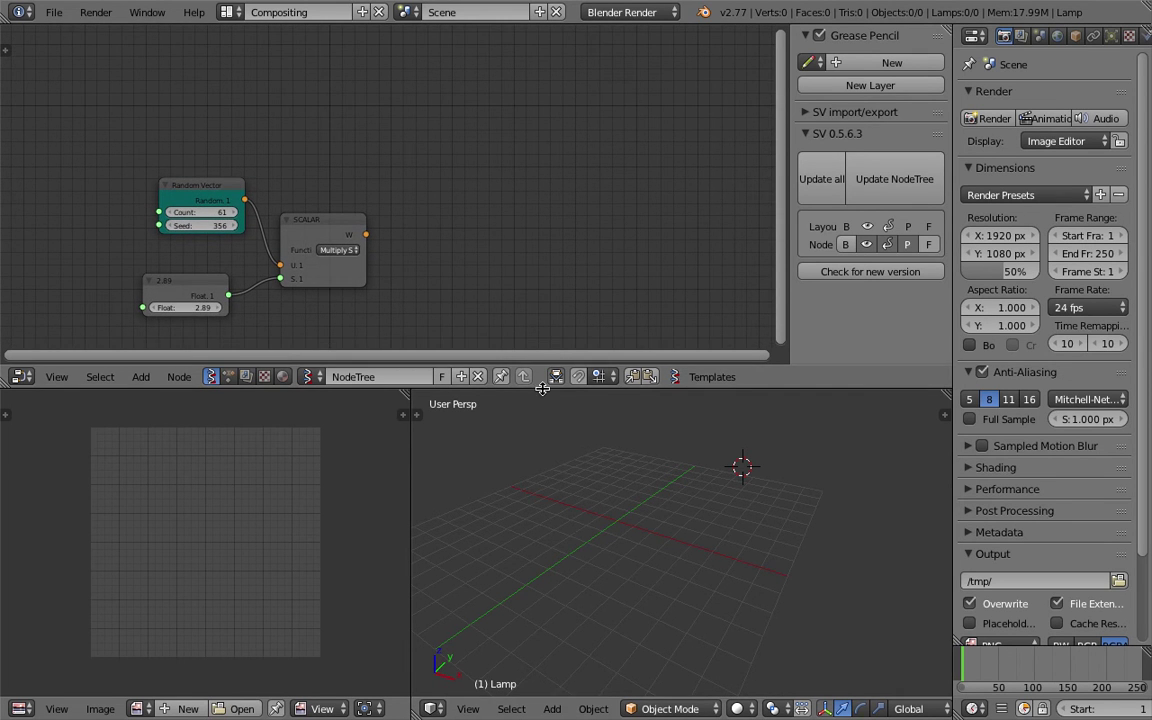
Make the node editor taller and duplicate the Random Vector node into free space above the existing nodes
{"action": "left_click_drag", "start_coordinate": [543, 388], "coordinate": [543, 440]}
{"action": "left_click", "coordinate": [210, 211]}
{"action": "key", "text": "shift+d"}
{"action": "left_click", "coordinate": [391, 93]}
{"action": "middle_click_drag", "start_coordinate": [394, 132], "coordinate": [388, 217]}
{"action": "scroll", "coordinate": [335, 190], "scroll_direction": "up", "scroll_amount": 2}
{"action": "scroll", "coordinate": [329, 189], "scroll_direction": "up", "scroll_amount": 1}
{"action": "left_click_drag", "start_coordinate": [395, 166], "coordinate": [410, 151]}
{"action": "scroll", "coordinate": [365, 208], "scroll_direction": "up", "scroll_amount": 4}
{"action": "middle_click_drag", "start_coordinate": [365, 208], "coordinate": [339, 255]}
{"action": "scroll", "coordinate": [334, 300], "scroll_direction": "down", "scroll_amount": 6}
{"action": "middle_click_drag", "start_coordinate": [305, 301], "coordinate": [258, 166]}
{"action": "scroll", "coordinate": [243, 212], "scroll_direction": "down", "scroll_amount": 1}
{"action": "middle_click_drag", "start_coordinate": [243, 212], "coordinate": [271, 176]}
{"action": "scroll", "coordinate": [229, 342], "scroll_direction": "up", "scroll_amount": 5}
{"action": "scroll", "coordinate": [244, 221], "scroll_direction": "up", "scroll_amount": 3}
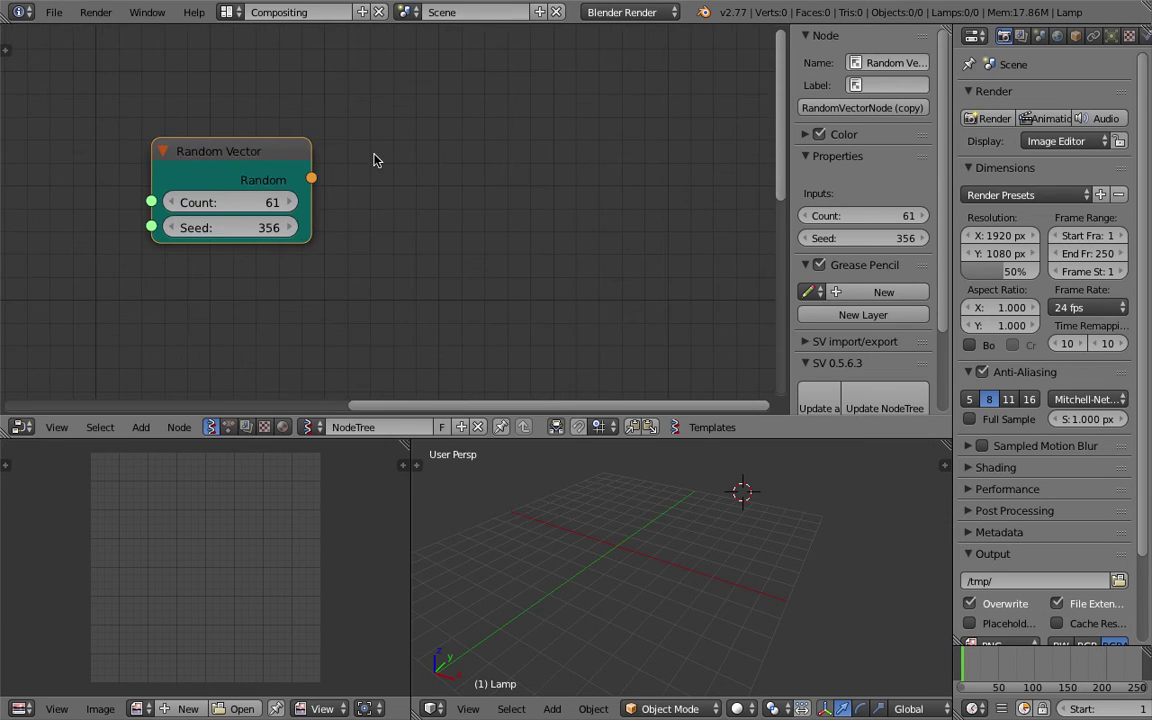
Add a UV Connection node beside the duplicated Random Vector node
{"action": "scroll", "coordinate": [374, 160], "scroll_direction": "down", "scroll_amount": 1}
{"action": "middle_click_drag", "start_coordinate": [457, 172], "coordinate": [419, 196]}
{"action": "key", "text": "ctrl+a"}
{"action": "type", "text": "uv"}
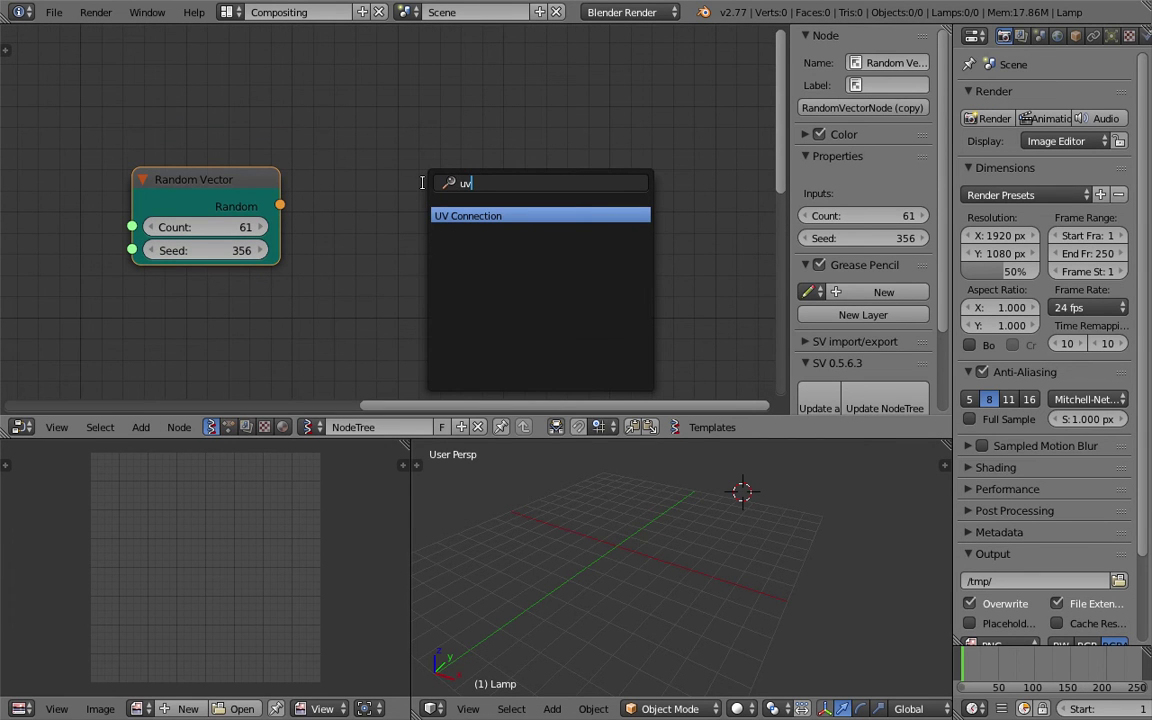
{"action": "key", "text": "Return"}
{"action": "left_click", "coordinate": [374, 134]}
{"action": "scroll", "coordinate": [437, 145], "scroll_direction": "down", "scroll_amount": 1}
{"action": "middle_click_drag", "start_coordinate": [437, 145], "coordinate": [430, 138]}
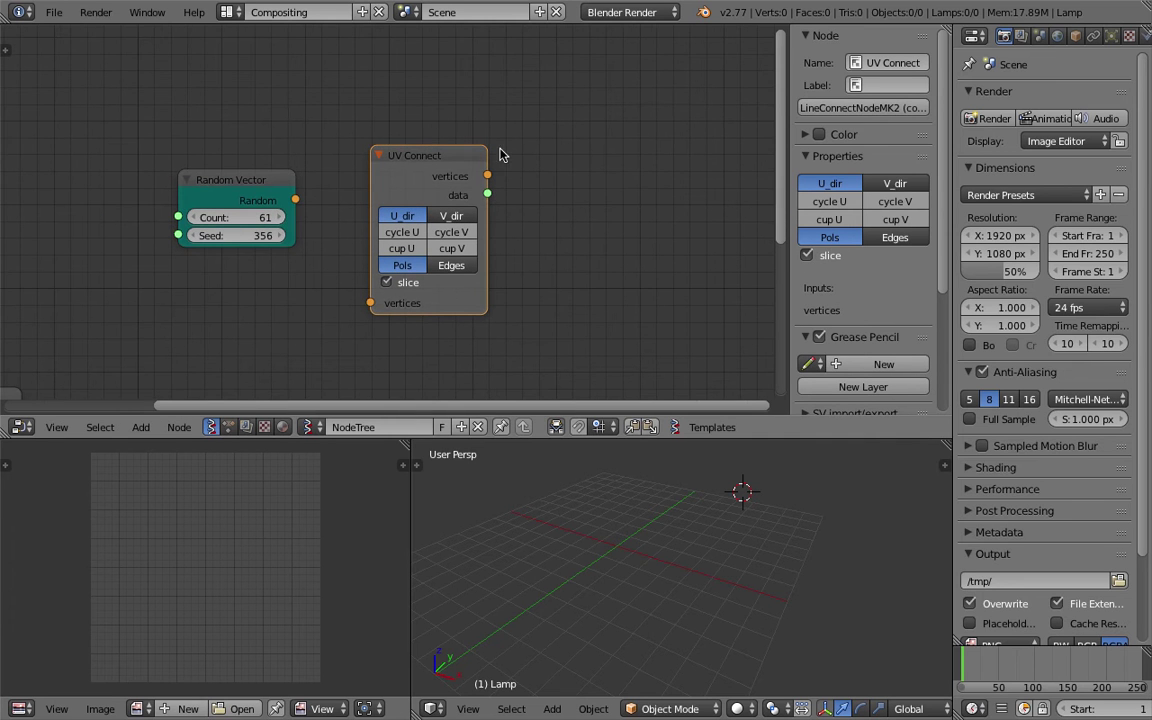
Hide the node editor's properties sidebar and shift the UV Connect node slightly upward
{"action": "left_click_drag", "start_coordinate": [791, 111], "coordinate": [940, 111]}
{"action": "middle_click_drag", "start_coordinate": [668, 172], "coordinate": [658, 165]}
{"action": "middle_click_drag", "start_coordinate": [571, 247], "coordinate": [534, 247]}
{"action": "left_click_drag", "start_coordinate": [490, 165], "coordinate": [489, 155]}
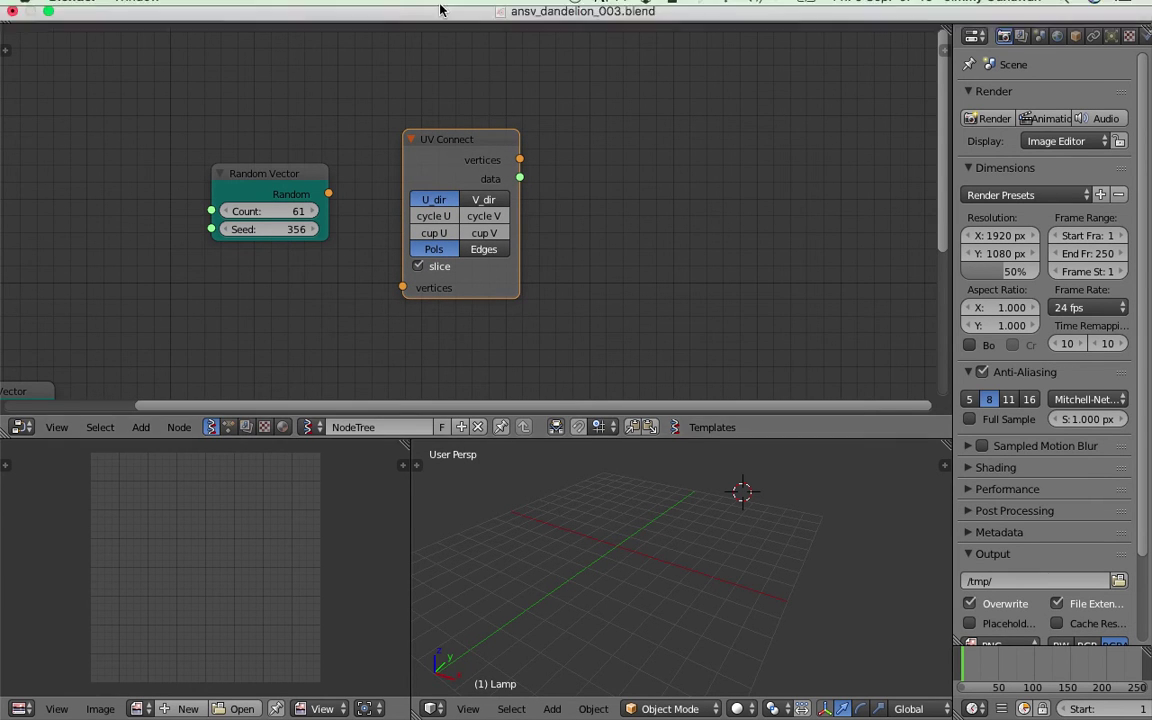
{"action": "left_click_drag", "start_coordinate": [476, 148], "coordinate": [470, 141]}
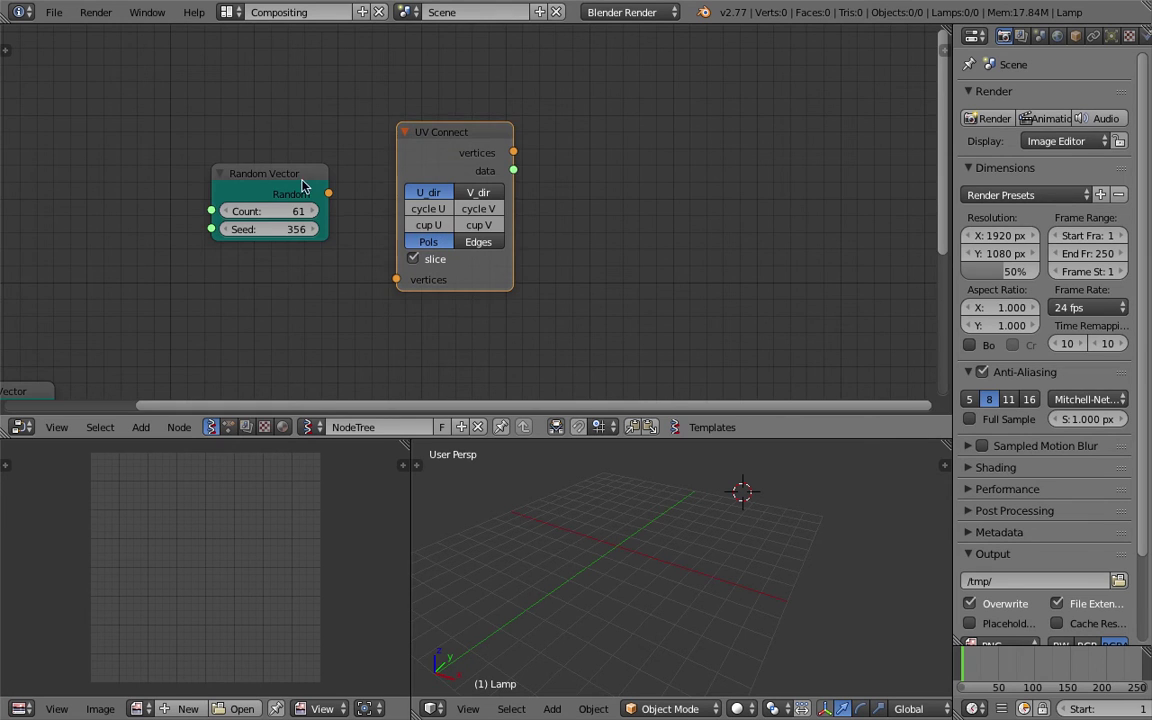
Space out the duplicated Random Vector and UV Connect nodes and connect Random to UV Connect's vertices input
{"action": "left_click_drag", "start_coordinate": [296, 177], "coordinate": [277, 178]}
{"action": "left_click_drag", "start_coordinate": [451, 148], "coordinate": [455, 136]}
{"action": "middle_click_drag", "start_coordinate": [455, 136], "coordinate": [438, 169]}
{"action": "scroll", "coordinate": [392, 168], "scroll_direction": "up", "scroll_amount": 1}
{"action": "left_click_drag", "start_coordinate": [407, 159], "coordinate": [418, 153]}
{"action": "left_click_drag", "start_coordinate": [251, 204], "coordinate": [256, 193]}
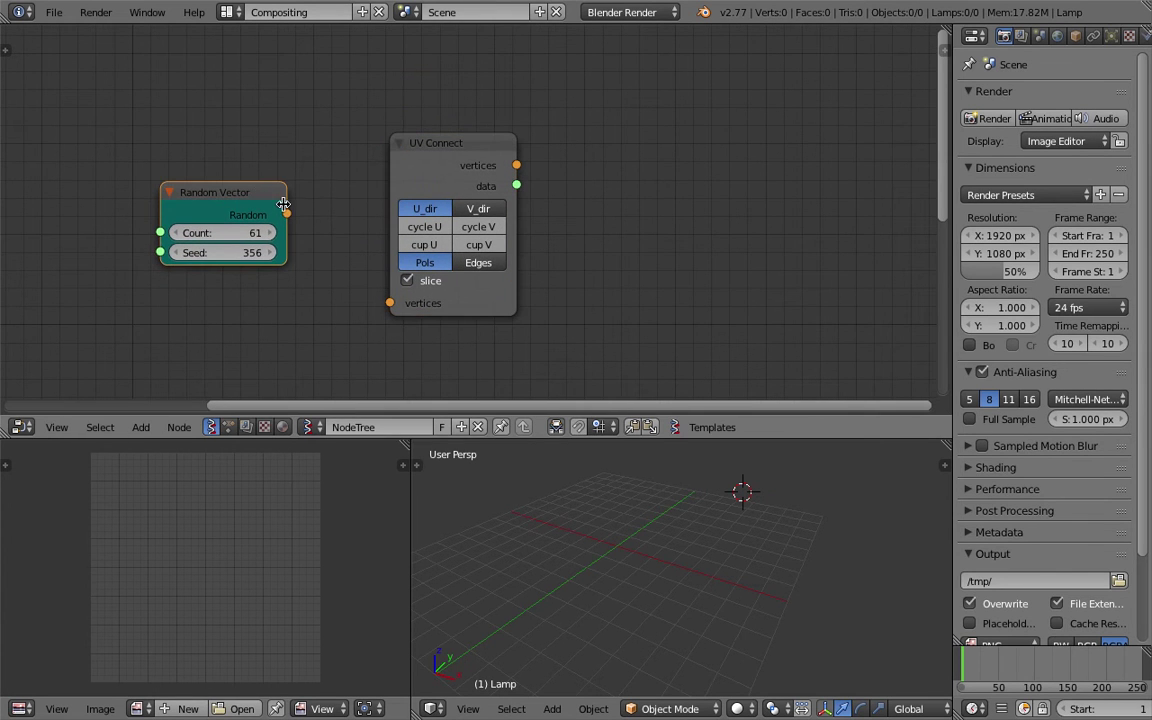
{"action": "left_click_drag", "start_coordinate": [287, 215], "coordinate": [389, 303]}
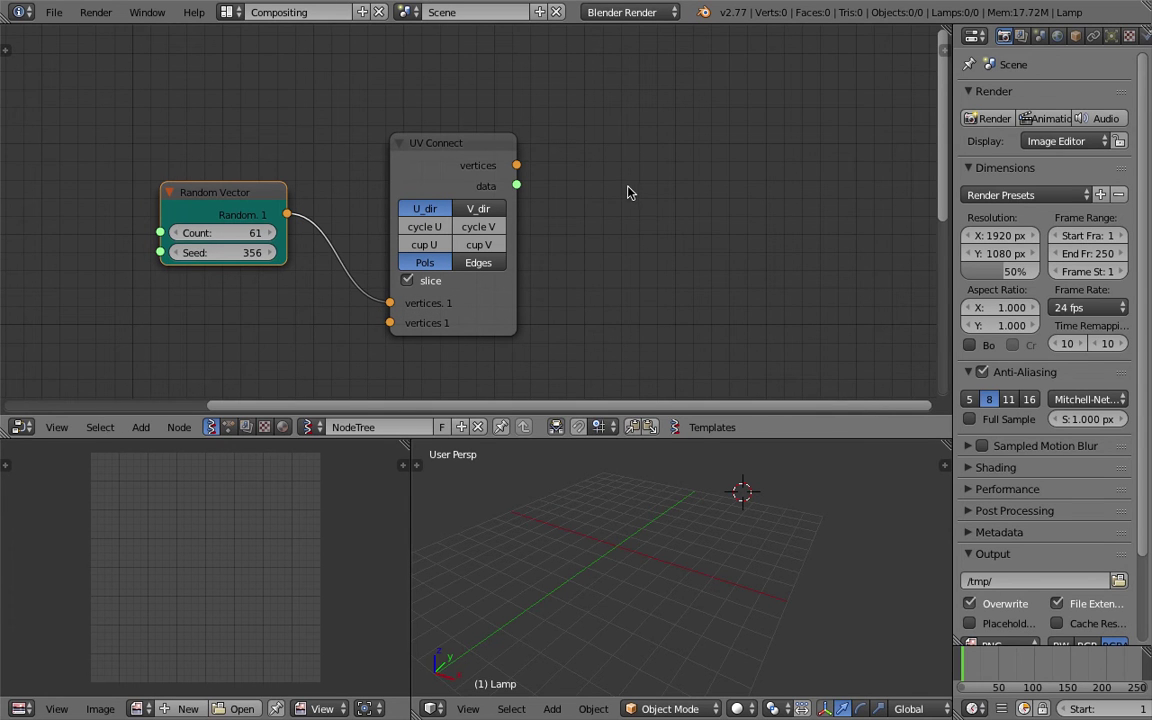
Add a Viewer Draw node beside UV Connect
{"action": "key", "text": "space"}
{"action": "type", "text": "ver"}
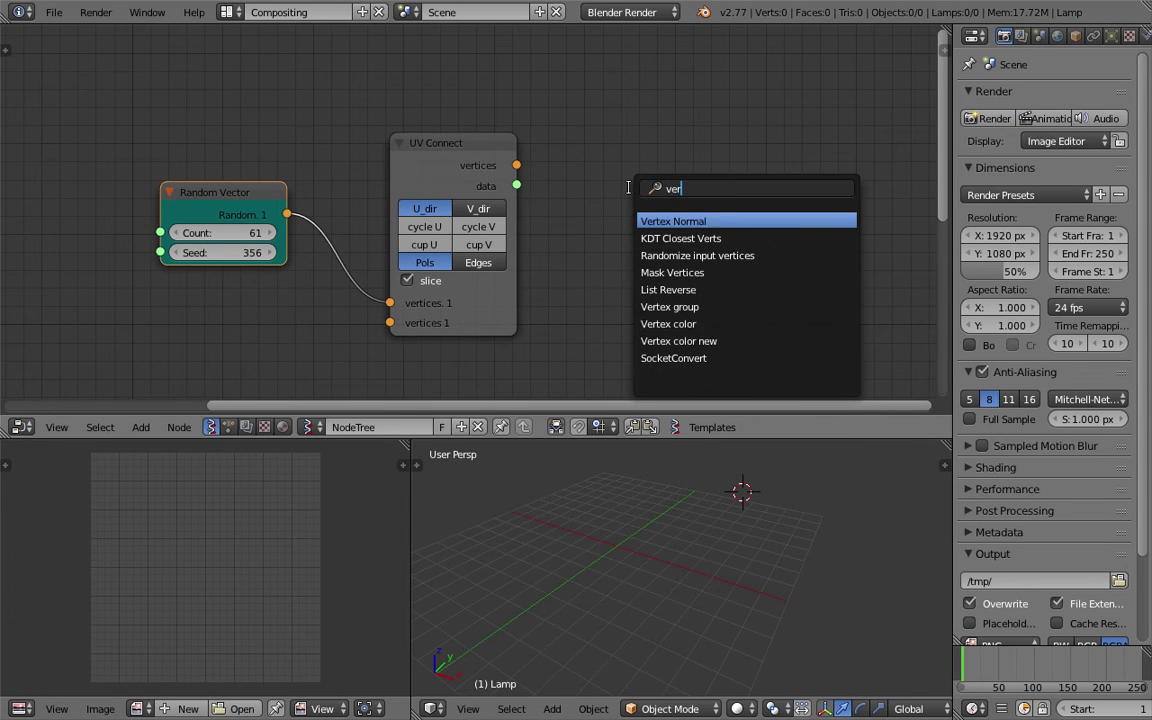
{"action": "type", "text": "vie"}
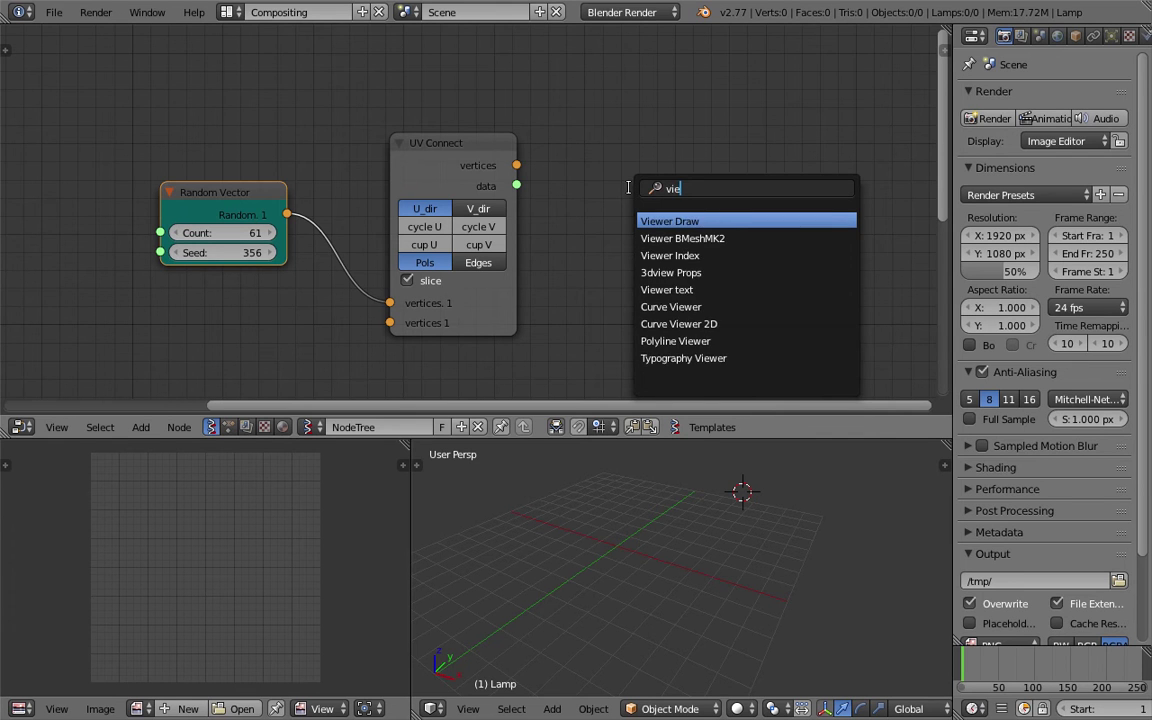
{"action": "key", "text": "Return"}
{"action": "left_click", "coordinate": [638, 136]}
Connect UV Connect's vertices and data outputs to Viewer Draw2's vertices and edg_pol inputs, and move the viewer up
{"action": "left_click_drag", "start_coordinate": [516, 166], "coordinate": [637, 272]}
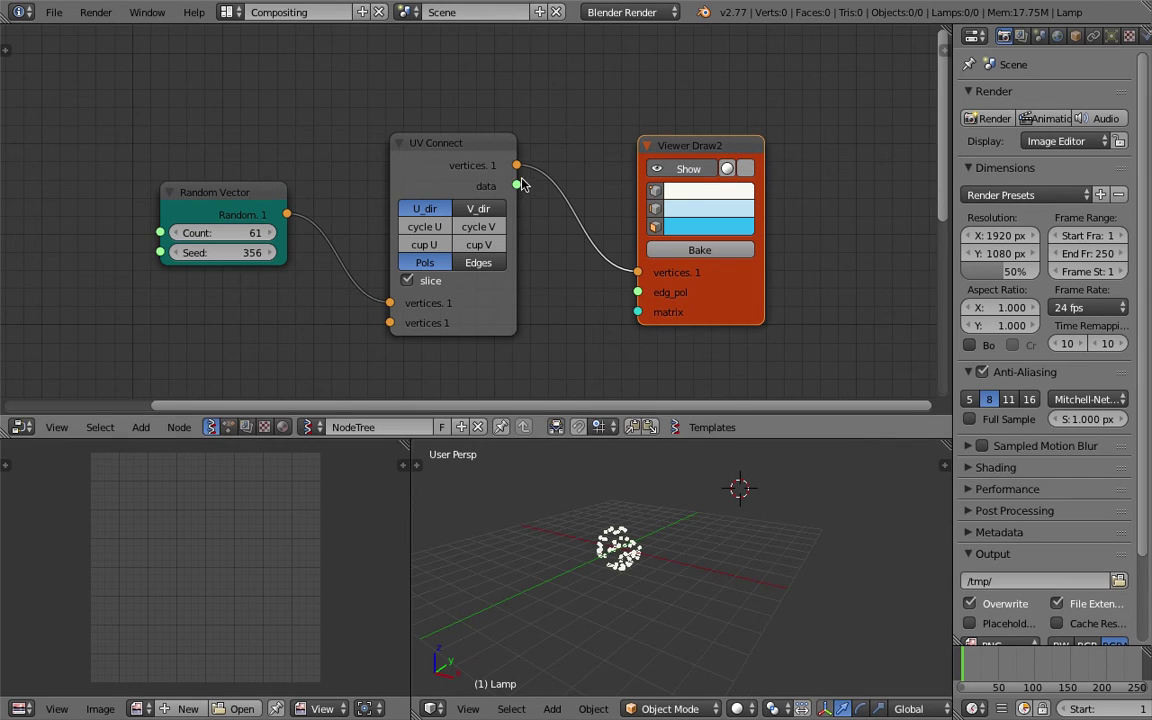
{"action": "left_click_drag", "start_coordinate": [516, 186], "coordinate": [532, 200]}
{"action": "left_click_drag", "start_coordinate": [560, 254], "coordinate": [637, 292]}
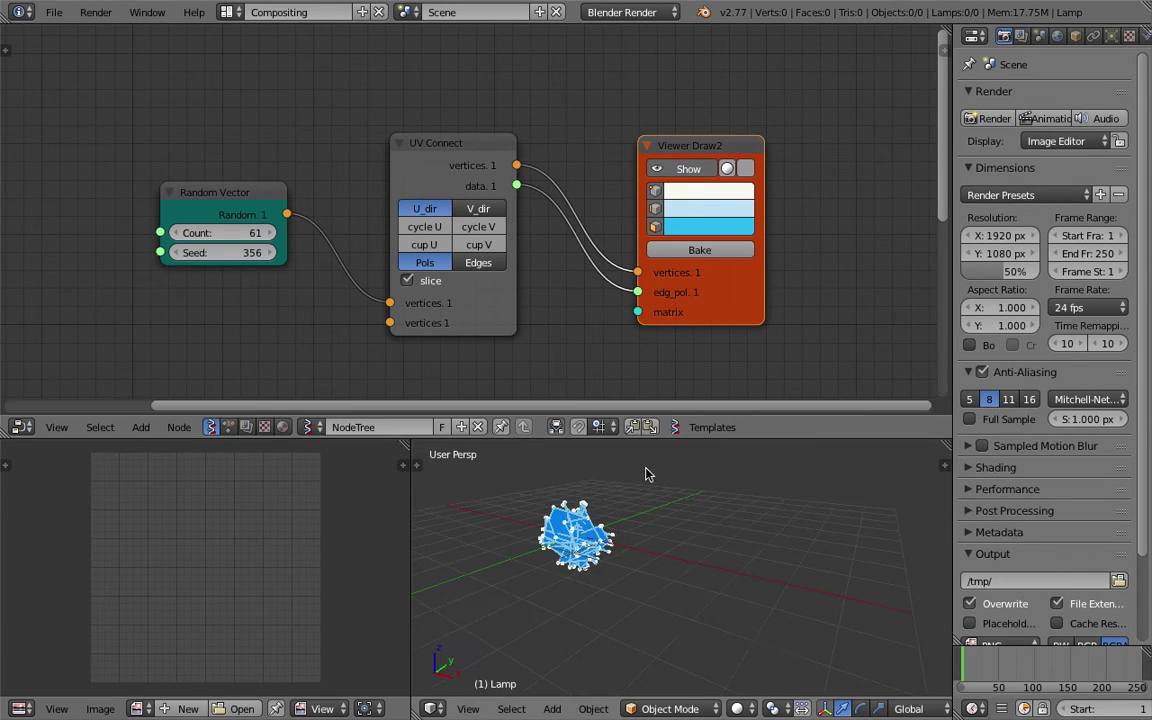
{"action": "key", "text": "g"}
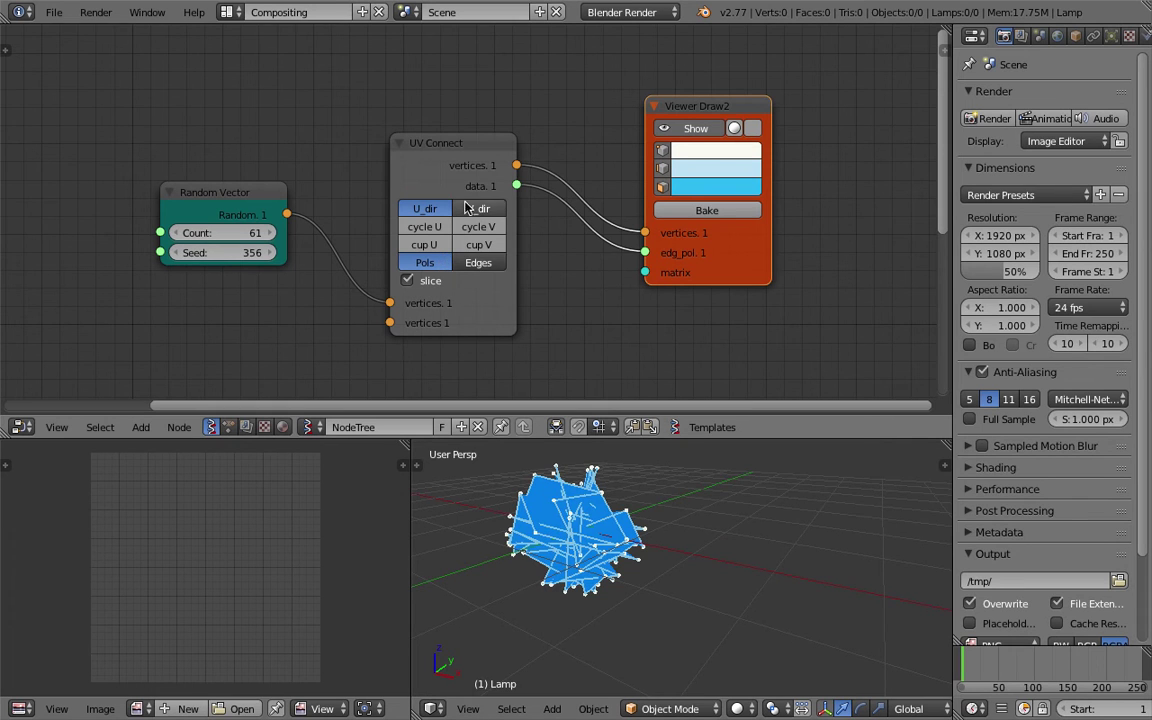
Switch UV Connect's output from Pols to Edges and lower the connected Random Vector's Count to 54
{"action": "left_click", "coordinate": [460, 262]}
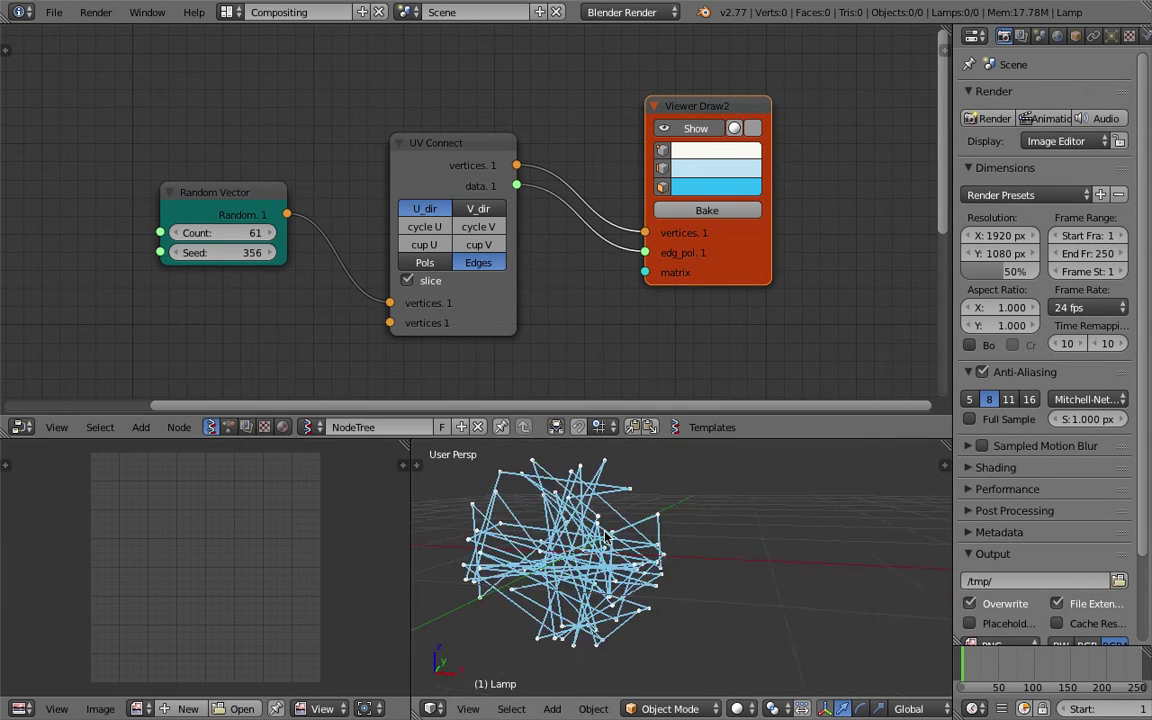
{"action": "left_click_drag", "start_coordinate": [250, 233], "coordinate": [205, 233]}
{"action": "scroll", "coordinate": [627, 511], "scroll_direction": "down", "scroll_amount": 4}
{"action": "middle_click_drag", "start_coordinate": [627, 511], "coordinate": [540, 518]}
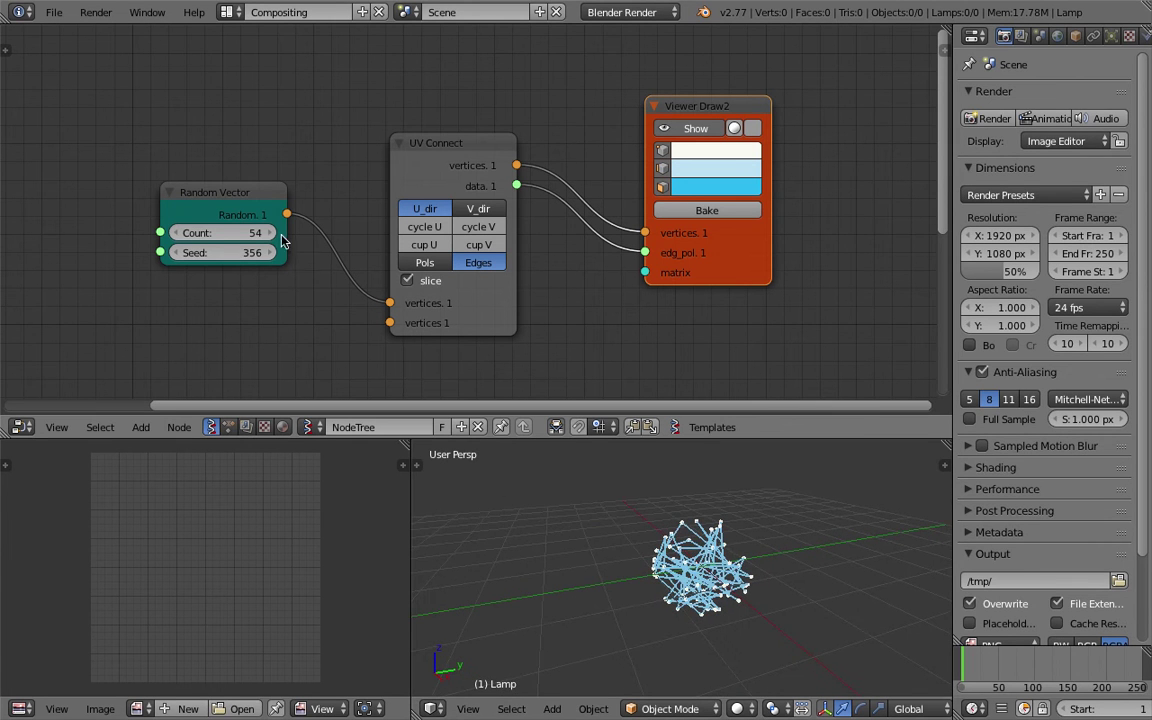
Vary the connected Random Vector's Count, lowering it to 5 and raising it to 52, to compare the edge patterns
{"action": "left_click_drag", "start_coordinate": [243, 236], "coordinate": [335, 236]}
{"action": "middle_click_drag", "start_coordinate": [565, 585], "coordinate": [670, 578]}
{"action": "scroll", "coordinate": [590, 586], "scroll_direction": "up", "scroll_amount": 3}
{"action": "left_click_drag", "start_coordinate": [243, 233], "coordinate": [158, 232]}
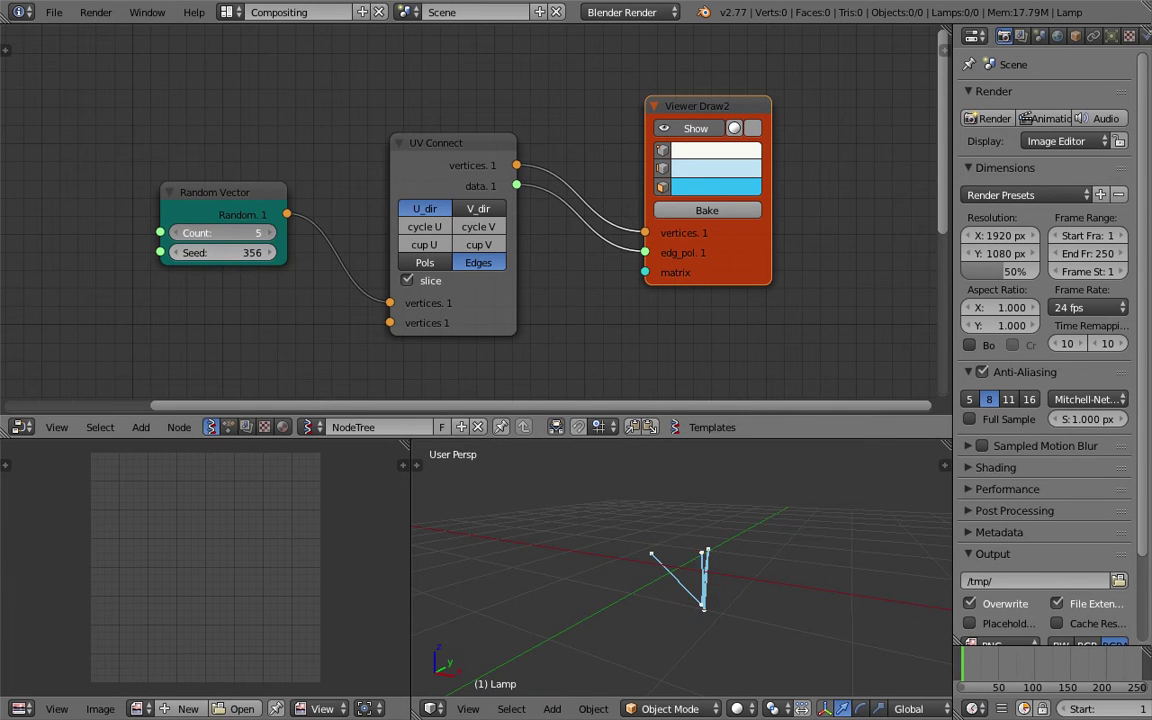
{"action": "left_click_drag", "start_coordinate": [158, 232], "coordinate": [244, 231]}
{"action": "scroll", "coordinate": [555, 390], "scroll_direction": "down", "scroll_amount": 1}
{"action": "middle_click_drag", "start_coordinate": [600, 545], "coordinate": [515, 540]}
Move the lower Random Vector away from the Multiply Scalar node and sketch radiating lines with a question mark in empty space
{"action": "scroll", "coordinate": [406, 293], "scroll_direction": "down", "scroll_amount": 9}
{"action": "middle_click_drag", "start_coordinate": [319, 316], "coordinate": [358, 264]}
{"action": "scroll", "coordinate": [335, 275], "scroll_direction": "up", "scroll_amount": 6}
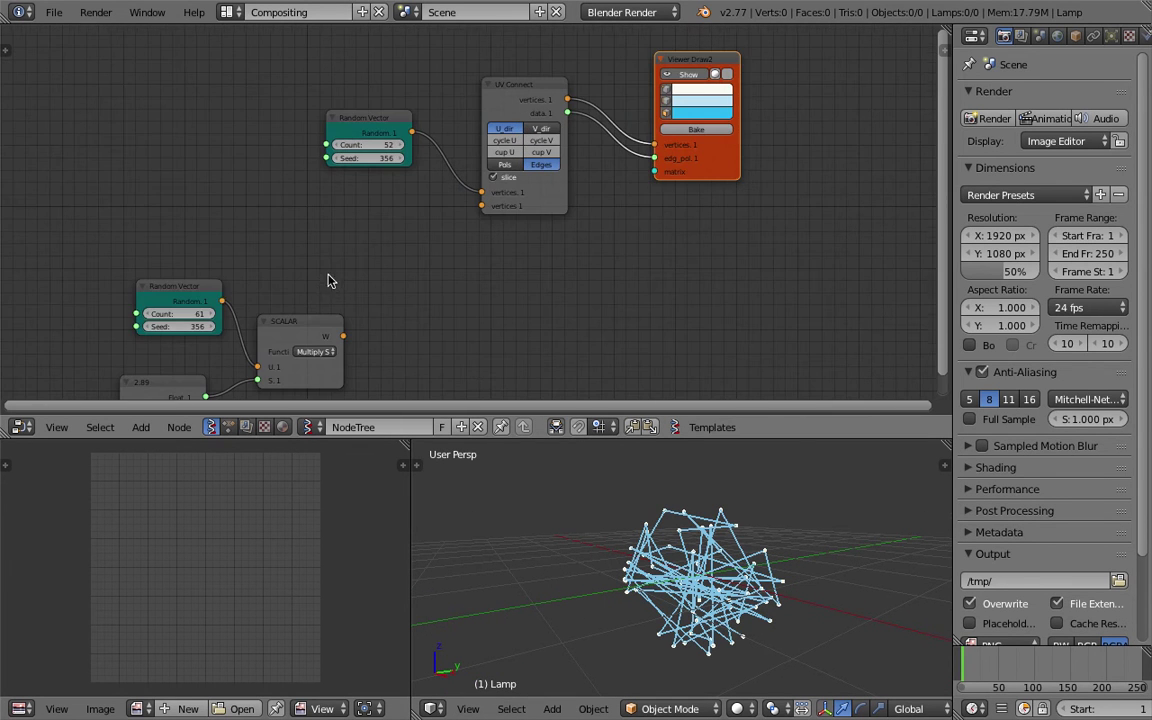
{"action": "left_click_drag", "start_coordinate": [215, 296], "coordinate": [194, 294]}
{"action": "middle_click_drag", "start_coordinate": [557, 330], "coordinate": [480, 281]}
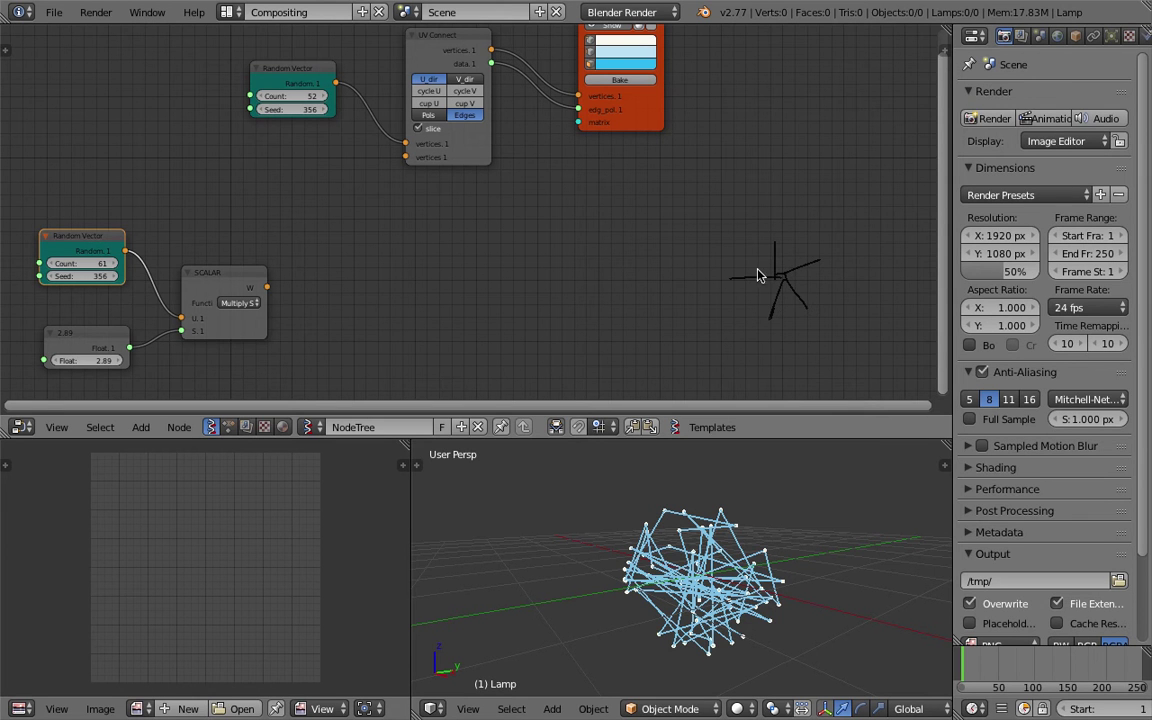
{"action": "middle_click_drag", "start_coordinate": [636, 273], "coordinate": [652, 341]}
Spread out the upper Random Vector, UV Connect and Viewer Draw2 nodes to make room between them
{"action": "left_click_drag", "start_coordinate": [470, 115], "coordinate": [474, 97]}
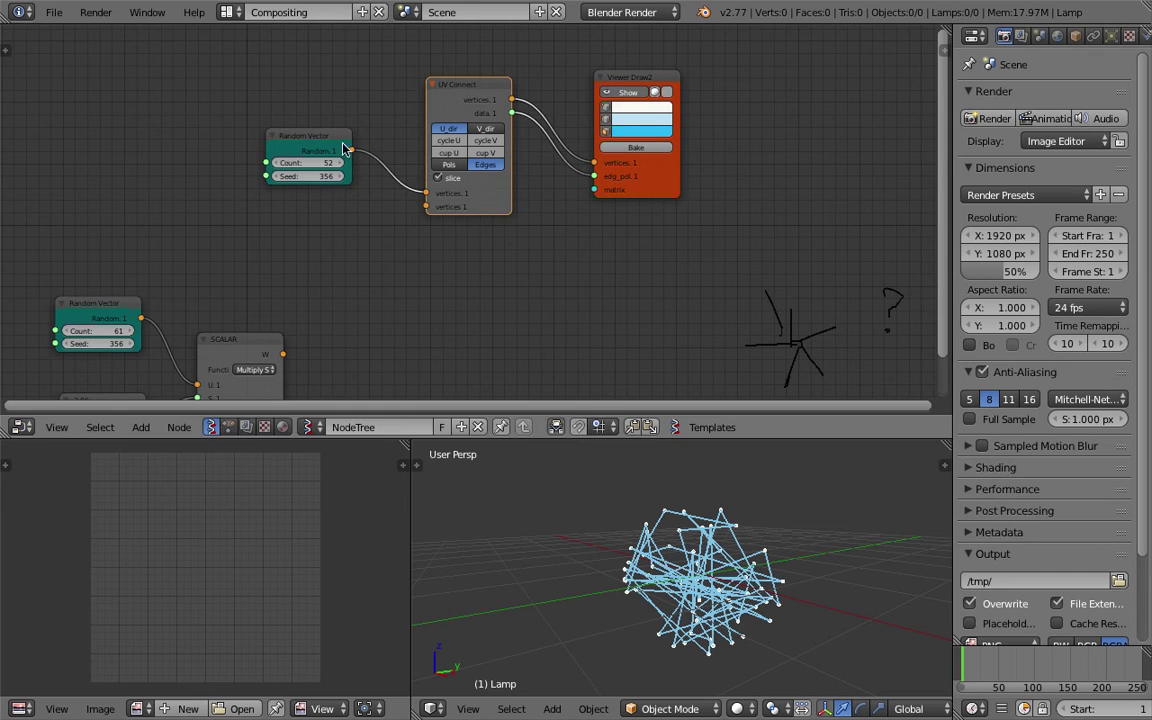
{"action": "left_click_drag", "start_coordinate": [318, 140], "coordinate": [333, 118]}
{"action": "left_click_drag", "start_coordinate": [599, 86], "coordinate": [646, 80]}
{"action": "left_click_drag", "start_coordinate": [481, 88], "coordinate": [511, 79]}
{"action": "middle_click_drag", "start_coordinate": [425, 196], "coordinate": [433, 203]}
Set the upper Random Vector's Count to 50
{"action": "left_click", "coordinate": [344, 149]}
{"action": "type", "text": "50"}
{"action": "key", "text": "Return"}
{"action": "middle_click_drag", "start_coordinate": [337, 203], "coordinate": [357, 204]}
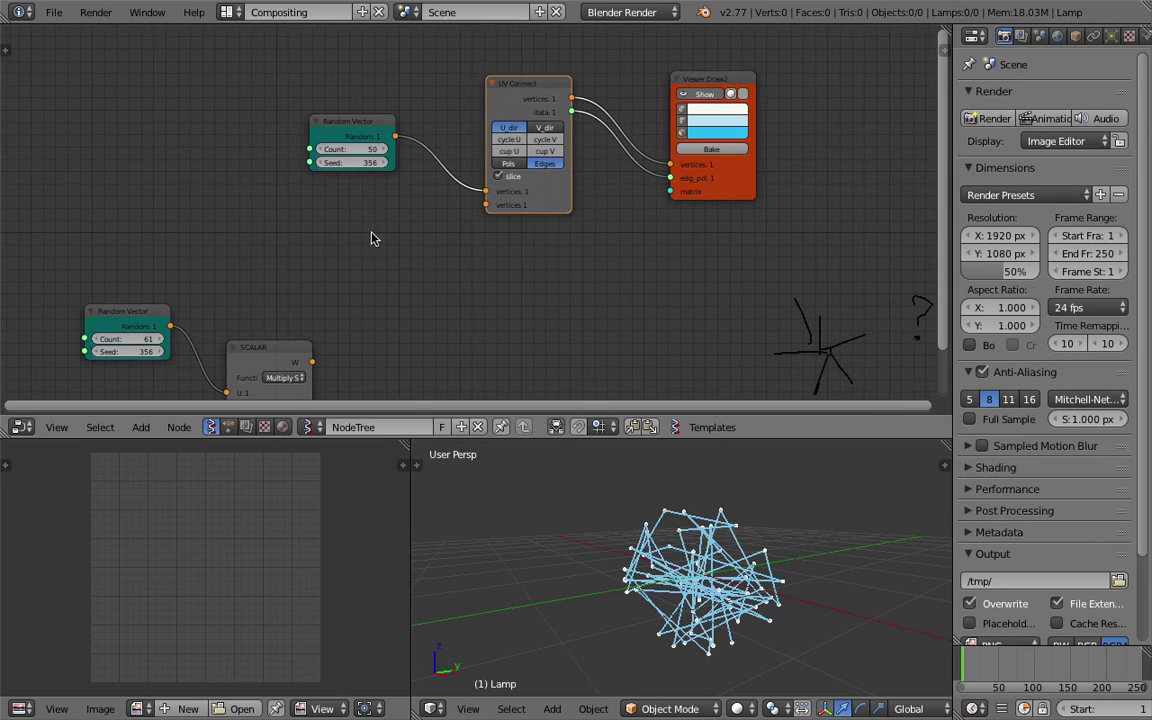
Add a Vector in node to the node tree, below the upper Random Vector node
{"action": "left_click_drag", "start_coordinate": [252, 347], "coordinate": [258, 352]}
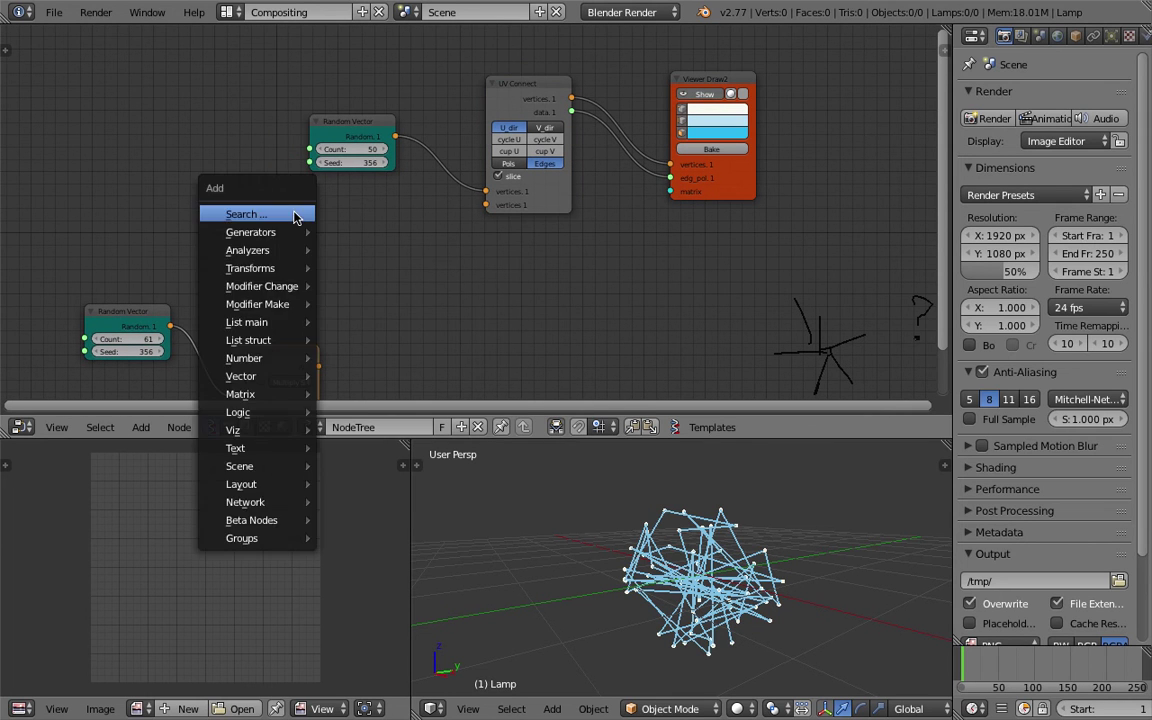
{"action": "key", "text": "space"}
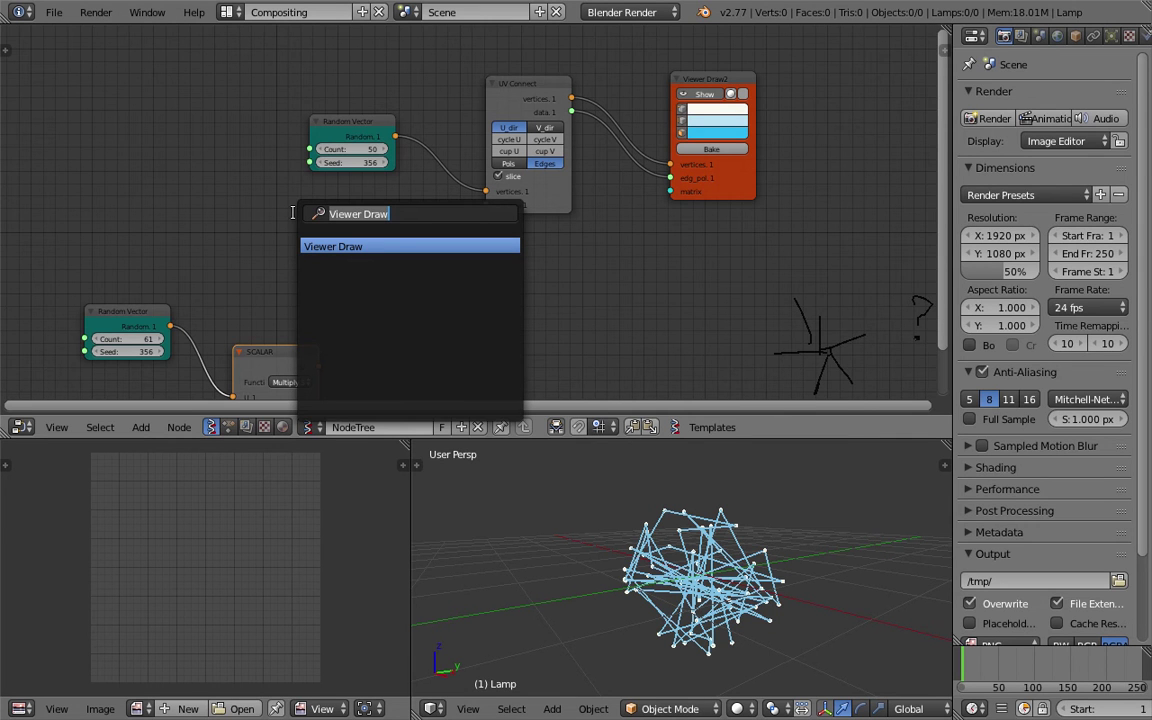
{"action": "type", "text": "vecto"}
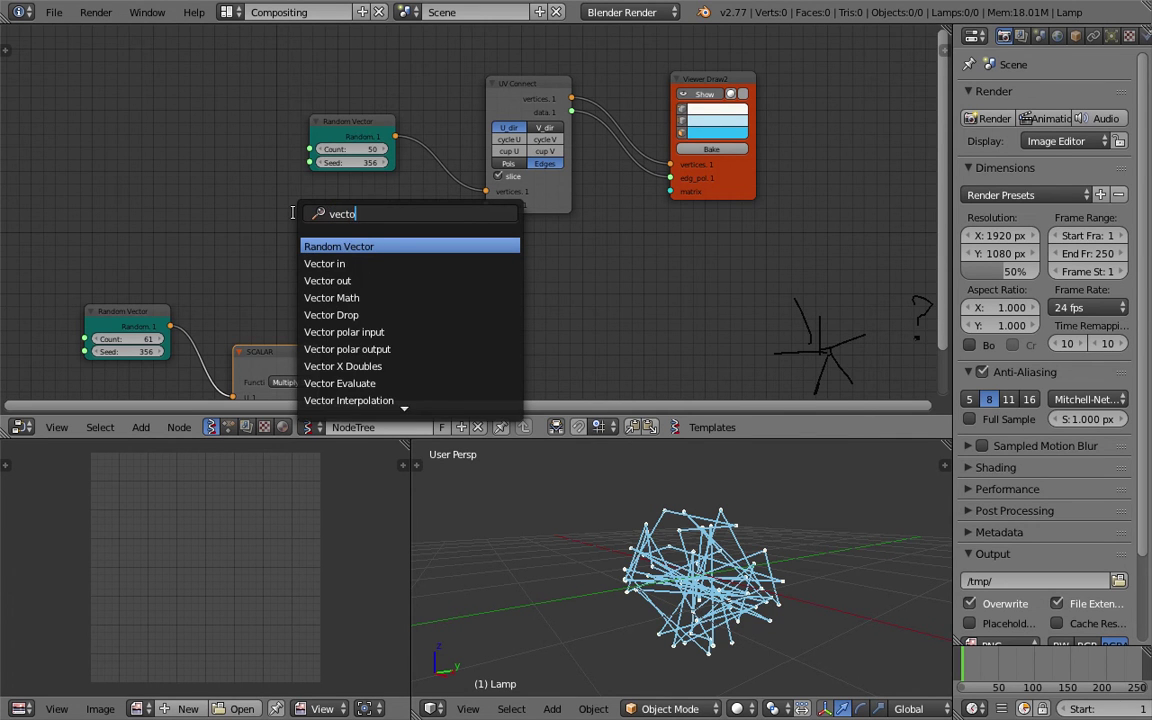
{"action": "key", "text": "Down"}
{"action": "key", "text": "Return"}
{"action": "left_click", "coordinate": [295, 218]}
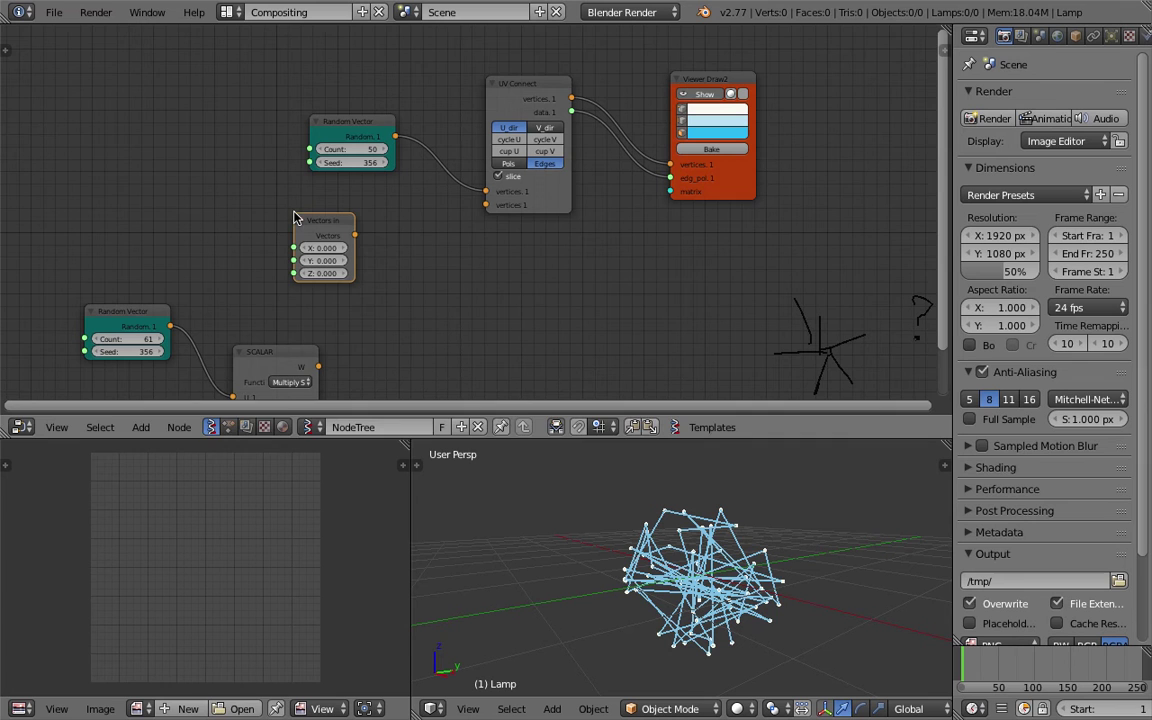
Connect the Vectors in output to UV Connect's second vertices input and shift the Vectors in node slightly closer to UV Connect
{"action": "left_click_drag", "start_coordinate": [344, 238], "coordinate": [418, 222]}
{"action": "left_click_drag", "start_coordinate": [483, 205], "coordinate": [486, 205]}
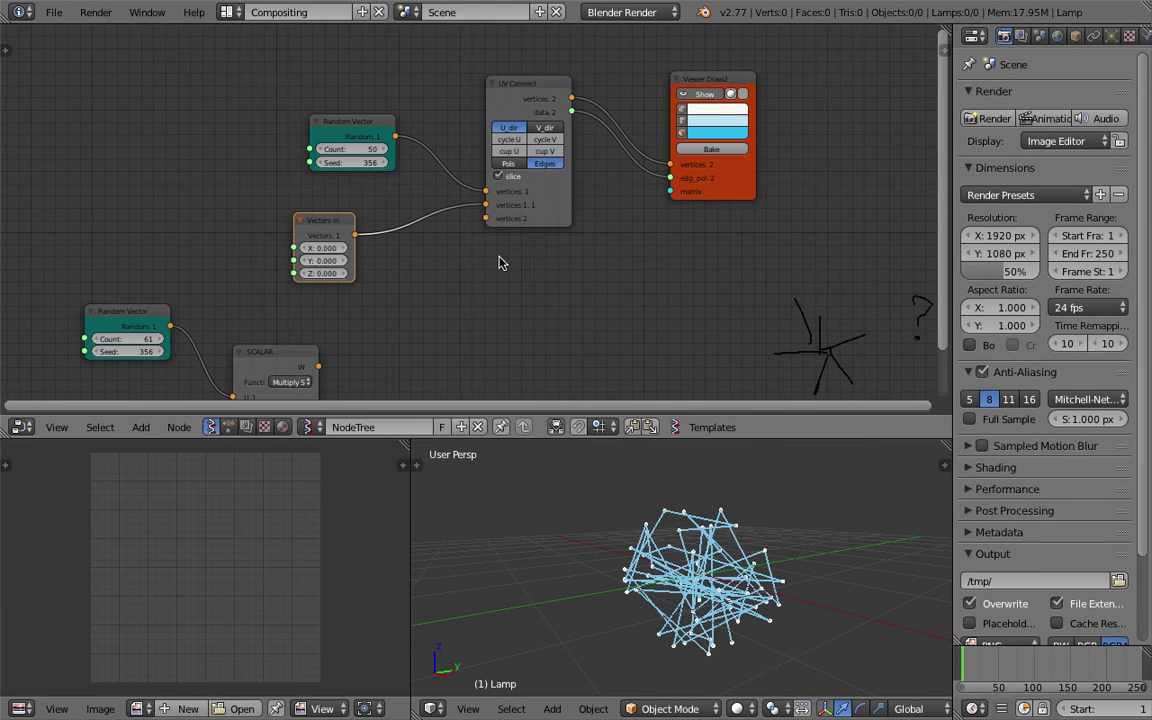
{"action": "mouse_move", "coordinate": [634, 498]}
{"action": "middle_mouse_down"}
{"action": "mouse_move", "coordinate": [645, 510]}
{"action": "mouse_move", "coordinate": [617, 493]}
{"action": "middle_mouse_up"}
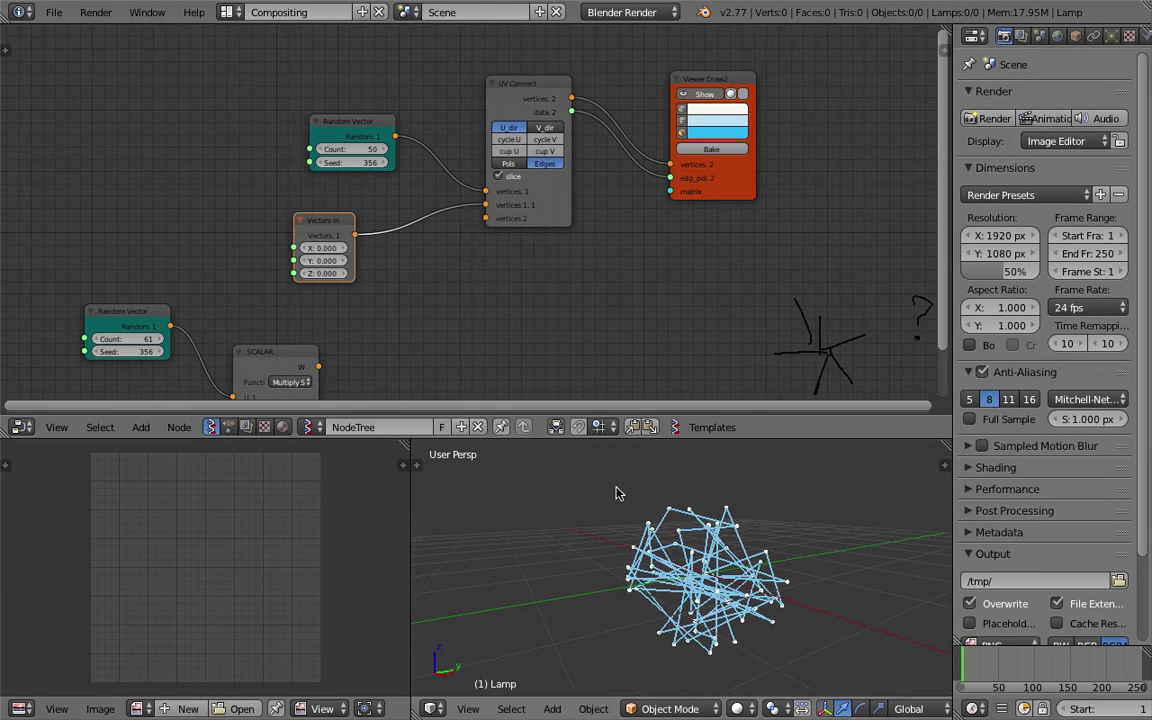
{"action": "left_click_drag", "start_coordinate": [355, 265], "coordinate": [381, 267]}
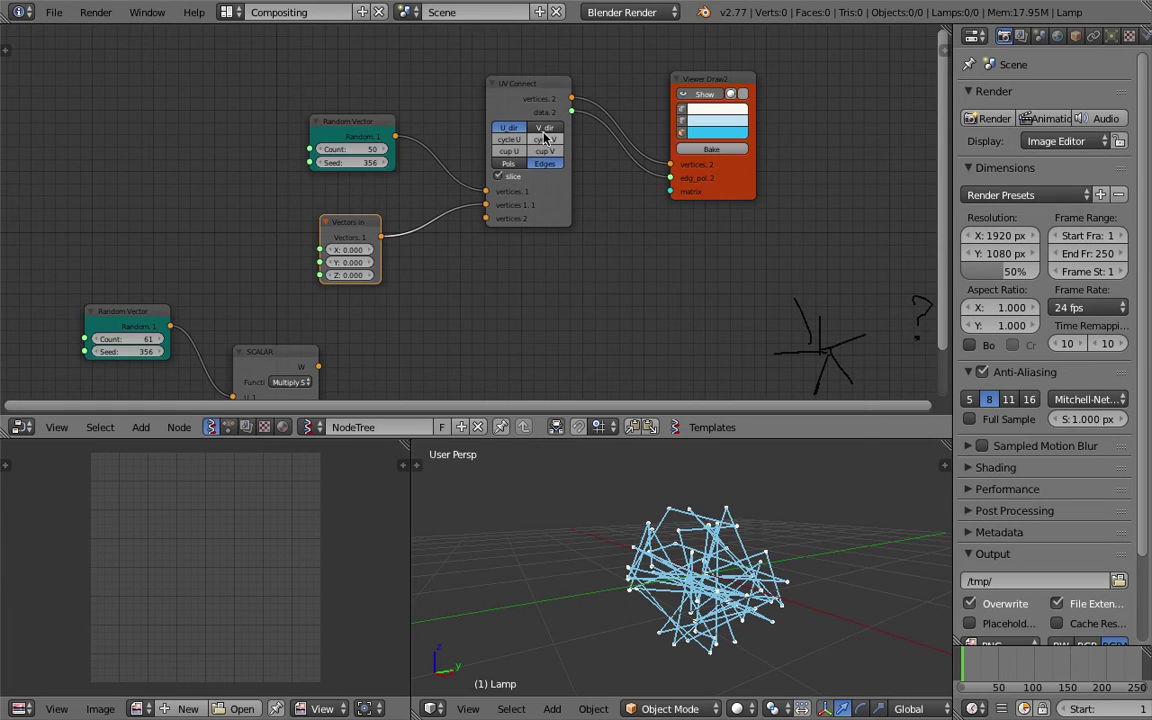
Switch the UV Connect direction from U_dir to V_dir and inspect the resulting edges in the 3D view
{"action": "left_click", "coordinate": [546, 130]}
{"action": "left_click", "coordinate": [531, 129]}
{"action": "left_click", "coordinate": [531, 129]}
{"action": "left_click", "coordinate": [531, 129]}
{"action": "left_click", "coordinate": [533, 130]}
{"action": "scroll", "coordinate": [545, 133], "scroll_direction": "up", "scroll_amount": 1}
{"action": "middle_click_drag", "start_coordinate": [570, 578], "coordinate": [698, 576]}
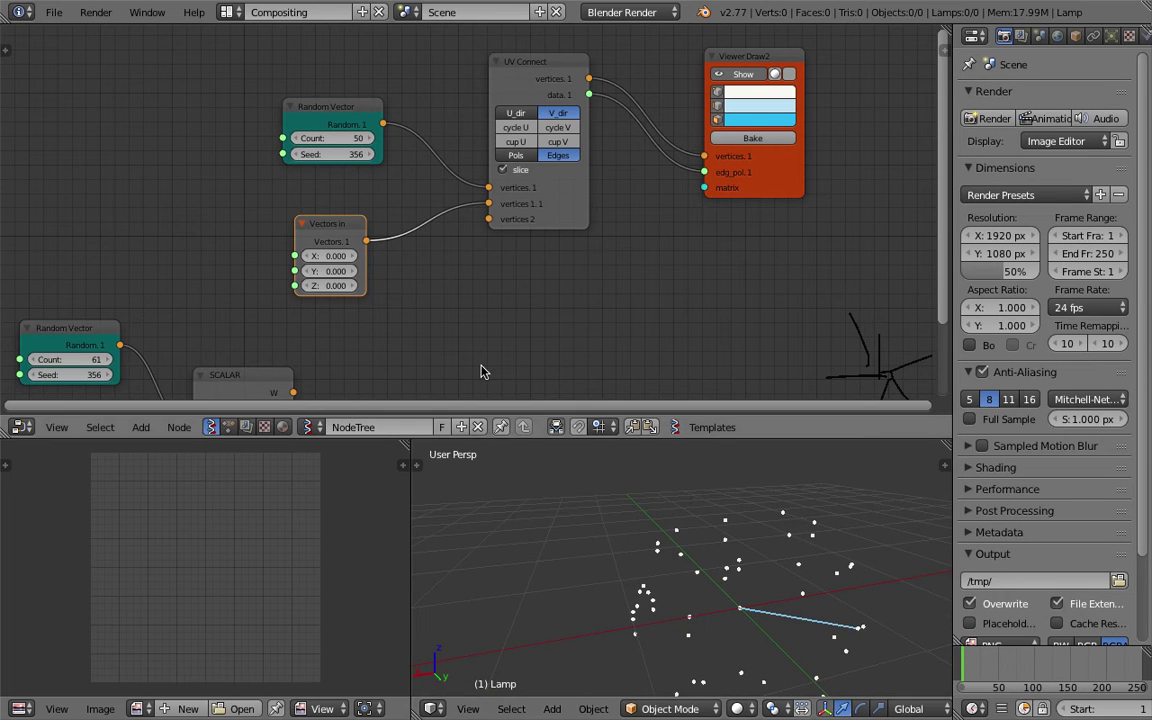
Spread out the Viewer Draw, UV Connect, Random Vector and Vectors In nodes, leaving room between Vectors In and UV Connect
{"action": "middle_click_drag", "start_coordinate": [780, 571], "coordinate": [803, 590]}
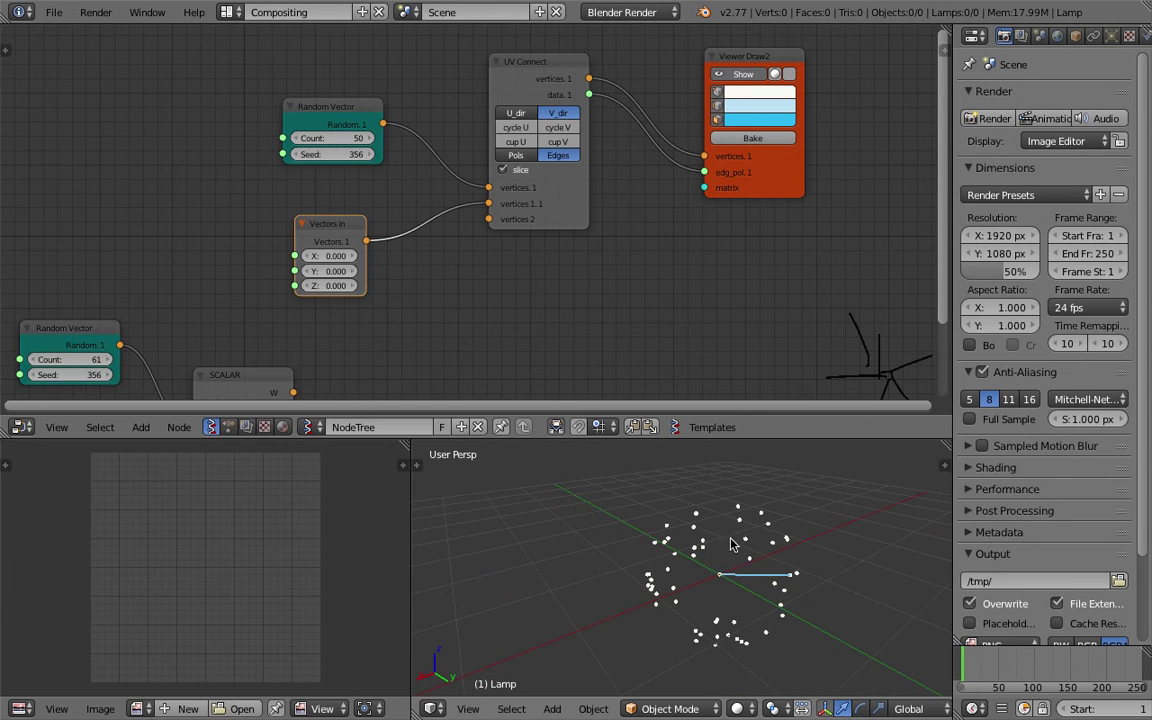
{"action": "scroll", "coordinate": [717, 298], "scroll_direction": "down", "scroll_amount": 1}
{"action": "middle_click_drag", "start_coordinate": [804, 334], "coordinate": [775, 325]}
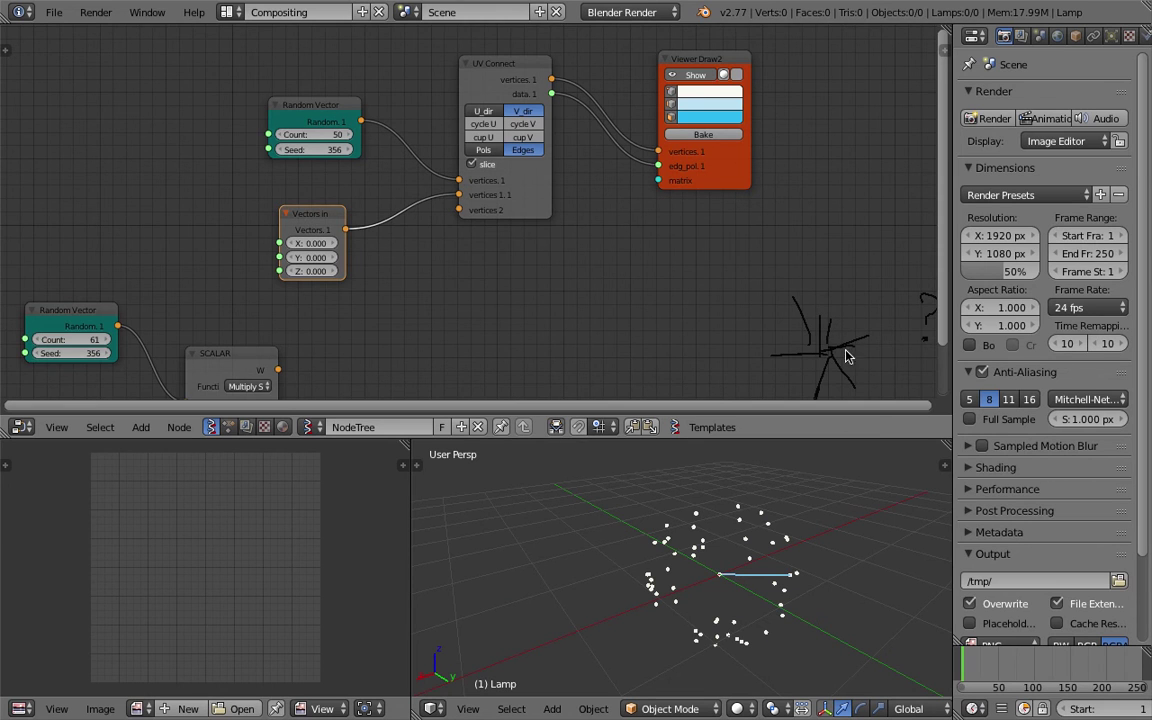
{"action": "mouse_move", "coordinate": [790, 367]}
{"action": "left_mouse_down"}
{"action": "mouse_move", "coordinate": [833, 347]}
{"action": "mouse_move", "coordinate": [823, 352]}
{"action": "left_mouse_up"}
{"action": "left_click_drag", "start_coordinate": [730, 167], "coordinate": [765, 147]}
{"action": "middle_click_drag", "start_coordinate": [654, 176], "coordinate": [648, 232]}
{"action": "left_click_drag", "start_coordinate": [513, 118], "coordinate": [549, 93]}
{"action": "left_click_drag", "start_coordinate": [328, 160], "coordinate": [360, 106]}
{"action": "left_click_drag", "start_coordinate": [312, 268], "coordinate": [307, 223]}
{"action": "left_click_drag", "start_coordinate": [528, 231], "coordinate": [561, 221]}
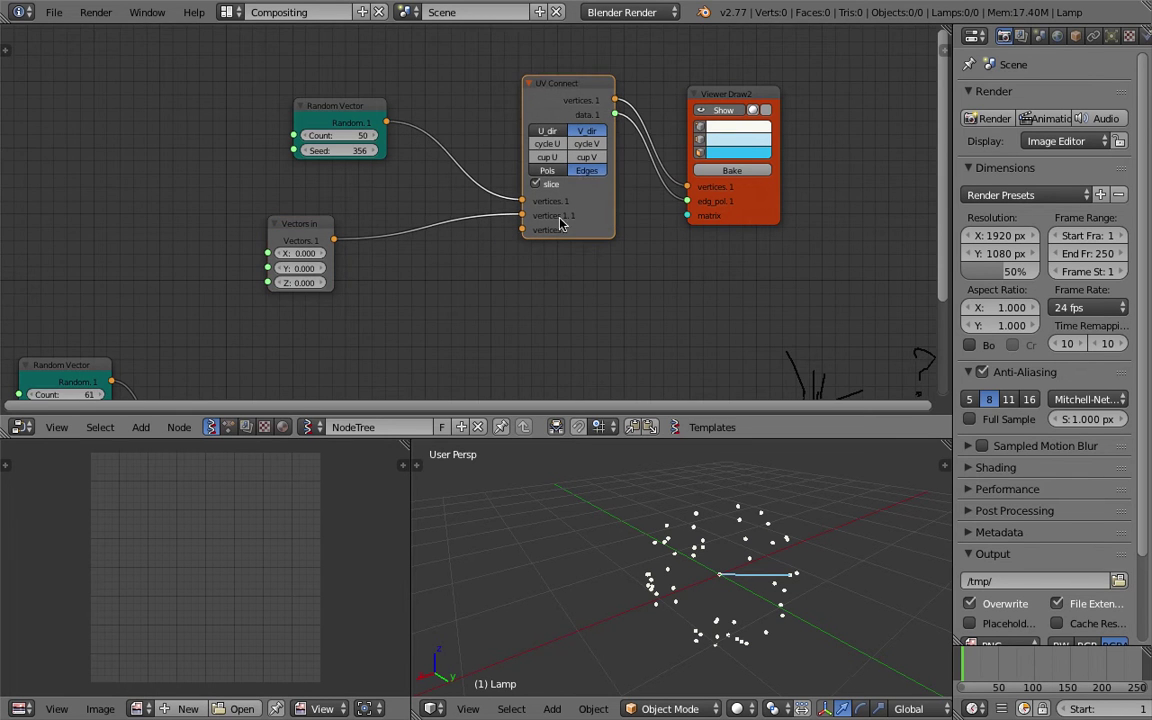
Insert a List Repeater node into the link between Vectors In and UV Connect
{"action": "middle_click_drag", "start_coordinate": [493, 273], "coordinate": [488, 269]}
{"action": "key", "text": "shift+a"}
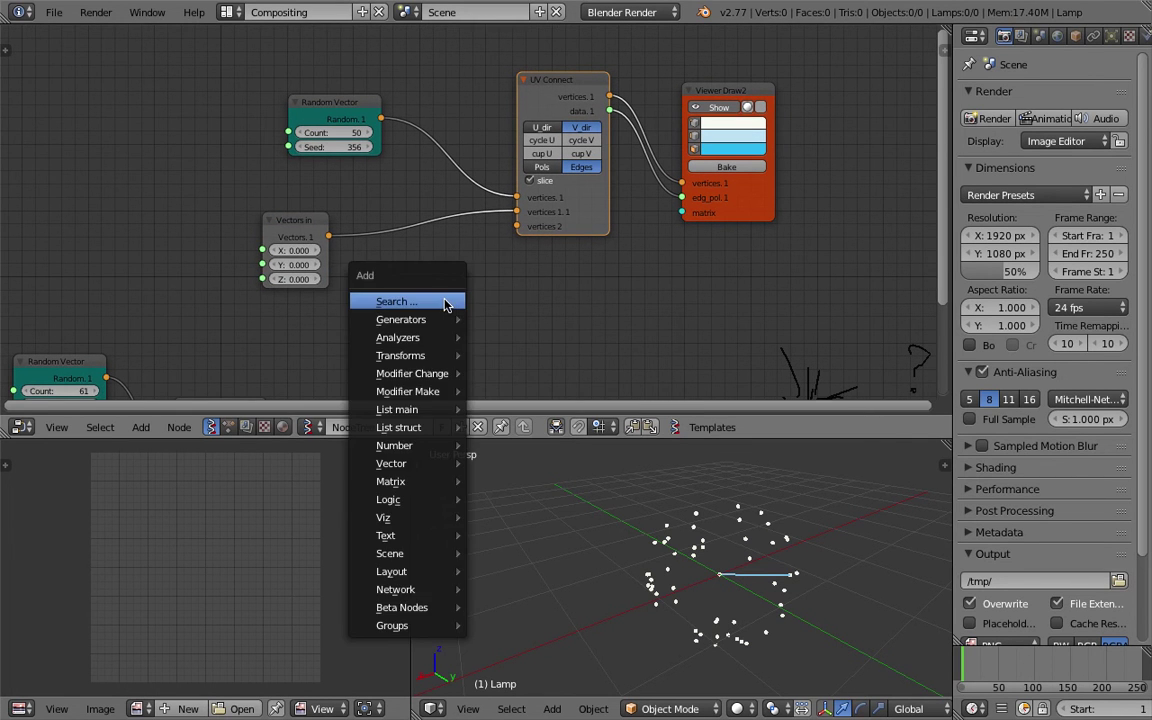
{"action": "left_click", "coordinate": [447, 301]}
{"action": "type", "text": "repea"}
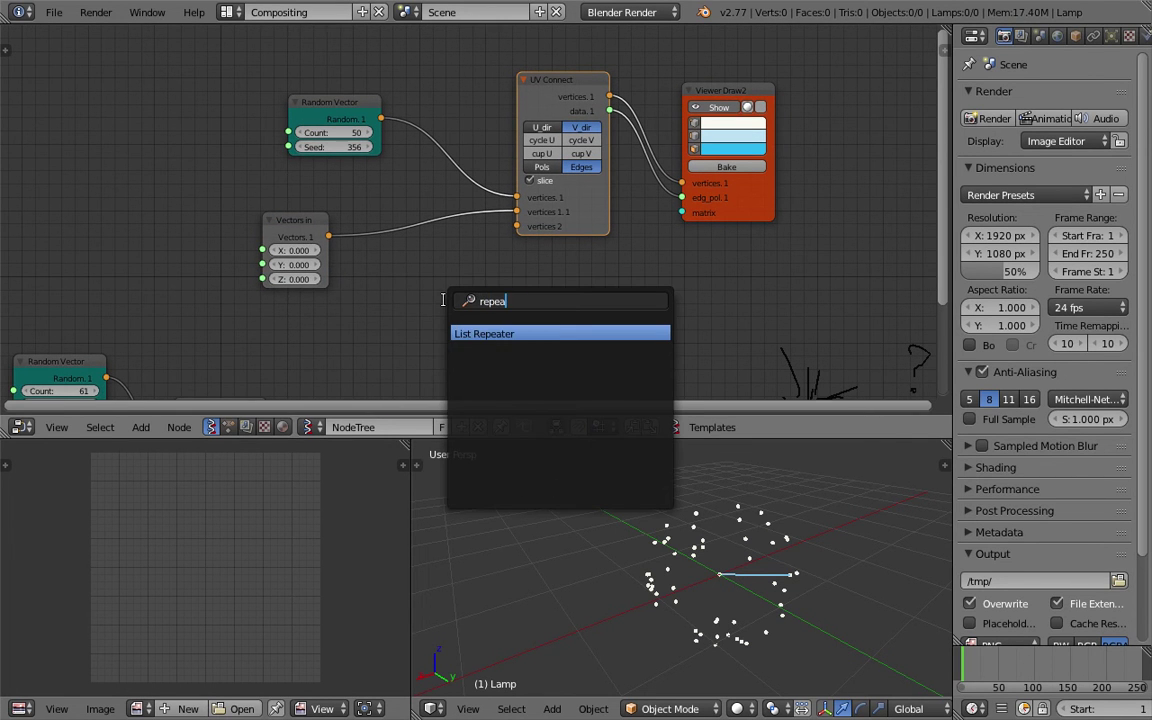
{"action": "key", "text": "Return"}
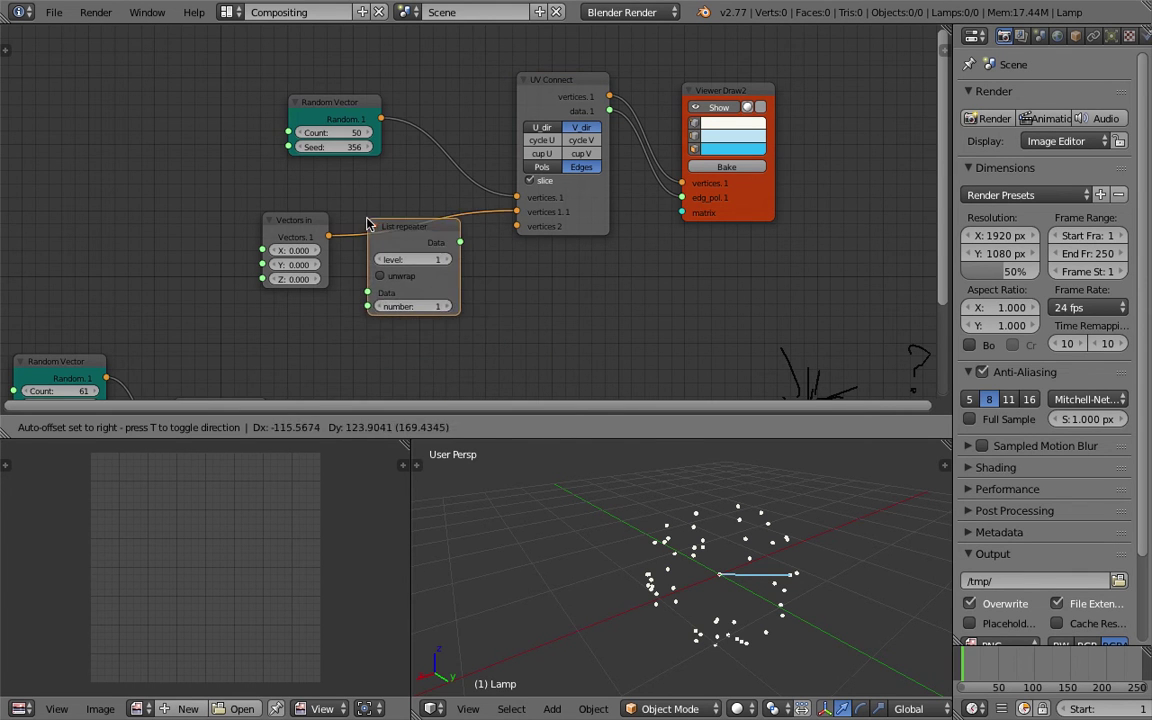
{"action": "left_click", "coordinate": [384, 225]}
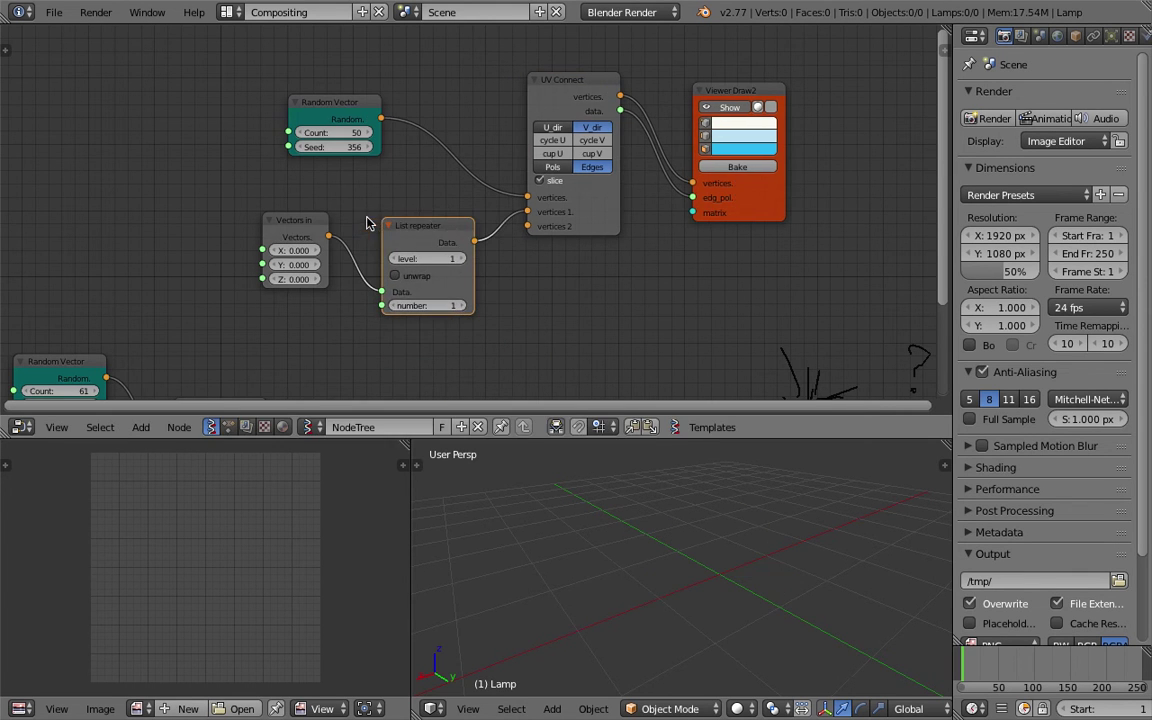
{"action": "left_click_drag", "start_coordinate": [425, 226], "coordinate": [404, 212]}
Set the List Repeater's number to 50 and shift it and the Vectors In node slightly away from UV Connect
{"action": "left_click", "coordinate": [445, 291]}
{"action": "left_click", "coordinate": [418, 291]}
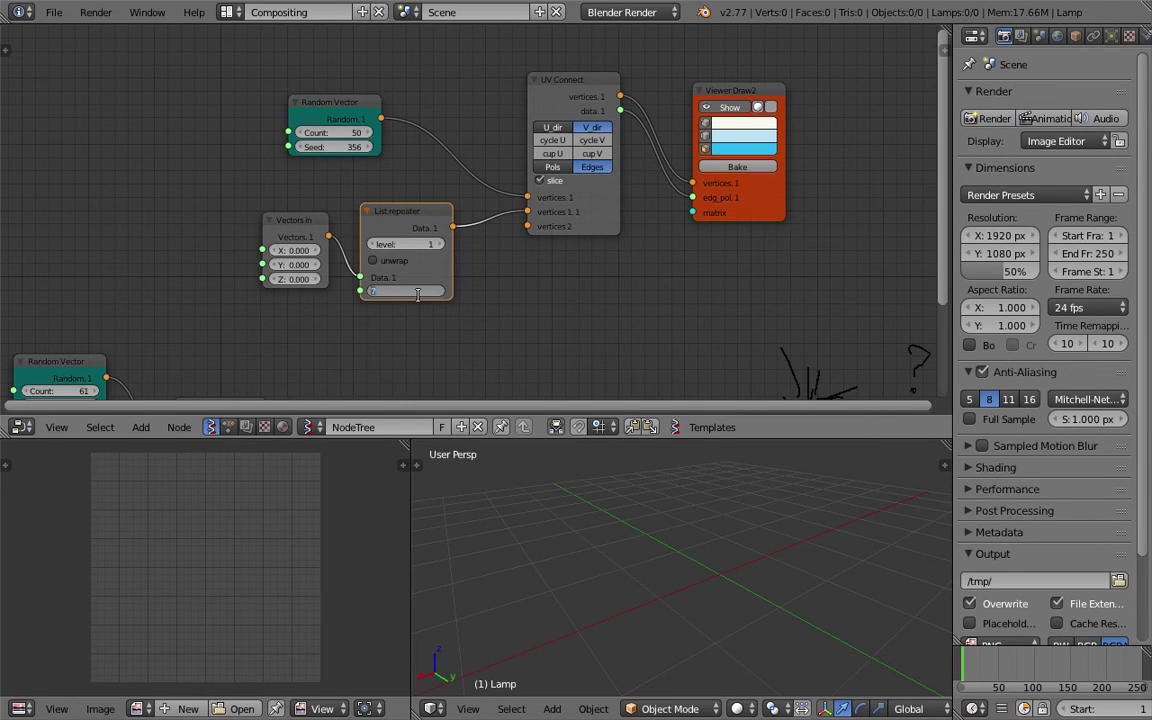
{"action": "middle_click_drag", "start_coordinate": [540, 289], "coordinate": [536, 292]}
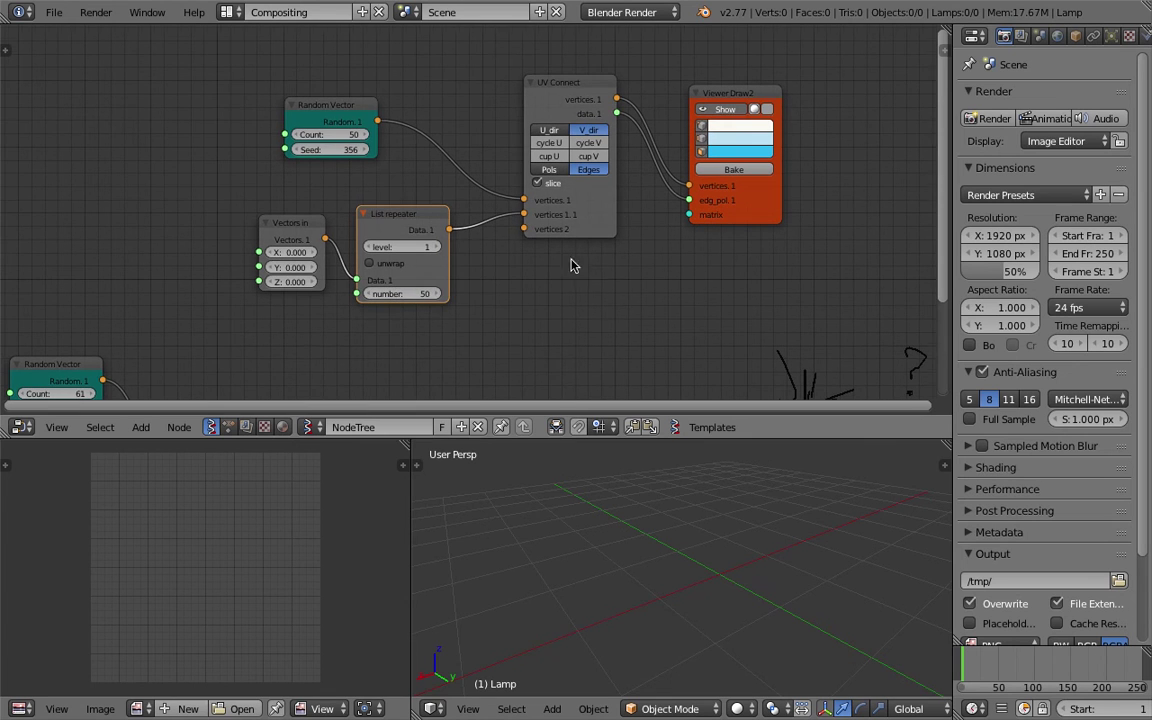
{"action": "middle_click_drag", "start_coordinate": [828, 597], "coordinate": [772, 602]}
{"action": "left_click_drag", "start_coordinate": [297, 221], "coordinate": [282, 213]}
{"action": "left_click_drag", "start_coordinate": [387, 213], "coordinate": [376, 204]}
Add a Viewer text node below UV Connect and link the Random Vector output to its vertices input
{"action": "middle_click_drag", "start_coordinate": [415, 260], "coordinate": [422, 262]}
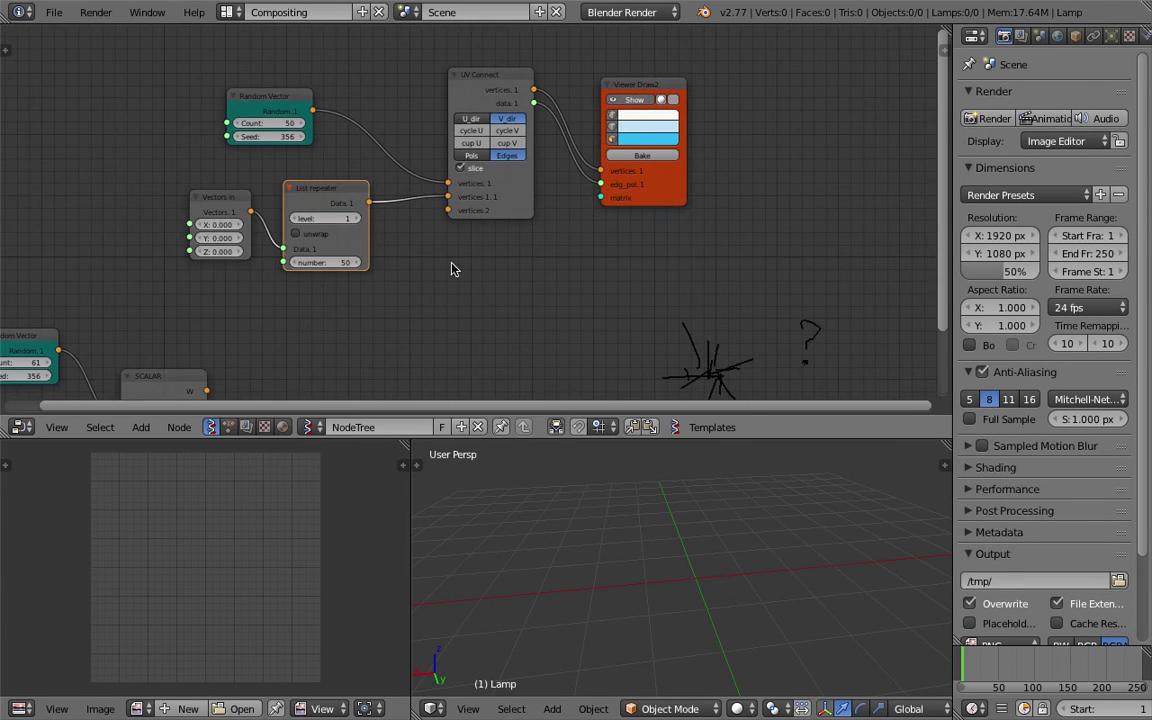
{"action": "scroll", "coordinate": [452, 263], "scroll_direction": "up", "scroll_amount": 1}
{"action": "key", "text": "shift+a"}
{"action": "left_click", "coordinate": [459, 270]}
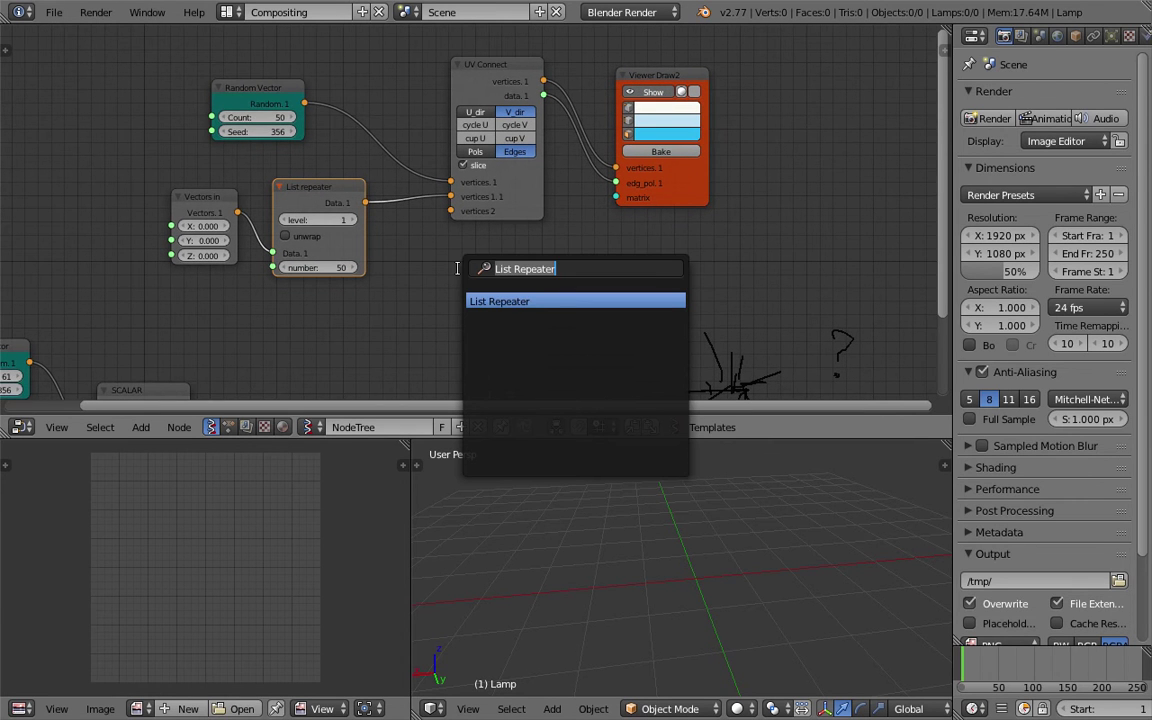
{"action": "type", "text": "text"}
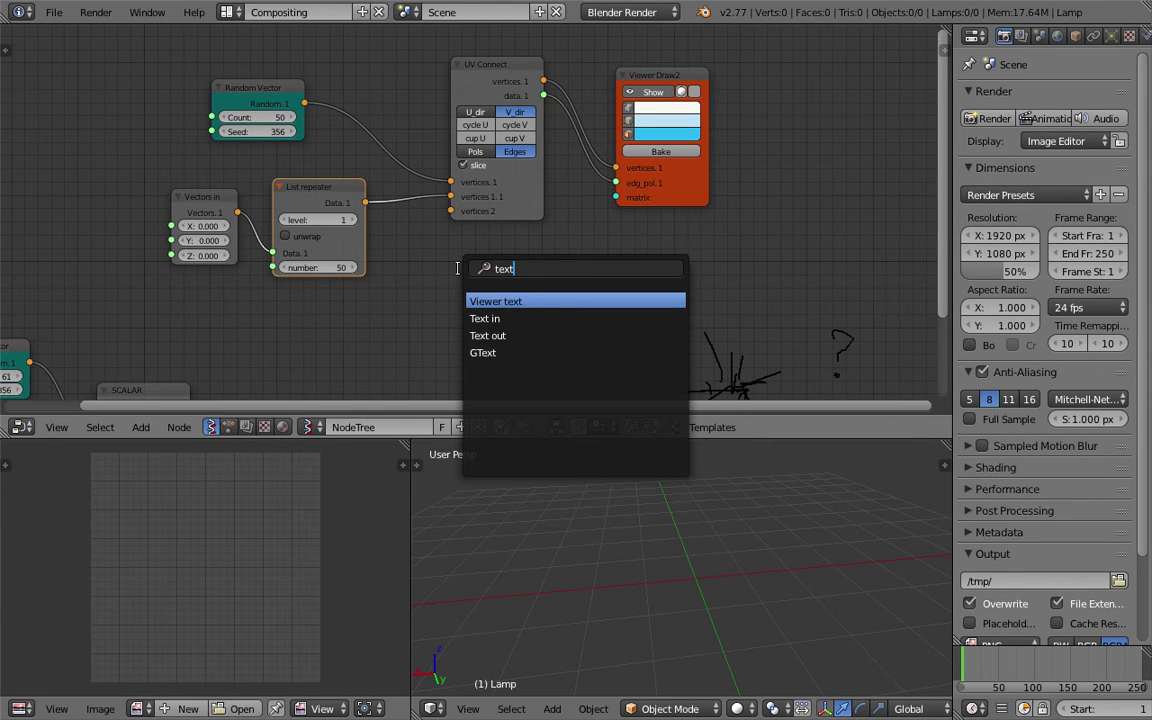
{"action": "key", "text": "Down"}
{"action": "key", "text": "Up"}
{"action": "key", "text": "Return"}
{"action": "left_click", "coordinate": [457, 268]}
{"action": "left_click_drag", "start_coordinate": [304, 104], "coordinate": [460, 348]}
Change the image editor area to a Text Editor and open the Sverchok_viewer text in it
{"action": "left_click", "coordinate": [20, 708]}
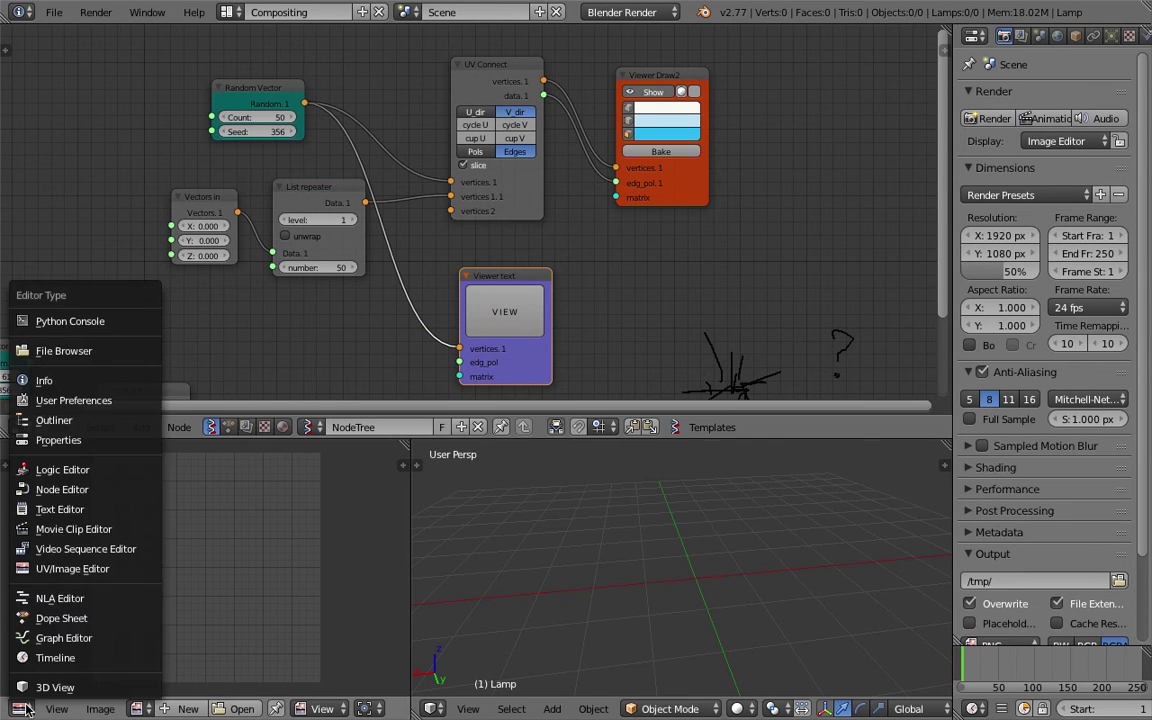
{"action": "left_click", "coordinate": [66, 500]}
{"action": "left_click", "coordinate": [193, 705]}
{"action": "left_click", "coordinate": [216, 525]}
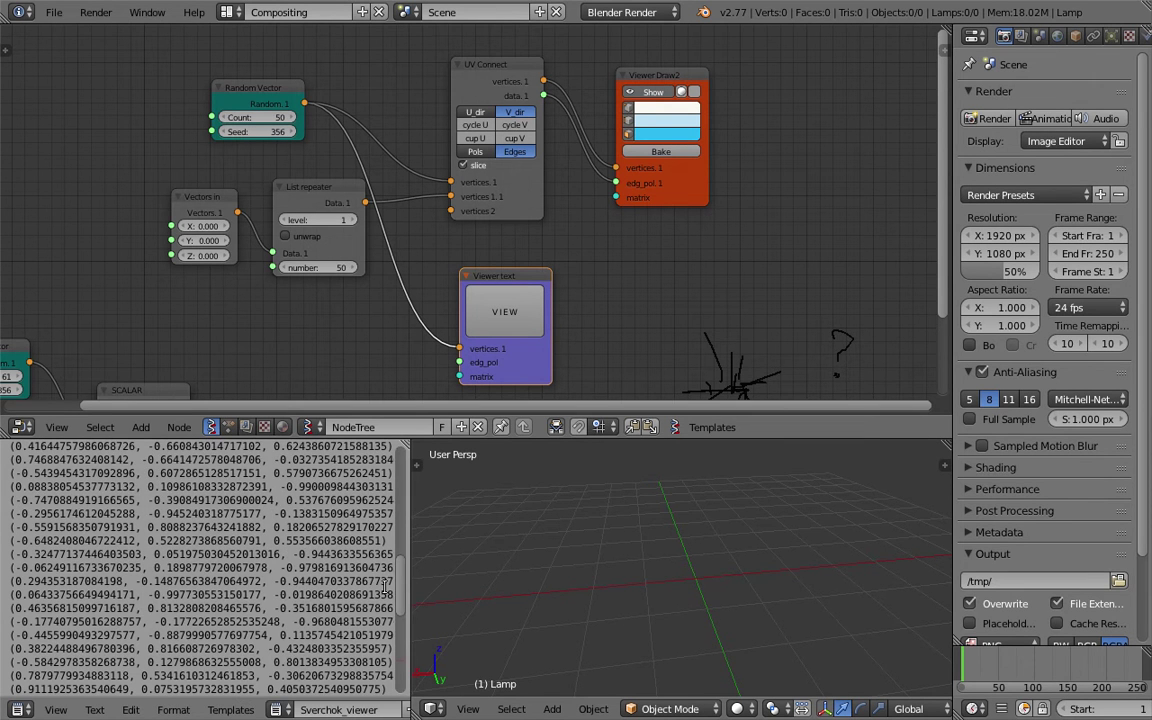
Widen the Text Editor area showing the start of the viewer text and hide the 3D view's tool shelf
{"action": "left_click_drag", "start_coordinate": [404, 594], "coordinate": [480, 514]}
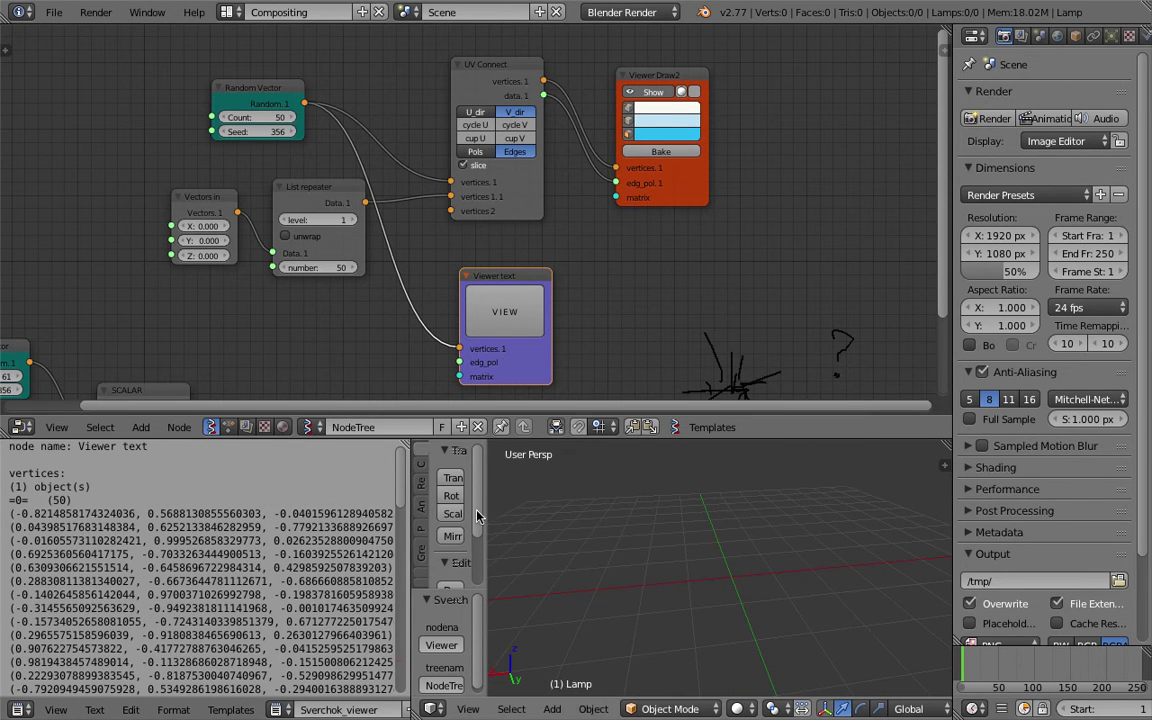
{"action": "left_click_drag", "start_coordinate": [408, 505], "coordinate": [464, 503]}
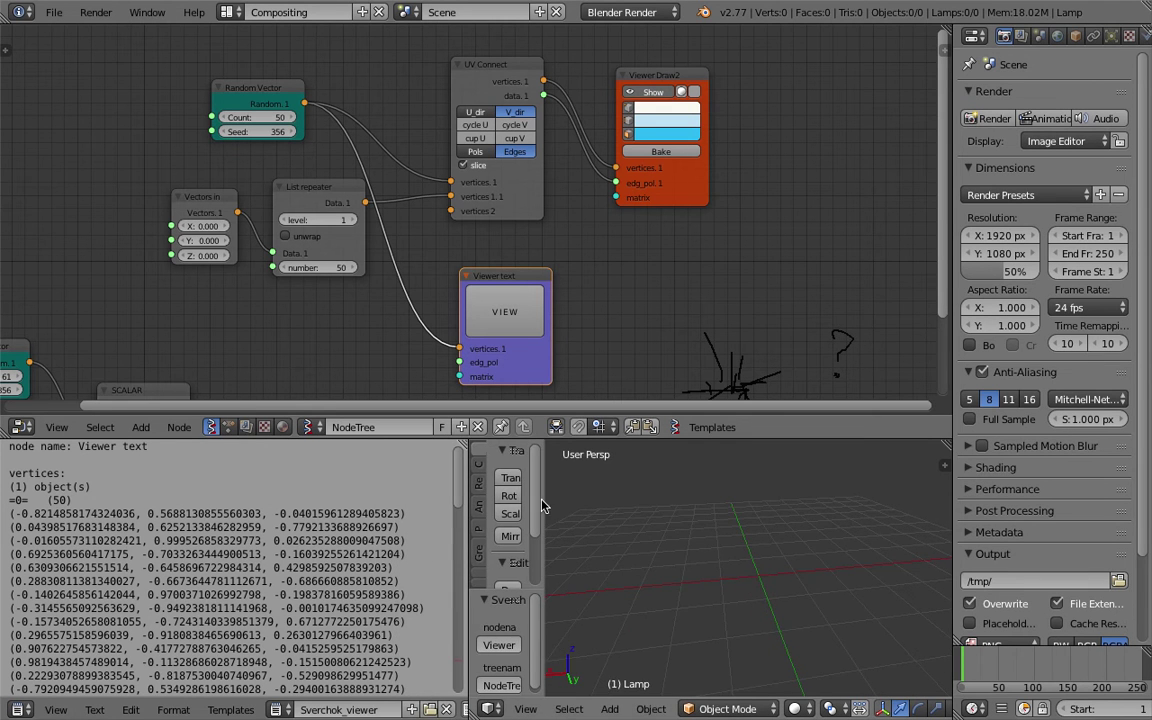
{"action": "key", "text": "t"}
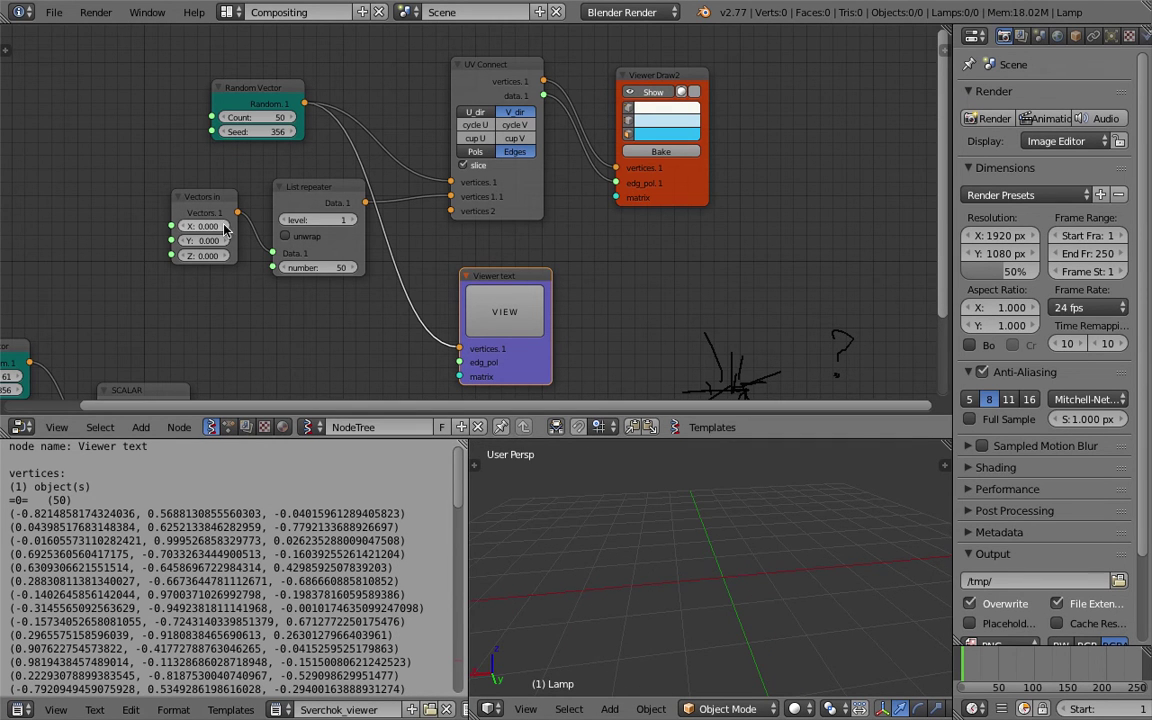
Reposition the Random Vector and List Repeater nodes slightly in the node tree
{"action": "left_click_drag", "start_coordinate": [284, 93], "coordinate": [307, 85]}
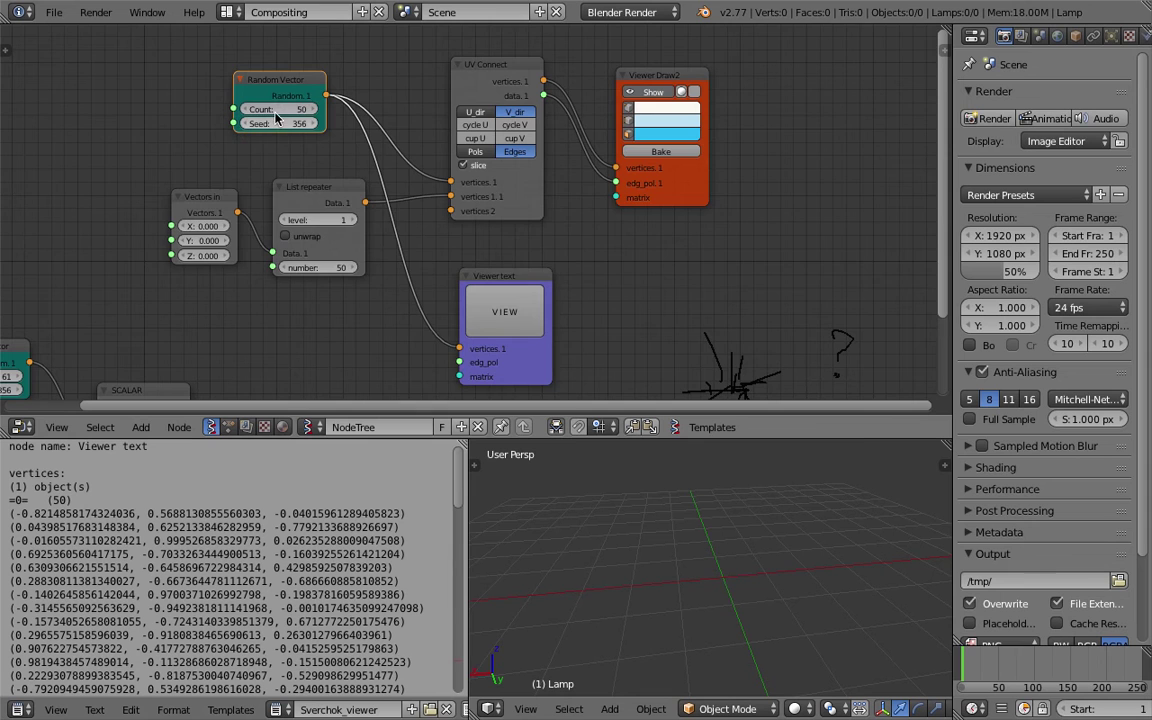
{"action": "middle_click_drag", "start_coordinate": [252, 172], "coordinate": [303, 145]}
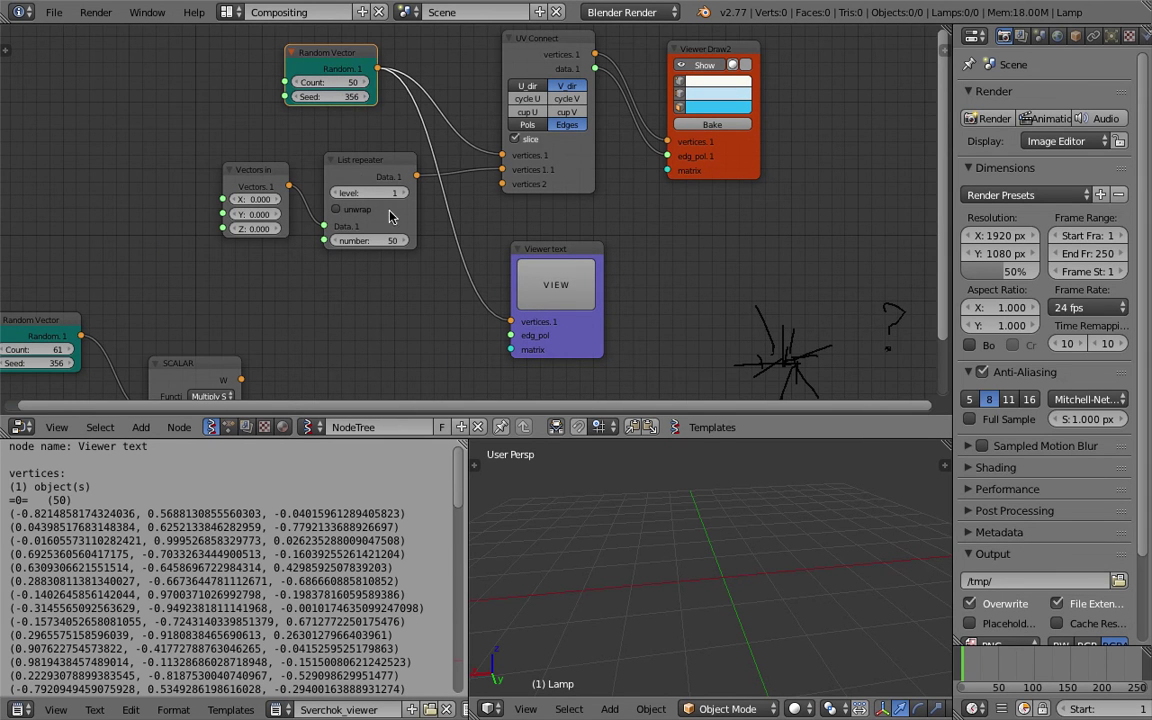
{"action": "left_click_drag", "start_coordinate": [391, 170], "coordinate": [373, 168]}
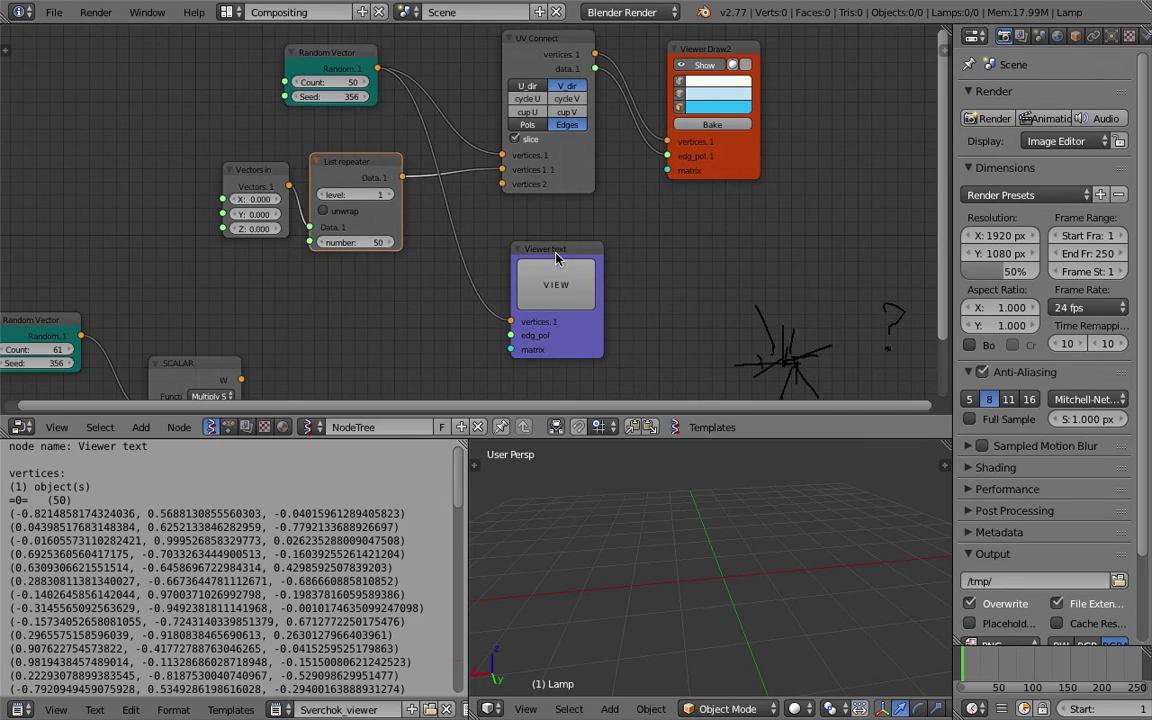
Duplicate the Viewer text node, placing one copy above UV Connect and the other below it
{"action": "left_click_drag", "start_coordinate": [555, 254], "coordinate": [591, 236]}
{"action": "scroll", "coordinate": [593, 237], "scroll_direction": "down", "scroll_amount": 2}
{"action": "middle_click_drag", "start_coordinate": [600, 236], "coordinate": [597, 277]}
{"action": "left_click_drag", "start_coordinate": [565, 271], "coordinate": [501, 393]}
{"action": "key", "text": "shift+d"}
{"action": "left_click", "coordinate": [475, 260]}
Link the List Repeater's data to the lower Viewer text node and view the text output of both viewers for comparison
{"action": "left_click_drag", "start_coordinate": [409, 221], "coordinate": [466, 326]}
{"action": "scroll", "coordinate": [438, 265], "scroll_direction": "up", "scroll_amount": 1}
{"action": "left_click", "coordinate": [475, 296]}
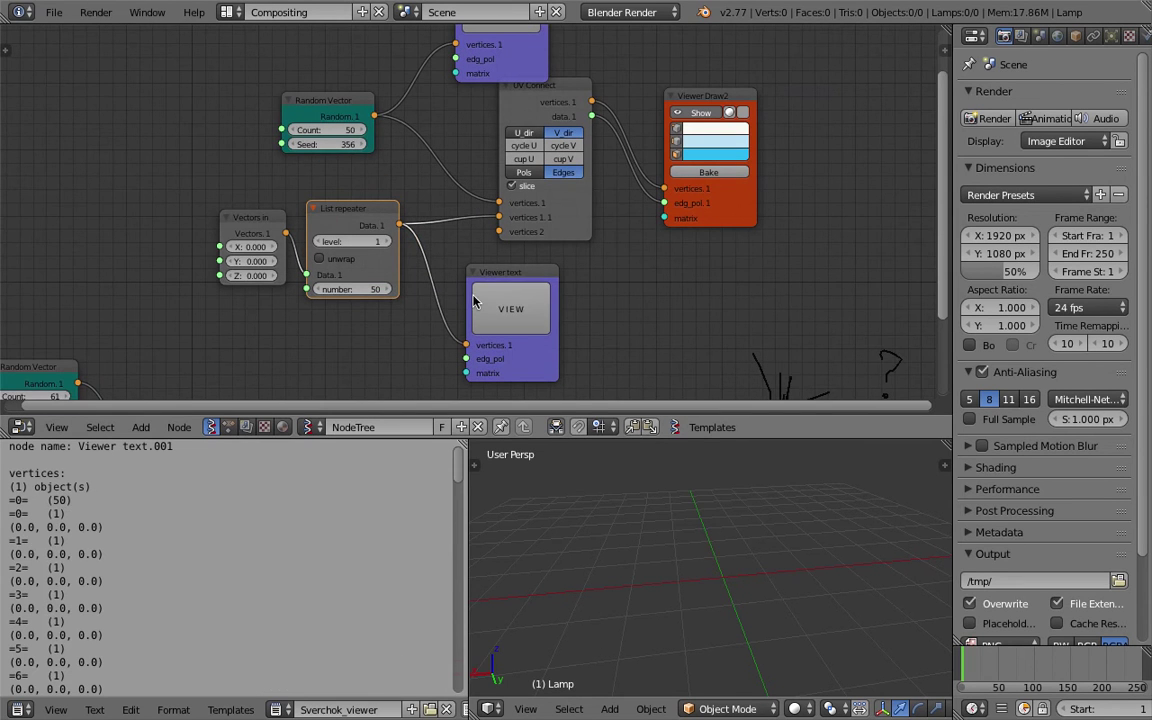
{"action": "left_click", "coordinate": [485, 52]}
{"action": "scroll", "coordinate": [485, 74], "scroll_direction": "down", "scroll_amount": 1}
{"action": "left_click", "coordinate": [495, 52]}
{"action": "left_click", "coordinate": [505, 308]}
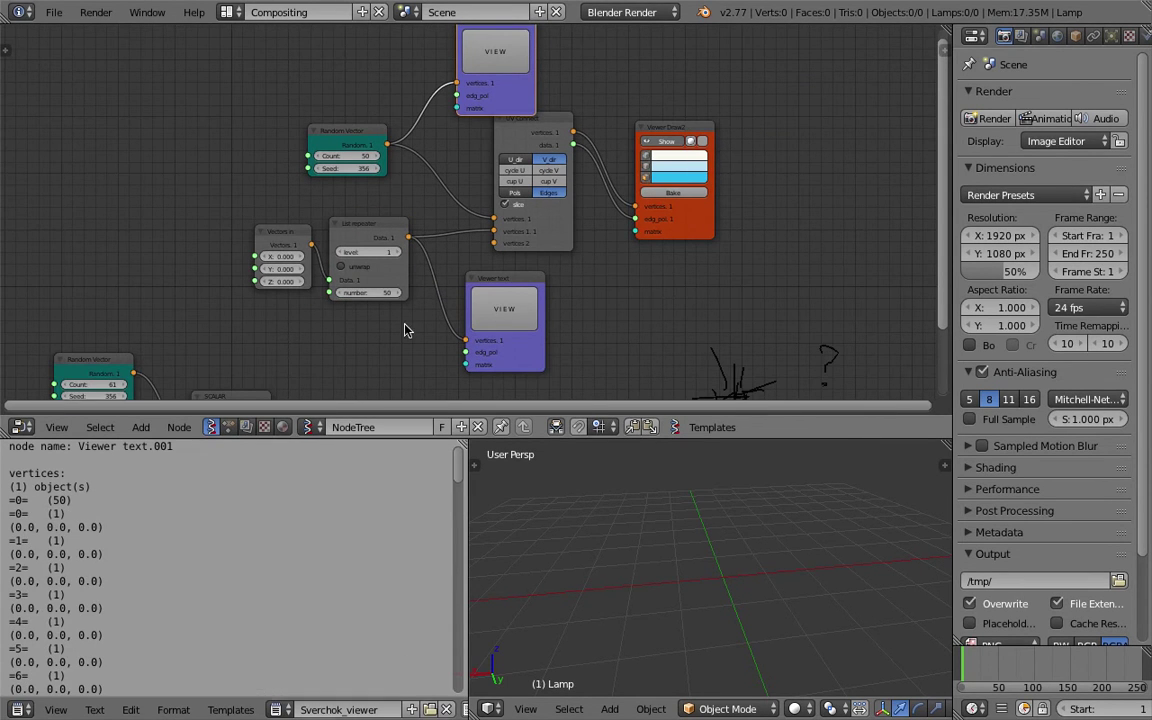
Sketch three nested pairs of square brackets around dashes with the grease pencil, beside the lower Viewer text node
{"action": "middle_click_drag", "start_coordinate": [364, 291], "coordinate": [381, 283]}
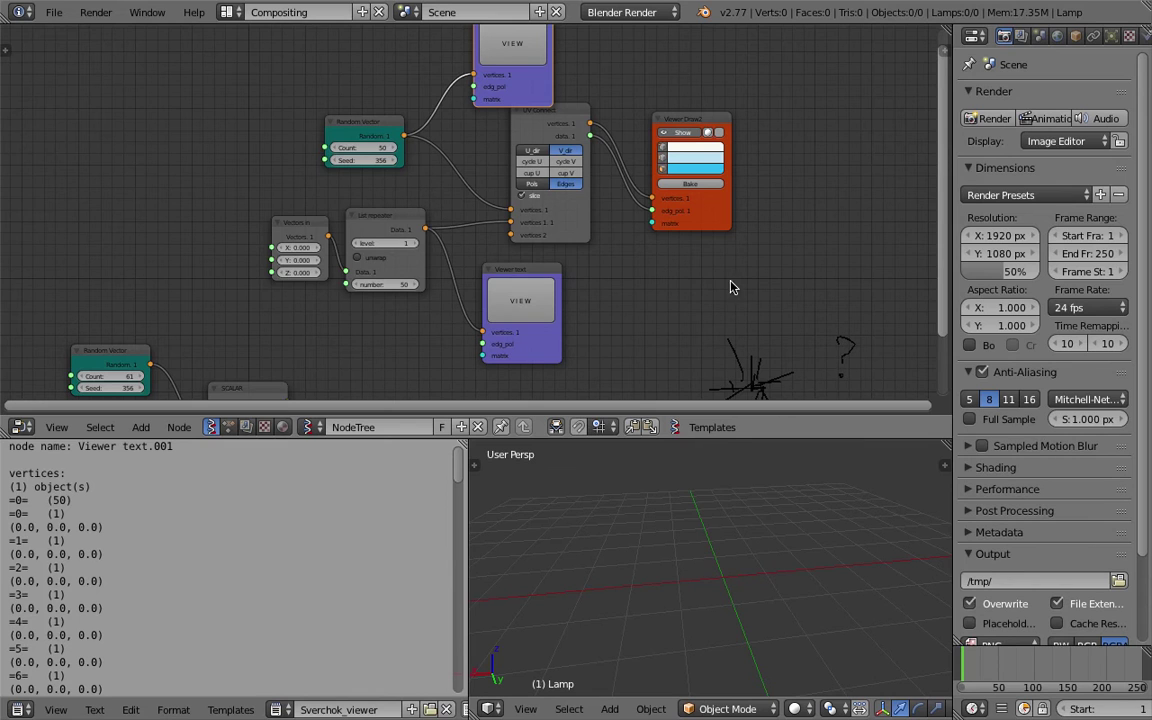
{"action": "left_click_drag", "start_coordinate": [720, 281], "coordinate": [721, 318]}
{"action": "left_click_drag", "start_coordinate": [757, 281], "coordinate": [741, 315]}
{"action": "mouse_move", "coordinate": [812, 282]}
{"action": "left_mouse_down"}
{"action": "mouse_move", "coordinate": [808, 313]}
{"action": "mouse_move", "coordinate": [843, 312]}
{"action": "mouse_move", "coordinate": [828, 315]}
{"action": "left_mouse_up"}
{"action": "left_click_drag", "start_coordinate": [680, 296], "coordinate": [694, 321]}
{"action": "left_click_drag", "start_coordinate": [870, 266], "coordinate": [858, 320]}
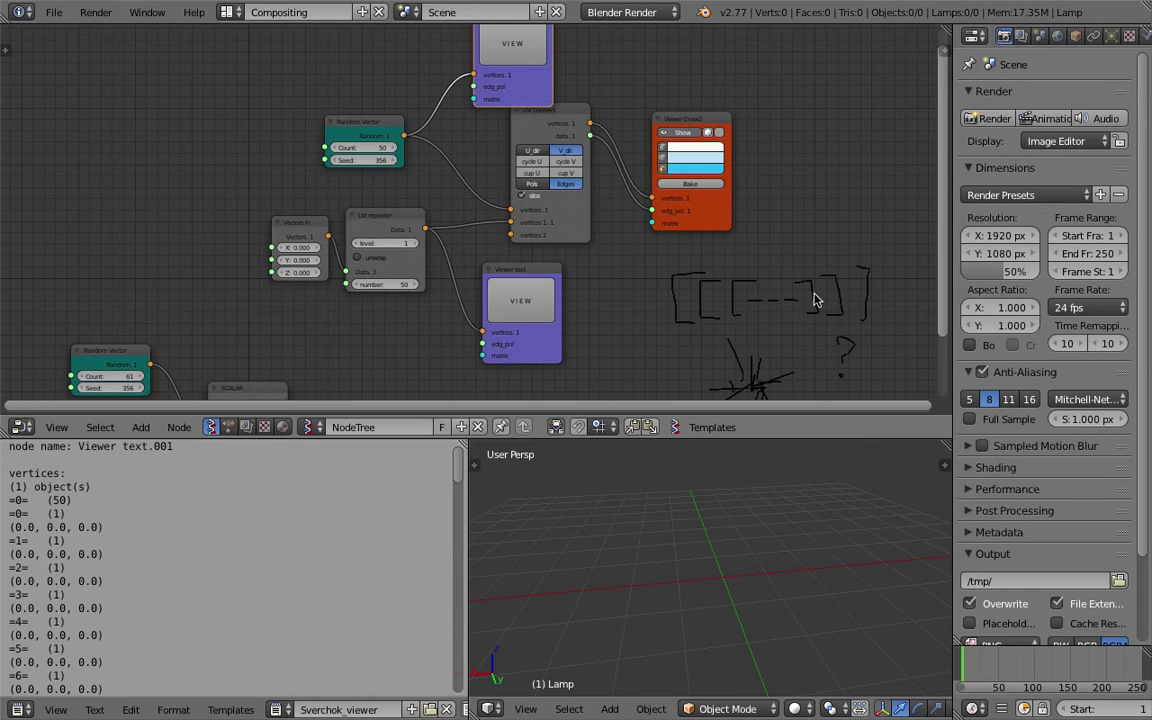
Sketch two opening brackets and nested rounded outlines crossed by strokes above the bracket drawing
{"action": "scroll", "coordinate": [694, 235], "scroll_direction": "right", "scroll_amount": 5, "text": "ctrl"}
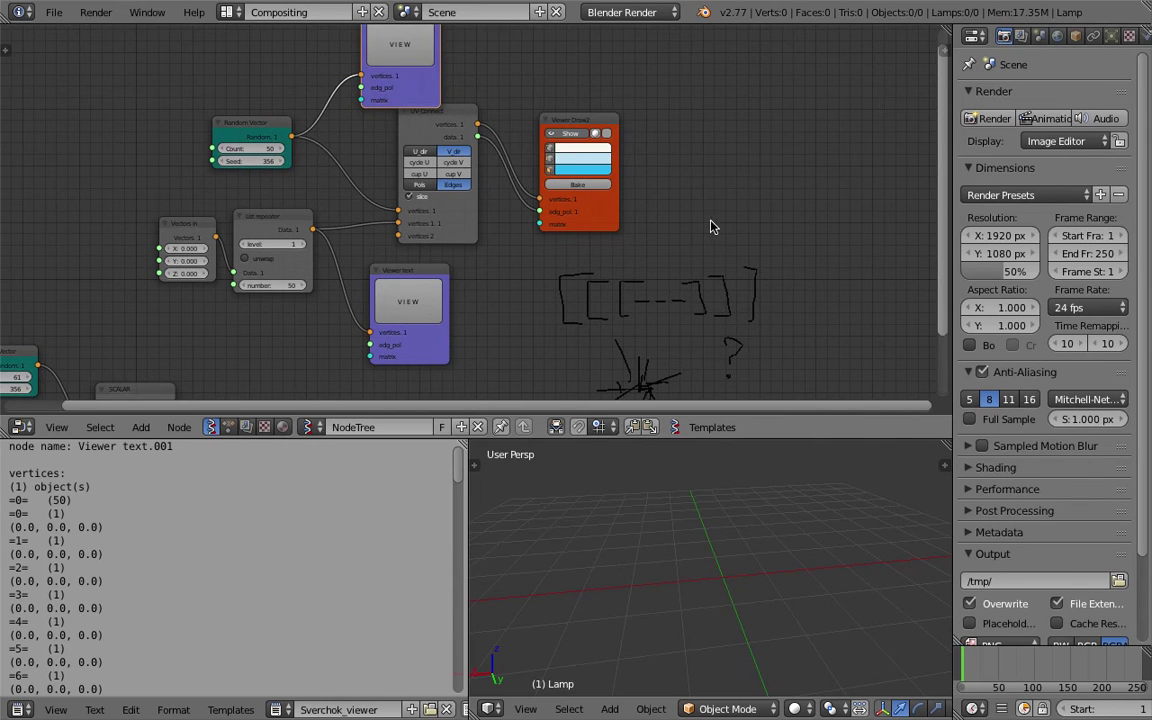
{"action": "mouse_move", "coordinate": [697, 214]}
{"action": "left_mouse_down"}
{"action": "mouse_move", "coordinate": [712, 250]}
{"action": "mouse_move", "coordinate": [734, 246]}
{"action": "left_mouse_up"}
{"action": "mouse_move", "coordinate": [707, 175]}
{"action": "left_mouse_down"}
{"action": "mouse_move", "coordinate": [753, 134]}
{"action": "mouse_move", "coordinate": [722, 149]}
{"action": "mouse_move", "coordinate": [725, 167]}
{"action": "mouse_move", "coordinate": [745, 152]}
{"action": "mouse_move", "coordinate": [738, 168]}
{"action": "mouse_move", "coordinate": [740, 157]}
{"action": "mouse_move", "coordinate": [782, 163]}
{"action": "left_mouse_up"}
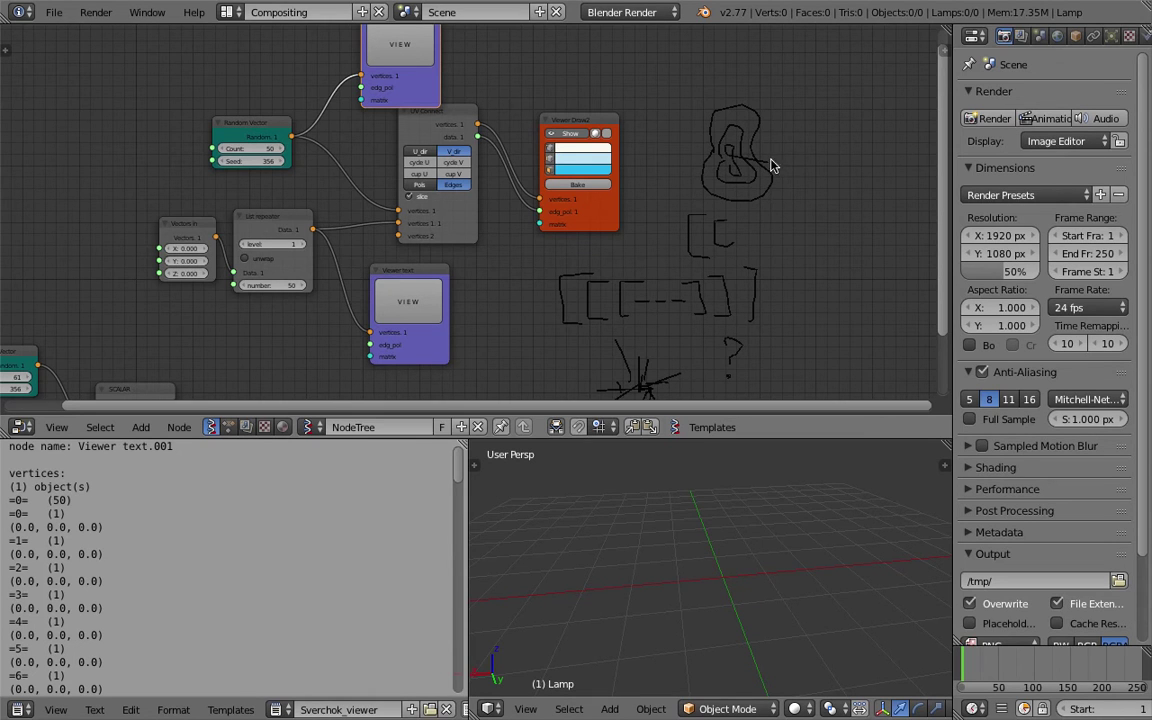
{"action": "left_click_drag", "start_coordinate": [831, 167], "coordinate": [726, 158]}
{"action": "mouse_move", "coordinate": [778, 126]}
{"action": "left_mouse_down"}
{"action": "mouse_move", "coordinate": [836, 152]}
{"action": "mouse_move", "coordinate": [834, 142]}
{"action": "mouse_move", "coordinate": [814, 154]}
{"action": "left_mouse_up"}
Move the Vectors In and List Repeater nodes farther away from UV Connect
{"action": "scroll", "coordinate": [728, 252], "scroll_direction": "down", "scroll_amount": 2}
{"action": "middle_click_drag", "start_coordinate": [728, 252], "coordinate": [785, 239]}
{"action": "scroll", "coordinate": [640, 232], "scroll_direction": "up", "scroll_amount": 2}
{"action": "middle_click_drag", "start_coordinate": [596, 251], "coordinate": [686, 222]}
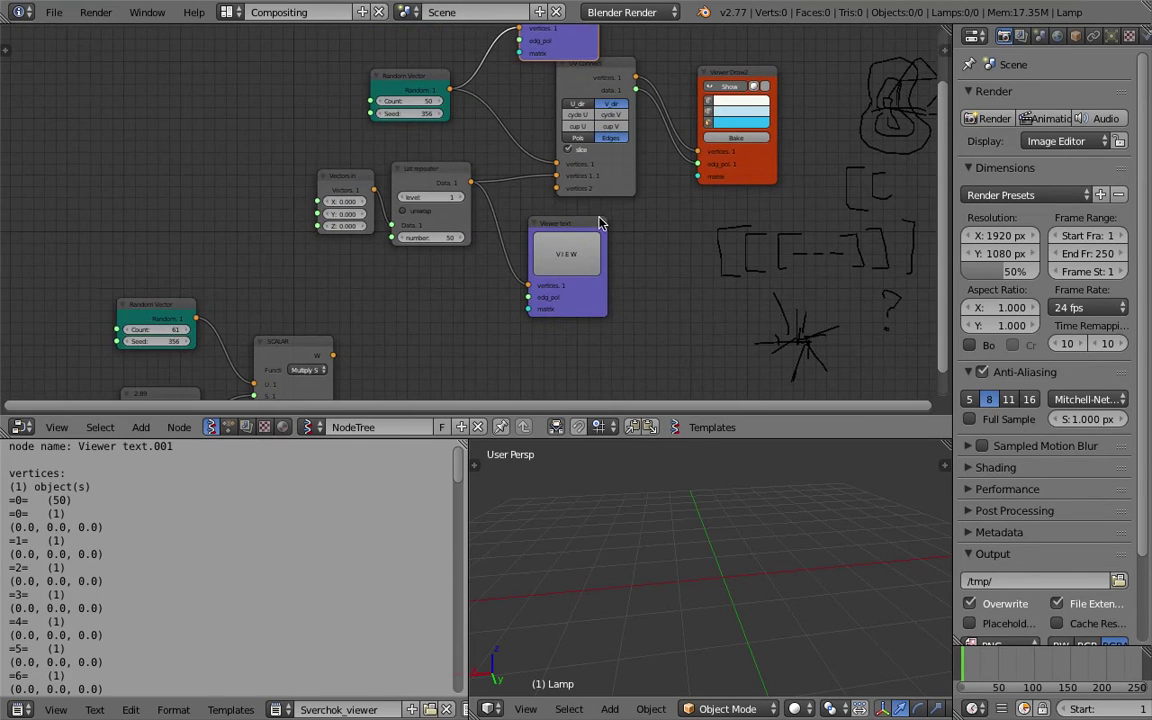
{"action": "scroll", "coordinate": [500, 197], "scroll_direction": "up", "scroll_amount": 2}
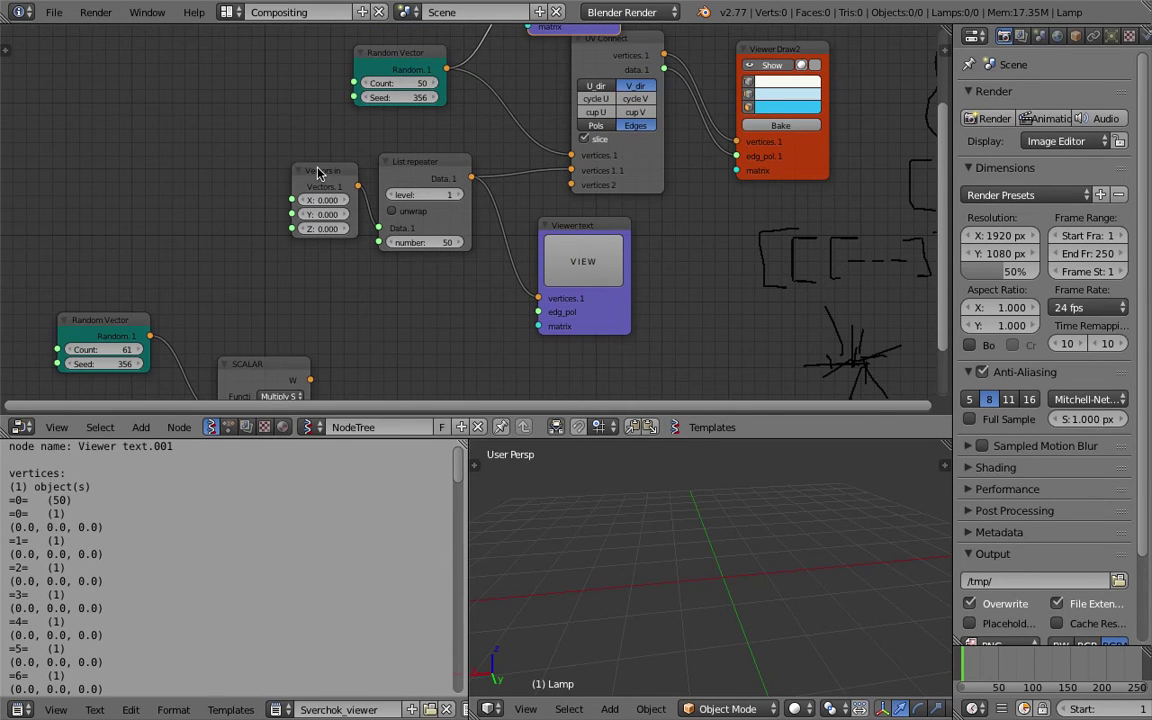
{"action": "left_click_drag", "start_coordinate": [317, 167], "coordinate": [286, 159]}
{"action": "left_click_drag", "start_coordinate": [401, 163], "coordinate": [380, 159]}
{"action": "left_click_drag", "start_coordinate": [304, 165], "coordinate": [235, 162]}
{"action": "left_click", "coordinate": [386, 158]}
{"action": "left_click_drag", "start_coordinate": [397, 162], "coordinate": [320, 149]}
Add an unconnected List Repeater node in the empty area away from the existing node chain
{"action": "scroll", "coordinate": [355, 296], "scroll_direction": "down", "scroll_amount": 2}
{"action": "middle_click_drag", "start_coordinate": [168, 156], "coordinate": [302, 260]}
{"action": "key", "text": "shift+a"}
{"action": "left_click", "coordinate": [206, 167]}
{"action": "type", "text": "list r"}
{"action": "key", "text": "Return"}
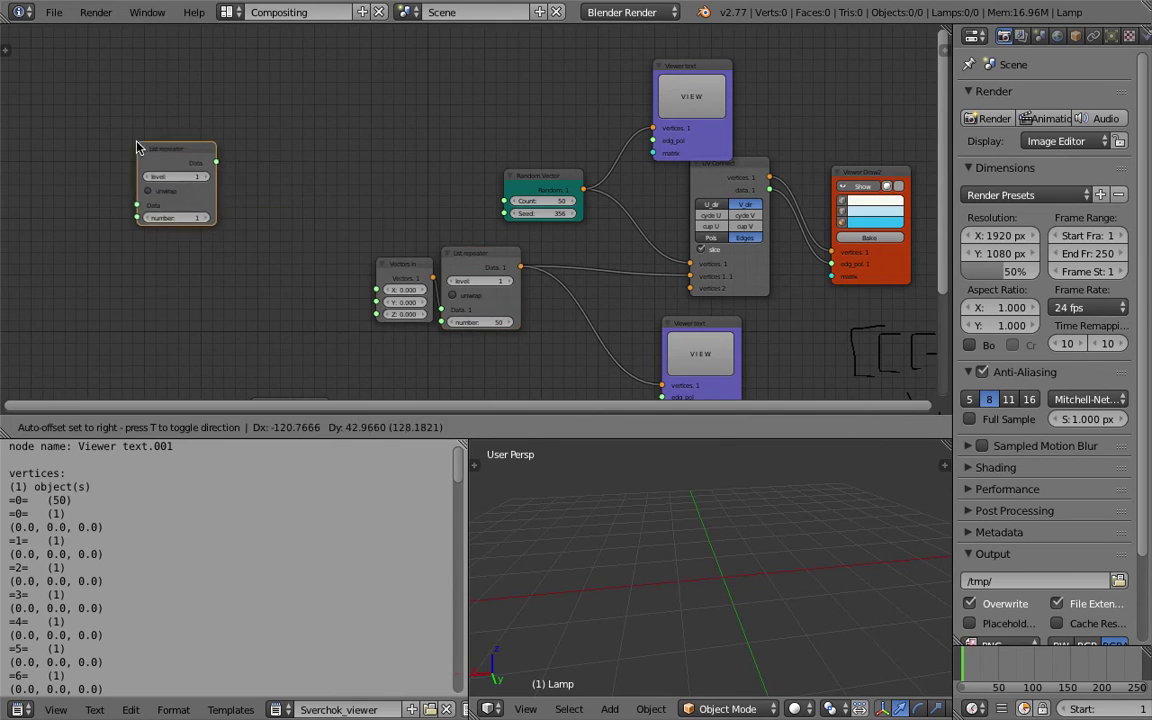
{"action": "left_click", "coordinate": [152, 127]}
Add an unconnected List Split node beside the new List Repeater
{"action": "scroll", "coordinate": [213, 112], "scroll_direction": "up", "scroll_amount": 1}
{"action": "scroll", "coordinate": [215, 112], "scroll_direction": "up", "scroll_amount": 2}
{"action": "middle_click_drag", "start_coordinate": [250, 109], "coordinate": [285, 141]}
{"action": "key", "text": "shift+a"}
{"action": "left_click", "coordinate": [314, 138]}
{"action": "type", "text": "list spl"}
{"action": "key", "text": "Return"}
{"action": "left_click", "coordinate": [245, 128]}
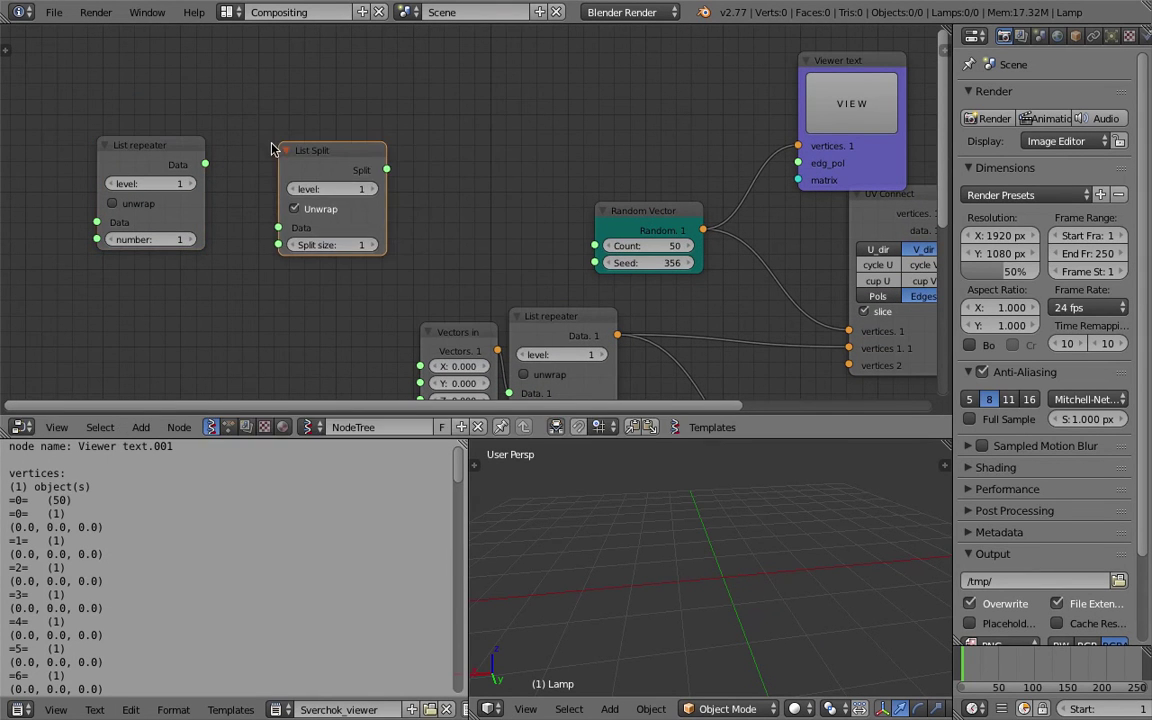
Add an unconnected List Del Levels node above the new List Repeater and List Split nodes
{"action": "key", "text": "shift+a"}
{"action": "left_click", "coordinate": [326, 112]}
{"action": "type", "text": "list de"}
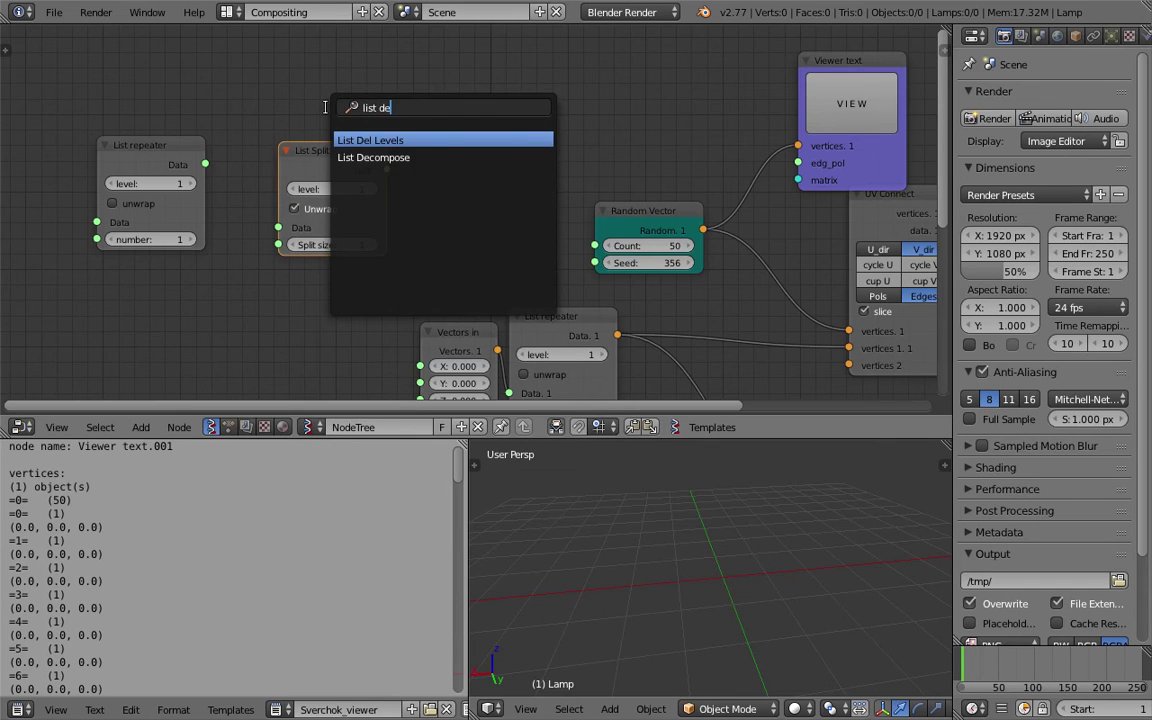
{"action": "key", "text": "Return"}
{"action": "left_click", "coordinate": [177, 59]}
{"action": "left_click", "coordinate": [181, 147]}
{"action": "left_click", "coordinate": [224, 68]}
Delete the unconnected List Split, List Del Levels and List Repeater nodes
{"action": "left_click", "coordinate": [330, 158]}
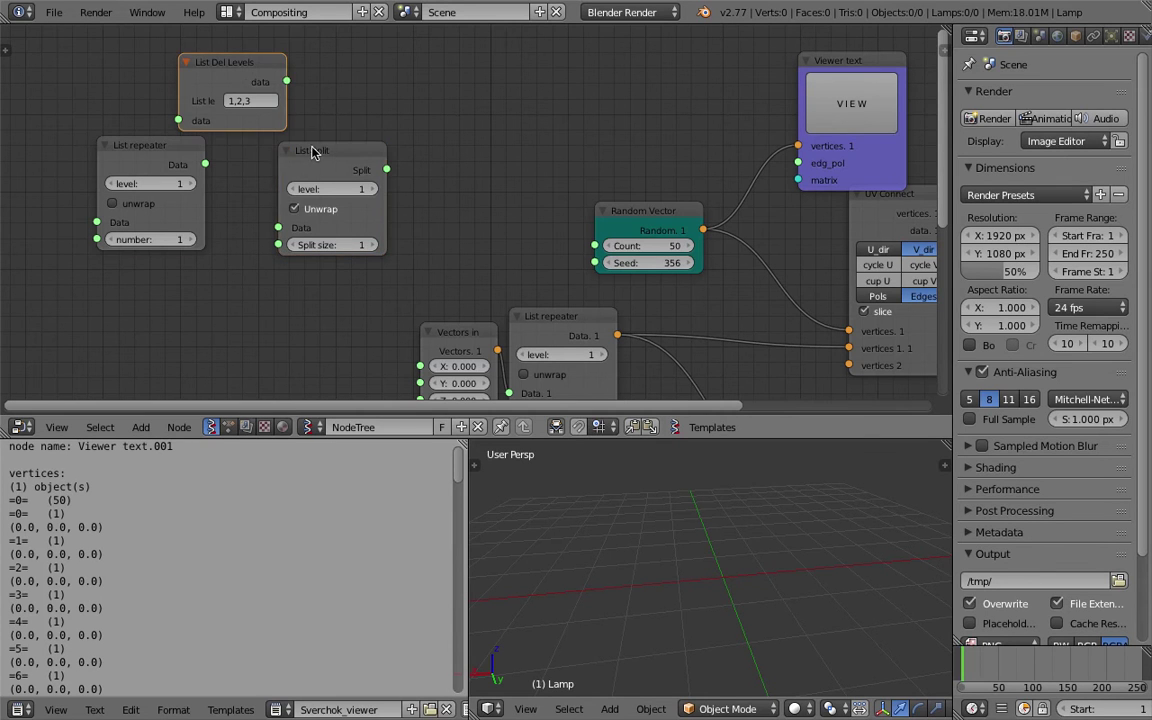
{"action": "scroll", "coordinate": [300, 110], "scroll_direction": "down", "scroll_amount": 2}
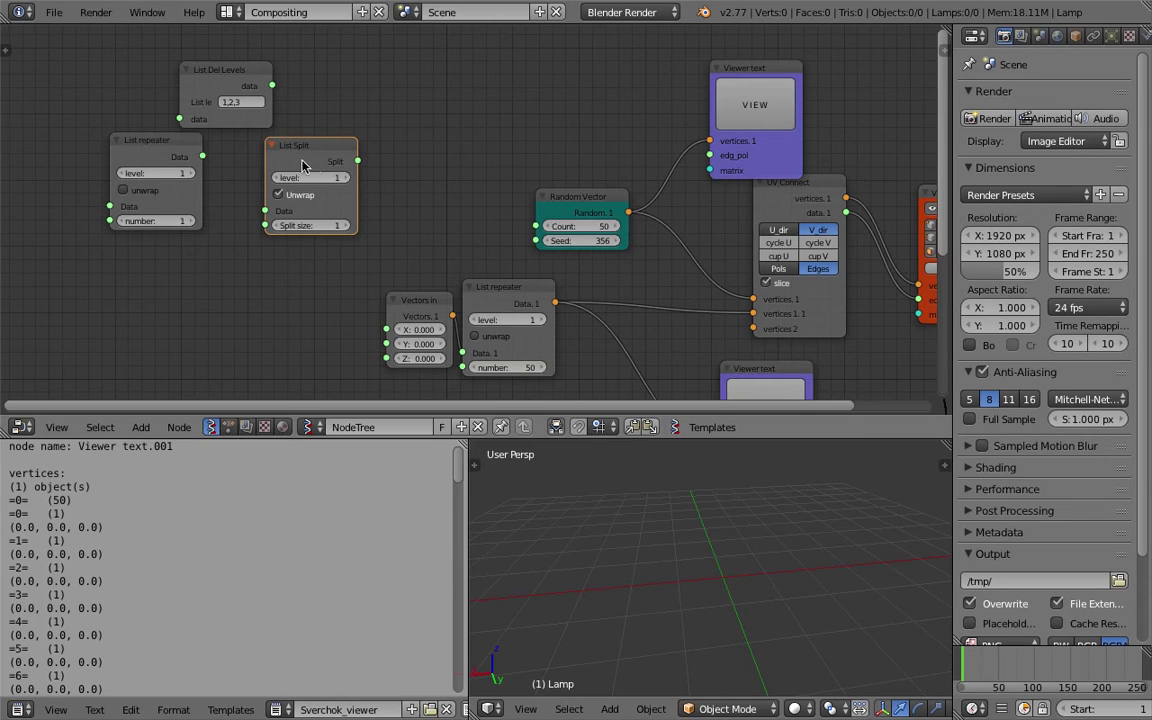
{"action": "key", "text": "x"}
{"action": "left_click", "coordinate": [218, 66]}
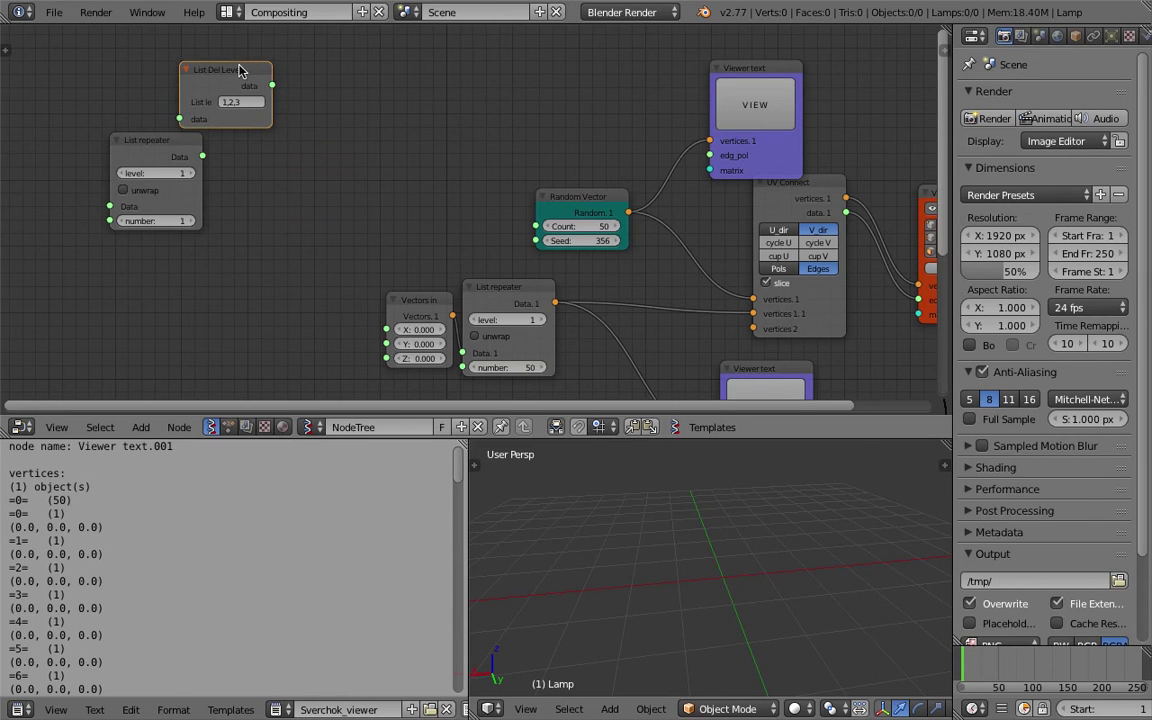
{"action": "key", "text": "x"}
{"action": "left_click", "coordinate": [193, 141]}
{"action": "key", "text": "x"}
{"action": "middle_click_drag", "start_coordinate": [406, 219], "coordinate": [357, 162]}
{"action": "scroll", "coordinate": [357, 165], "scroll_direction": "up", "scroll_amount": 2}
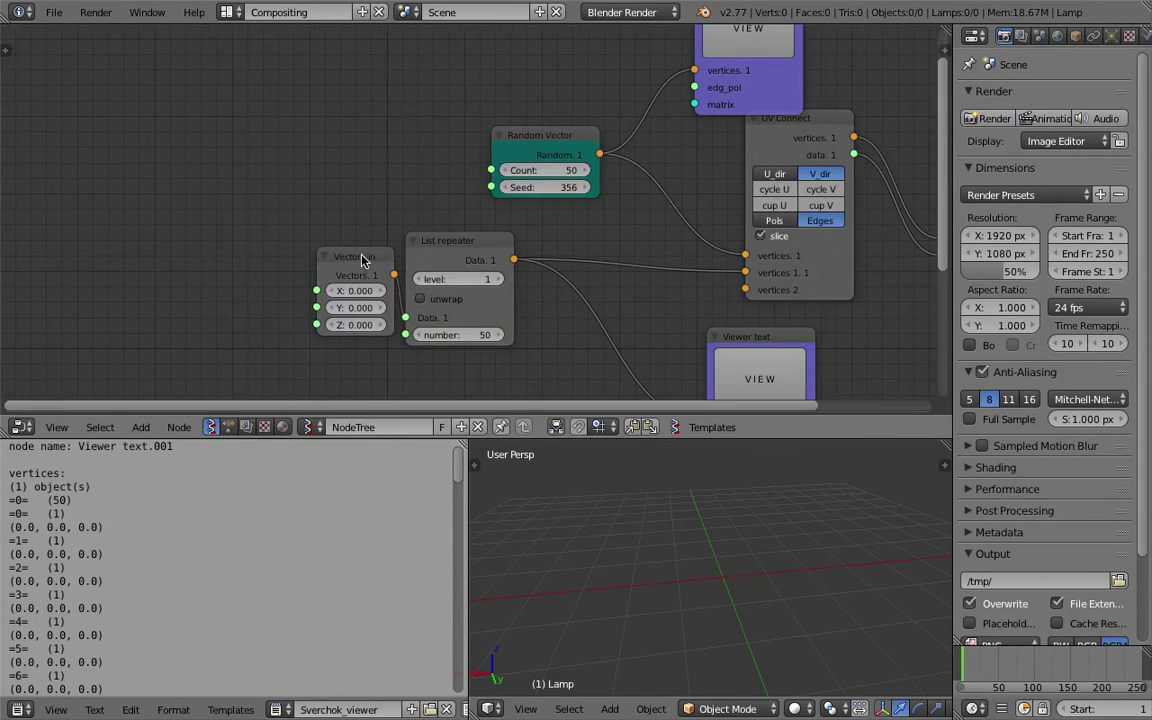
Move the Vectors In, List Repeater and upper Viewer Text nodes farther away from UV Connect
{"action": "left_click_drag", "start_coordinate": [363, 250], "coordinate": [284, 246]}
{"action": "left_click_drag", "start_coordinate": [458, 247], "coordinate": [393, 239]}
{"action": "middle_click_drag", "start_coordinate": [427, 293], "coordinate": [433, 247]}
{"action": "middle_click_drag", "start_coordinate": [521, 285], "coordinate": [488, 335]}
{"action": "scroll", "coordinate": [507, 266], "scroll_direction": "down", "scroll_amount": 2}
{"action": "left_click_drag", "start_coordinate": [677, 44], "coordinate": [652, 38]}
Print the Random Vector data through the upper Viewer Text node and examine its object and list levels
{"action": "left_click", "coordinate": [657, 68]}
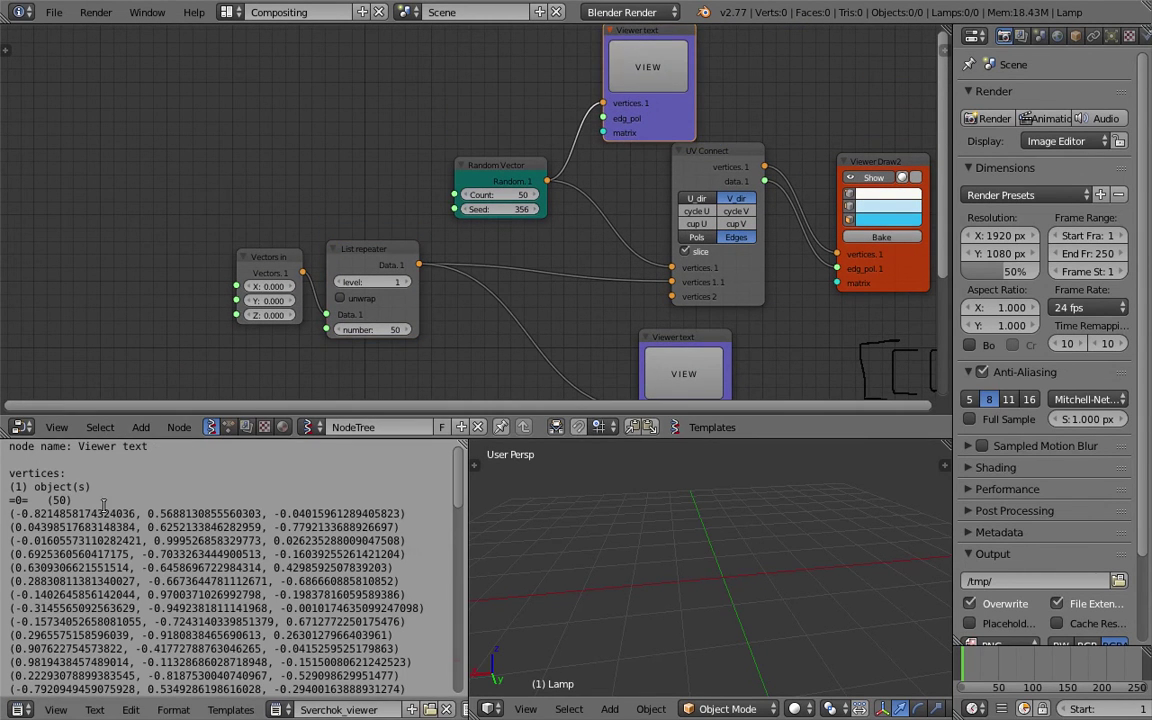
{"action": "left_click_drag", "start_coordinate": [6, 500], "coordinate": [249, 636]}
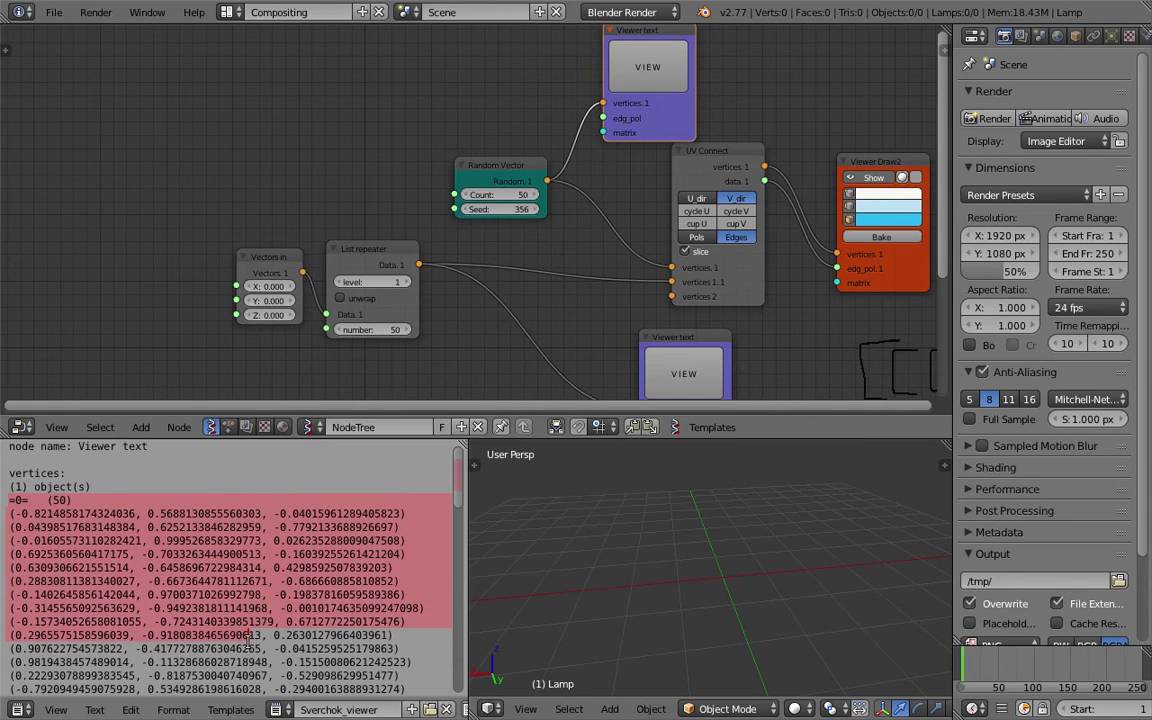
{"action": "left_click_drag", "start_coordinate": [7, 500], "coordinate": [150, 595]}
{"action": "left_click", "coordinate": [152, 577]}
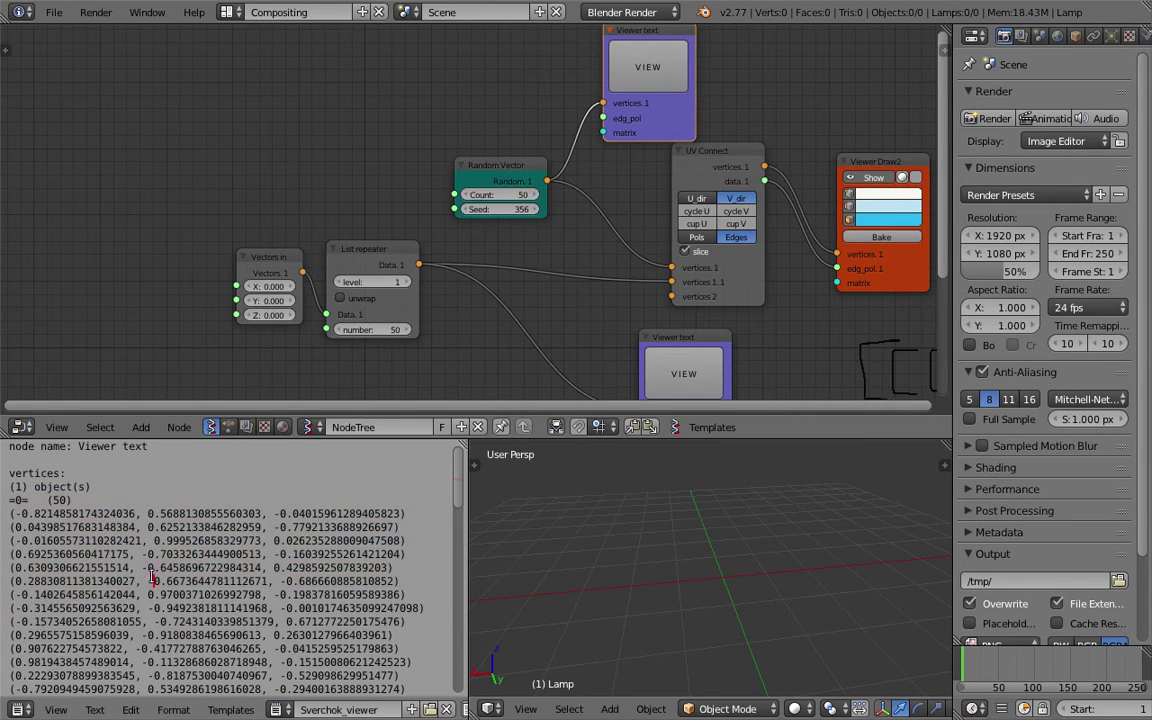
{"action": "left_click_drag", "start_coordinate": [51, 489], "coordinate": [88, 489]}
{"action": "left_click", "coordinate": [45, 489]}
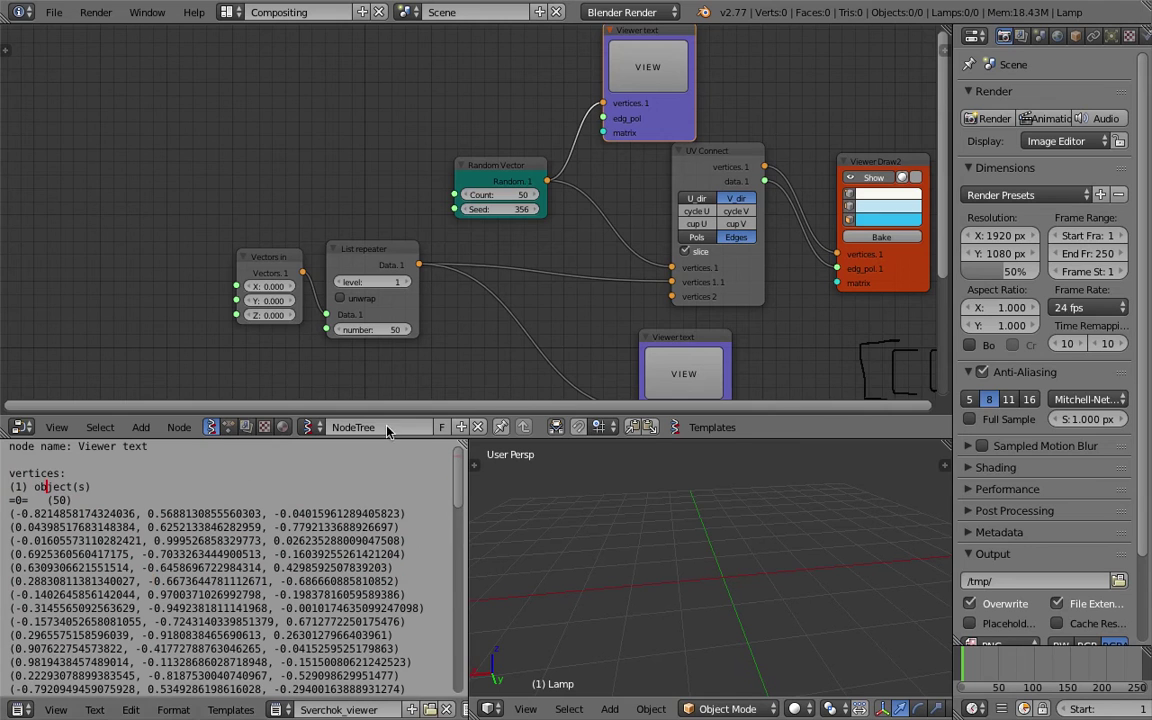
Print the List Repeater output through the lower Viewer Text node and examine its nesting levels
{"action": "left_click", "coordinate": [693, 375]}
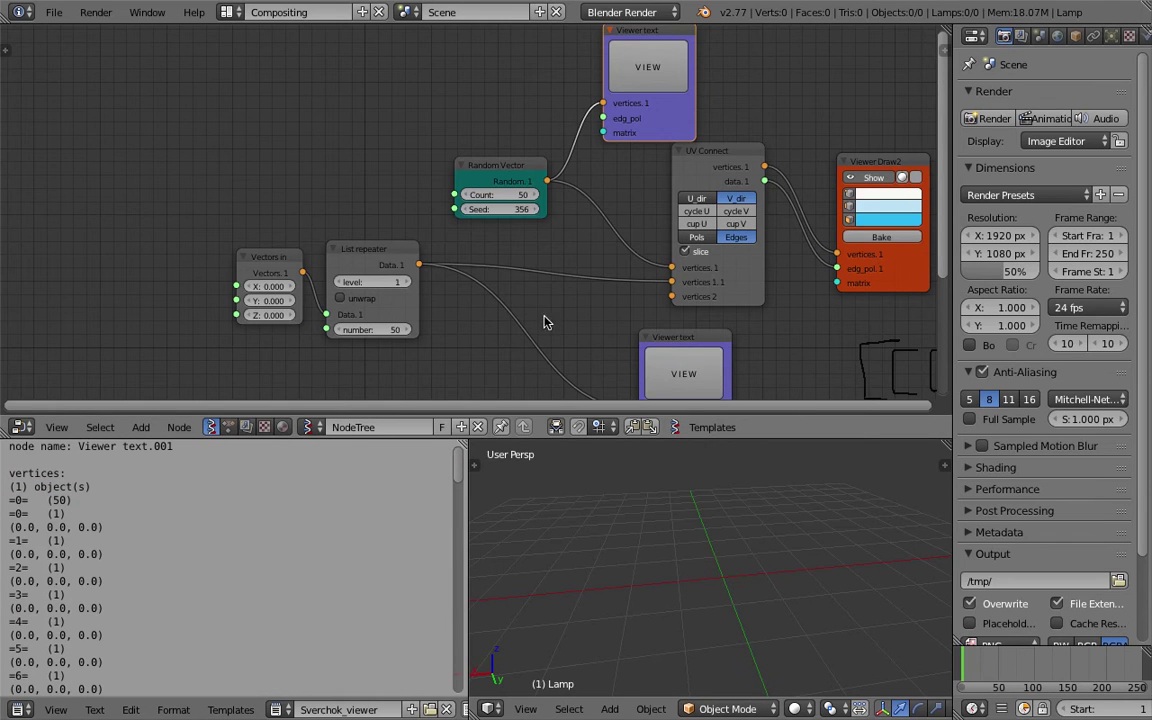
{"action": "middle_click_drag", "start_coordinate": [515, 307], "coordinate": [503, 283]}
{"action": "left_click_drag", "start_coordinate": [160, 598], "coordinate": [72, 500]}
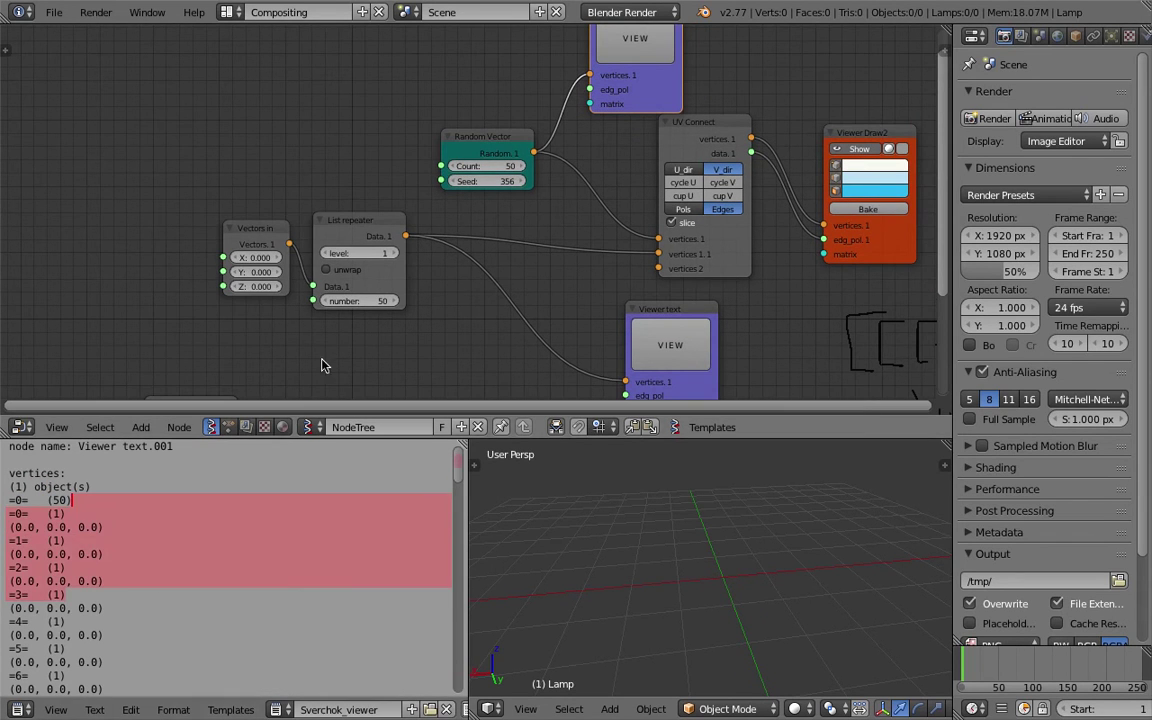
Enable unwrap on the List Repeater and check the nesting of its printed output
{"action": "left_click", "coordinate": [355, 277]}
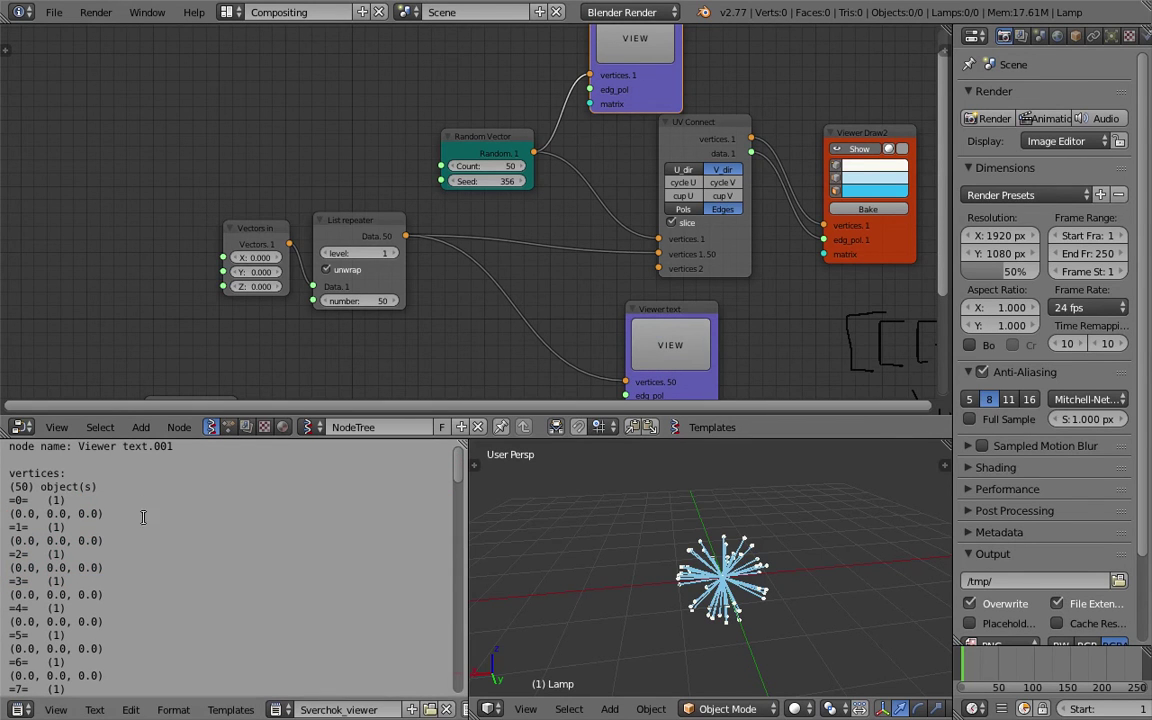
{"action": "left_click_drag", "start_coordinate": [125, 607], "coordinate": [51, 500]}
{"action": "left_click", "coordinate": [92, 502]}
{"action": "left_click", "coordinate": [123, 540]}
Set the List Repeater's level to 2 and print its updated output through the lower Viewer Text node
{"action": "left_click", "coordinate": [397, 255]}
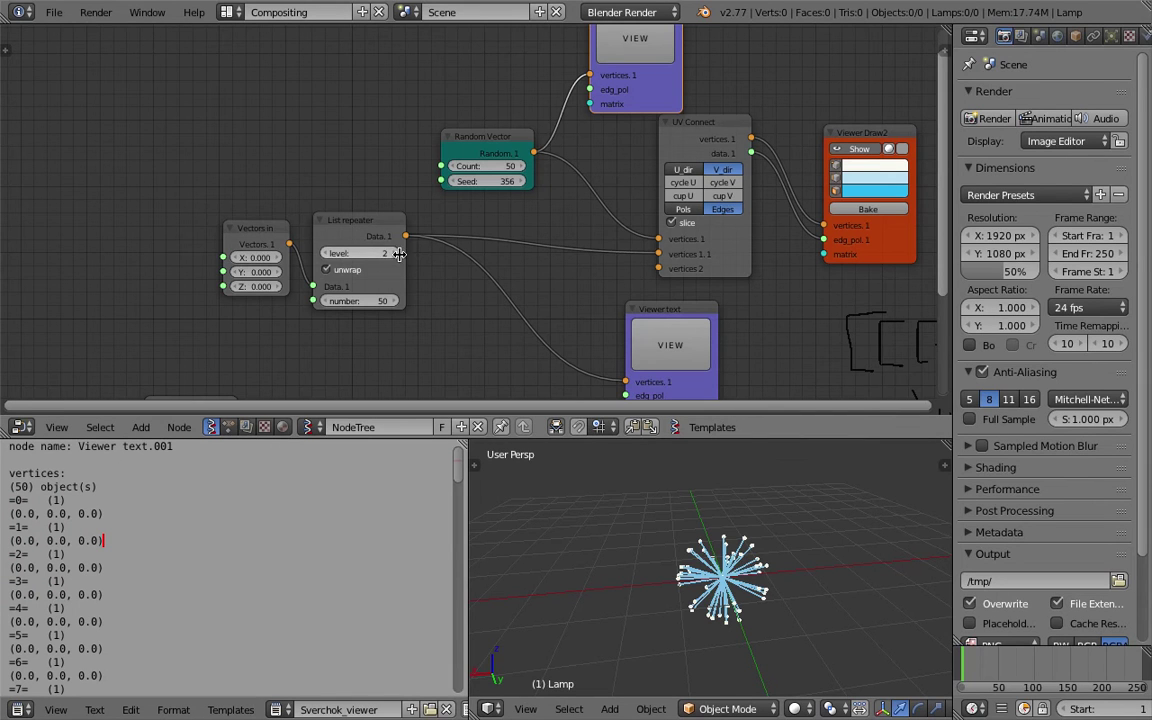
{"action": "left_click", "coordinate": [668, 345]}
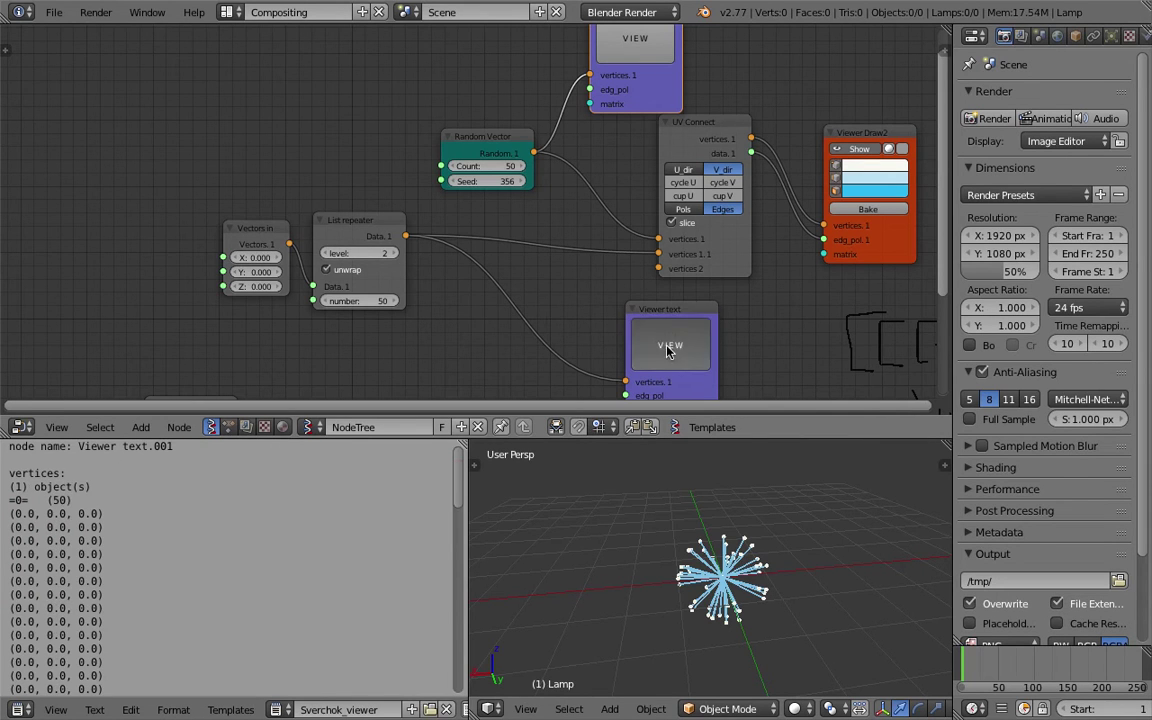
{"action": "left_click_drag", "start_coordinate": [134, 541], "coordinate": [134, 608]}
{"action": "left_click_drag", "start_coordinate": [130, 514], "coordinate": [150, 567]}
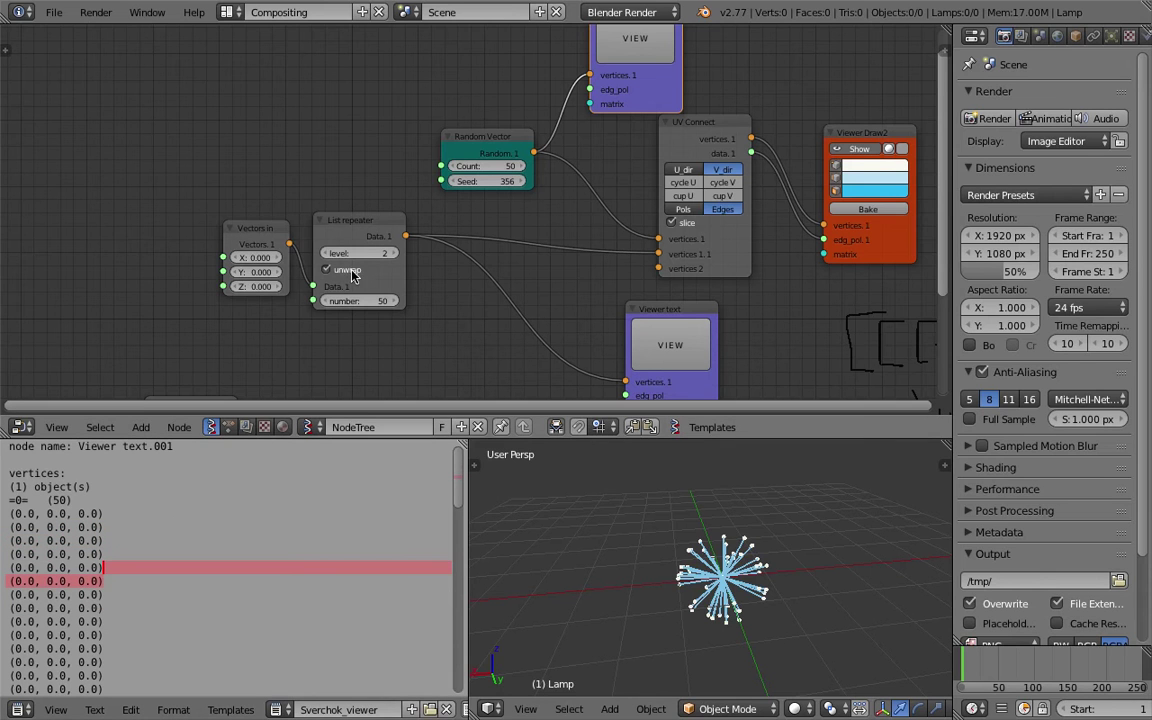
Move the lower Viewer Text and the Random Vector nodes farther from UV Connect to open up the layout
{"action": "middle_click_drag", "start_coordinate": [478, 283], "coordinate": [422, 272]}
{"action": "left_click_drag", "start_coordinate": [579, 302], "coordinate": [466, 275]}
{"action": "left_click_drag", "start_coordinate": [640, 137], "coordinate": [654, 126]}
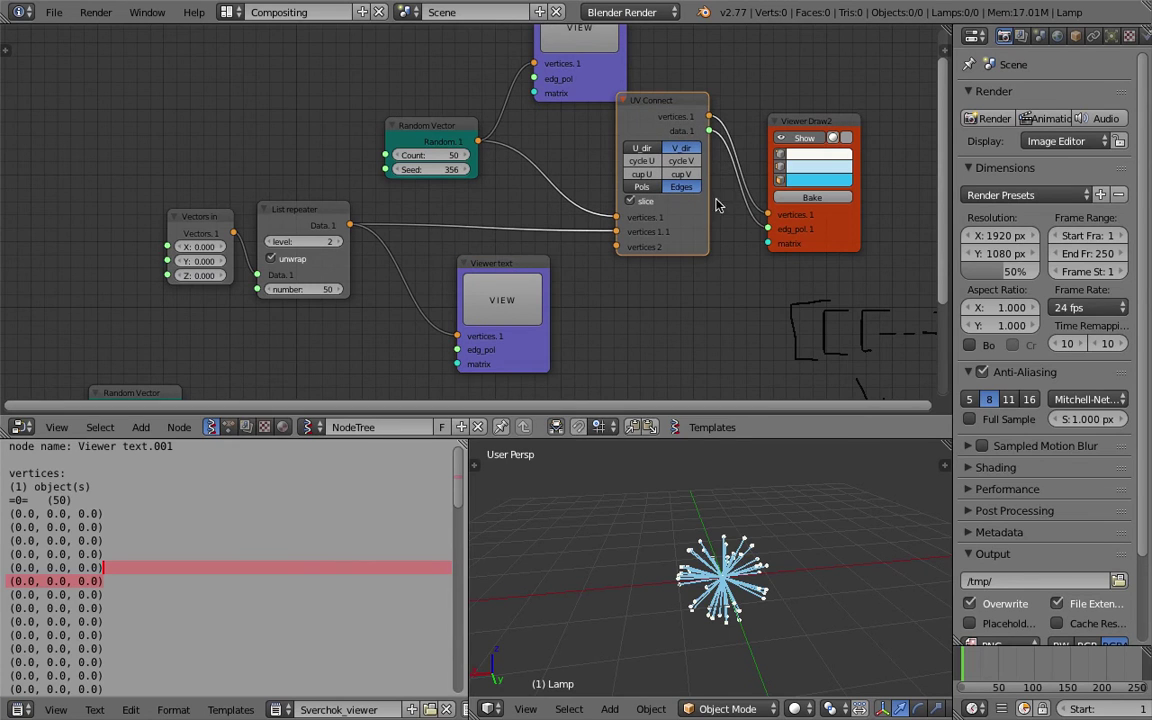
{"action": "middle_click_drag", "start_coordinate": [762, 510], "coordinate": [731, 538]}
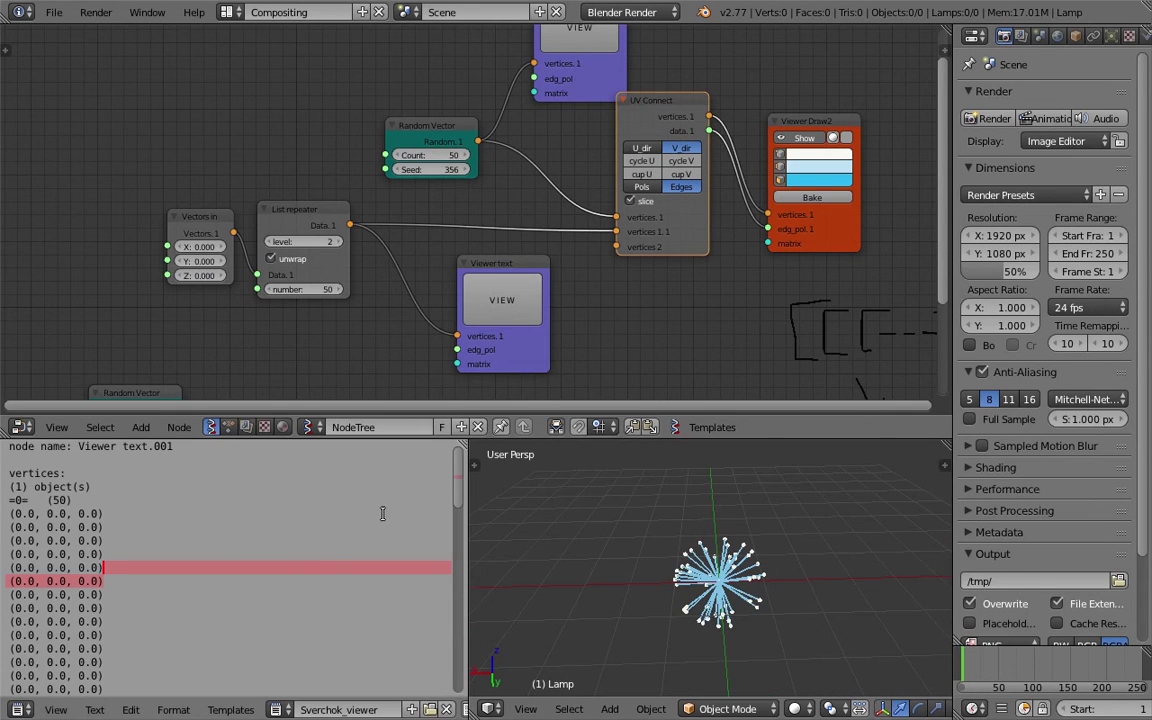
{"action": "left_click_drag", "start_coordinate": [509, 265], "coordinate": [474, 273]}
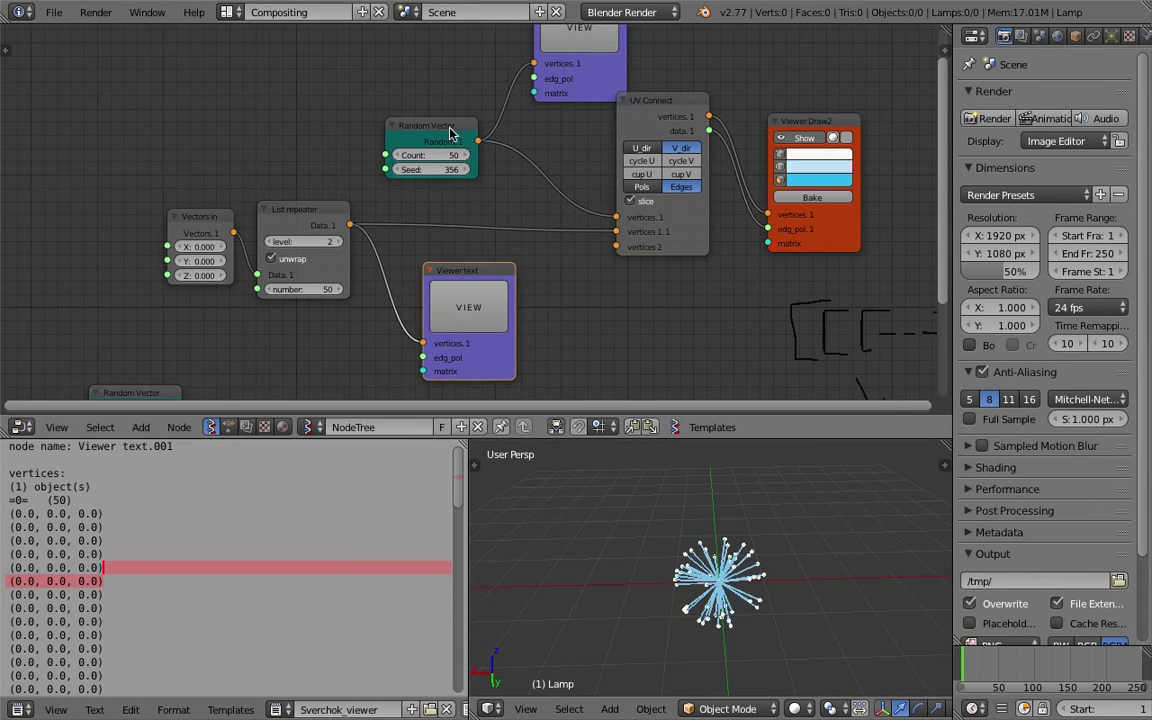
{"action": "left_click_drag", "start_coordinate": [446, 130], "coordinate": [300, 119]}
{"action": "scroll", "coordinate": [525, 319], "scroll_direction": "down", "scroll_amount": 2}
{"action": "middle_click_drag", "start_coordinate": [680, 510], "coordinate": [730, 510]}
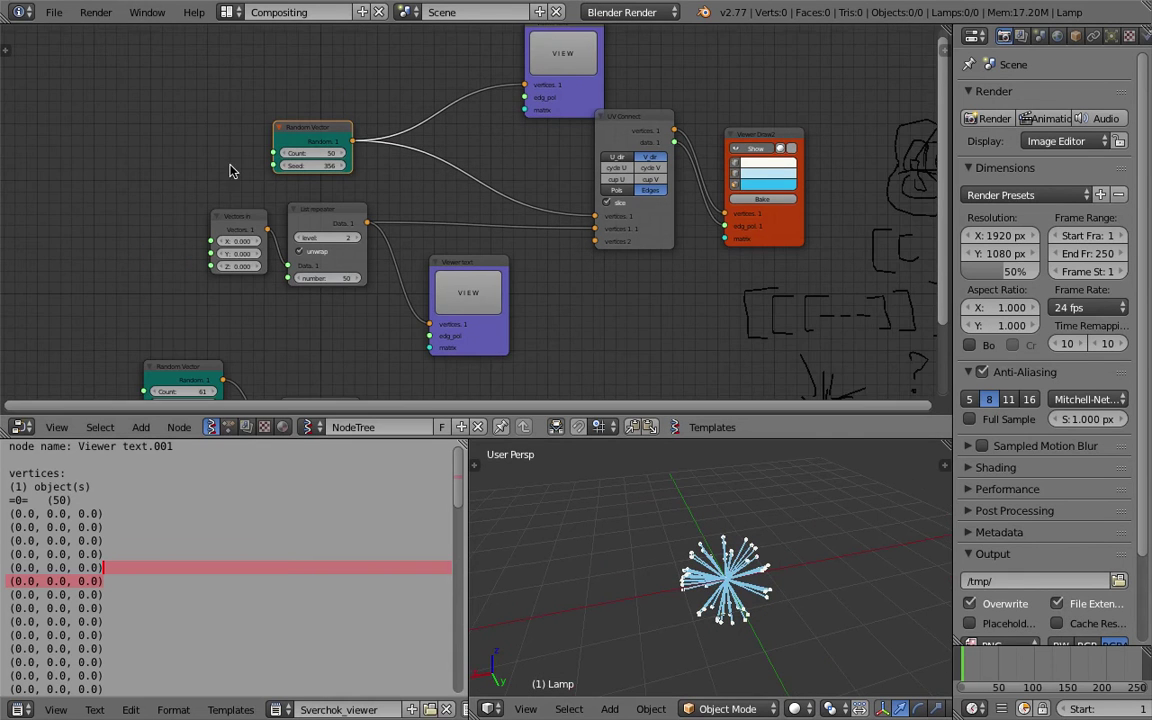
Move the Vectors In node away from the List Repeater and the upper Viewer Text node closer to Random Vector
{"action": "scroll", "coordinate": [226, 170], "scroll_direction": "up", "scroll_amount": 1}
{"action": "middle_click_drag", "start_coordinate": [306, 152], "coordinate": [338, 148]}
{"action": "left_click_drag", "start_coordinate": [245, 214], "coordinate": [196, 220]}
{"action": "scroll", "coordinate": [408, 214], "scroll_direction": "down", "scroll_amount": 1}
{"action": "middle_click_drag", "start_coordinate": [408, 214], "coordinate": [224, 250]}
{"action": "left_click_drag", "start_coordinate": [410, 63], "coordinate": [337, 64]}
Bake the Viewer Draw output into a mesh and select that mesh in the 3D view
{"action": "scroll", "coordinate": [486, 172], "scroll_direction": "up", "scroll_amount": 1}
{"action": "middle_click_drag", "start_coordinate": [632, 215], "coordinate": [712, 194]}
{"action": "left_click", "coordinate": [716, 222]}
{"action": "scroll", "coordinate": [697, 533], "scroll_direction": "down", "scroll_amount": 2}
{"action": "right_click", "coordinate": [717, 555]}
{"action": "key", "text": "b"}
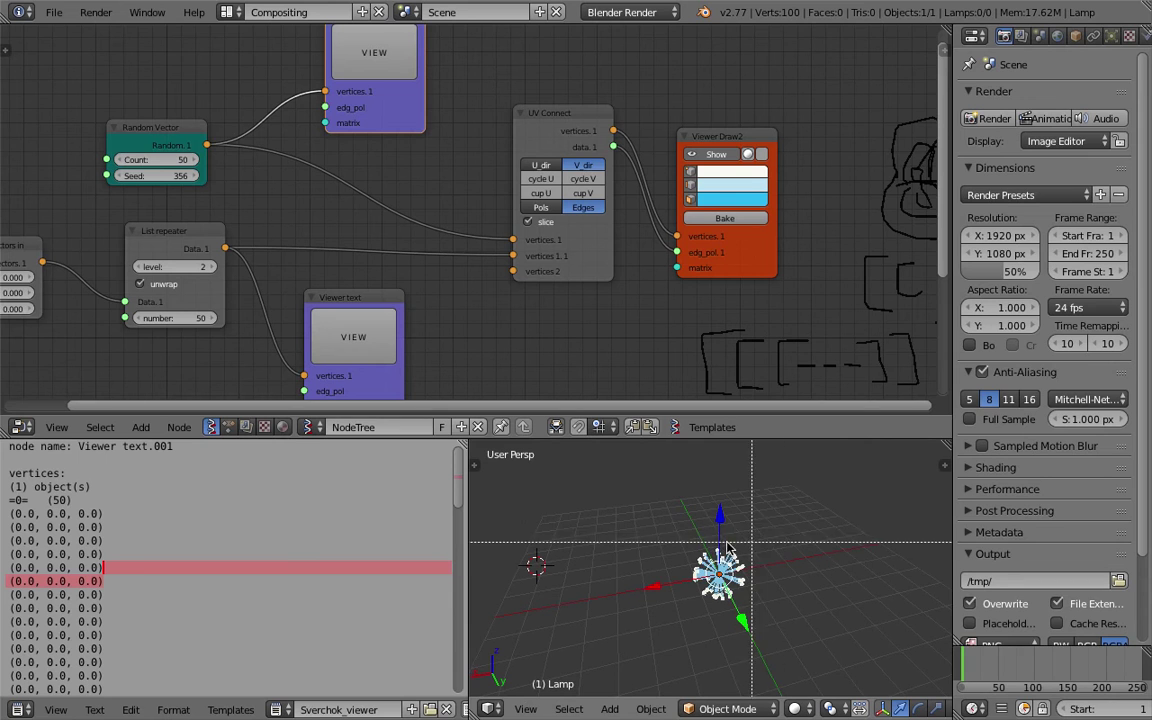
{"action": "key", "text": "Escape"}
{"action": "scroll", "coordinate": [716, 534], "scroll_direction": "up", "scroll_amount": 3}
{"action": "right_click", "coordinate": [730, 561]}
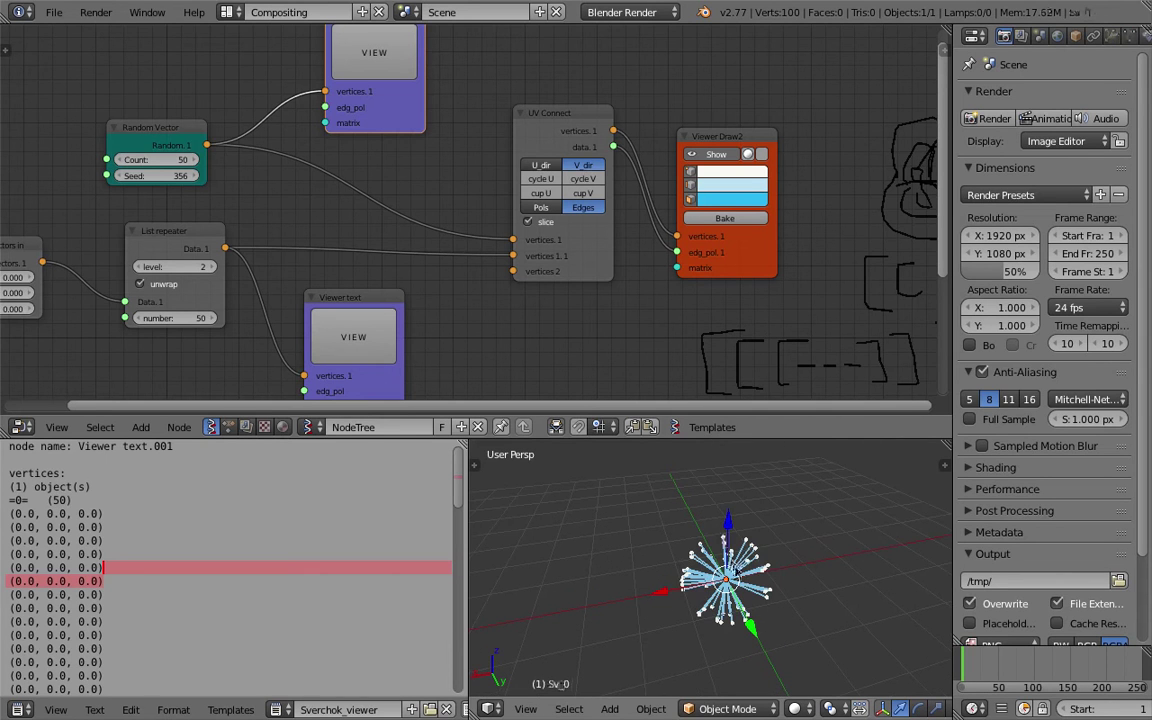
Move the baked mesh away from the node preview so the two stand side by side
{"action": "key", "text": "g"}
{"action": "left_click", "coordinate": [846, 535]}
{"action": "scroll", "coordinate": [744, 549], "scroll_direction": "up", "scroll_amount": 2}
{"action": "middle_click_drag", "start_coordinate": [841, 540], "coordinate": [740, 566], "text": "shift"}
{"action": "key", "text": "g"}
{"action": "left_click", "coordinate": [765, 556]}
{"action": "scroll", "coordinate": [740, 566], "scroll_direction": "up", "scroll_amount": 2}
{"action": "scroll", "coordinate": [720, 562], "scroll_direction": "down", "scroll_amount": 2}
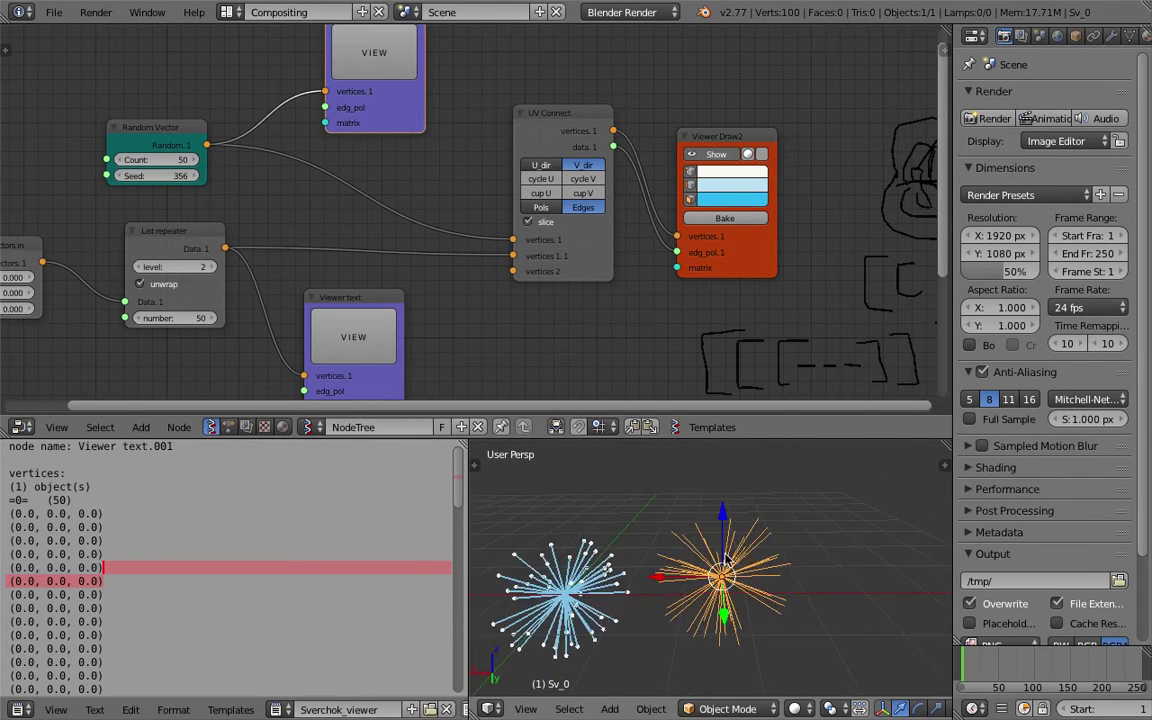
{"action": "scroll", "coordinate": [718, 566], "scroll_direction": "up", "scroll_amount": 1}
{"action": "scroll", "coordinate": [735, 568], "scroll_direction": "up", "scroll_amount": 2}
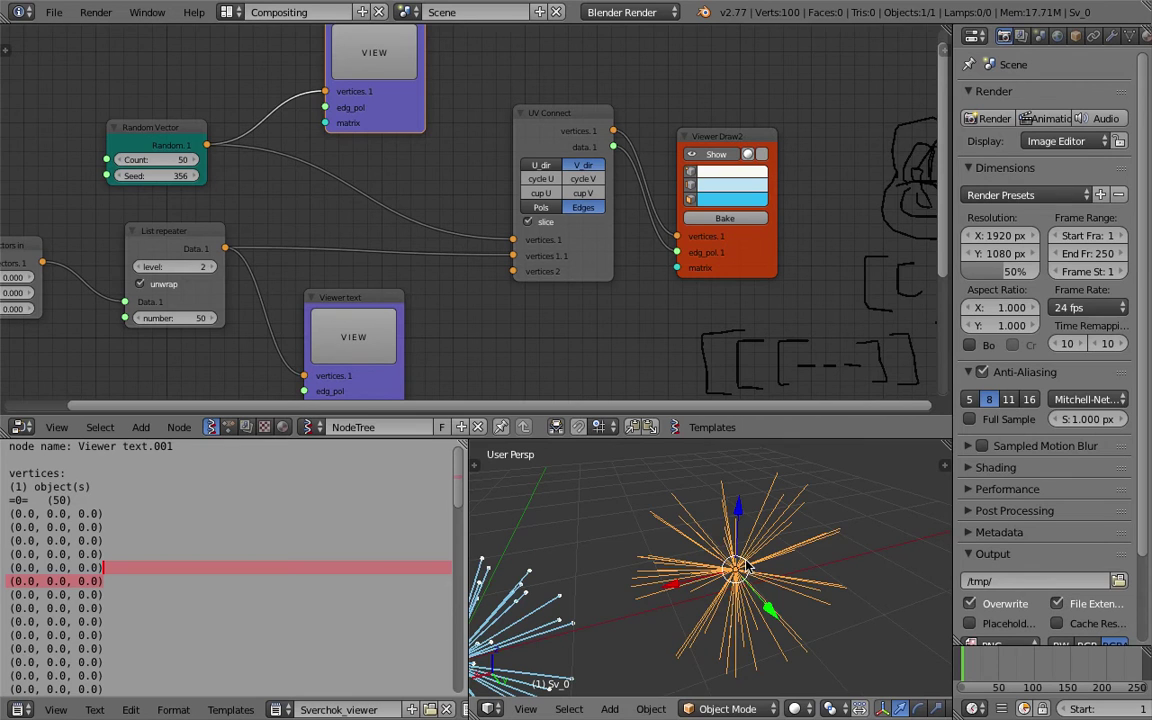
Enter Edit Mode on the baked mesh and select several of its edges as linked geometry
{"action": "key", "text": "Tab"}
{"action": "middle_click_drag", "start_coordinate": [808, 697], "coordinate": [790, 511]}
{"action": "right_click", "coordinate": [783, 480]}
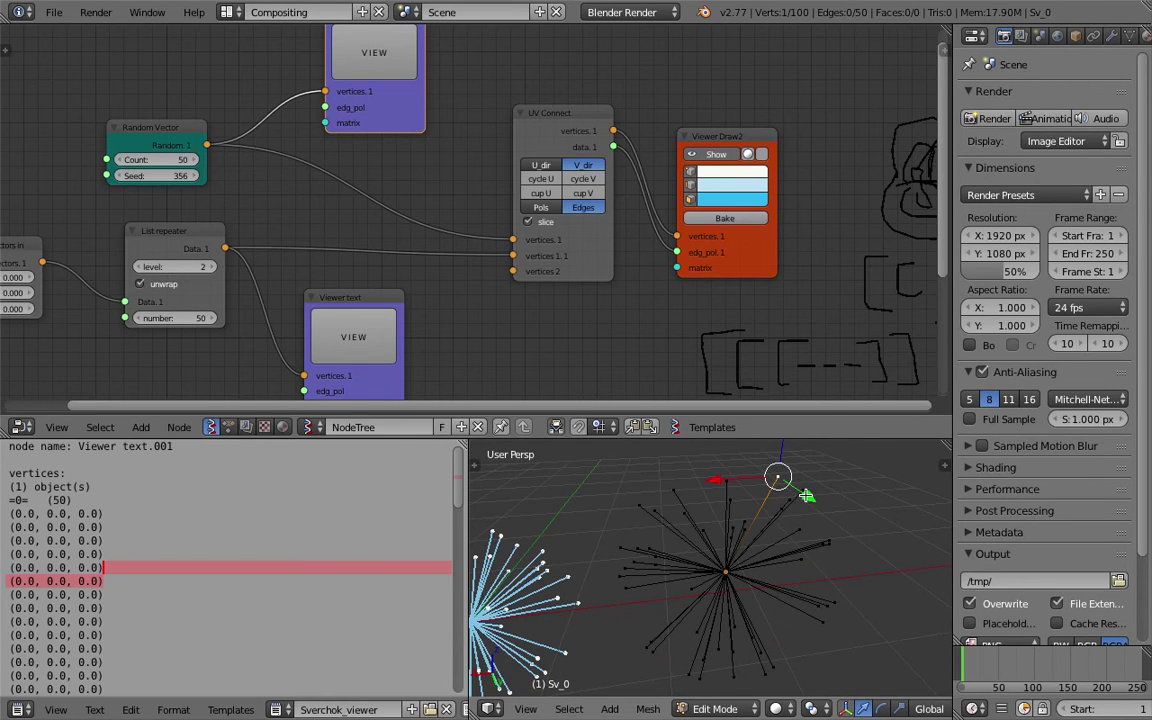
{"action": "key", "text": "l"}
{"action": "key", "text": "l"}
{"action": "key", "text": "l"}
{"action": "key", "text": "l"}
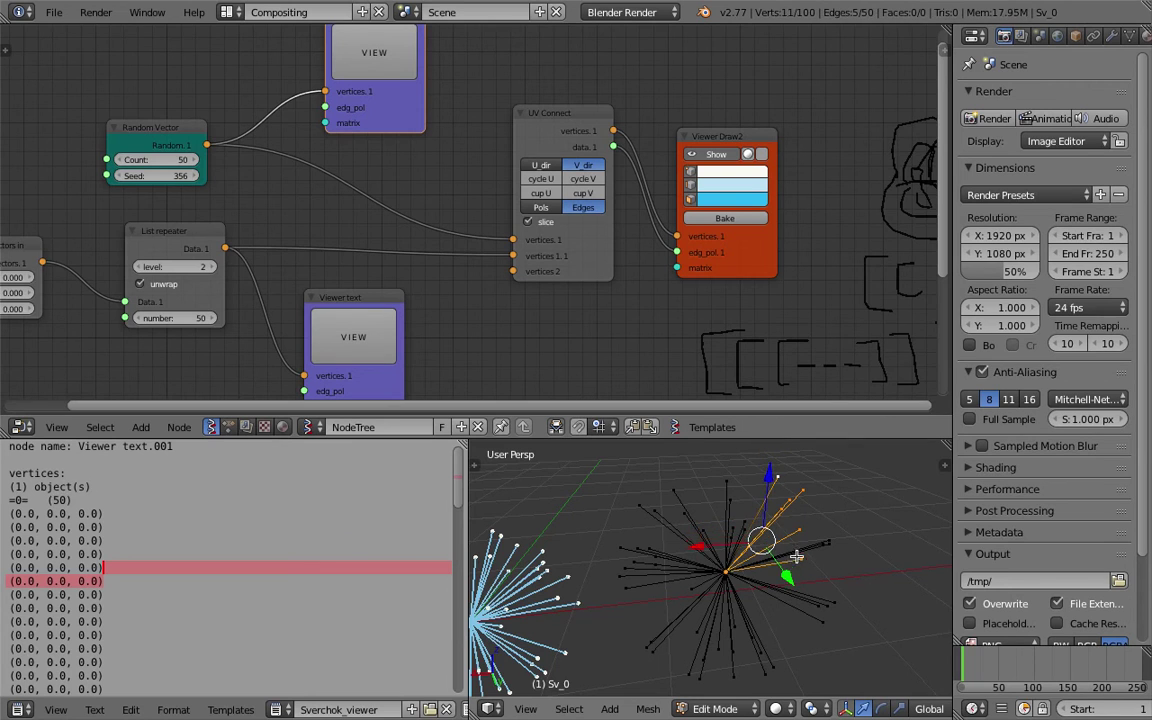
{"action": "key", "text": "l"}
Move a single outer vertex of the baked mesh slightly outward
{"action": "right_click", "coordinate": [800, 494]}
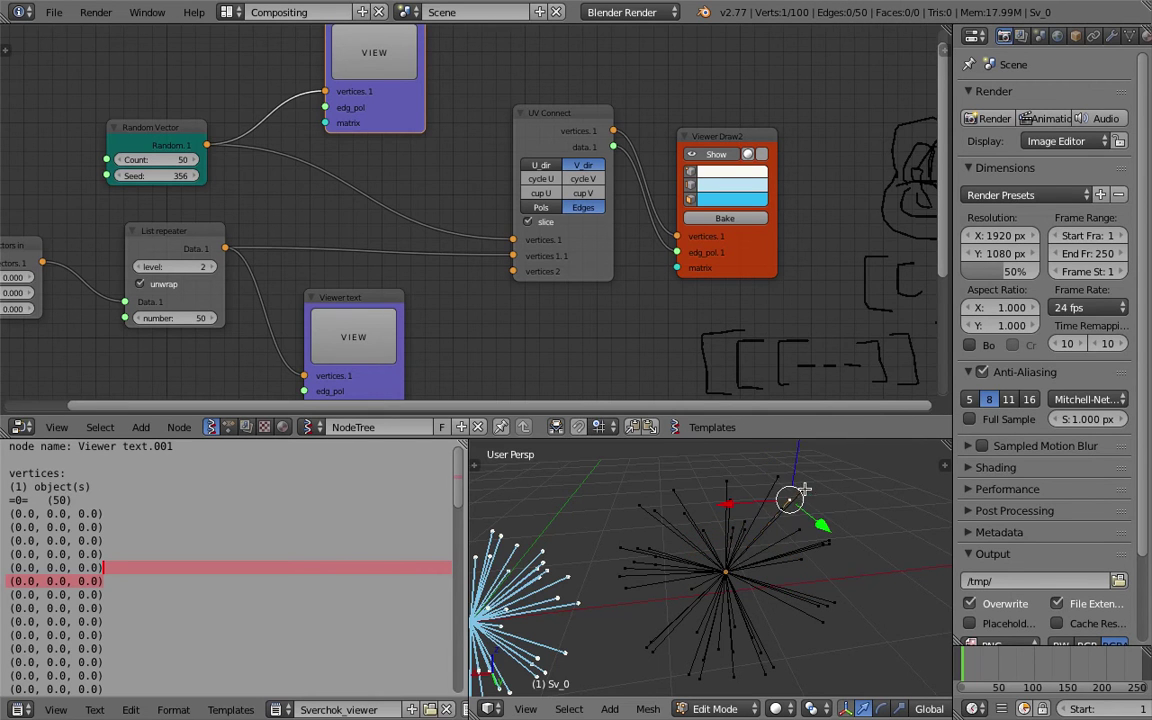
{"action": "key", "text": "g"}
{"action": "left_click", "coordinate": [826, 494]}
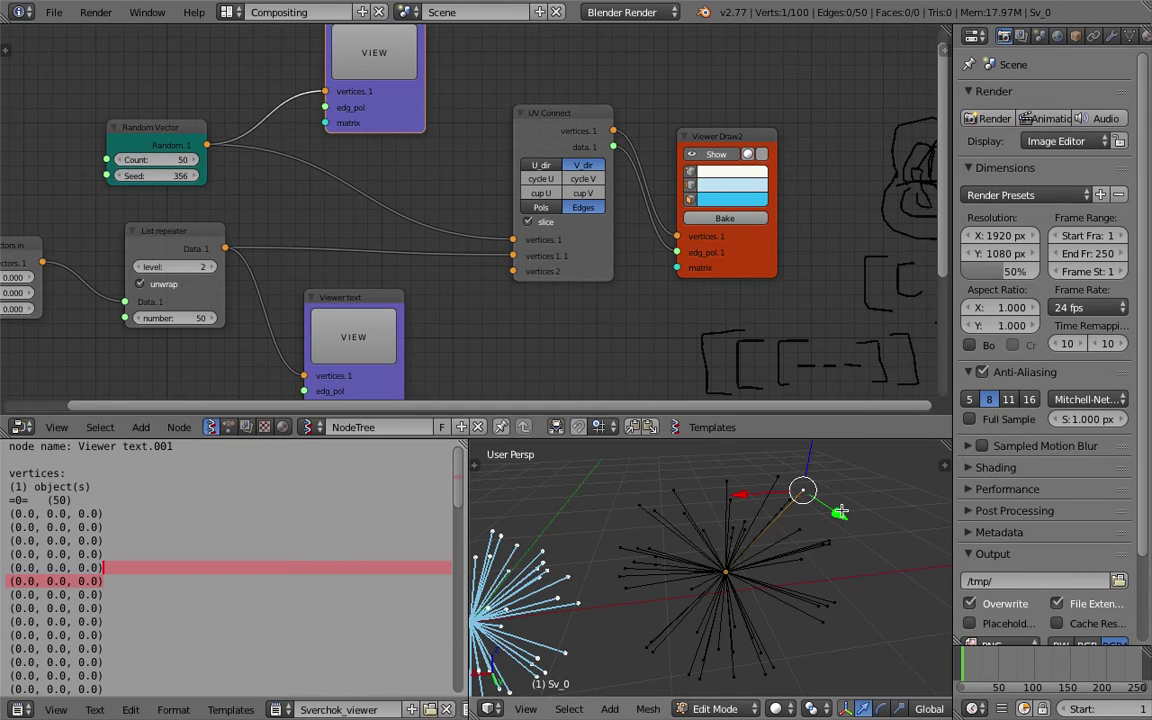
{"action": "middle_click_drag", "start_coordinate": [822, 510], "coordinate": [784, 490]}
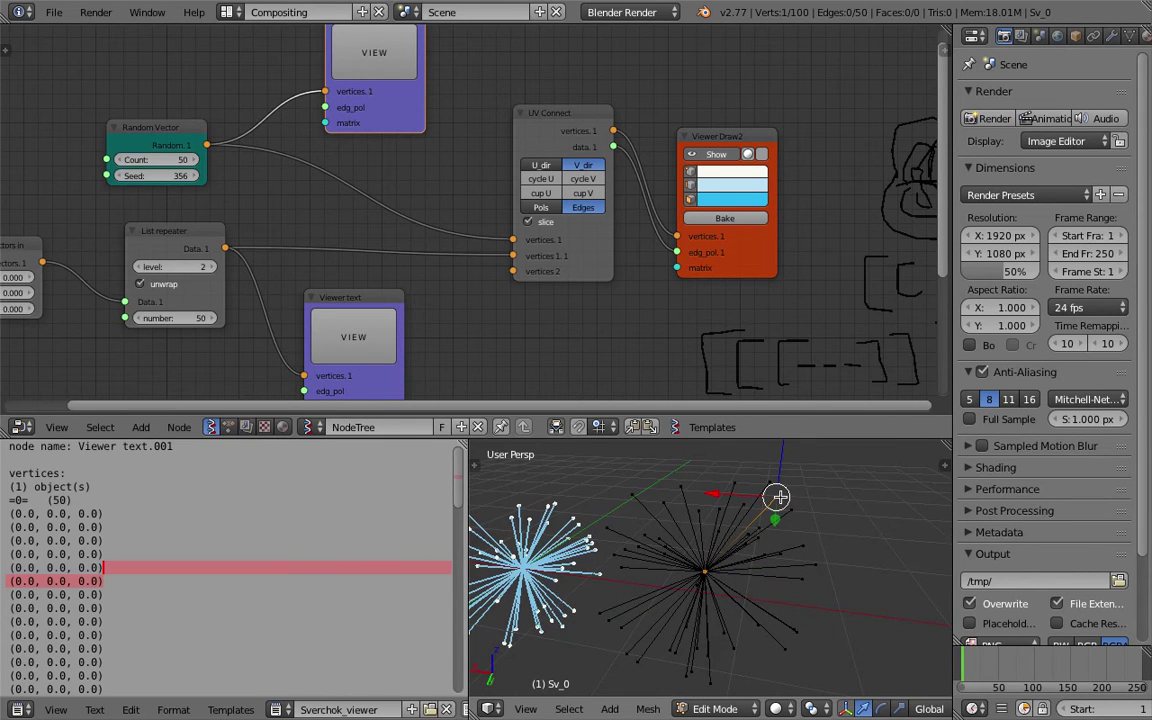
Select the whole edge linked to the moved vertex and pull it away from the mesh centre
{"action": "key", "text": "l"}
{"action": "key", "text": "g"}
{"action": "left_click", "coordinate": [820, 514]}
{"action": "middle_click_drag", "start_coordinate": [772, 512], "coordinate": [678, 490]}
Select both end vertices of a detached edge and move it farther from the baked mesh's centre
{"action": "right_click", "coordinate": [818, 560]}
{"action": "right_click", "coordinate": [860, 503]}
{"action": "right_click", "coordinate": [809, 534]}
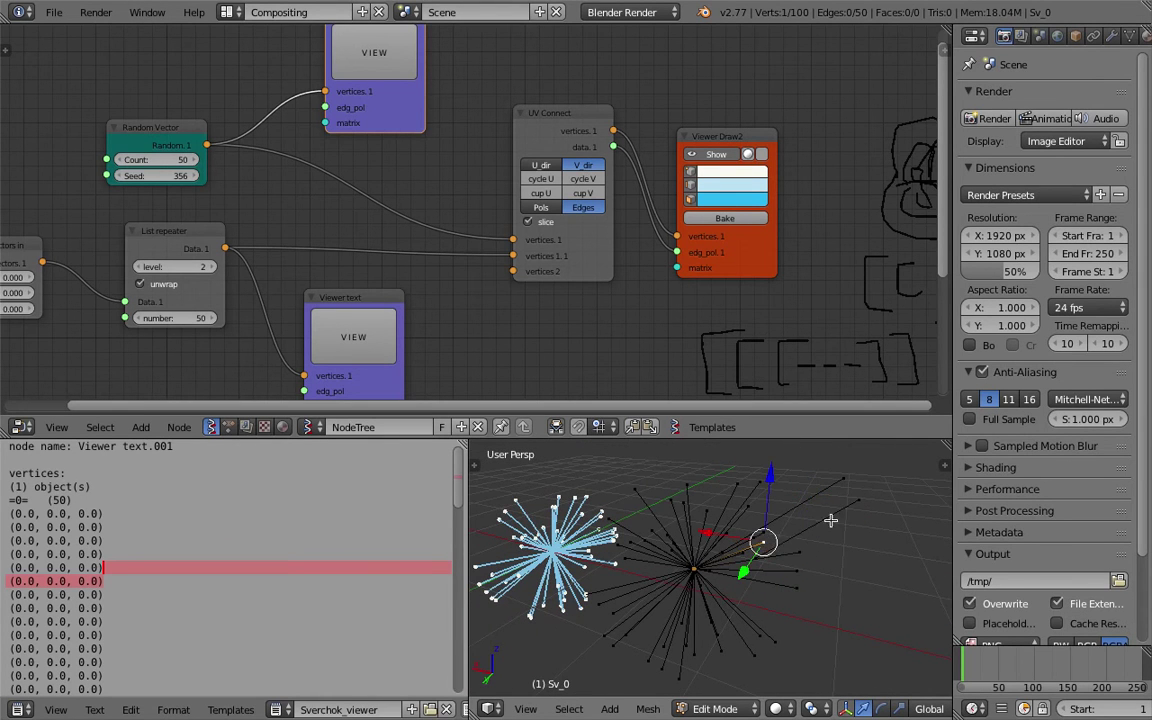
{"action": "middle_click_drag", "start_coordinate": [792, 514], "coordinate": [769, 571]}
{"action": "right_click", "coordinate": [773, 566], "text": "shift"}
{"action": "key", "text": "g"}
{"action": "left_click", "coordinate": [805, 560]}
Make room beside the Viewer Draw node and add a Remove Doubles node to the node tree
{"action": "scroll", "coordinate": [582, 339], "scroll_direction": "down", "scroll_amount": 2}
{"action": "middle_click_drag", "start_coordinate": [577, 318], "coordinate": [481, 395]}
{"action": "right_click_drag", "start_coordinate": [585, 245], "coordinate": [661, 235]}
{"action": "middle_click_drag", "start_coordinate": [566, 174], "coordinate": [526, 219]}
{"action": "key", "text": "shift+a"}
{"action": "left_click", "coordinate": [505, 128]}
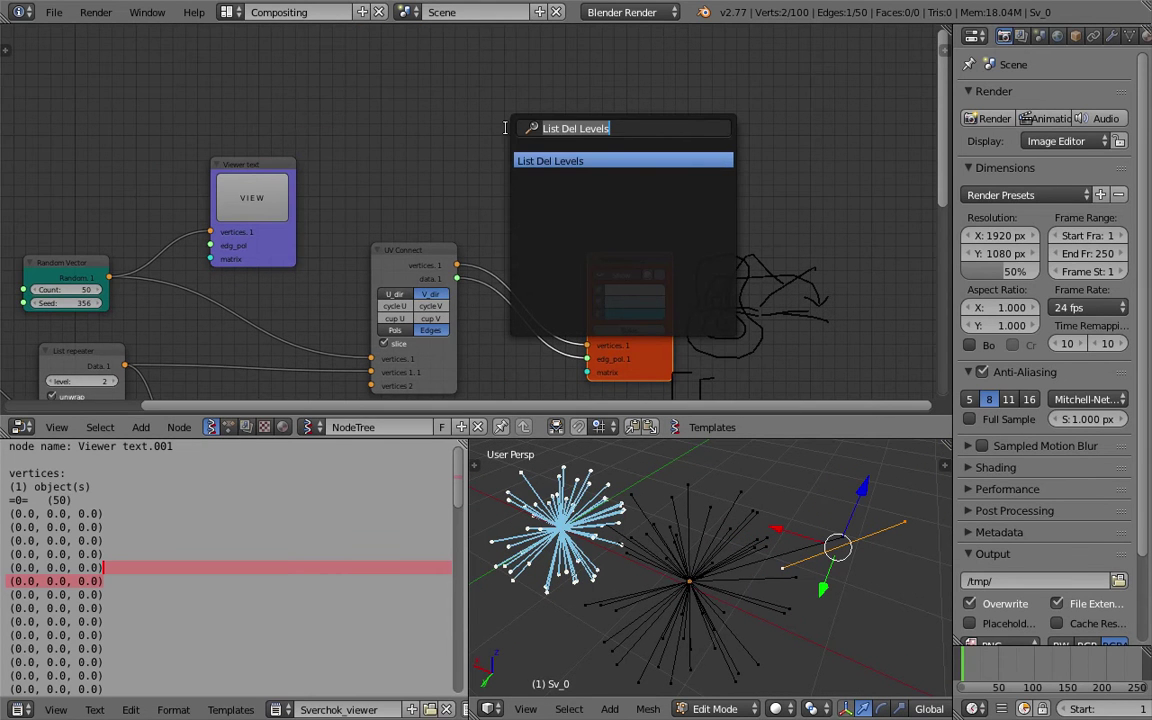
{"action": "type", "text": "remo"}
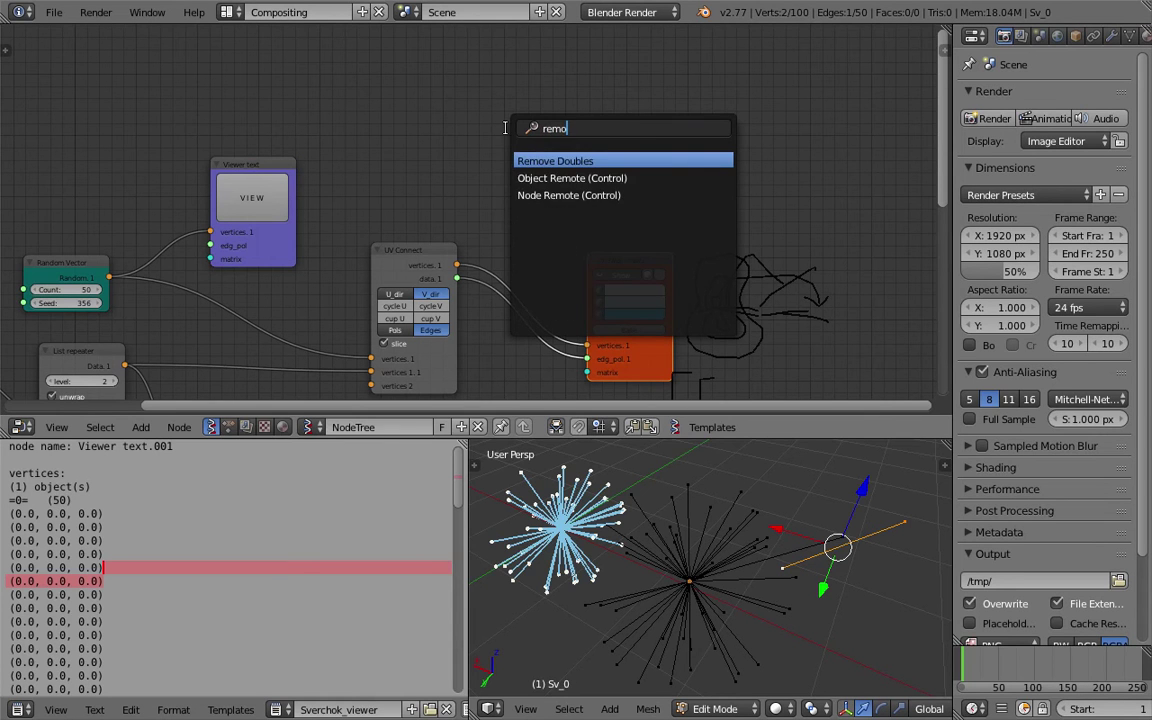
{"action": "key", "text": "Return"}
{"action": "left_click", "coordinate": [505, 128]}
Place the Remove Doubles node above the gap between UV Connect and Viewer Draw, moving Viewer Draw aside
{"action": "middle_click_drag", "start_coordinate": [517, 182], "coordinate": [465, 154]}
{"action": "scroll", "coordinate": [465, 154], "scroll_direction": "up", "scroll_amount": 2}
{"action": "right_click_drag", "start_coordinate": [585, 250], "coordinate": [655, 248]}
{"action": "scroll", "coordinate": [503, 201], "scroll_direction": "down", "scroll_amount": 1}
{"action": "right_click_drag", "start_coordinate": [486, 83], "coordinate": [509, 88]}
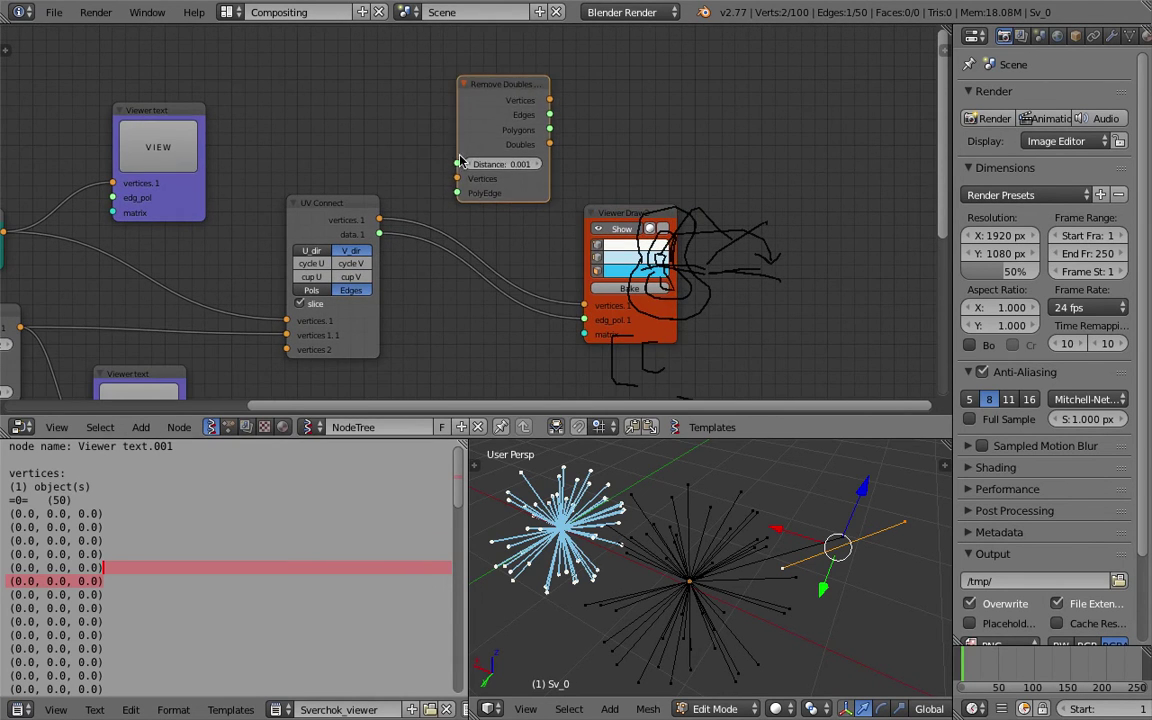
Connect UV Connect's vertices and data outputs to Remove Doubles' Vertices and PolyEdge inputs, and move Viewer Draw clear
{"action": "left_click_drag", "start_coordinate": [382, 218], "coordinate": [461, 179]}
{"action": "left_click_drag", "start_coordinate": [381, 233], "coordinate": [462, 194]}
{"action": "right_click_drag", "start_coordinate": [620, 215], "coordinate": [669, 117]}
Remove the grease pencil layer with the hand-drawn sketches from the node editor
{"action": "left_click", "coordinate": [940, 50]}
{"action": "scroll", "coordinate": [870, 250], "scroll_direction": "down", "scroll_amount": 6}
{"action": "left_click", "coordinate": [920, 233]}
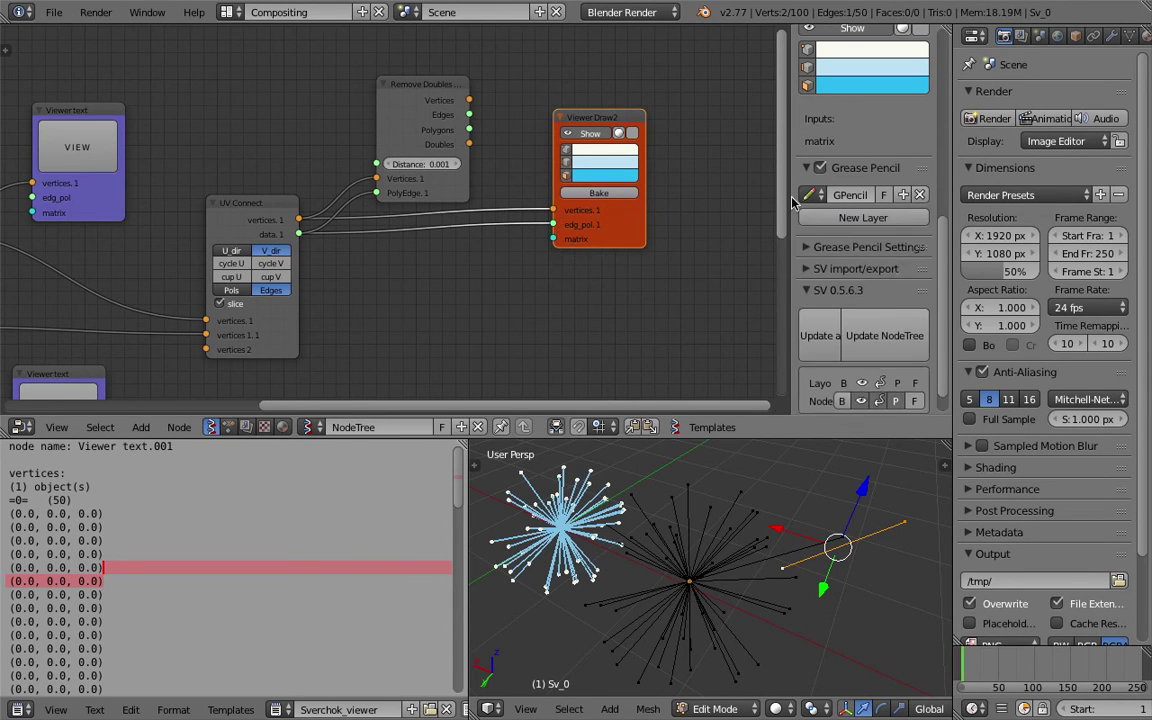
{"action": "key", "text": "n"}
{"action": "scroll", "coordinate": [697, 230], "scroll_direction": "up", "scroll_amount": 1}
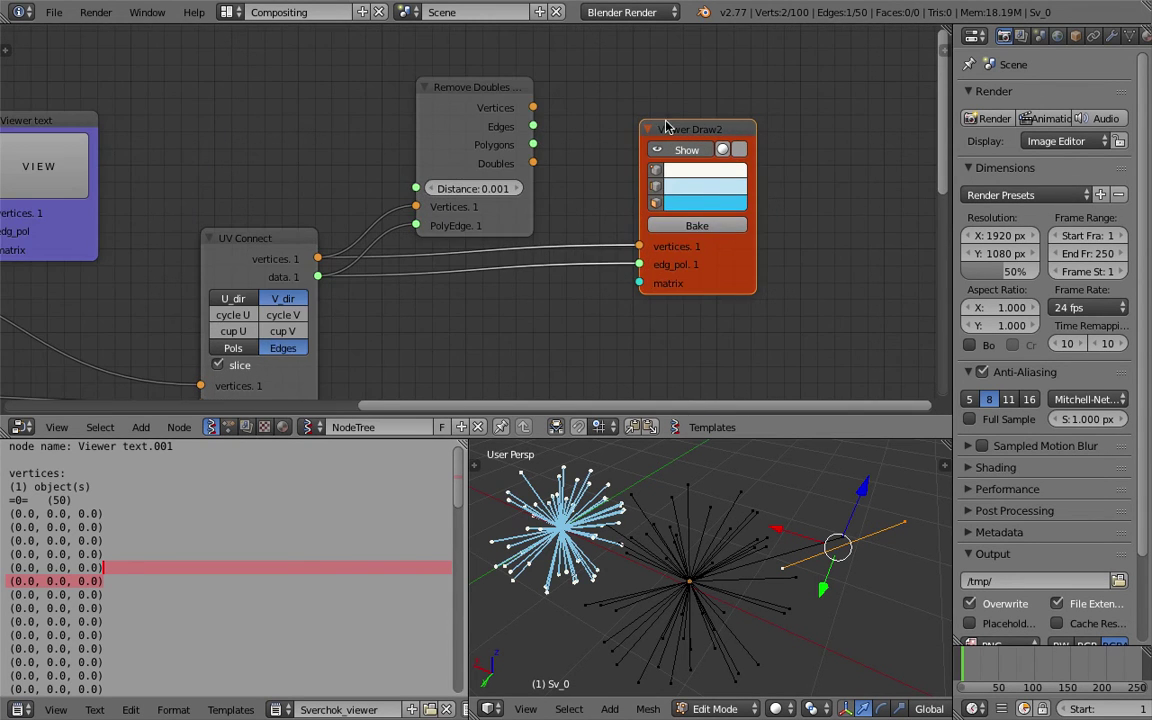
Connect Remove Doubles' Vertices and Edges outputs to Viewer Draw's vertices and edg_pol inputs
{"action": "left_click_drag", "start_coordinate": [663, 124], "coordinate": [731, 144]}
{"action": "left_click_drag", "start_coordinate": [533, 107], "coordinate": [706, 266]}
{"action": "mouse_move", "coordinate": [533, 145]}
{"action": "left_mouse_down"}
{"action": "mouse_move", "coordinate": [643, 231]}
{"action": "mouse_move", "coordinate": [533, 126]}
{"action": "mouse_move", "coordinate": [642, 262]}
{"action": "mouse_move", "coordinate": [710, 286]}
{"action": "left_mouse_up"}
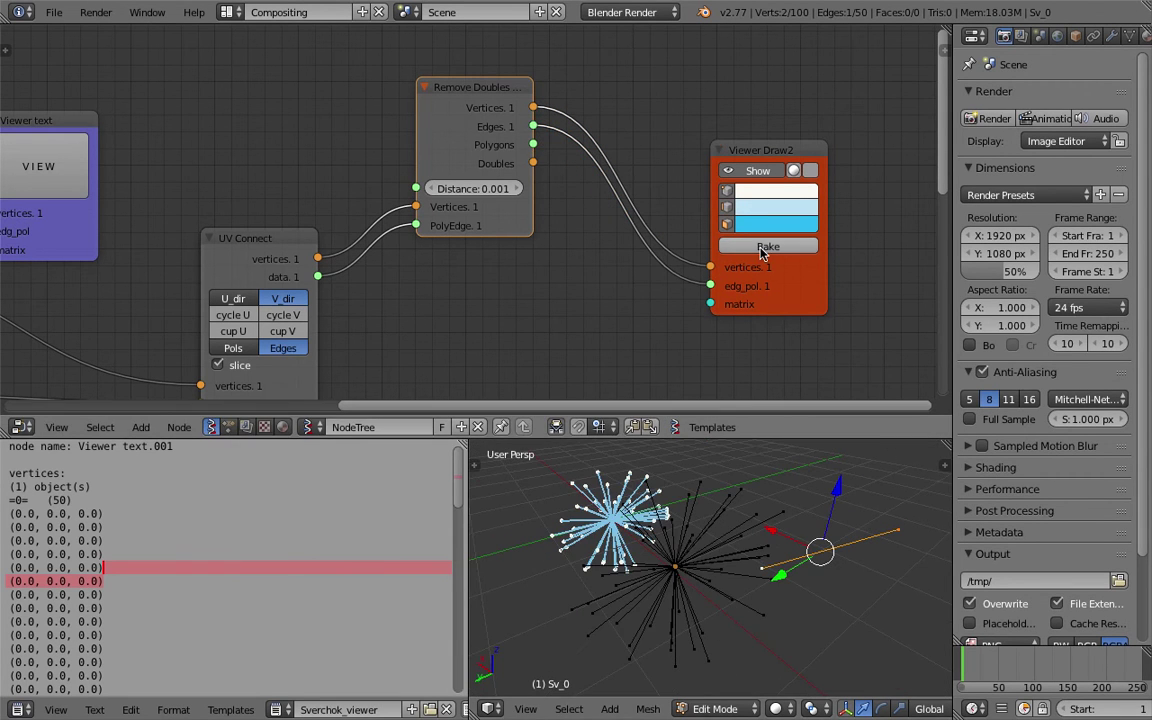
Bake the Remove Doubles result into a second mesh, leave Edit Mode and move the new mesh aside
{"action": "scroll", "coordinate": [638, 483], "scroll_direction": "down", "scroll_amount": 4}
{"action": "right_click", "coordinate": [646, 517]}
{"action": "middle_click_drag", "start_coordinate": [670, 495], "coordinate": [709, 545]}
{"action": "key", "text": "Tab"}
{"action": "right_click", "coordinate": [606, 558]}
{"action": "key", "text": "g"}
{"action": "left_click", "coordinate": [716, 488]}
{"action": "middle_click_drag", "start_coordinate": [716, 488], "coordinate": [705, 537], "text": "shift"}
{"action": "scroll", "coordinate": [705, 537], "scroll_direction": "up", "scroll_amount": 2}
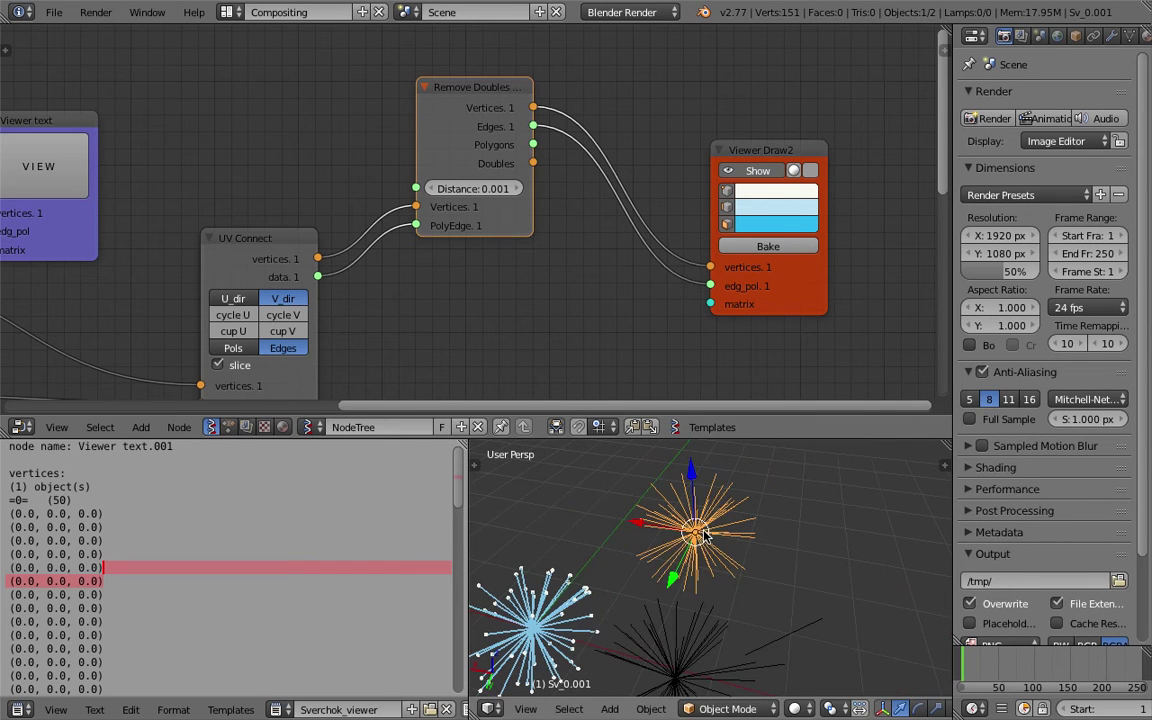
Check the second baked mesh in Edit Mode and inspect it up close in an enlarged 3D view
{"action": "key", "text": "Tab"}
{"action": "key", "text": "Tab"}
{"action": "scroll", "coordinate": [696, 560], "scroll_direction": "up", "scroll_amount": 2}
{"action": "scroll", "coordinate": [696, 560], "scroll_direction": "up", "scroll_amount": 1}
{"action": "middle_click_drag", "start_coordinate": [696, 560], "coordinate": [698, 528]}
{"action": "left_click_drag", "start_coordinate": [758, 440], "coordinate": [755, 357]}
{"action": "middle_click_drag", "start_coordinate": [728, 428], "coordinate": [672, 520]}
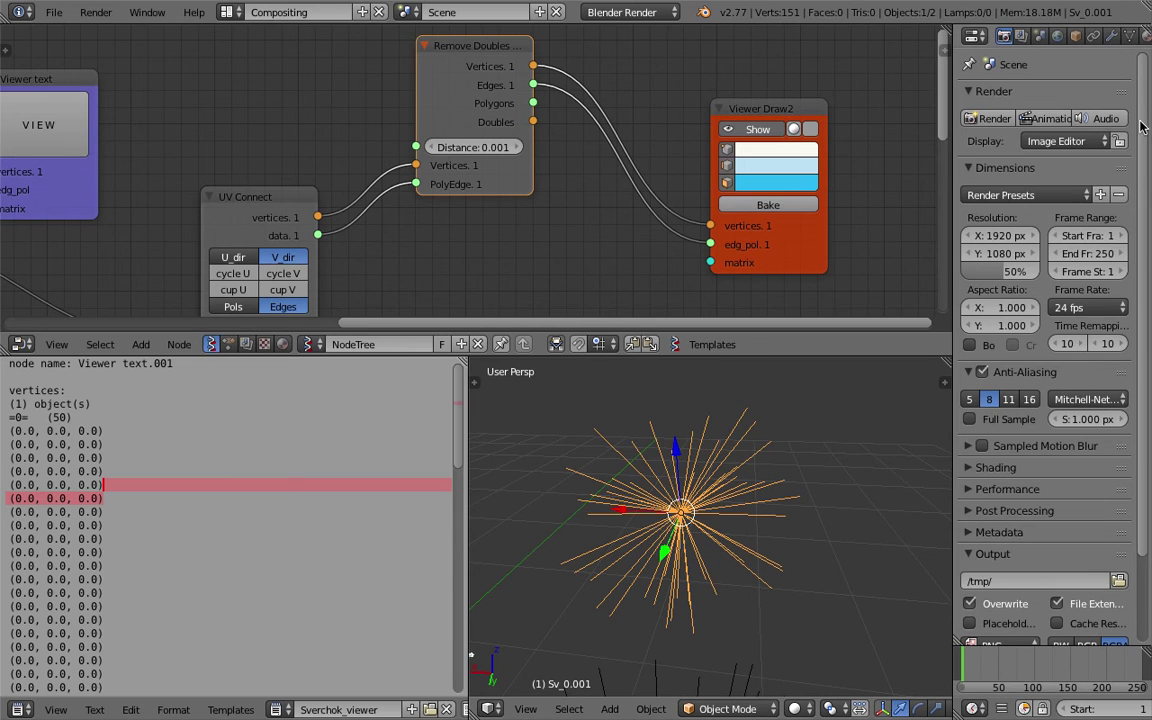
Open the modifier settings of the second baked mesh and delete that mesh
{"action": "left_click", "coordinate": [1111, 35]}
{"action": "middle_click_drag", "start_coordinate": [745, 470], "coordinate": [712, 504]}
{"action": "key", "text": "x"}
{"action": "left_click", "coordinate": [668, 512]}
{"action": "scroll", "coordinate": [668, 512], "scroll_direction": "down", "scroll_amount": 3}
{"action": "scroll", "coordinate": [400, 220], "scroll_direction": "down", "scroll_amount": 3}
Enlarge the node editor area so the whole node tree fits in it
{"action": "middle_click_drag", "start_coordinate": [240, 210], "coordinate": [465, 175]}
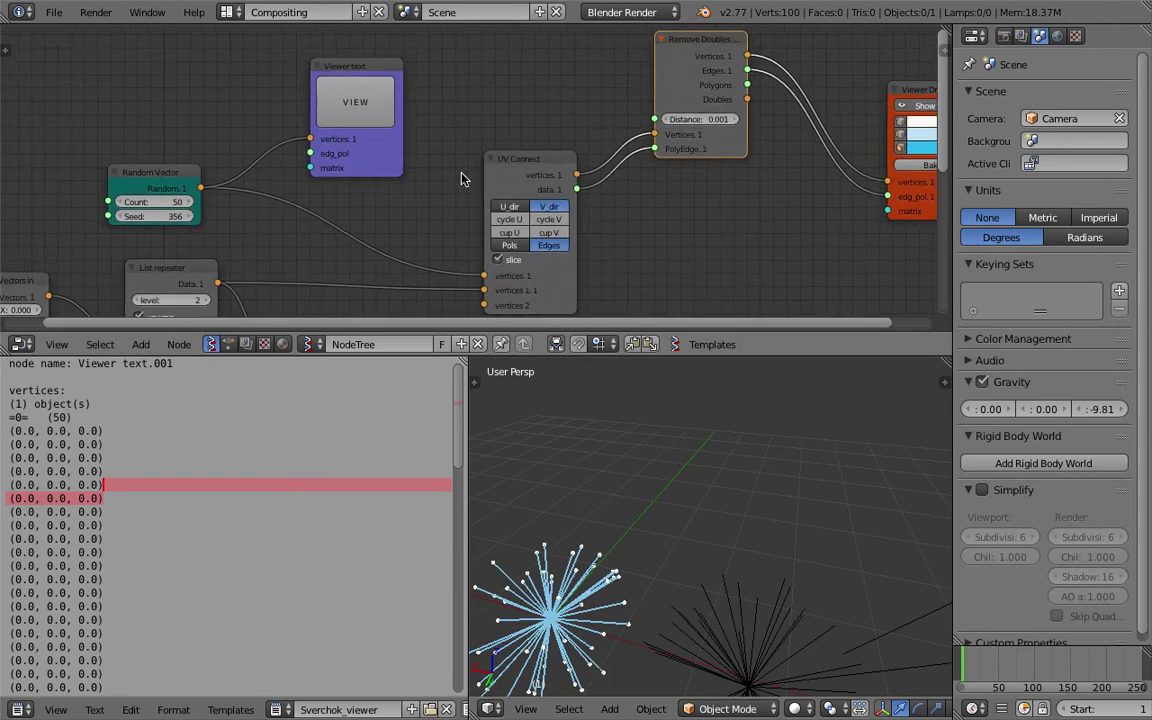
{"action": "scroll", "coordinate": [467, 175], "scroll_direction": "down", "scroll_amount": 2}
{"action": "scroll", "coordinate": [576, 273], "scroll_direction": "down", "scroll_amount": 3}
{"action": "middle_click_drag", "start_coordinate": [590, 280], "coordinate": [644, 210]}
{"action": "left_click_drag", "start_coordinate": [697, 357], "coordinate": [692, 531]}
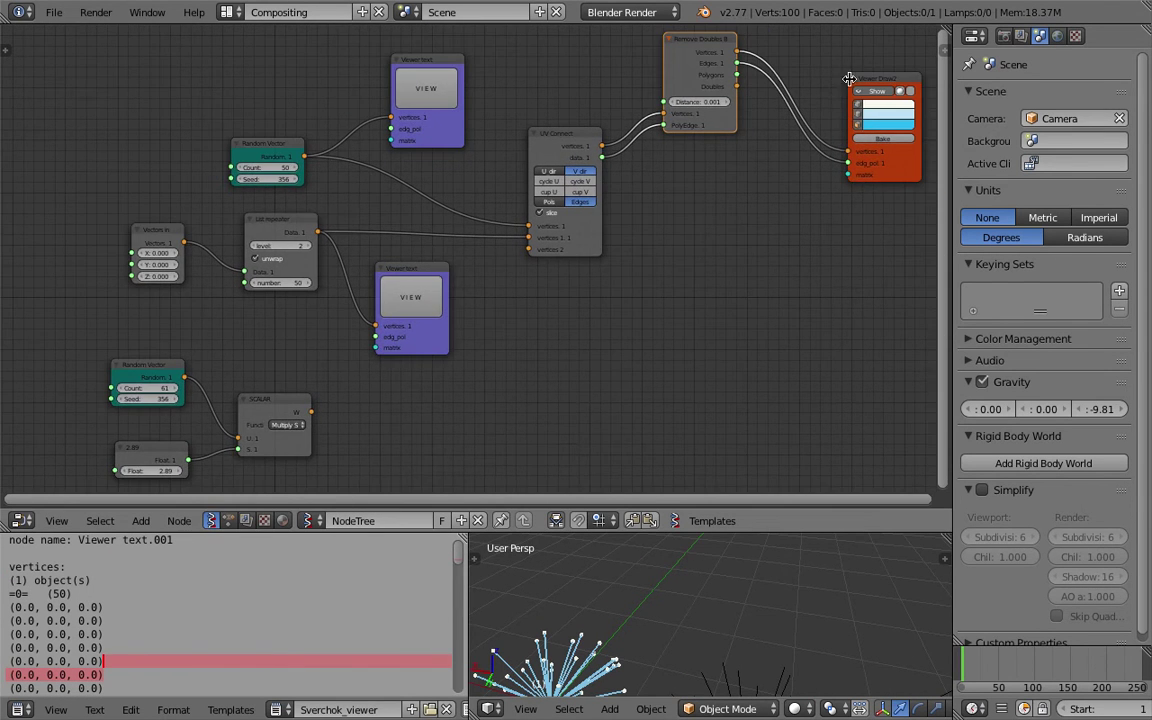
Delete the Remove Doubles and Viewer Draw nodes, leaving UV Connect at the end of the chain
{"action": "middle_click_drag", "start_coordinate": [833, 85], "coordinate": [722, 175]}
{"action": "left_click_drag", "start_coordinate": [777, 141], "coordinate": [757, 100]}
{"action": "left_click_drag", "start_coordinate": [599, 113], "coordinate": [592, 174]}
{"action": "scroll", "coordinate": [592, 150], "scroll_direction": "up", "scroll_amount": 2}
{"action": "key", "text": "x"}
{"action": "left_click", "coordinate": [786, 86]}
{"action": "key", "text": "x"}
{"action": "scroll", "coordinate": [530, 339], "scroll_direction": "down", "scroll_amount": 2}
{"action": "middle_click_drag", "start_coordinate": [412, 389], "coordinate": [517, 324]}
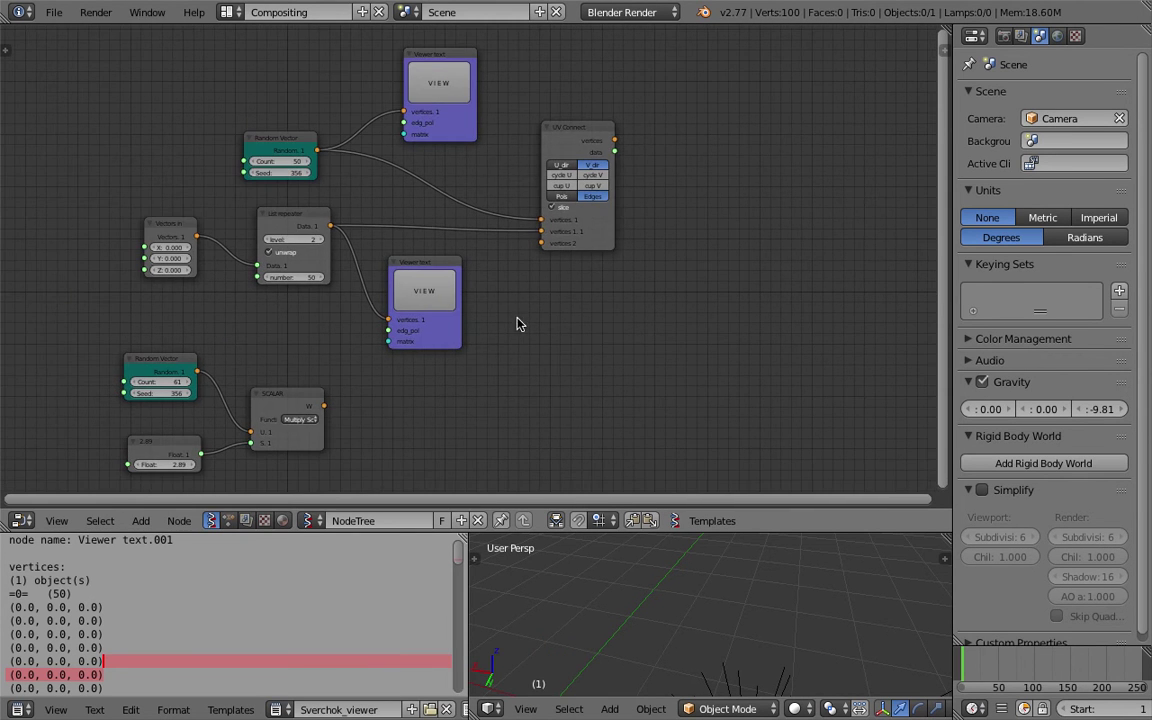
Add a Viewer Draw node and link UV Connect's vertices and data outputs to its vertices and edg_pol inputs
{"action": "left_click", "coordinate": [572, 137]}
{"action": "key", "text": "shift+a"}
{"action": "left_click", "coordinate": [684, 176]}
{"action": "type", "text": "view"}
{"action": "key", "text": "Return"}
{"action": "left_click", "coordinate": [636, 128]}
{"action": "left_click_drag", "start_coordinate": [569, 146], "coordinate": [572, 150]}
{"action": "left_click_drag", "start_coordinate": [632, 207], "coordinate": [632, 206]}
{"action": "mouse_move", "coordinate": [568, 157]}
{"action": "left_mouse_down"}
{"action": "mouse_move", "coordinate": [619, 218]}
{"action": "mouse_move", "coordinate": [632, 216]}
{"action": "left_mouse_up"}
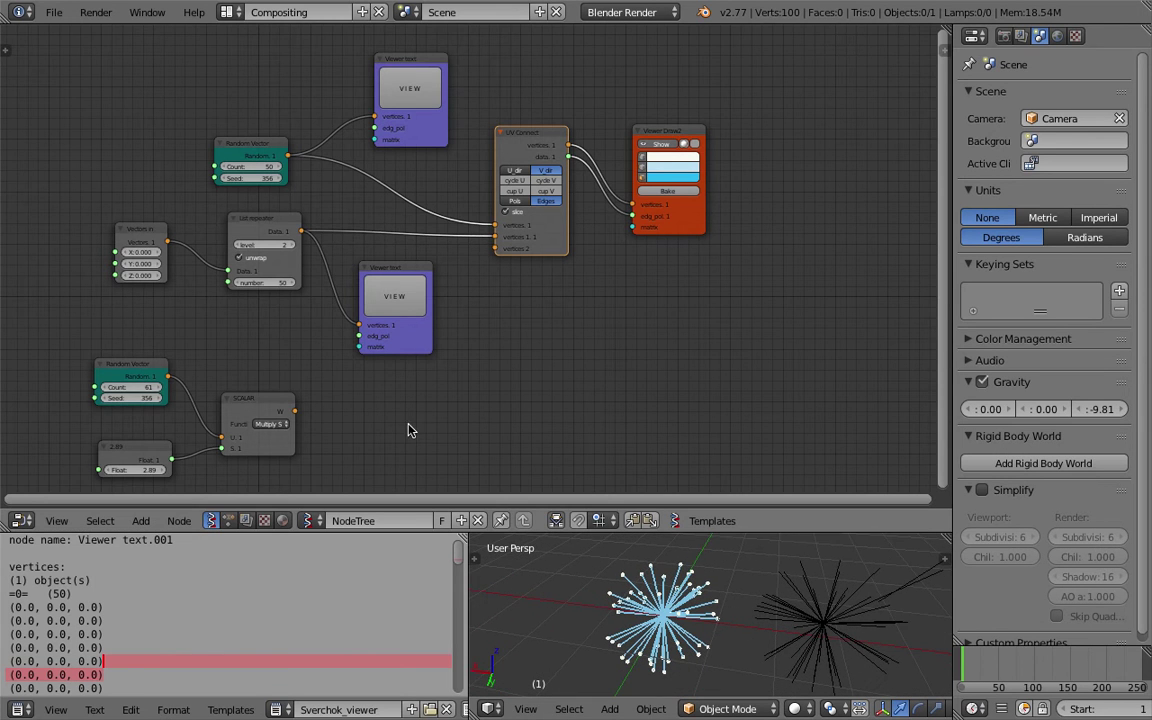
Move Vectors in closer to the List repeater and pull the upper Random Vector node well away from the chain
{"action": "middle_click_drag", "start_coordinate": [279, 316], "coordinate": [337, 312]}
{"action": "scroll", "coordinate": [337, 312], "scroll_direction": "up", "scroll_amount": 1}
{"action": "scroll", "coordinate": [208, 221], "scroll_direction": "up", "scroll_amount": 2}
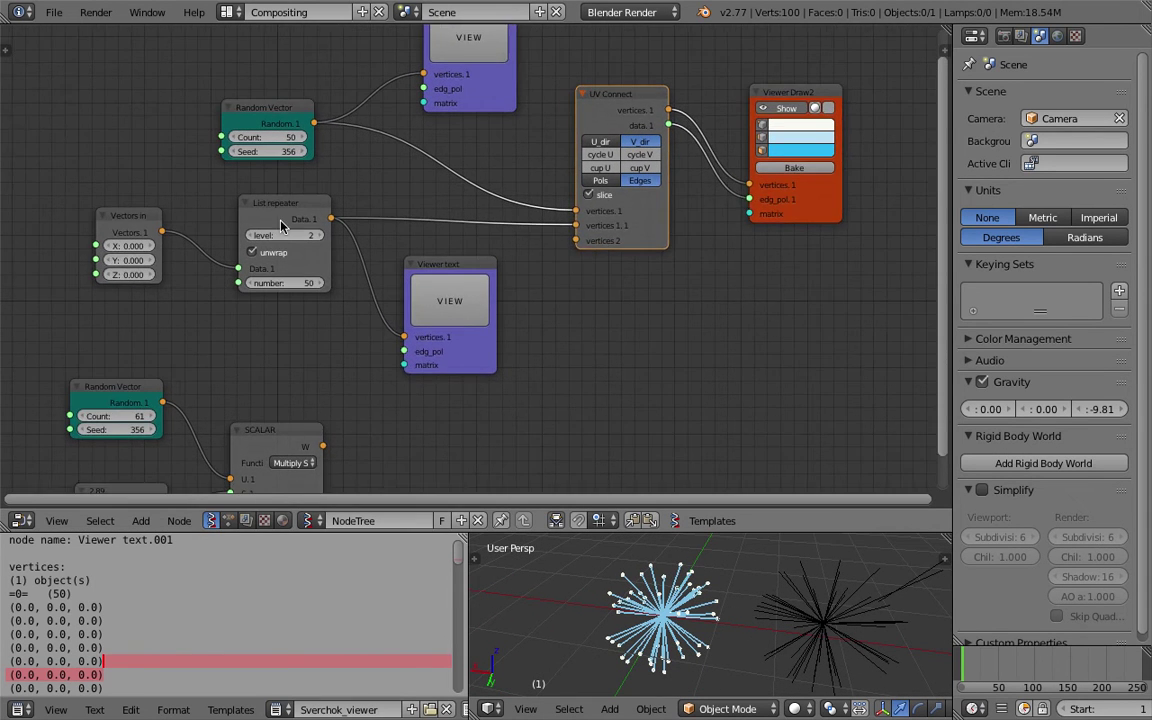
{"action": "left_click_drag", "start_coordinate": [169, 206], "coordinate": [194, 222]}
{"action": "left_click_drag", "start_coordinate": [284, 110], "coordinate": [67, 109]}
{"action": "middle_click_drag", "start_coordinate": [185, 141], "coordinate": [308, 117]}
{"action": "left_click_drag", "start_coordinate": [242, 78], "coordinate": [150, 91]}
{"action": "scroll", "coordinate": [380, 248], "scroll_direction": "down", "scroll_amount": 1}
{"action": "scroll", "coordinate": [471, 262], "scroll_direction": "down", "scroll_amount": 1}
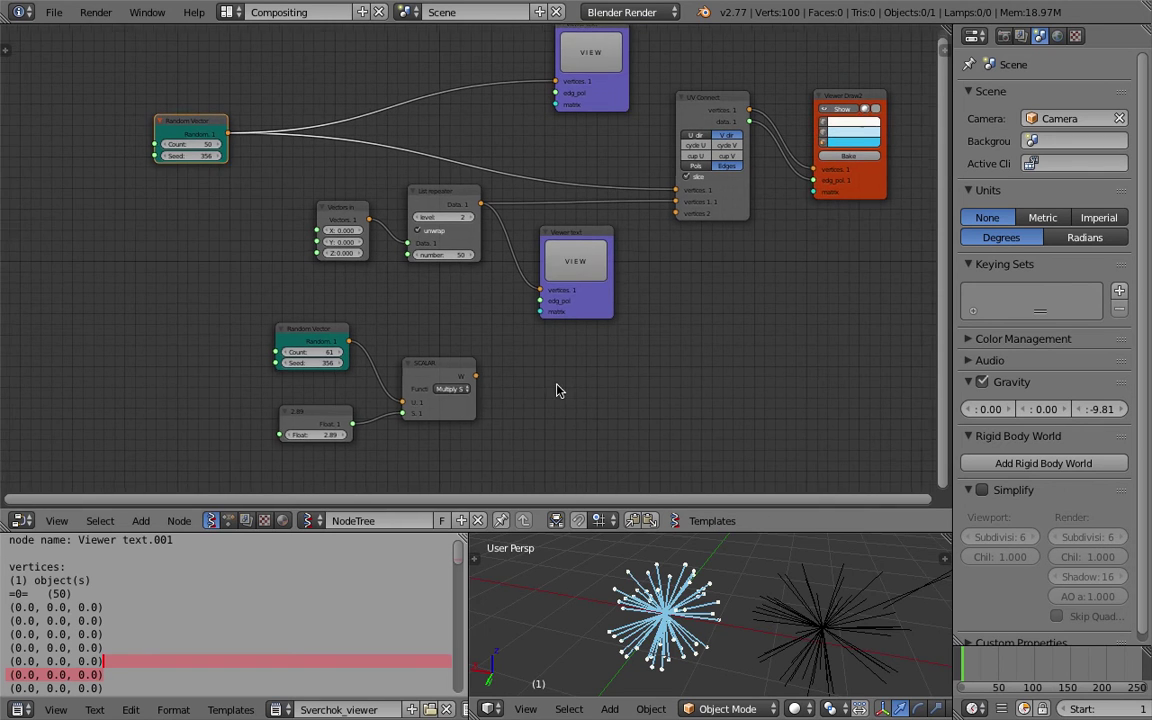
{"action": "middle_click_drag", "start_coordinate": [555, 385], "coordinate": [579, 356]}
{"action": "middle_click_drag", "start_coordinate": [650, 615], "coordinate": [692, 587]}
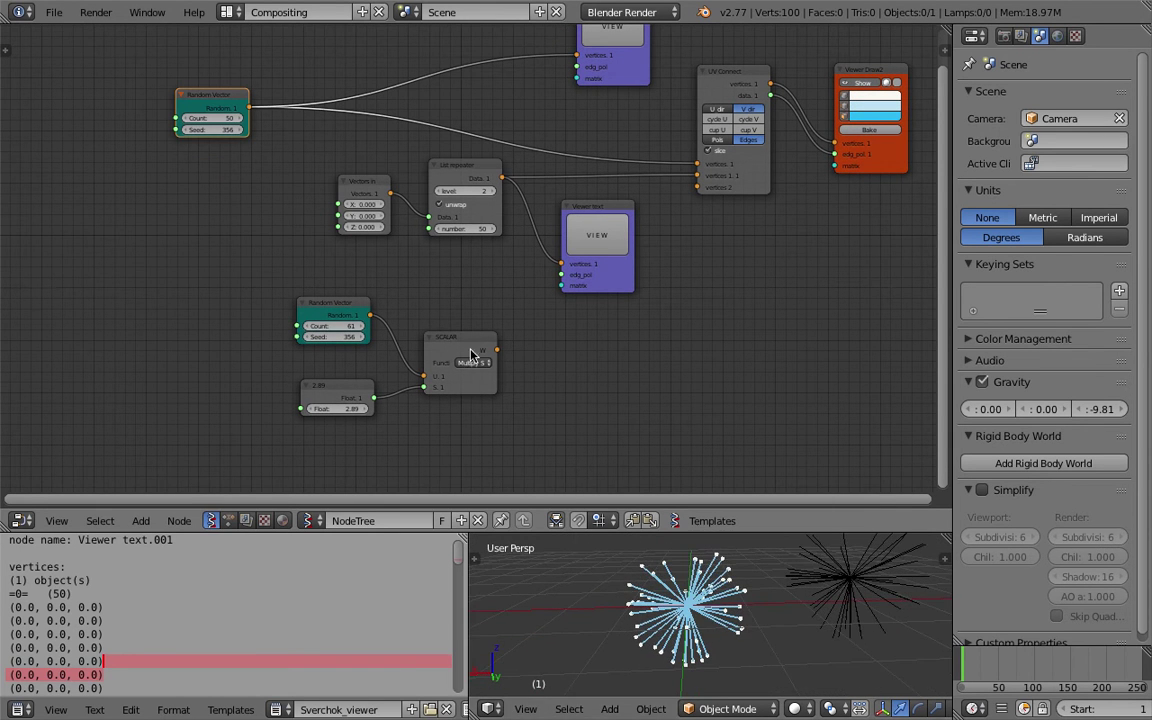
Set the upper Random Vector node's seed to 549 and move the node back nearer to the chain
{"action": "scroll", "coordinate": [411, 335], "scroll_direction": "up", "scroll_amount": 1}
{"action": "middle_click_drag", "start_coordinate": [224, 197], "coordinate": [246, 229]}
{"action": "left_click_drag", "start_coordinate": [214, 151], "coordinate": [345, 89]}
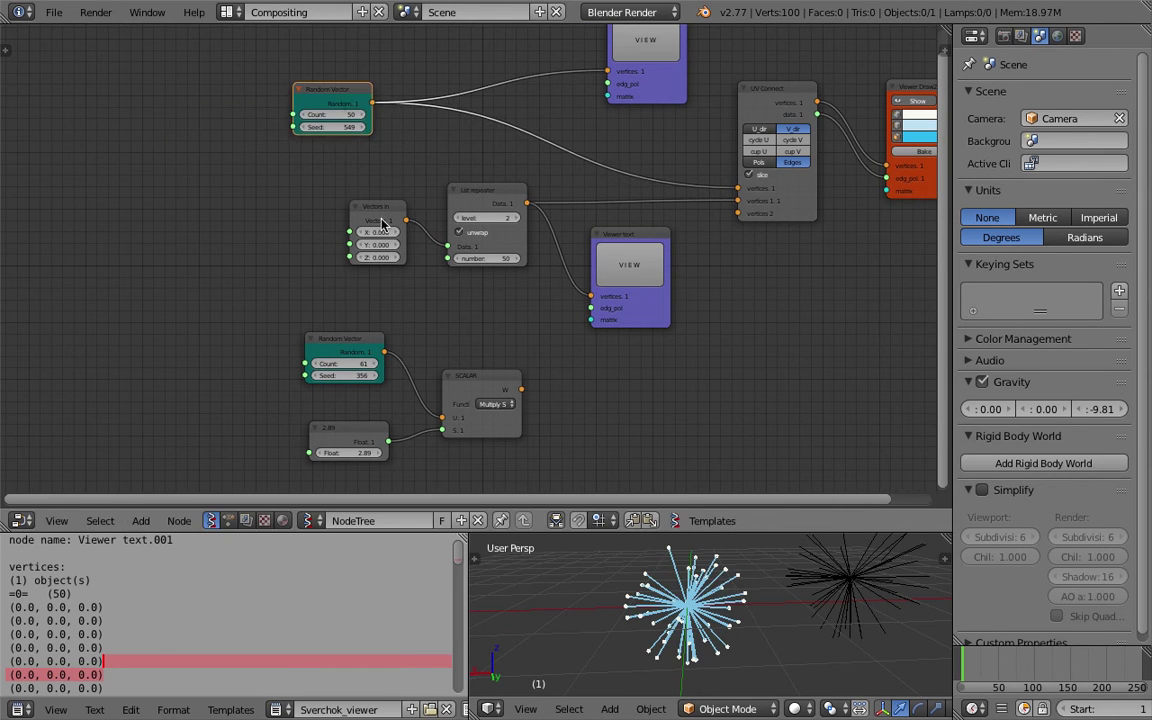
Delete both Viewer text nodes from the node tree
{"action": "left_click", "coordinate": [360, 345]}
{"action": "middle_click_drag", "start_coordinate": [483, 378], "coordinate": [421, 376]}
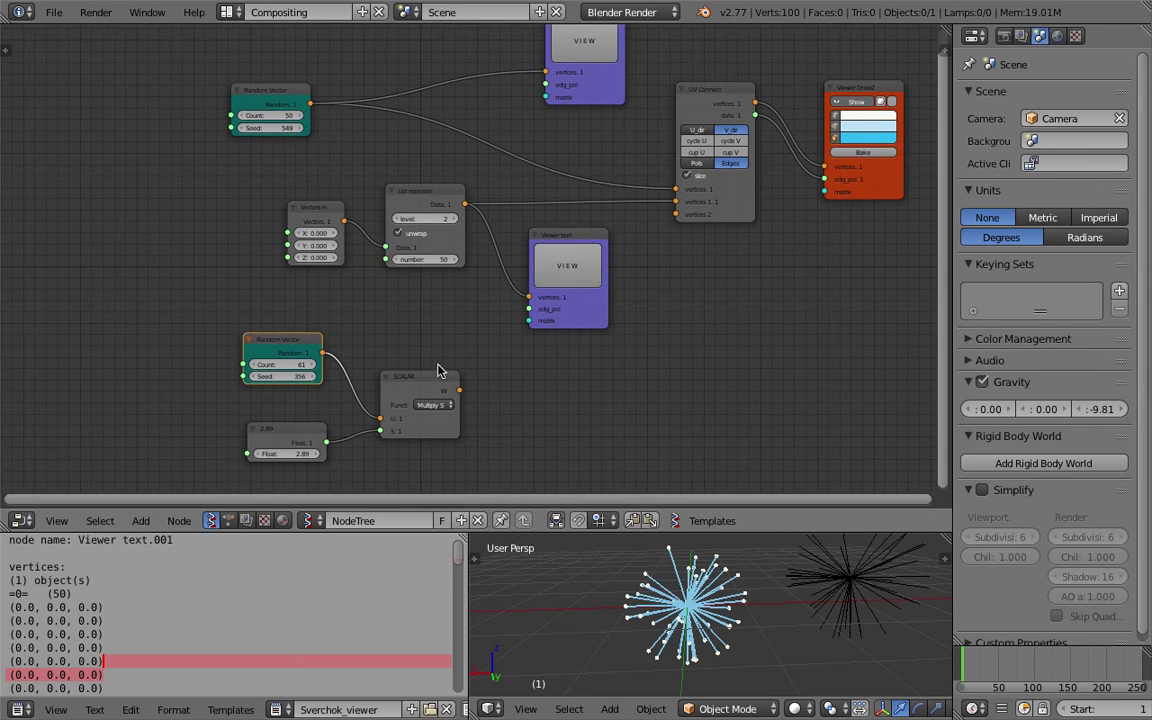
{"action": "left_click", "coordinate": [419, 390]}
{"action": "left_click", "coordinate": [293, 341]}
{"action": "left_click", "coordinate": [388, 381]}
{"action": "left_click", "coordinate": [311, 347]}
{"action": "left_click", "coordinate": [585, 240]}
{"action": "middle_click_drag", "start_coordinate": [562, 215], "coordinate": [568, 260]}
{"action": "key", "text": "x"}
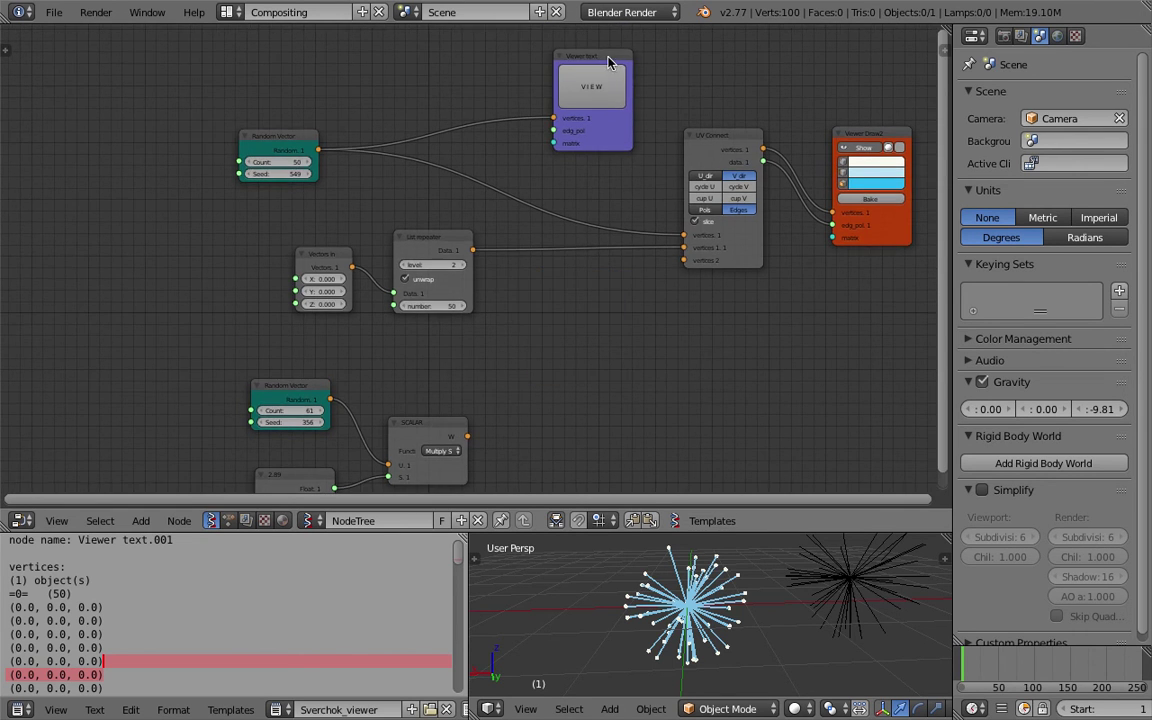
{"action": "left_click", "coordinate": [608, 56]}
{"action": "key", "text": "x"}
Delete the unused Scalar multiply node, the Random Vector node feeding it and the 2.89 Float node
{"action": "middle_click_drag", "start_coordinate": [498, 252], "coordinate": [478, 191]}
{"action": "left_click", "coordinate": [390, 362]}
{"action": "key", "text": "x"}
{"action": "left_click", "coordinate": [283, 325]}
{"action": "key", "text": "x"}
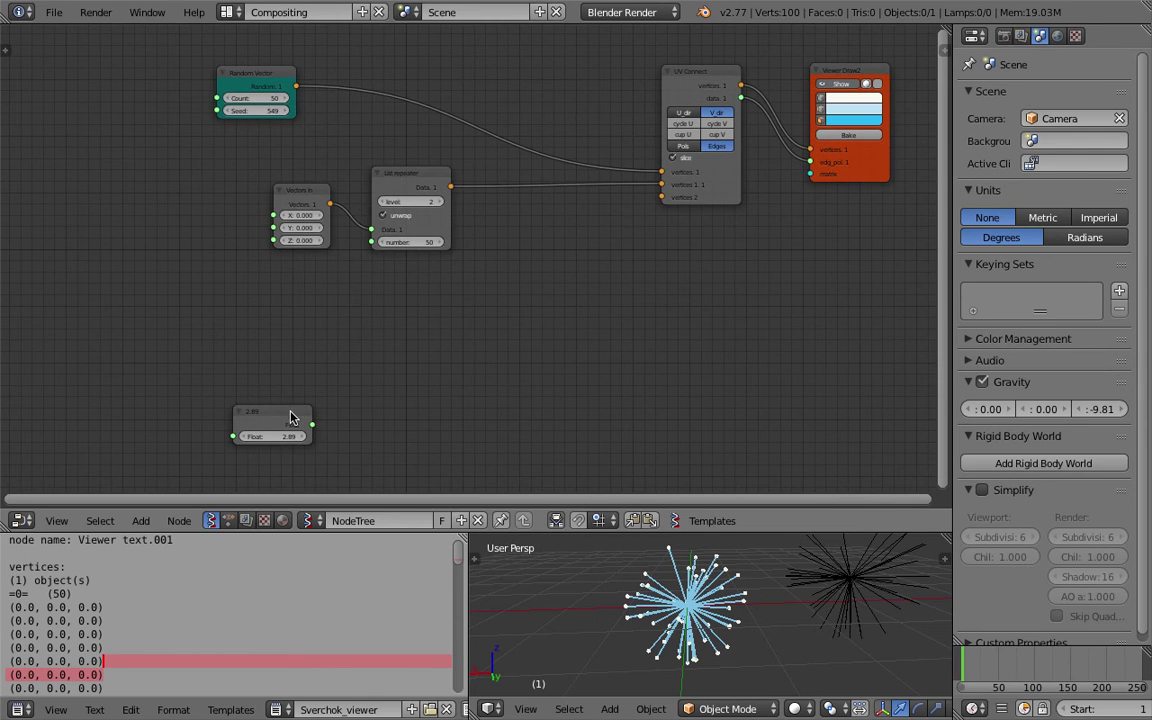
{"action": "left_click", "coordinate": [293, 412]}
{"action": "key", "text": "x"}
Rearrange the remaining nodes into a compact chain from Random Vector and Vectors in through UV Connect to Viewer Draw
{"action": "key", "text": "Home"}
{"action": "left_click_drag", "start_coordinate": [690, 125], "coordinate": [547, 122]}
{"action": "left_click_drag", "start_coordinate": [360, 238], "coordinate": [368, 252]}
{"action": "left_click_drag", "start_coordinate": [233, 258], "coordinate": [198, 255]}
{"action": "left_click_drag", "start_coordinate": [220, 132], "coordinate": [166, 146]}
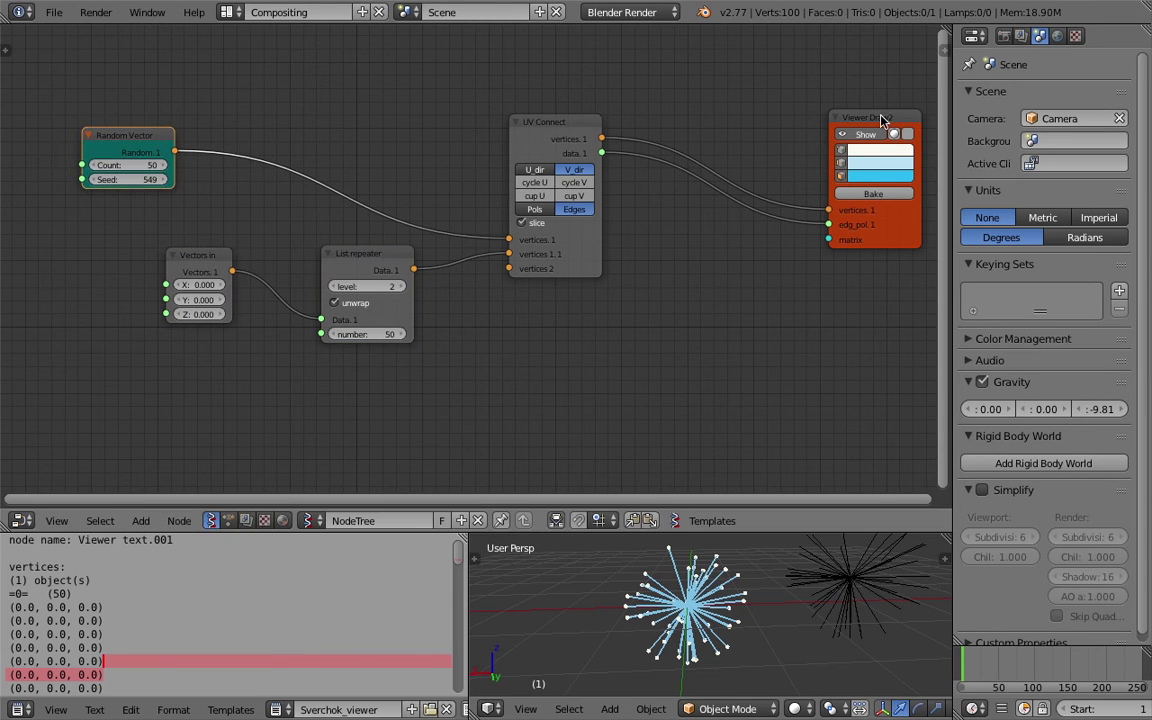
{"action": "left_click_drag", "start_coordinate": [881, 120], "coordinate": [751, 106]}
{"action": "key", "text": "Home"}
Add a Matrix in node, link its output to Viewer Draw's matrix input and place it below UV Connect
{"action": "key", "text": "shift+a"}
{"action": "left_click", "coordinate": [655, 291]}
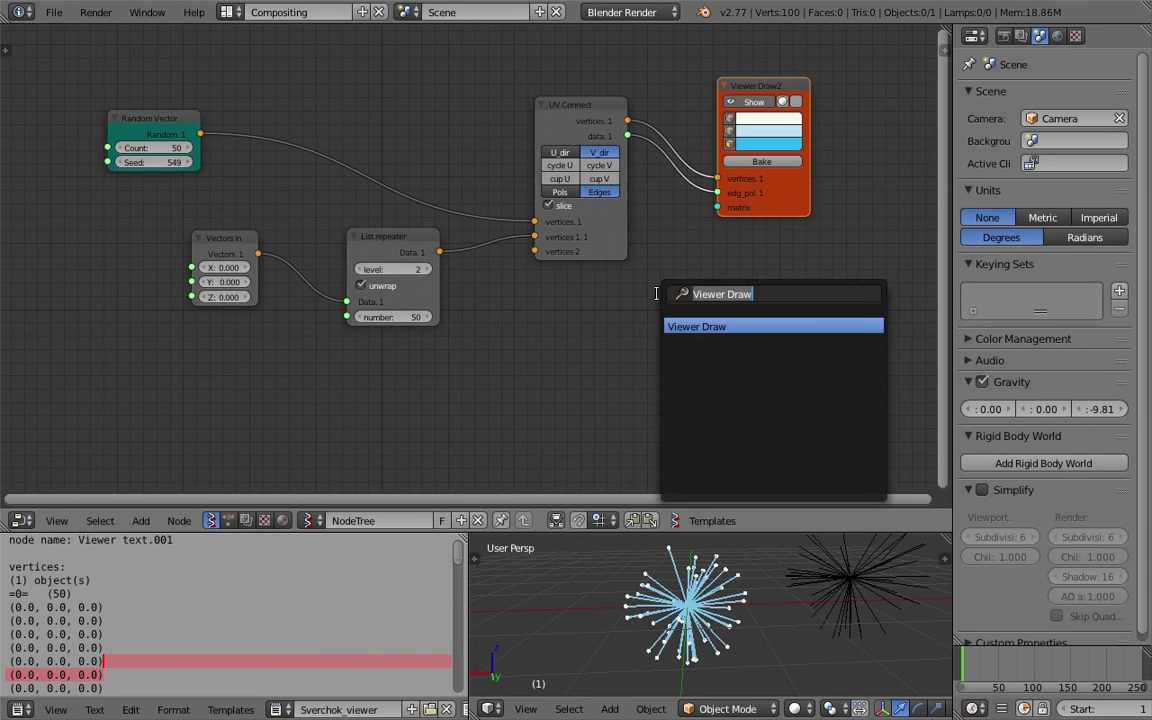
{"action": "type", "text": "ma"}
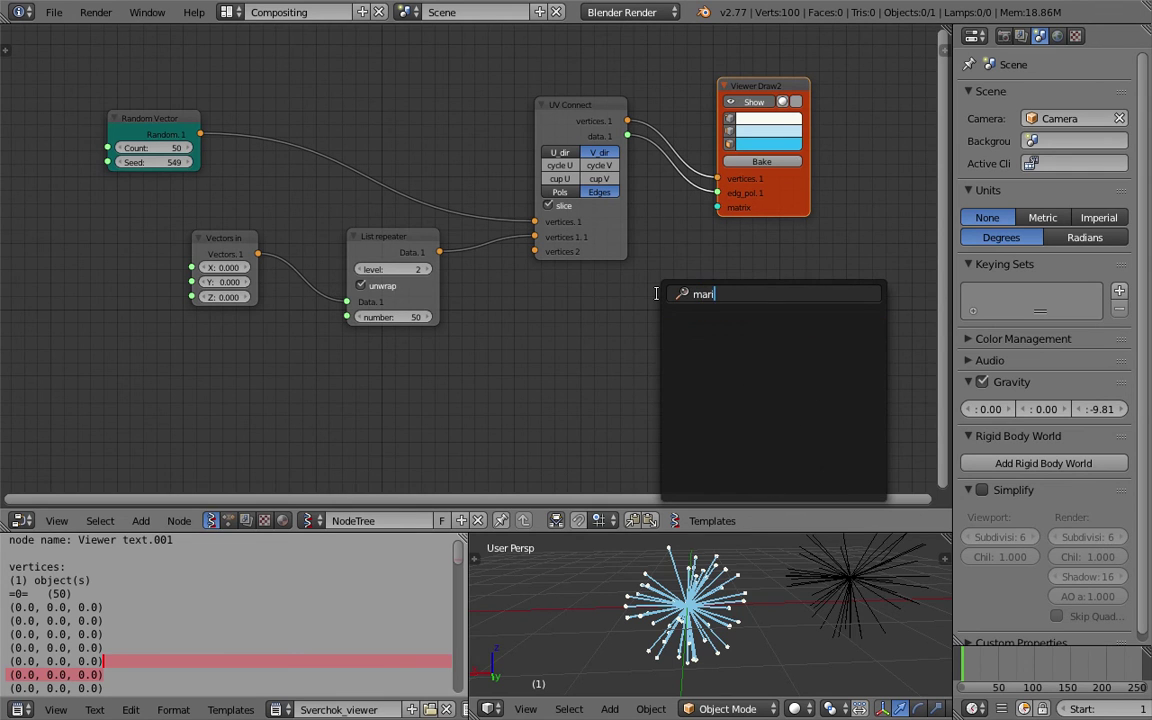
{"action": "type", "text": "trix"}
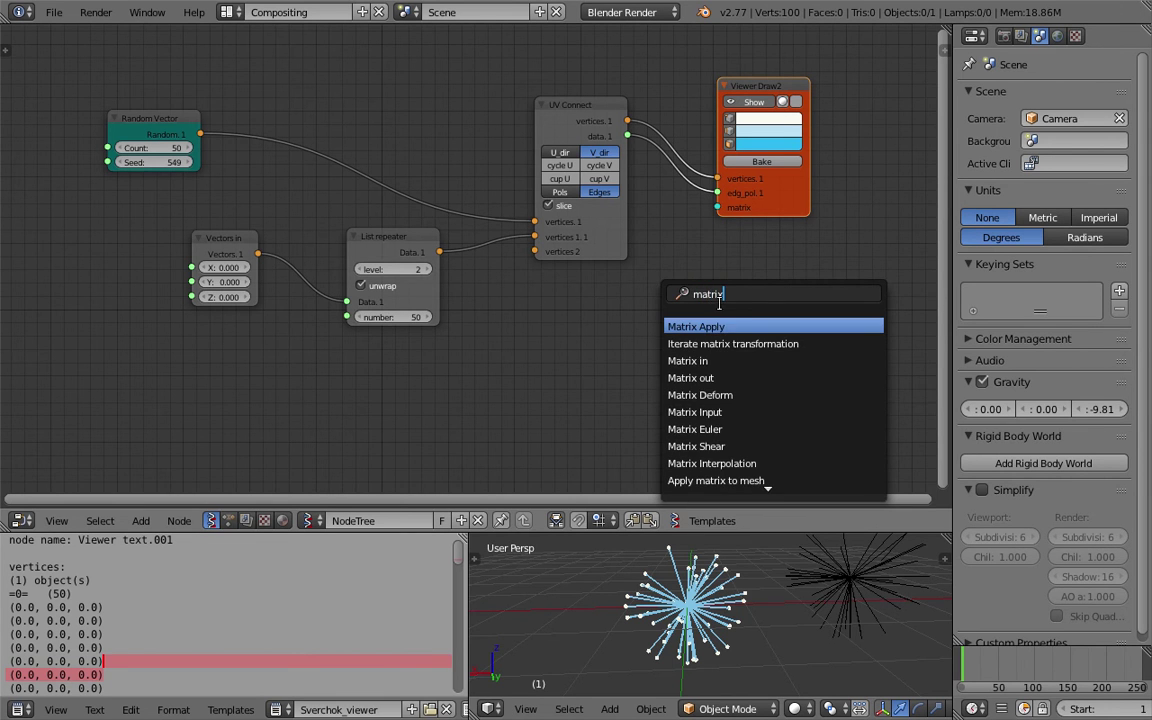
{"action": "left_click", "coordinate": [717, 359]}
{"action": "left_click", "coordinate": [608, 355]}
{"action": "left_click_drag", "start_coordinate": [636, 312], "coordinate": [717, 207]}
{"action": "left_click_drag", "start_coordinate": [582, 298], "coordinate": [622, 388]}
Add a Line node before Matrix in and link its vertices output to the Location input
{"action": "middle_click_drag", "start_coordinate": [377, 433], "coordinate": [409, 370]}
{"action": "key", "text": "shift+a"}
{"action": "left_click", "coordinate": [408, 366]}
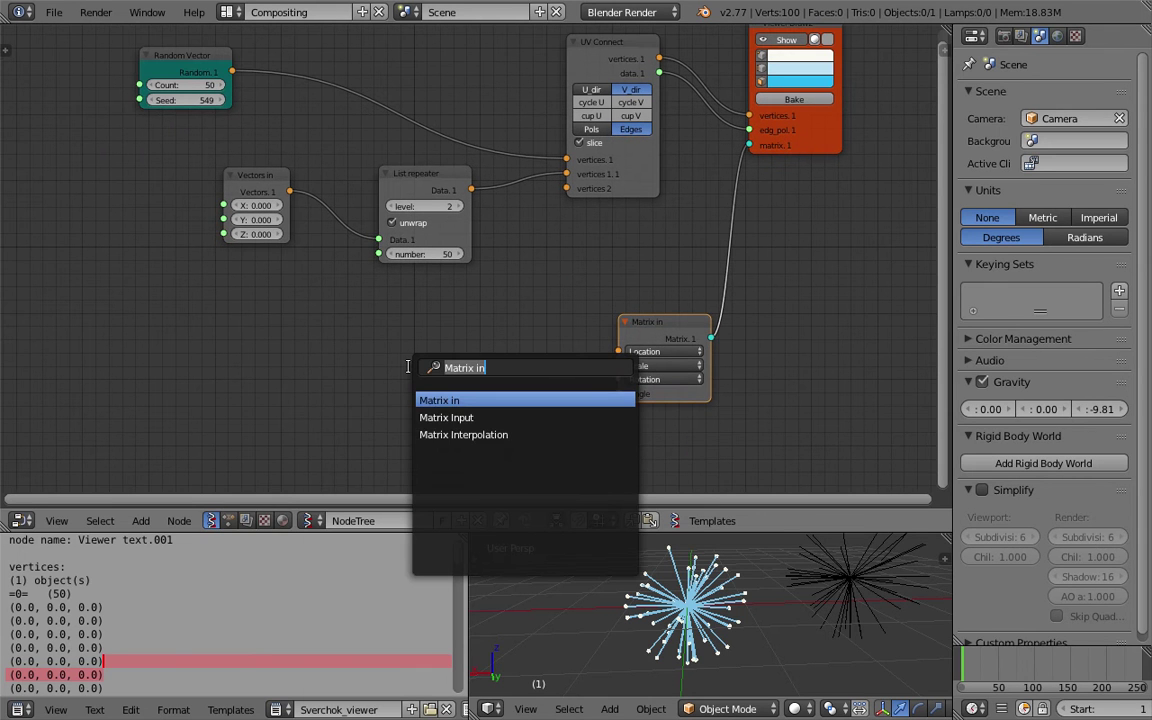
{"action": "type", "text": "in"}
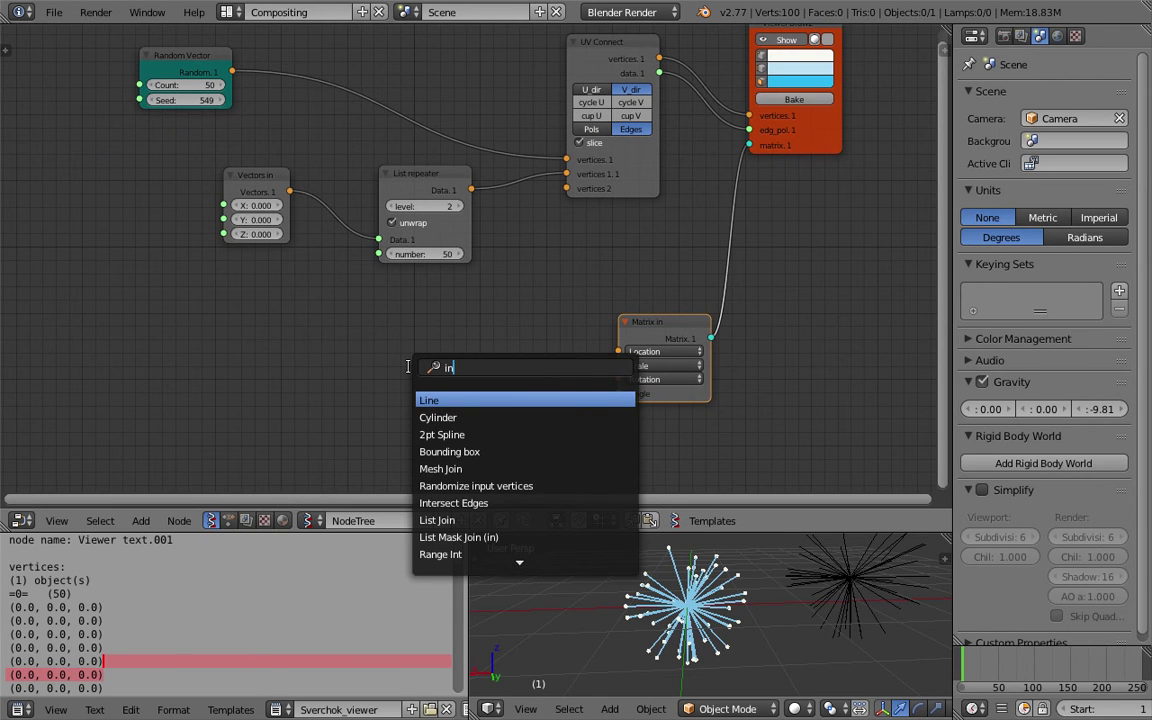
{"action": "type", "text": "e"}
{"action": "key", "text": "Return"}
{"action": "left_click", "coordinate": [316, 357]}
{"action": "left_click_drag", "start_coordinate": [492, 371], "coordinate": [509, 348]}
{"action": "left_click_drag", "start_coordinate": [533, 367], "coordinate": [541, 362]}
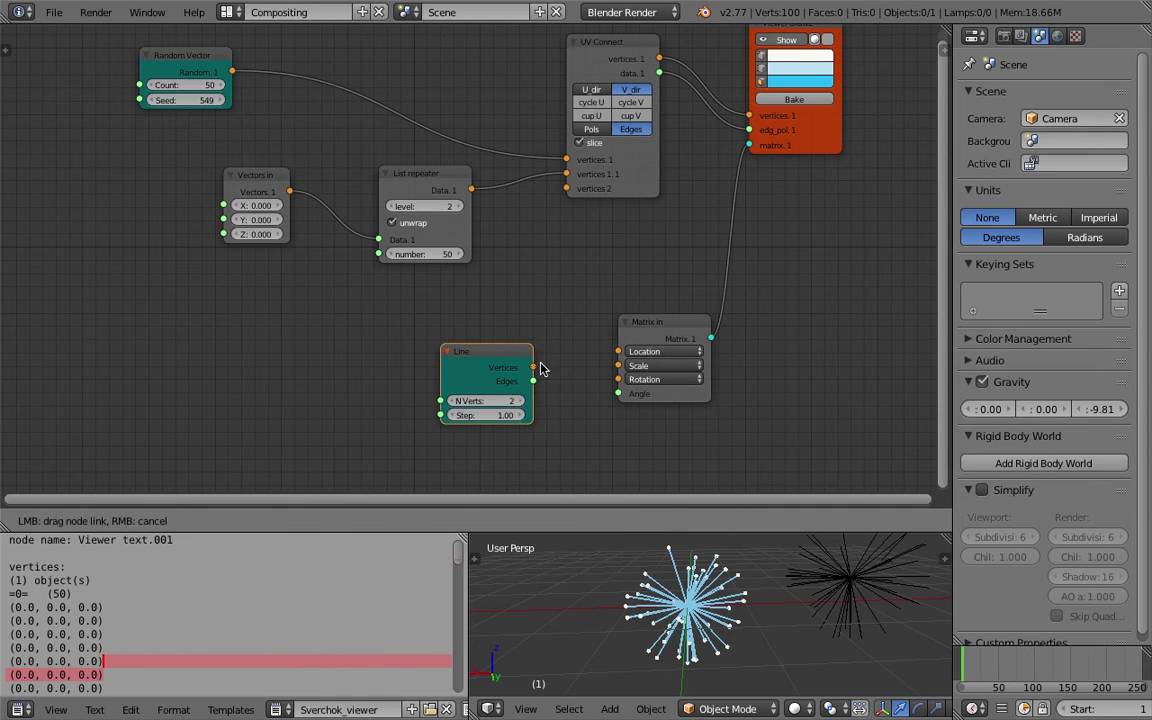
{"action": "left_click_drag", "start_coordinate": [617, 350], "coordinate": [618, 351]}
Set the Line node's number of vertices to 9 to repeat the burst shape along a line
{"action": "left_click_drag", "start_coordinate": [522, 403], "coordinate": [570, 403]}
{"action": "scroll", "coordinate": [655, 615], "scroll_direction": "down", "scroll_amount": 4}
{"action": "middle_click_drag", "start_coordinate": [655, 615], "coordinate": [862, 636]}
{"action": "scroll", "coordinate": [900, 645], "scroll_direction": "down", "scroll_amount": 1}
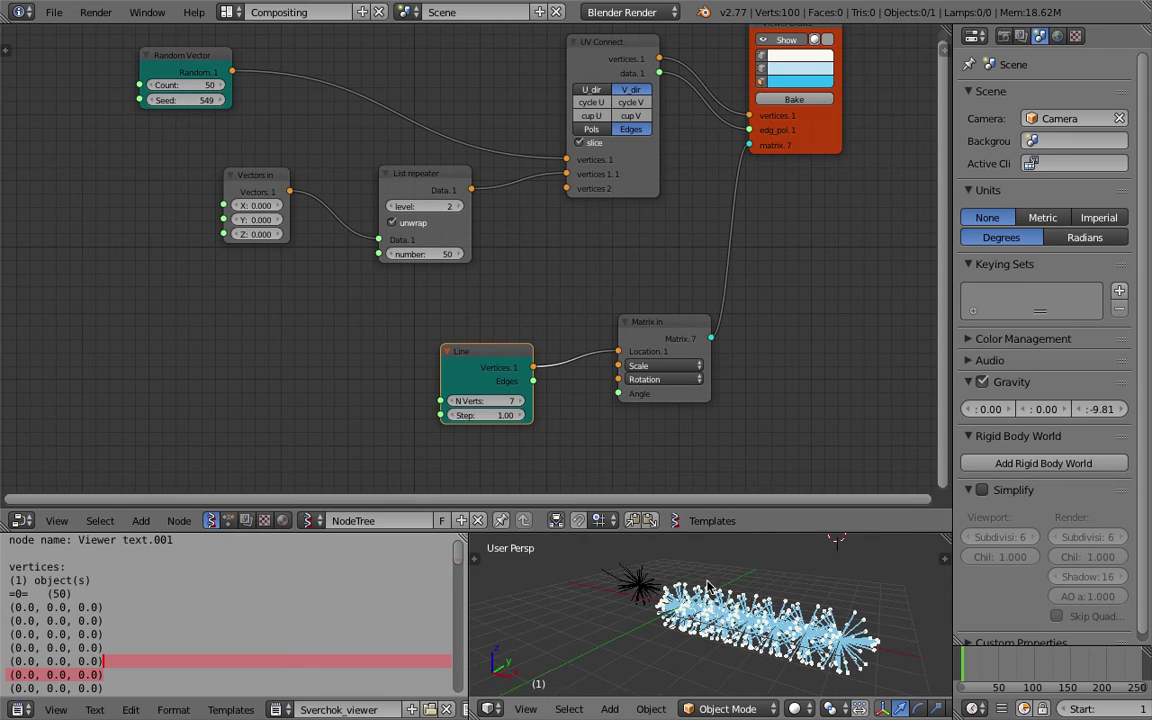
{"action": "left_click_drag", "start_coordinate": [515, 401], "coordinate": [535, 401]}
{"action": "middle_click_drag", "start_coordinate": [610, 610], "coordinate": [646, 595]}
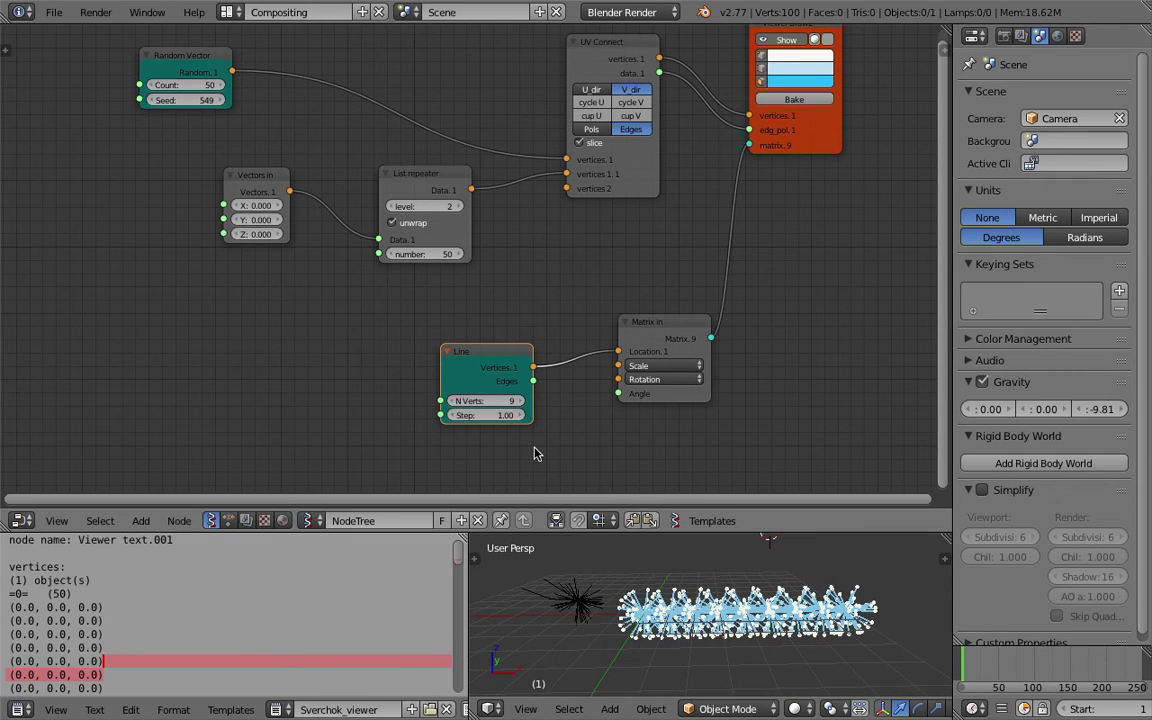
Delete the old baked mesh from the 3D scene
{"action": "right_click", "coordinate": [579, 592]}
{"action": "key", "text": "x"}
{"action": "key", "text": "Return"}
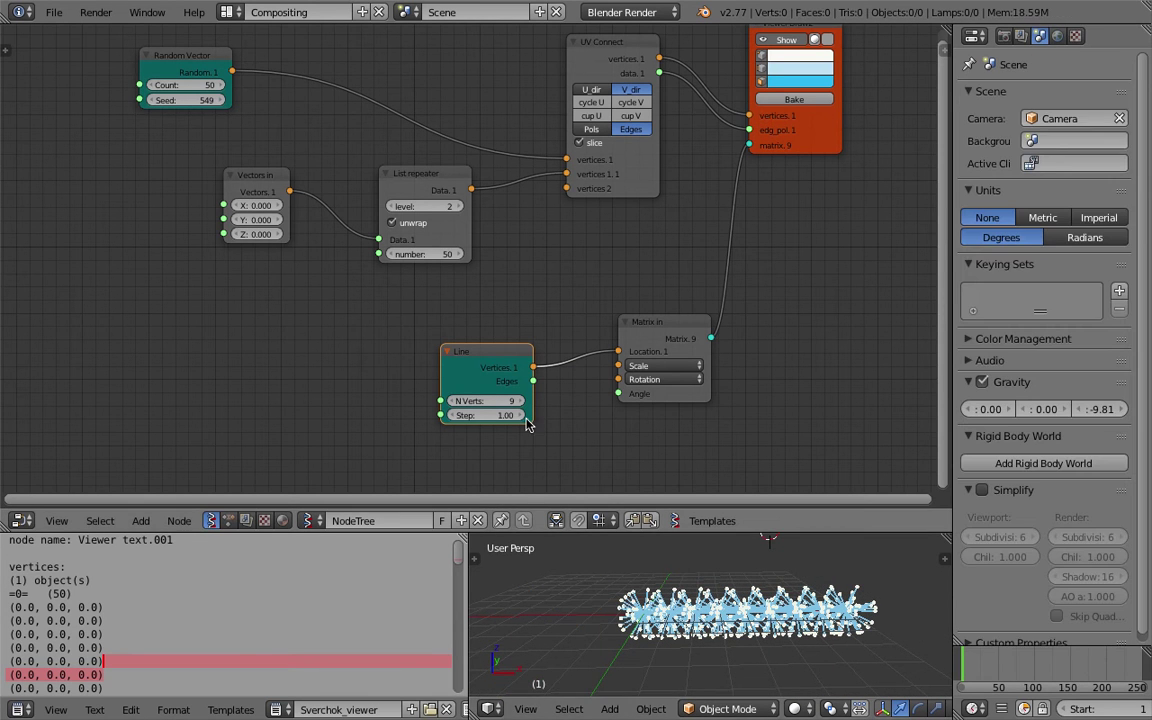
Set the Line node to 11 vertices with a step of 3.01 to space out the burst copies
{"action": "left_click_drag", "start_coordinate": [515, 401], "coordinate": [620, 401]}
{"action": "scroll", "coordinate": [504, 402], "scroll_direction": "down", "scroll_amount": 20, "text": "ctrl"}
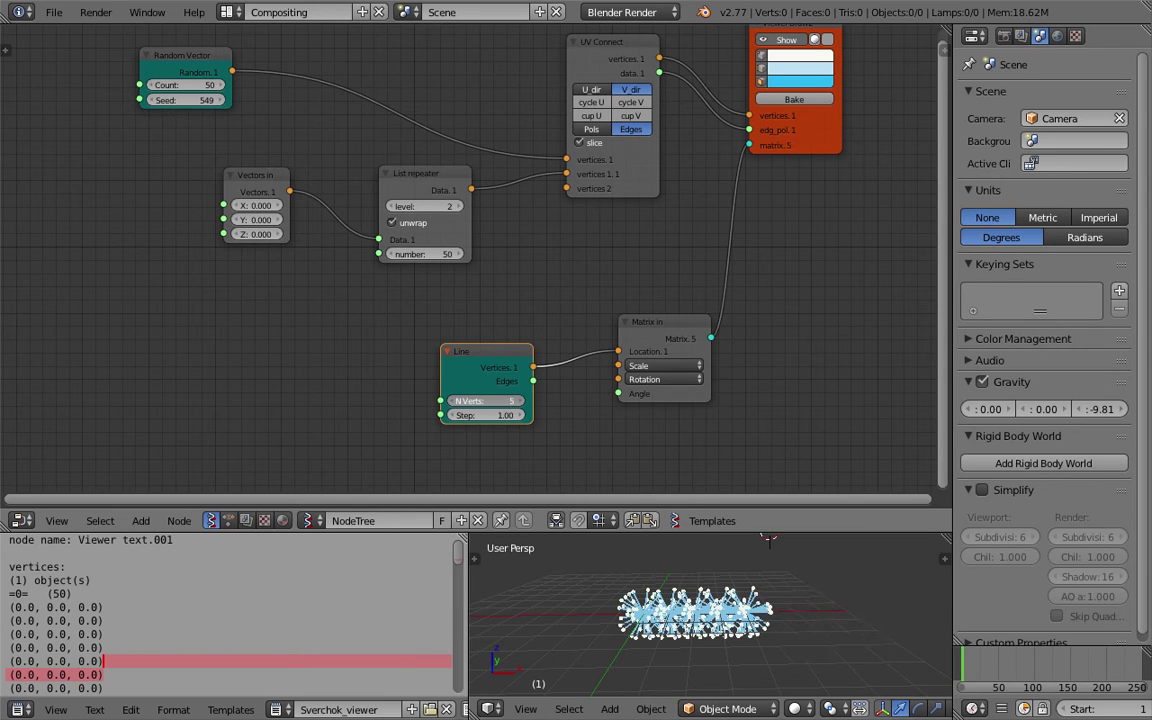
{"action": "left_click_drag", "start_coordinate": [486, 415], "coordinate": [590, 415]}
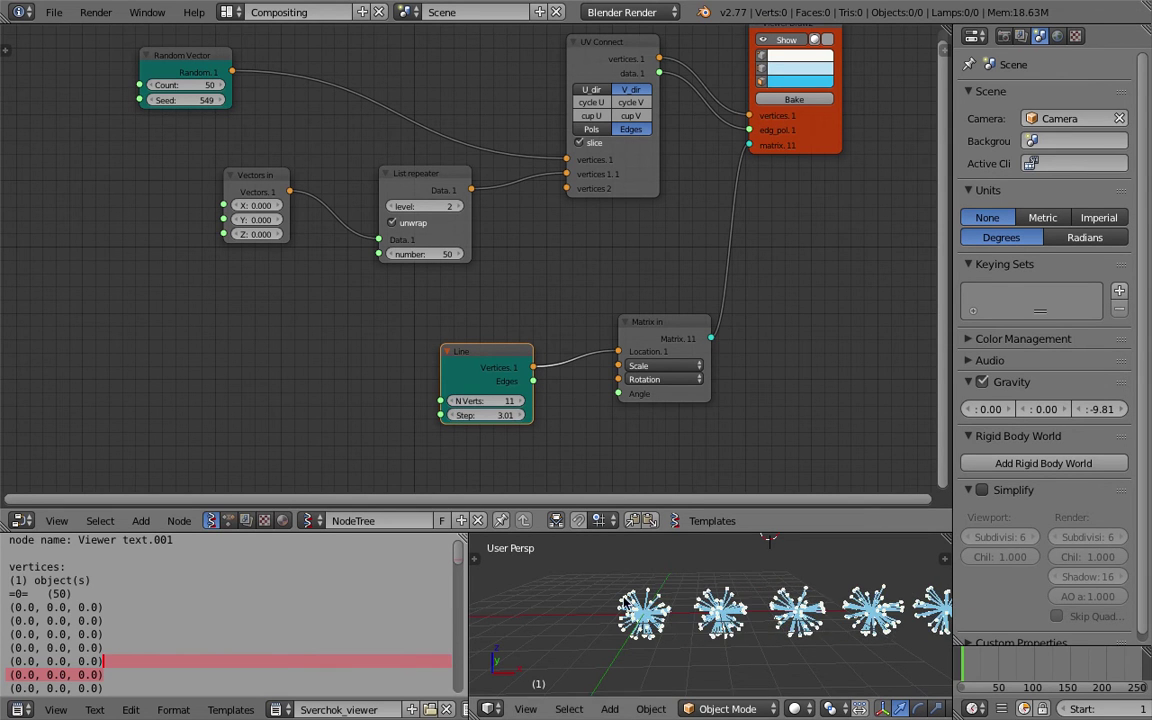
{"action": "middle_click_drag", "start_coordinate": [682, 625], "coordinate": [559, 618], "text": "shift"}
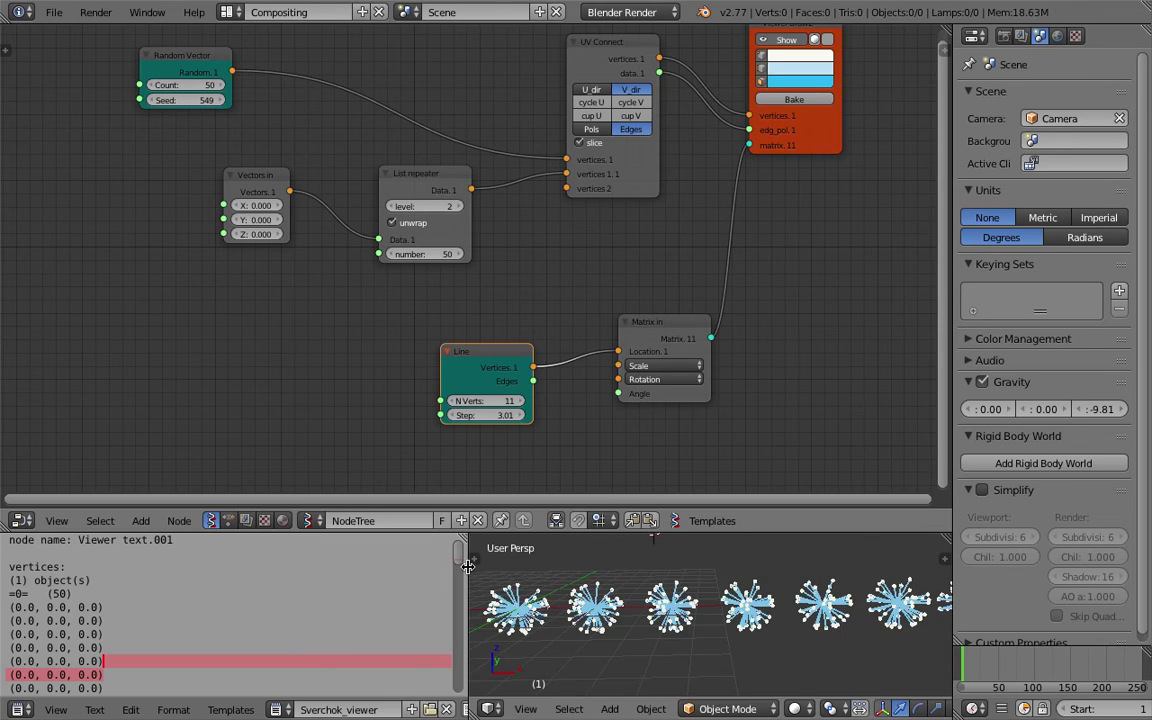
Widen the 3D view at the expense of the text editor and view the shapes from a higher angle
{"action": "left_click_drag", "start_coordinate": [470, 558], "coordinate": [330, 558]}
{"action": "middle_click_drag", "start_coordinate": [729, 625], "coordinate": [686, 650]}
Delete the Line and Matrix in nodes, leaving Viewer Draw without a matrix input
{"action": "left_click_drag", "start_coordinate": [638, 327], "coordinate": [631, 317]}
{"action": "left_click", "coordinate": [504, 360]}
{"action": "key", "text": "x"}
{"action": "left_click", "coordinate": [624, 323]}
{"action": "key", "text": "x"}
{"action": "middle_click_drag", "start_coordinate": [548, 263], "coordinate": [607, 303]}
{"action": "scroll", "coordinate": [340, 230], "scroll_direction": "down", "scroll_amount": 2}
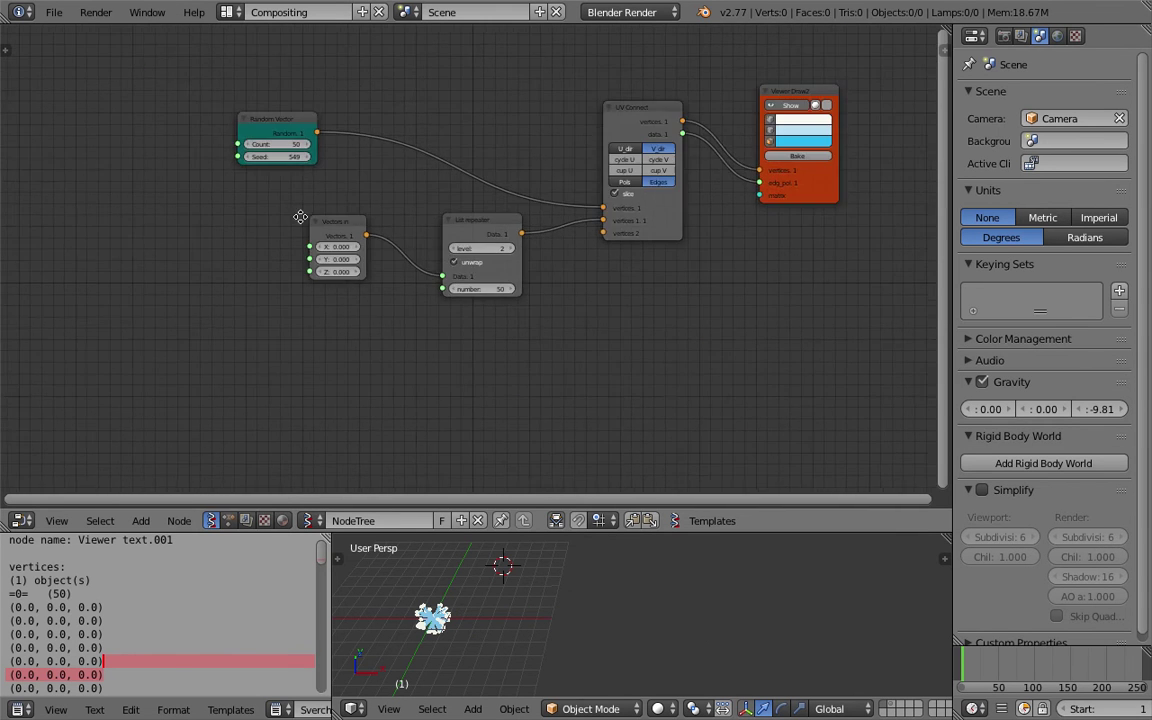
{"action": "middle_click_drag", "start_coordinate": [301, 216], "coordinate": [366, 248]}
{"action": "scroll", "coordinate": [350, 210], "scroll_direction": "up", "scroll_amount": 2}
{"action": "key", "text": "shift+a"}
{"action": "left_click", "coordinate": [107, 220]}
{"action": "type", "text": "count"}
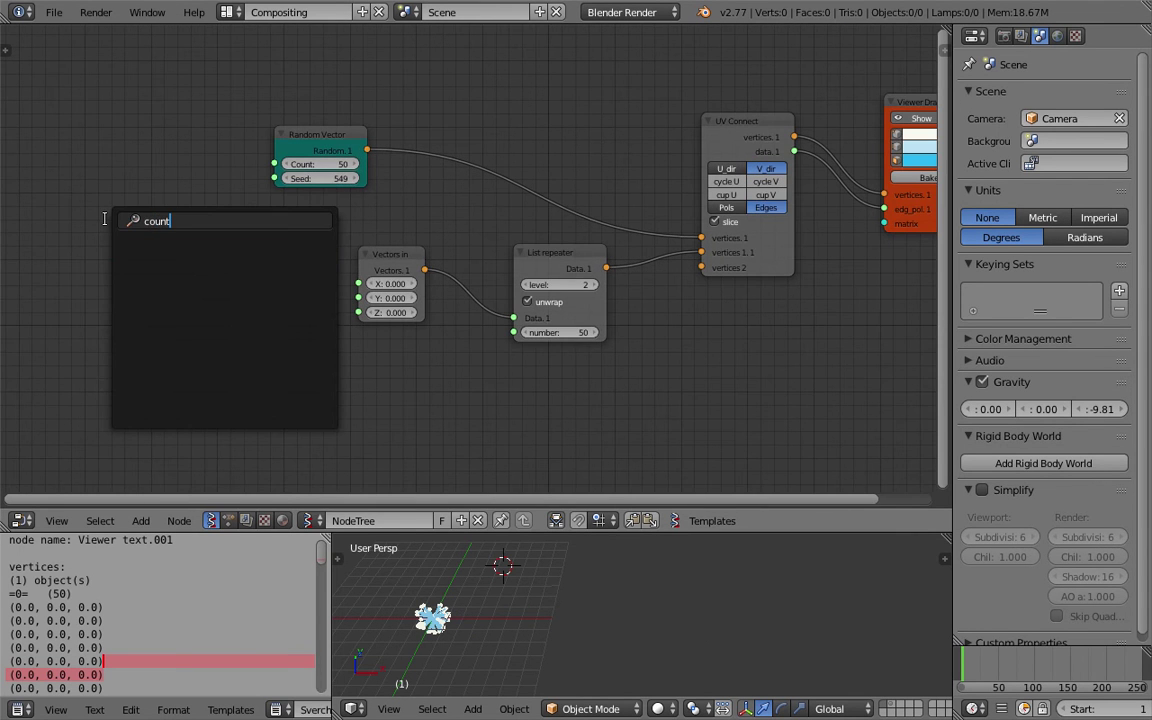
{"action": "key", "text": "Escape"}
Move Random Vector closer to UV Connect and add an Integer node in the free space before it
{"action": "left_click_drag", "start_coordinate": [311, 138], "coordinate": [484, 142]}
{"action": "key", "text": "shift+a"}
{"action": "left_click", "coordinate": [150, 174]}
{"action": "type", "text": "Line"}
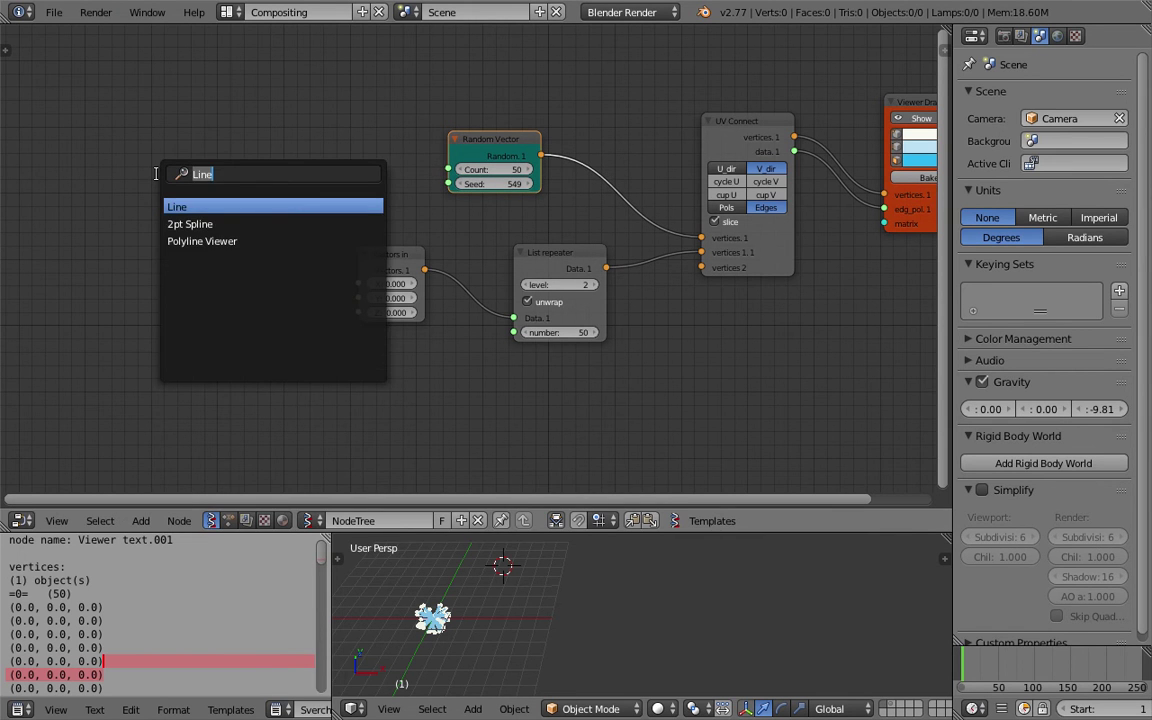
{"action": "type", "text": "int"}
{"action": "key", "text": "Down"}
{"action": "key", "text": "Down"}
{"action": "key", "text": "Return"}
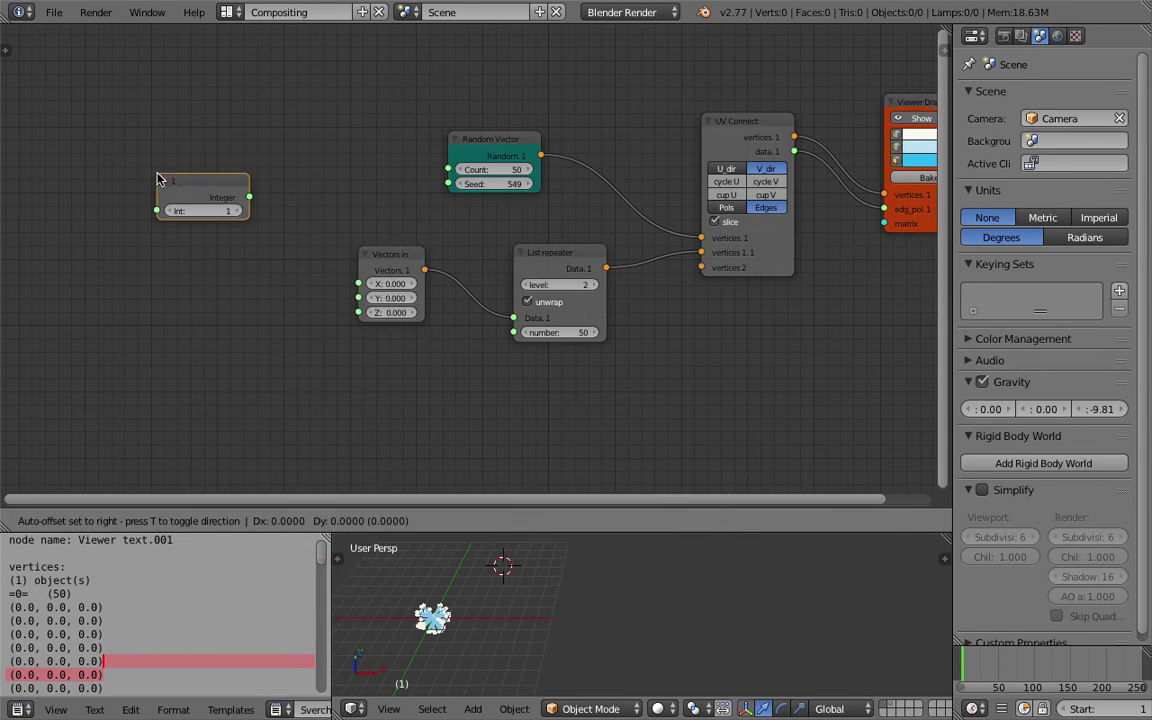
{"action": "left_click", "coordinate": [164, 215]}
Set the integer to 16, link it to Random Vector's Count and List repeater's number, and regroup the repeater and Vectors in
{"action": "left_click_drag", "start_coordinate": [173, 232], "coordinate": [448, 172]}
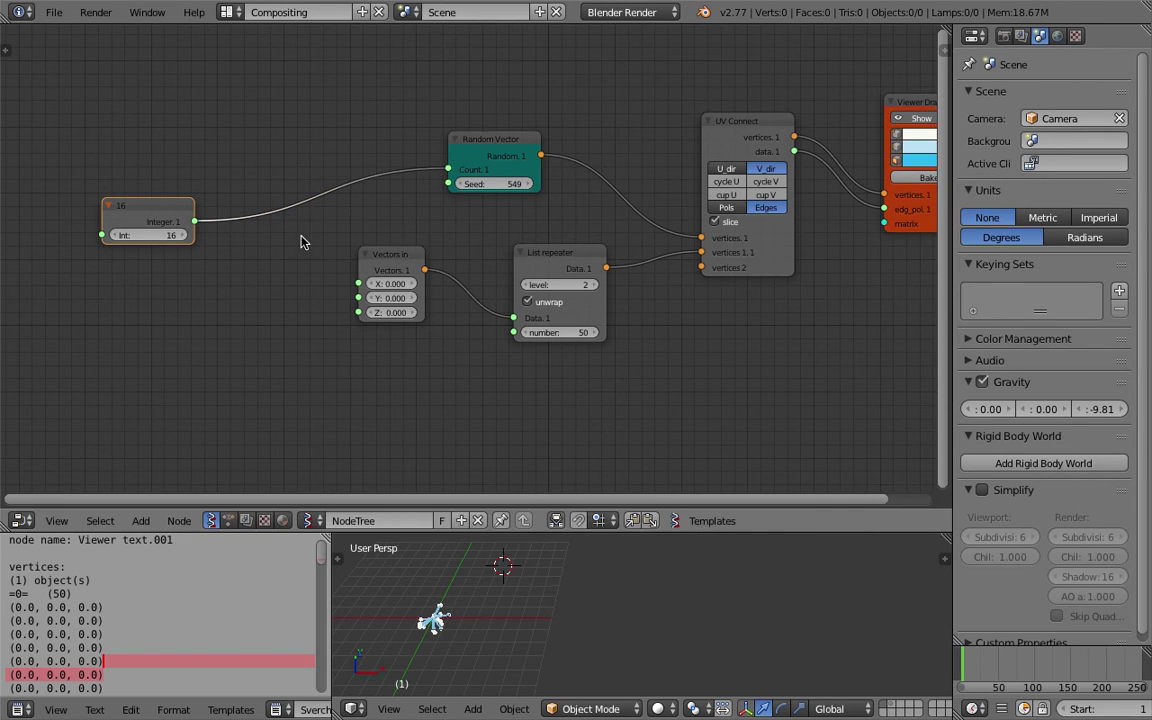
{"action": "left_click_drag", "start_coordinate": [195, 221], "coordinate": [513, 332]}
{"action": "left_click_drag", "start_coordinate": [410, 254], "coordinate": [551, 250]}
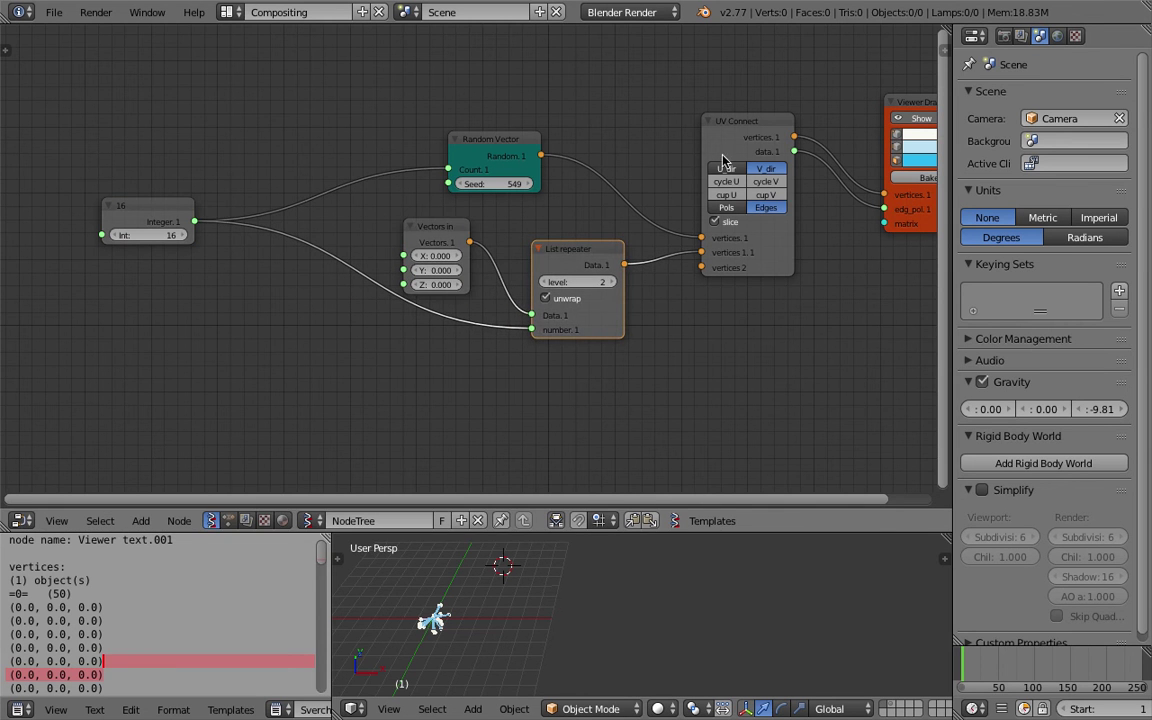
Space out the Viewer Draw and Integer nodes and set the Integer node's value to 48
{"action": "middle_click_drag", "start_coordinate": [739, 198], "coordinate": [592, 223]}
{"action": "scroll", "coordinate": [592, 223], "scroll_direction": "down", "scroll_amount": 2}
{"action": "left_click_drag", "start_coordinate": [714, 150], "coordinate": [760, 151]}
{"action": "middle_click_drag", "start_coordinate": [169, 147], "coordinate": [262, 126]}
{"action": "left_click_drag", "start_coordinate": [151, 215], "coordinate": [155, 199]}
{"action": "left_click_drag", "start_coordinate": [163, 222], "coordinate": [173, 222]}
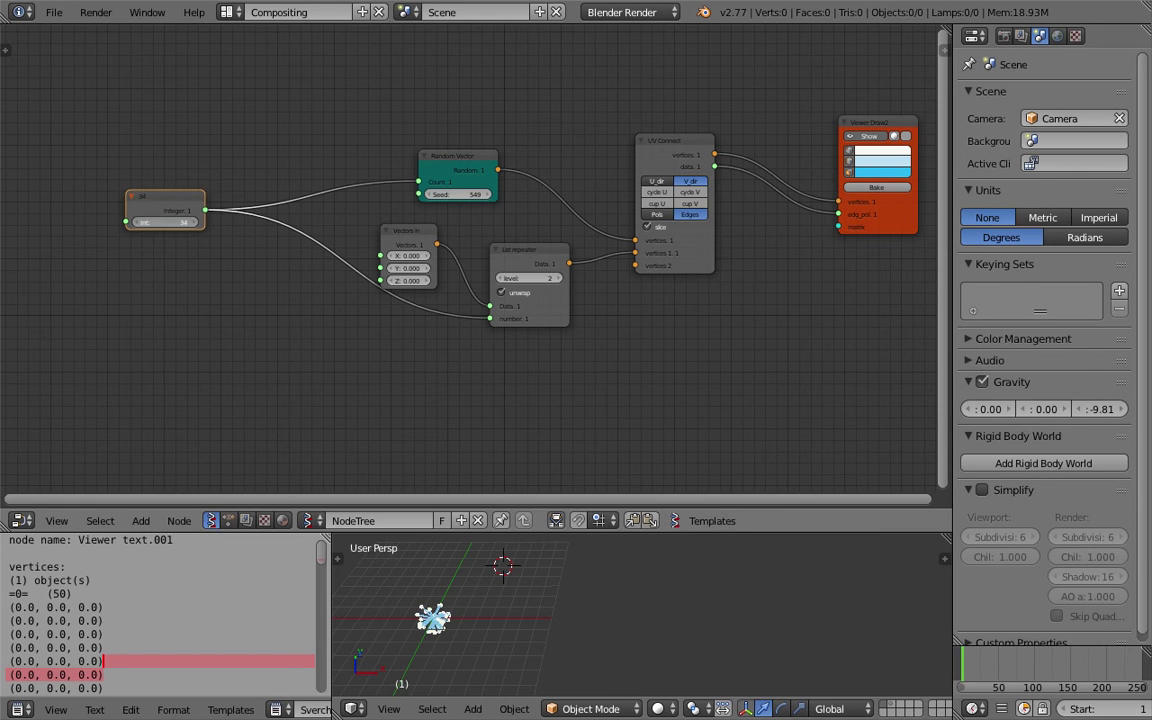
{"action": "middle_click_drag", "start_coordinate": [425, 618], "coordinate": [413, 606]}
{"action": "left_click_drag", "start_coordinate": [162, 198], "coordinate": [128, 197]}
{"action": "scroll", "coordinate": [218, 174], "scroll_direction": "up", "scroll_amount": 1}
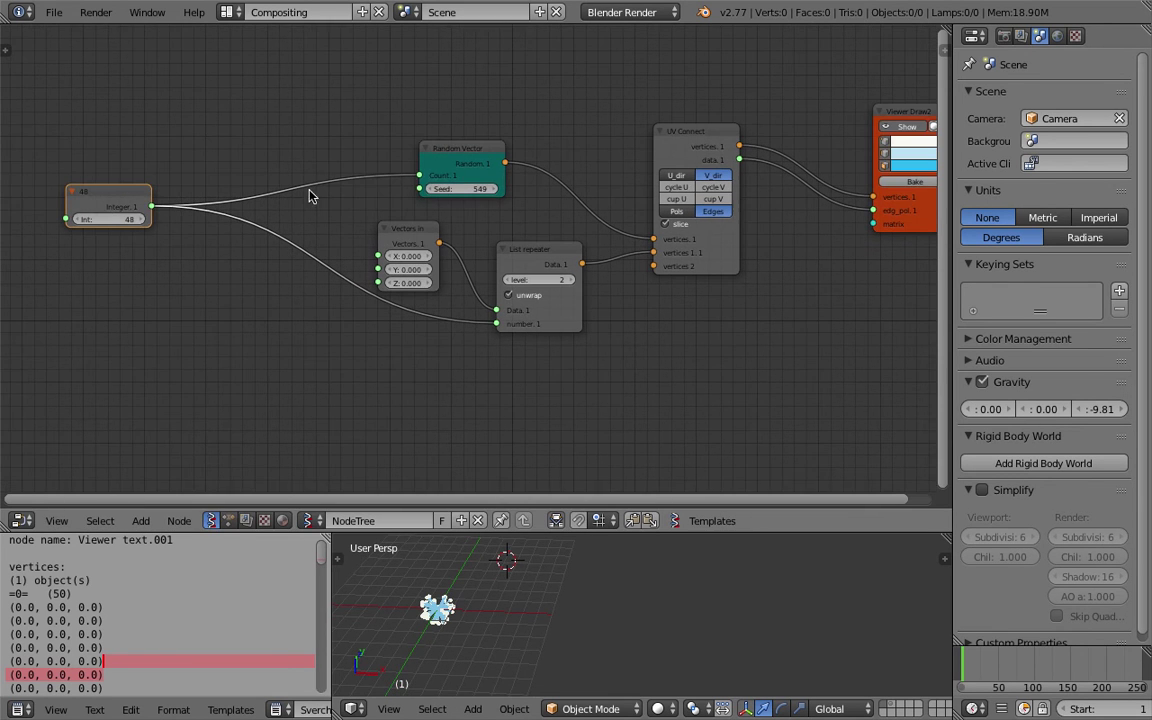
Group the Integer, Random Vector, Vectors in, List repeater and UV Connect nodes into a monad
{"action": "middle_click_drag", "start_coordinate": [398, 191], "coordinate": [419, 176]}
{"action": "scroll", "coordinate": [427, 166], "scroll_direction": "down", "scroll_amount": 1}
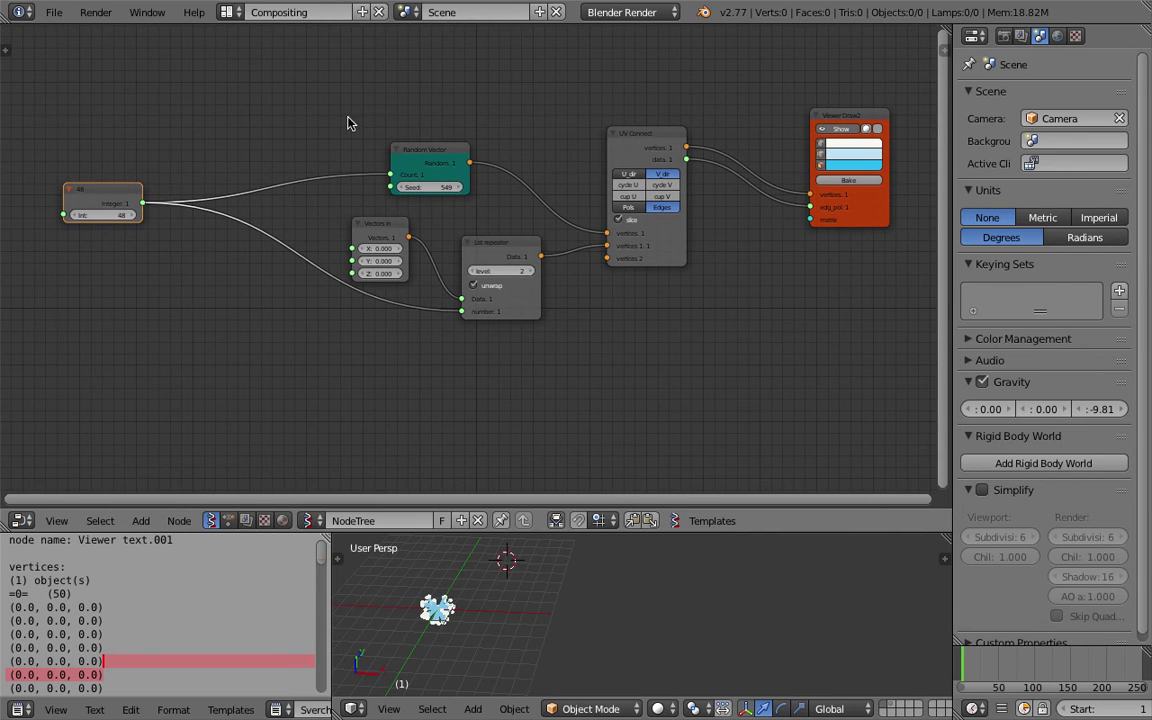
{"action": "left_click_drag", "start_coordinate": [283, 81], "coordinate": [738, 369]}
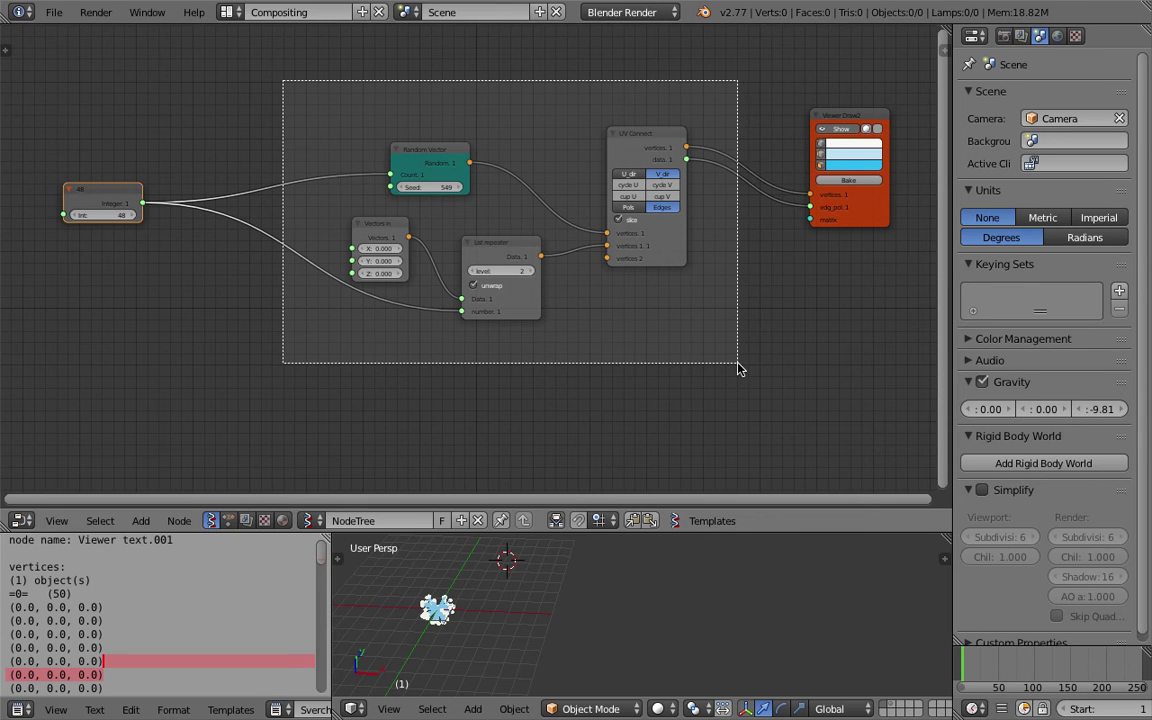
{"action": "left_click_drag", "start_coordinate": [738, 369], "coordinate": [737, 370]}
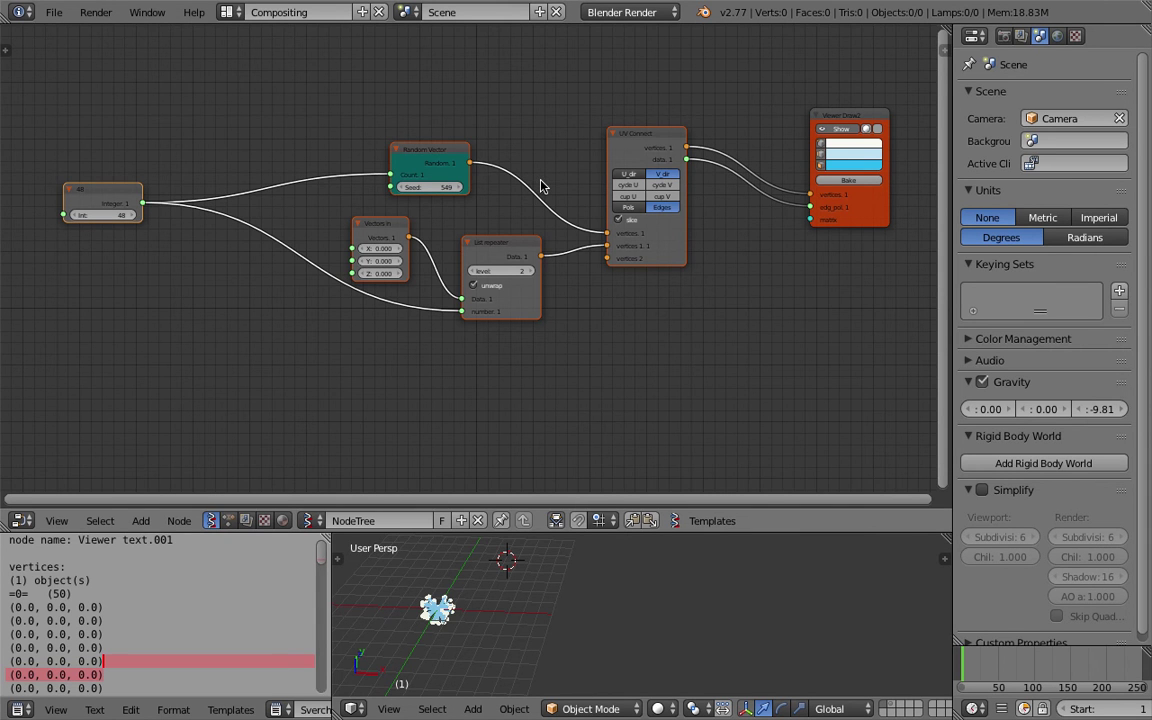
{"action": "key", "text": "ctrl+g"}
Inside the monad, move Group Outputs Exp clear of UV Connect and place Group Inputs Exp just above the Integer node
{"action": "middle_click_drag", "start_coordinate": [695, 192], "coordinate": [638, 183]}
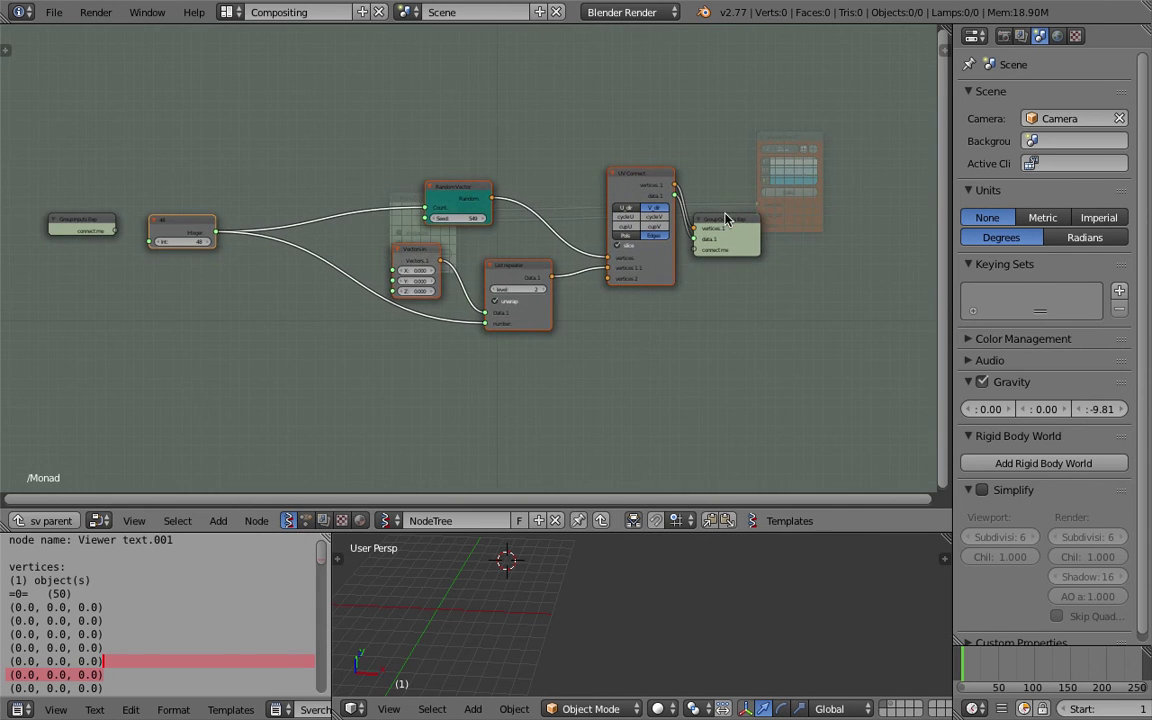
{"action": "left_click_drag", "start_coordinate": [725, 214], "coordinate": [789, 206]}
{"action": "scroll", "coordinate": [788, 206], "scroll_direction": "up", "scroll_amount": 2}
{"action": "left_click_drag", "start_coordinate": [147, 208], "coordinate": [239, 218]}
{"action": "scroll", "coordinate": [239, 218], "scroll_direction": "up", "scroll_amount": 3}
{"action": "scroll", "coordinate": [189, 205], "scroll_direction": "down", "scroll_amount": 2}
{"action": "middle_click_drag", "start_coordinate": [204, 202], "coordinate": [257, 204]}
{"action": "left_click_drag", "start_coordinate": [274, 221], "coordinate": [234, 207]}
{"action": "middle_click_drag", "start_coordinate": [229, 200], "coordinate": [285, 194]}
{"action": "left_click_drag", "start_coordinate": [125, 204], "coordinate": [296, 156]}
{"action": "scroll", "coordinate": [285, 157], "scroll_direction": "up", "scroll_amount": 2}
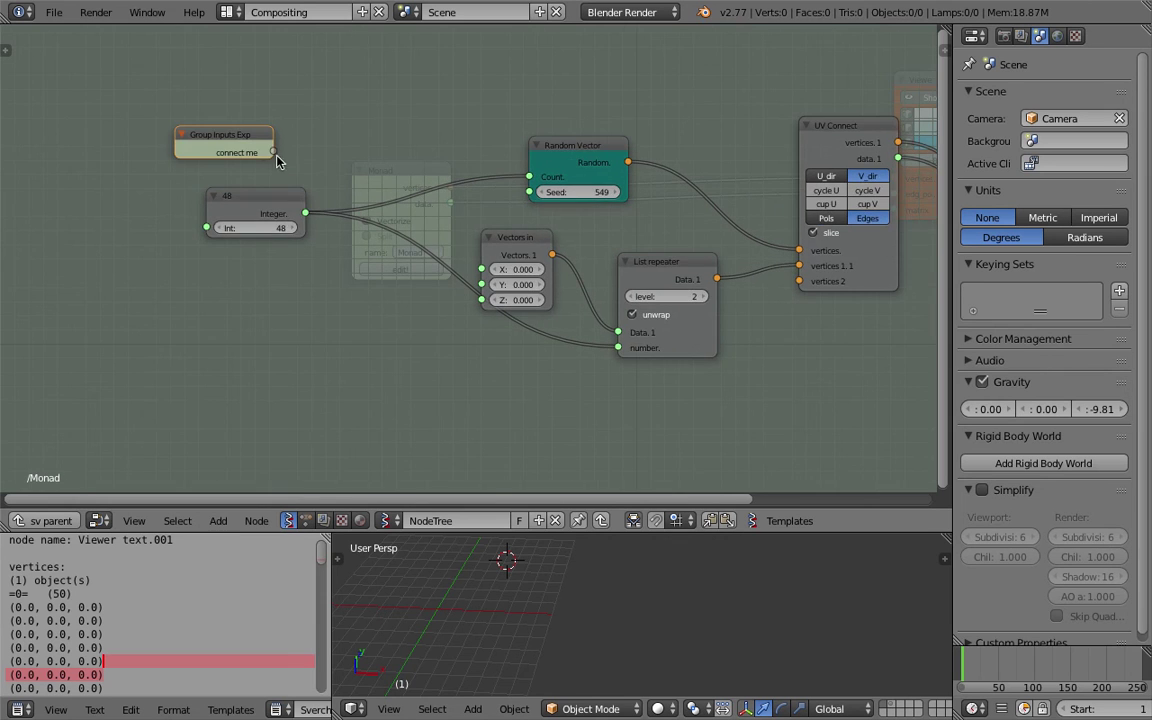
Align the Group Outputs Exp node with the outputs of UV Connect
{"action": "middle_click_drag", "start_coordinate": [313, 165], "coordinate": [267, 169]}
{"action": "scroll", "coordinate": [330, 171], "scroll_direction": "down", "scroll_amount": 2}
{"action": "left_click", "coordinate": [882, 197]}
{"action": "left_click_drag", "start_coordinate": [883, 201], "coordinate": [886, 169]}
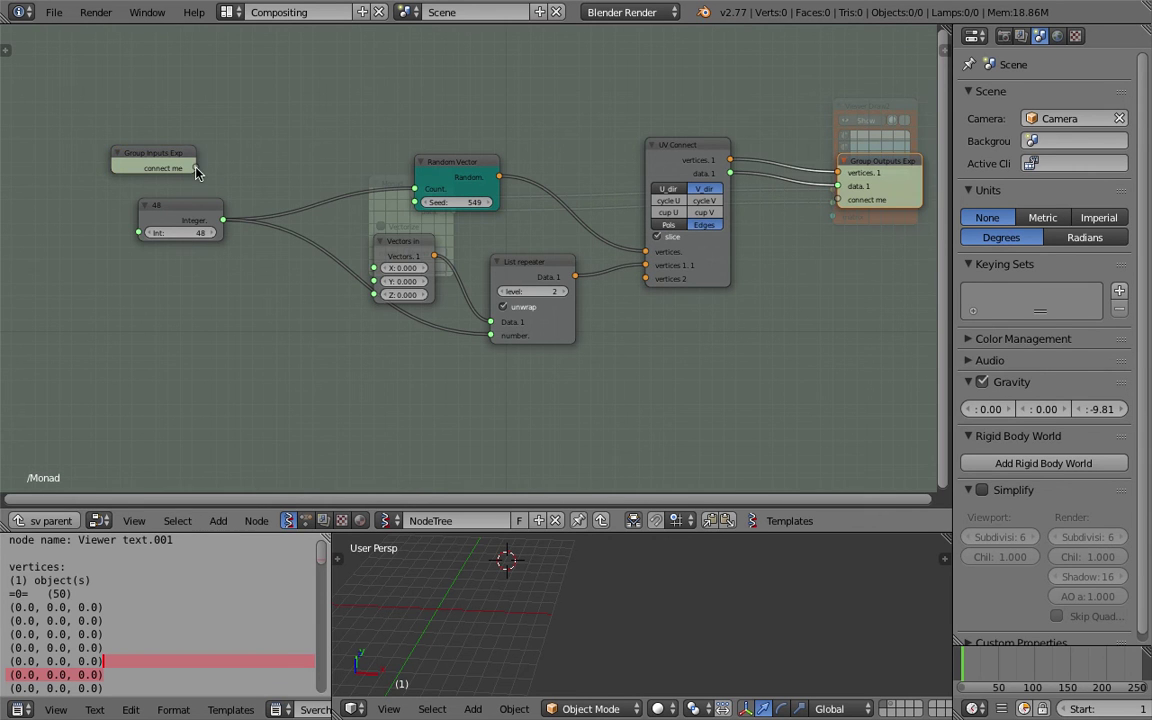
Connect Group Inputs Exp to the Random Vector node's Count and Seed and to the List repeater's number input
{"action": "left_click_drag", "start_coordinate": [195, 169], "coordinate": [219, 177]}
{"action": "left_click_drag", "start_coordinate": [342, 184], "coordinate": [414, 189]}
{"action": "left_click_drag", "start_coordinate": [205, 180], "coordinate": [414, 202]}
{"action": "left_click_drag", "start_coordinate": [206, 212], "coordinate": [198, 248]}
{"action": "left_click_drag", "start_coordinate": [196, 168], "coordinate": [247, 200]}
{"action": "left_click_drag", "start_coordinate": [306, 253], "coordinate": [490, 335]}
Delete the Integer node inside the monad, move the remaining nodes closer together and save the file
{"action": "left_click_drag", "start_coordinate": [213, 251], "coordinate": [190, 258]}
{"action": "key", "text": "x"}
{"action": "scroll", "coordinate": [212, 235], "scroll_direction": "down", "scroll_amount": 1}
{"action": "left_click_drag", "start_coordinate": [412, 243], "coordinate": [424, 239]}
{"action": "left_click_drag", "start_coordinate": [523, 264], "coordinate": [511, 267]}
{"action": "middle_click_drag", "start_coordinate": [522, 241], "coordinate": [469, 261]}
{"action": "scroll", "coordinate": [467, 261], "scroll_direction": "up", "scroll_amount": 1}
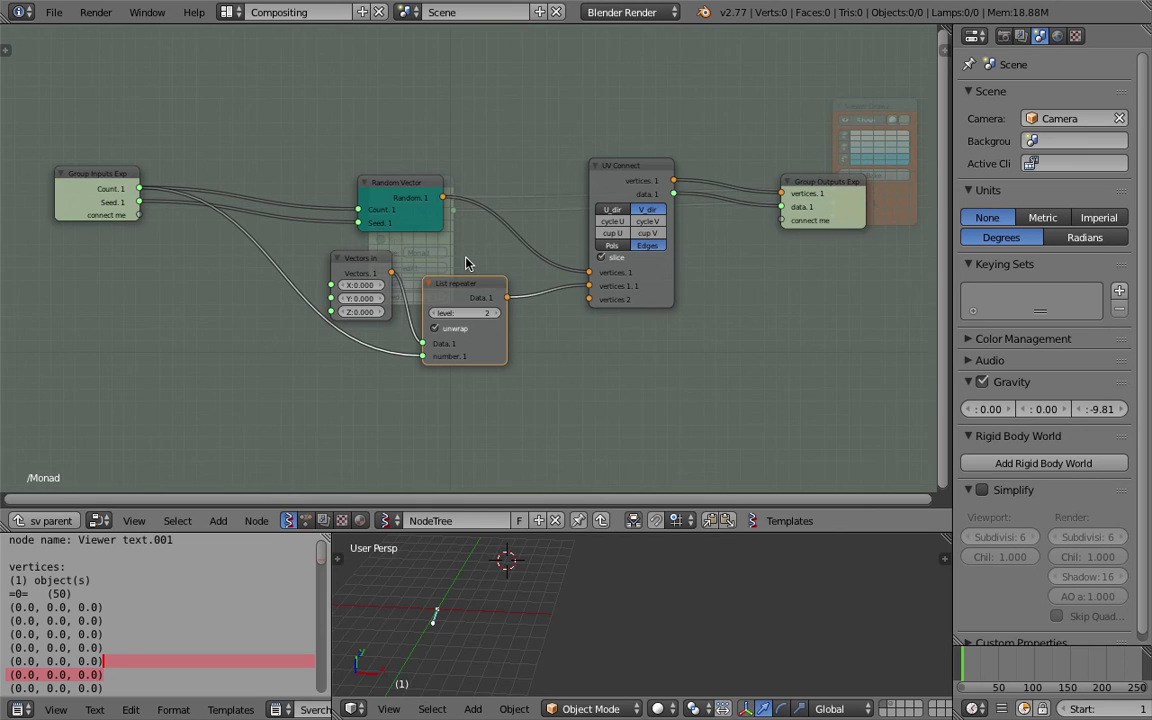
{"action": "key", "text": "ctrl+s"}
{"action": "left_click", "coordinate": [466, 256]}
In the parent tree, set the Monad node's Count to 46 and Seed to 80, placing it nearer Viewer Draw
{"action": "left_click", "coordinate": [50, 521]}
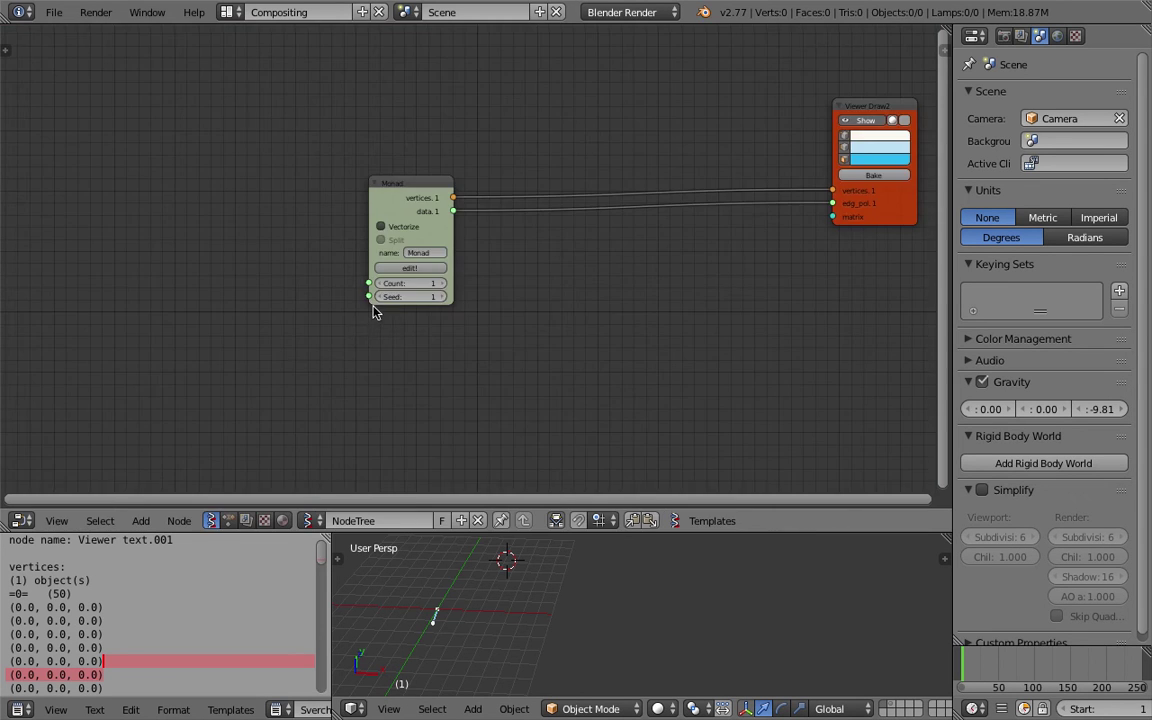
{"action": "left_click_drag", "start_coordinate": [363, 238], "coordinate": [605, 203]}
{"action": "scroll", "coordinate": [437, 185], "scroll_direction": "up", "scroll_amount": 3}
{"action": "middle_click_drag", "start_coordinate": [521, 204], "coordinate": [407, 177]}
{"action": "left_click_drag", "start_coordinate": [509, 285], "coordinate": [690, 300]}
{"action": "scroll", "coordinate": [368, 217], "scroll_direction": "up", "scroll_amount": 2}
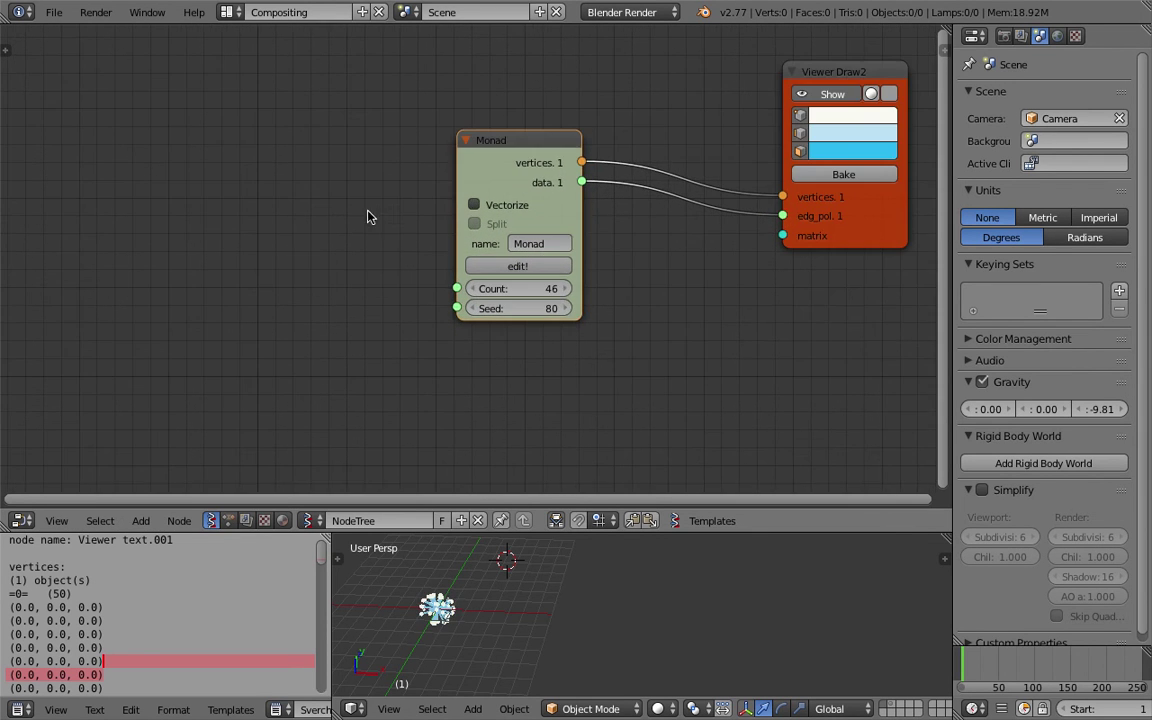
{"action": "left_click_drag", "start_coordinate": [458, 170], "coordinate": [537, 124]}
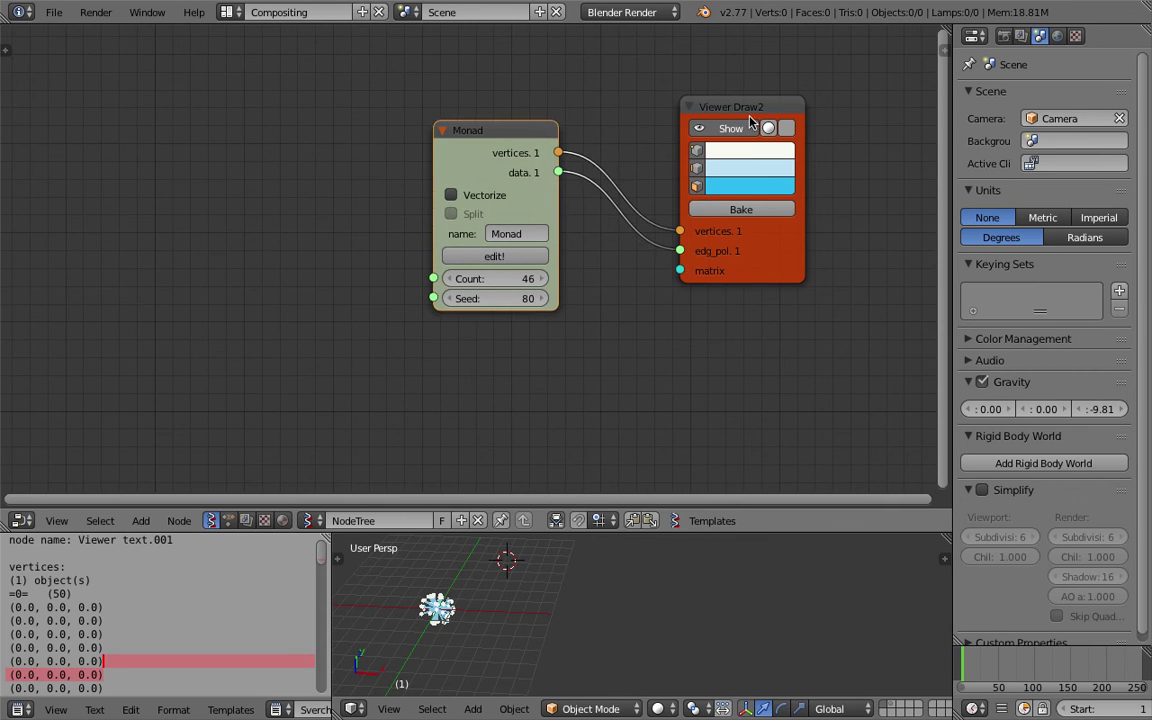
{"action": "left_click_drag", "start_coordinate": [729, 113], "coordinate": [713, 120]}
Rename the monad as Hayfever
{"action": "scroll", "coordinate": [463, 160], "scroll_direction": "up", "scroll_amount": 2}
{"action": "left_click", "coordinate": [521, 233]}
{"action": "type", "text": "Rays"}
{"action": "scroll", "coordinate": [565, 242], "scroll_direction": "up", "scroll_amount": 1}
{"action": "left_click", "coordinate": [547, 230]}
{"action": "type", "text": "Hayfever"}
{"action": "key", "text": "Return"}
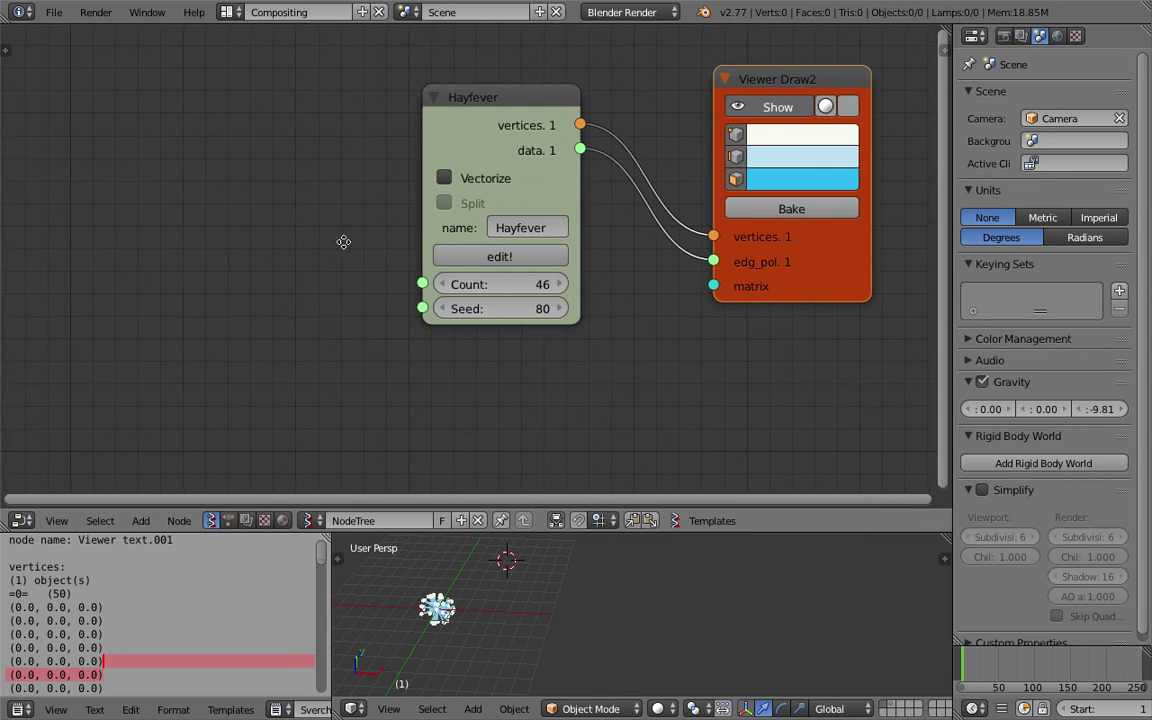
Rename the monad as Rays and shift its node away from Viewer Draw
{"action": "scroll", "coordinate": [249, 275], "scroll_direction": "up", "scroll_amount": 2}
{"action": "left_click", "coordinate": [463, 238]}
{"action": "type", "text": "Rays"}
{"action": "key", "text": "Return"}
{"action": "scroll", "coordinate": [463, 238], "scroll_direction": "down", "scroll_amount": 3}
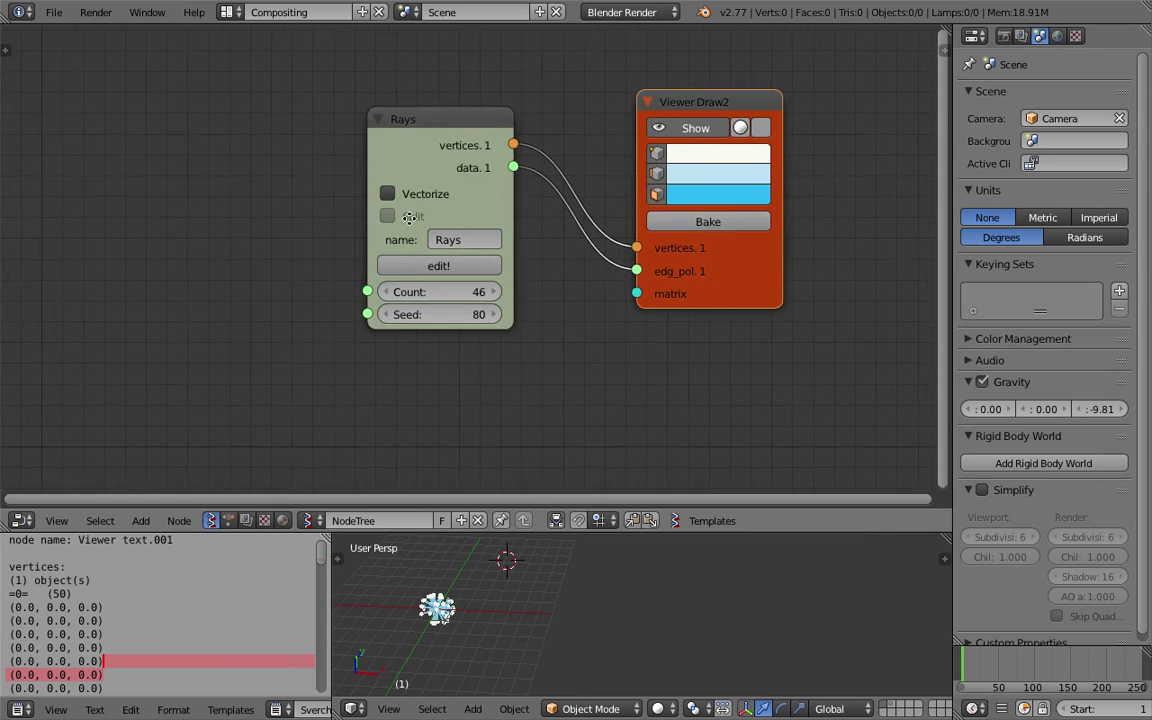
{"action": "left_click_drag", "start_coordinate": [514, 116], "coordinate": [442, 95]}
{"action": "scroll", "coordinate": [506, 293], "scroll_direction": "down", "scroll_amount": 2}
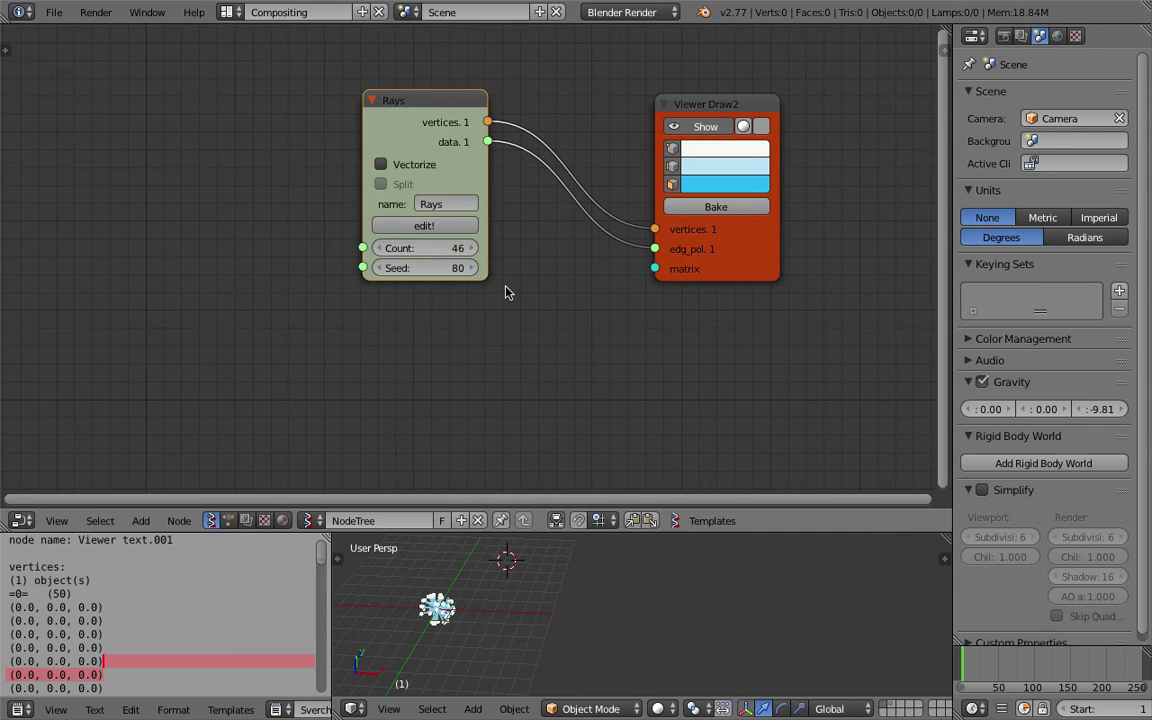
Add a Matrix in node below the Rays node and connect its Matrix output to Viewer Draw's matrix input
{"action": "middle_click_drag", "start_coordinate": [506, 293], "coordinate": [494, 296]}
{"action": "key", "text": "shift+a"}
{"action": "left_click", "coordinate": [469, 341]}
{"action": "type", "text": "matrix"}
{"action": "key", "text": "Down"}
{"action": "key", "text": "Down"}
{"action": "key", "text": "Return"}
{"action": "left_click", "coordinate": [471, 342]}
{"action": "left_click_drag", "start_coordinate": [596, 373], "coordinate": [643, 270]}
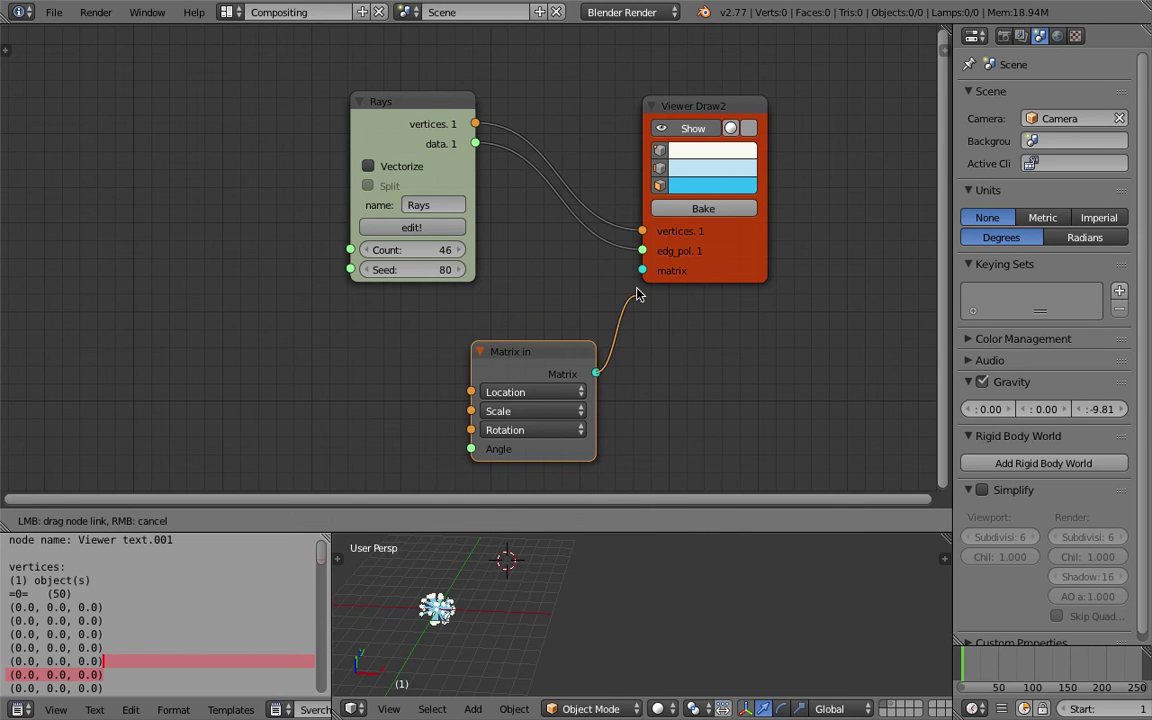
Add a Line node with 5 vertices and a step of 4.66, feeding its Vertices into Matrix in's Location
{"action": "middle_click_drag", "start_coordinate": [341, 366], "coordinate": [399, 324]}
{"action": "key", "text": "shift+a"}
{"action": "left_click", "coordinate": [346, 345]}
{"action": "type", "text": "li"}
{"action": "key", "text": "Return"}
{"action": "left_click", "coordinate": [349, 350]}
{"action": "left_click_drag", "start_coordinate": [473, 377], "coordinate": [516, 353]}
{"action": "left_click_drag", "start_coordinate": [456, 440], "coordinate": [538, 440]}
{"action": "left_click", "coordinate": [455, 422]}
{"action": "left_click", "coordinate": [455, 422]}
{"action": "left_click", "coordinate": [455, 422]}
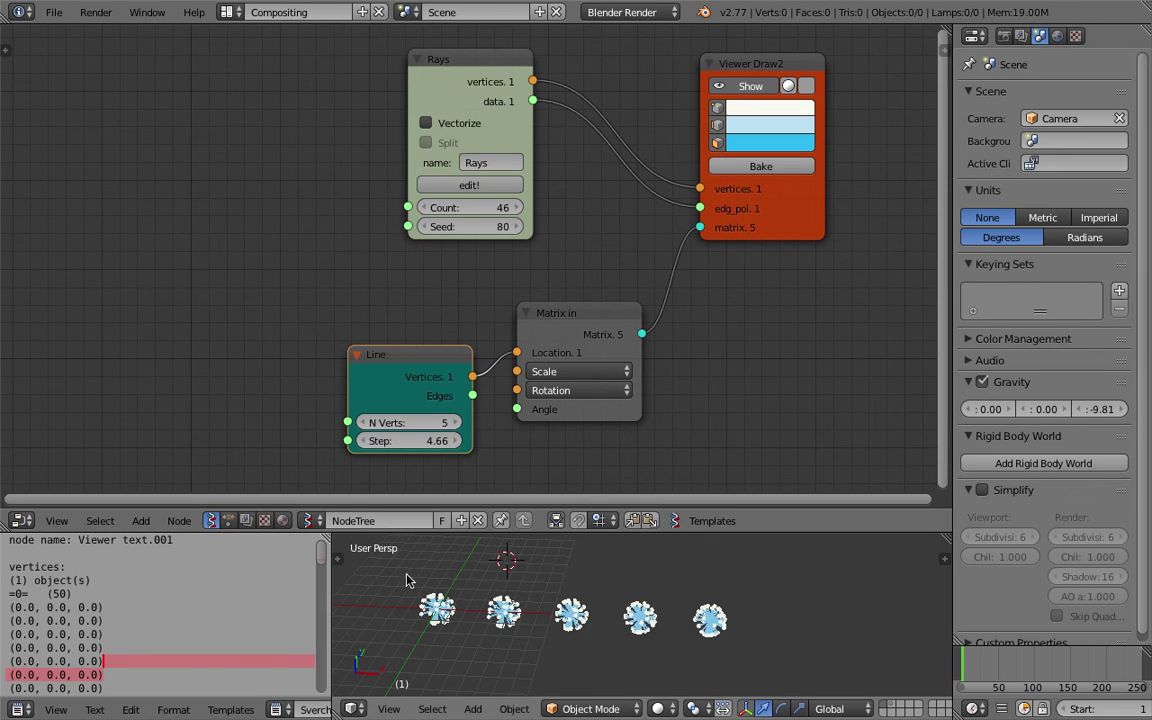
Merge the text editor area into the 3D viewport and enlarge the viewport to inspect the row of bursts
{"action": "mouse_move", "coordinate": [327, 539]}
{"action": "left_mouse_down"}
{"action": "mouse_move", "coordinate": [357, 535]}
{"action": "mouse_move", "coordinate": [310, 550]}
{"action": "left_mouse_up"}
{"action": "left_click_drag", "start_coordinate": [424, 533], "coordinate": [442, 421]}
{"action": "scroll", "coordinate": [505, 462], "scroll_direction": "up", "scroll_amount": 1}
{"action": "middle_click_drag", "start_coordinate": [518, 484], "coordinate": [205, 535]}
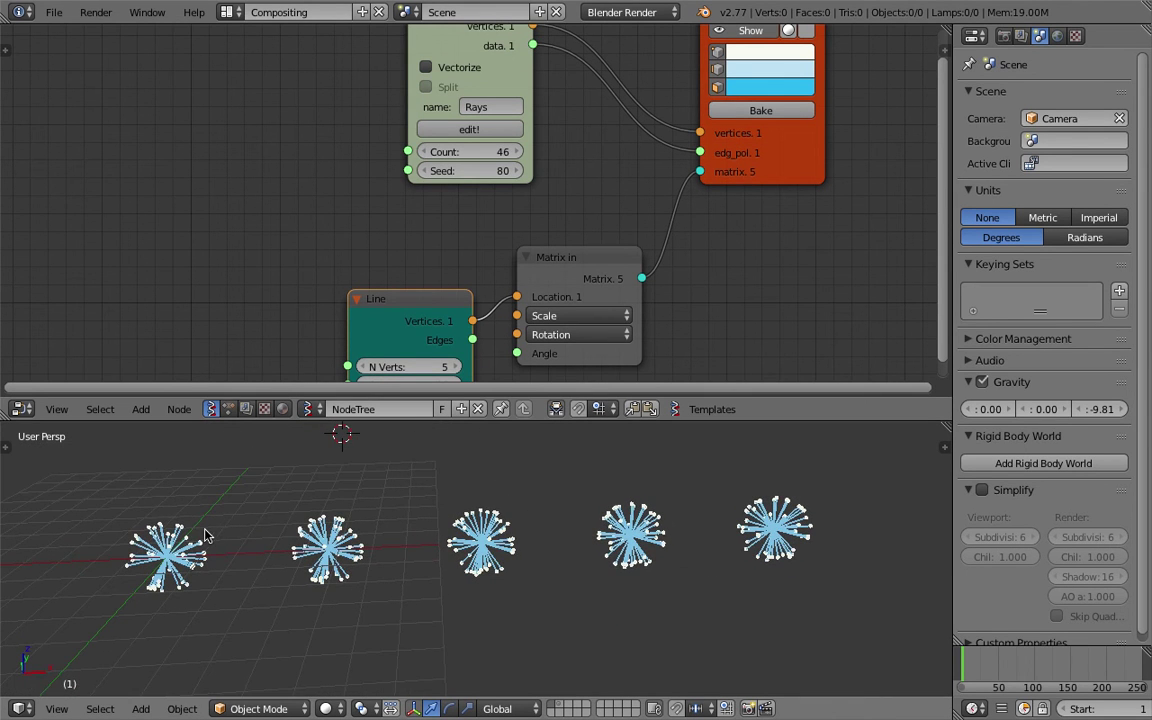
{"action": "middle_click_drag", "start_coordinate": [376, 523], "coordinate": [585, 546]}
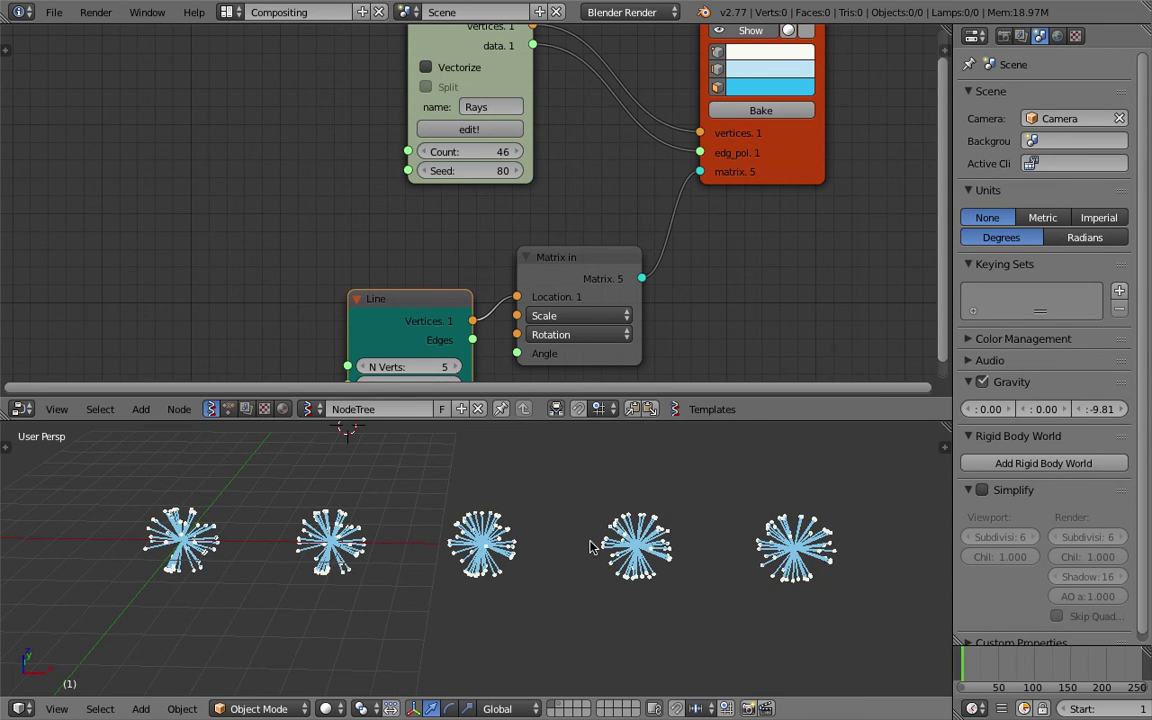
Align the Line node with Matrix in, nudge the Rays node and give the node editor slightly more height
{"action": "middle_click_drag", "start_coordinate": [333, 237], "coordinate": [334, 250]}
{"action": "left_click_drag", "start_coordinate": [417, 308], "coordinate": [428, 266]}
{"action": "middle_click_drag", "start_coordinate": [395, 264], "coordinate": [431, 279]}
{"action": "scroll", "coordinate": [431, 279], "scroll_direction": "down", "scroll_amount": 1}
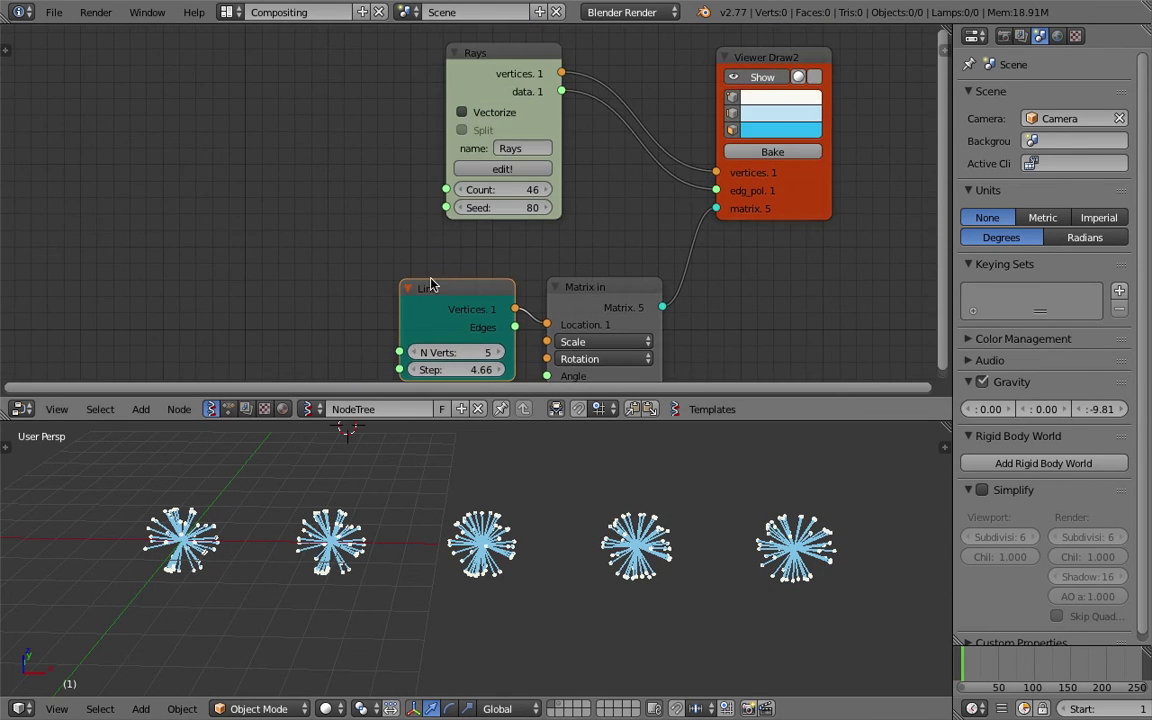
{"action": "left_click_drag", "start_coordinate": [544, 420], "coordinate": [548, 438]}
{"action": "scroll", "coordinate": [557, 519], "scroll_direction": "down", "scroll_amount": 1}
{"action": "scroll", "coordinate": [558, 519], "scroll_direction": "up", "scroll_amount": 1, "text": "shift"}
{"action": "scroll", "coordinate": [560, 519], "scroll_direction": "up", "scroll_amount": 1}
{"action": "middle_click_drag", "start_coordinate": [539, 538], "coordinate": [507, 537]}
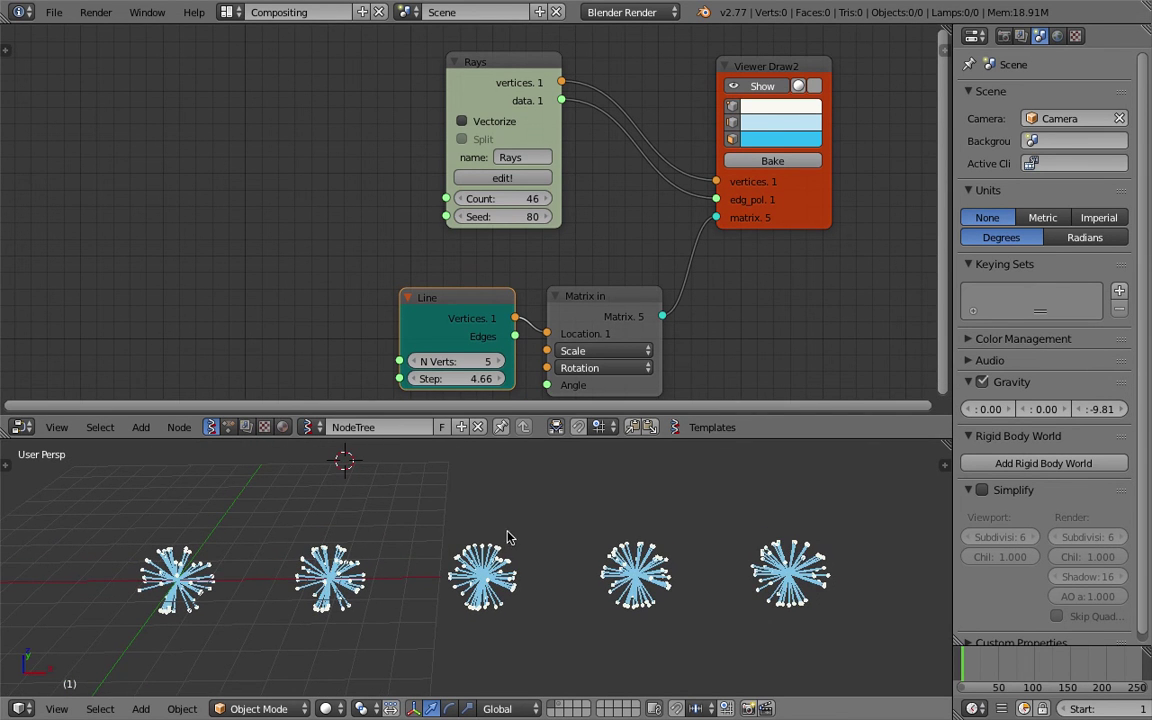
{"action": "middle_click_drag", "start_coordinate": [448, 258], "coordinate": [426, 257]}
{"action": "left_click_drag", "start_coordinate": [461, 69], "coordinate": [453, 63]}
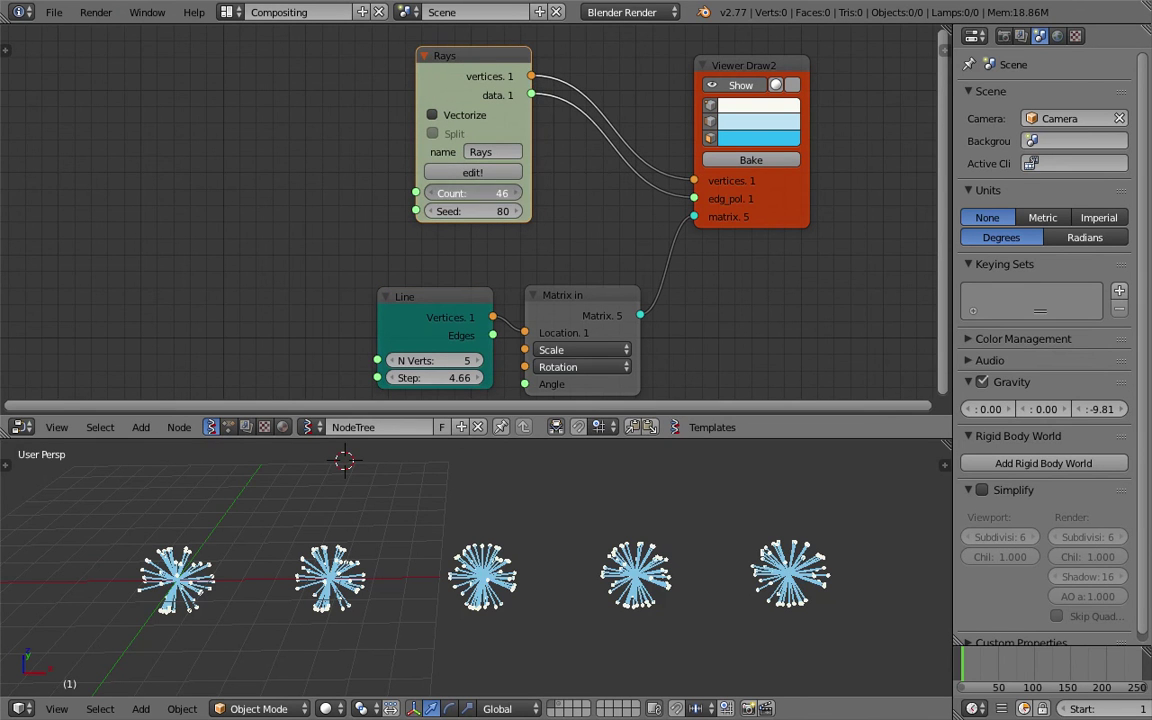
{"action": "key", "text": "shift+a"}
{"action": "left_click", "coordinate": [165, 101]}
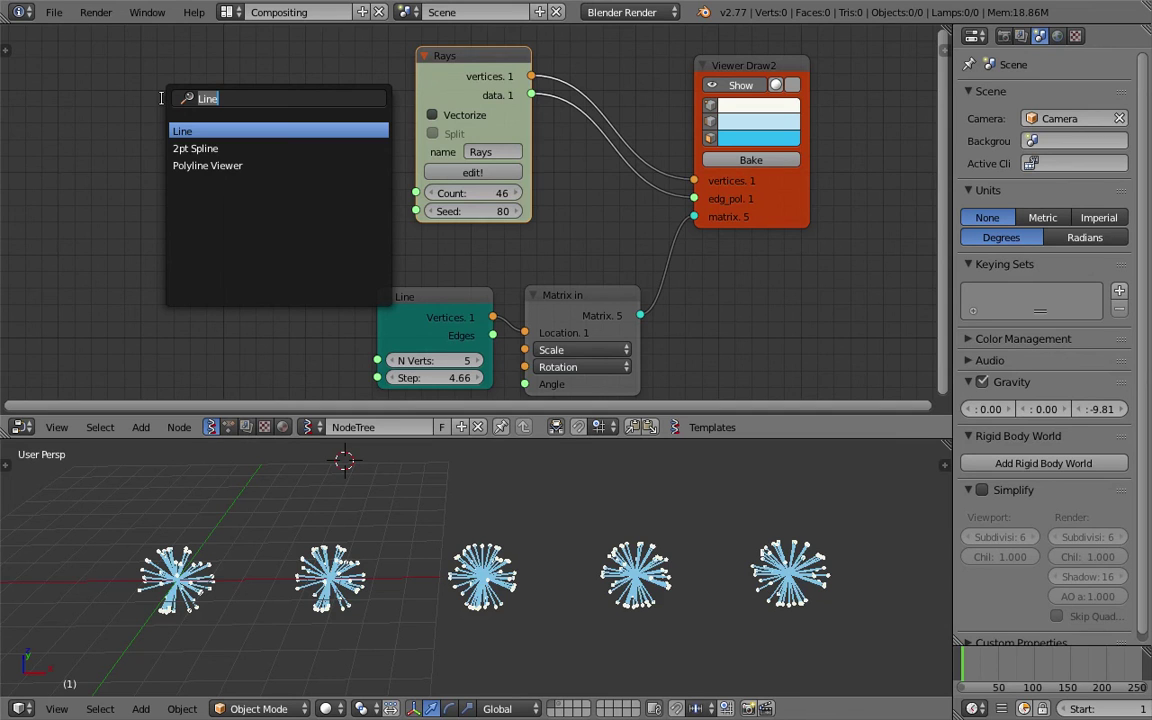
{"action": "key", "text": "Down"}
{"action": "key", "text": "Escape"}
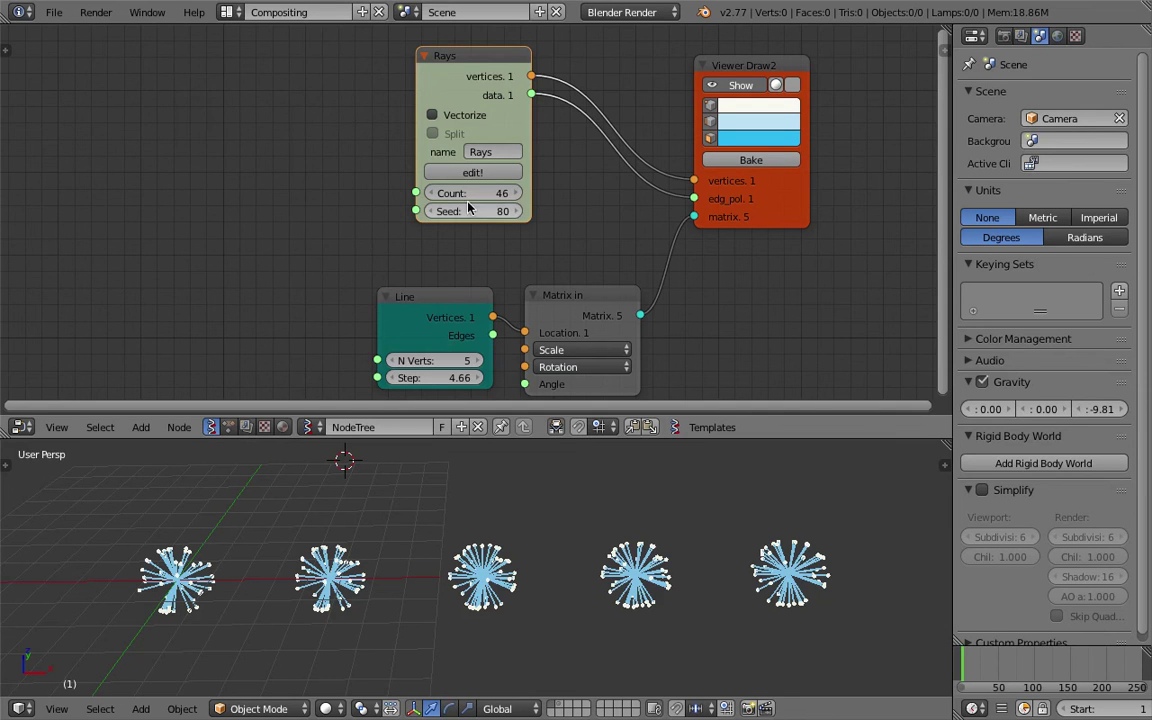
Add a List Range Int node beside the Rays node and switch it to Count mode
{"action": "key", "text": "shift+a"}
{"action": "left_click", "coordinate": [210, 137]}
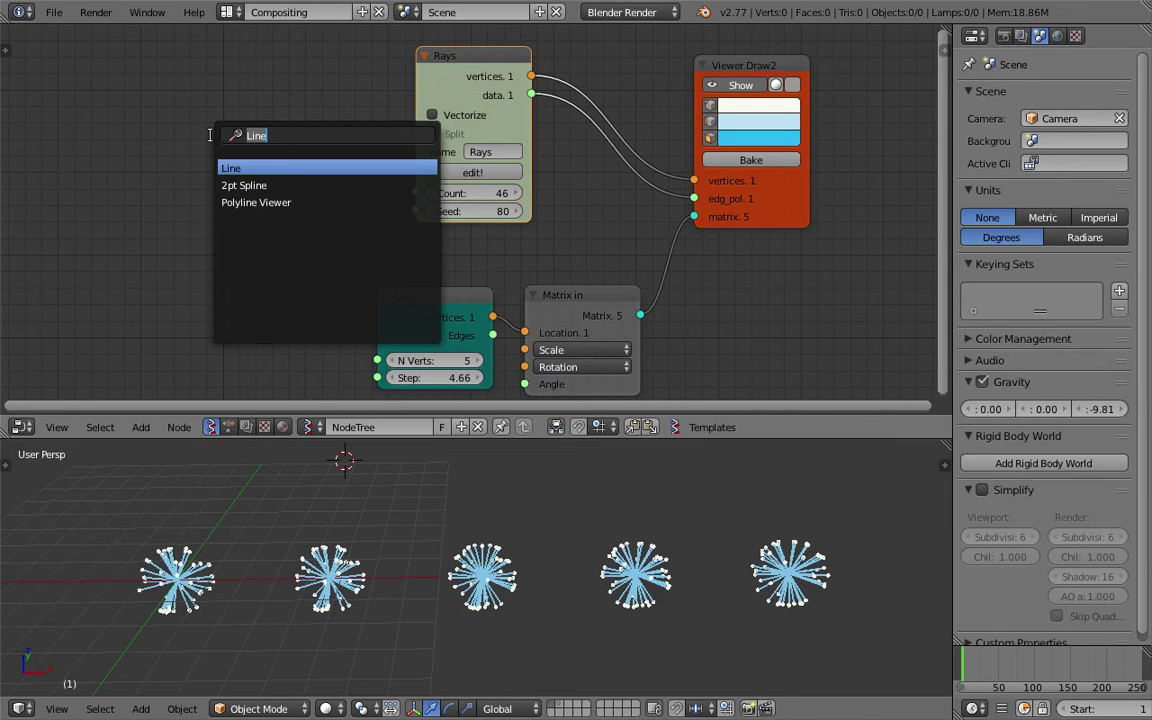
{"action": "type", "text": "range"}
{"action": "key", "text": "Return"}
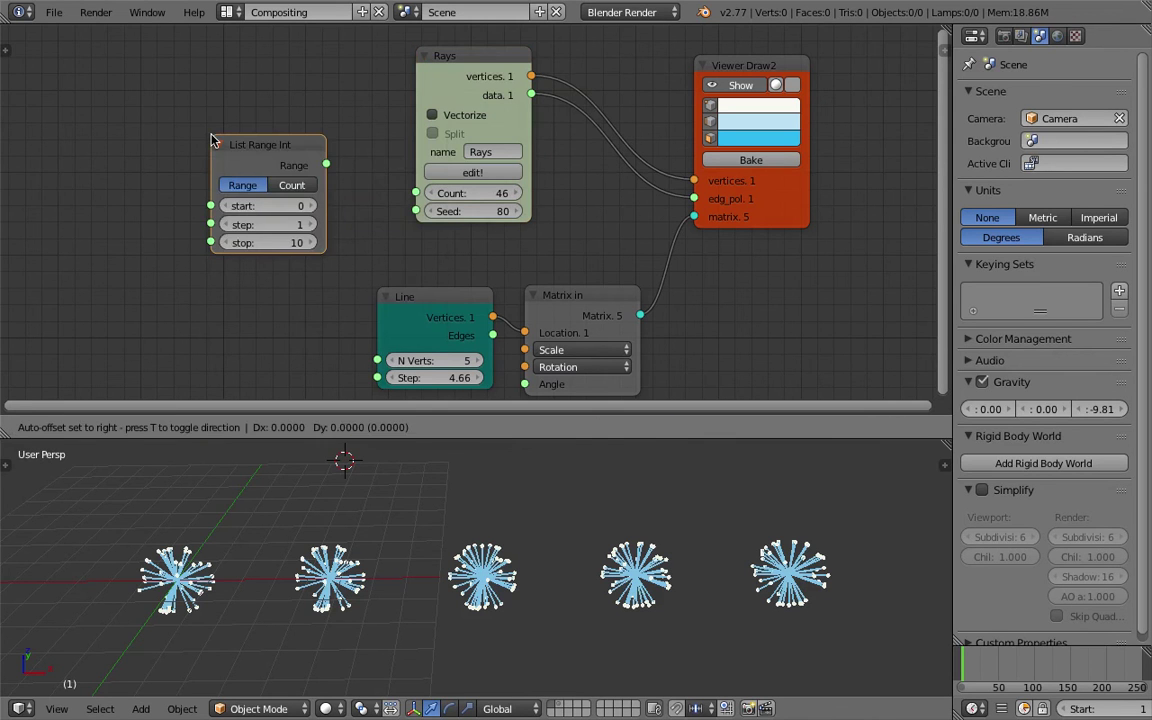
{"action": "left_click", "coordinate": [138, 117]}
{"action": "left_click", "coordinate": [218, 163]}
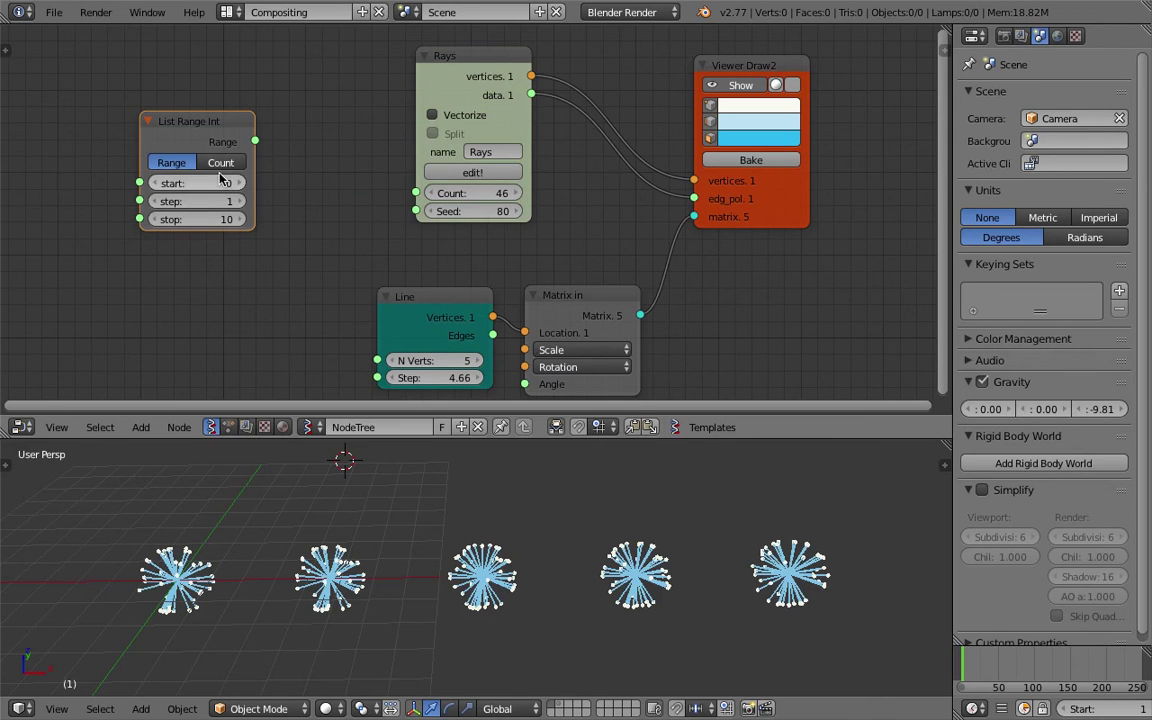
{"action": "left_click", "coordinate": [171, 162]}
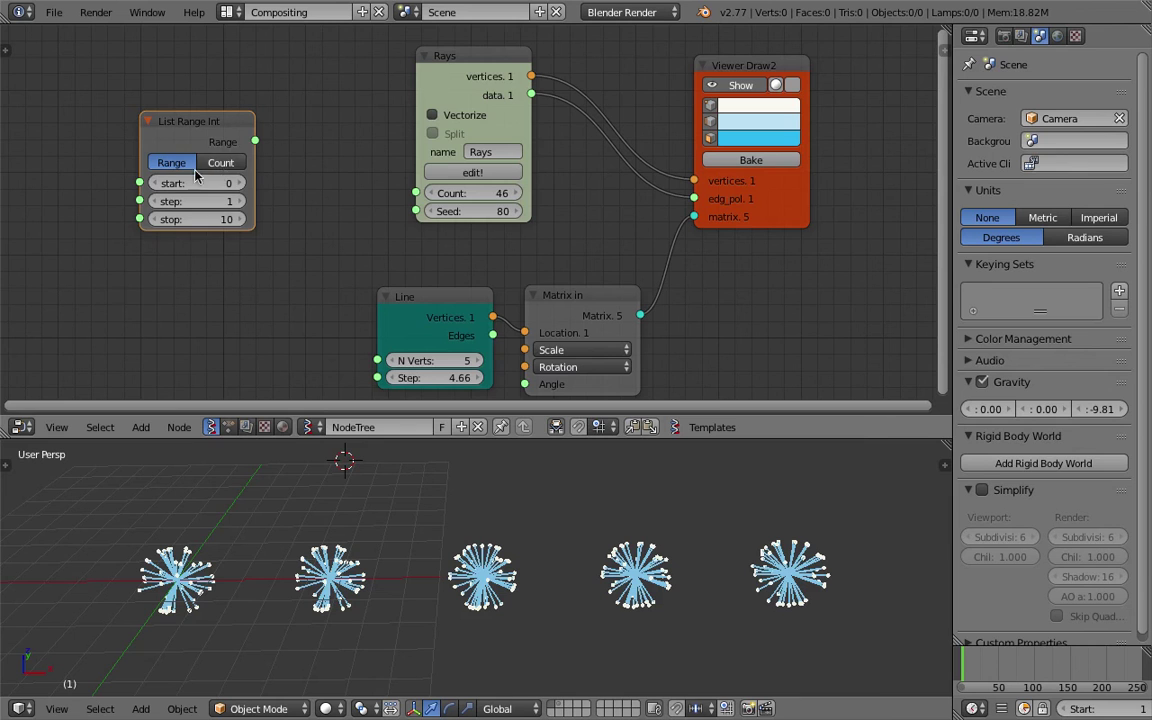
{"action": "left_click", "coordinate": [236, 163]}
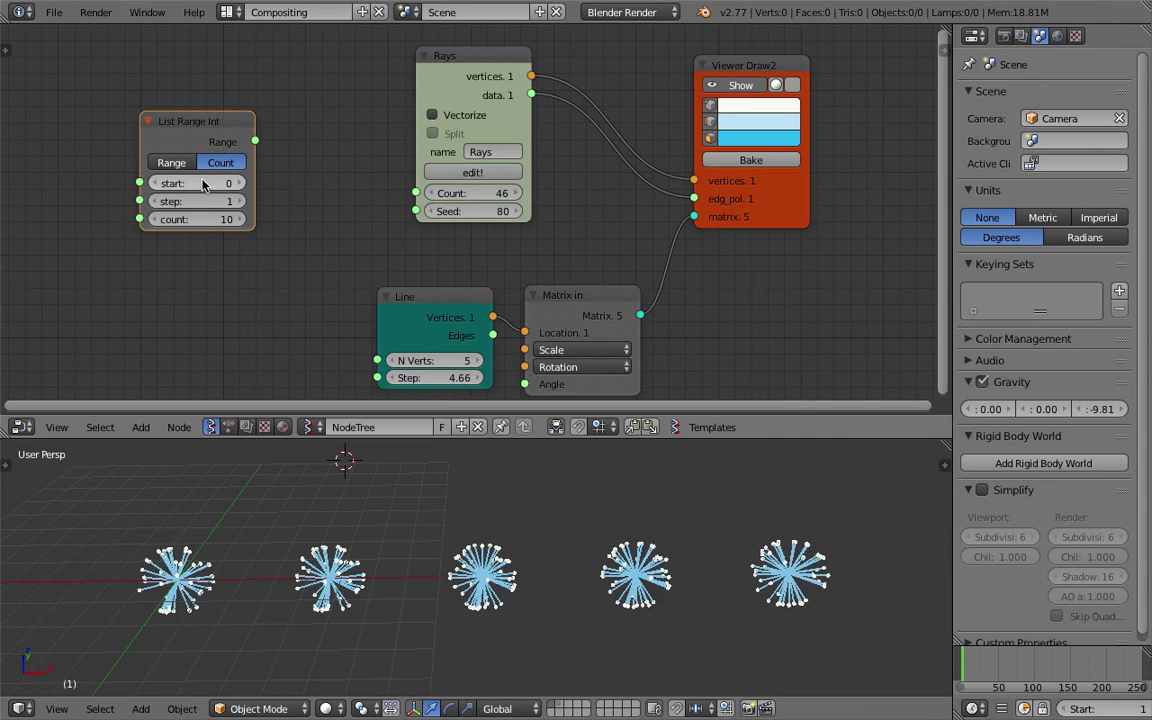
Set List Range Int's start to 5 and connect its Range output to the Rays node's Count
{"action": "left_click", "coordinate": [227, 184]}
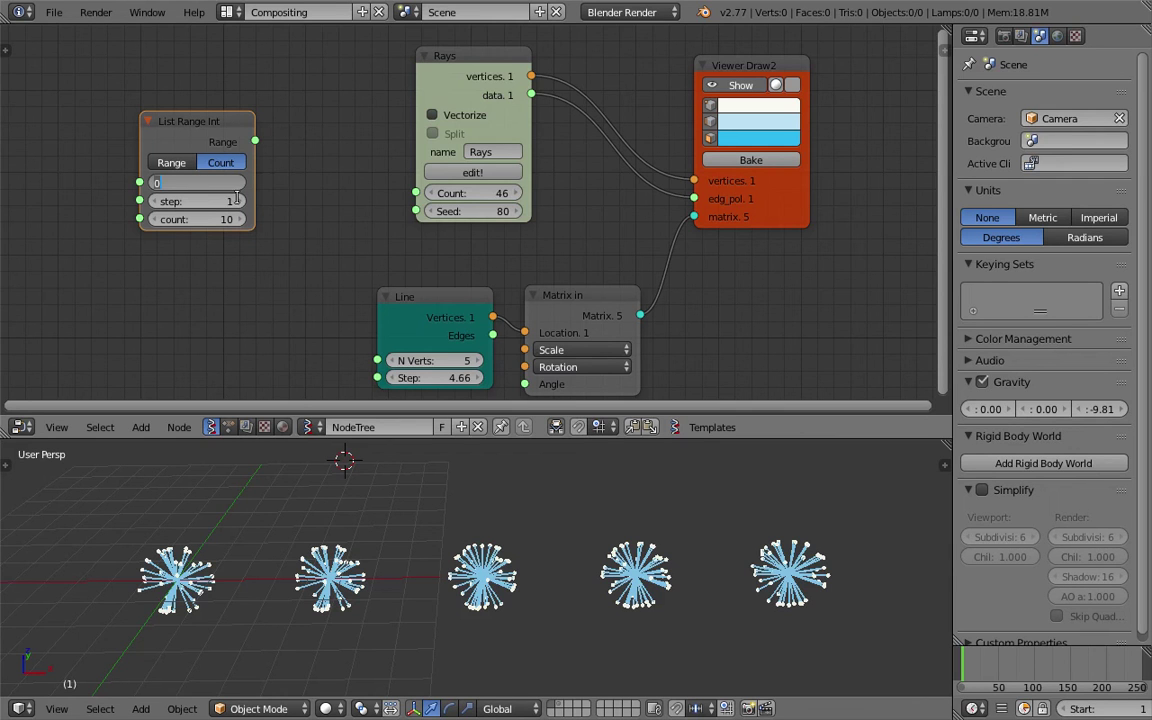
{"action": "type", "text": "5"}
{"action": "key", "text": "Return"}
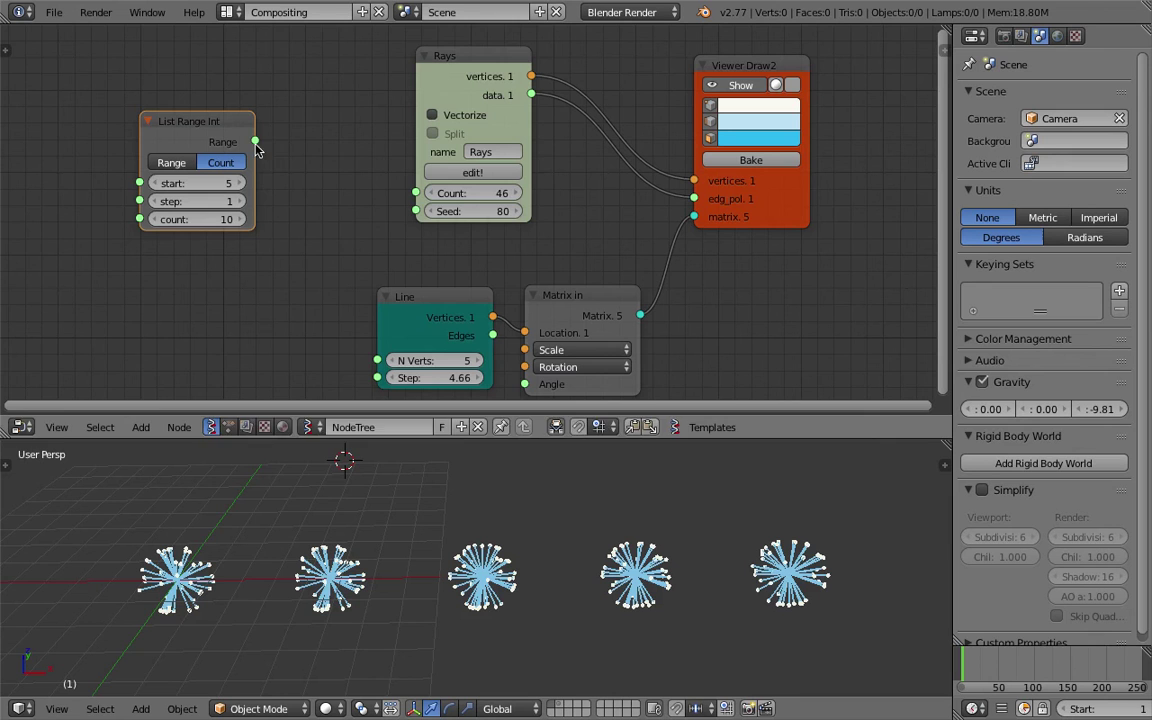
{"action": "left_click_drag", "start_coordinate": [256, 146], "coordinate": [276, 148]}
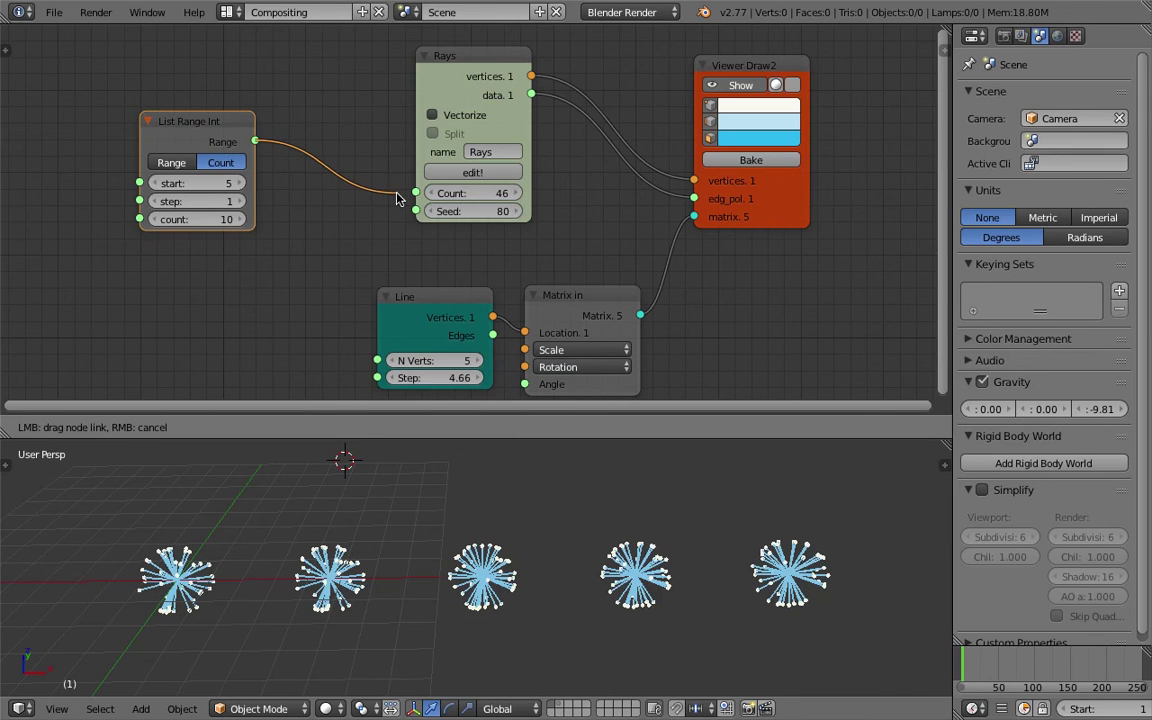
{"action": "left_click_drag", "start_coordinate": [398, 198], "coordinate": [410, 198]}
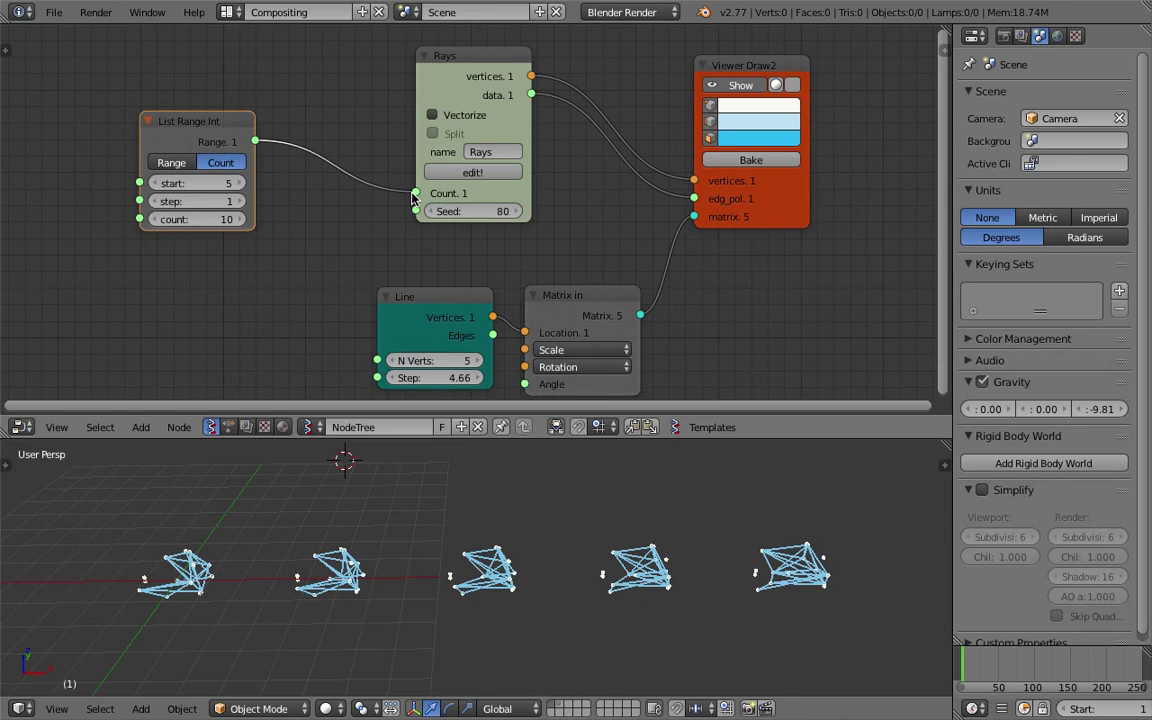
{"action": "middle_click_drag", "start_coordinate": [635, 604], "coordinate": [568, 581]}
{"action": "left_click", "coordinate": [540, 495]}
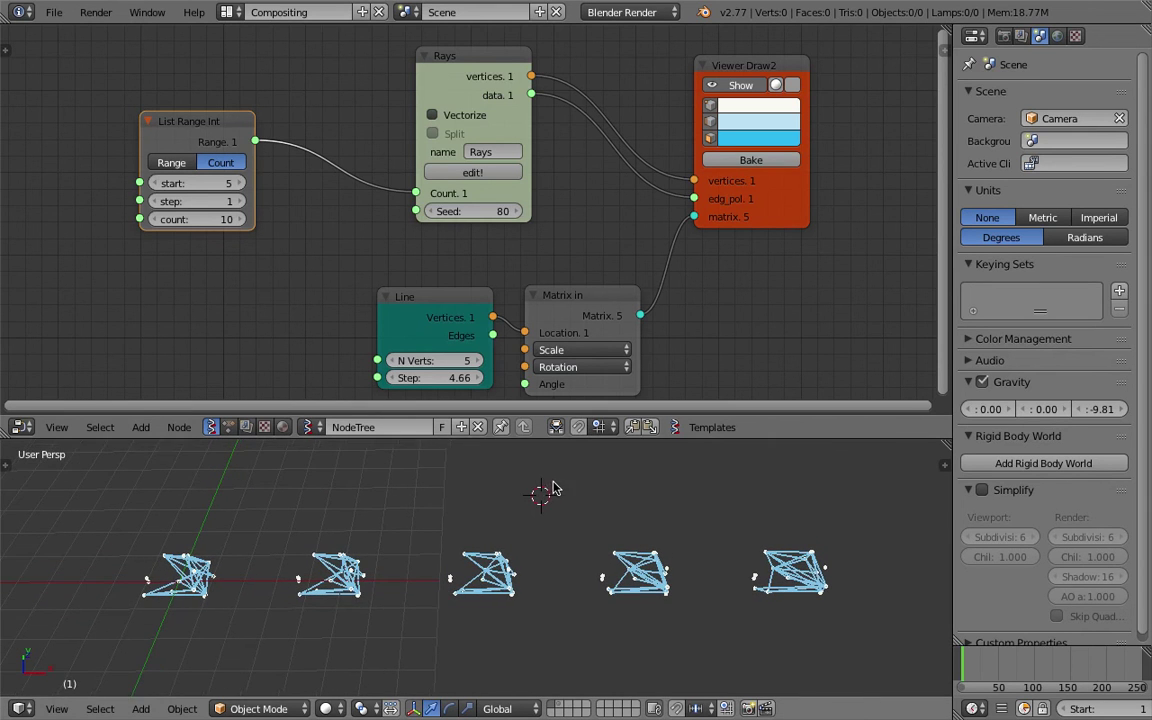
Enable Vectorize and Split on the Rays node and inspect the bursts in the 3D viewport
{"action": "left_click", "coordinate": [465, 116]}
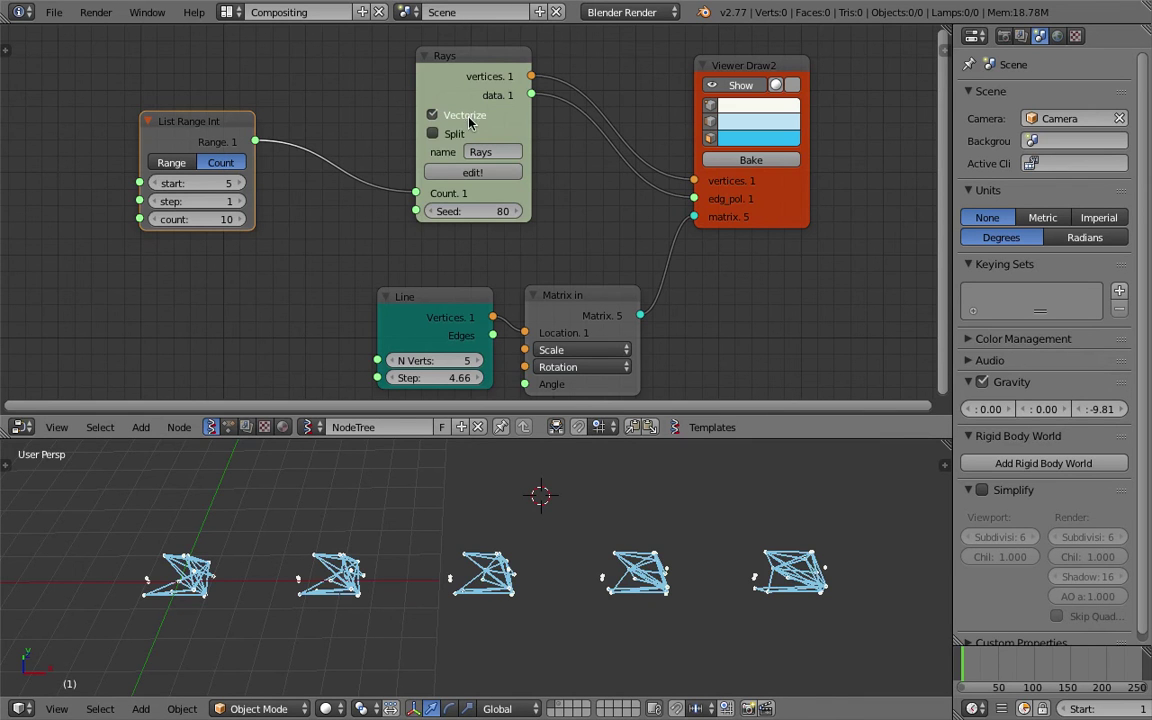
{"action": "left_click", "coordinate": [433, 133]}
{"action": "middle_click_drag", "start_coordinate": [600, 515], "coordinate": [557, 475]}
{"action": "middle_click_drag", "start_coordinate": [248, 628], "coordinate": [251, 653]}
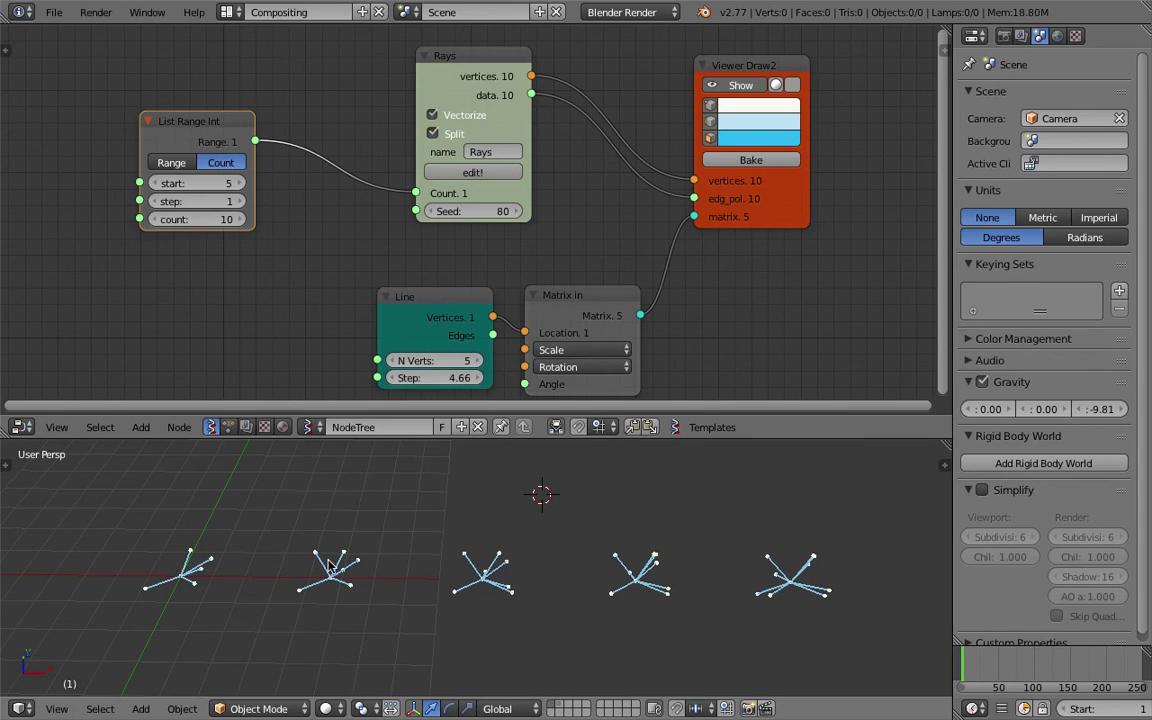
{"action": "middle_click_drag", "start_coordinate": [637, 575], "coordinate": [707, 565]}
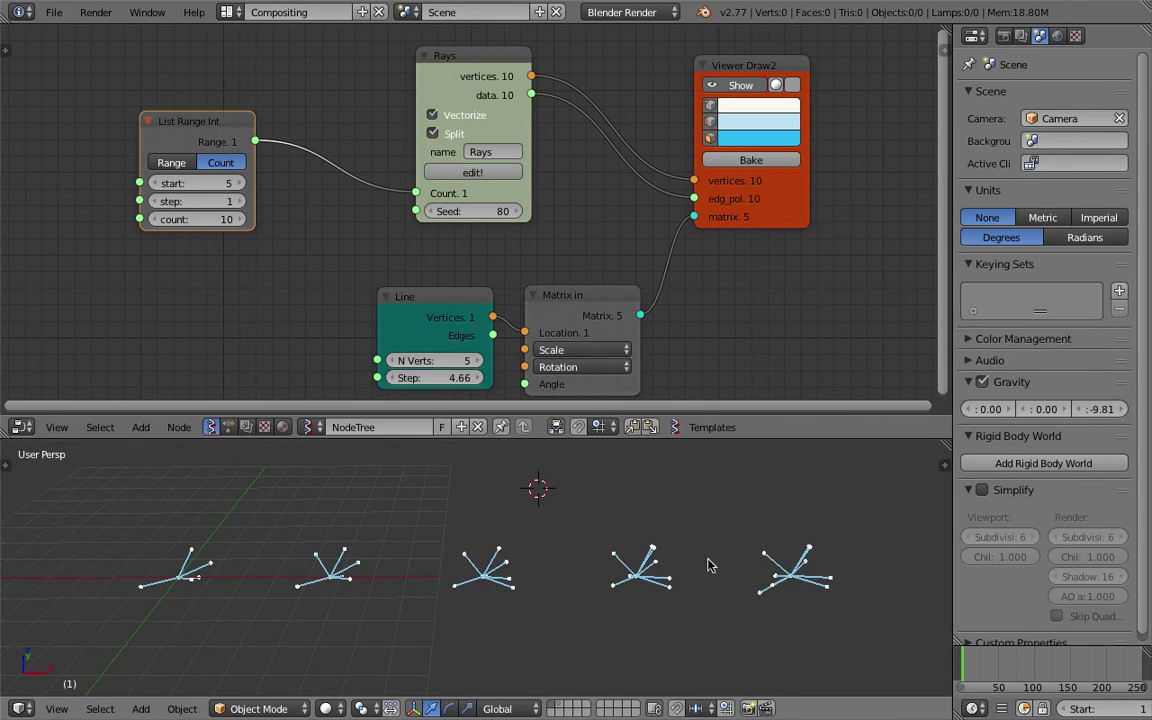
Set List Range Int's step to 5
{"action": "left_click", "coordinate": [210, 205]}
{"action": "type", "text": "5"}
{"action": "key", "text": "Return"}
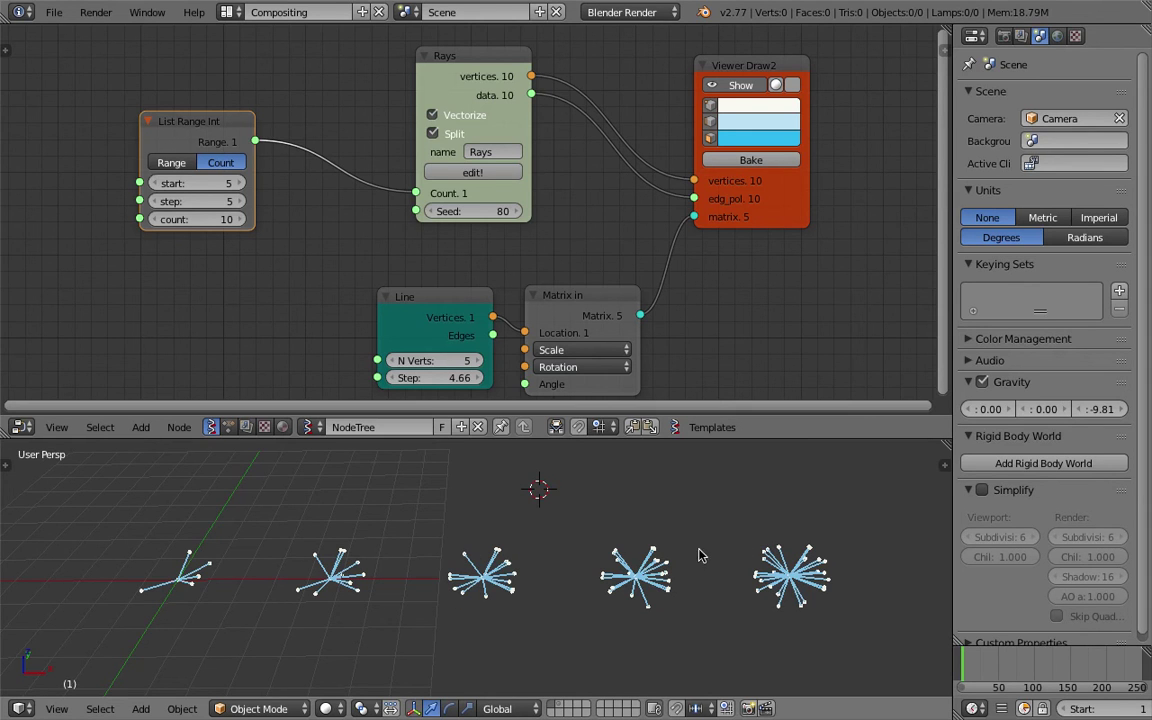
{"action": "left_click", "coordinate": [386, 465]}
{"action": "left_click", "coordinate": [737, 556]}
Set List Range Int's step to 10 and save the file
{"action": "left_click", "coordinate": [213, 201]}
{"action": "type", "text": "10"}
{"action": "key", "text": "Return"}
{"action": "middle_click_drag", "start_coordinate": [440, 592], "coordinate": [496, 578]}
{"action": "key", "text": "ctrl+s"}
{"action": "left_click", "coordinate": [496, 578]}
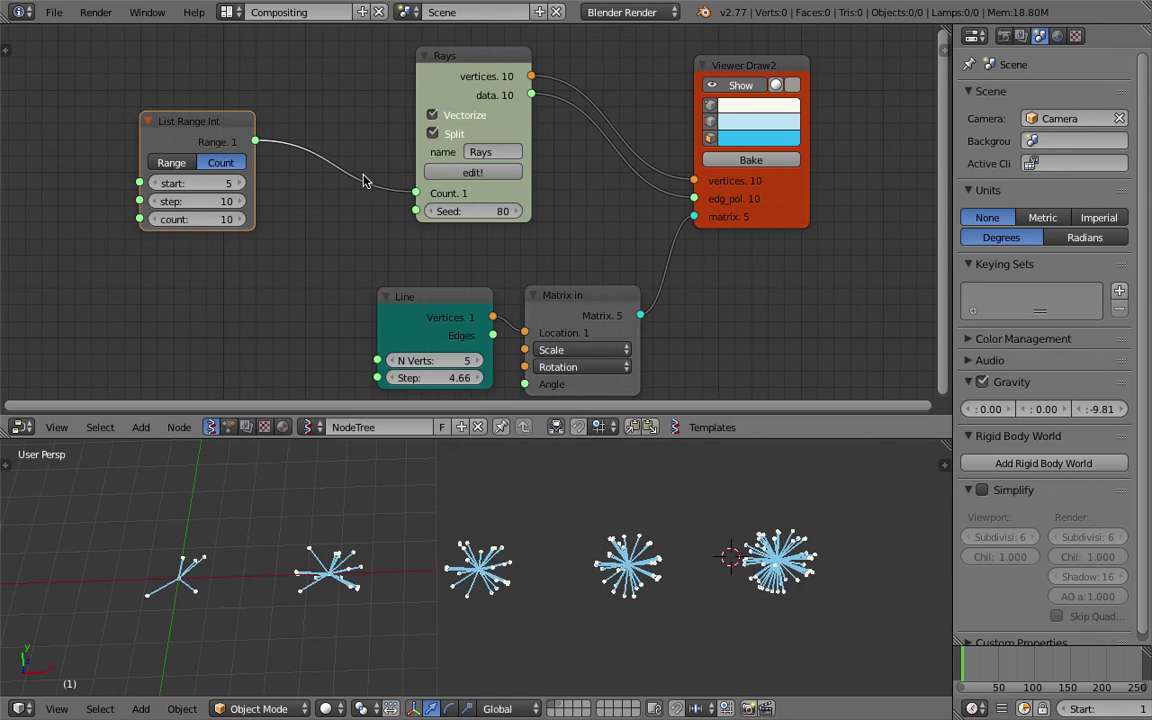
Move List Range Int's link from the Rays node's Count to its Seed, setting Count to 50
{"action": "left_click_drag", "start_coordinate": [225, 119], "coordinate": [215, 147]}
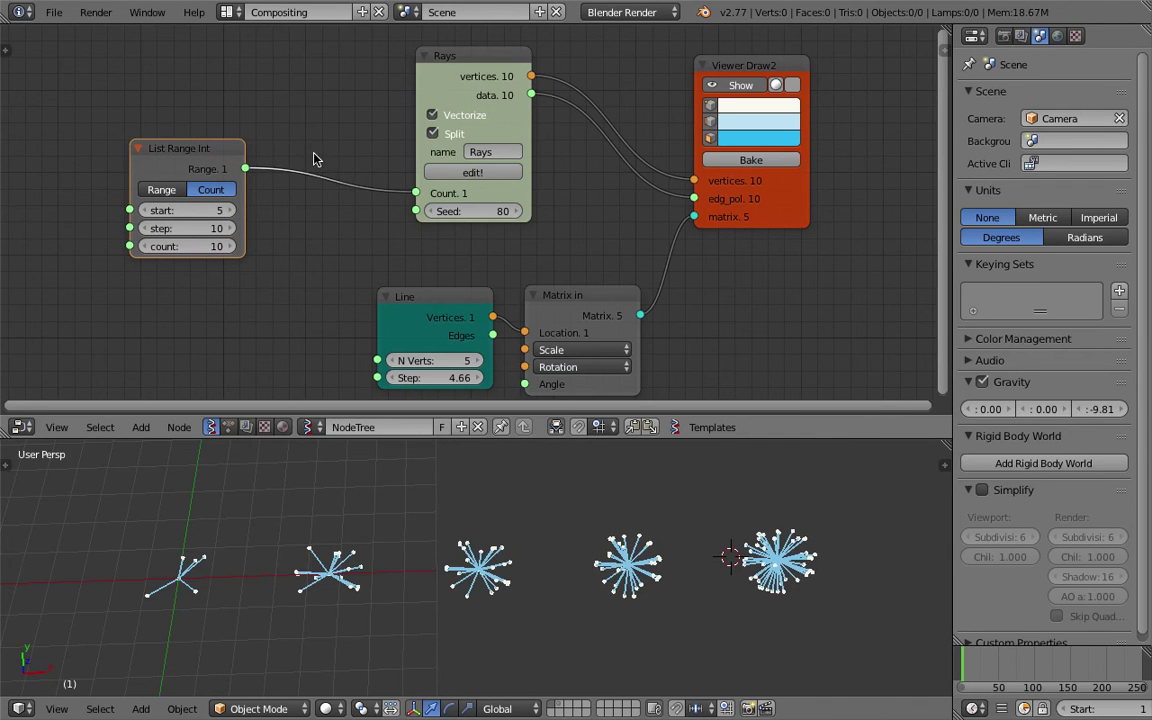
{"action": "left_click_drag", "start_coordinate": [318, 142], "coordinate": [398, 205], "text": "ctrl"}
{"action": "left_click", "coordinate": [478, 196]}
{"action": "type", "text": "50"}
{"action": "key", "text": "Return"}
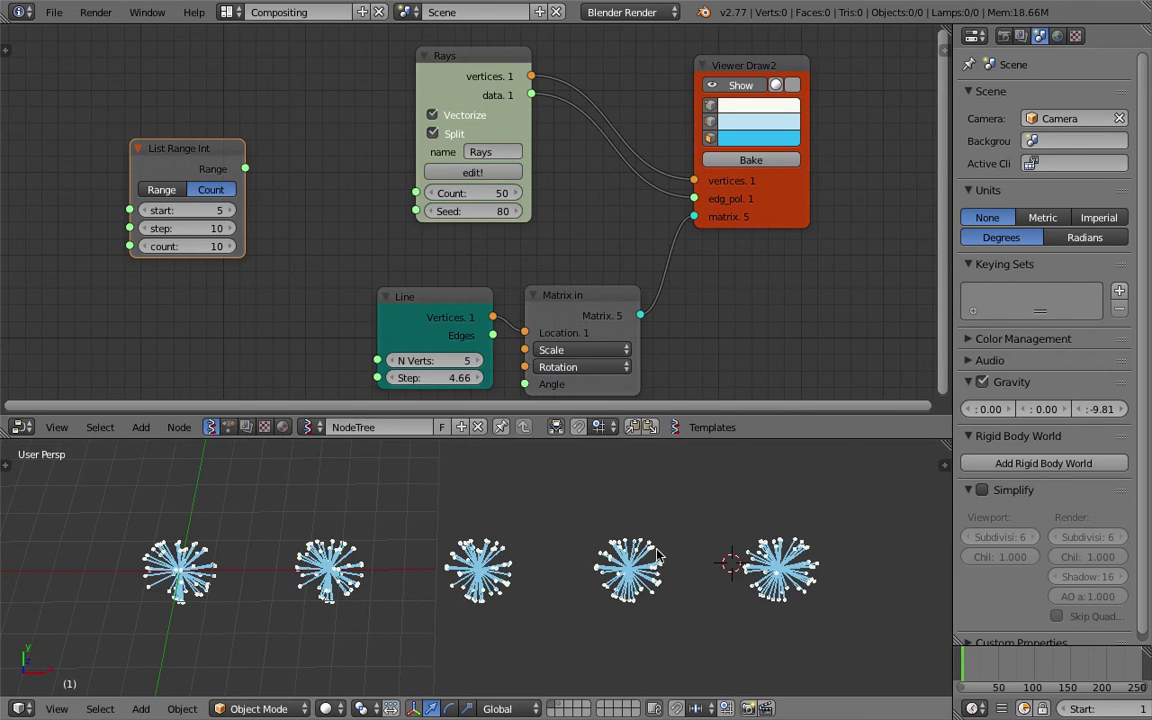
{"action": "left_click_drag", "start_coordinate": [245, 169], "coordinate": [415, 211]}
{"action": "middle_click_drag", "start_coordinate": [479, 527], "coordinate": [268, 341]}
Set List Range Int's step to 153 with a count of 10 and save the file
{"action": "left_click", "coordinate": [200, 250]}
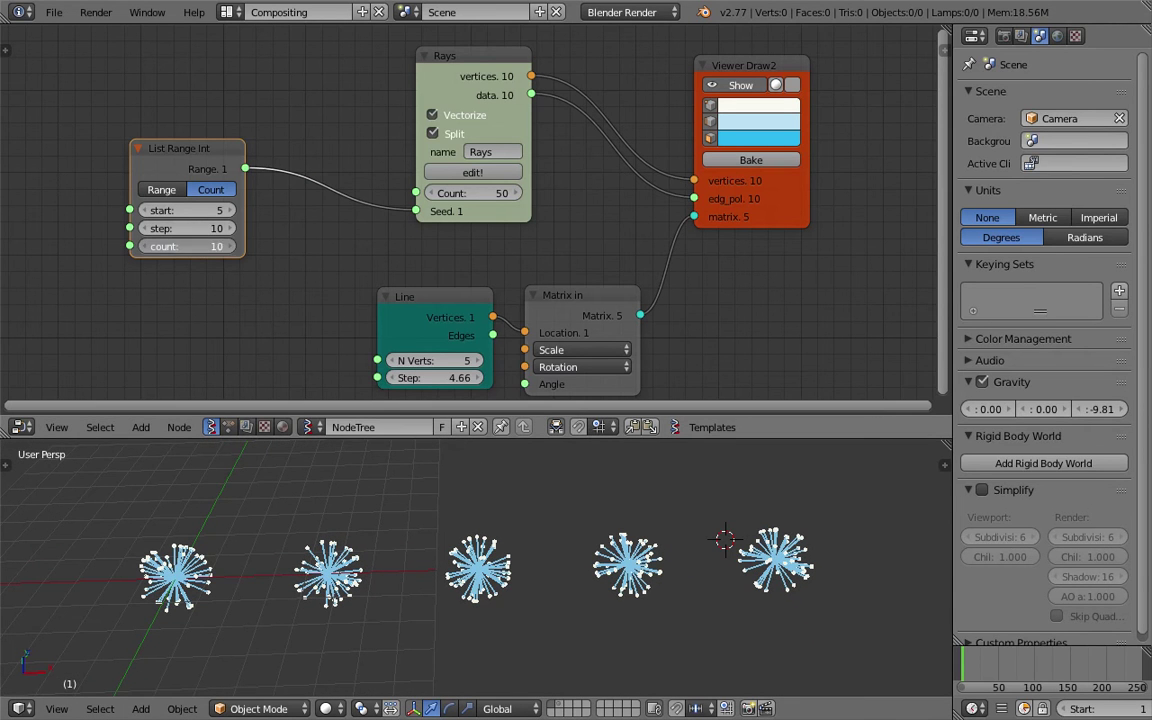
{"action": "left_click", "coordinate": [197, 248]}
{"action": "left_click_drag", "start_coordinate": [199, 248], "coordinate": [340, 229]}
{"action": "type", "text": "10"}
{"action": "key", "text": "Return"}
{"action": "middle_click_drag", "start_coordinate": [460, 516], "coordinate": [455, 496]}
{"action": "key", "text": "ctrl+s"}
{"action": "left_click", "coordinate": [465, 487]}
{"action": "scroll", "coordinate": [522, 550], "scroll_direction": "up", "scroll_amount": 3}
{"action": "scroll", "coordinate": [583, 513], "scroll_direction": "down", "scroll_amount": 2}
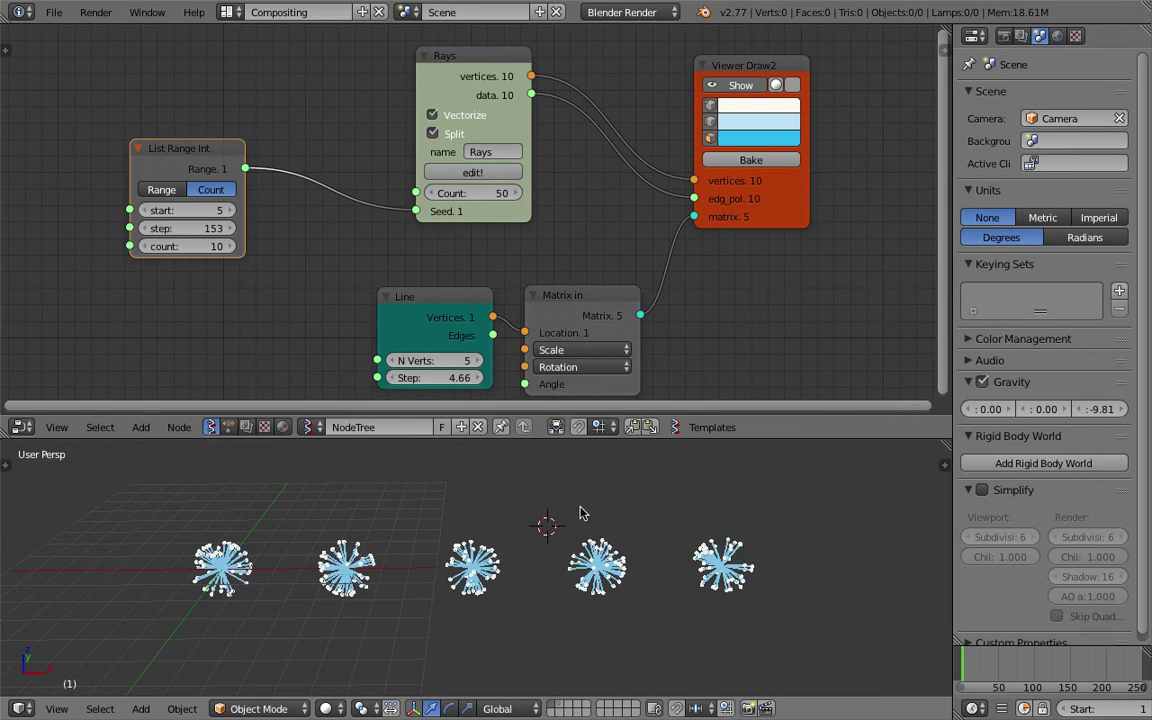
Save the file under the incremented name ansv_dandelion_004.blend
{"action": "middle_click_drag", "start_coordinate": [535, 497], "coordinate": [483, 473]}
{"action": "scroll", "coordinate": [483, 473], "scroll_direction": "up", "scroll_amount": 1}
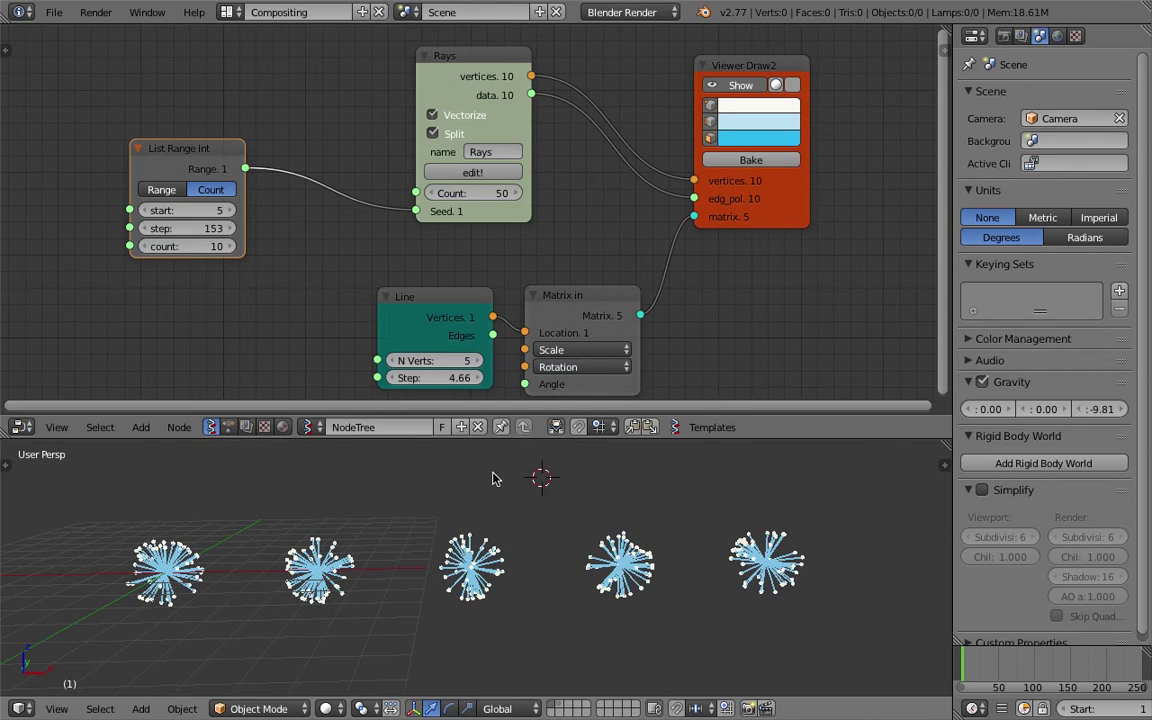
{"action": "scroll", "coordinate": [492, 479], "scroll_direction": "down", "scroll_amount": 1}
{"action": "left_click", "coordinate": [54, 12]}
{"action": "left_click", "coordinate": [127, 168]}
{"action": "key", "text": "KP_Add"}
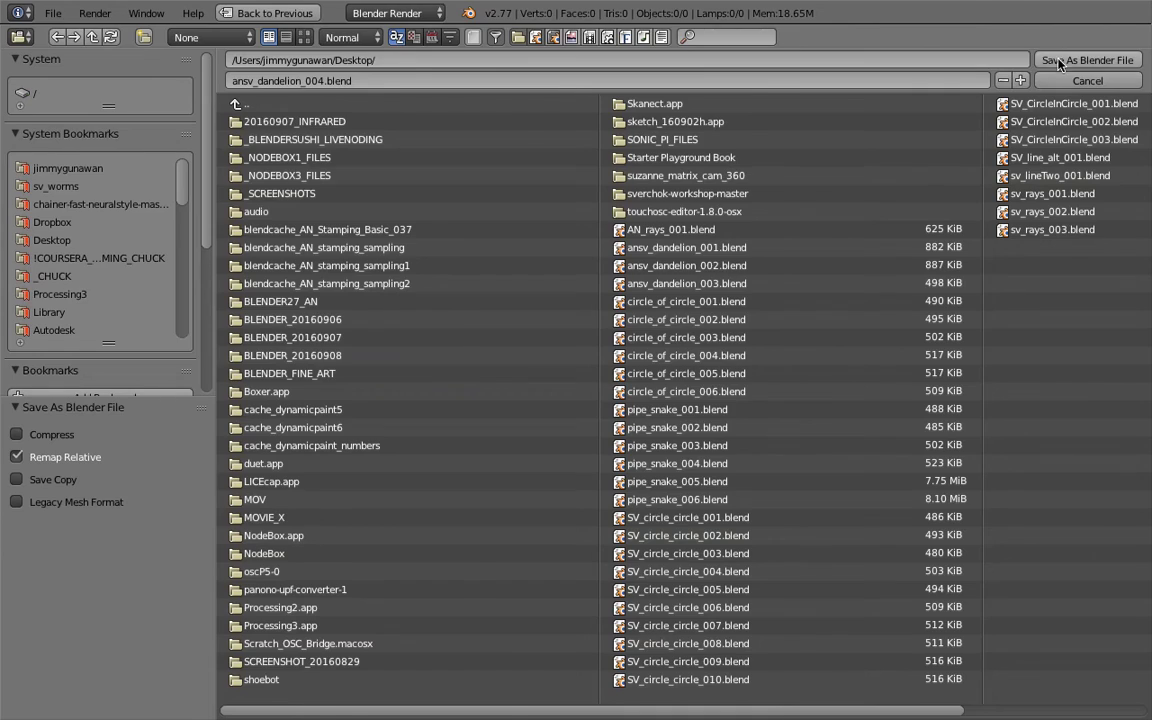
{"action": "left_click", "coordinate": [1000, 52]}
Rearrange the Rays, Viewer Draw2, List Range Int, Matrix in and Line nodes into a tidier layout
{"action": "scroll", "coordinate": [637, 186], "scroll_direction": "down", "scroll_amount": 2}
{"action": "left_click_drag", "start_coordinate": [524, 78], "coordinate": [550, 61]}
{"action": "left_click_drag", "start_coordinate": [730, 84], "coordinate": [761, 85]}
{"action": "left_click_drag", "start_coordinate": [547, 69], "coordinate": [596, 71]}
{"action": "left_click_drag", "start_coordinate": [283, 154], "coordinate": [364, 137]}
{"action": "left_click_drag", "start_coordinate": [623, 280], "coordinate": [650, 249]}
{"action": "left_click_drag", "start_coordinate": [496, 282], "coordinate": [530, 260]}
{"action": "middle_click_drag", "start_coordinate": [530, 261], "coordinate": [397, 254]}
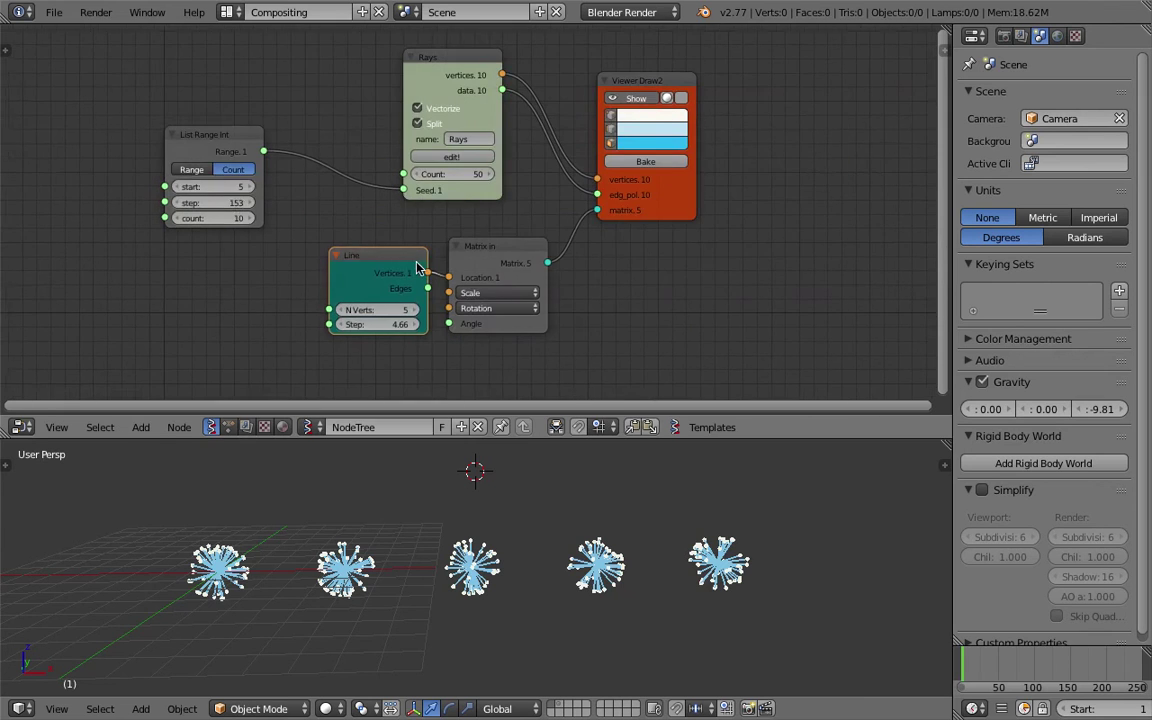
{"action": "scroll", "coordinate": [470, 225], "scroll_direction": "up", "scroll_amount": 1}
{"action": "middle_click_drag", "start_coordinate": [498, 226], "coordinate": [514, 237]}
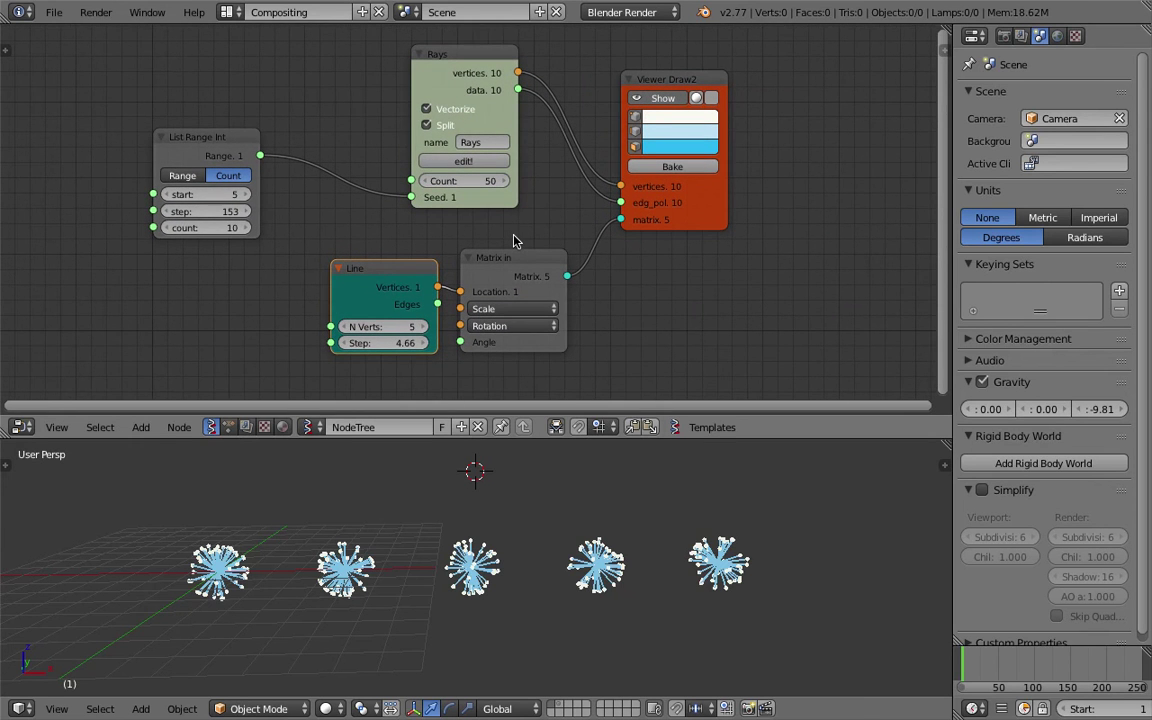
{"action": "middle_click_drag", "start_coordinate": [743, 263], "coordinate": [757, 261]}
{"action": "left_click_drag", "start_coordinate": [689, 80], "coordinate": [733, 87]}
Widen the node editor and 3D view, and make the 3D view taller to show the row of bursts
{"action": "scroll", "coordinate": [611, 553], "scroll_direction": "up", "scroll_amount": 1}
{"action": "left_click", "coordinate": [612, 501]}
{"action": "scroll", "coordinate": [614, 500], "scroll_direction": "down", "scroll_amount": 2}
{"action": "middle_click_drag", "start_coordinate": [617, 499], "coordinate": [611, 485]}
{"action": "left_click", "coordinate": [611, 485]}
{"action": "left_click_drag", "start_coordinate": [951, 338], "coordinate": [982, 338]}
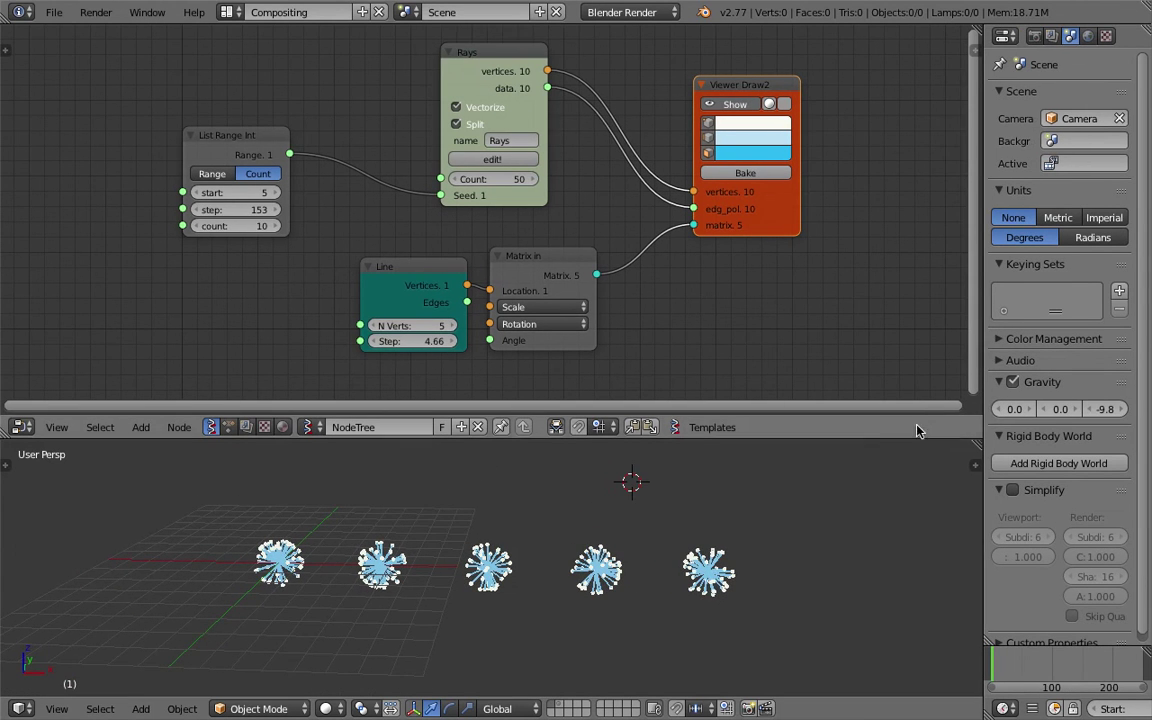
{"action": "left_click_drag", "start_coordinate": [735, 439], "coordinate": [735, 403]}
{"action": "middle_click_drag", "start_coordinate": [735, 473], "coordinate": [585, 465]}
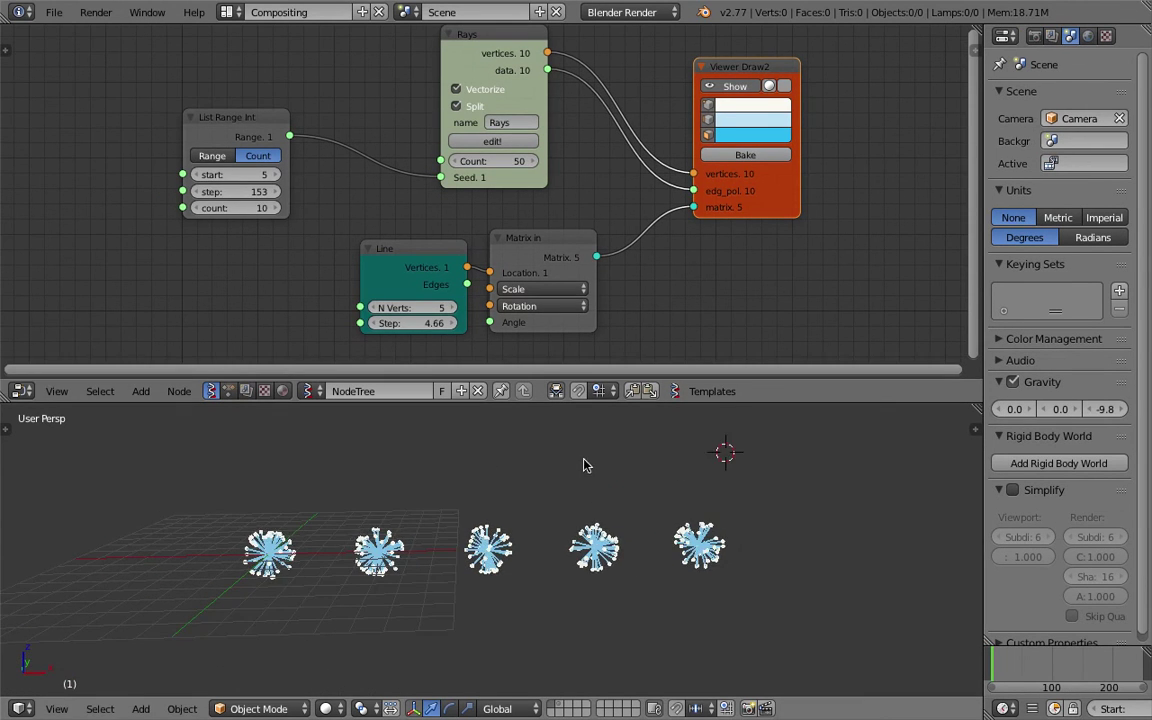
{"action": "left_click", "coordinate": [574, 445]}
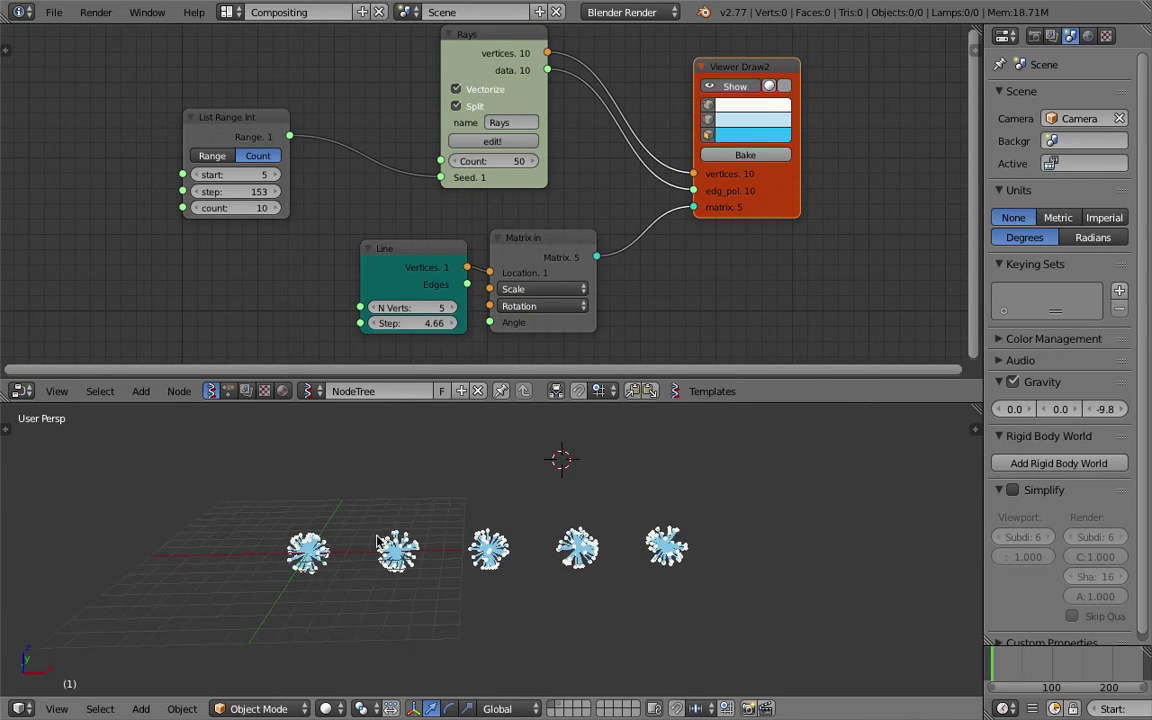
{"action": "middle_click_drag", "start_coordinate": [422, 499], "coordinate": [474, 477]}
{"action": "scroll", "coordinate": [458, 481], "scroll_direction": "up", "scroll_amount": 3}
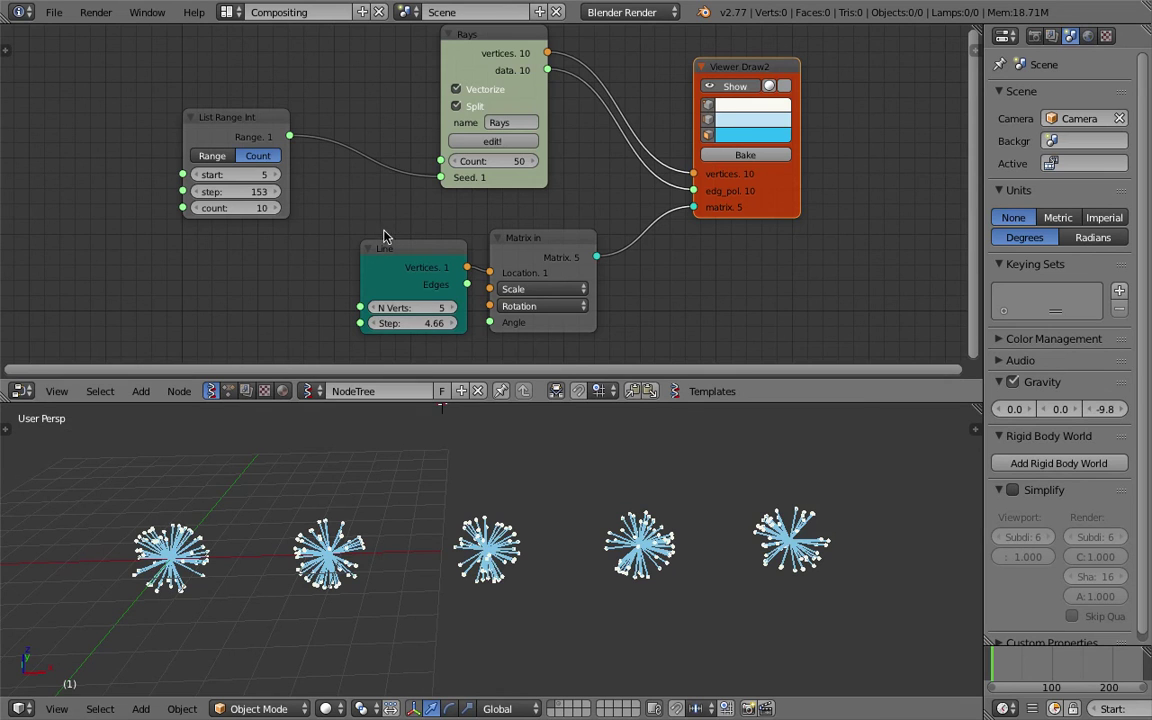
{"action": "middle_click_drag", "start_coordinate": [600, 501], "coordinate": [568, 559]}
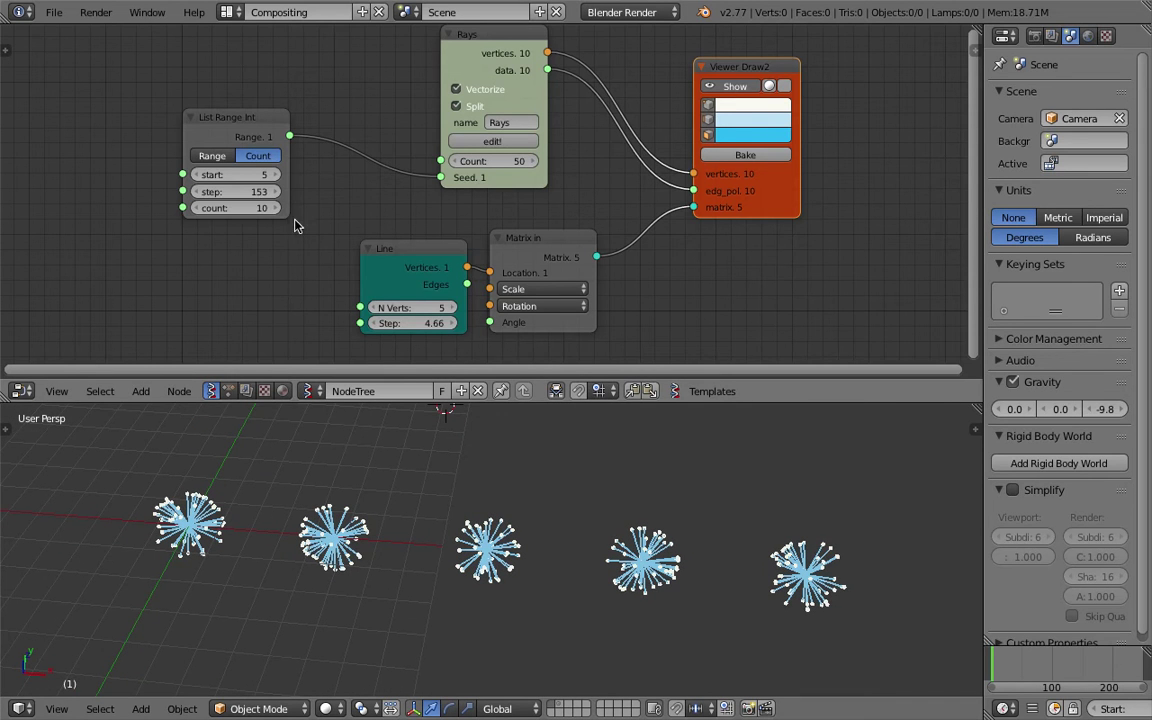
Set the Line node's N Verts to 10
{"action": "middle_click_drag", "start_coordinate": [330, 250], "coordinate": [334, 242]}
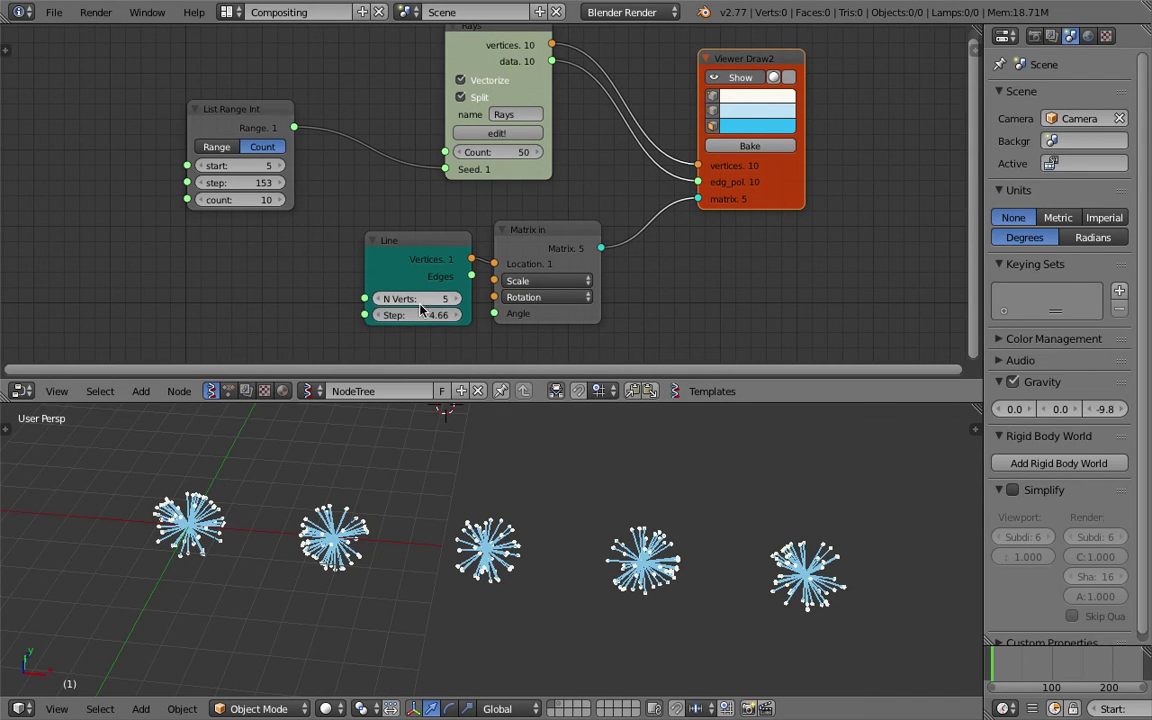
{"action": "left_click", "coordinate": [455, 301]}
{"action": "left_click", "coordinate": [455, 301]}
{"action": "left_click", "coordinate": [455, 301]}
{"action": "left_click", "coordinate": [455, 301]}
{"action": "left_click", "coordinate": [455, 301]}
{"action": "scroll", "coordinate": [686, 548], "scroll_direction": "down", "scroll_amount": 5}
{"action": "mouse_move", "coordinate": [686, 548]}
{"action": "middle_mouse_down"}
{"action": "mouse_move", "coordinate": [714, 539]}
{"action": "mouse_move", "coordinate": [687, 525]}
{"action": "middle_mouse_up"}
{"action": "scroll", "coordinate": [465, 342], "scroll_direction": "up", "scroll_amount": 2}
Space the Line and Matrix in nodes farther apart
{"action": "left_click_drag", "start_coordinate": [393, 258], "coordinate": [373, 252]}
{"action": "left_click_drag", "start_coordinate": [528, 251], "coordinate": [549, 244]}
{"action": "scroll", "coordinate": [578, 504], "scroll_direction": "up", "scroll_amount": 4}
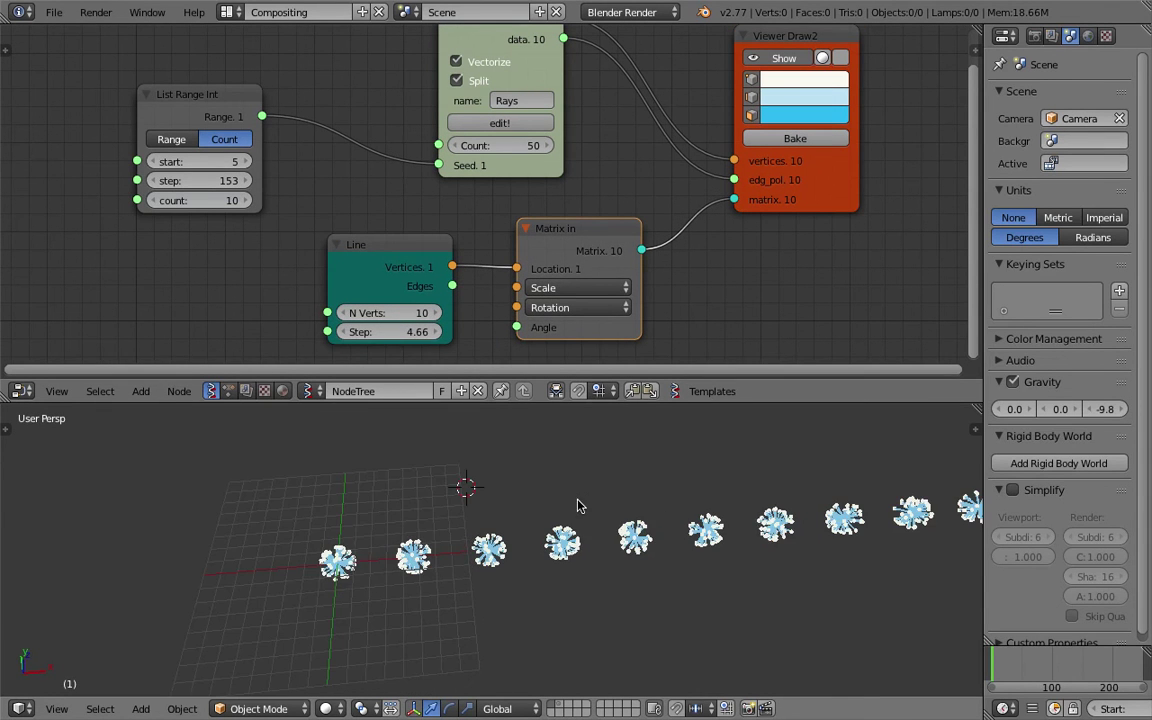
{"action": "scroll", "coordinate": [576, 506], "scroll_direction": "down", "scroll_amount": 2}
{"action": "left_click", "coordinate": [634, 499]}
{"action": "scroll", "coordinate": [634, 499], "scroll_direction": "down", "scroll_amount": 2}
{"action": "mouse_move", "coordinate": [650, 520]}
{"action": "middle_mouse_down"}
{"action": "mouse_move", "coordinate": [656, 550]}
{"action": "mouse_move", "coordinate": [632, 524]}
{"action": "middle_mouse_up"}
{"action": "scroll", "coordinate": [650, 202], "scroll_direction": "down", "scroll_amount": 1}
{"action": "left_click_drag", "start_coordinate": [609, 232], "coordinate": [615, 224]}
{"action": "left_click_drag", "start_coordinate": [409, 243], "coordinate": [425, 237]}
Delete the Matrix in and Line nodes
{"action": "left_click", "coordinate": [543, 224]}
{"action": "key", "text": "x"}
{"action": "left_click", "coordinate": [447, 242]}
{"action": "key", "text": "x"}
Add a new Matrix in node and link its Matrix output to Viewer Draw2's matrix input
{"action": "key", "text": "shift+a"}
{"action": "left_click", "coordinate": [485, 238]}
{"action": "type", "text": "mati"}
{"action": "key", "text": "BackSpace"}
{"action": "key", "text": "BackSpace"}
{"action": "type", "text": "trix"}
{"action": "key", "text": "Down"}
{"action": "key", "text": "Down"}
{"action": "key", "text": "Return"}
{"action": "left_click", "coordinate": [563, 225]}
{"action": "left_click_drag", "start_coordinate": [679, 251], "coordinate": [716, 200]}
Add a Plane node and link its Vertices output to the Matrix in node's Location
{"action": "middle_click_drag", "start_coordinate": [181, 275], "coordinate": [226, 233]}
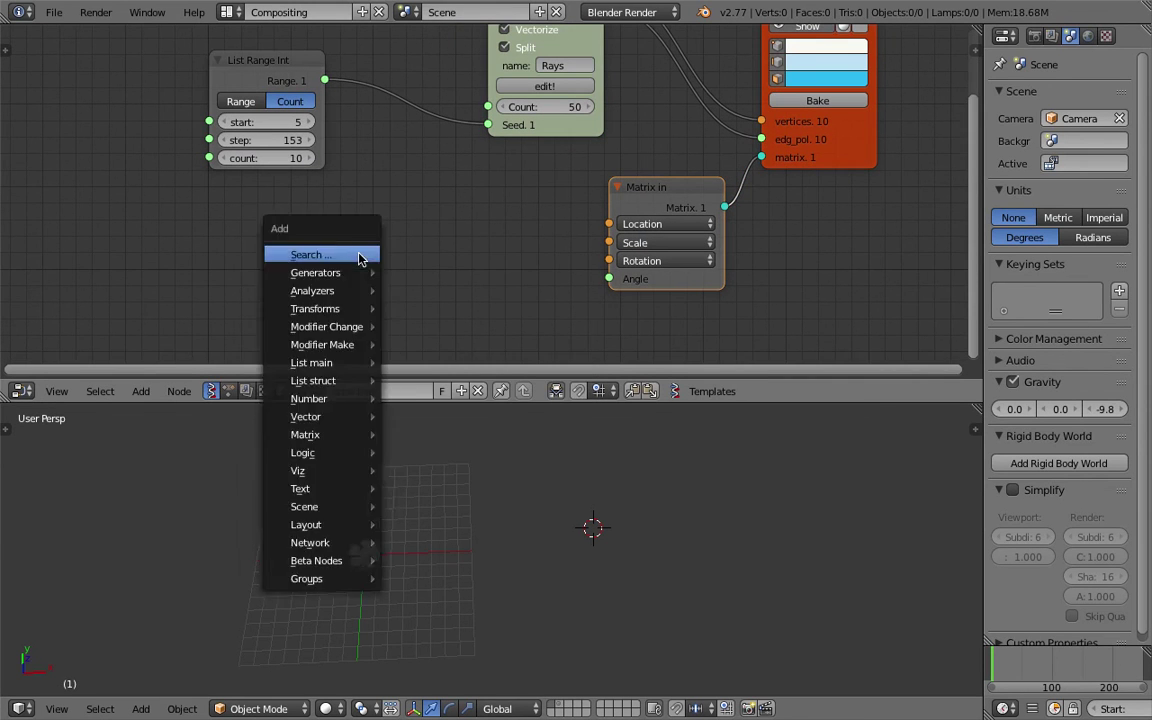
{"action": "key", "text": "shift+a"}
{"action": "left_click", "coordinate": [360, 256]}
{"action": "type", "text": "gridpaln"}
{"action": "key", "text": "BackSpace"}
{"action": "key", "text": "BackSpace"}
{"action": "key", "text": "BackSpace"}
{"action": "type", "text": ";lanlan"}
{"action": "key", "text": "Return"}
{"action": "left_click_drag", "start_coordinate": [571, 217], "coordinate": [608, 224]}
{"action": "left_click_drag", "start_coordinate": [531, 214], "coordinate": [511, 214]}
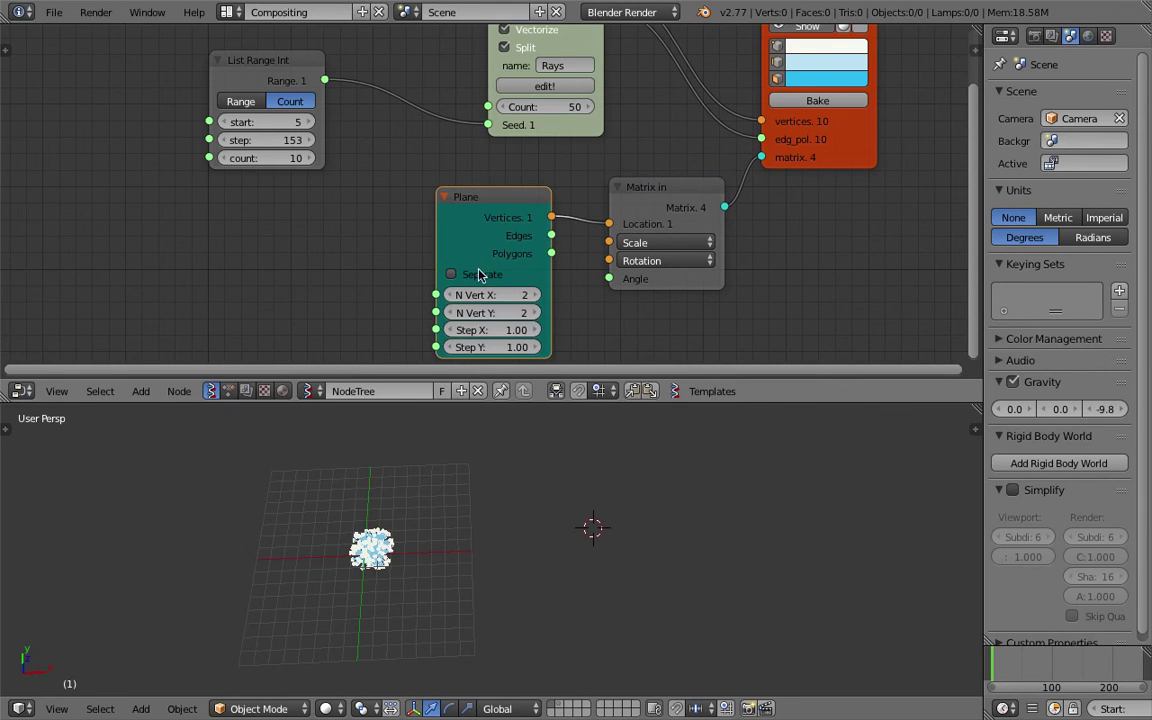
Set the Plane node's N Vert X and Y to 4 and its Step X and Y to 4.78
{"action": "scroll", "coordinate": [479, 273], "scroll_direction": "up", "scroll_amount": 1}
{"action": "middle_click_drag", "start_coordinate": [437, 278], "coordinate": [435, 235]}
{"action": "left_click_drag", "start_coordinate": [499, 260], "coordinate": [502, 271]}
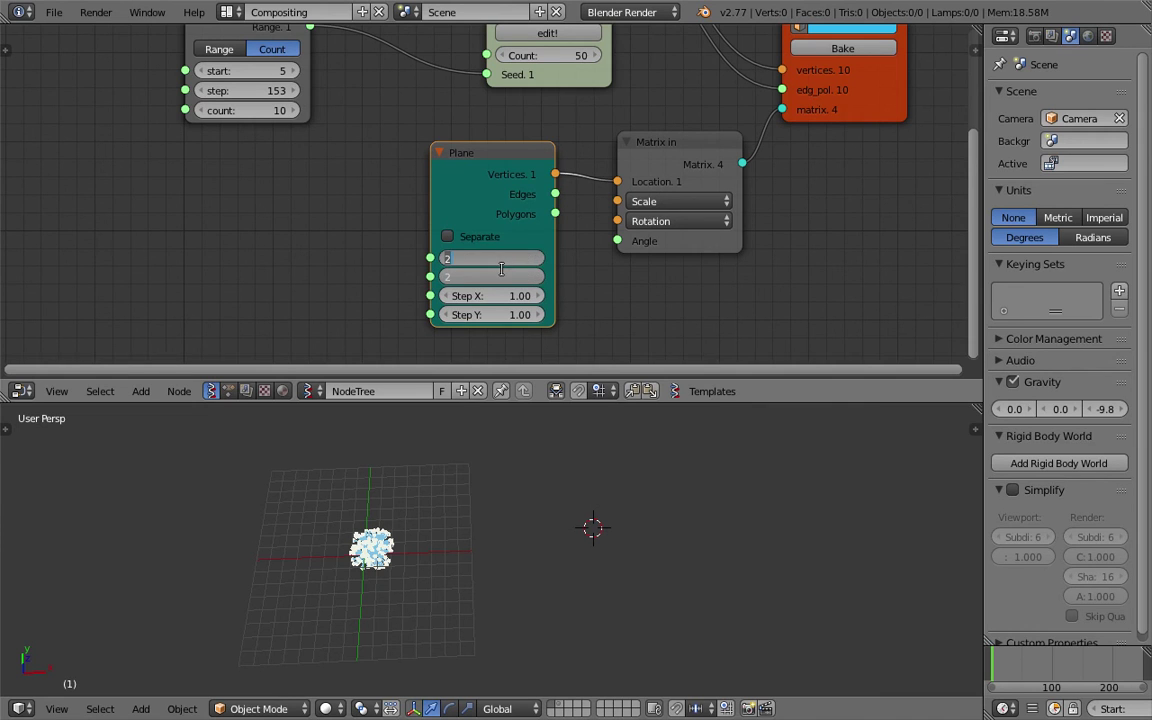
{"action": "key", "text": "Return"}
{"action": "left_click_drag", "start_coordinate": [534, 299], "coordinate": [574, 315]}
{"action": "middle_click_drag", "start_coordinate": [520, 463], "coordinate": [505, 530], "text": "shift"}
Set List Range Int's count to 16 and check the burst variations across the grid
{"action": "left_click", "coordinate": [249, 112]}
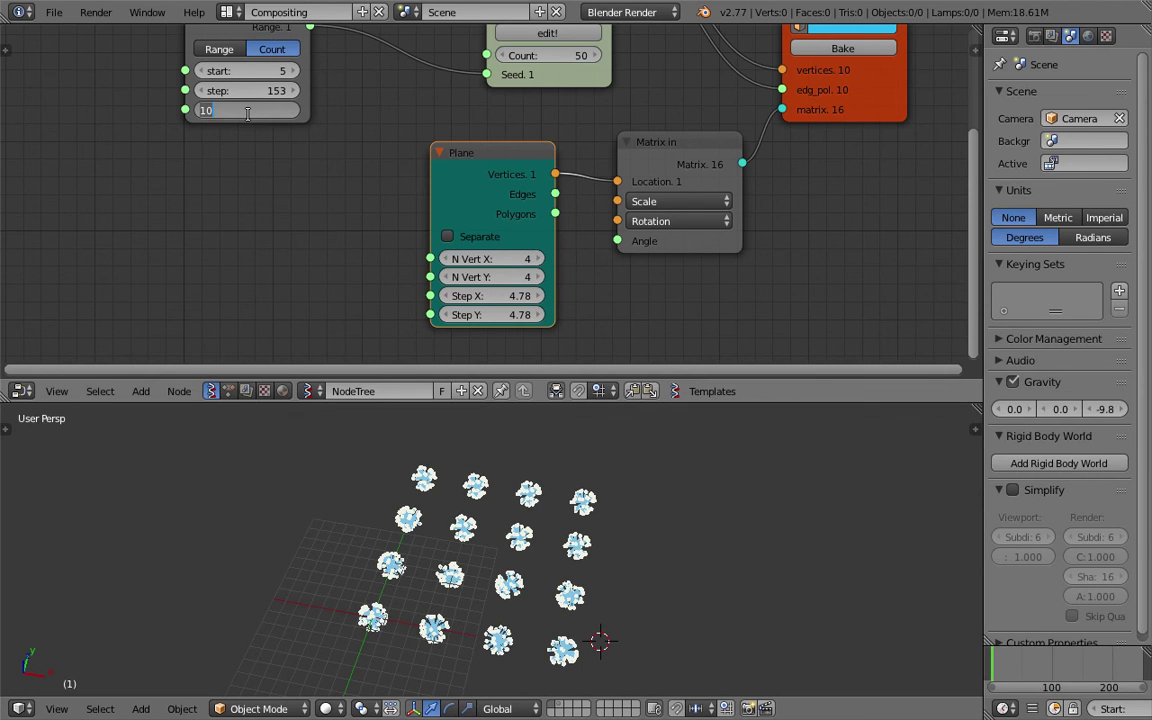
{"action": "type", "text": "16"}
{"action": "key", "text": "Return"}
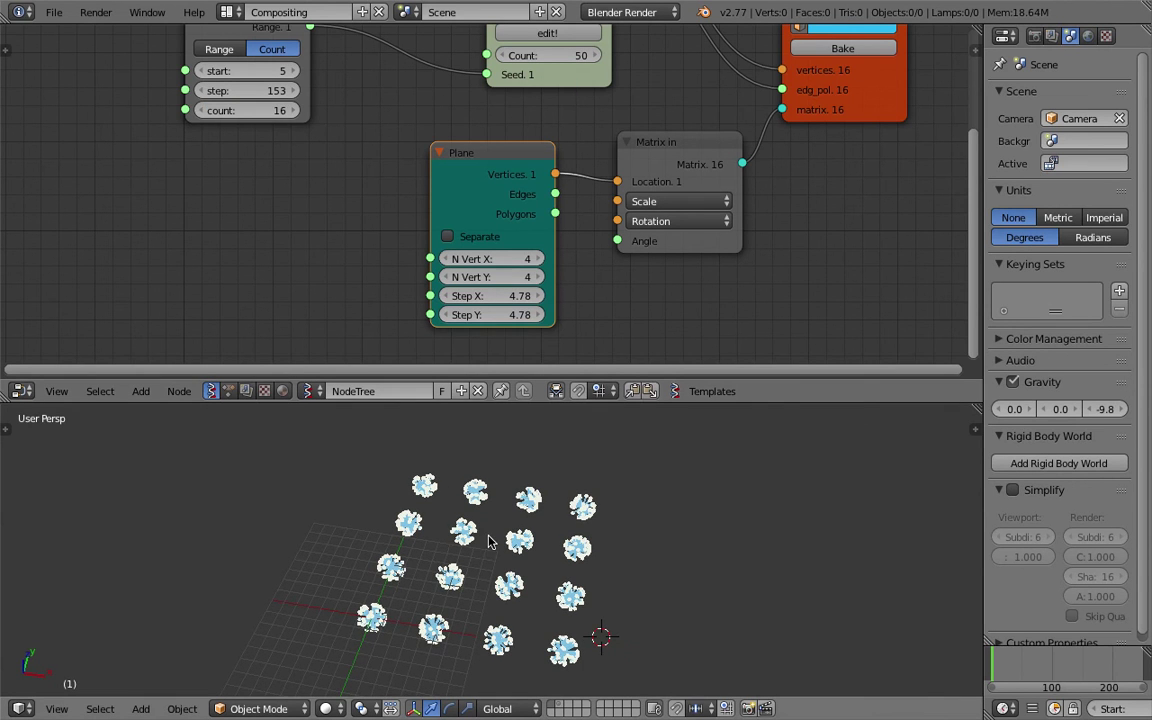
{"action": "scroll", "coordinate": [493, 550], "scroll_direction": "up", "scroll_amount": 5}
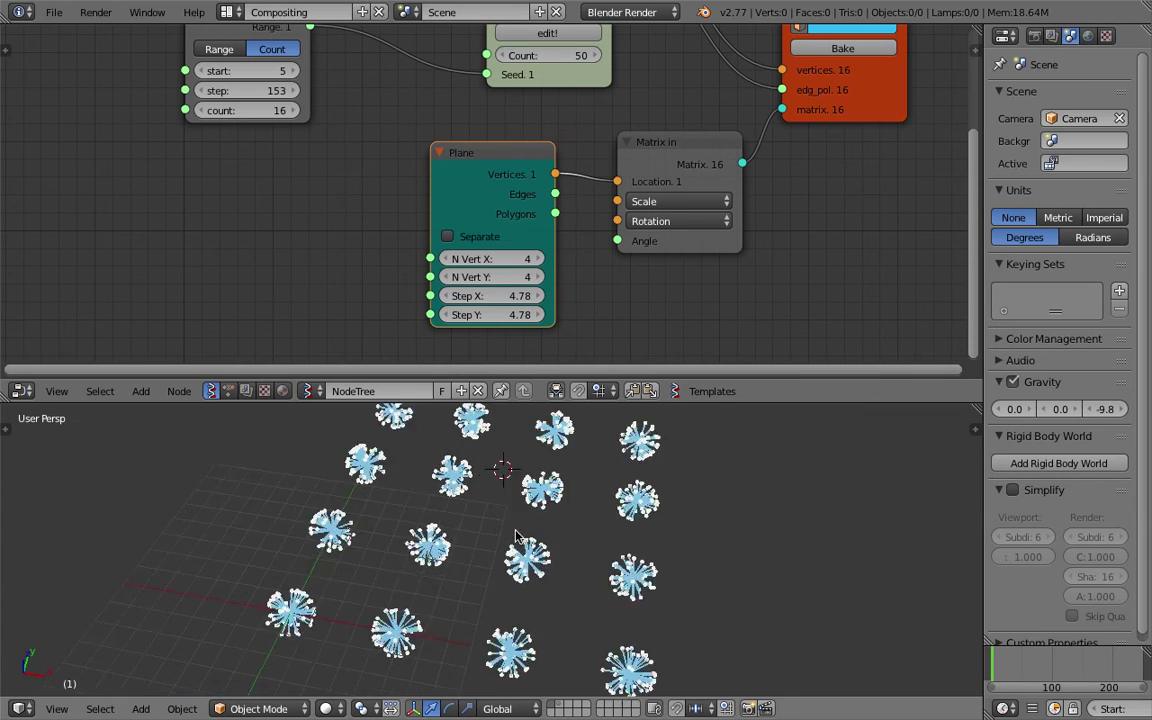
{"action": "scroll", "coordinate": [512, 529], "scroll_direction": "down", "scroll_amount": 3}
{"action": "middle_click_drag", "start_coordinate": [512, 529], "coordinate": [529, 545]}
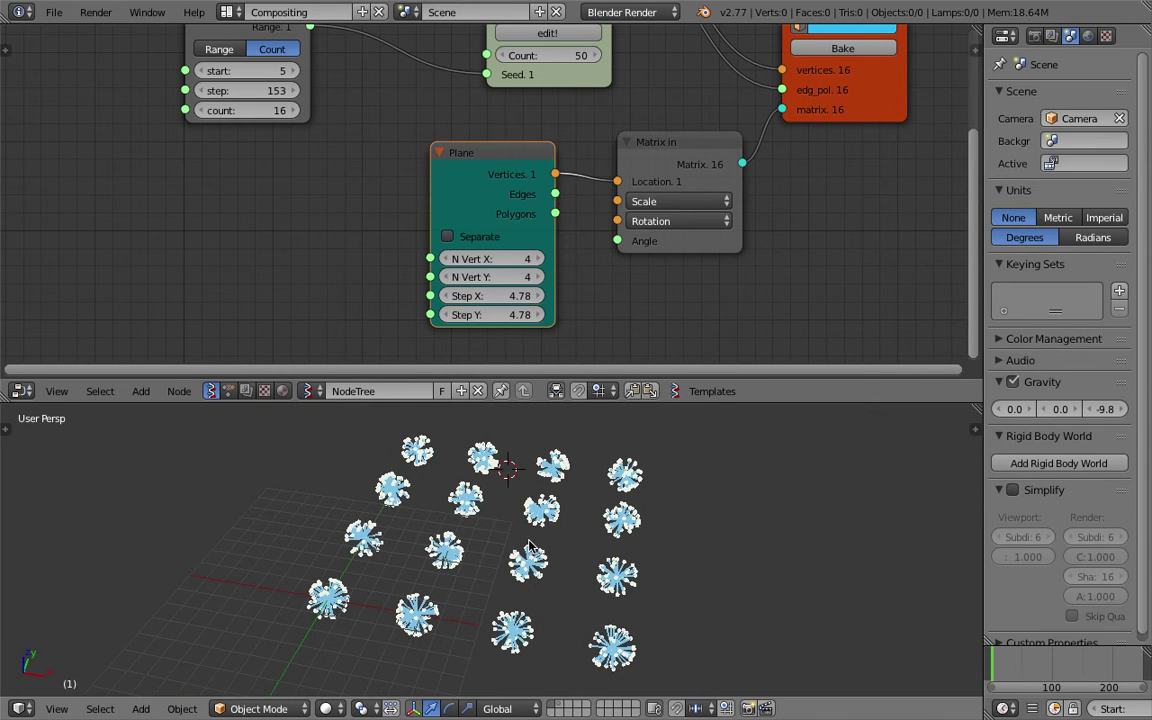
{"action": "scroll", "coordinate": [760, 130], "scroll_direction": "down", "scroll_amount": 3}
Bake the Viewer Draw2 node's bursts into mesh objects
{"action": "middle_click_drag", "start_coordinate": [794, 109], "coordinate": [709, 136]}
{"action": "right_click", "coordinate": [728, 90]}
{"action": "scroll", "coordinate": [607, 458], "scroll_direction": "down", "scroll_amount": 2}
{"action": "scroll", "coordinate": [715, 275], "scroll_direction": "down", "scroll_amount": 1}
{"action": "left_click", "coordinate": [704, 120]}
{"action": "scroll", "coordinate": [480, 474], "scroll_direction": "down", "scroll_amount": 1}
Select all the baked meshes and move them beside the previewed burst grid
{"action": "middle_click_drag", "start_coordinate": [462, 474], "coordinate": [504, 472]}
{"action": "key", "text": "a"}
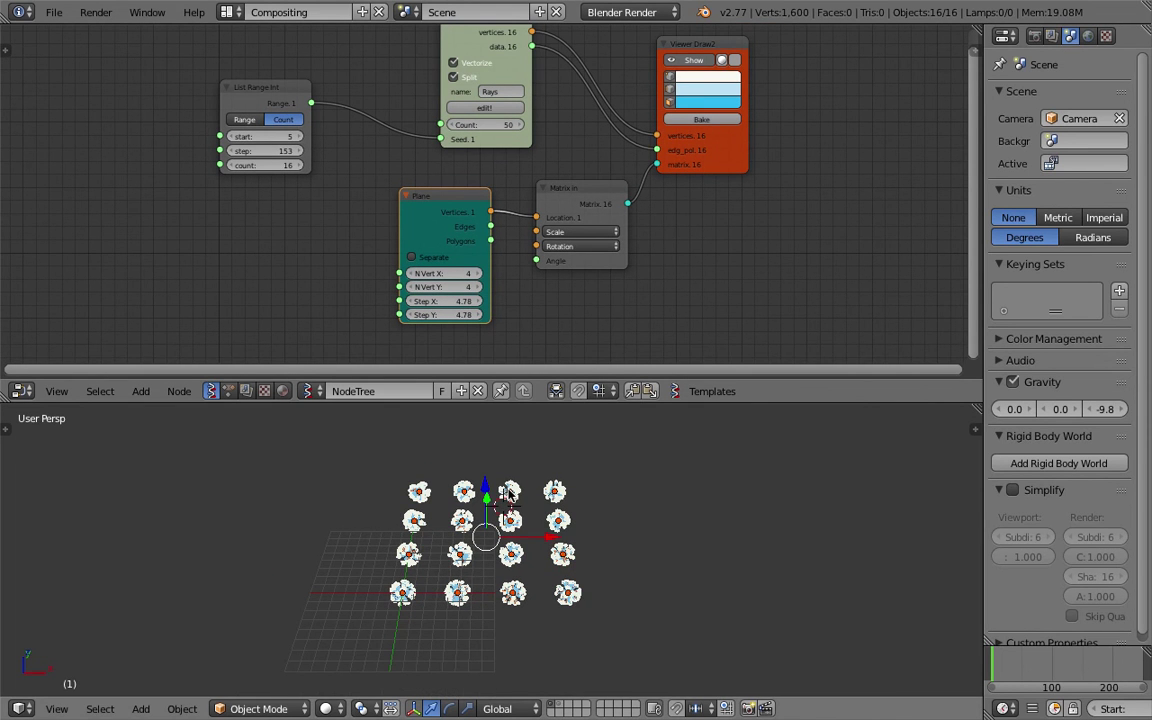
{"action": "key", "text": "g"}
{"action": "left_click", "coordinate": [689, 491]}
{"action": "right_click", "coordinate": [692, 489]}
{"action": "key", "text": "g"}
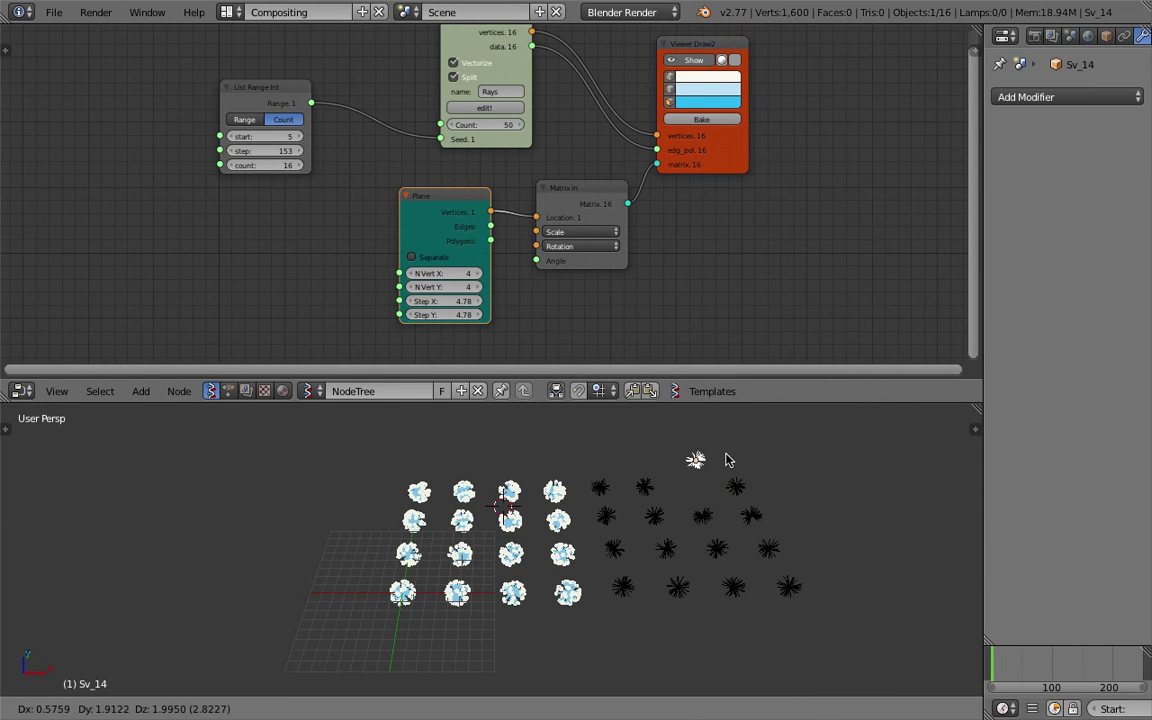
{"action": "right_click", "coordinate": [728, 461]}
{"action": "key", "text": "F2"}
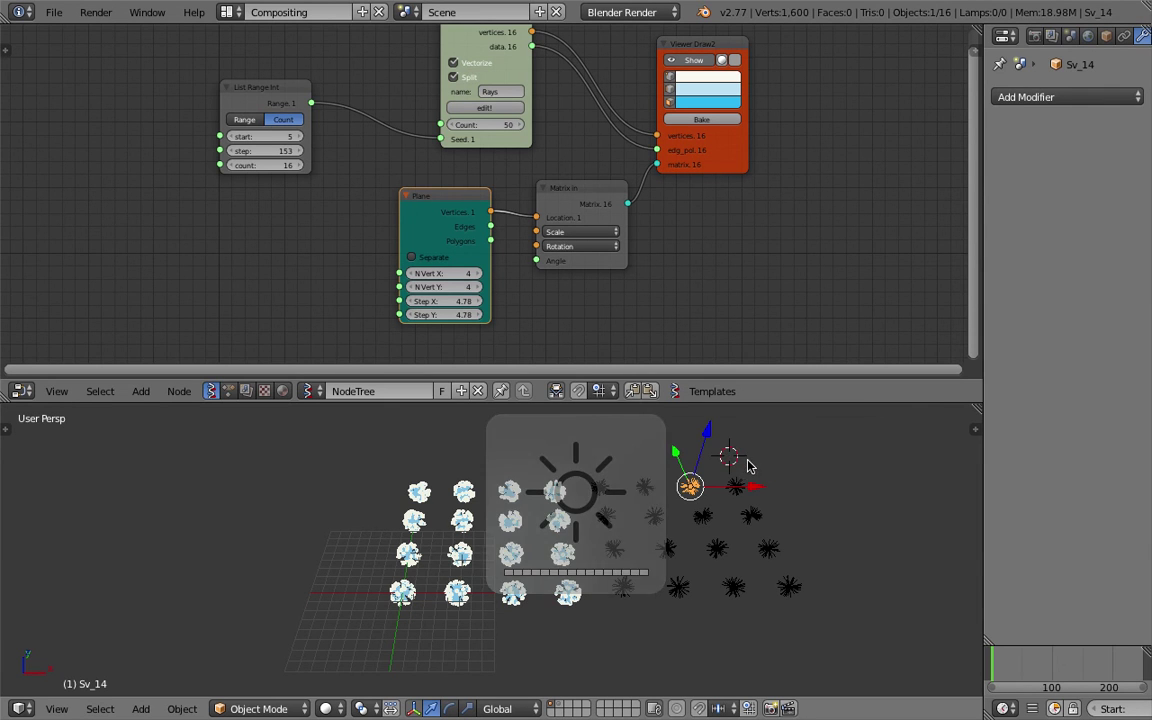
{"action": "key", "text": "XF86MonBrightnessUp"}
{"action": "key", "text": "a"}
{"action": "key", "text": "a"}
{"action": "key", "text": "a"}
{"action": "middle_click_drag", "start_coordinate": [777, 462], "coordinate": [628, 481], "text": "shift"}
{"action": "scroll", "coordinate": [628, 487], "scroll_direction": "down", "scroll_amount": 1}
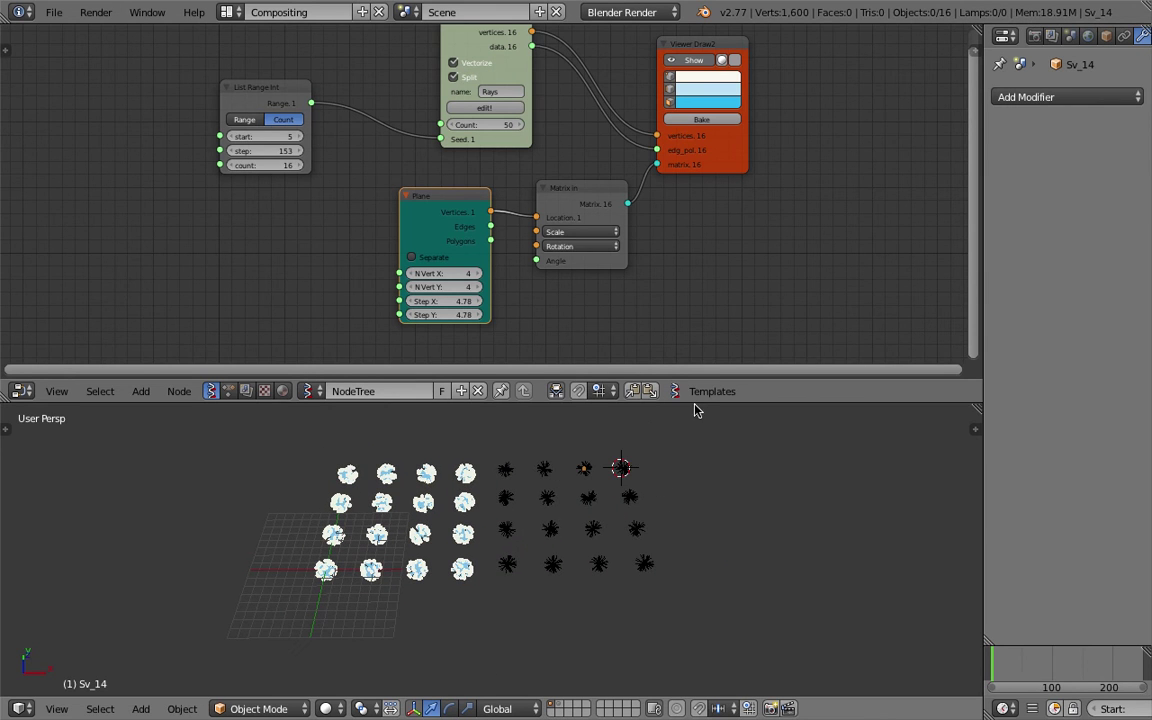
Move all the baked meshes farther away from the previewed grid and put them in a new group
{"action": "left_click_drag", "start_coordinate": [694, 400], "coordinate": [694, 371]}
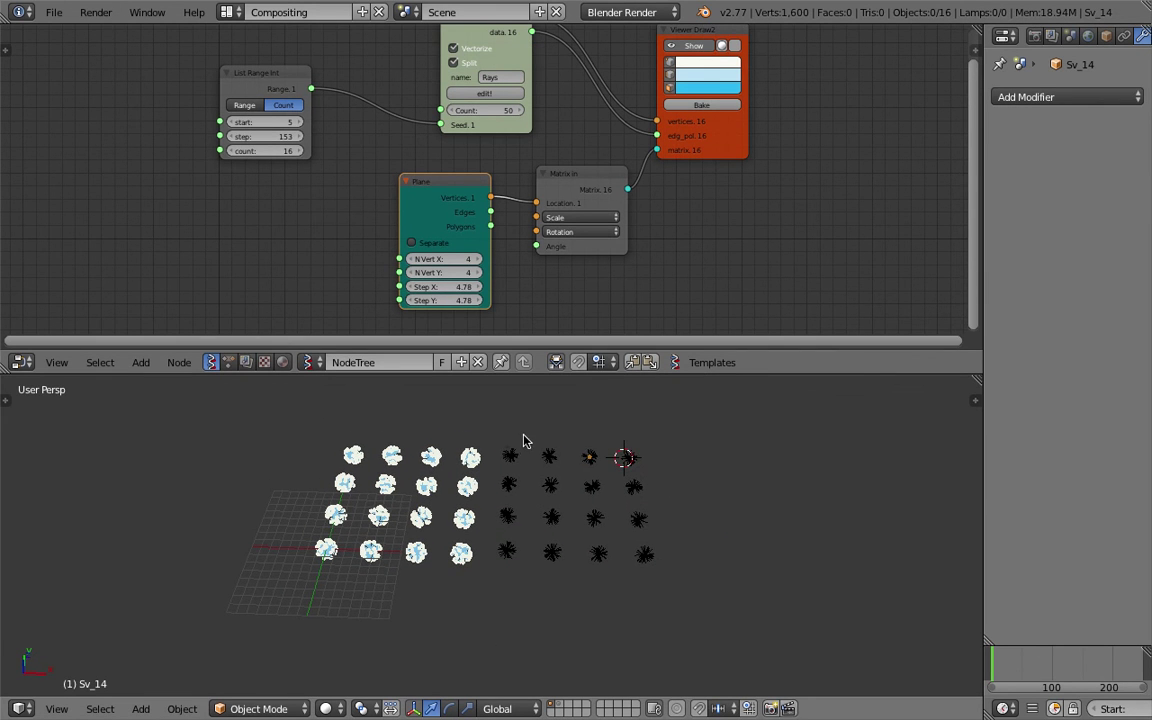
{"action": "key", "text": "b"}
{"action": "left_click_drag", "start_coordinate": [495, 430], "coordinate": [733, 602]}
{"action": "key", "text": "g"}
{"action": "left_click", "coordinate": [757, 560]}
{"action": "middle_click_drag", "start_coordinate": [743, 508], "coordinate": [676, 478], "text": "shift"}
{"action": "key", "text": "ctrl+g"}
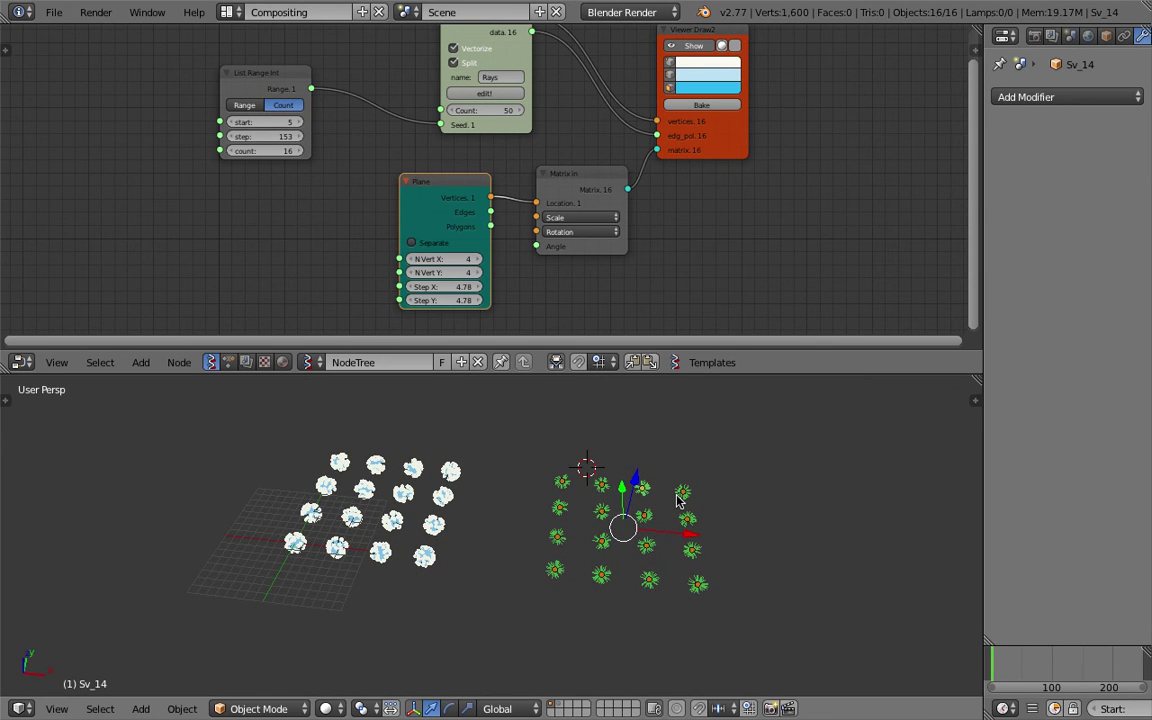
Select several grouped meshes one after another to examine them as individual objects
{"action": "right_click", "coordinate": [682, 494]}
{"action": "right_click", "coordinate": [606, 486]}
{"action": "right_click", "coordinate": [644, 490]}
{"action": "right_click", "coordinate": [648, 514]}
{"action": "right_click", "coordinate": [688, 517]}
{"action": "right_click", "coordinate": [643, 545]}
{"action": "right_click", "coordinate": [602, 573]}
{"action": "right_click", "coordinate": [649, 579]}
{"action": "middle_click_drag", "start_coordinate": [652, 580], "coordinate": [587, 502]}
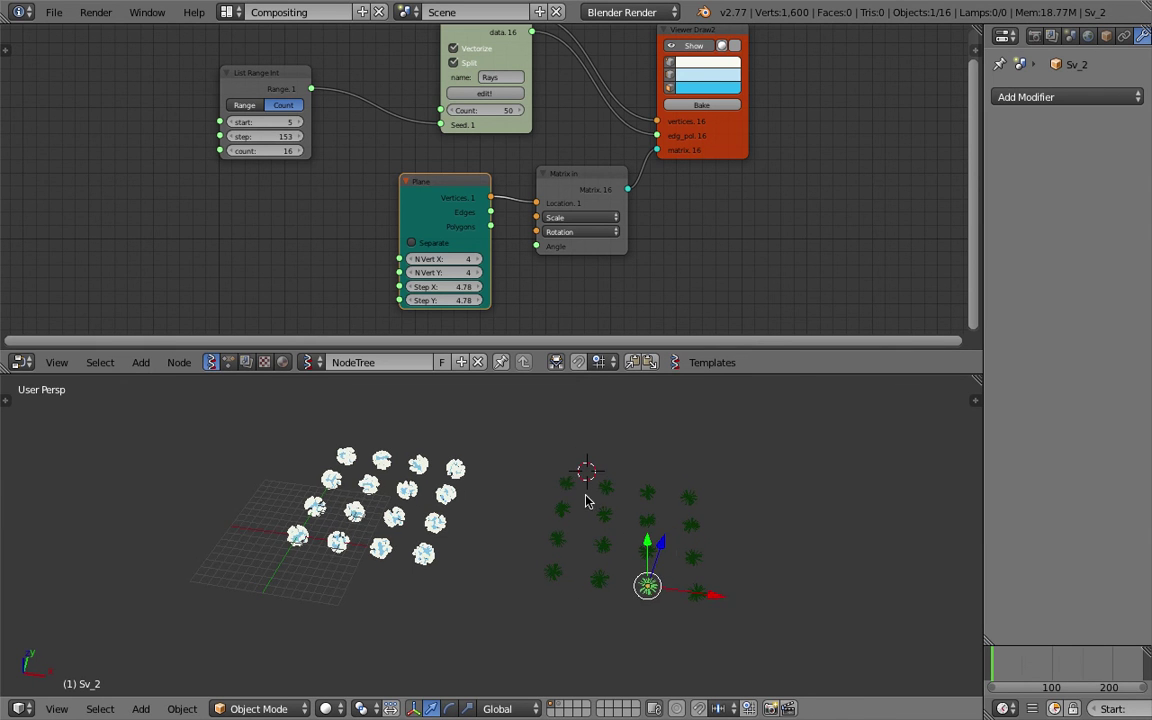
{"action": "middle_click_drag", "start_coordinate": [650, 553], "coordinate": [672, 537]}
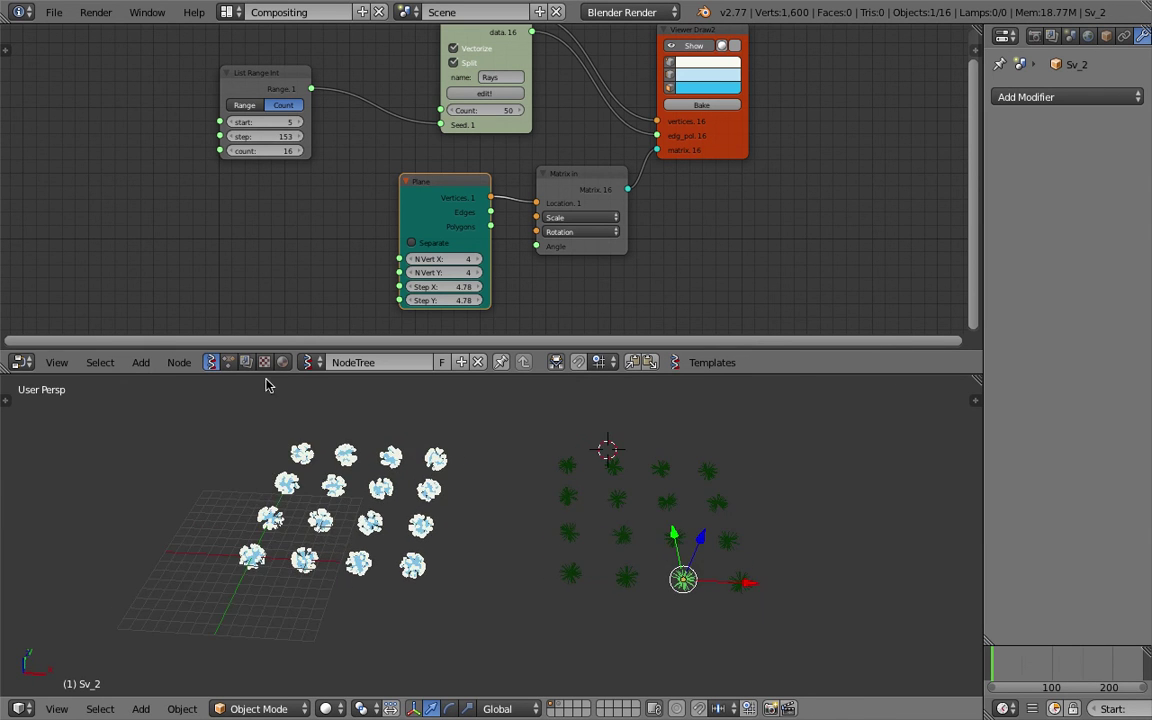
Switch the node editor to Animation Nodes and create a new node tree
{"action": "left_click", "coordinate": [232, 362]}
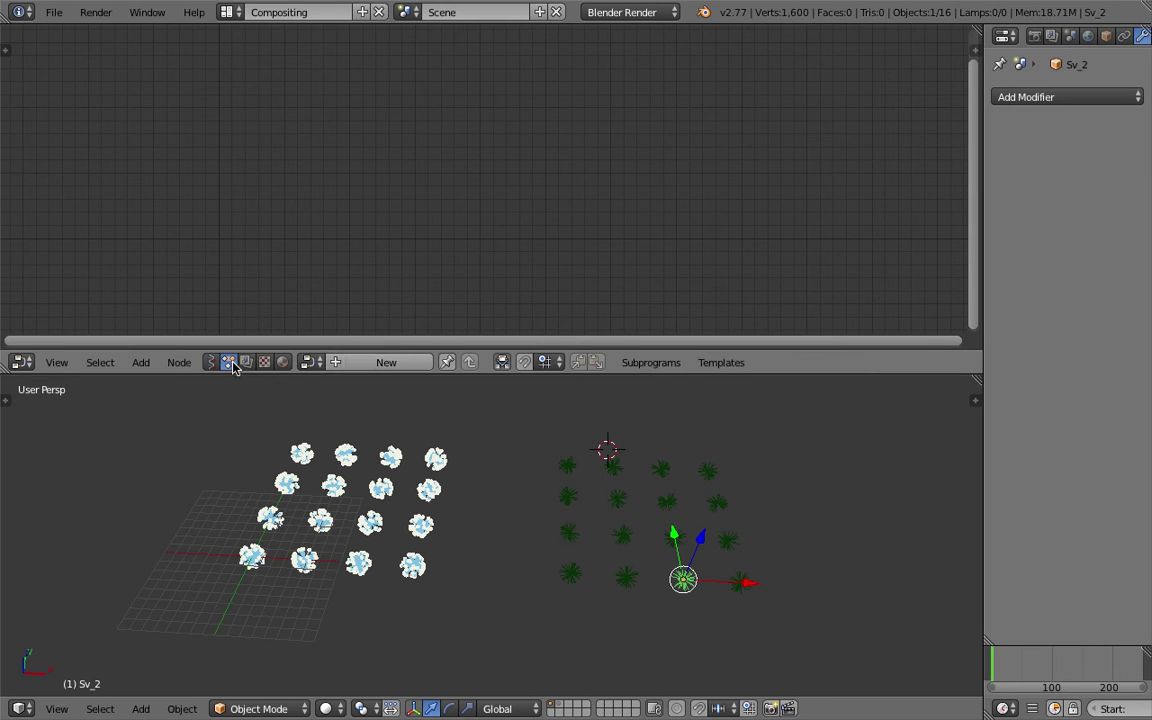
{"action": "left_click", "coordinate": [350, 361]}
{"action": "key", "text": "shift+a"}
{"action": "left_click", "coordinate": [338, 203]}
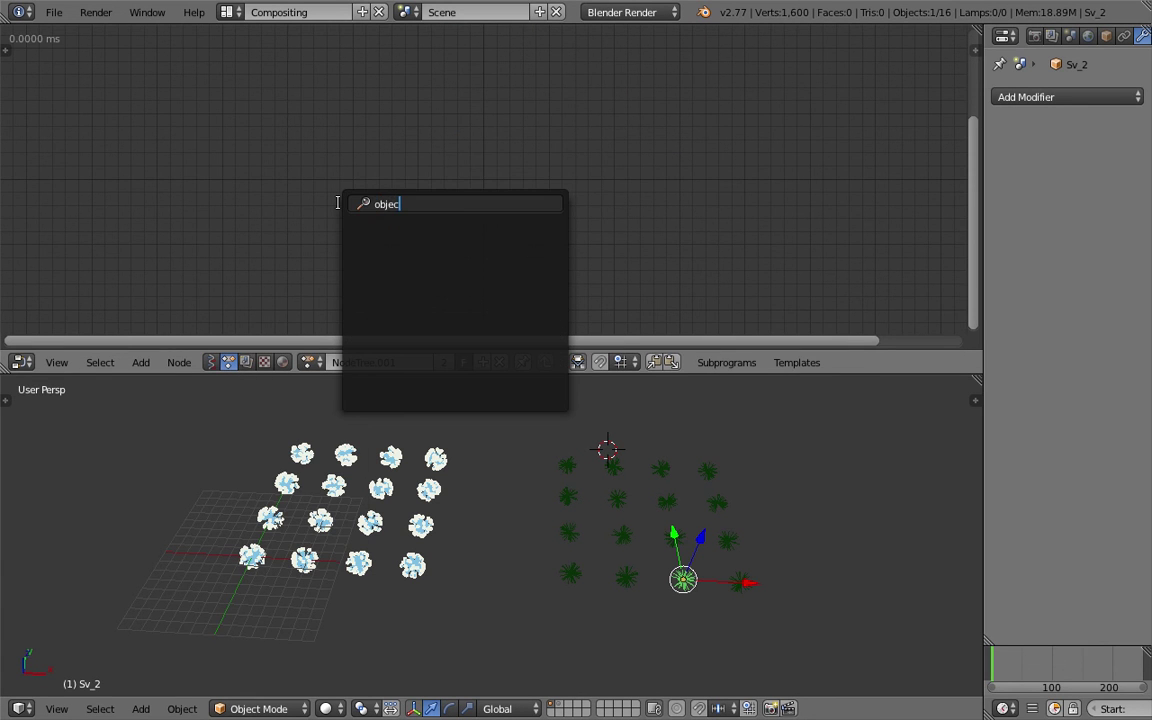
{"action": "left_click", "coordinate": [318, 186]}
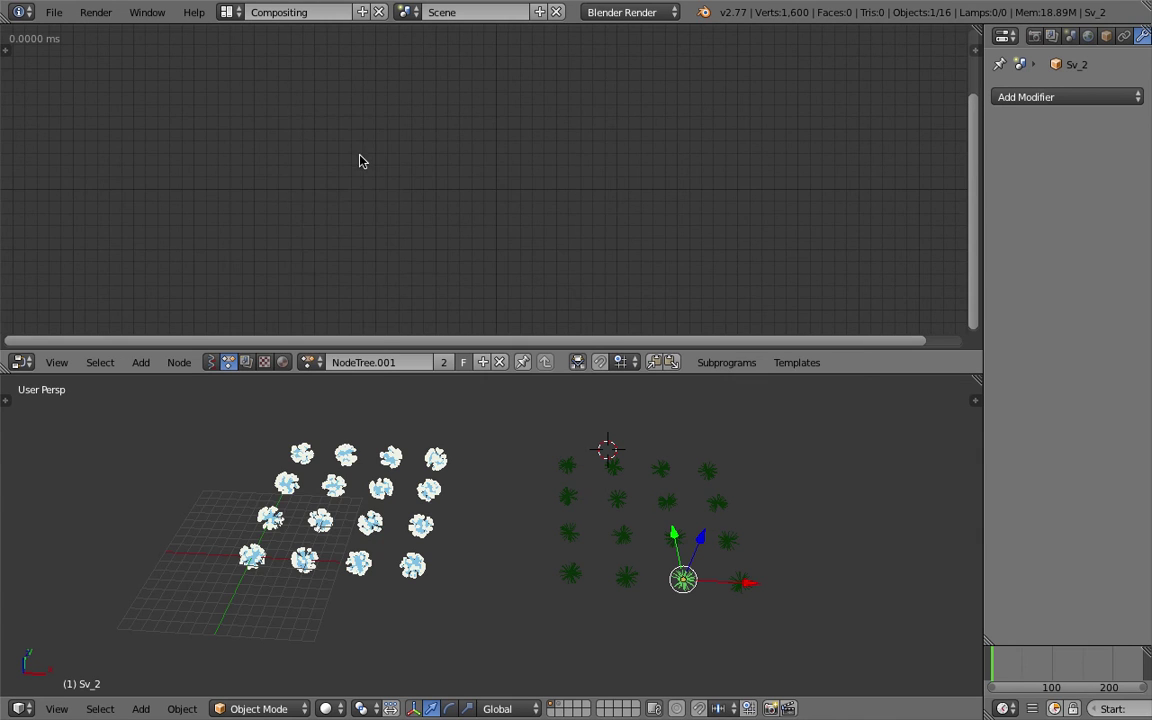
Add an Objects from Group node and choose Group as its source
{"action": "key", "text": "shift+a"}
{"action": "left_click", "coordinate": [360, 171]}
{"action": "type", "text": "objects"}
{"action": "key", "text": "Return"}
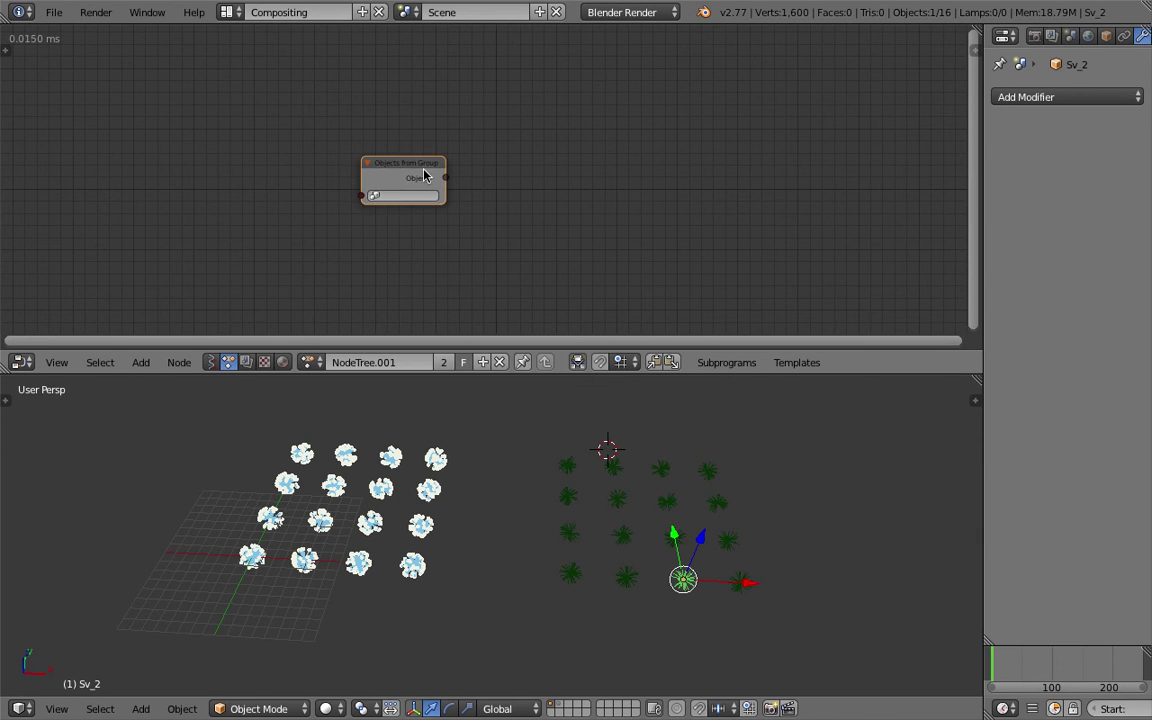
{"action": "left_click", "coordinate": [415, 196]}
{"action": "left_click", "coordinate": [414, 214]}
Create a loop subprogram that iterates through the Objects from Group node's Objects output
{"action": "left_click_drag", "start_coordinate": [416, 165], "coordinate": [341, 157]}
{"action": "key", "text": "w"}
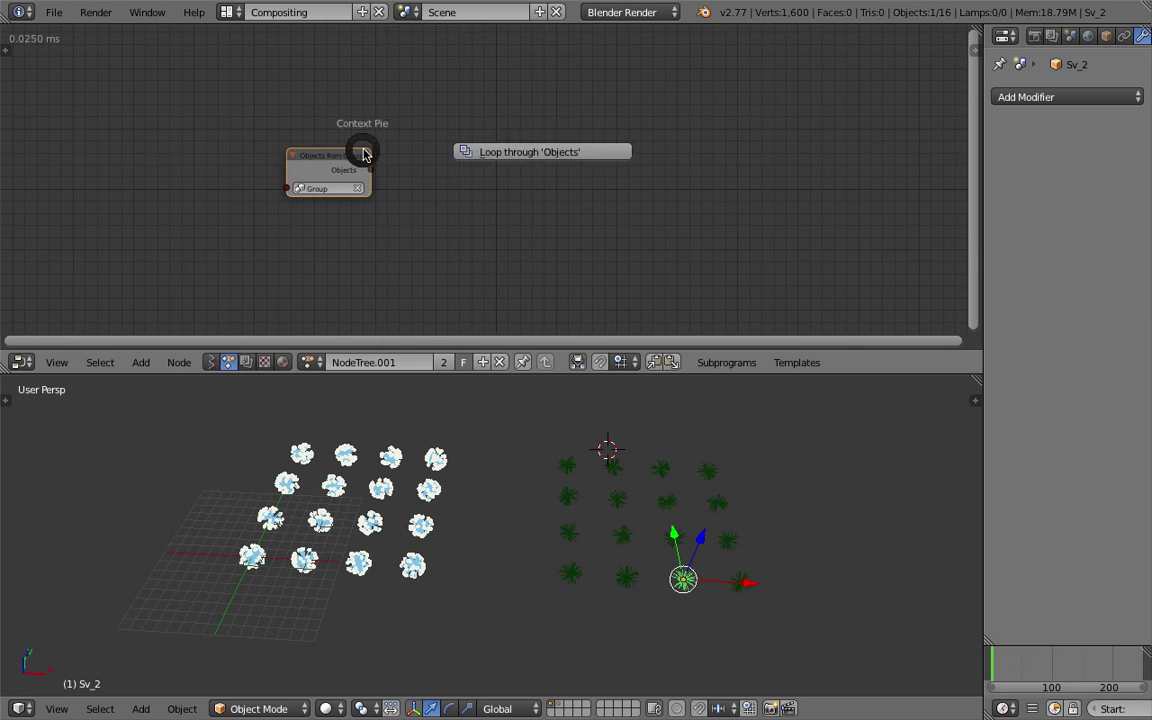
{"action": "left_click", "coordinate": [477, 152]}
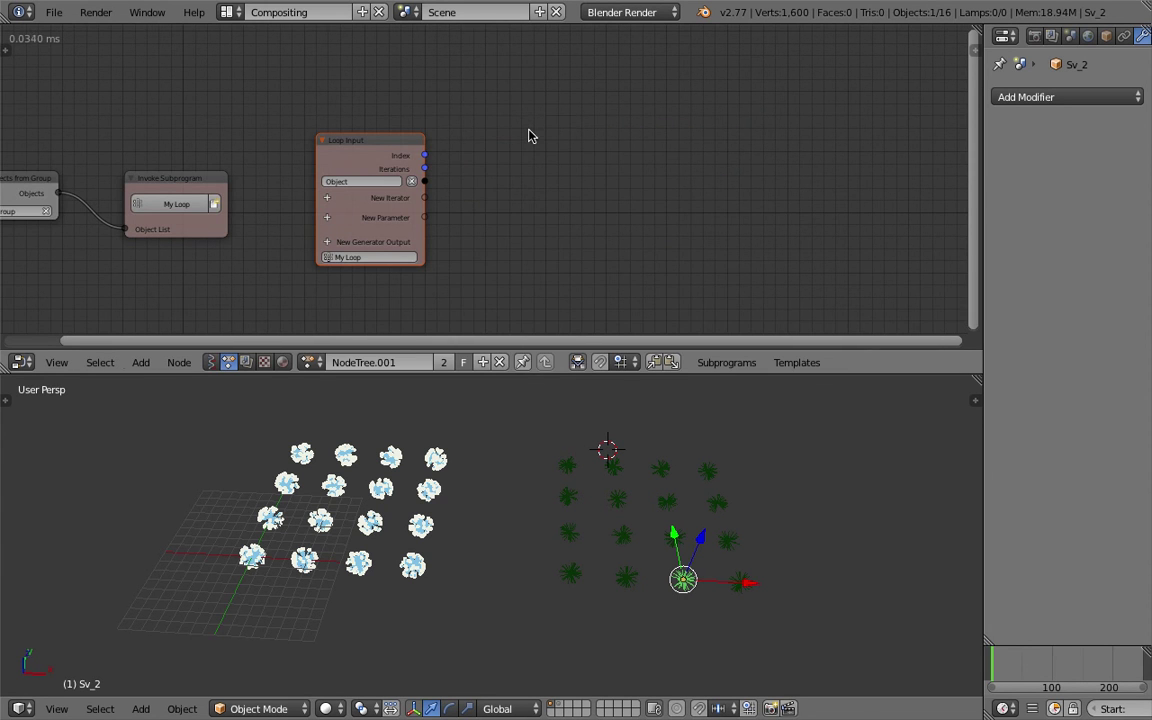
Add an Object Transforms output node beside the Loop Input node
{"action": "key", "text": "ctrl+a"}
{"action": "type", "text": "object tra"}
{"action": "key", "text": "Up"}
{"action": "key", "text": "Up"}
{"action": "key", "text": "Up"}
{"action": "key", "text": "Down"}
{"action": "key", "text": "Up"}
{"action": "key", "text": "Return"}
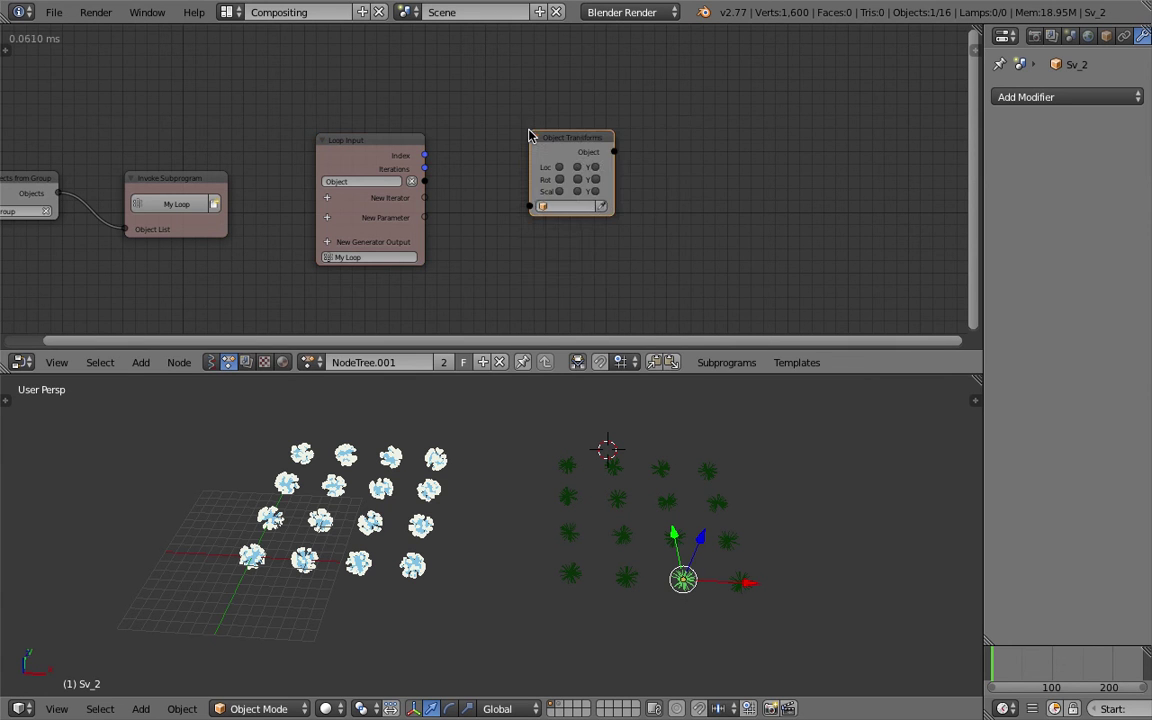
{"action": "left_click", "coordinate": [556, 151]}
Enable all three location axes on the Object Transforms node and link Loop Input's Object to its Object input
{"action": "left_click_drag", "start_coordinate": [586, 187], "coordinate": [626, 188]}
{"action": "scroll", "coordinate": [568, 141], "scroll_direction": "up", "scroll_amount": 2}
{"action": "middle_click_drag", "start_coordinate": [550, 141], "coordinate": [545, 124]}
{"action": "left_click_drag", "start_coordinate": [605, 144], "coordinate": [693, 124]}
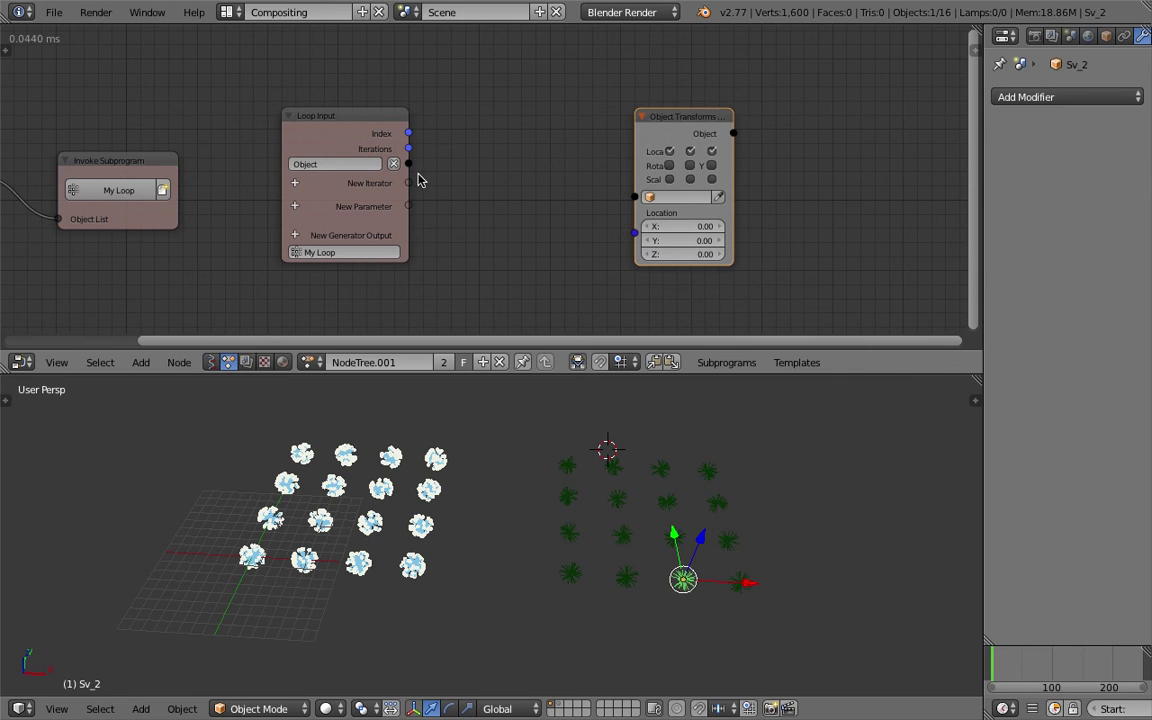
{"action": "left_click_drag", "start_coordinate": [409, 164], "coordinate": [634, 197]}
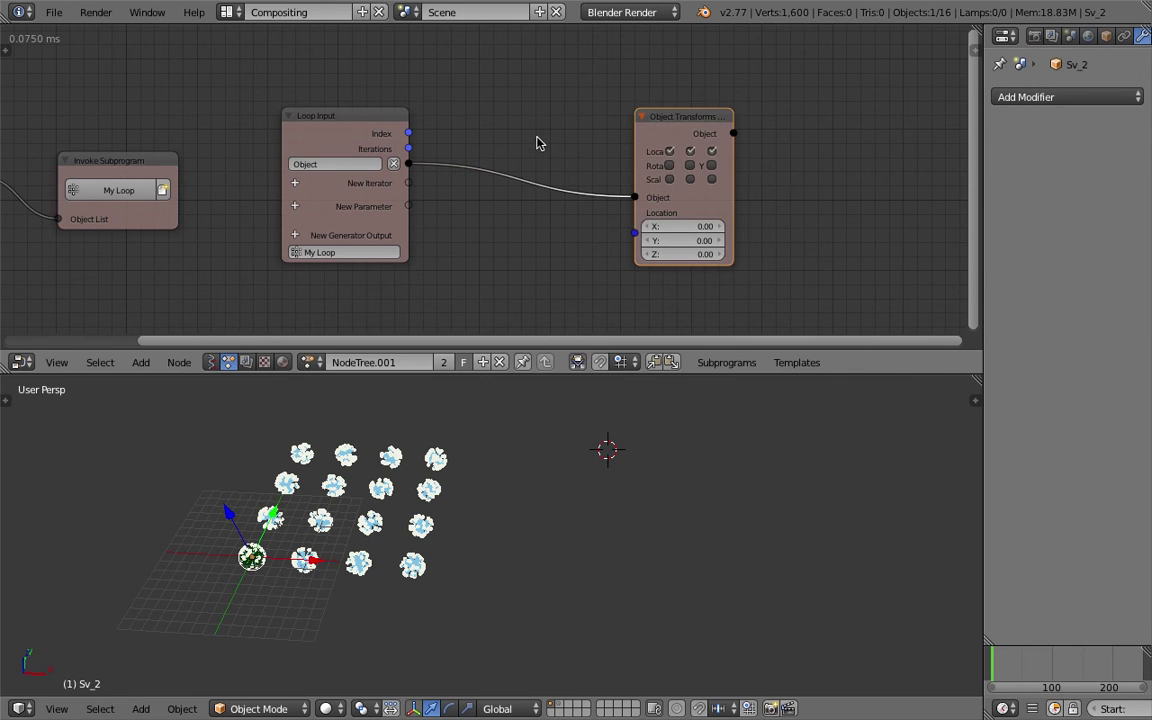
Add a Random Vector node between the Loop Input and Object Transforms nodes
{"action": "middle_click_drag", "start_coordinate": [348, 499], "coordinate": [389, 501], "text": "shift"}
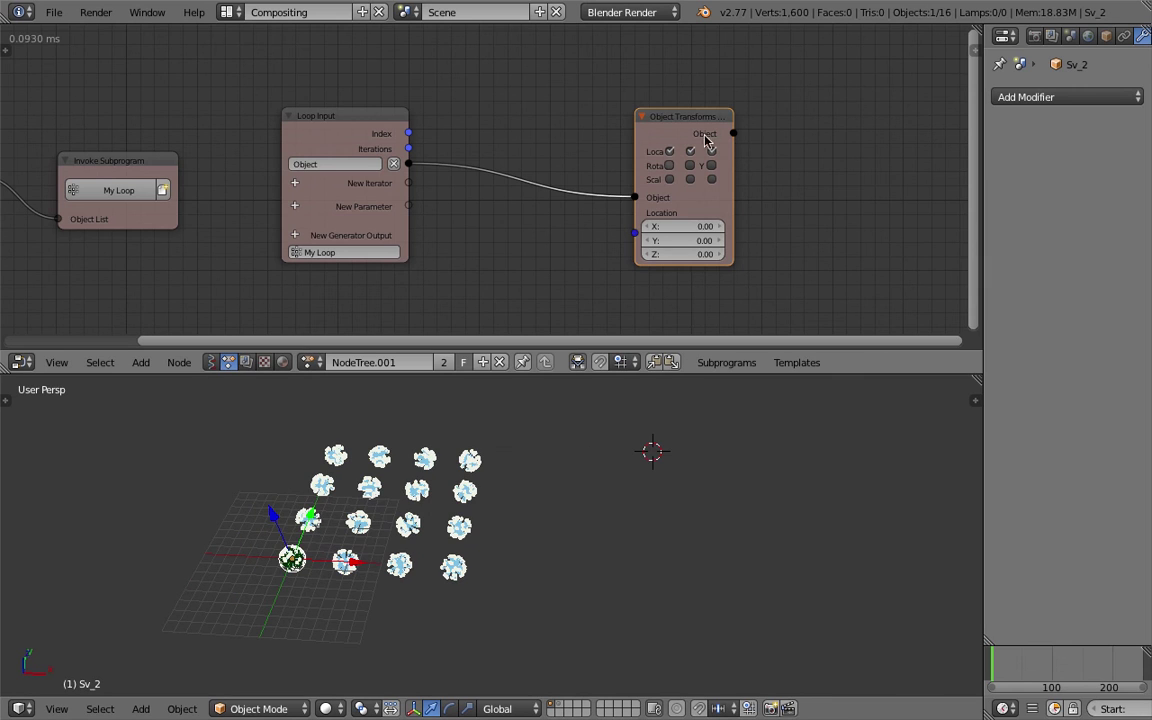
{"action": "key", "text": "shift+a"}
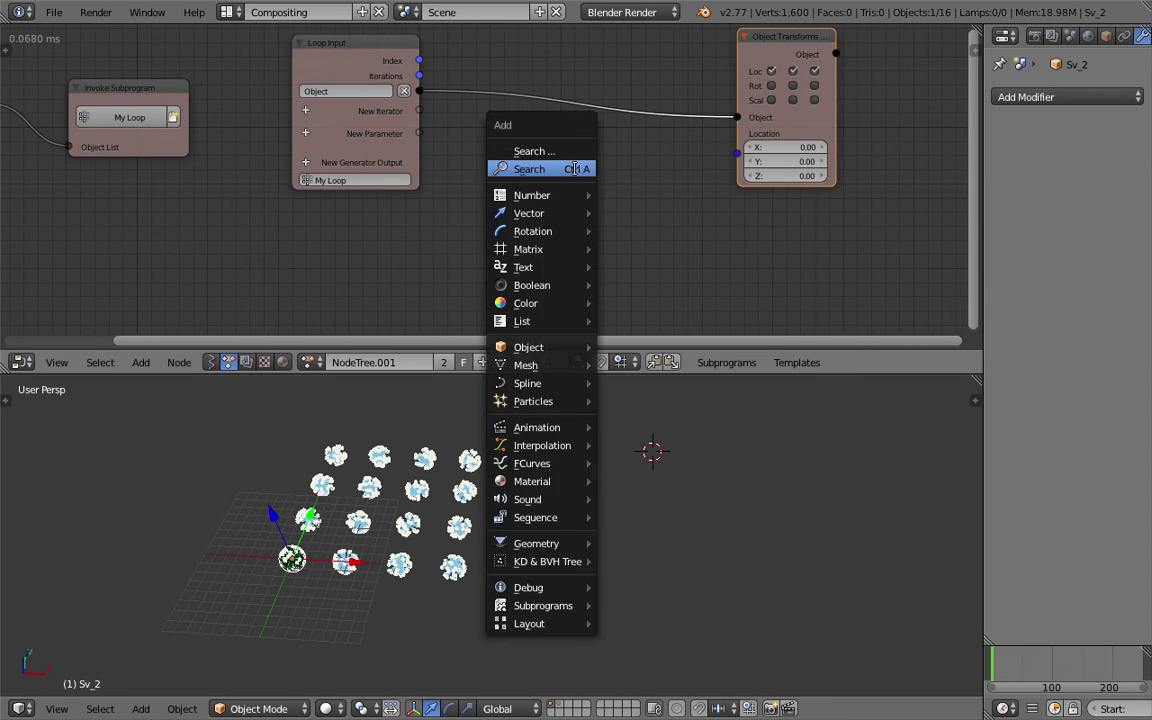
{"action": "left_click", "coordinate": [581, 172]}
{"action": "type", "text": "random"}
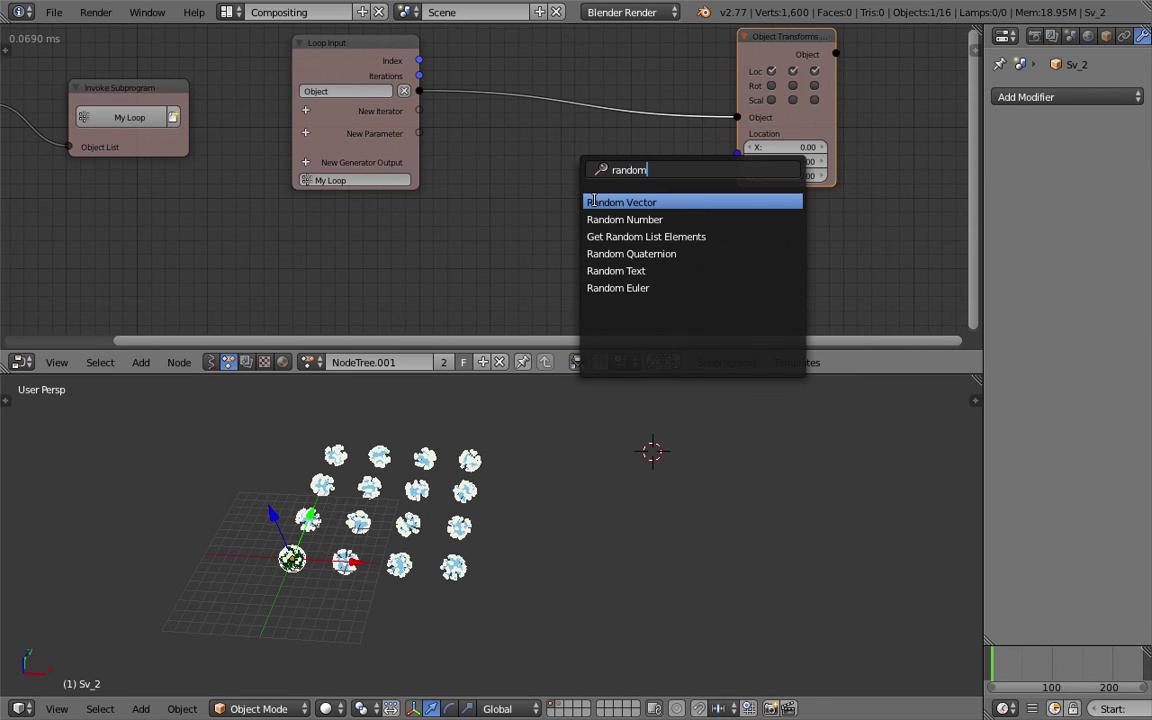
{"action": "left_click", "coordinate": [600, 208]}
{"action": "left_click", "coordinate": [600, 208]}
Link Random Vector to Location and Loop Input's Index to its Seed, with Node Seed 824 and Scale 24.77
{"action": "left_click_drag", "start_coordinate": [656, 212], "coordinate": [737, 134]}
{"action": "left_click_drag", "start_coordinate": [558, 249], "coordinate": [418, 61]}
{"action": "left_click_drag", "start_coordinate": [607, 263], "coordinate": [722, 263]}
{"action": "left_click_drag", "start_coordinate": [607, 230], "coordinate": [800, 231]}
{"action": "left_click_drag", "start_coordinate": [600, 203], "coordinate": [528, 194]}
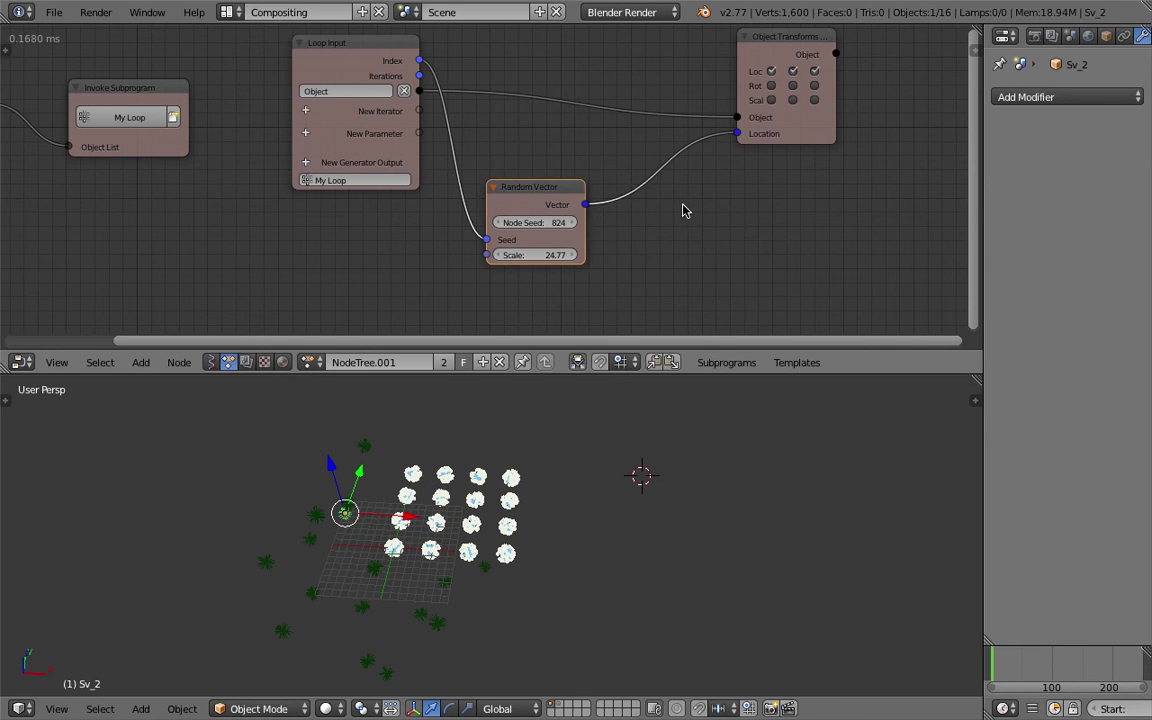
{"action": "key", "text": "space"}
{"action": "type", "text": "wiggl"}
{"action": "key", "text": "Return"}
{"action": "left_click", "coordinate": [682, 205]}
{"action": "key", "text": "x"}
Add a Vector Wiggle node beside the Random Vector node
{"action": "key", "text": "space"}
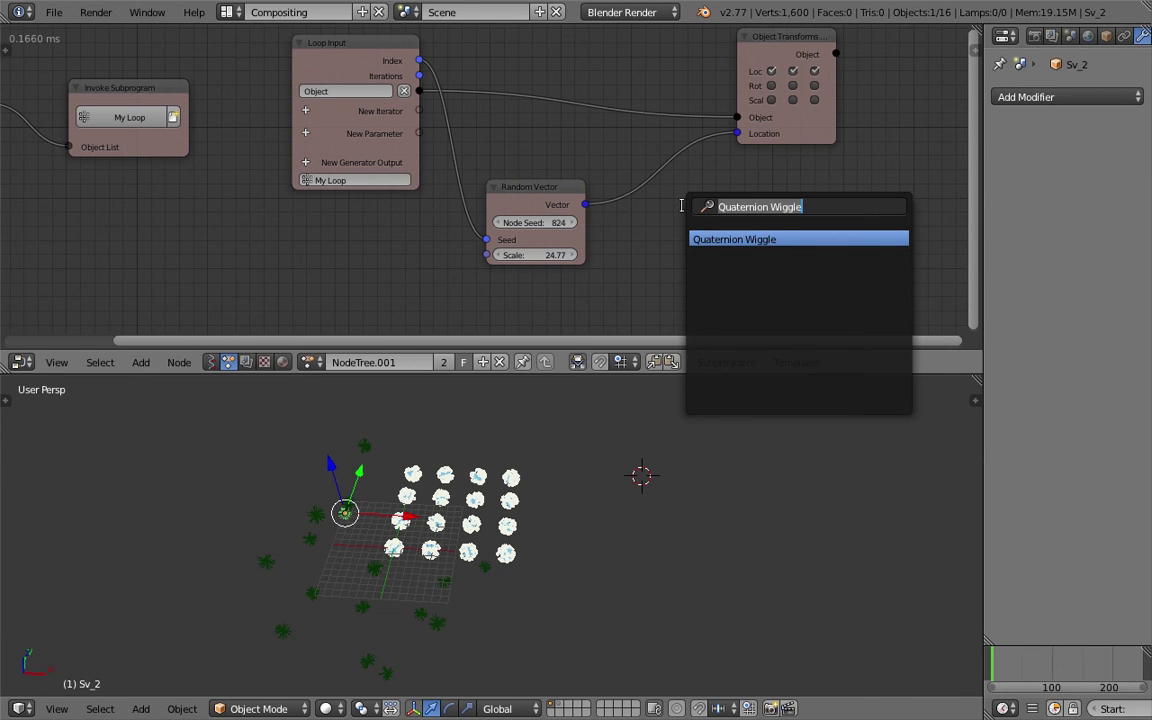
{"action": "type", "text": "vec"}
{"action": "key", "text": "Down"}
{"action": "key", "text": "Down"}
{"action": "key", "text": "Down"}
{"action": "key", "text": "Return"}
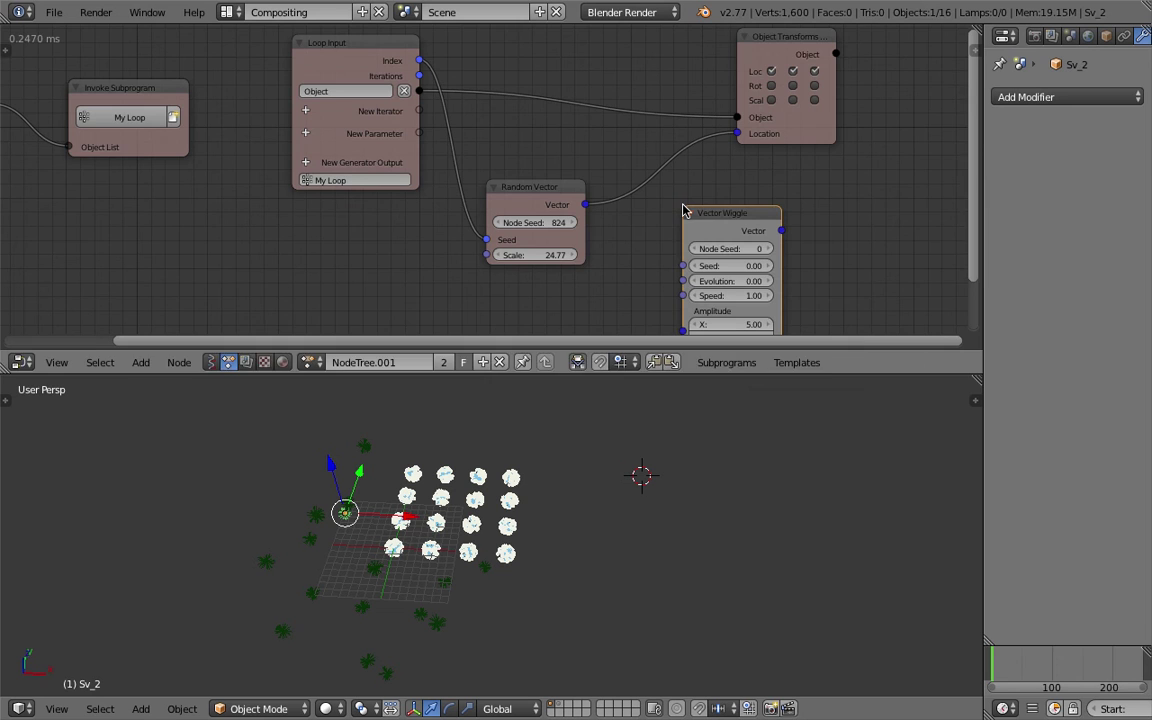
{"action": "scroll", "coordinate": [650, 225], "scroll_direction": "down", "scroll_amount": 1}
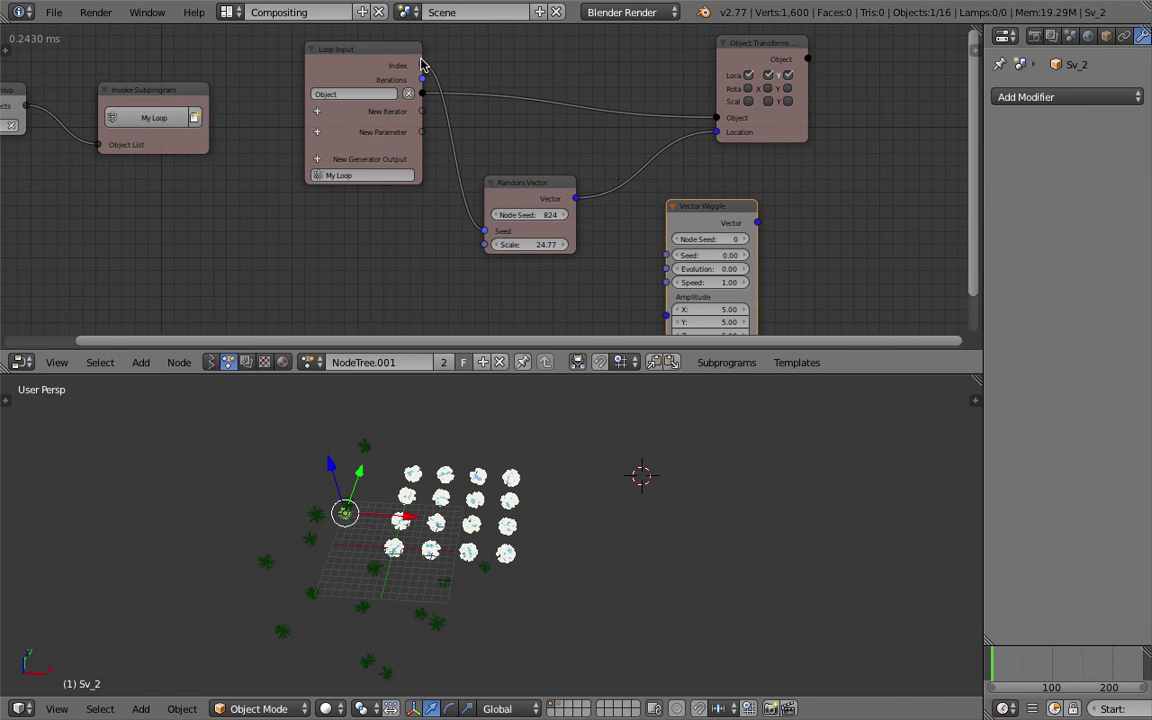
Link Loop Input's Index to Vector Wiggle's Seed and place the Vector Wiggle node directly below Random Vector
{"action": "left_click_drag", "start_coordinate": [421, 65], "coordinate": [604, 187]}
{"action": "left_click_drag", "start_coordinate": [664, 249], "coordinate": [422, 65]}
{"action": "mouse_move", "coordinate": [700, 213]}
{"action": "left_mouse_down"}
{"action": "mouse_move", "coordinate": [674, 221]}
{"action": "mouse_move", "coordinate": [702, 210]}
{"action": "left_mouse_up"}
{"action": "mouse_move", "coordinate": [667, 253]}
{"action": "left_mouse_down"}
{"action": "mouse_move", "coordinate": [537, 297]}
{"action": "mouse_move", "coordinate": [666, 254]}
{"action": "left_mouse_up"}
{"action": "left_click_drag", "start_coordinate": [712, 213], "coordinate": [528, 278]}
Add a Vector Math node below the Object Transforms node
{"action": "key", "text": "shift+a"}
{"action": "left_click", "coordinate": [640, 203]}
{"action": "type", "text": "vector ma"}
{"action": "key", "text": "Return"}
{"action": "left_click", "coordinate": [651, 201]}
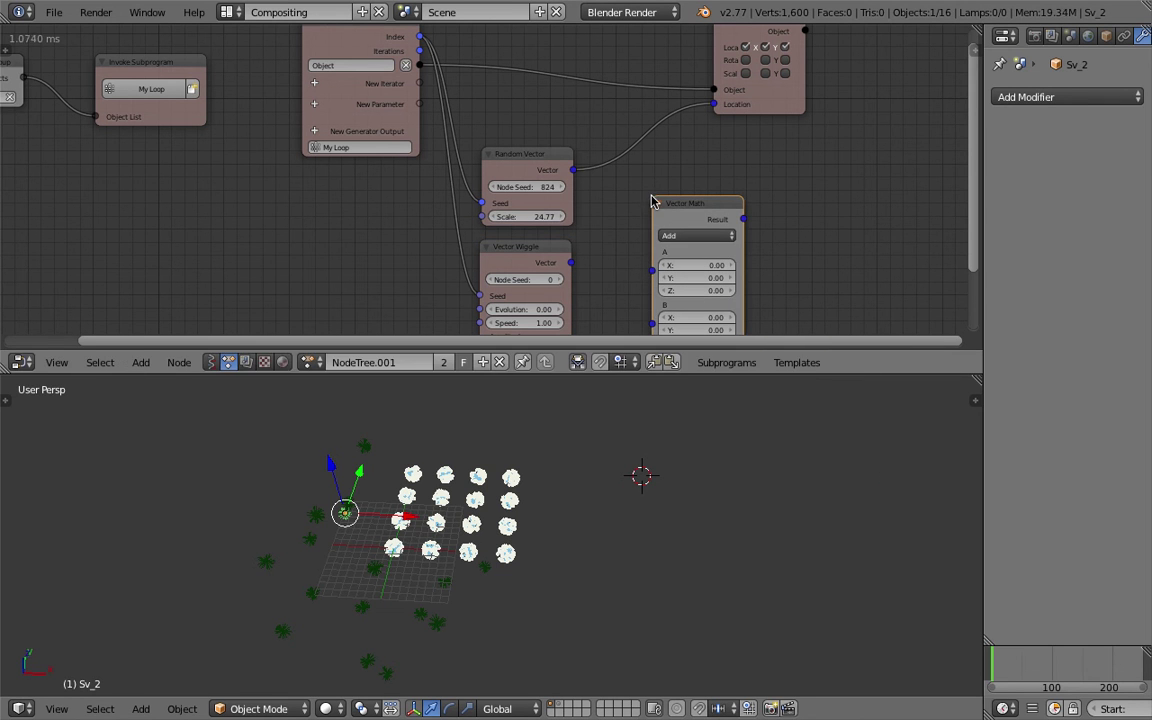
Add the Random Vector and Vector Wiggle outputs in the Vector Math node and link its Result to Object Transforms' Location
{"action": "left_click_drag", "start_coordinate": [572, 170], "coordinate": [588, 187]}
{"action": "left_click_drag", "start_coordinate": [655, 271], "coordinate": [655, 271]}
{"action": "left_click_drag", "start_coordinate": [570, 262], "coordinate": [652, 265]}
{"action": "left_click_drag", "start_coordinate": [743, 218], "coordinate": [778, 163]}
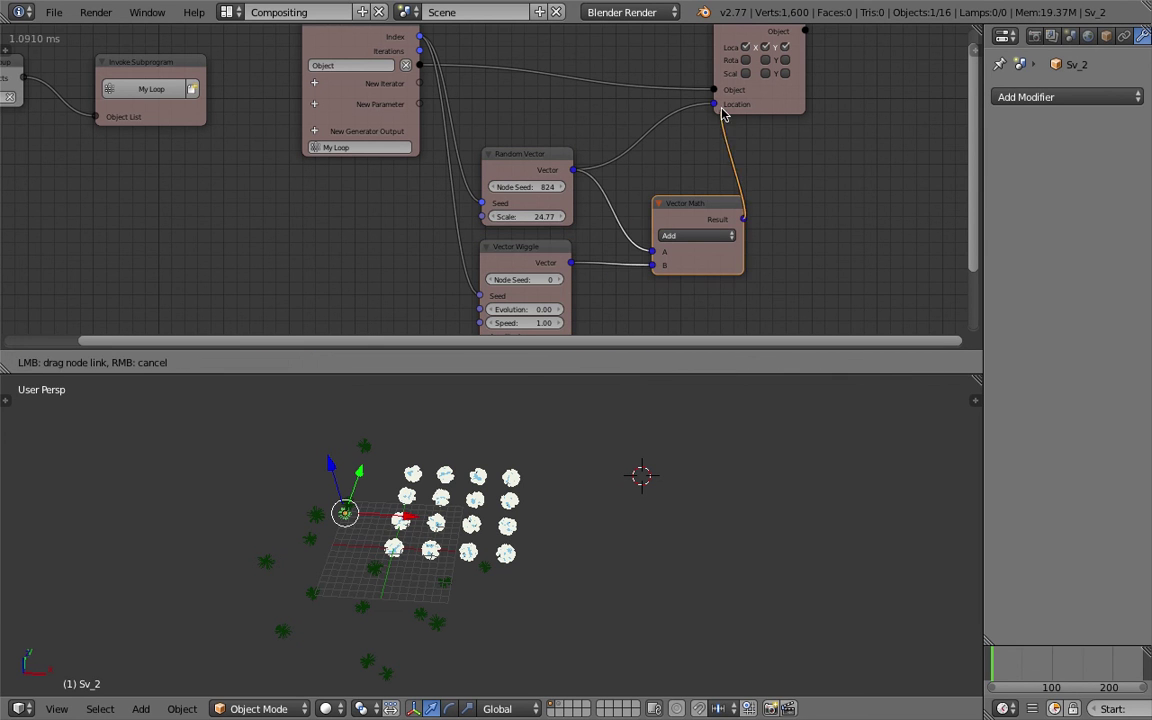
{"action": "left_click_drag", "start_coordinate": [724, 113], "coordinate": [722, 107]}
{"action": "left_click_drag", "start_coordinate": [692, 207], "coordinate": [676, 188]}
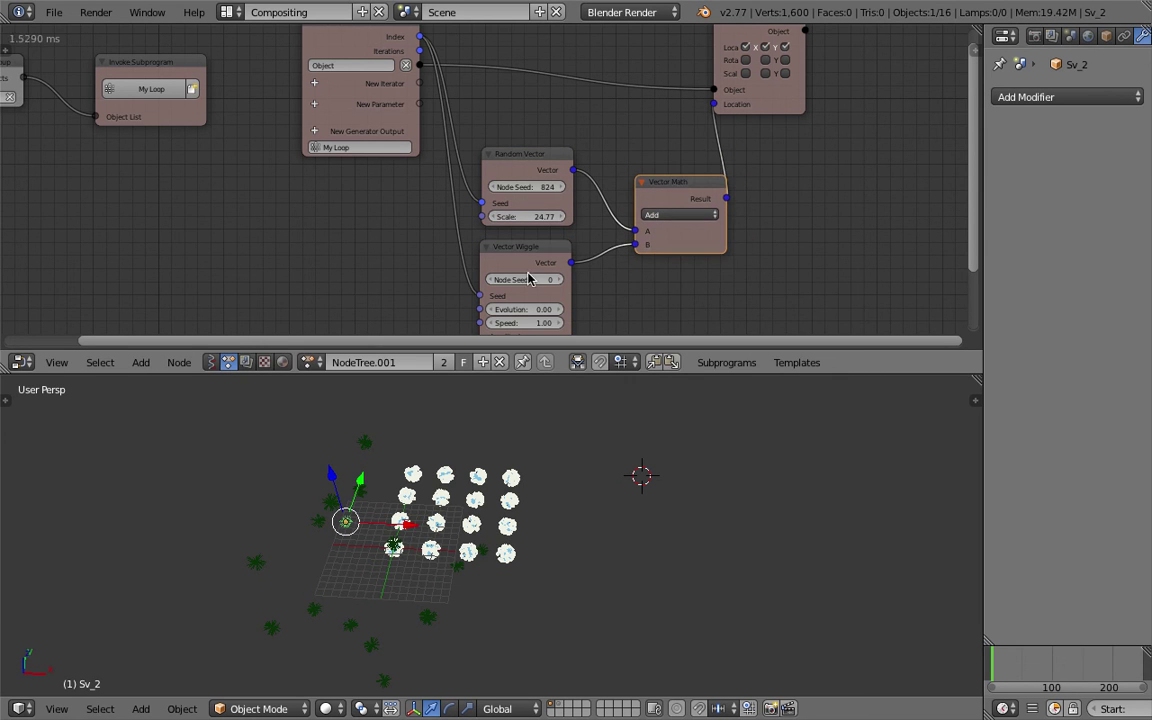
Add a Time Info node and link its Frame output to Vector Wiggle's Evolution
{"action": "middle_click_drag", "start_coordinate": [505, 312], "coordinate": [524, 229]}
{"action": "left_click_drag", "start_coordinate": [526, 229], "coordinate": [820, 229]}
{"action": "key", "text": "space"}
{"action": "type", "text": "frame"}
{"action": "key", "text": "Return"}
{"action": "left_click", "coordinate": [303, 205]}
{"action": "left_click_drag", "start_coordinate": [395, 223], "coordinate": [497, 227]}
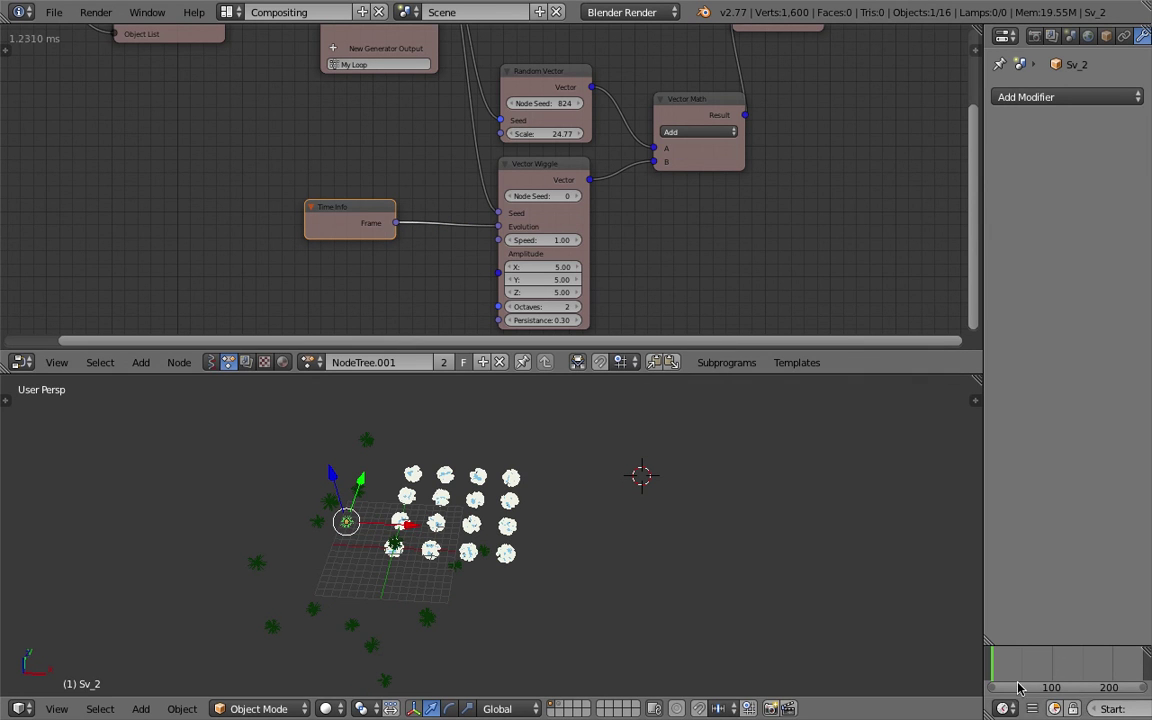
Widen the timeline area and play the animation to watch the wiggling objects
{"action": "left_click_drag", "start_coordinate": [983, 612], "coordinate": [818, 612]}
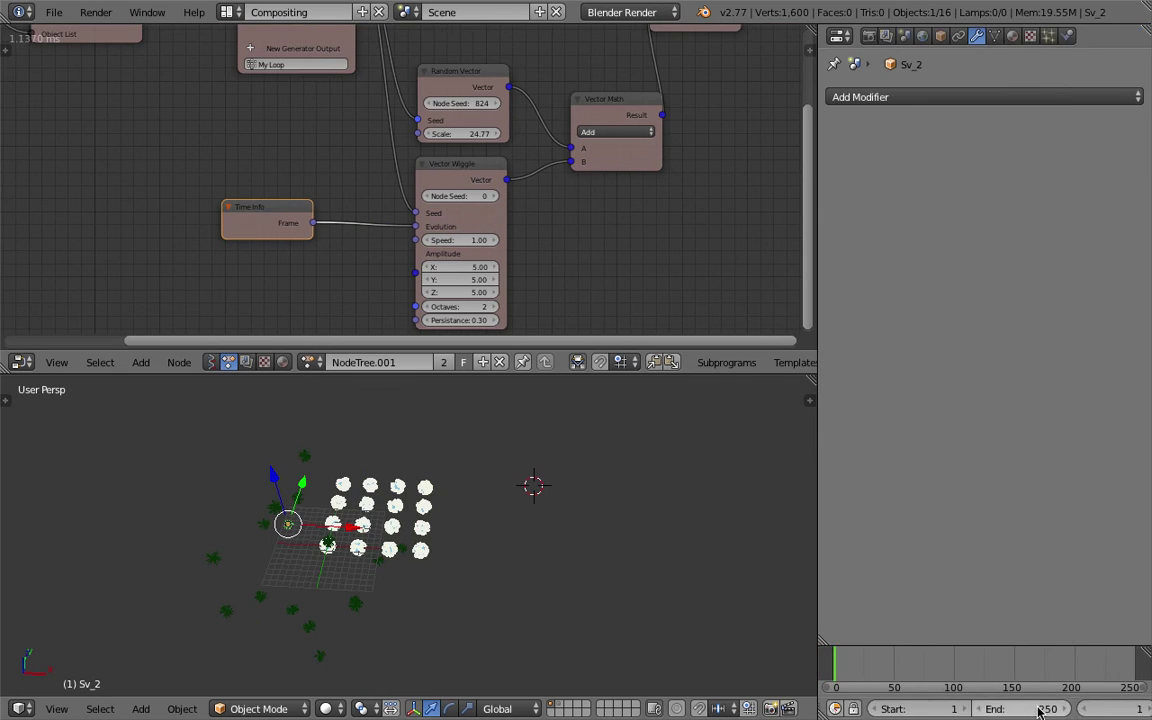
{"action": "scroll", "coordinate": [1040, 710], "scroll_direction": "down", "scroll_amount": 3}
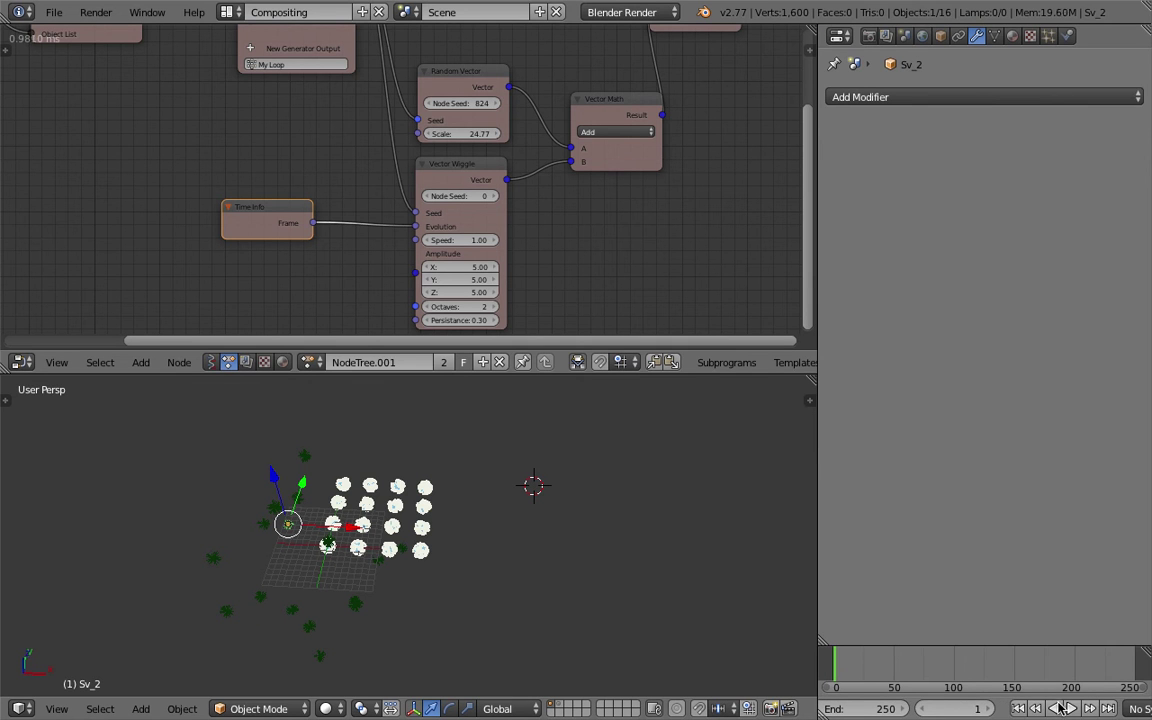
{"action": "left_click", "coordinate": [1062, 708]}
{"action": "middle_click_drag", "start_coordinate": [473, 530], "coordinate": [545, 516], "text": "shift"}
{"action": "middle_click_drag", "start_coordinate": [432, 550], "coordinate": [406, 501]}
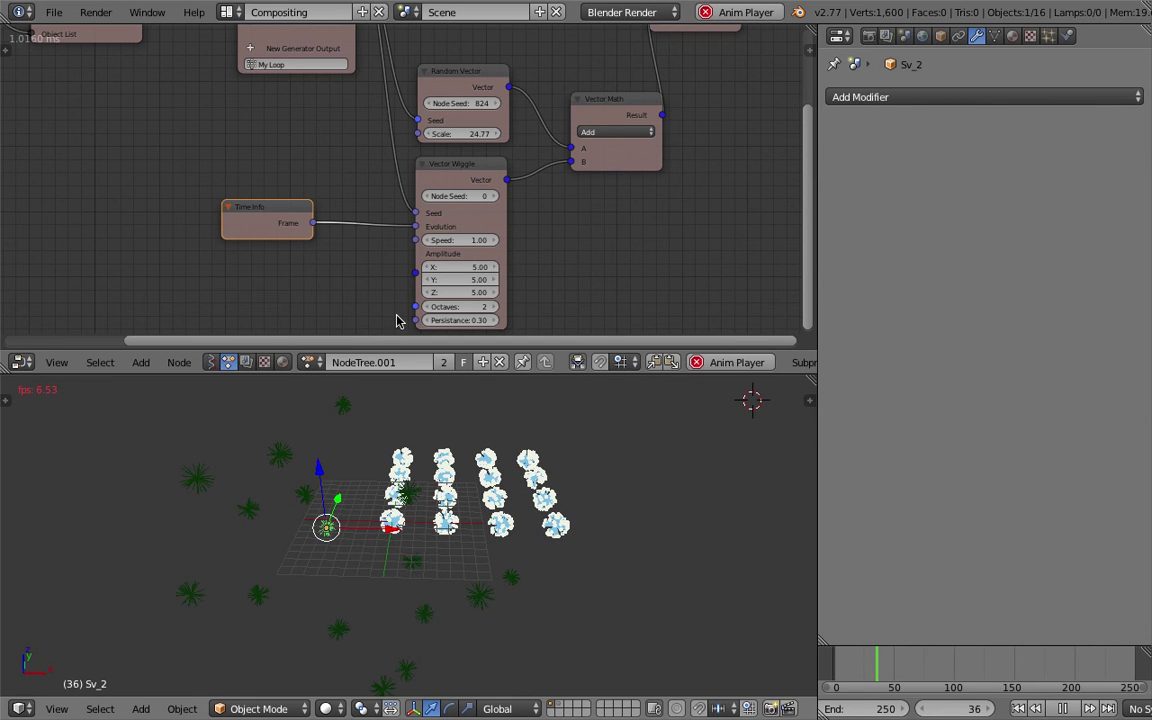
Save the scene as a new file with the version number in ansv_dandelion_004.blend increased by one
{"action": "left_click", "coordinate": [53, 12]}
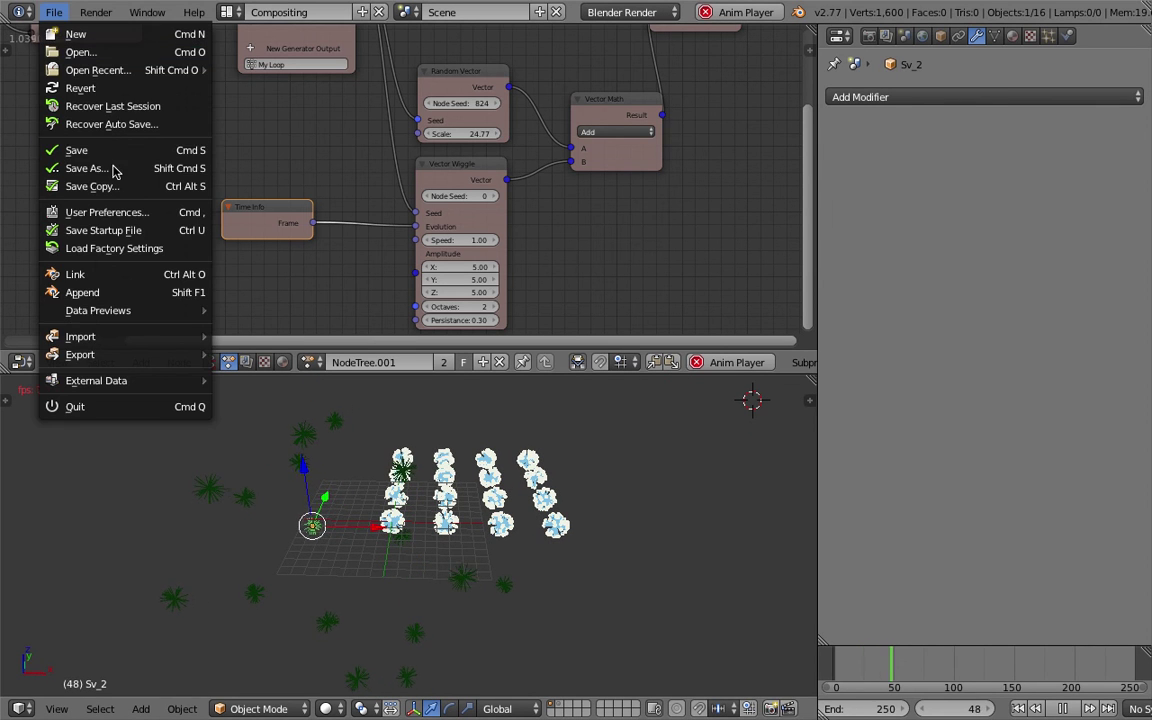
{"action": "left_click", "coordinate": [112, 169]}
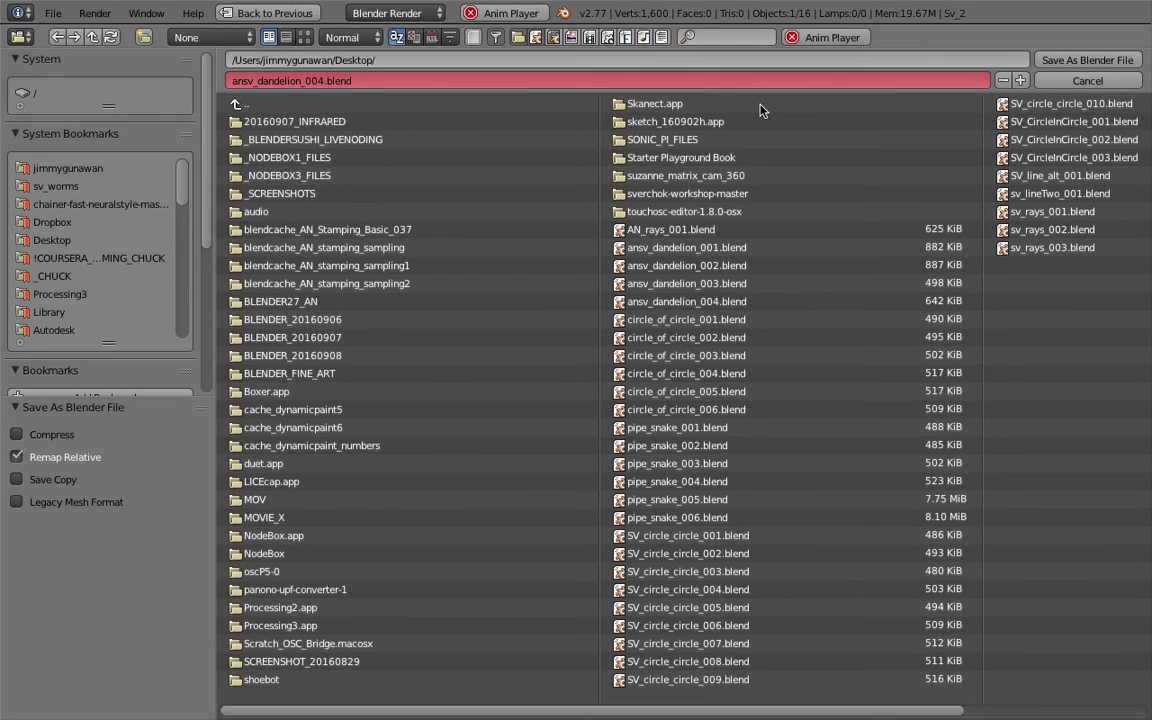
{"action": "left_click", "coordinate": [1020, 80]}
{"action": "left_click", "coordinate": [1066, 62]}
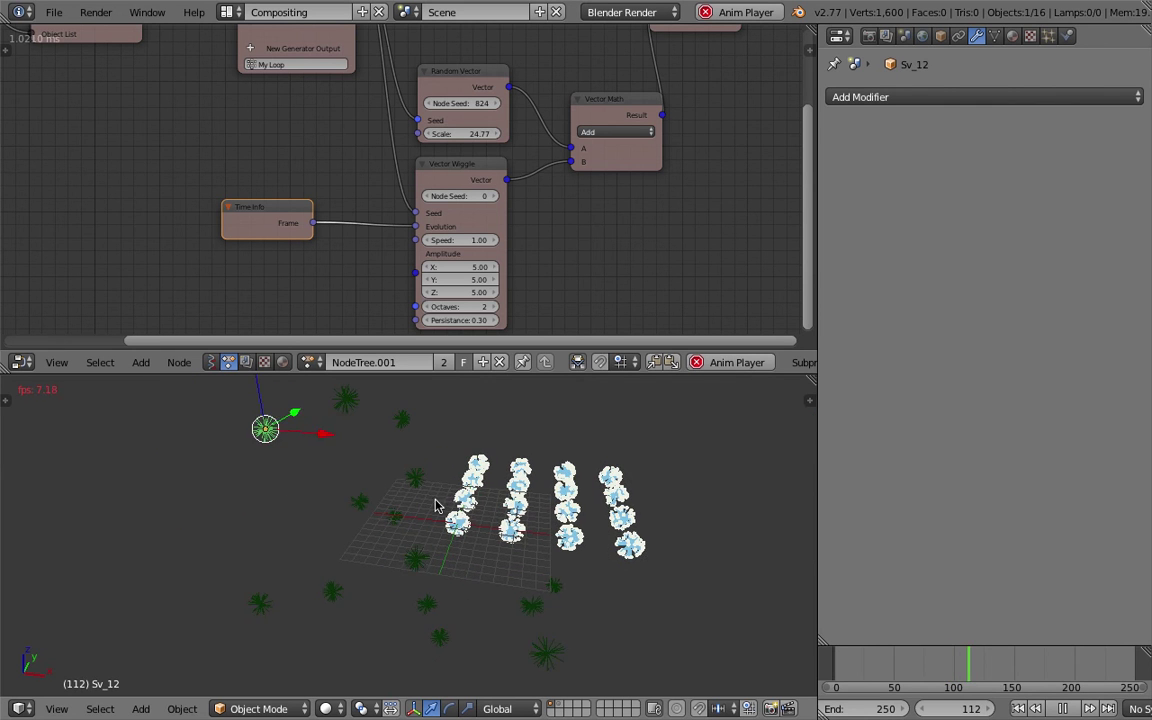
Enlarge the 3D view slightly and move the Time Info node closer to Vector Wiggle
{"action": "left_click_drag", "start_coordinate": [523, 366], "coordinate": [522, 352]}
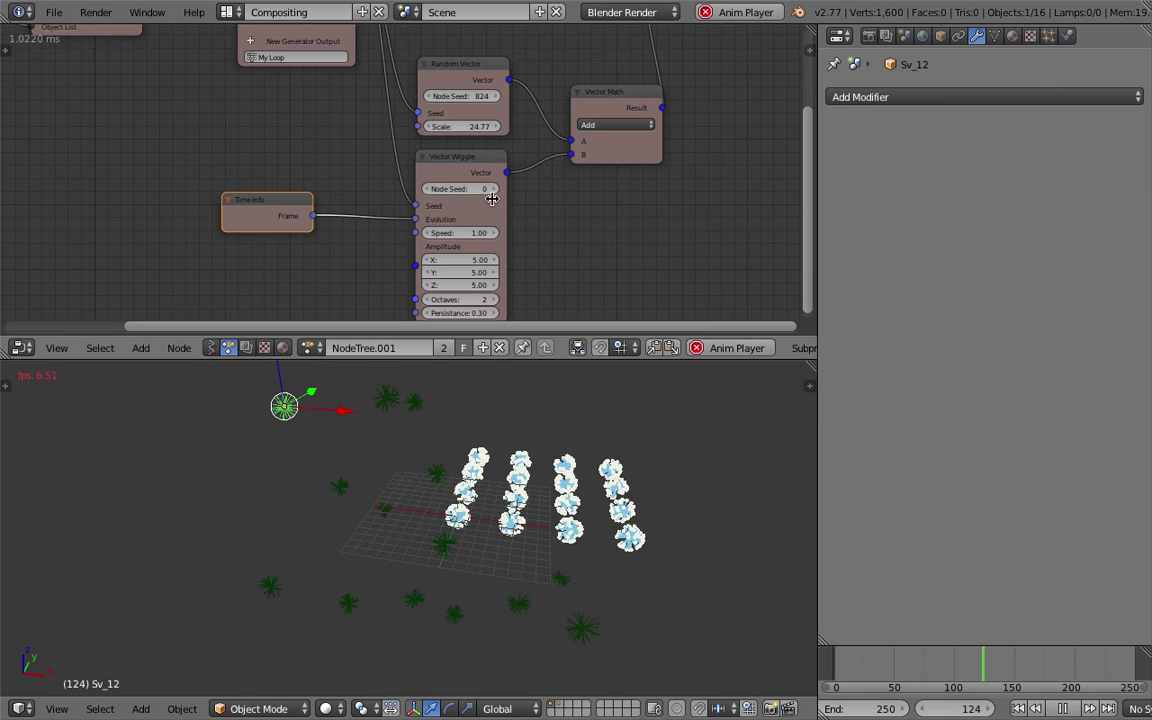
{"action": "scroll", "coordinate": [508, 184], "scroll_direction": "down", "scroll_amount": 1}
{"action": "left_click_drag", "start_coordinate": [309, 190], "coordinate": [327, 170]}
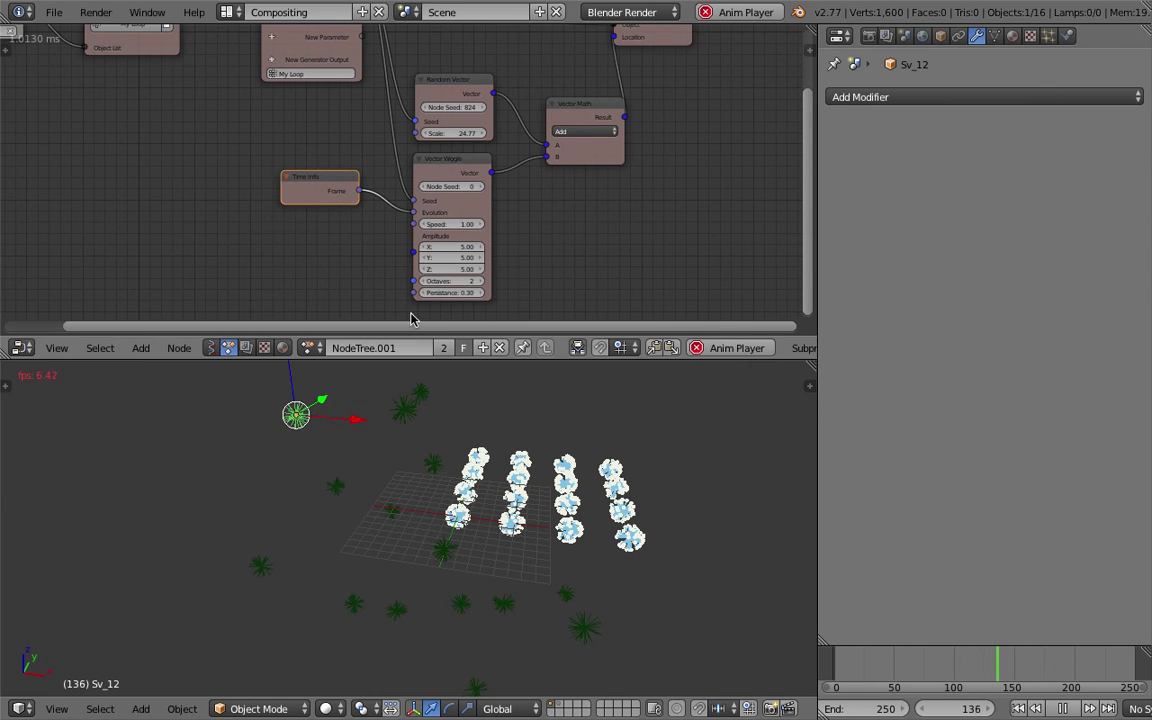
{"action": "middle_click_drag", "start_coordinate": [405, 547], "coordinate": [468, 509]}
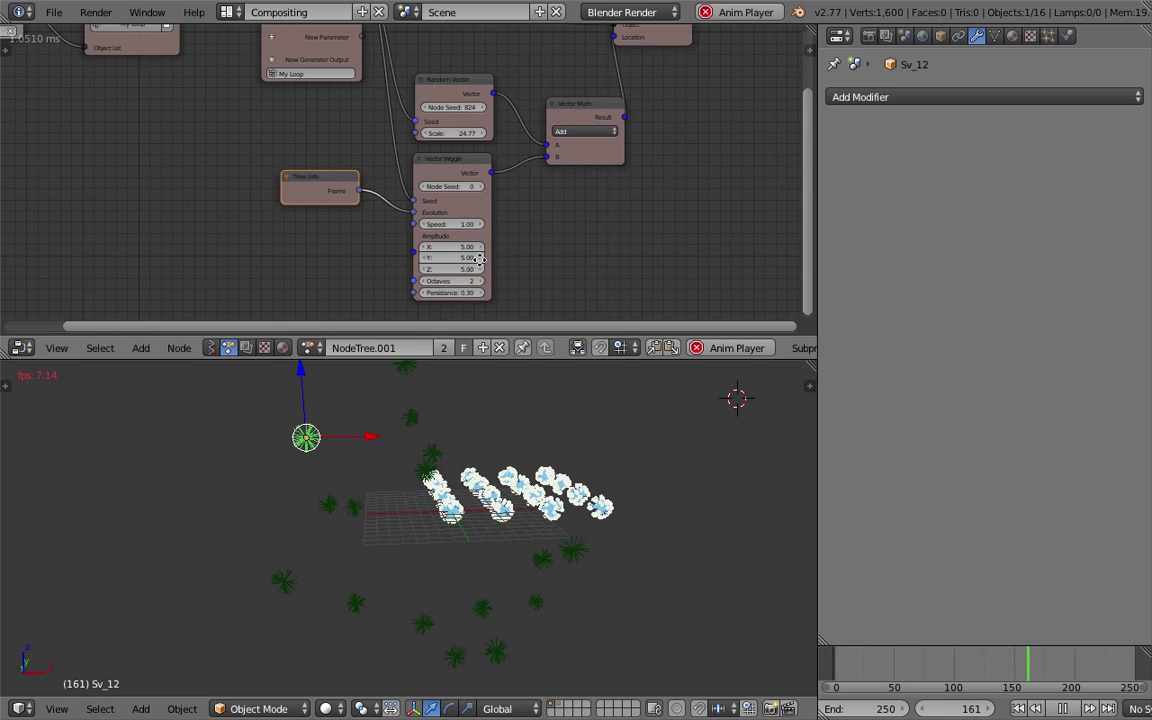
Move the Object Transforms node away from Vector Math and enable its three rotation axes
{"action": "middle_click_drag", "start_coordinate": [480, 259], "coordinate": [423, 334]}
{"action": "left_click_drag", "start_coordinate": [625, 129], "coordinate": [738, 150]}
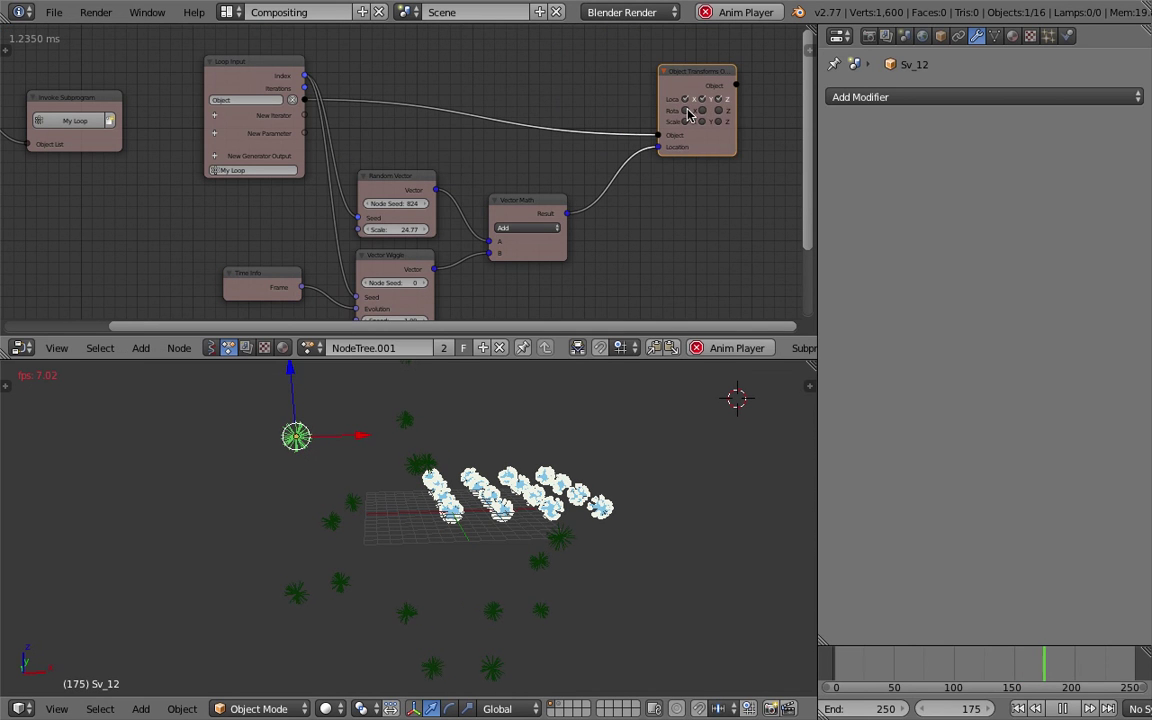
{"action": "left_click_drag", "start_coordinate": [687, 110], "coordinate": [721, 110]}
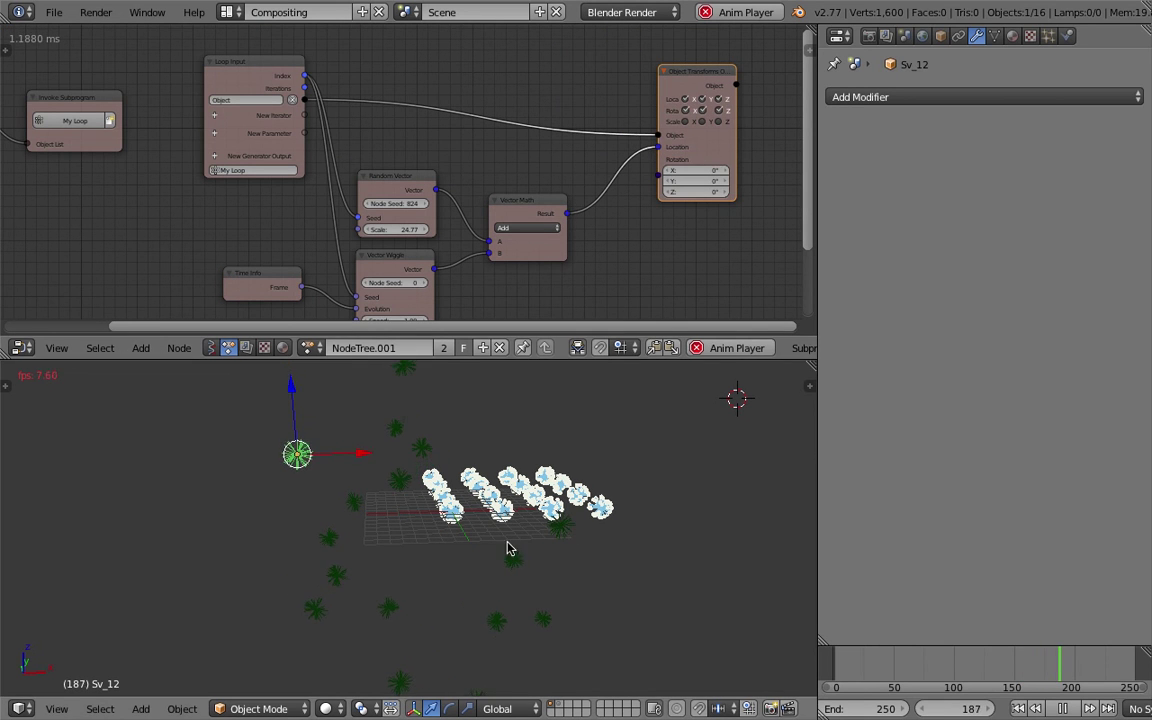
Add an Euler Wiggle node below the Object Transforms node
{"action": "key", "text": "shift+a"}
{"action": "left_click", "coordinate": [447, 67]}
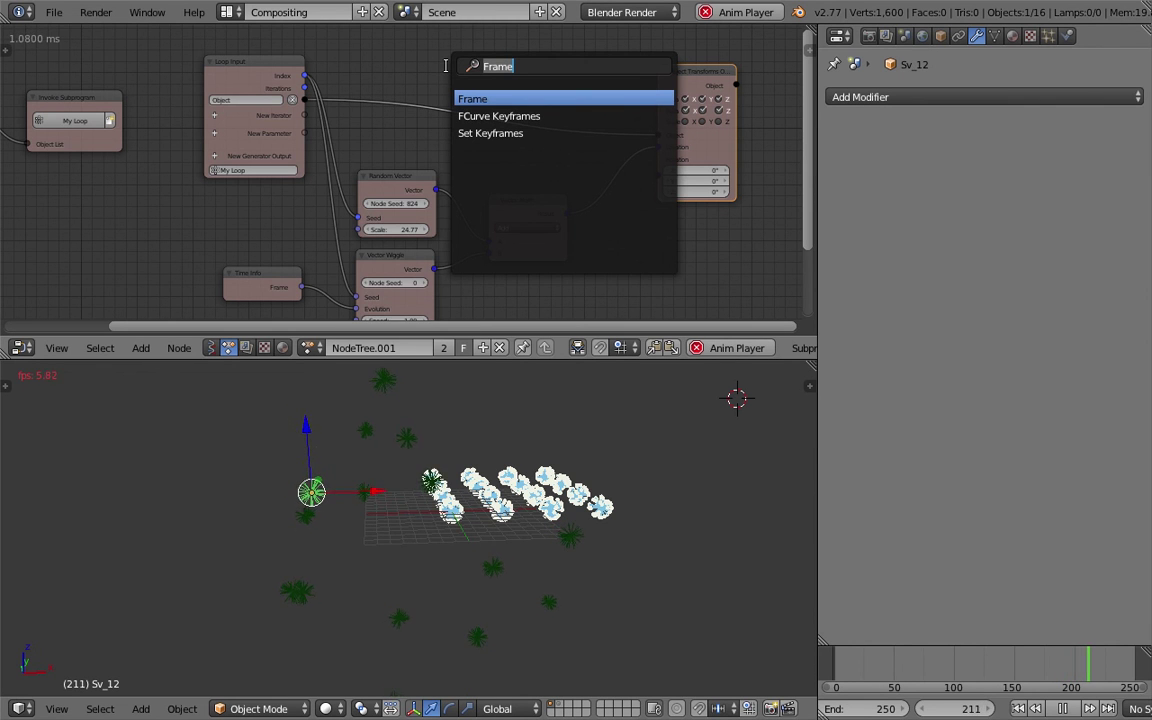
{"action": "type", "text": "eu"}
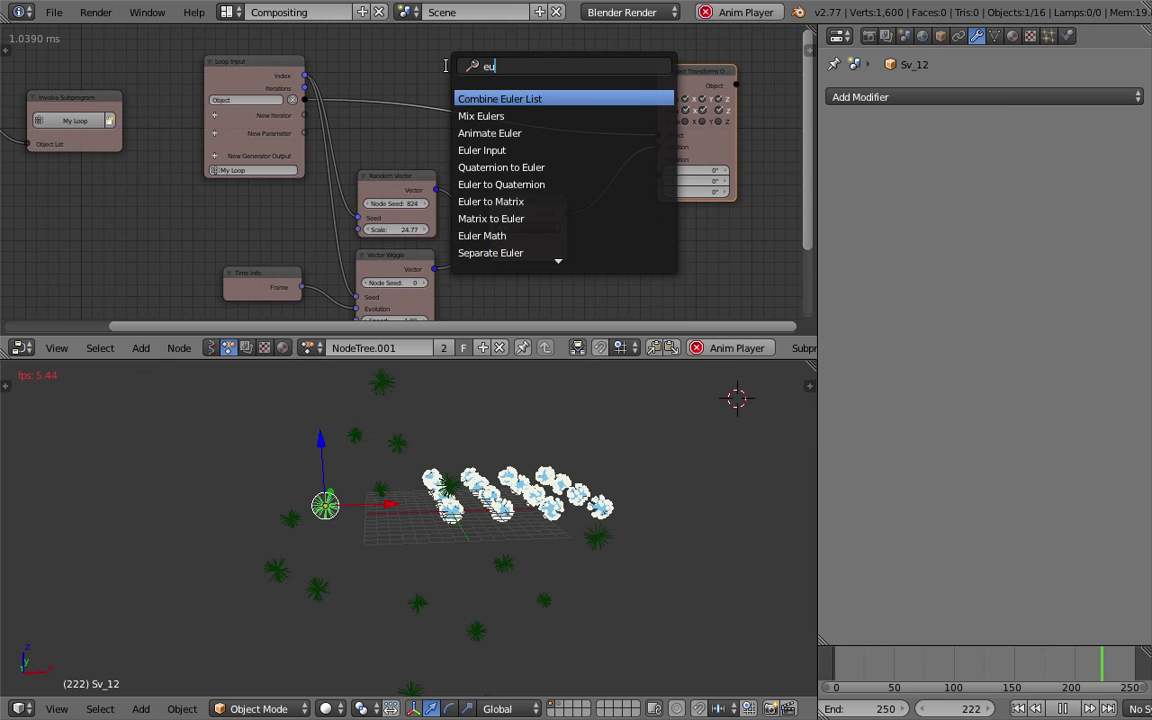
{"action": "type", "text": "ler wi"}
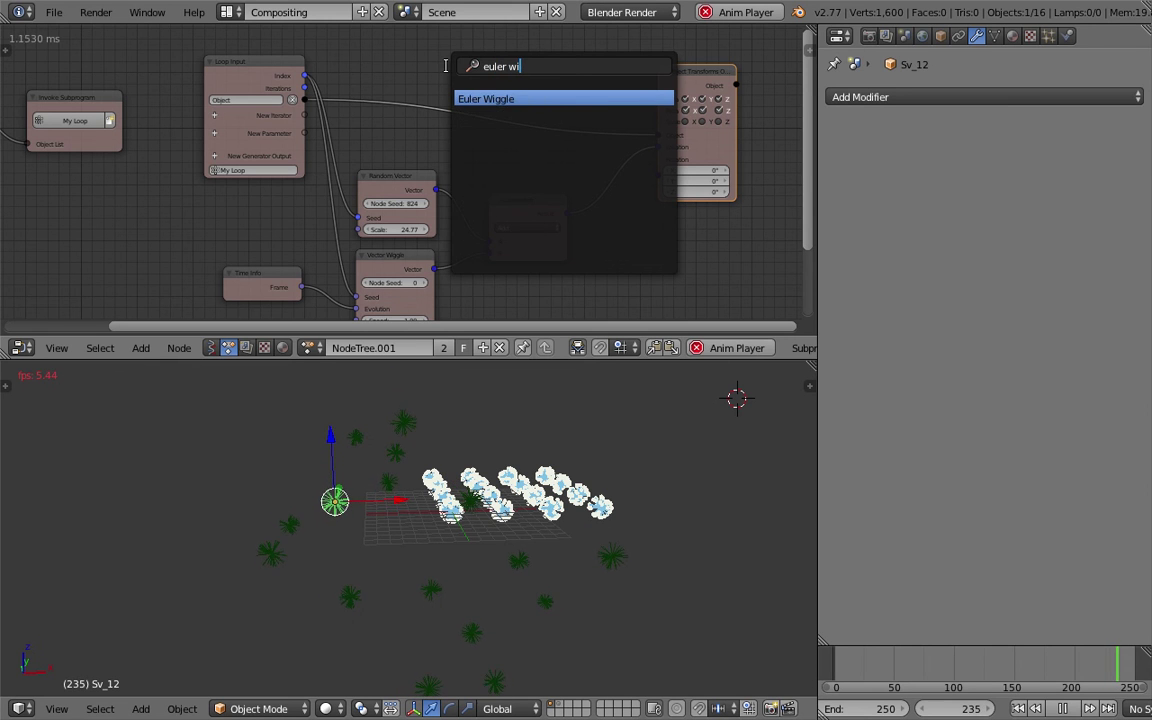
{"action": "key", "text": "Return"}
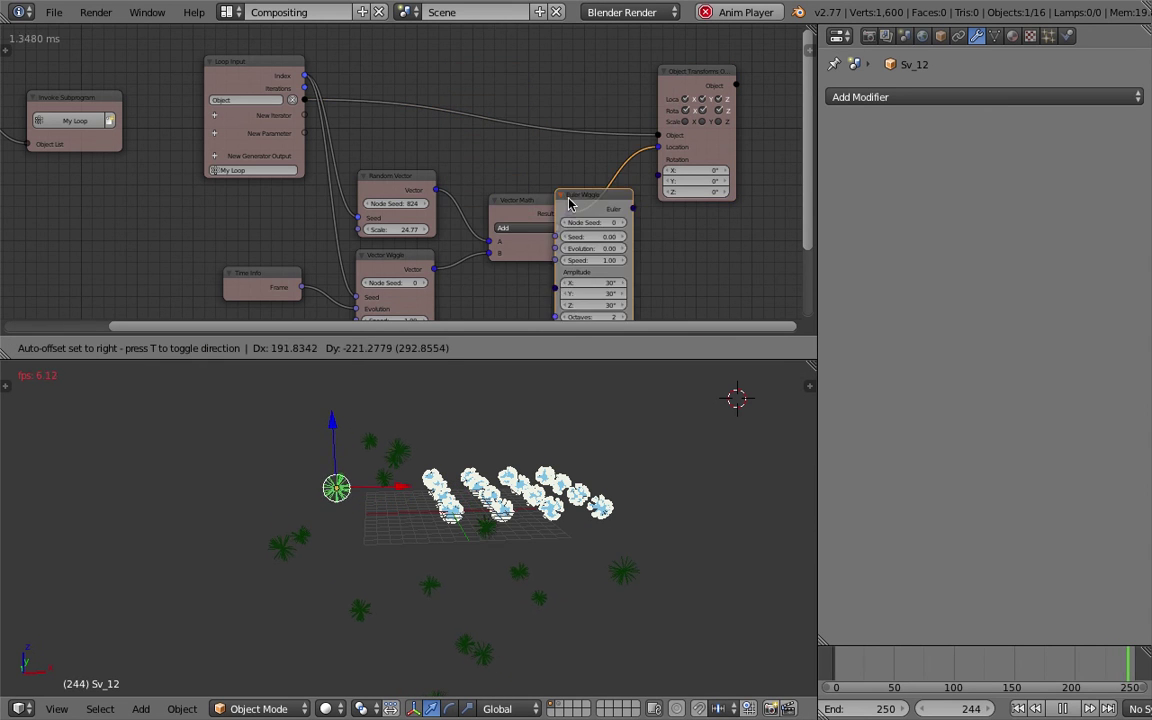
{"action": "left_click", "coordinate": [651, 261]}
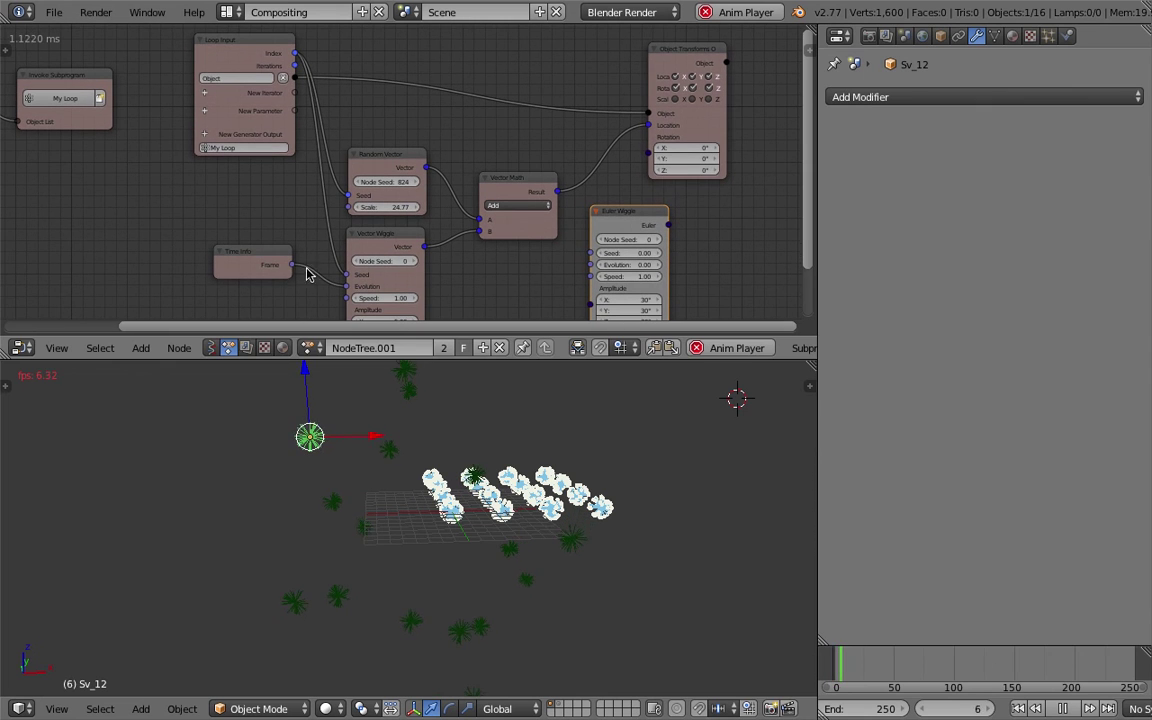
Link Time Info's Frame to Euler Wiggle's Evolution, Loop Input's Index to its Seed, and its Euler output to Rotation
{"action": "left_click_drag", "start_coordinate": [294, 269], "coordinate": [295, 53]}
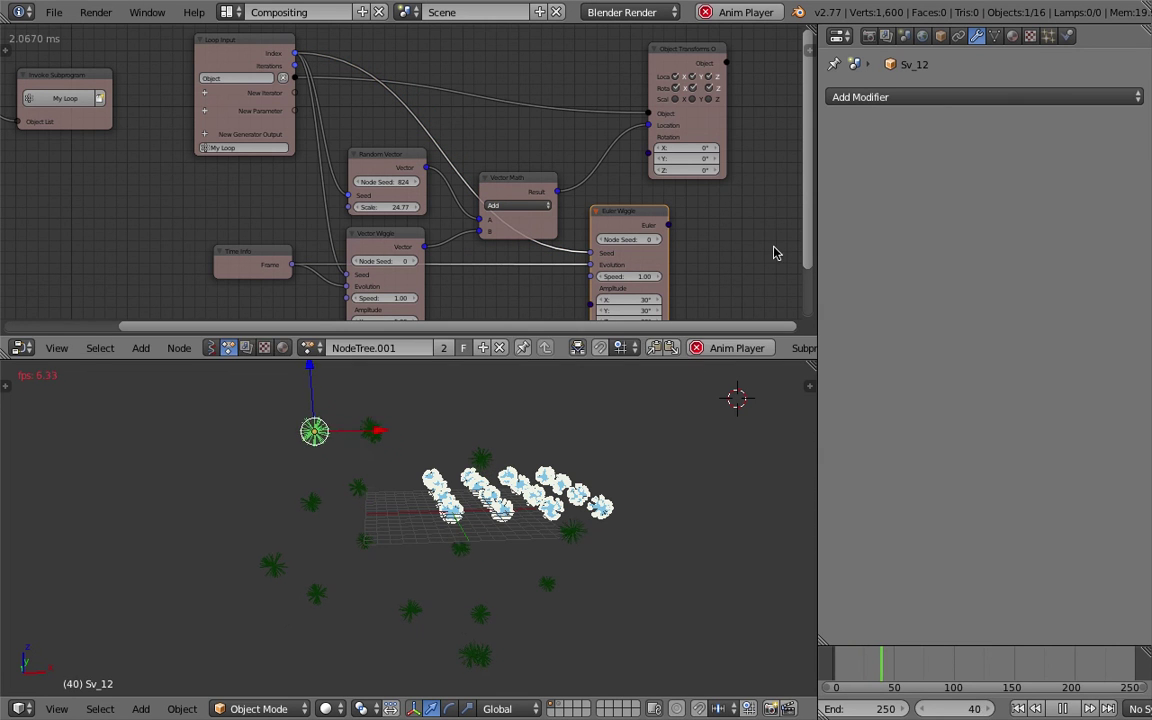
{"action": "left_click_drag", "start_coordinate": [668, 226], "coordinate": [650, 140]}
{"action": "middle_click_drag", "start_coordinate": [702, 275], "coordinate": [687, 216]}
Raise Euler Wiggle's X, Y and Z amplitudes together to about 200.04°
{"action": "scroll", "coordinate": [687, 216], "scroll_direction": "up", "scroll_amount": 1}
{"action": "mouse_move", "coordinate": [638, 245]}
{"action": "left_mouse_down"}
{"action": "mouse_move", "coordinate": [643, 267]}
{"action": "mouse_move", "coordinate": [758, 267]}
{"action": "mouse_move", "coordinate": [640, 257]}
{"action": "left_mouse_up"}
{"action": "scroll", "coordinate": [404, 527], "scroll_direction": "up", "scroll_amount": 3}
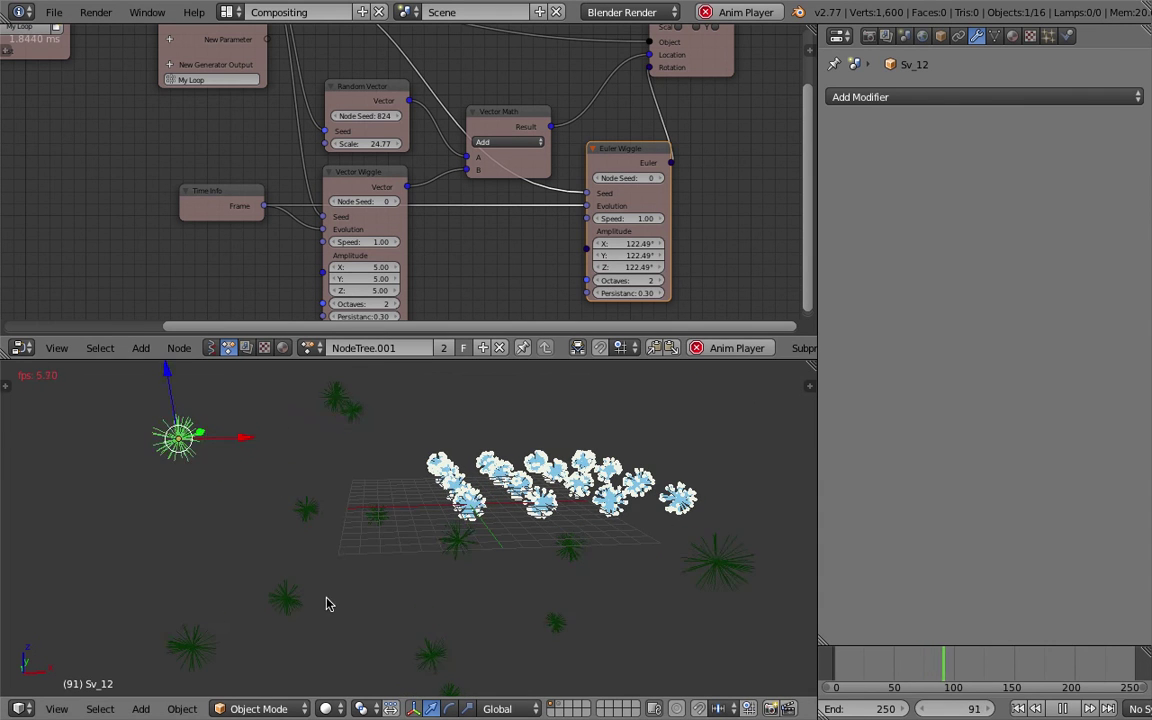
{"action": "left_click_drag", "start_coordinate": [648, 243], "coordinate": [700, 267]}
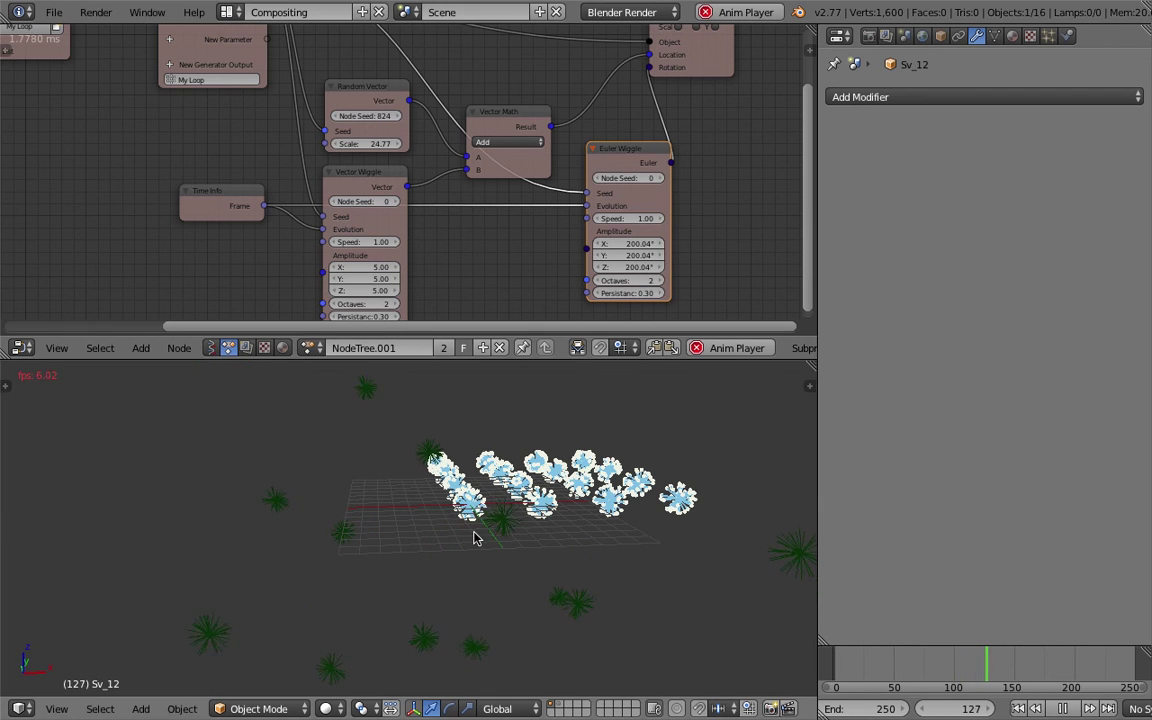
Examine the moving and rotating ray objects from several angles and stop the playback
{"action": "scroll", "coordinate": [465, 542], "scroll_direction": "down", "scroll_amount": 3}
{"action": "middle_click_drag", "start_coordinate": [463, 542], "coordinate": [641, 542]}
{"action": "middle_click_drag", "start_coordinate": [589, 543], "coordinate": [442, 504]}
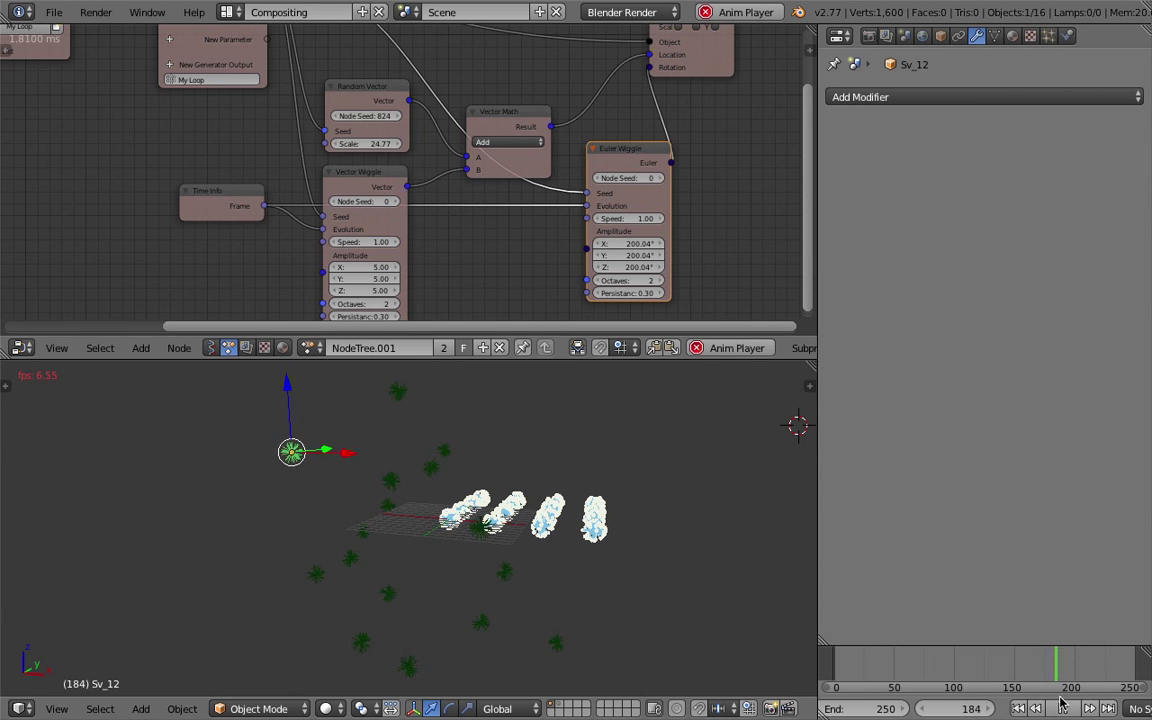
{"action": "middle_click_drag", "start_coordinate": [488, 552], "coordinate": [566, 542]}
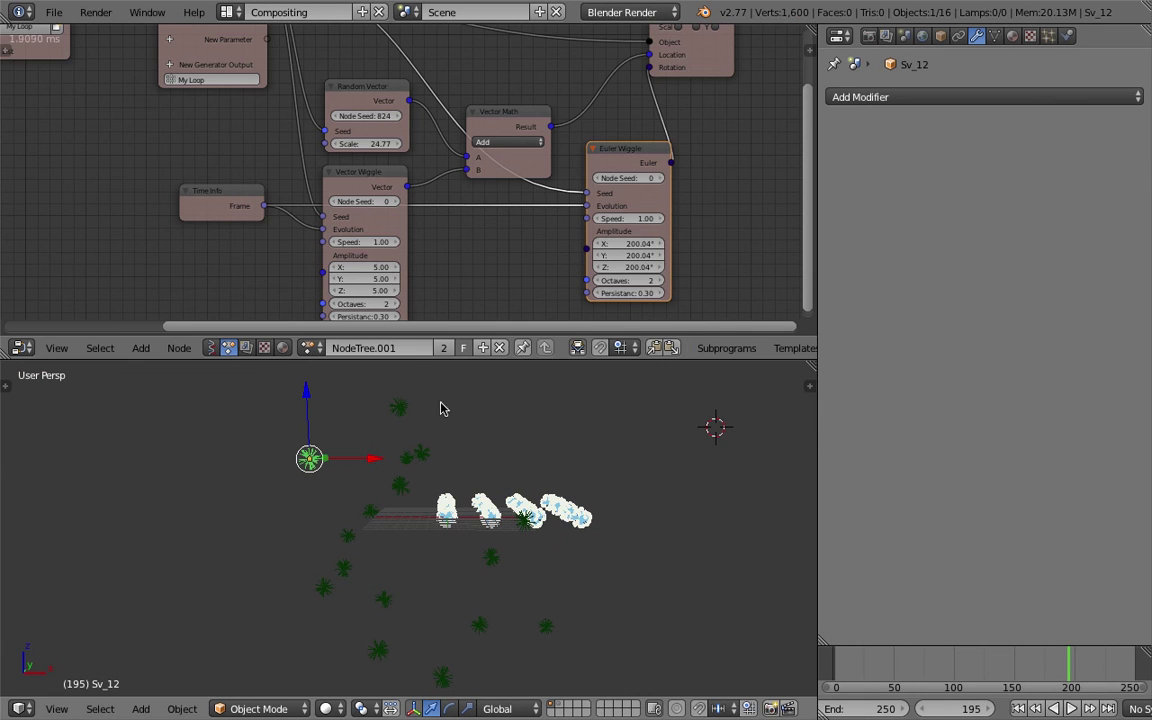
Switch the node editor to the Sverchok NodeTree and save the file over its existing version
{"action": "left_click", "coordinate": [212, 348]}
{"action": "left_click", "coordinate": [308, 349]}
{"action": "left_click", "coordinate": [317, 376]}
{"action": "mouse_move", "coordinate": [460, 503]}
{"action": "middle_mouse_down"}
{"action": "mouse_move", "coordinate": [495, 505]}
{"action": "mouse_move", "coordinate": [467, 512]}
{"action": "mouse_move", "coordinate": [456, 484]}
{"action": "middle_mouse_up"}
{"action": "key", "text": "ctrl+s"}
{"action": "left_click", "coordinate": [458, 486]}
Sketch a dandelion seed with a radiating head and a long curved stem in the empty space beside the Viewer Draw node
{"action": "scroll", "coordinate": [548, 432], "scroll_direction": "down", "scroll_amount": 1}
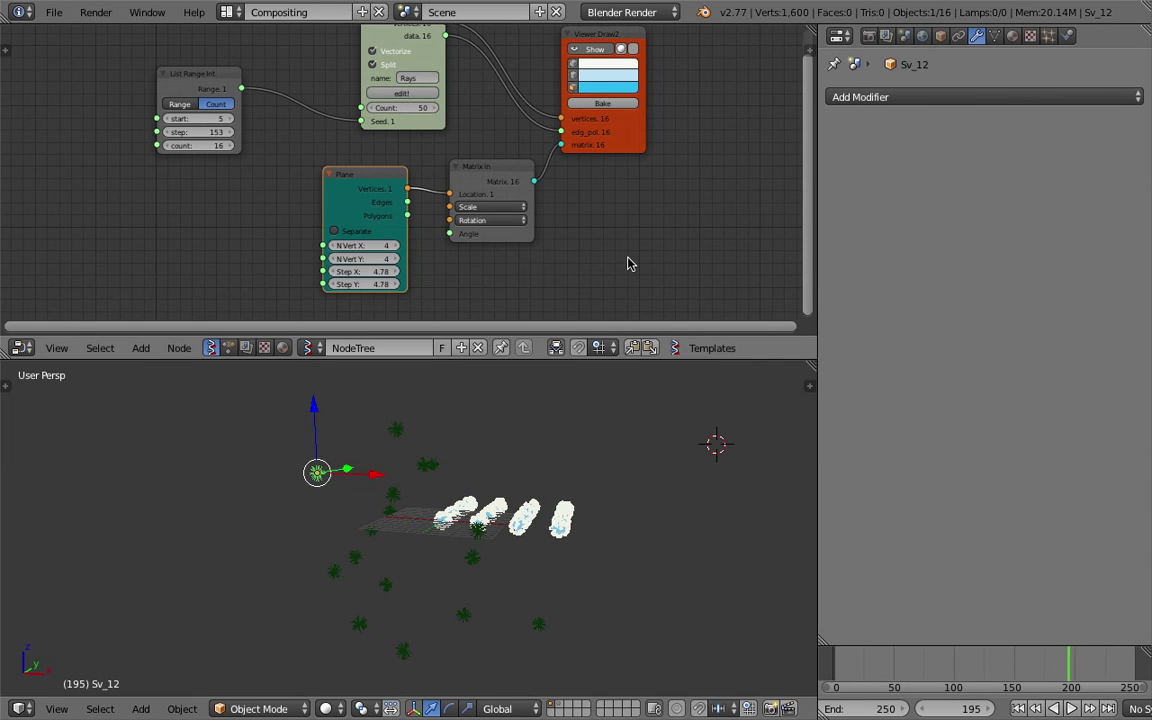
{"action": "middle_click_drag", "start_coordinate": [675, 236], "coordinate": [540, 257]}
{"action": "scroll", "coordinate": [540, 257], "scroll_direction": "down", "scroll_amount": 1}
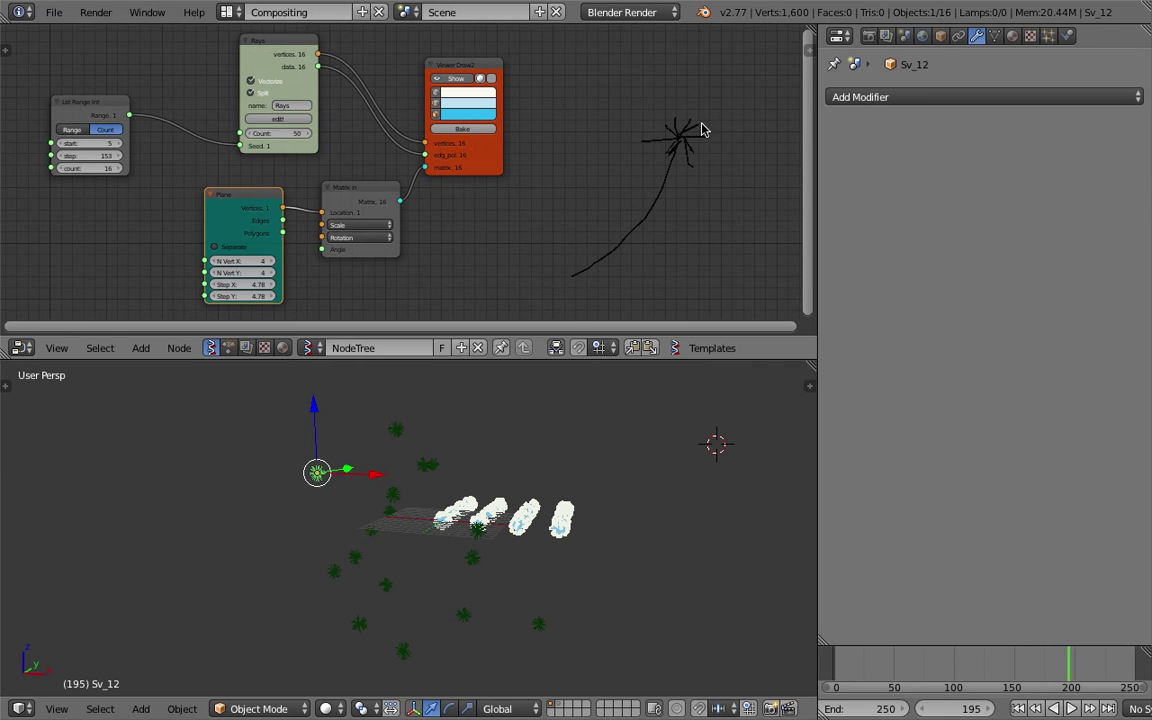
{"action": "mouse_move", "coordinate": [612, 217]}
{"action": "middle_mouse_down"}
{"action": "mouse_move", "coordinate": [663, 200]}
{"action": "mouse_move", "coordinate": [643, 207]}
{"action": "middle_mouse_up"}
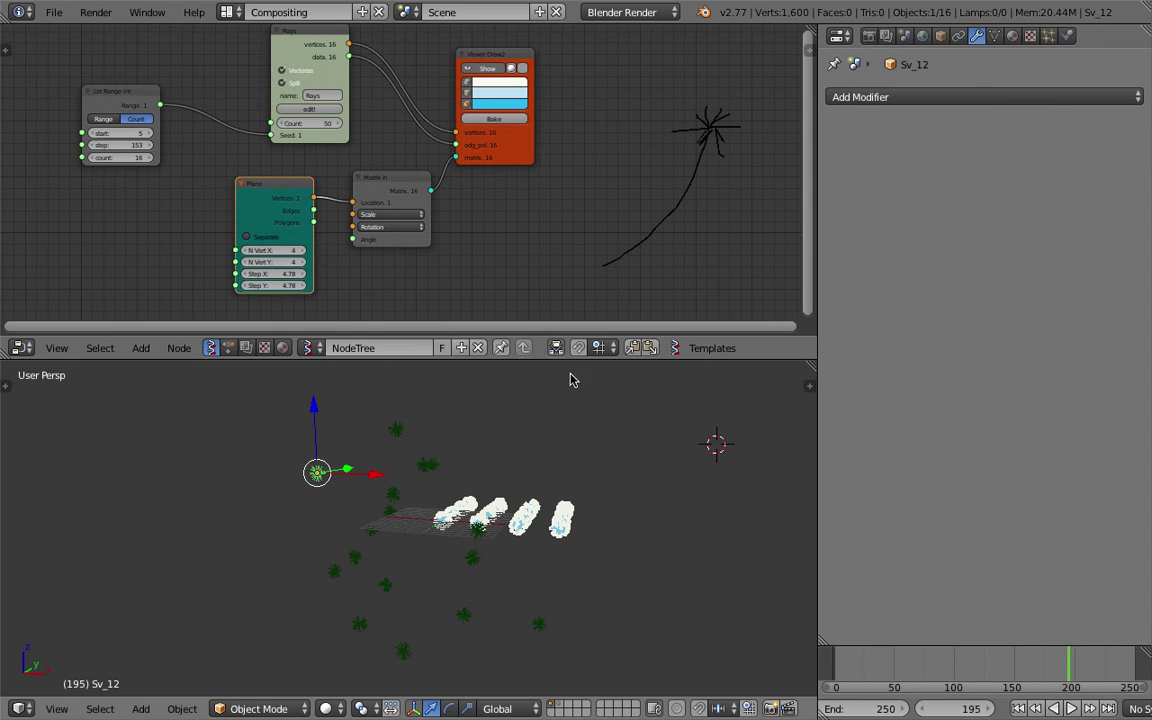
Examine the previewed ray grid and the baked ray objects from several angles
{"action": "middle_click_drag", "start_coordinate": [531, 448], "coordinate": [450, 545]}
{"action": "scroll", "coordinate": [530, 517], "scroll_direction": "up", "scroll_amount": 3}
{"action": "scroll", "coordinate": [452, 543], "scroll_direction": "up", "scroll_amount": 3}
{"action": "middle_click_drag", "start_coordinate": [552, 483], "coordinate": [488, 511], "text": "shift"}
{"action": "scroll", "coordinate": [488, 512], "scroll_direction": "down", "scroll_amount": 3}
{"action": "mouse_move", "coordinate": [380, 456]}
{"action": "middle_mouse_down"}
{"action": "mouse_move", "coordinate": [455, 483]}
{"action": "mouse_move", "coordinate": [390, 437]}
{"action": "middle_mouse_up"}
{"action": "scroll", "coordinate": [390, 437], "scroll_direction": "down", "scroll_amount": 2}
{"action": "middle_click_drag", "start_coordinate": [457, 456], "coordinate": [361, 560], "text": "shift"}
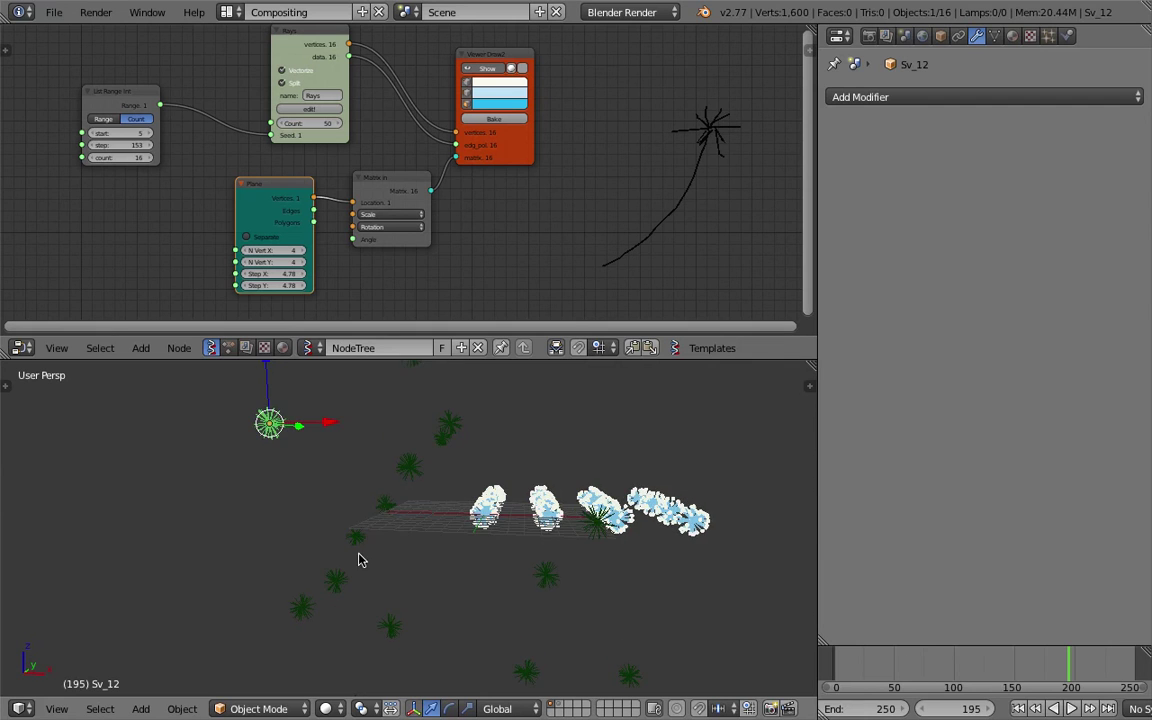
{"action": "middle_click_drag", "start_coordinate": [398, 502], "coordinate": [665, 365]}
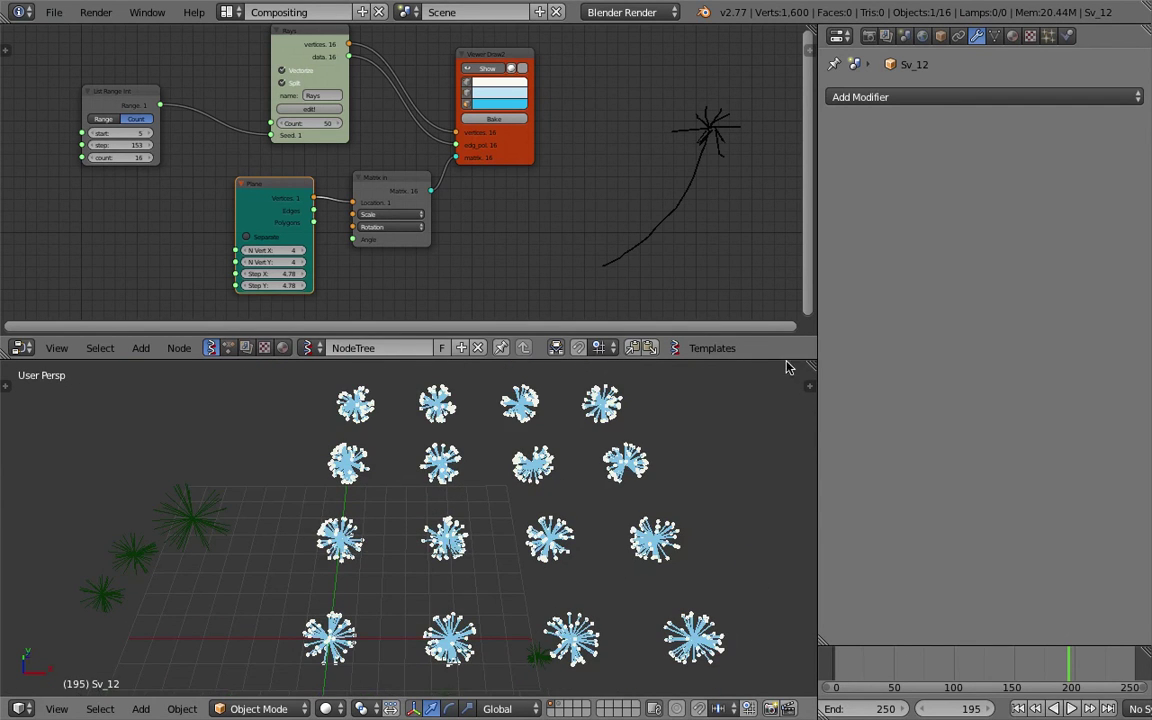
Widen the node editor area and shift the Matrix in and Plane nodes aside
{"action": "left_click_drag", "start_coordinate": [817, 320], "coordinate": [878, 316]}
{"action": "middle_click_drag", "start_coordinate": [678, 256], "coordinate": [674, 283]}
{"action": "scroll", "coordinate": [674, 283], "scroll_direction": "up", "scroll_amount": 1}
{"action": "left_click", "coordinate": [401, 210]}
{"action": "left_click_drag", "start_coordinate": [401, 206], "coordinate": [382, 199]}
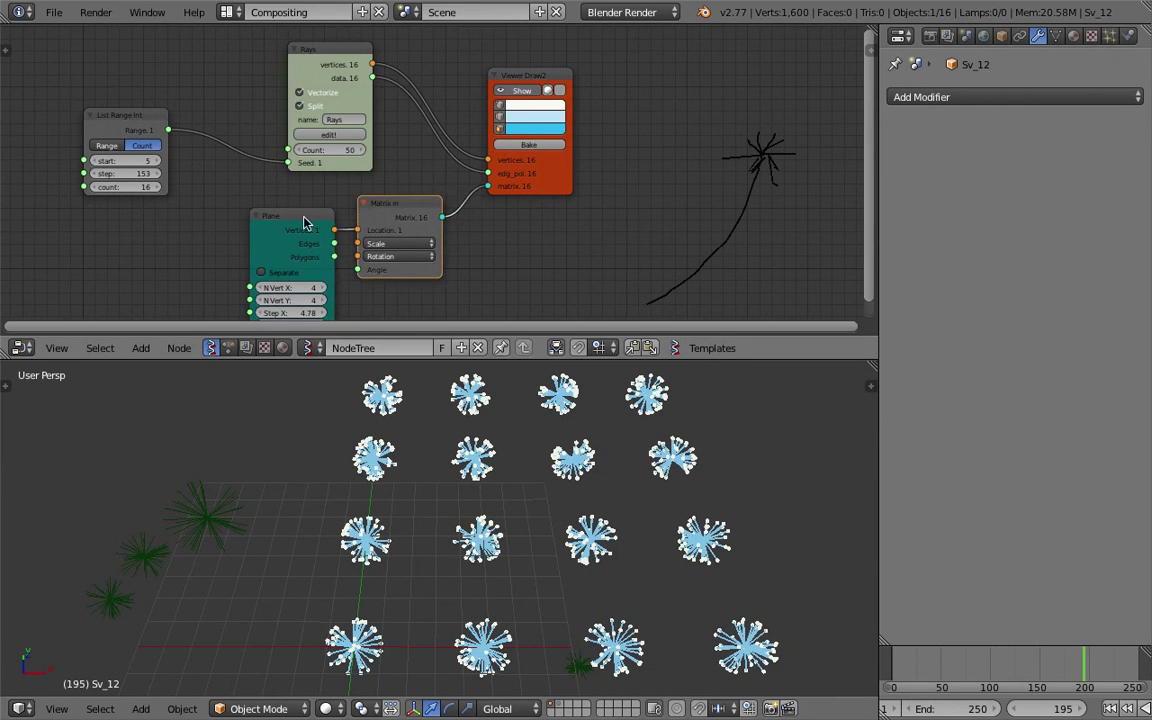
{"action": "left_click_drag", "start_coordinate": [303, 219], "coordinate": [275, 210]}
Spread out the List Range Int, Rays and Viewer Draw nodes so their links are easy to follow
{"action": "middle_click_drag", "start_coordinate": [319, 37], "coordinate": [353, 98]}
{"action": "left_click_drag", "start_coordinate": [374, 83], "coordinate": [379, 60]}
{"action": "left_click_drag", "start_coordinate": [371, 110], "coordinate": [386, 73]}
{"action": "scroll", "coordinate": [265, 82], "scroll_direction": "up", "scroll_amount": 1}
{"action": "middle_click_drag", "start_coordinate": [134, 171], "coordinate": [152, 194]}
{"action": "left_click_drag", "start_coordinate": [152, 200], "coordinate": [209, 157]}
{"action": "left_click_drag", "start_coordinate": [607, 152], "coordinate": [620, 114]}
{"action": "scroll", "coordinate": [388, 137], "scroll_direction": "up", "scroll_amount": 1}
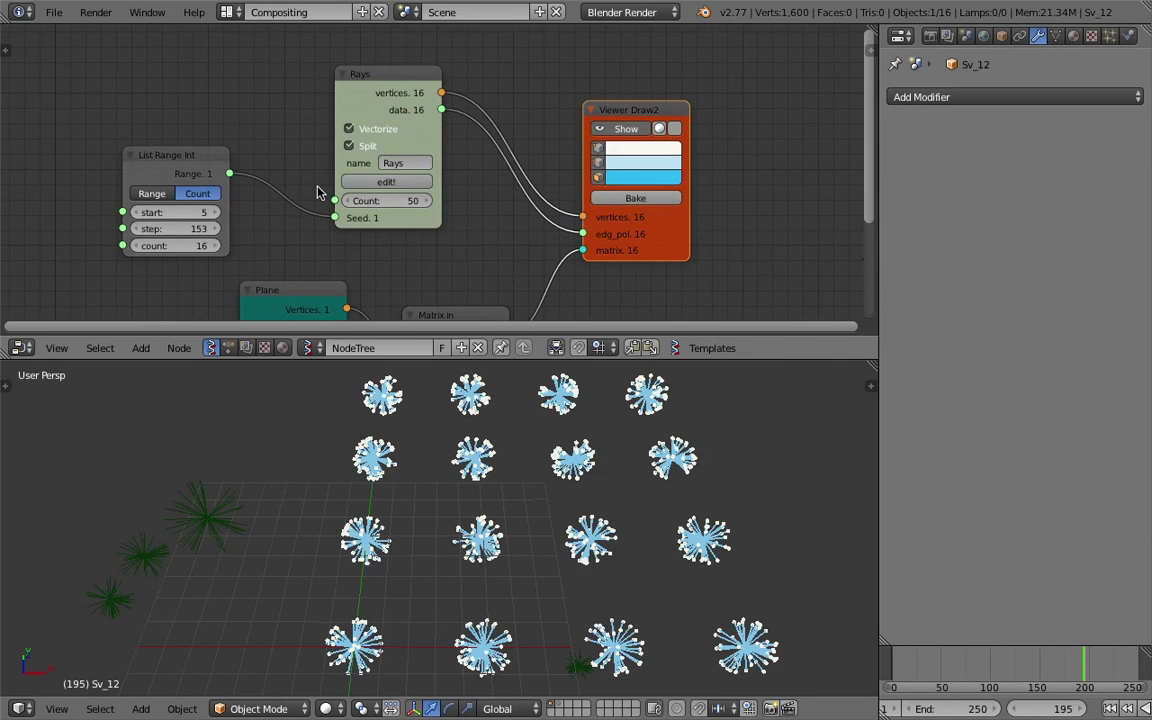
{"action": "middle_click_drag", "start_coordinate": [325, 88], "coordinate": [358, 104]}
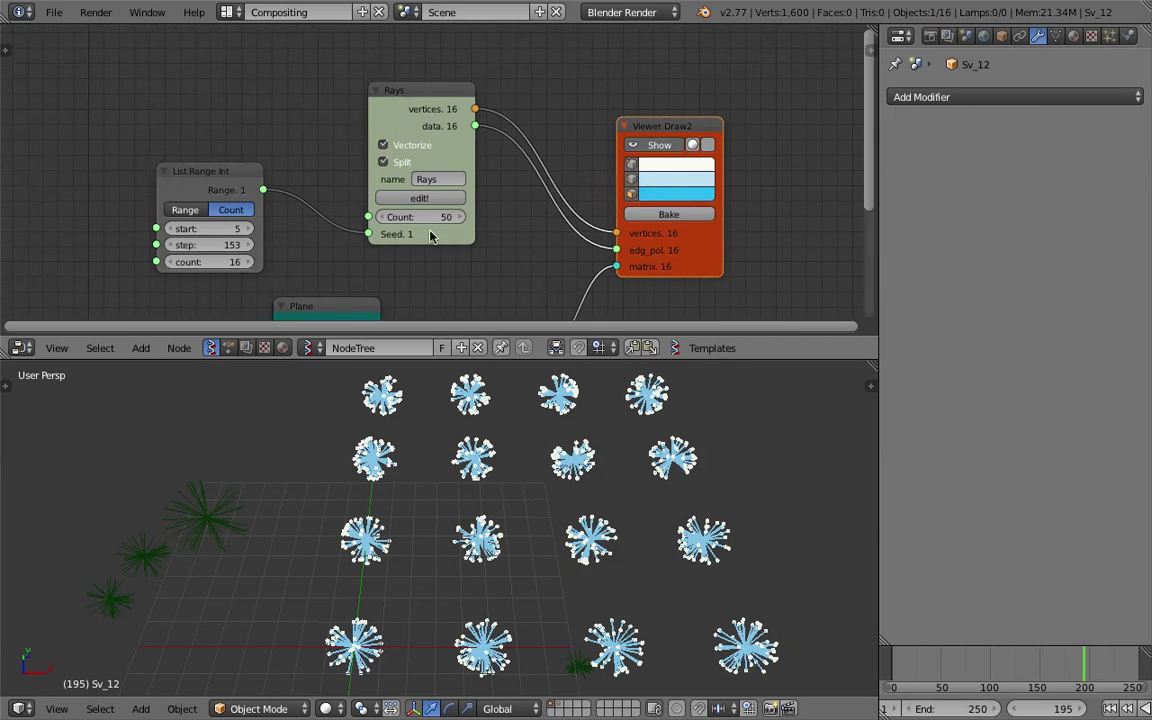
{"action": "scroll", "coordinate": [501, 141], "scroll_direction": "up", "scroll_amount": 1}
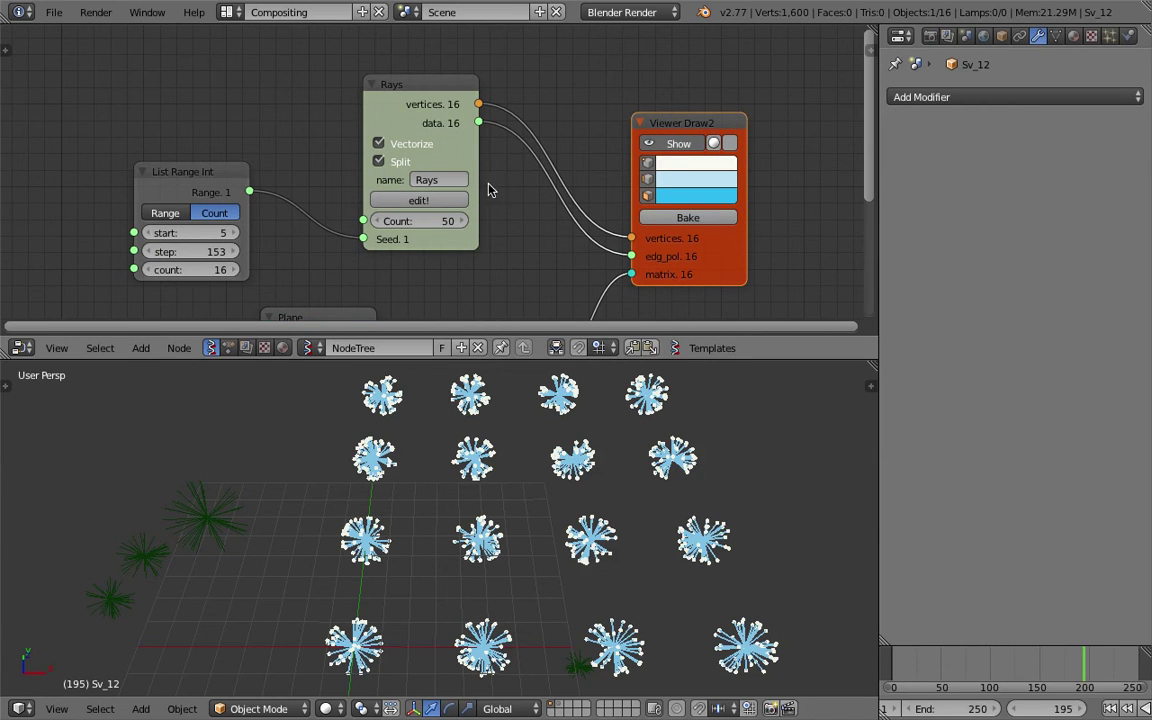
{"action": "left_click_drag", "start_coordinate": [445, 97], "coordinate": [456, 91]}
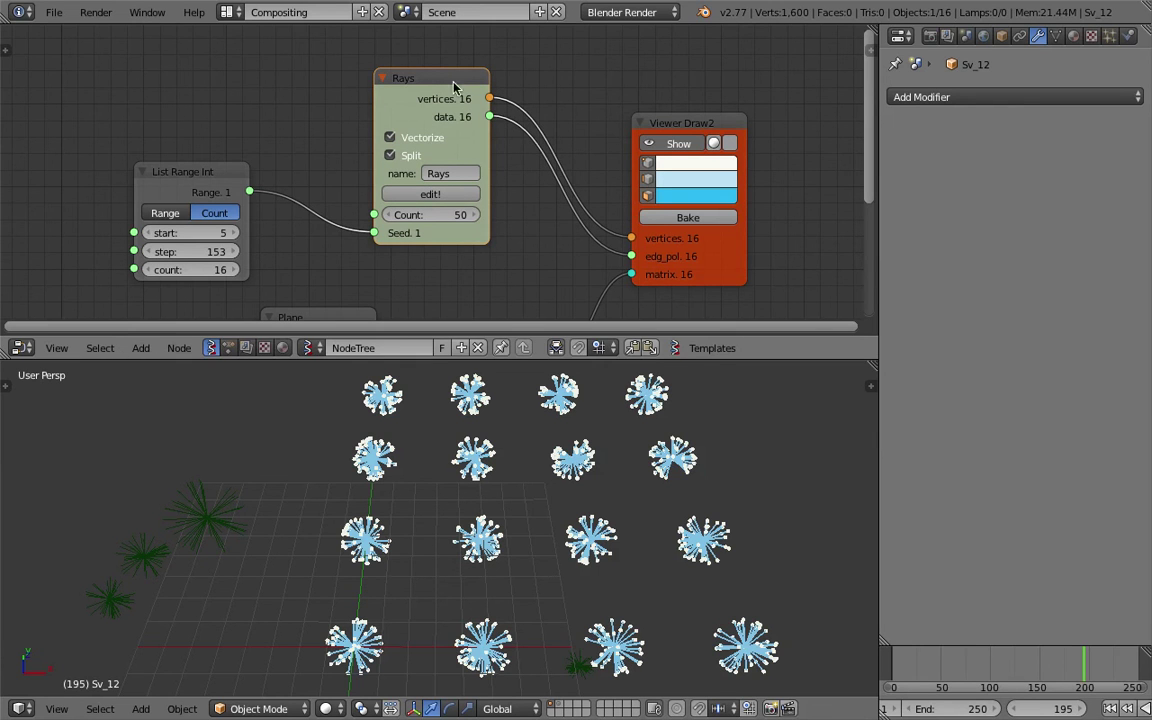
{"action": "left_click_drag", "start_coordinate": [688, 125], "coordinate": [722, 102]}
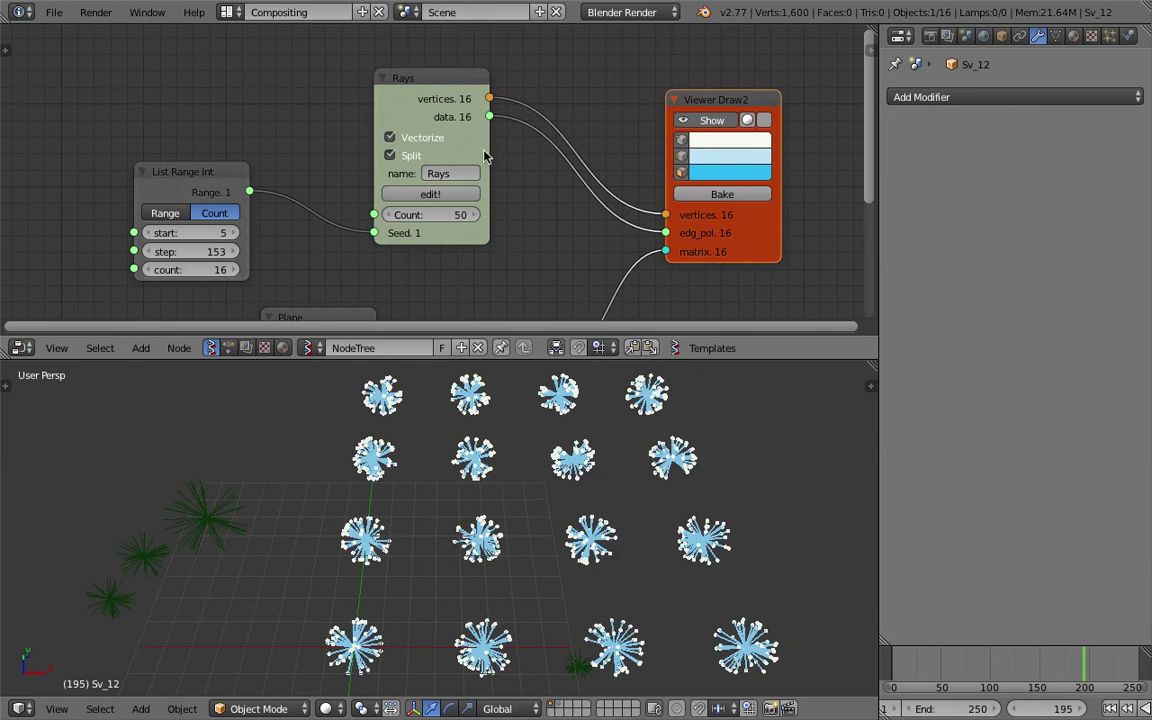
Rearrange the nodes inside the Rays group and return to the parent node tree
{"action": "left_click", "coordinate": [444, 197]}
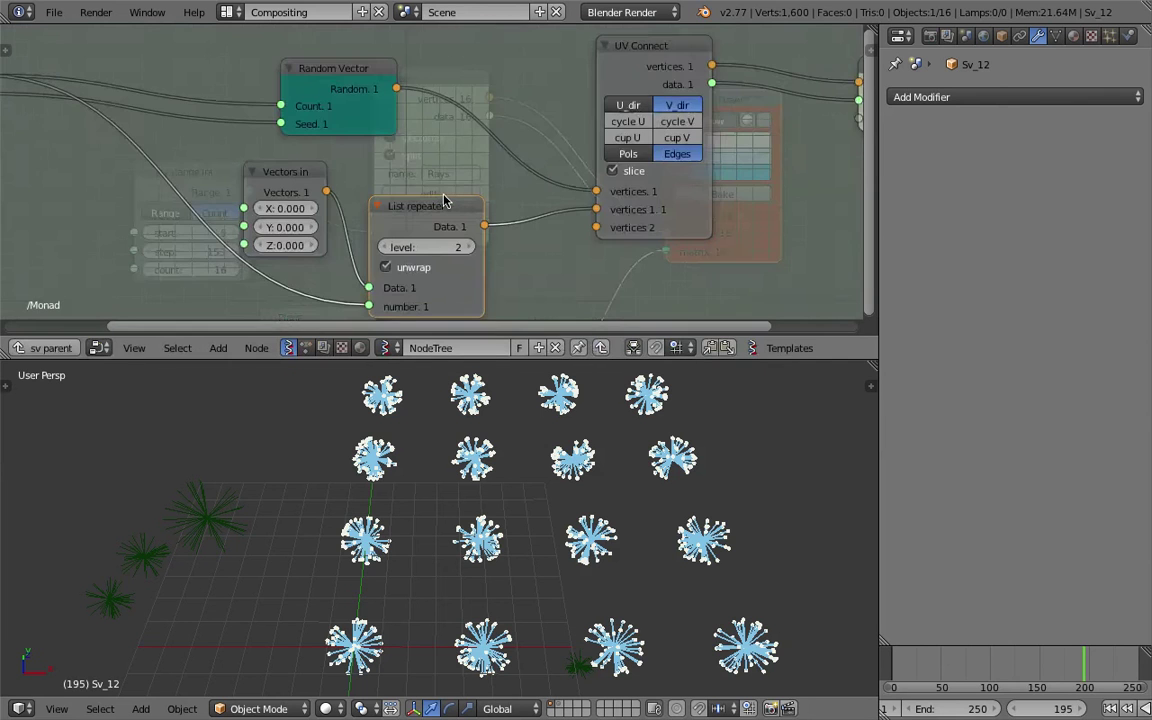
{"action": "scroll", "coordinate": [444, 197], "scroll_direction": "down", "scroll_amount": 2}
{"action": "left_click_drag", "start_coordinate": [705, 110], "coordinate": [650, 133]}
{"action": "left_click_drag", "start_coordinate": [577, 83], "coordinate": [574, 71]}
{"action": "left_click_drag", "start_coordinate": [436, 195], "coordinate": [469, 190]}
{"action": "left_click_drag", "start_coordinate": [326, 179], "coordinate": [341, 178]}
{"action": "left_click_drag", "start_coordinate": [103, 100], "coordinate": [192, 152]}
{"action": "left_click", "coordinate": [50, 348]}
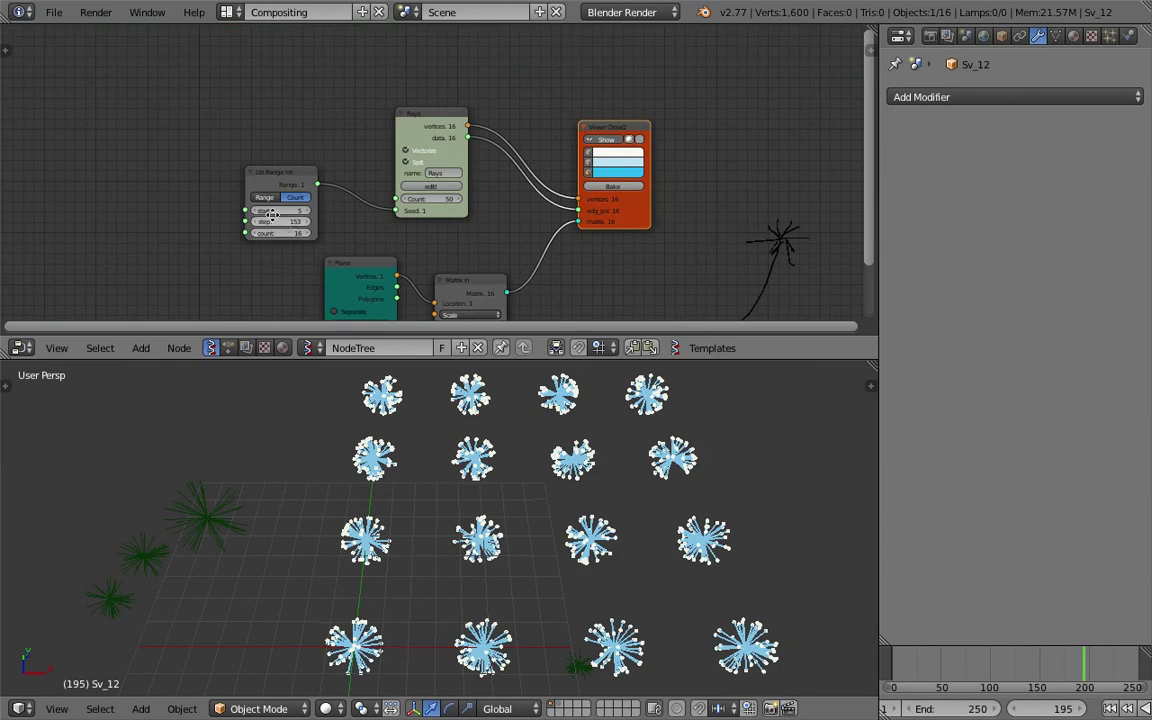
Raise the Rays node's Count to 86 and inspect the denser bursts up close
{"action": "scroll", "coordinate": [305, 218], "scroll_direction": "up", "scroll_amount": 1}
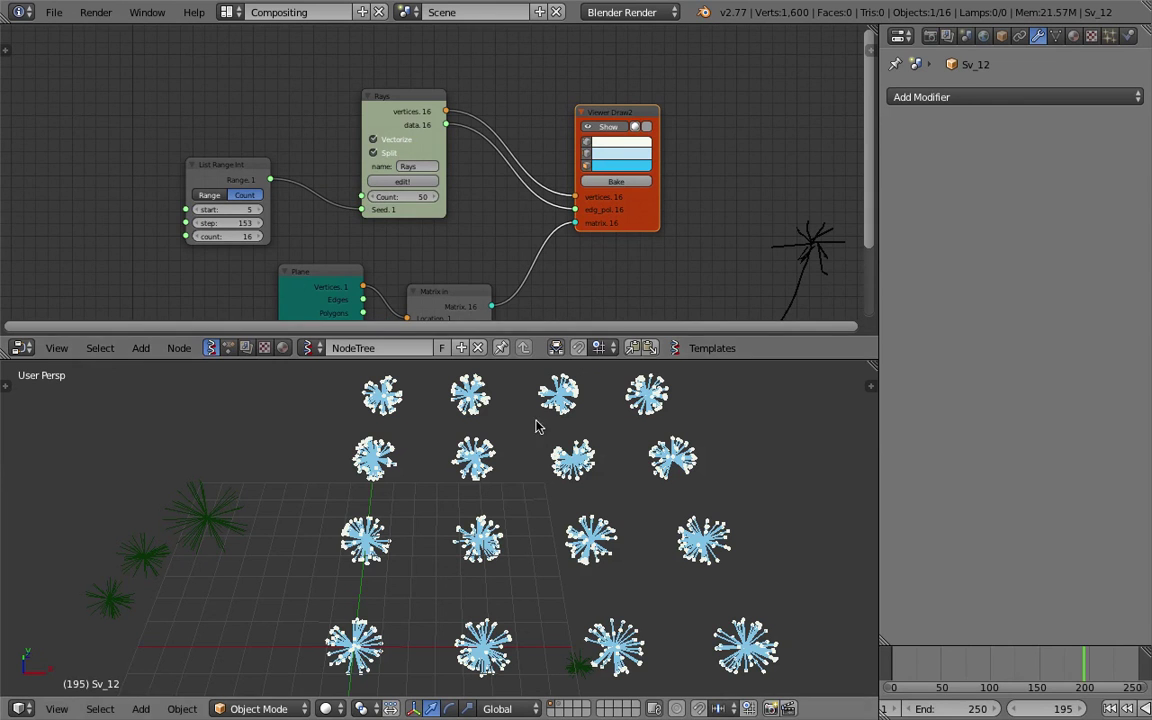
{"action": "middle_click_drag", "start_coordinate": [449, 192], "coordinate": [457, 188]}
{"action": "left_click_drag", "start_coordinate": [420, 193], "coordinate": [456, 193]}
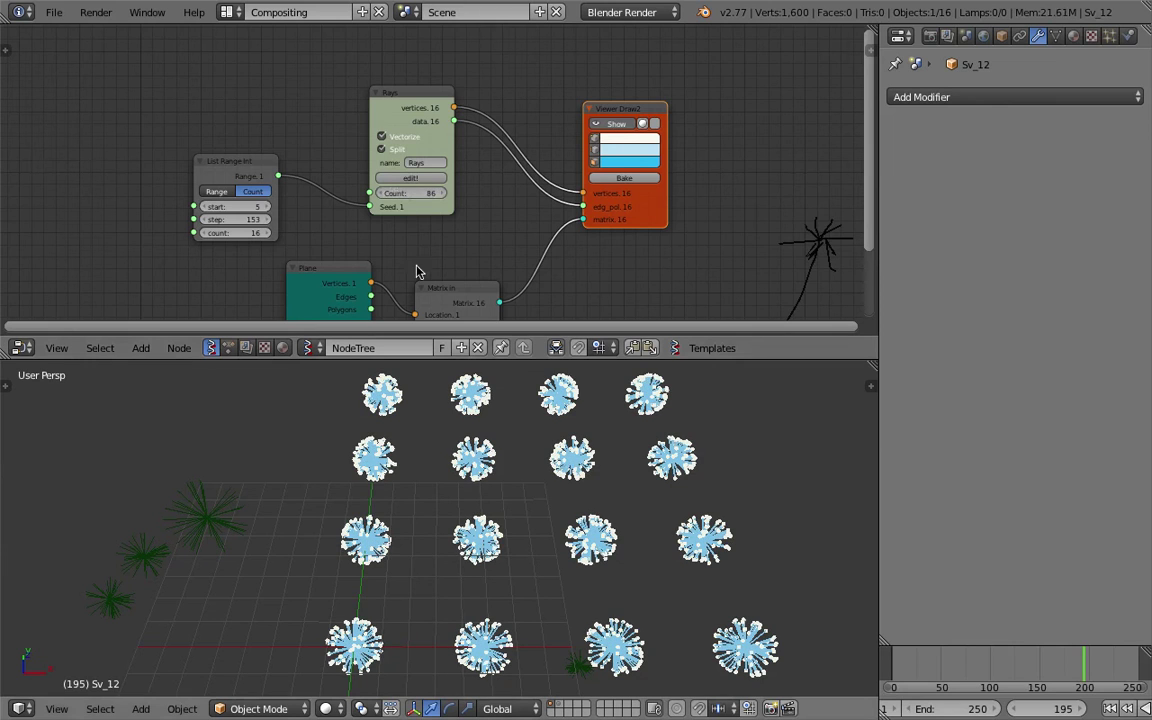
{"action": "scroll", "coordinate": [416, 270], "scroll_direction": "up", "scroll_amount": 1}
{"action": "scroll", "coordinate": [563, 494], "scroll_direction": "up", "scroll_amount": 3}
{"action": "middle_click_drag", "start_coordinate": [563, 494], "coordinate": [578, 578]}
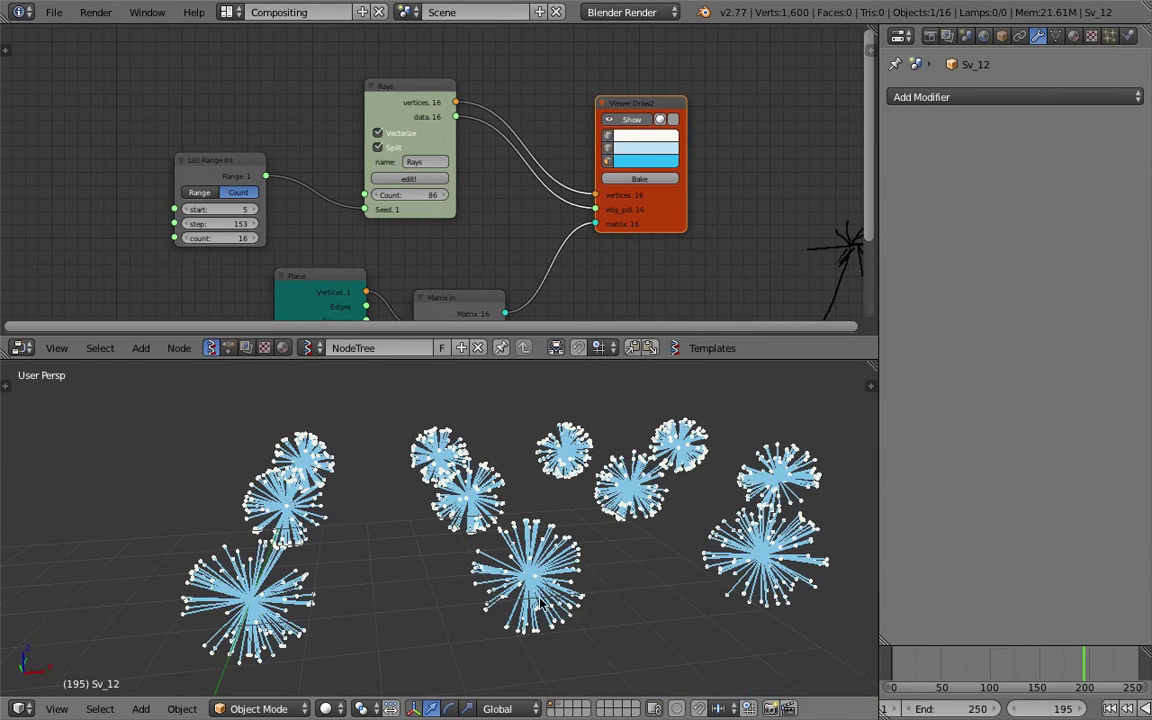
Move the List Range Int node up and set its start value to 40
{"action": "middle_click_drag", "start_coordinate": [328, 141], "coordinate": [335, 127]}
{"action": "left_click_drag", "start_coordinate": [256, 147], "coordinate": [267, 118]}
{"action": "scroll", "coordinate": [239, 152], "scroll_direction": "up", "scroll_amount": 1}
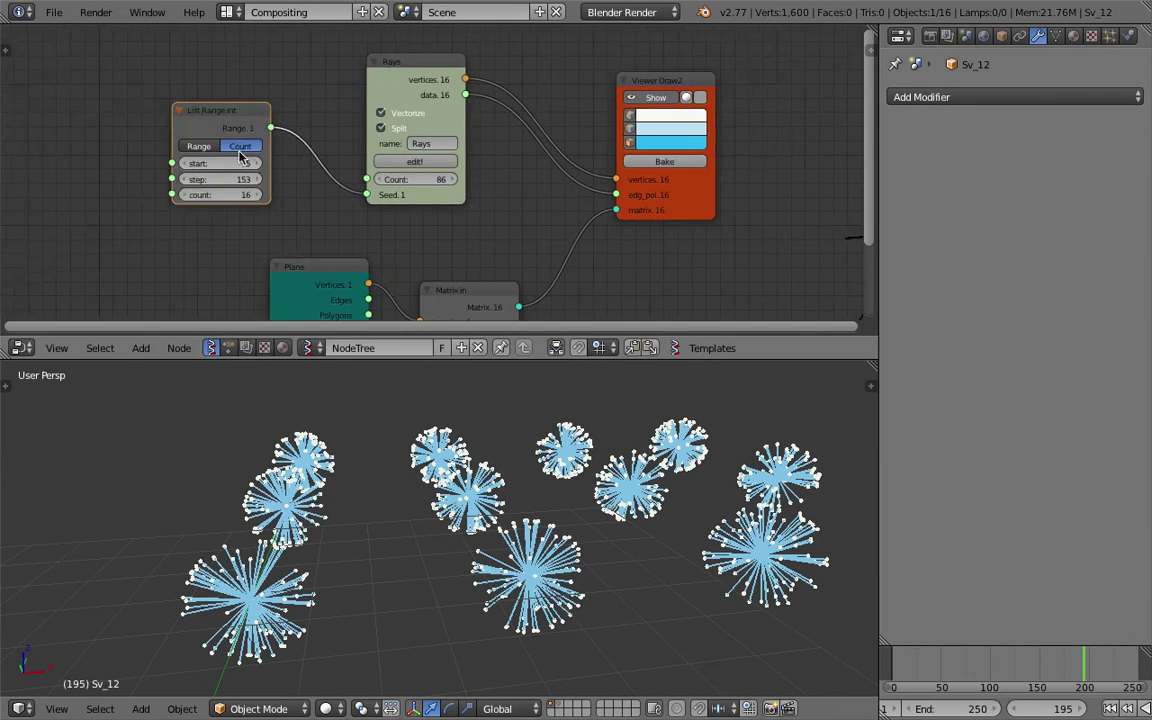
{"action": "scroll", "coordinate": [239, 156], "scroll_direction": "up", "scroll_amount": 1}
{"action": "left_click_drag", "start_coordinate": [203, 162], "coordinate": [274, 162]}
{"action": "scroll", "coordinate": [527, 502], "scroll_direction": "down", "scroll_amount": 3}
{"action": "middle_click_drag", "start_coordinate": [527, 502], "coordinate": [564, 524]}
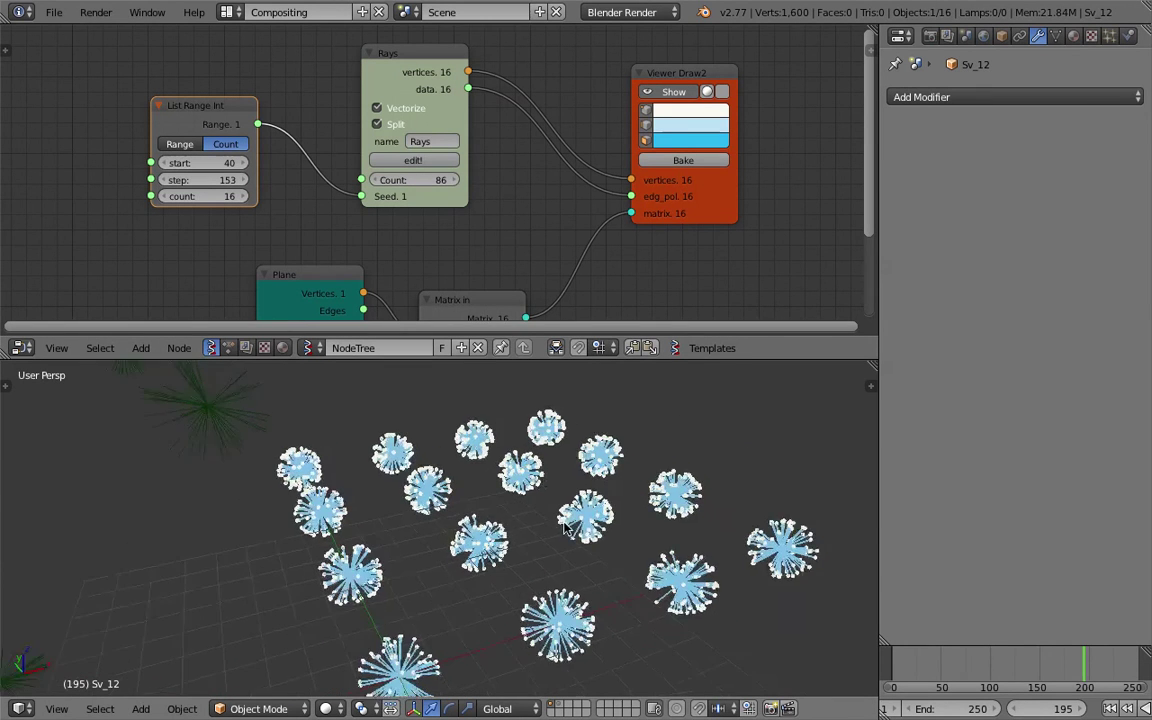
{"action": "scroll", "coordinate": [565, 528], "scroll_direction": "down", "scroll_amount": 3}
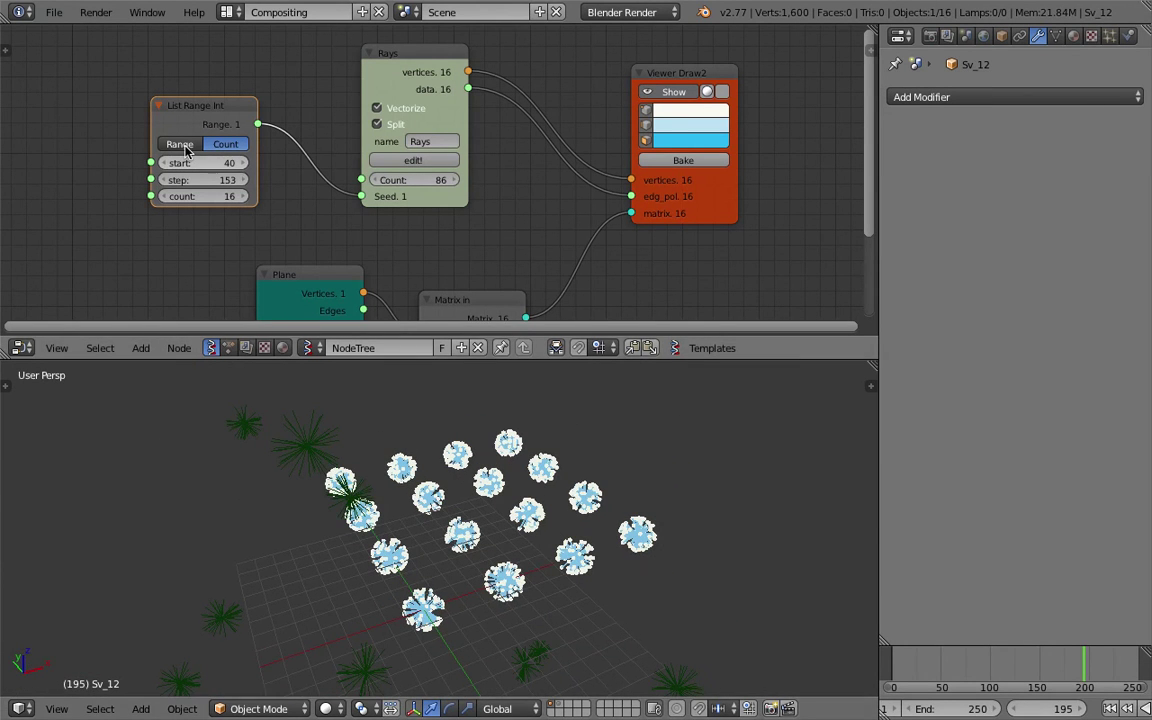
Reposition the List Range Int node near Rays and inspect the burst grid from other angles
{"action": "left_click_drag", "start_coordinate": [172, 104], "coordinate": [137, 106]}
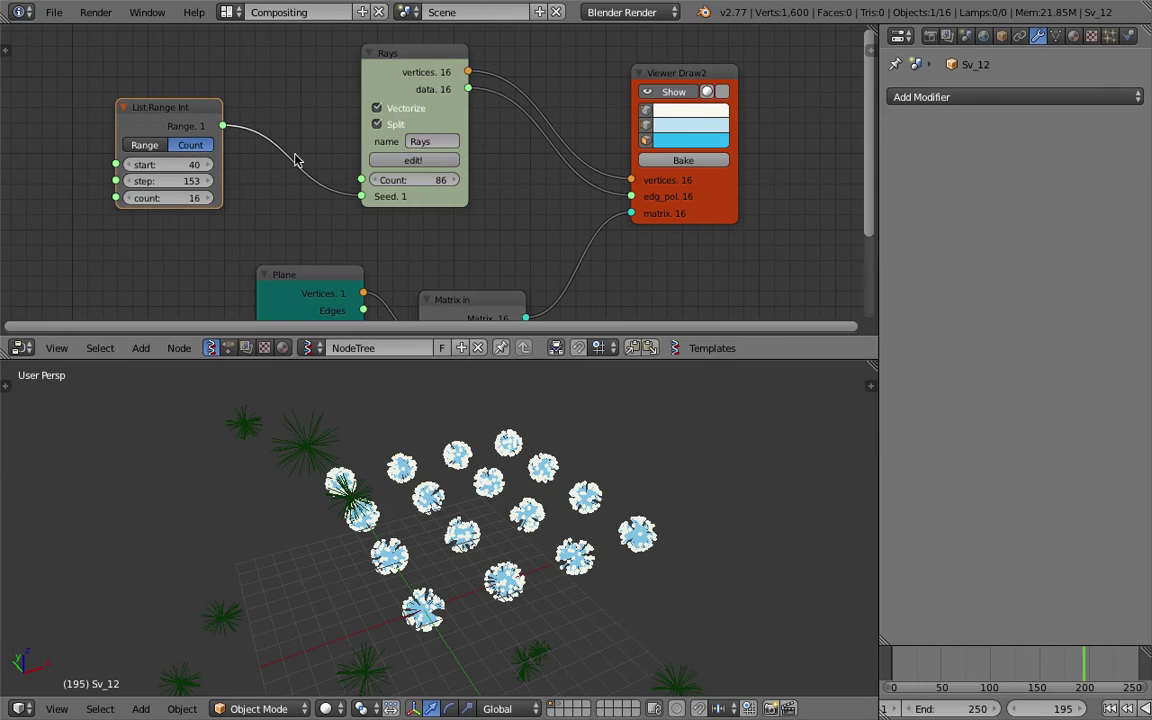
{"action": "left_click_drag", "start_coordinate": [215, 114], "coordinate": [264, 128]}
{"action": "middle_click_drag", "start_coordinate": [556, 512], "coordinate": [411, 516]}
{"action": "scroll", "coordinate": [535, 515], "scroll_direction": "up", "scroll_amount": 2}
{"action": "middle_click_drag", "start_coordinate": [628, 505], "coordinate": [452, 497]}
{"action": "scroll", "coordinate": [414, 232], "scroll_direction": "down", "scroll_amount": 2}
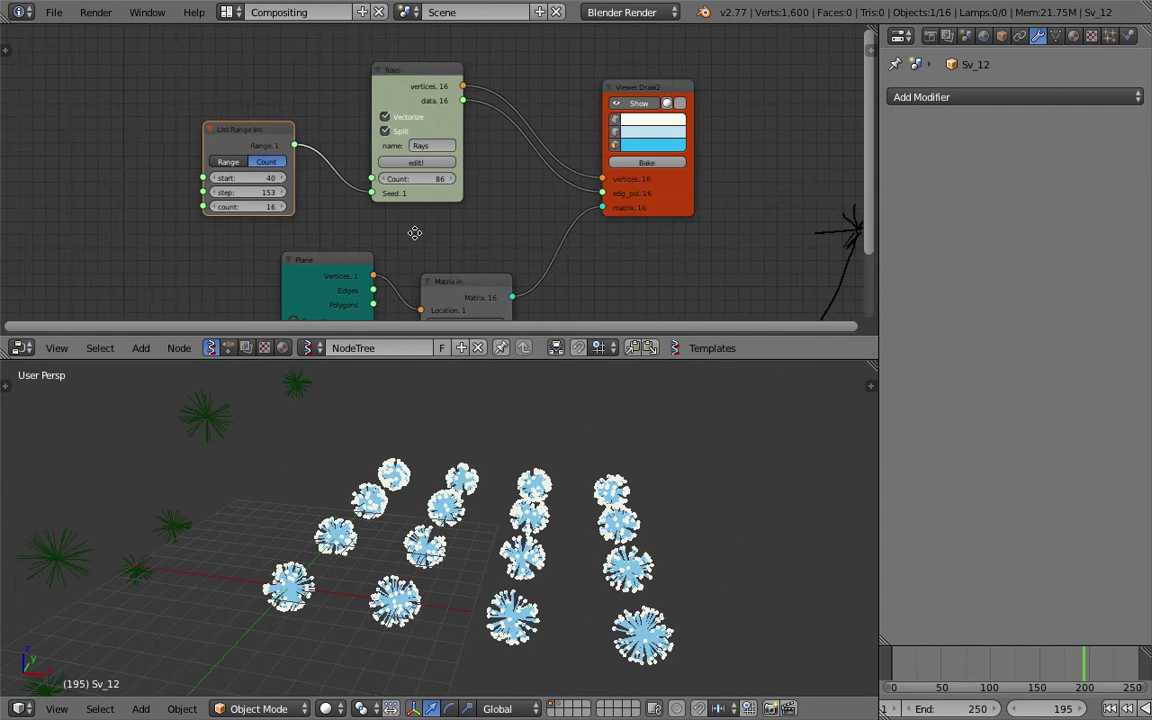
{"action": "middle_click_drag", "start_coordinate": [414, 232], "coordinate": [447, 232]}
{"action": "scroll", "coordinate": [337, 180], "scroll_direction": "up", "scroll_amount": 2}
{"action": "middle_click_drag", "start_coordinate": [556, 550], "coordinate": [542, 559]}
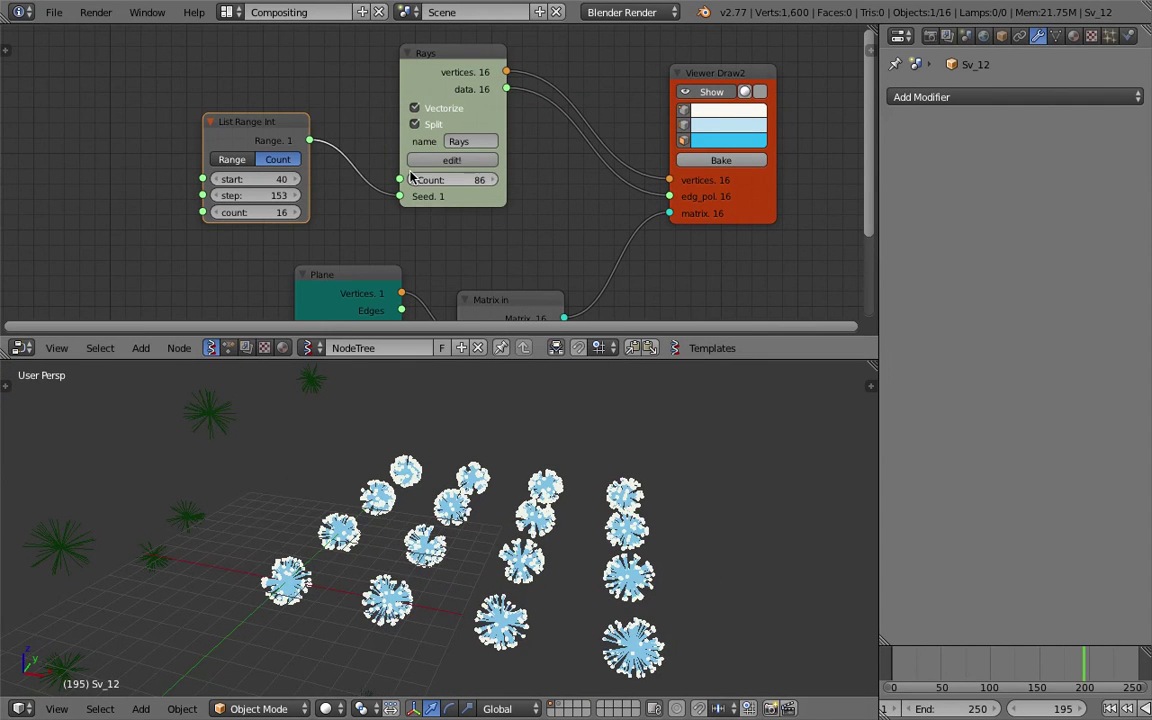
Widen the List Range Int node slightly and place it lower, between the Rays and Plane nodes
{"action": "left_click_drag", "start_coordinate": [266, 134], "coordinate": [207, 140]}
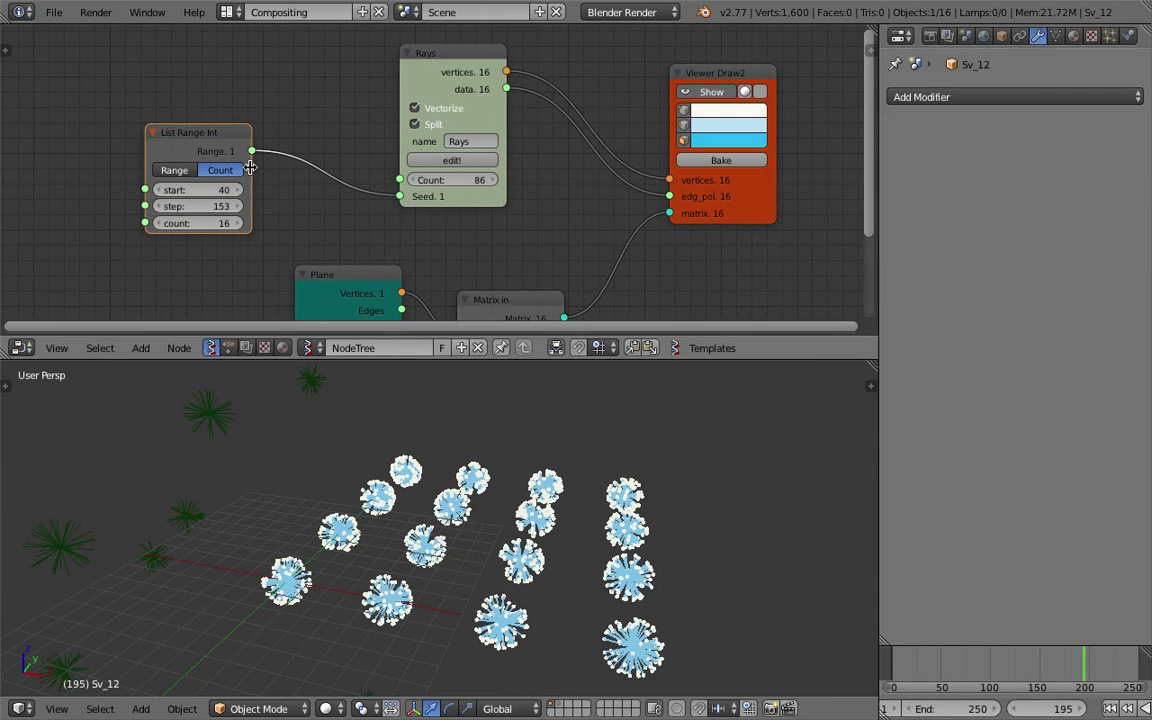
{"action": "left_click_drag", "start_coordinate": [249, 168], "coordinate": [264, 168]}
{"action": "scroll", "coordinate": [265, 125], "scroll_direction": "down", "scroll_amount": 2}
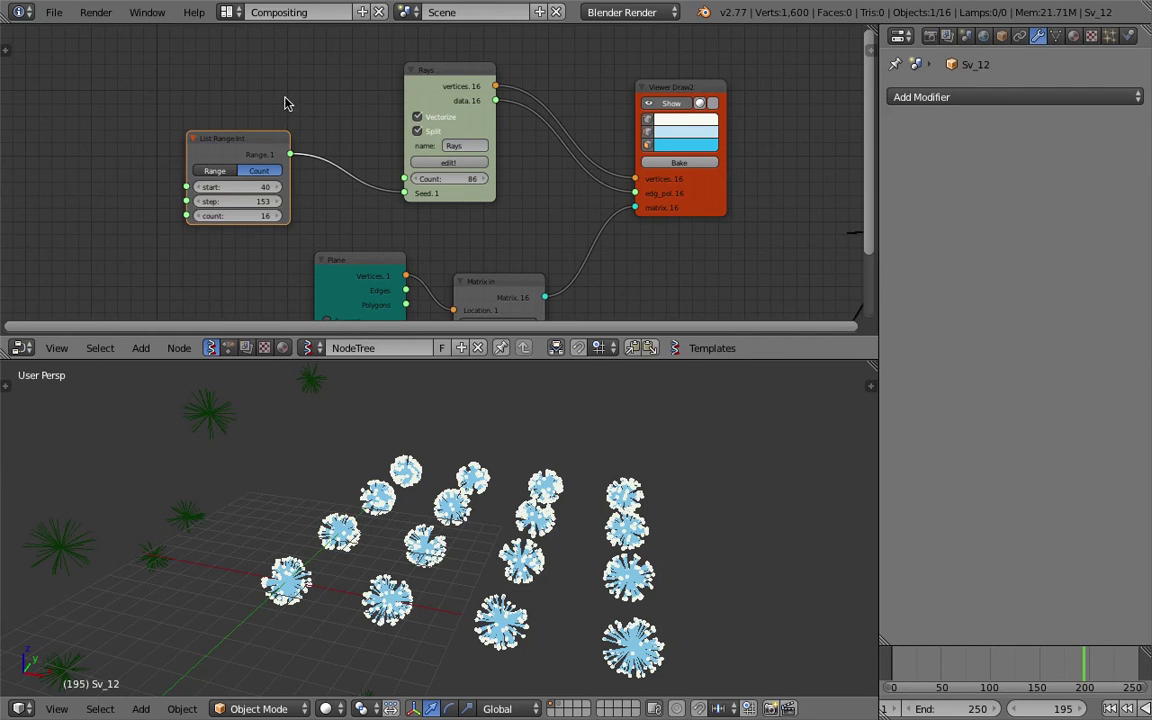
{"action": "middle_click_drag", "start_coordinate": [276, 127], "coordinate": [280, 139]}
{"action": "left_click_drag", "start_coordinate": [278, 165], "coordinate": [299, 176]}
{"action": "middle_click_drag", "start_coordinate": [499, 574], "coordinate": [579, 597]}
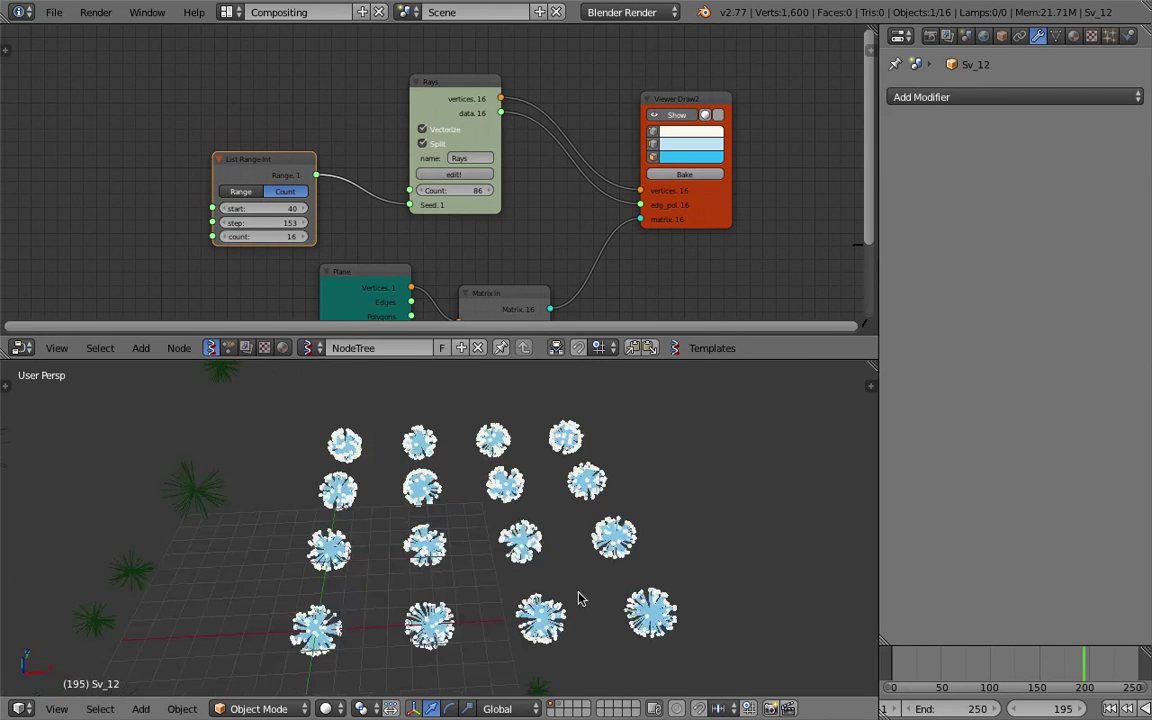
Add a Random number node in the empty space above and beside List Range Int
{"action": "key", "text": "shift+a"}
{"action": "left_click", "coordinate": [158, 133]}
{"action": "type", "text": "random"}
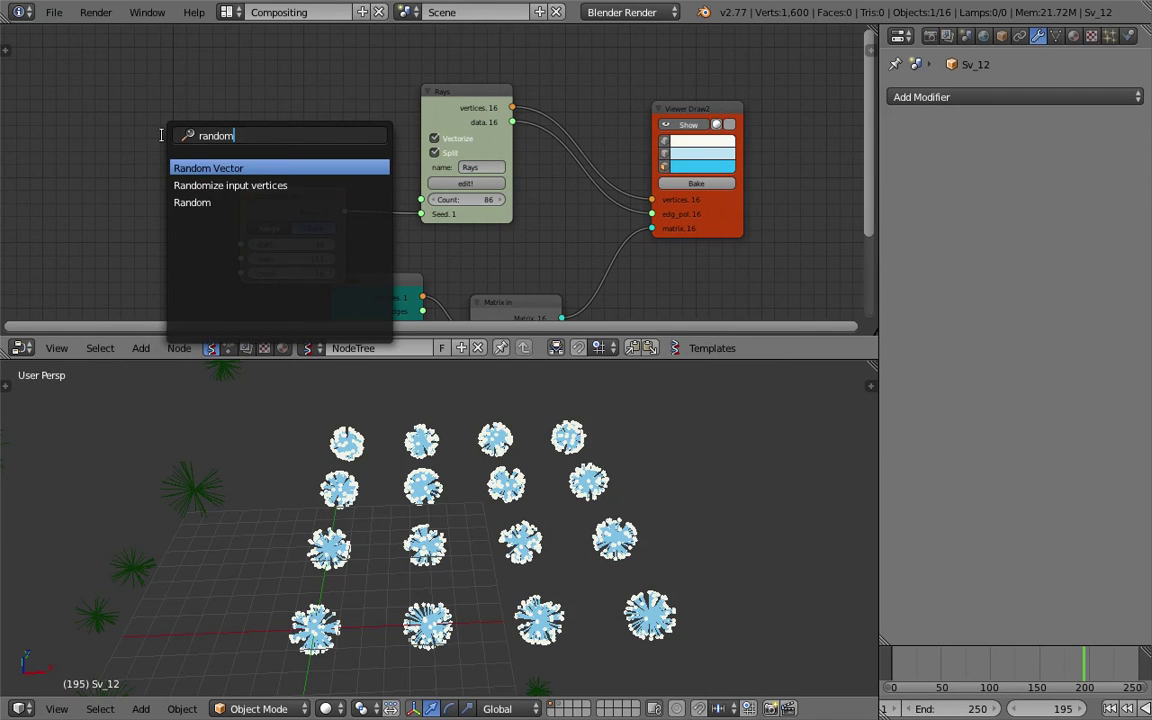
{"action": "left_click", "coordinate": [202, 202]}
{"action": "left_click", "coordinate": [134, 113]}
{"action": "scroll", "coordinate": [134, 113], "scroll_direction": "up", "scroll_amount": 1}
Set the Random node's Count to 30 and move it farther away from List Range Int
{"action": "left_click", "coordinate": [146, 145]}
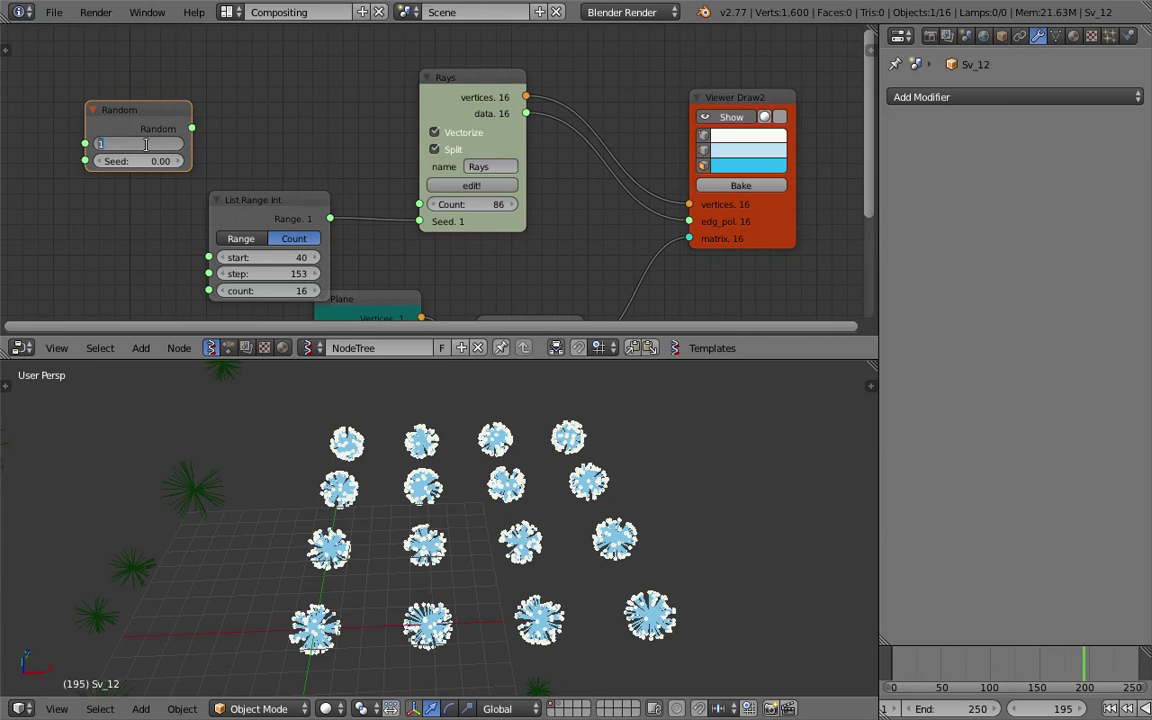
{"action": "type", "text": "30"}
{"action": "key", "text": "Return"}
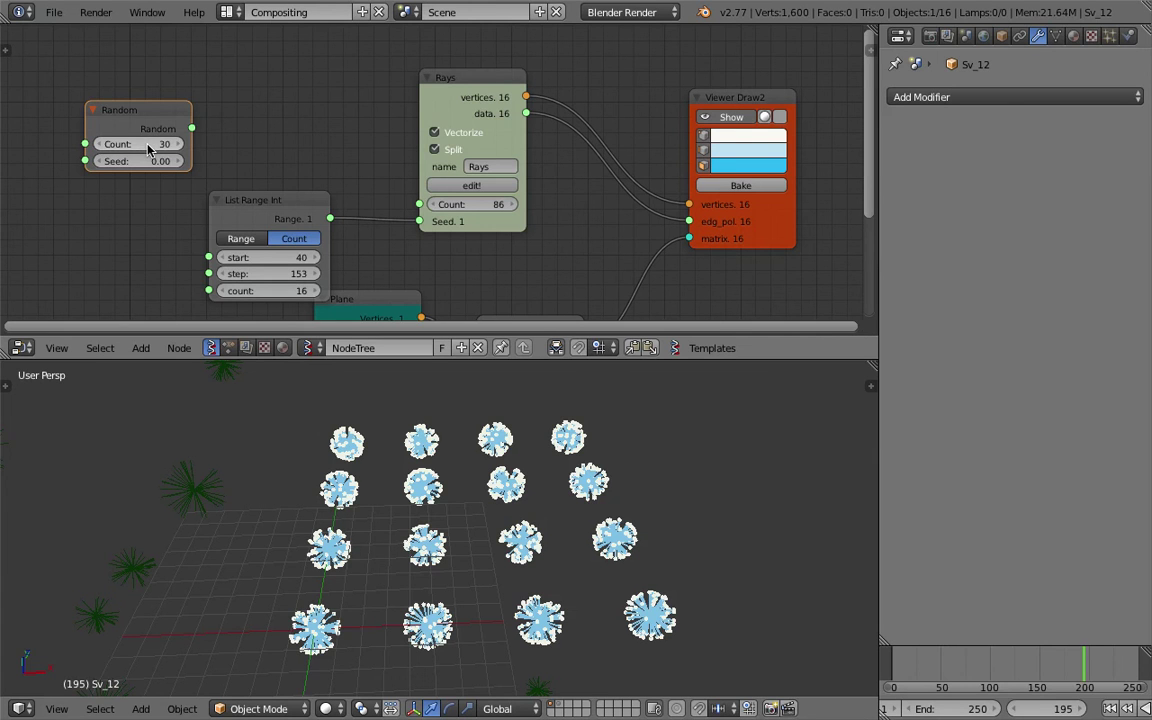
{"action": "left_click_drag", "start_coordinate": [149, 111], "coordinate": [108, 114]}
{"action": "middle_click_drag", "start_coordinate": [218, 126], "coordinate": [279, 142]}
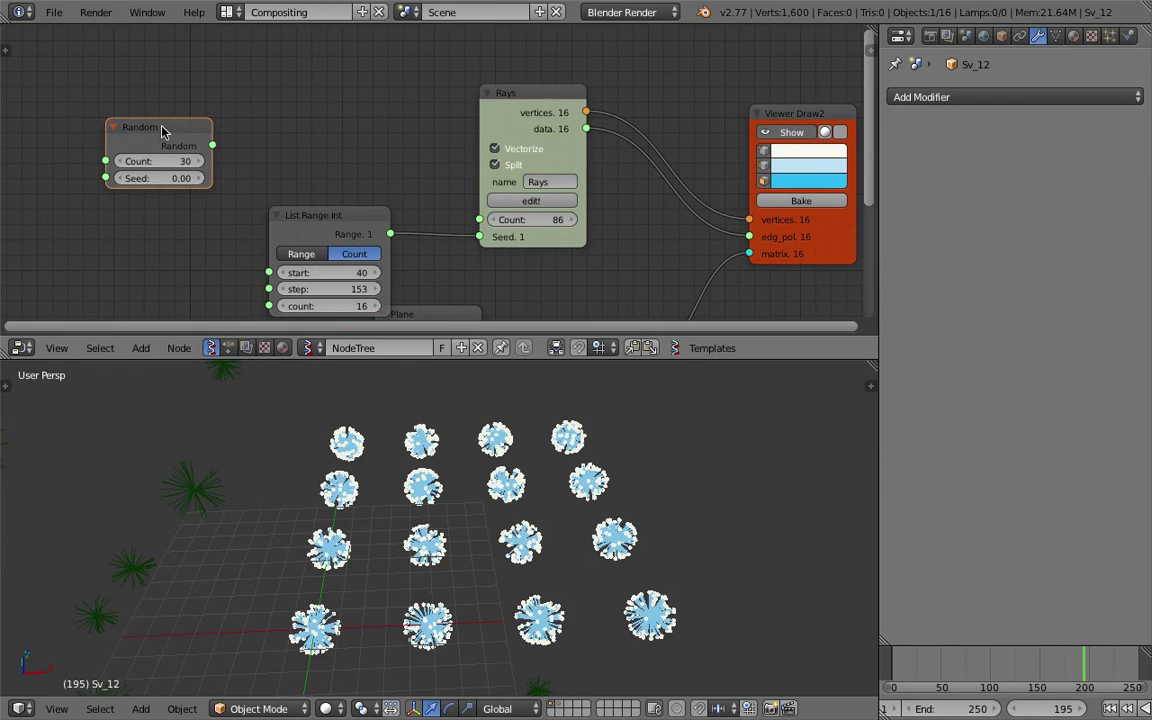
{"action": "left_click_drag", "start_coordinate": [162, 132], "coordinate": [111, 124]}
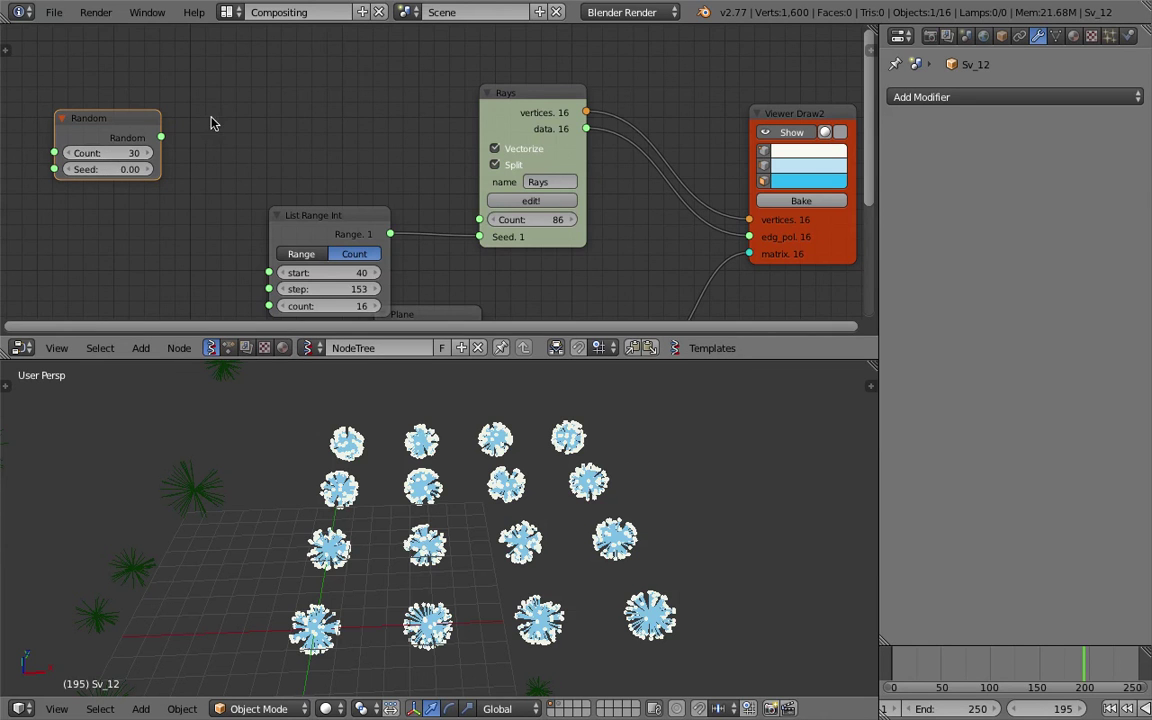
Add a Map Range node that takes Random's output as its Value and feeds the Rays node's Count
{"action": "middle_click_drag", "start_coordinate": [256, 105], "coordinate": [280, 113]}
{"action": "key", "text": "shift+a"}
{"action": "left_click", "coordinate": [277, 106]}
{"action": "type", "text": "map"}
{"action": "left_click", "coordinate": [299, 140]}
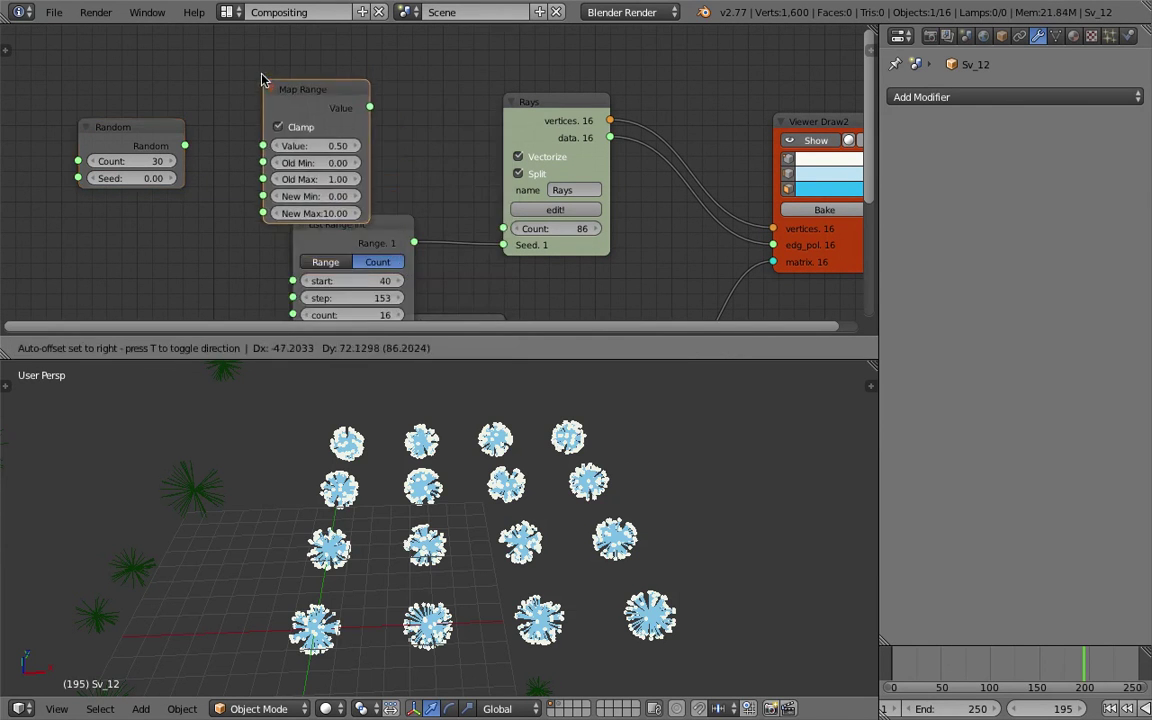
{"action": "left_click_drag", "start_coordinate": [188, 145], "coordinate": [260, 125]}
{"action": "left_click", "coordinate": [291, 106]}
{"action": "left_click", "coordinate": [311, 105]}
{"action": "left_click_drag", "start_coordinate": [310, 71], "coordinate": [504, 229]}
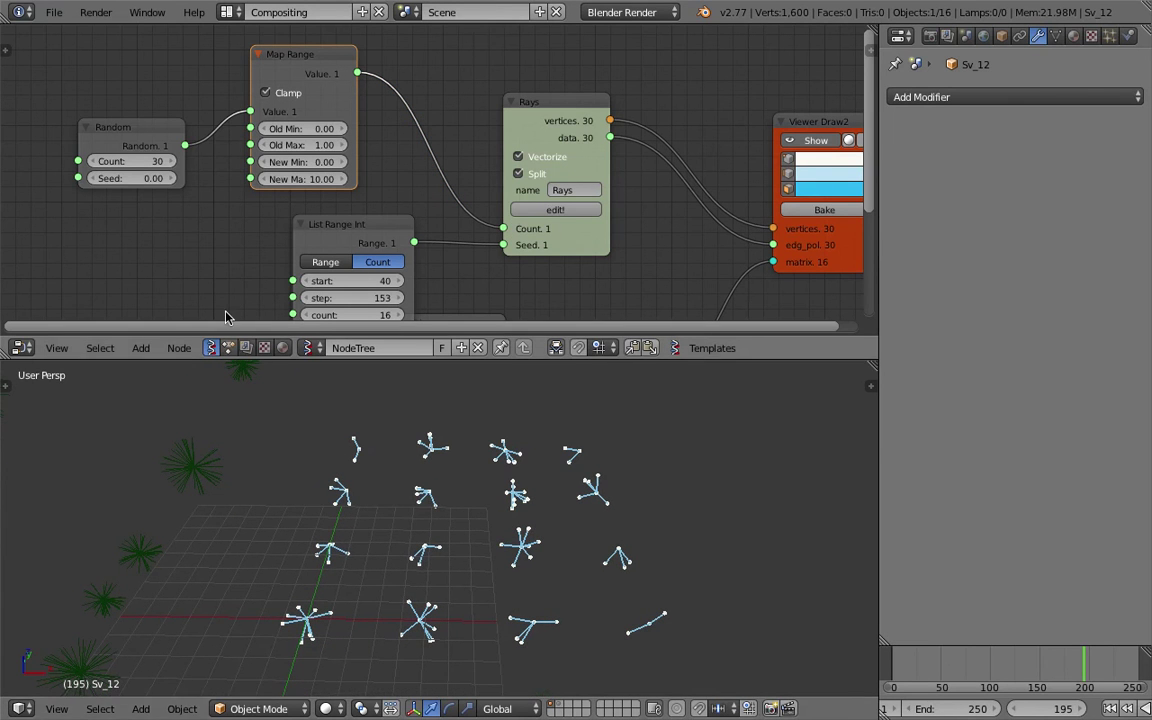
Set Map Range's New Min to 5 and New Max to 20
{"action": "scroll", "coordinate": [257, 157], "scroll_direction": "up", "scroll_amount": 1}
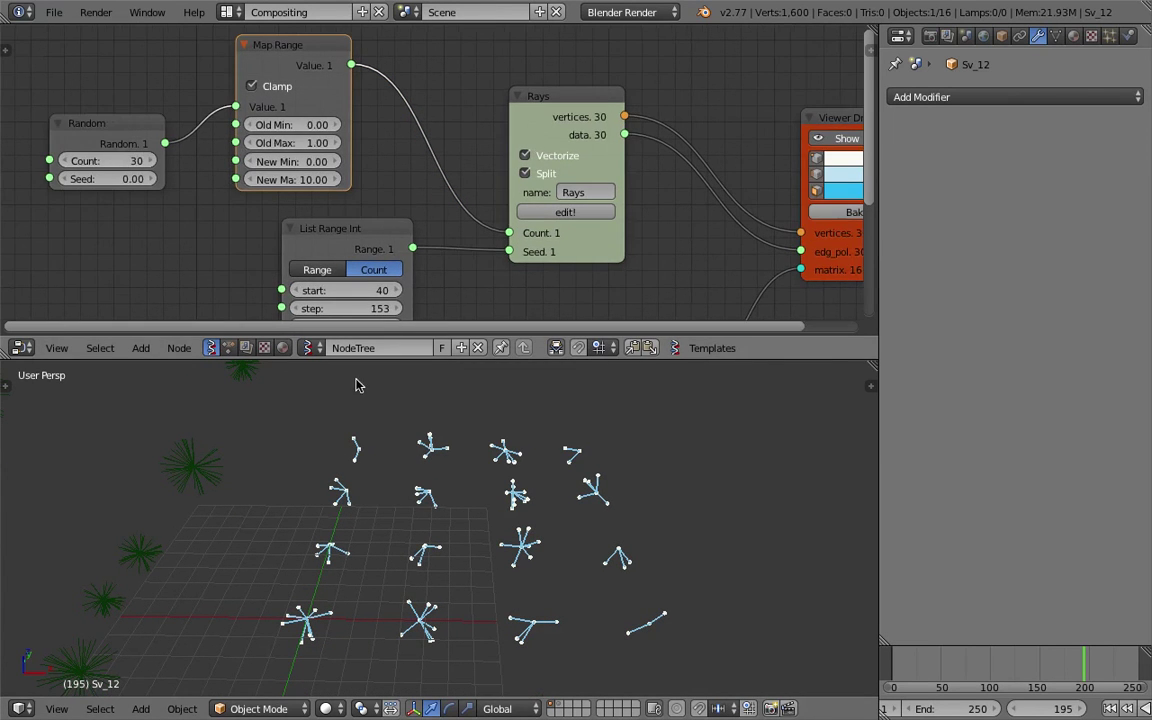
{"action": "left_click", "coordinate": [333, 162]}
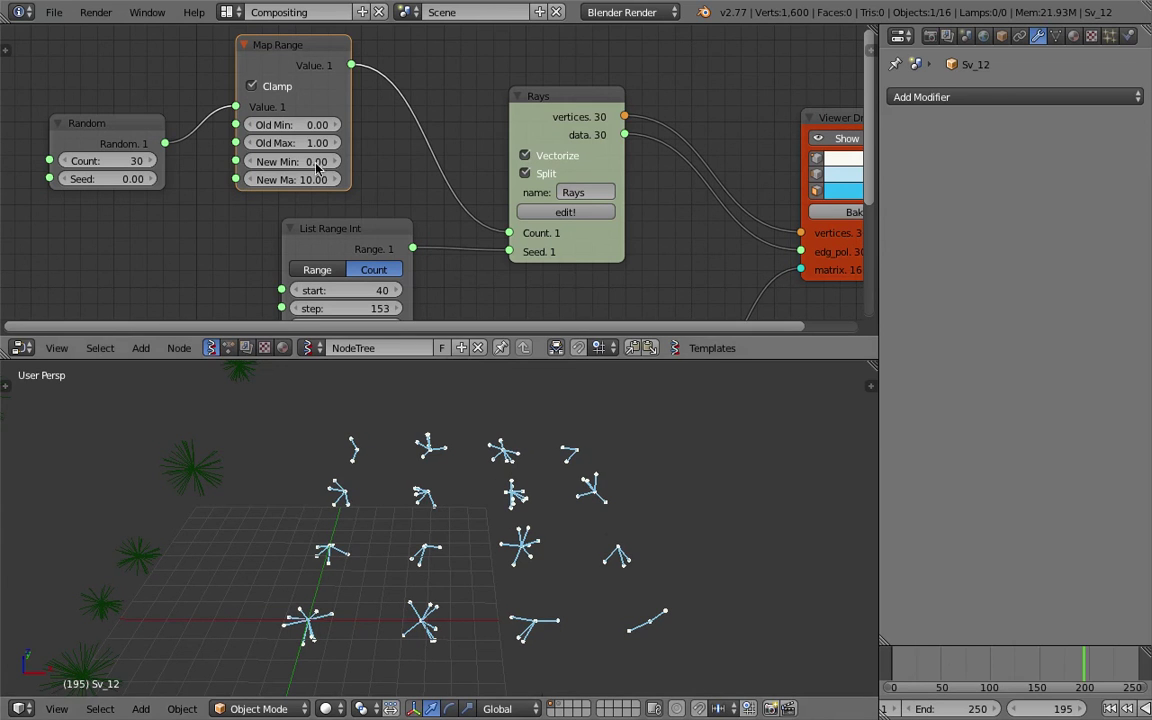
{"action": "key", "text": "Return"}
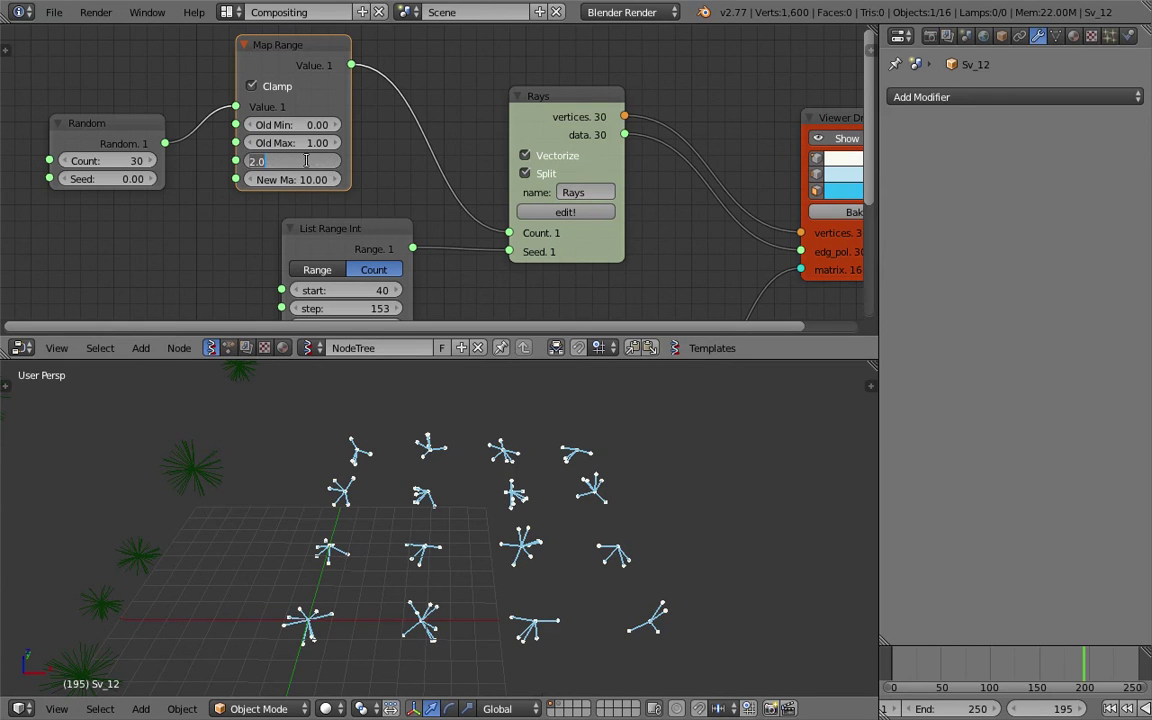
{"action": "key", "text": "Return"}
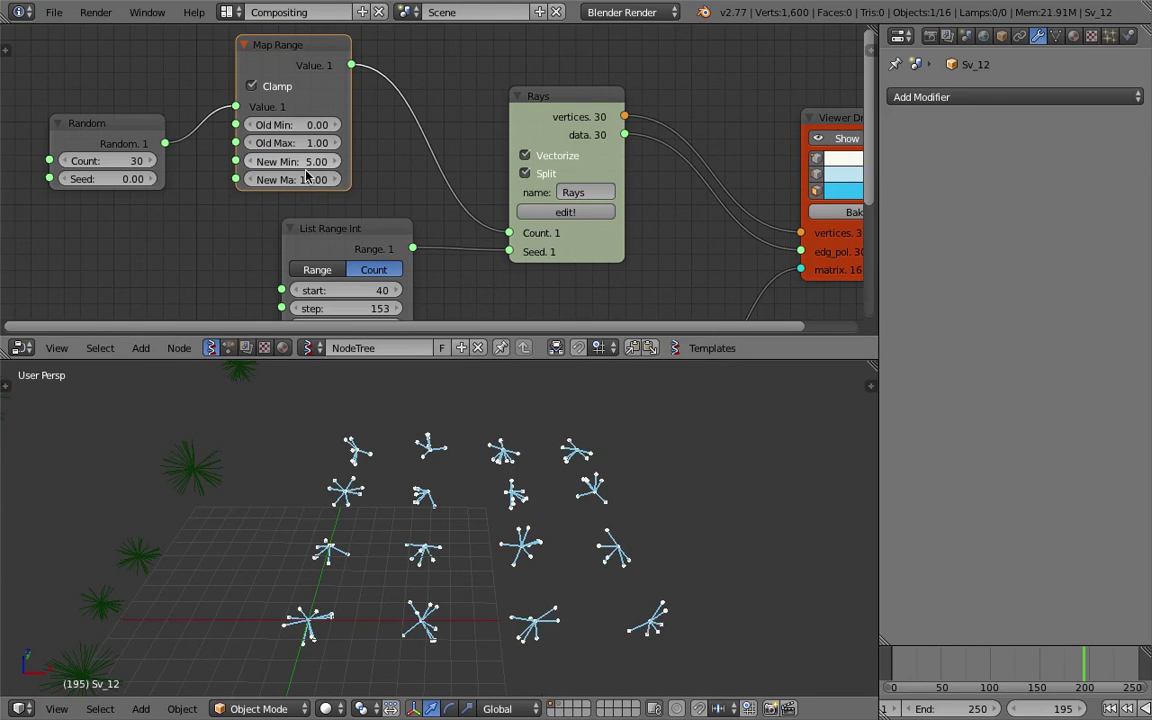
{"action": "left_click", "coordinate": [304, 179]}
{"action": "type", "text": "20"}
{"action": "key", "text": "Return"}
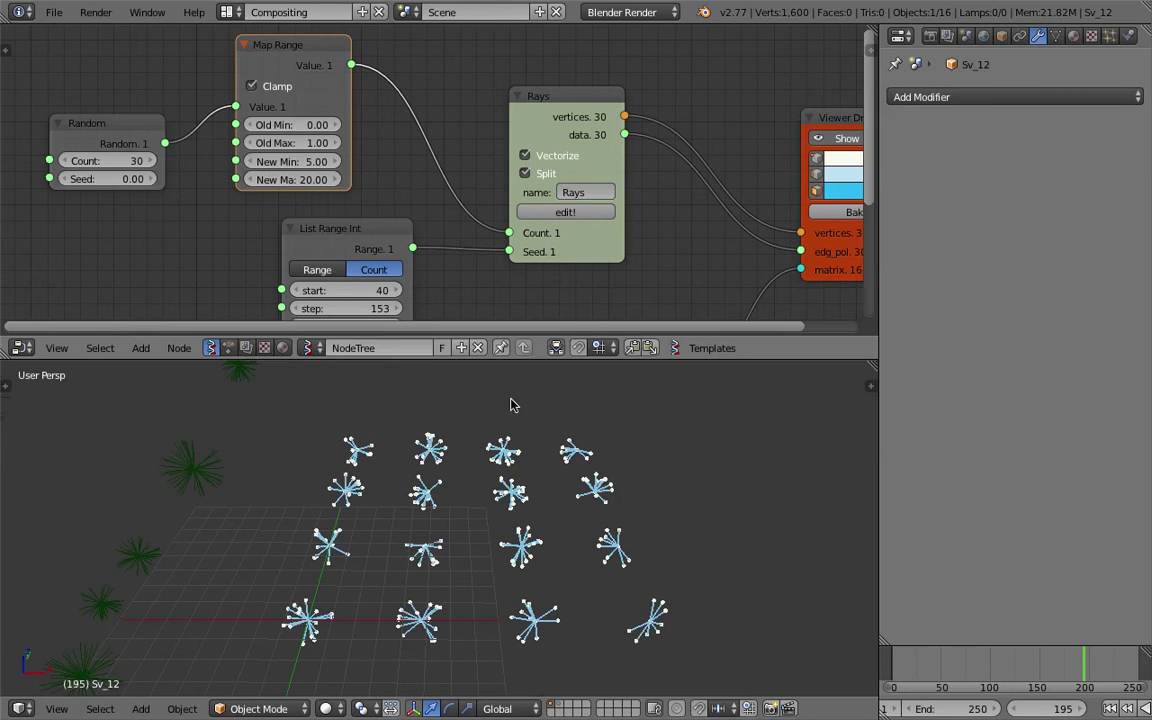
Change the Random node's Seed to 6.66 to vary the ray counts per burst
{"action": "left_click_drag", "start_coordinate": [125, 182], "coordinate": [286, 182]}
{"action": "middle_click_drag", "start_coordinate": [602, 566], "coordinate": [575, 545]}
{"action": "left_click_drag", "start_coordinate": [105, 178], "coordinate": [152, 178]}
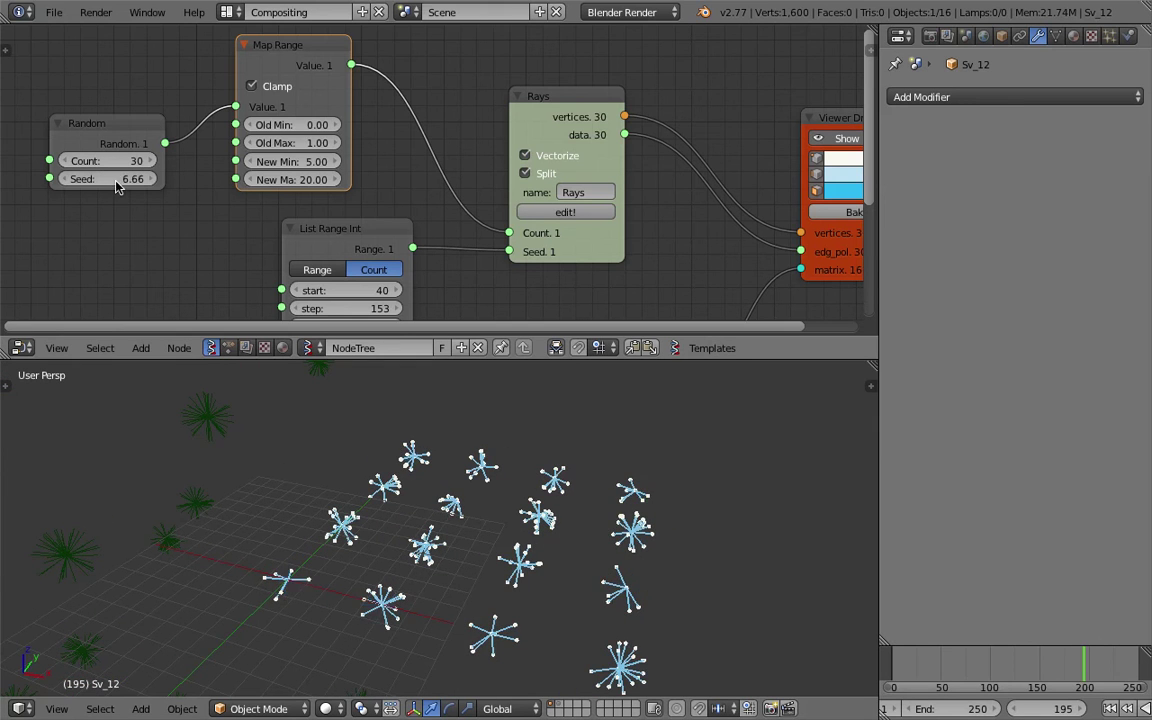
{"action": "middle_click_drag", "start_coordinate": [471, 535], "coordinate": [535, 524]}
Raise Map Range's New Min to 11.54 and inspect the fuller bursts
{"action": "left_click_drag", "start_coordinate": [292, 161], "coordinate": [323, 161]}
{"action": "middle_click_drag", "start_coordinate": [612, 574], "coordinate": [448, 548]}
{"action": "middle_click_drag", "start_coordinate": [507, 592], "coordinate": [512, 536]}
{"action": "scroll", "coordinate": [518, 525], "scroll_direction": "up", "scroll_amount": 3}
{"action": "scroll", "coordinate": [513, 535], "scroll_direction": "down", "scroll_amount": 1}
{"action": "scroll", "coordinate": [496, 257], "scroll_direction": "down", "scroll_amount": 2}
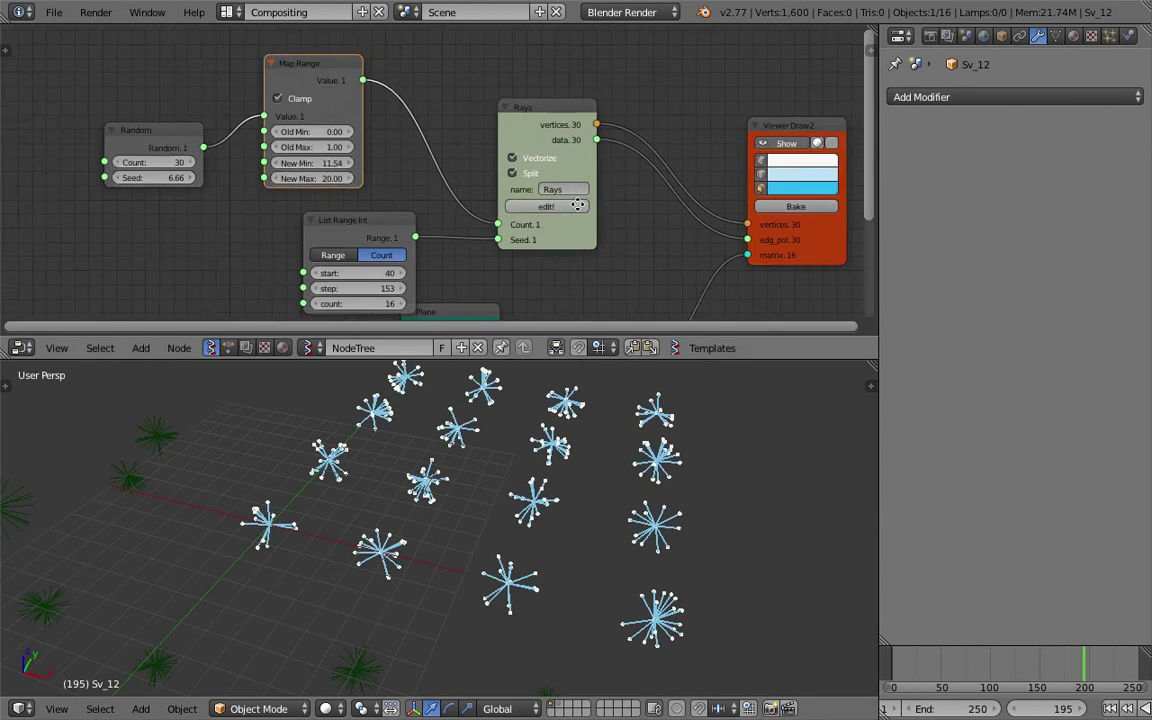
Shift the Viewer Draw and Rays nodes farther from the Map Range and List Range Int nodes
{"action": "middle_click_drag", "start_coordinate": [602, 233], "coordinate": [546, 220]}
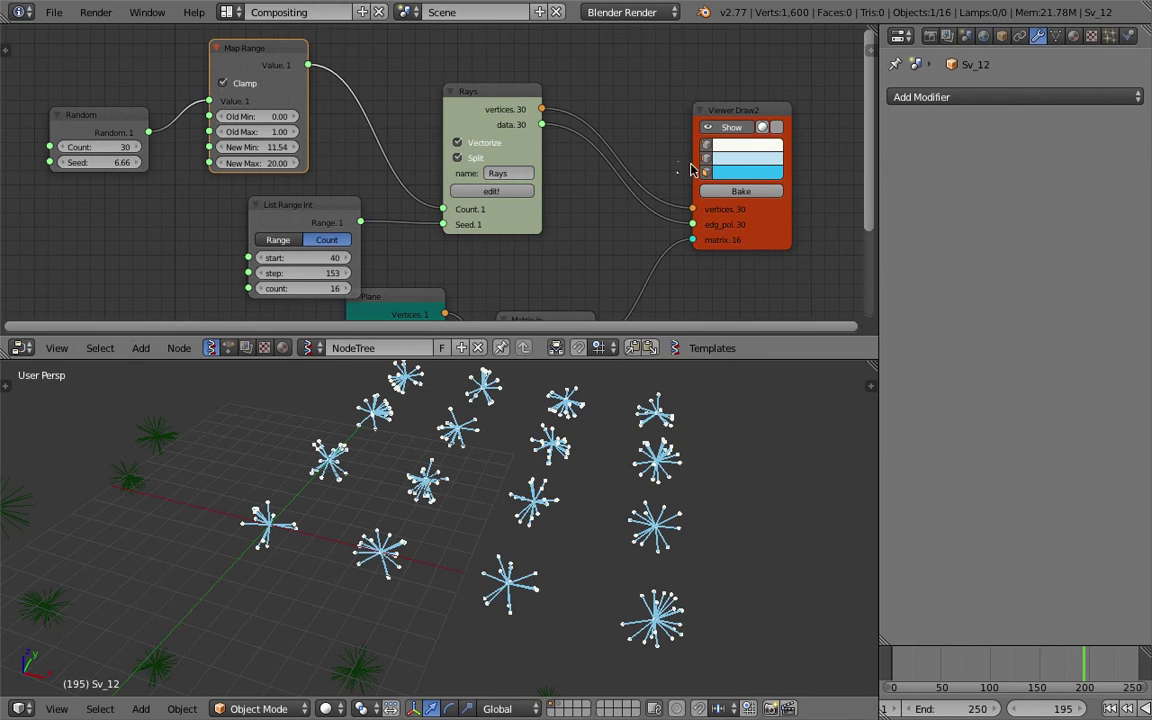
{"action": "left_click_drag", "start_coordinate": [726, 120], "coordinate": [753, 117]}
{"action": "left_click_drag", "start_coordinate": [523, 110], "coordinate": [568, 106]}
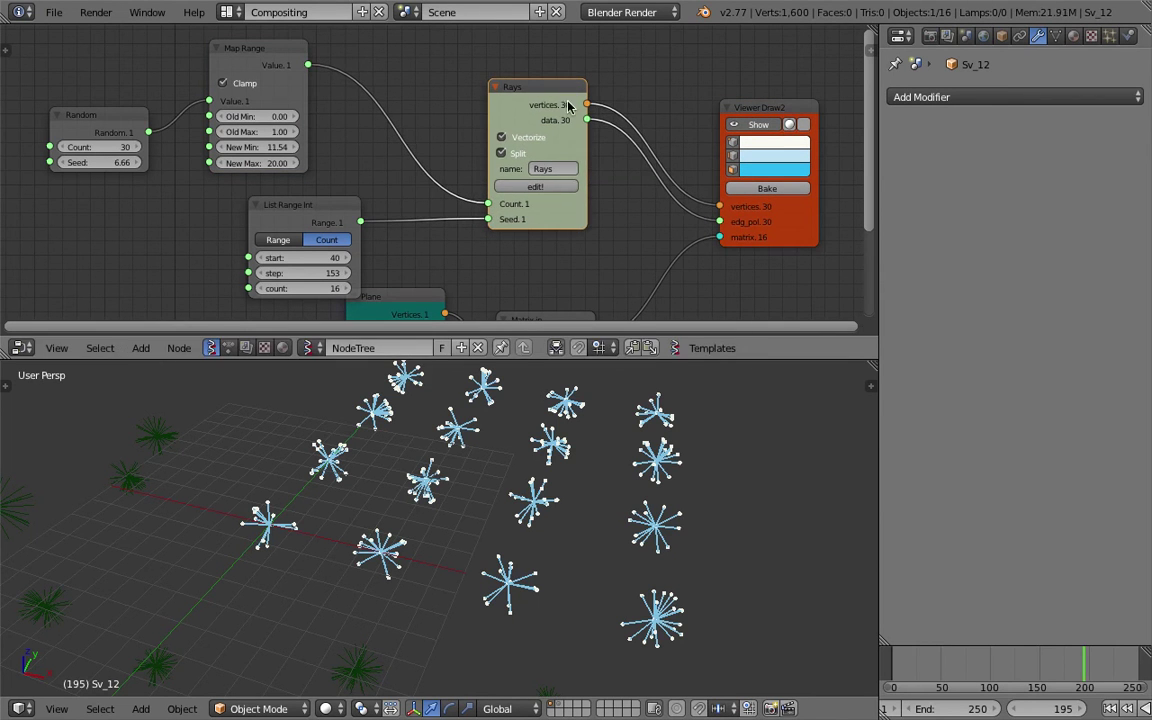
{"action": "middle_click_drag", "start_coordinate": [601, 233], "coordinate": [582, 235]}
{"action": "mouse_move", "coordinate": [510, 521]}
{"action": "middle_mouse_down"}
{"action": "mouse_move", "coordinate": [571, 508]}
{"action": "mouse_move", "coordinate": [509, 501]}
{"action": "mouse_move", "coordinate": [519, 512]}
{"action": "middle_mouse_up"}
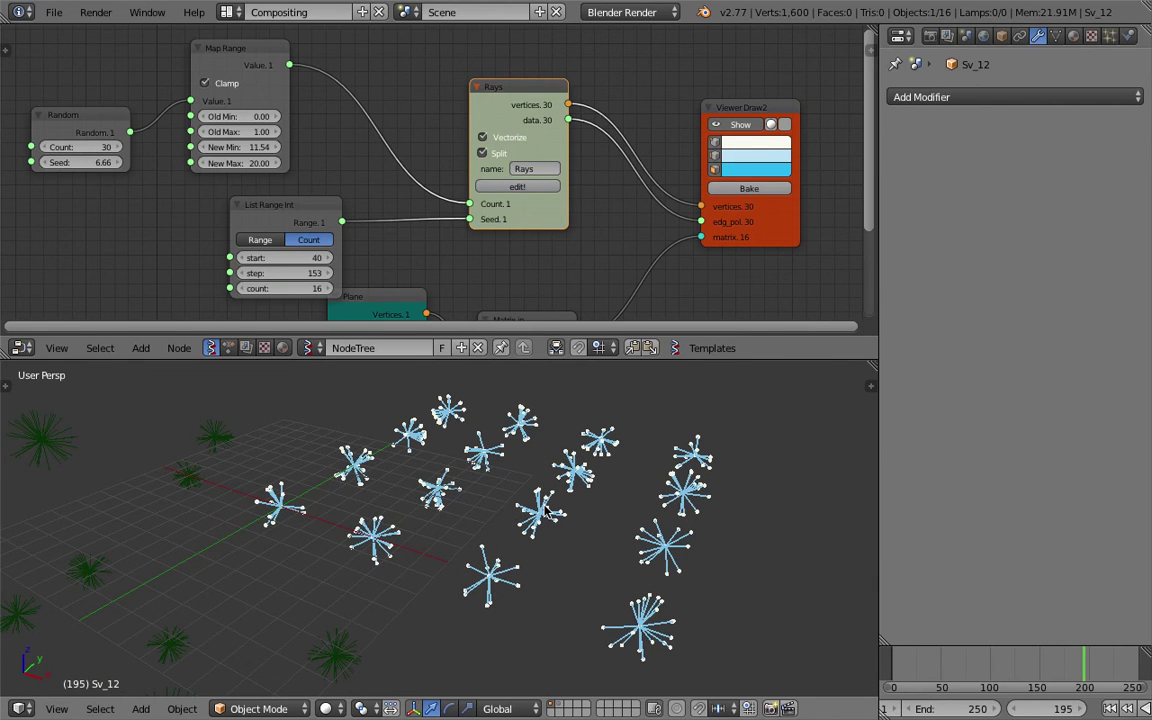